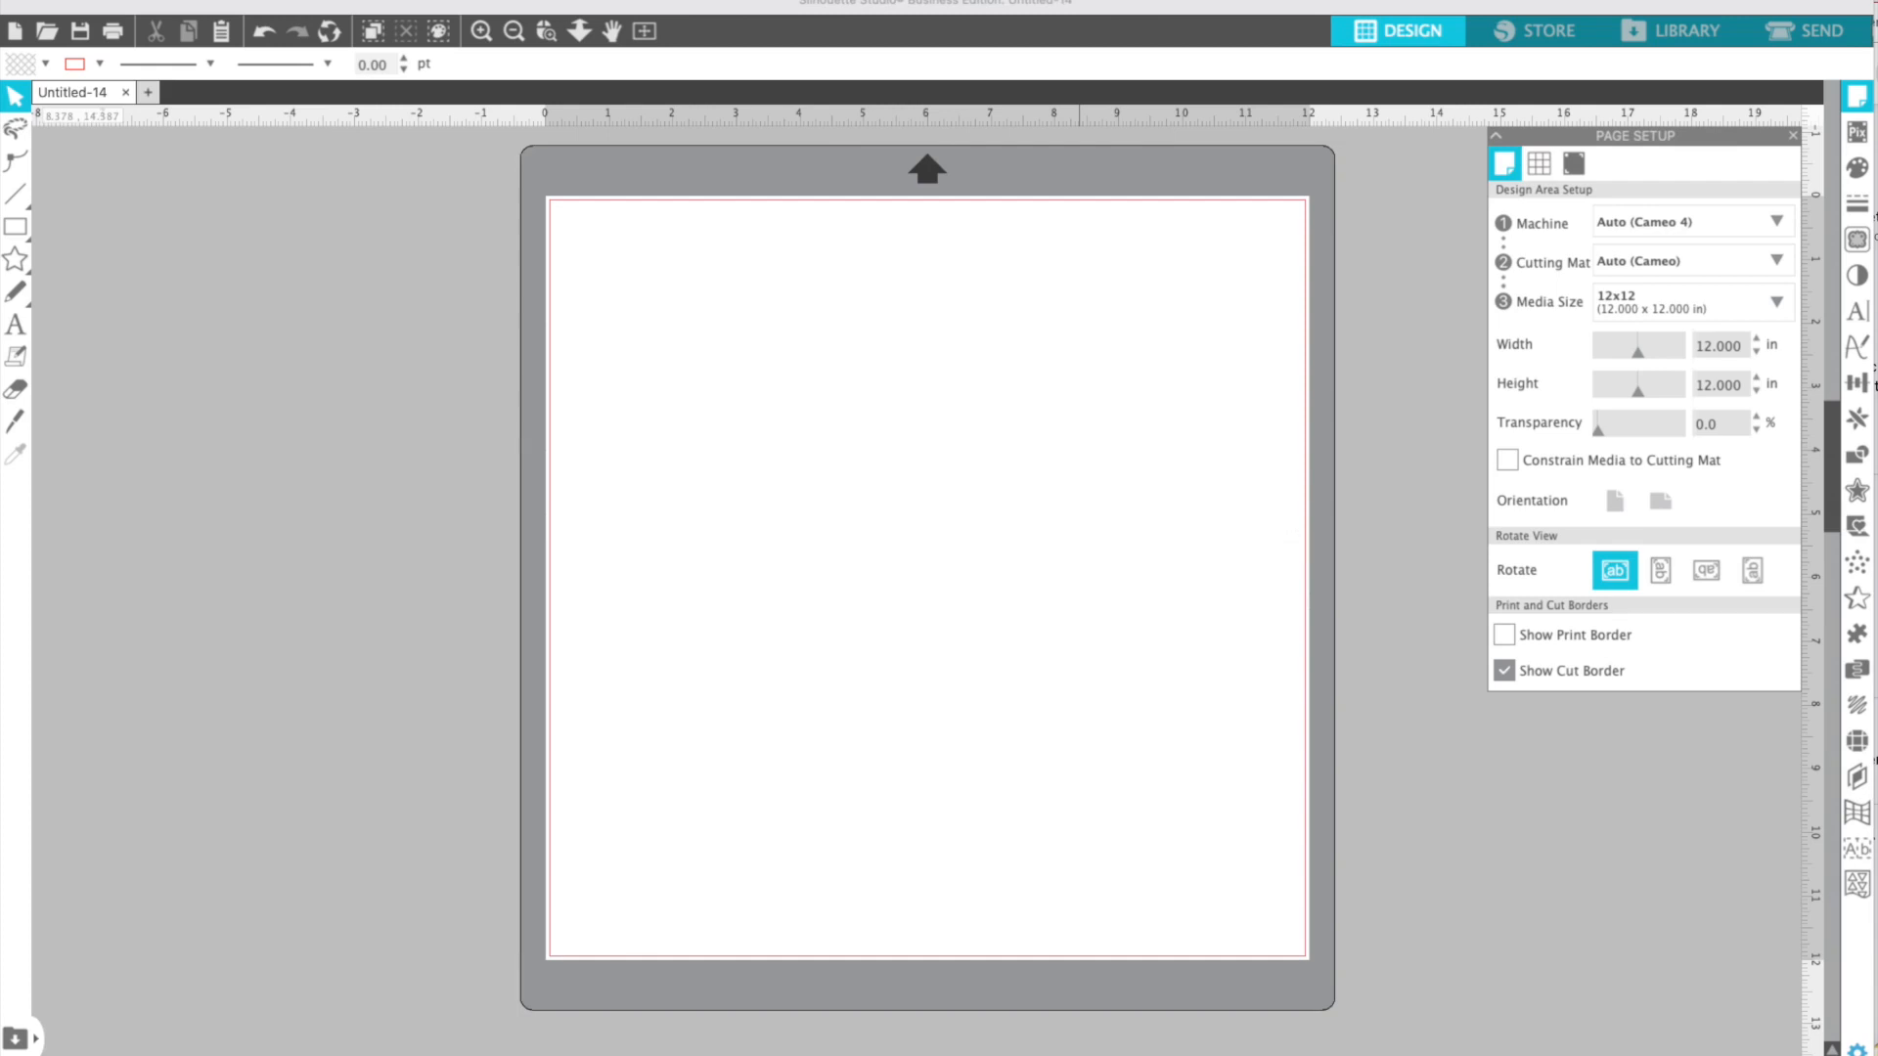
- In Downloads, extract the WeeklyMenu, WeeklySchedule and 18x24 frame zips, then select the frame JPG
click(977, 419)
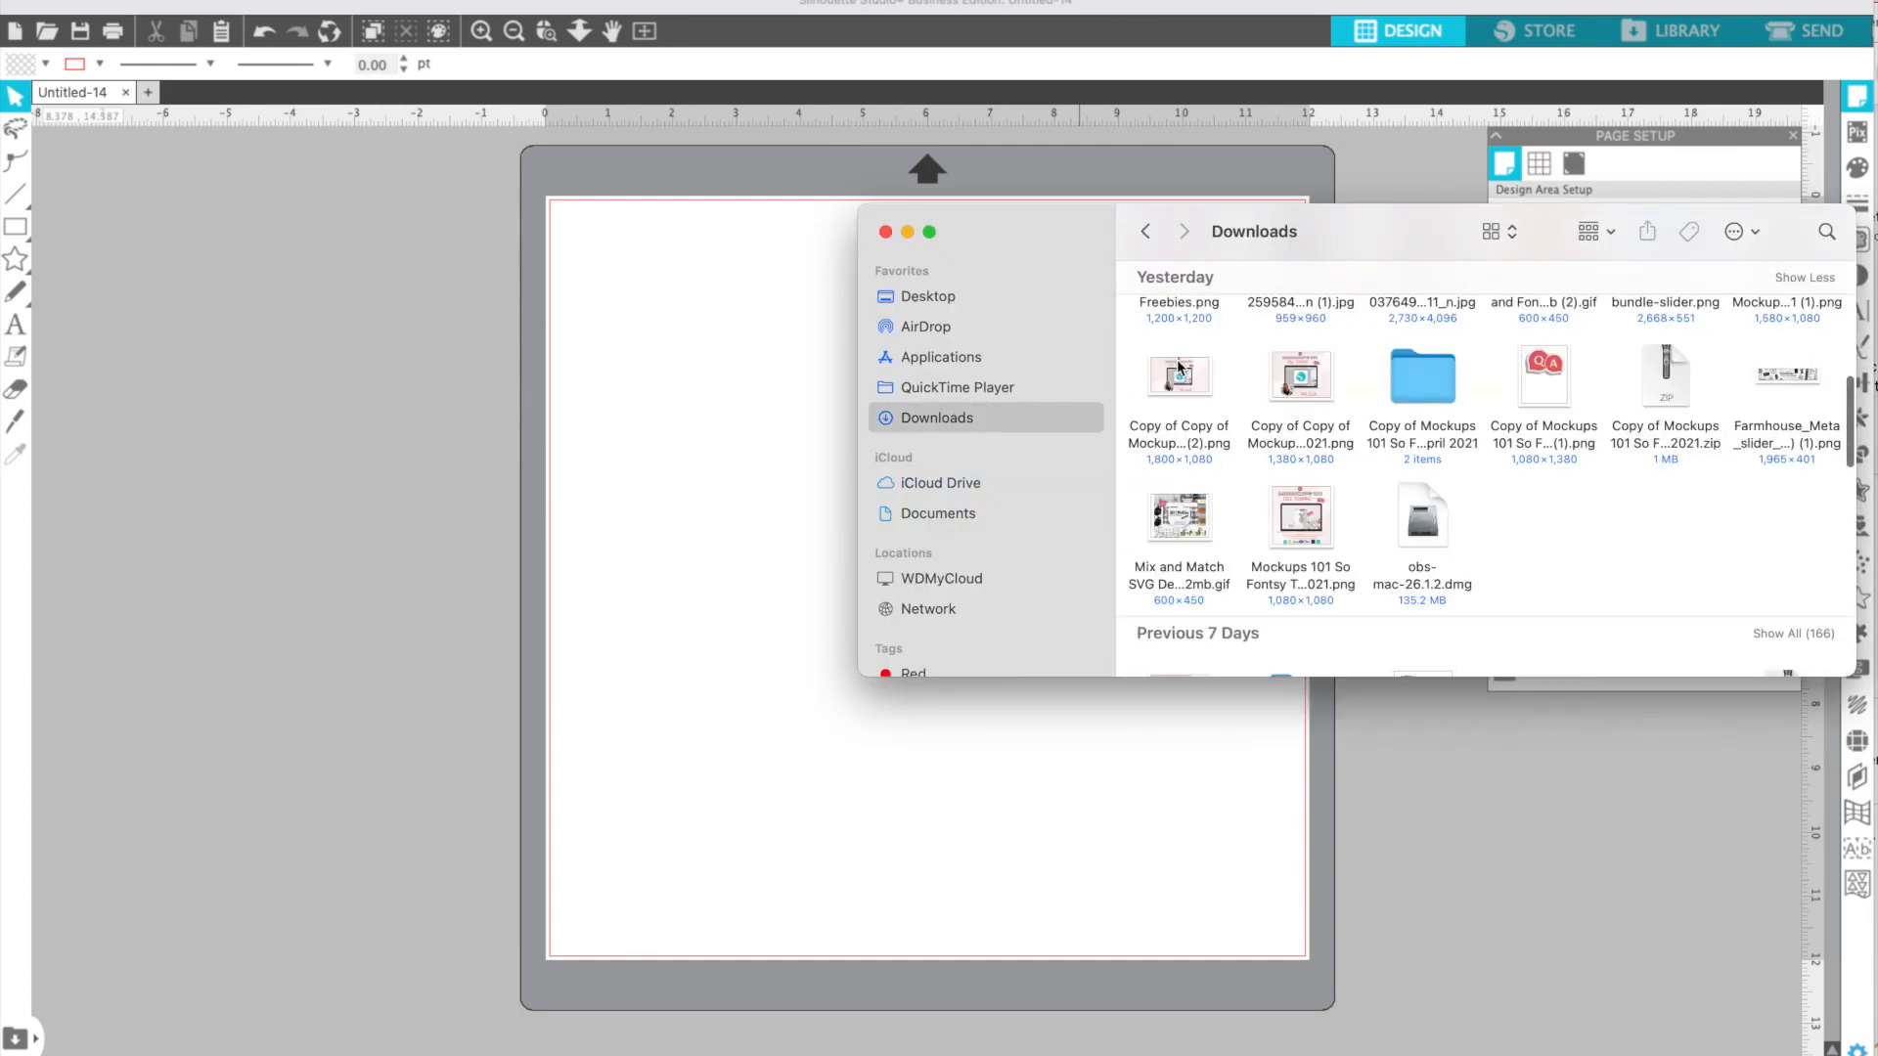
scroll(1179, 367, up, 5)
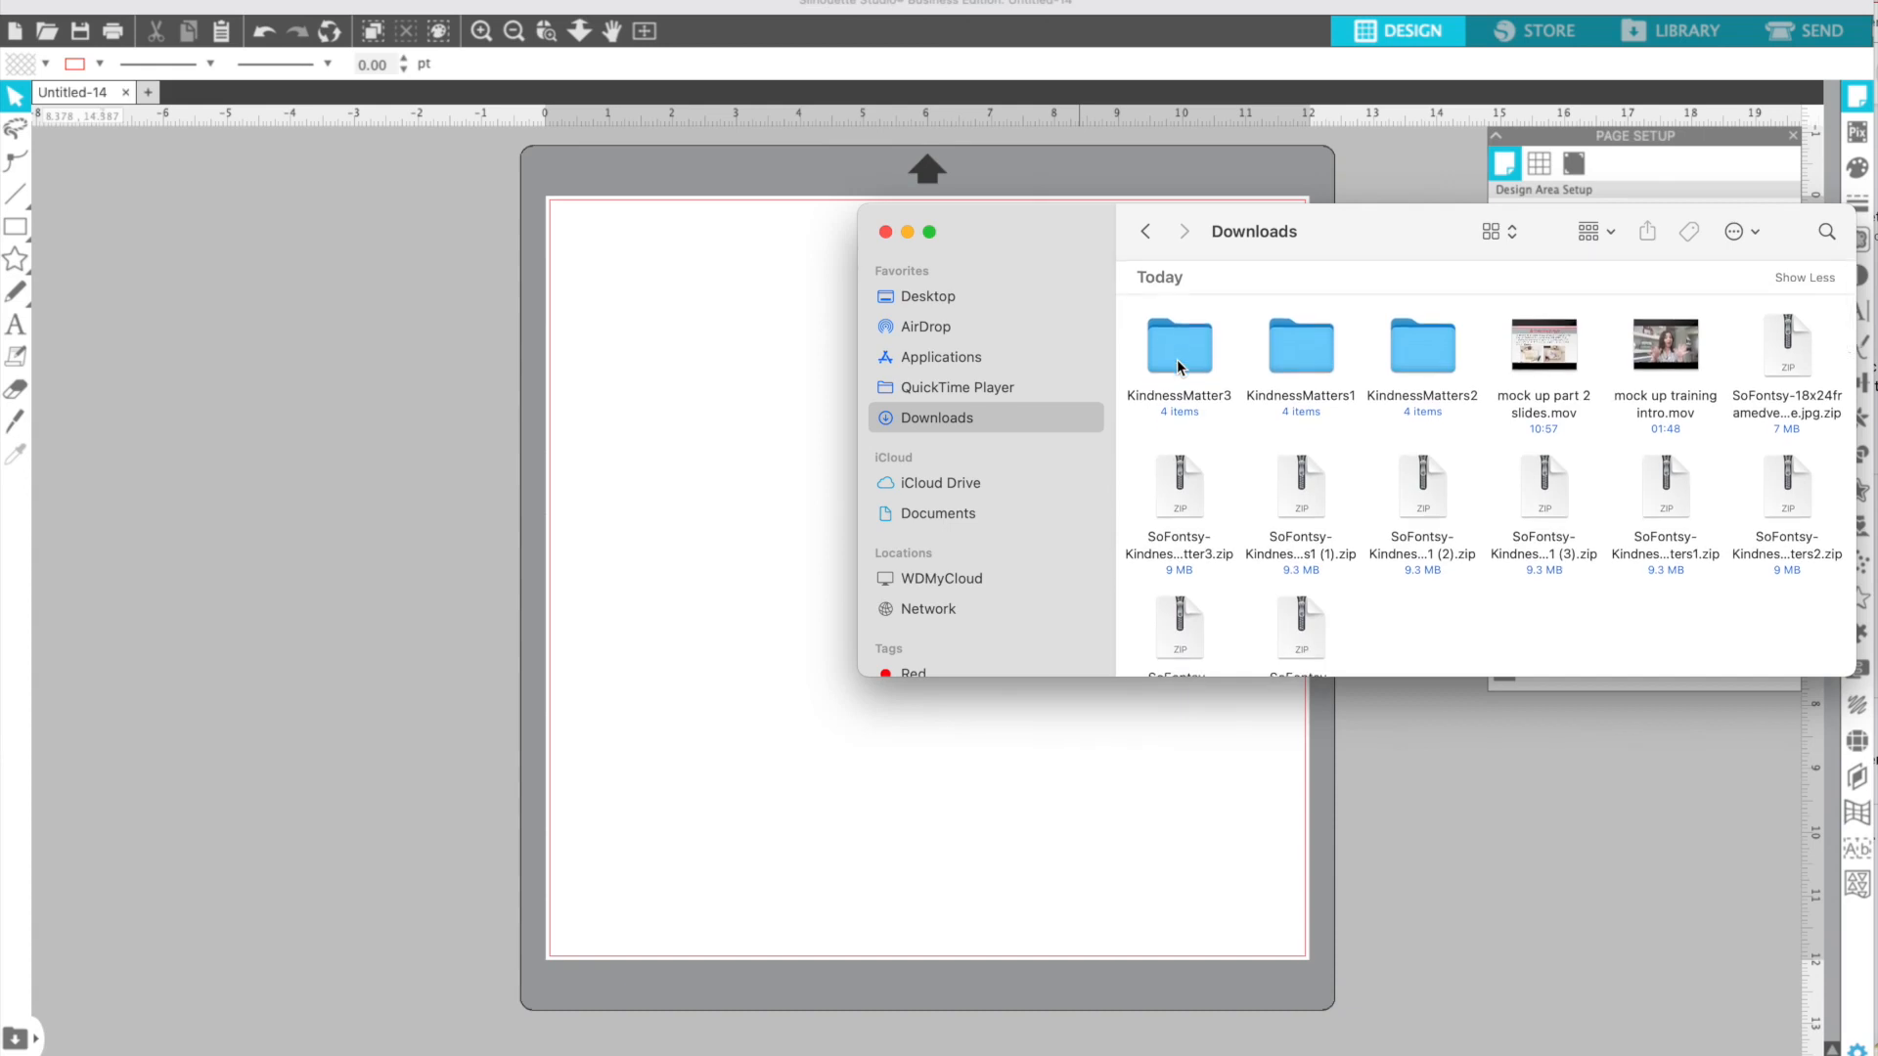
scroll(1239, 451, down, 1)
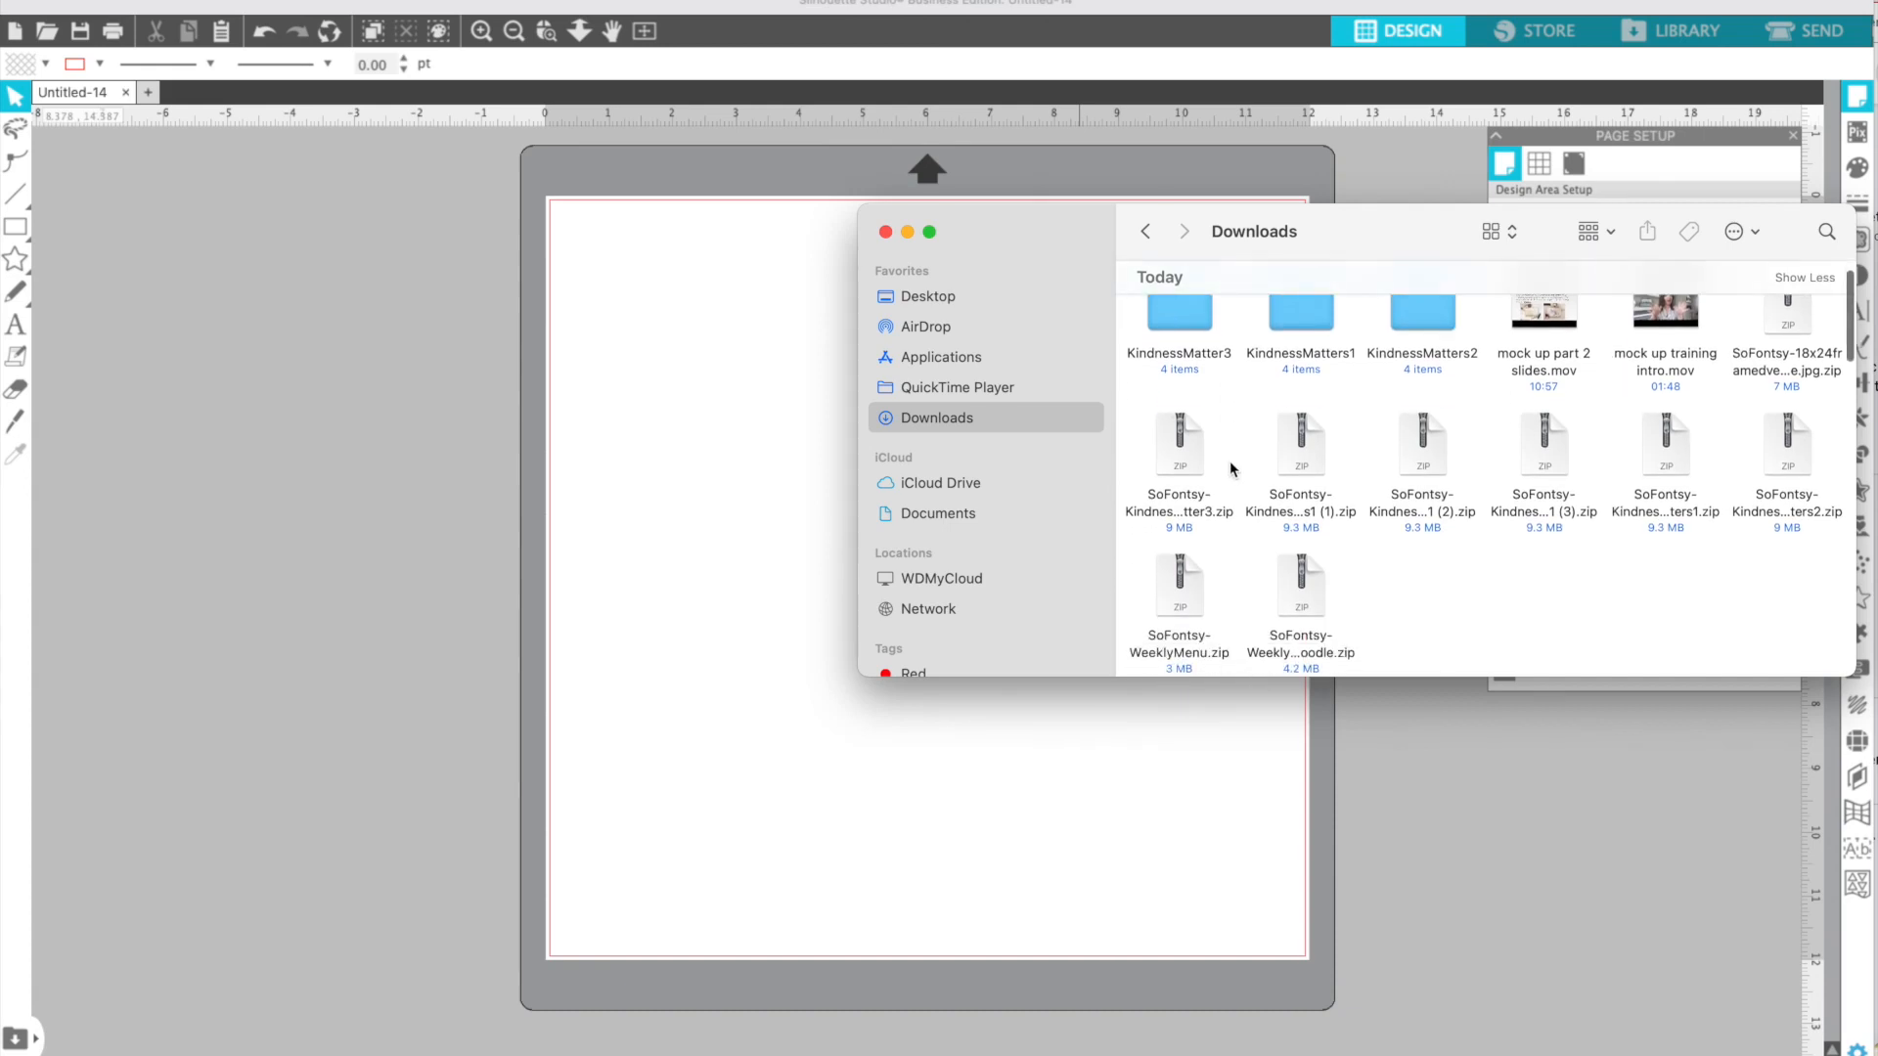
scroll(1266, 463, down, 2)
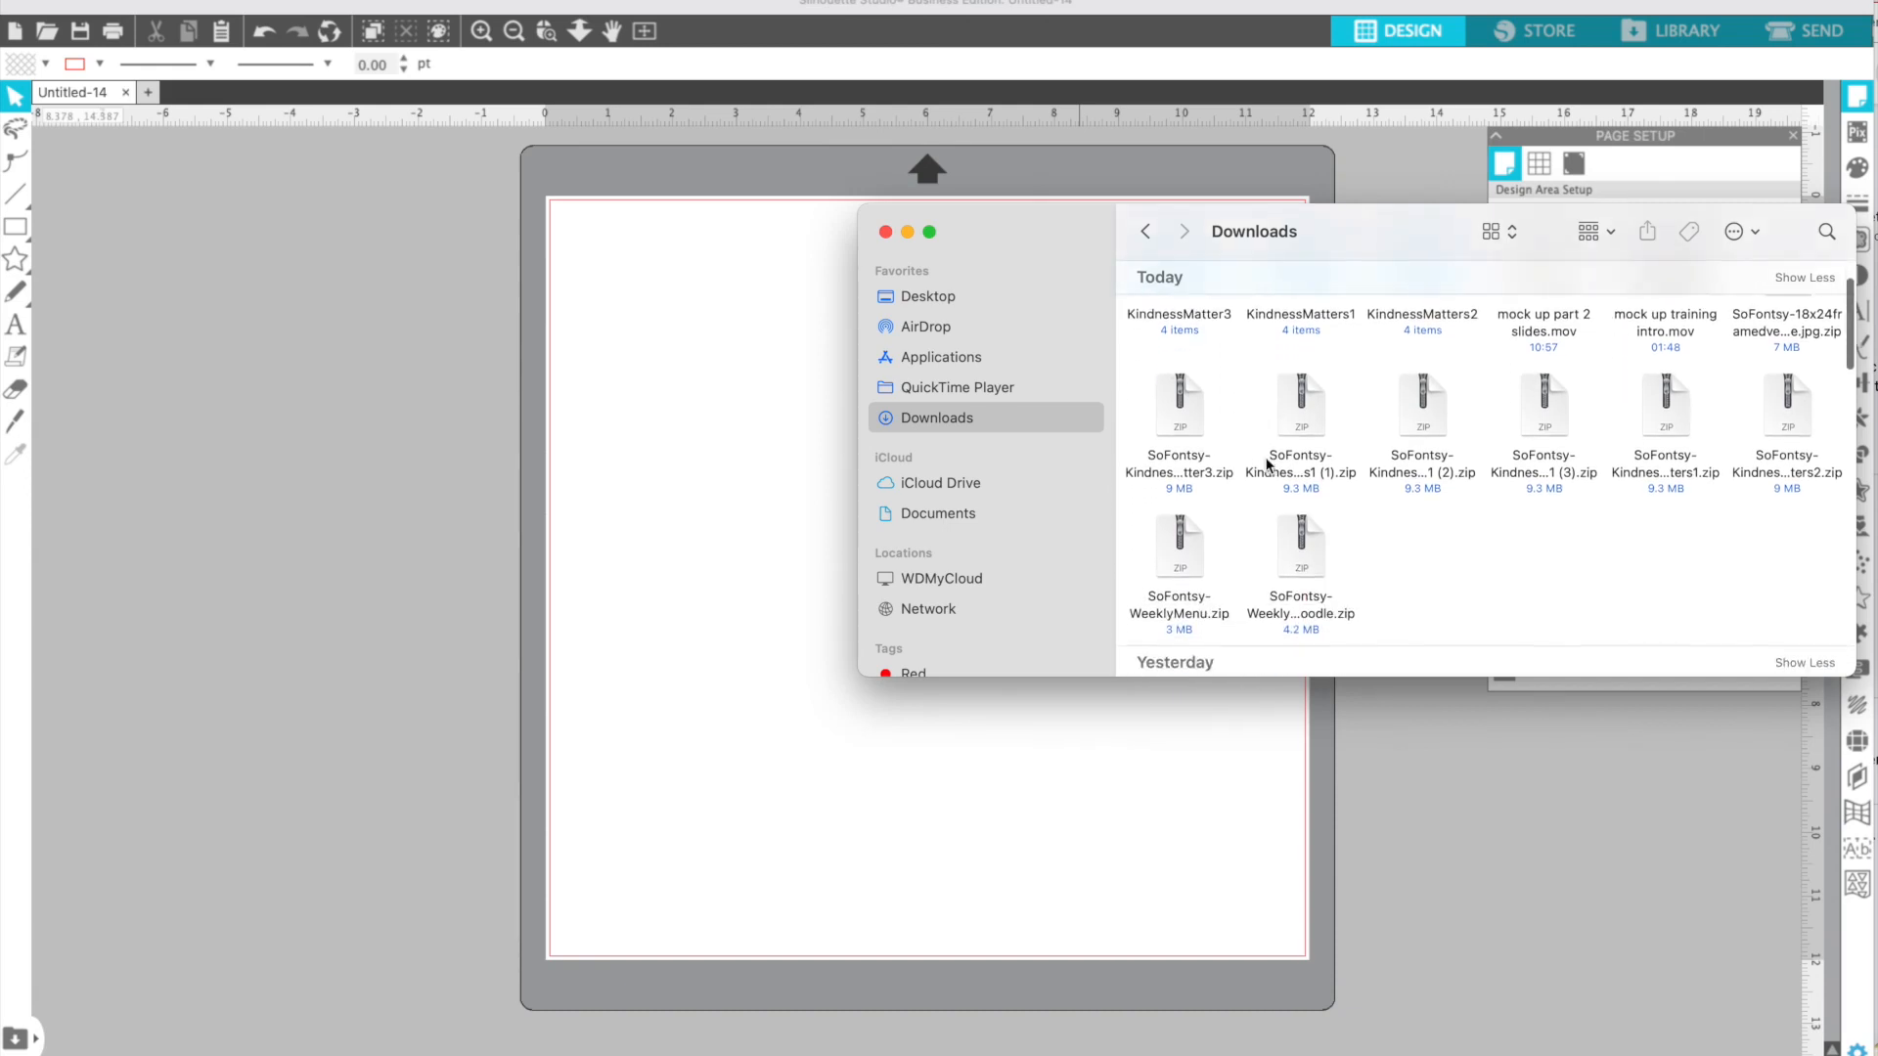
scroll(1269, 466, up, 3)
scroll(1266, 460, down, 3)
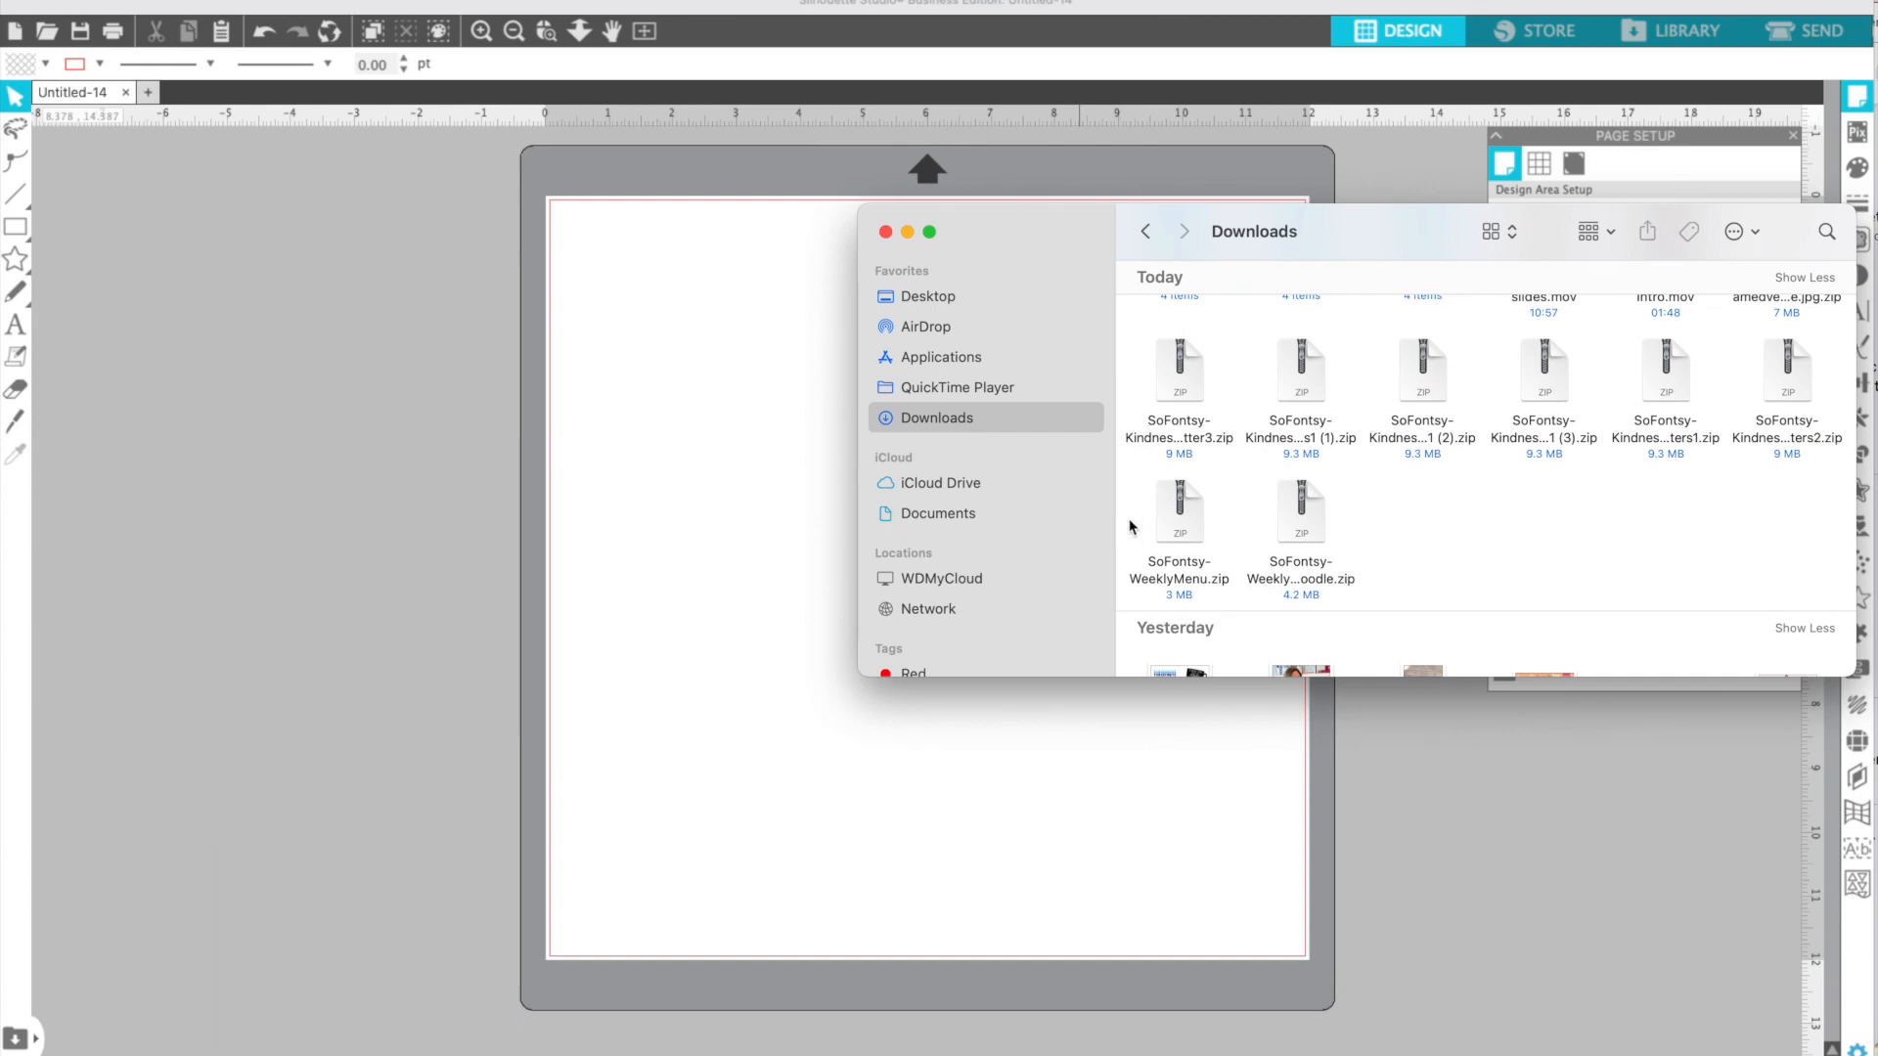
double_click(1183, 530)
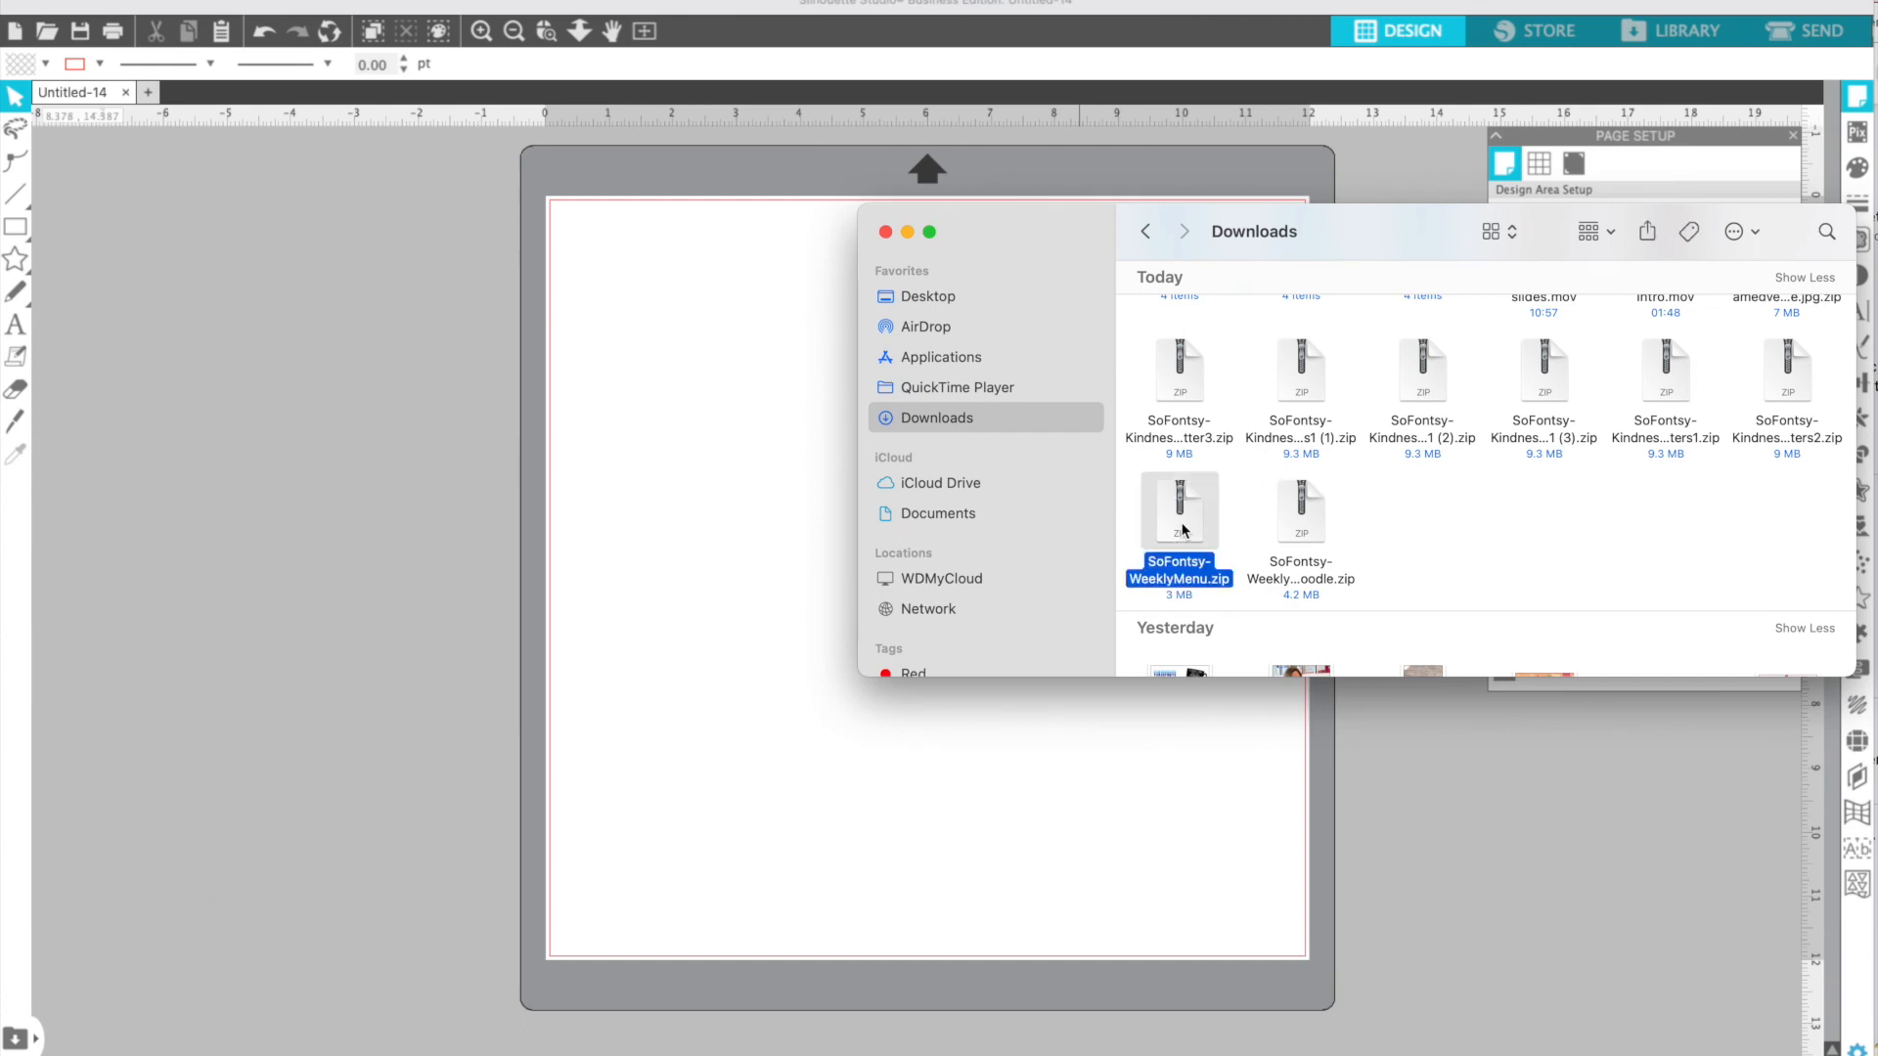
double_click(1286, 536)
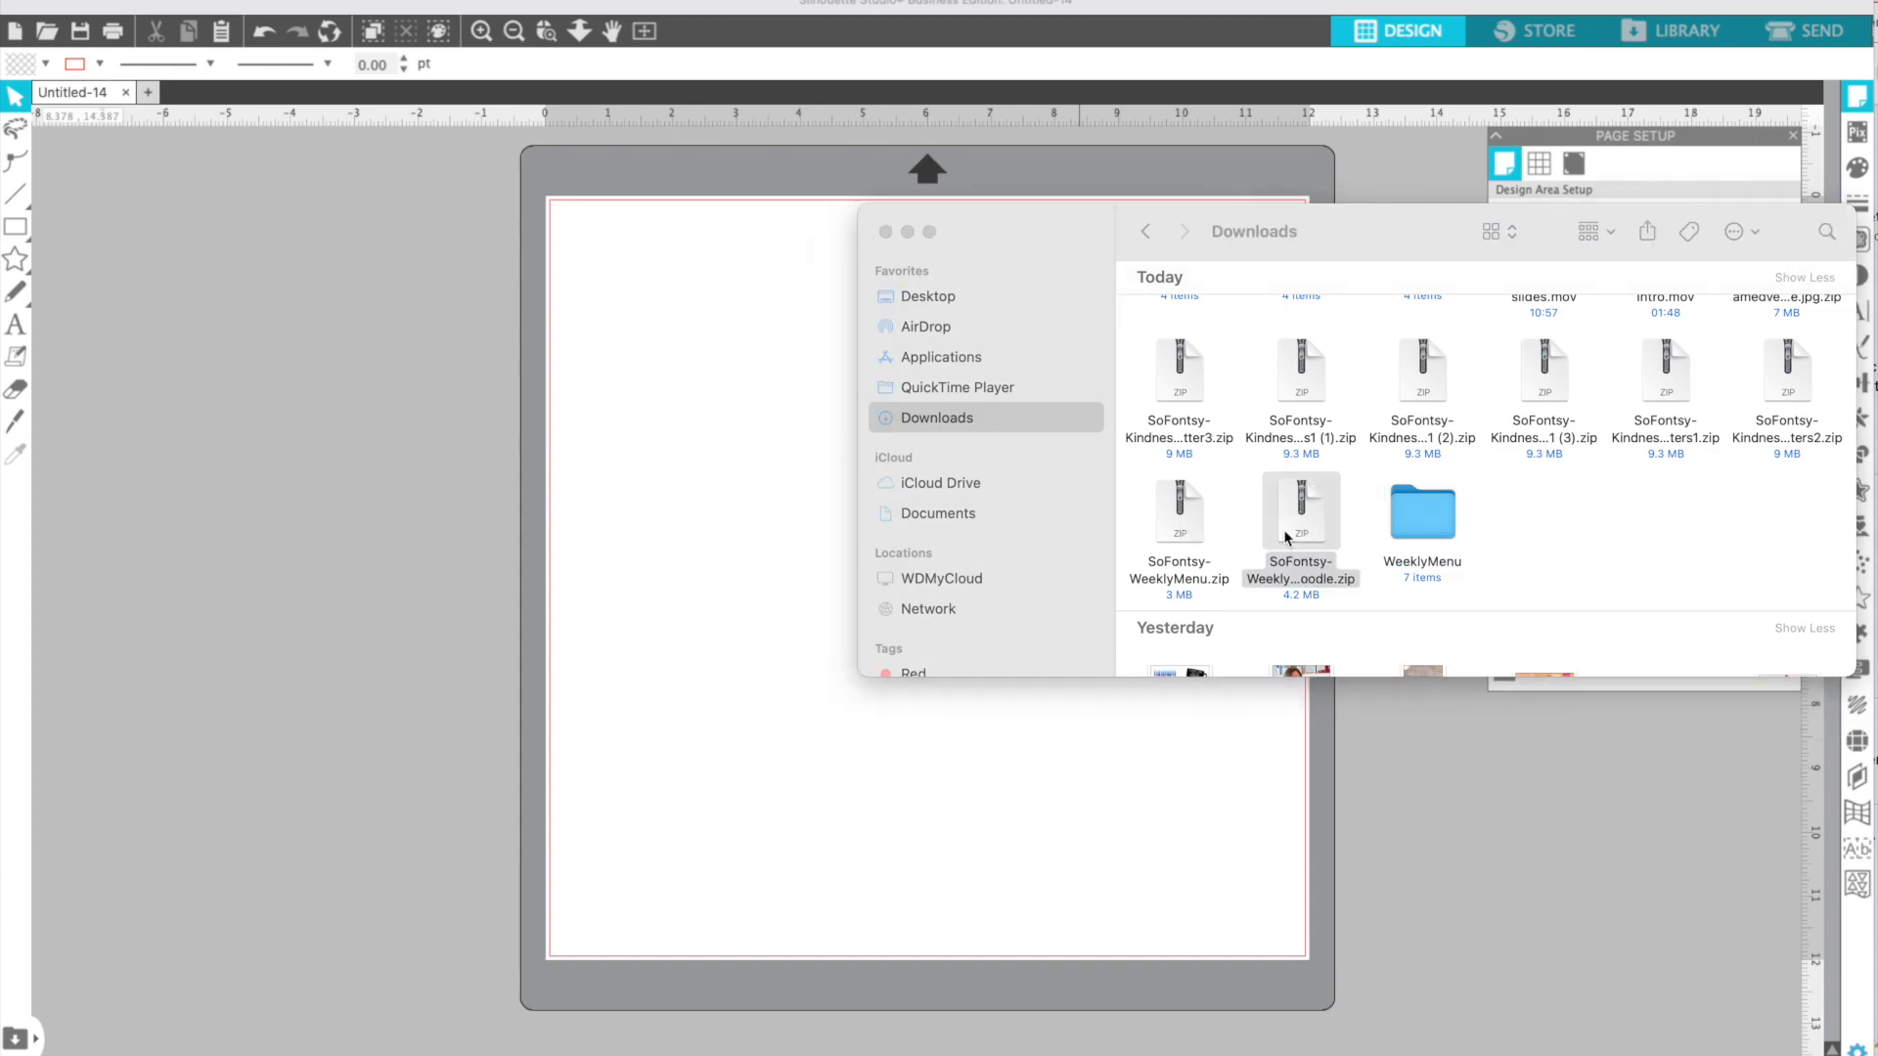
scroll(1467, 489, up, 2)
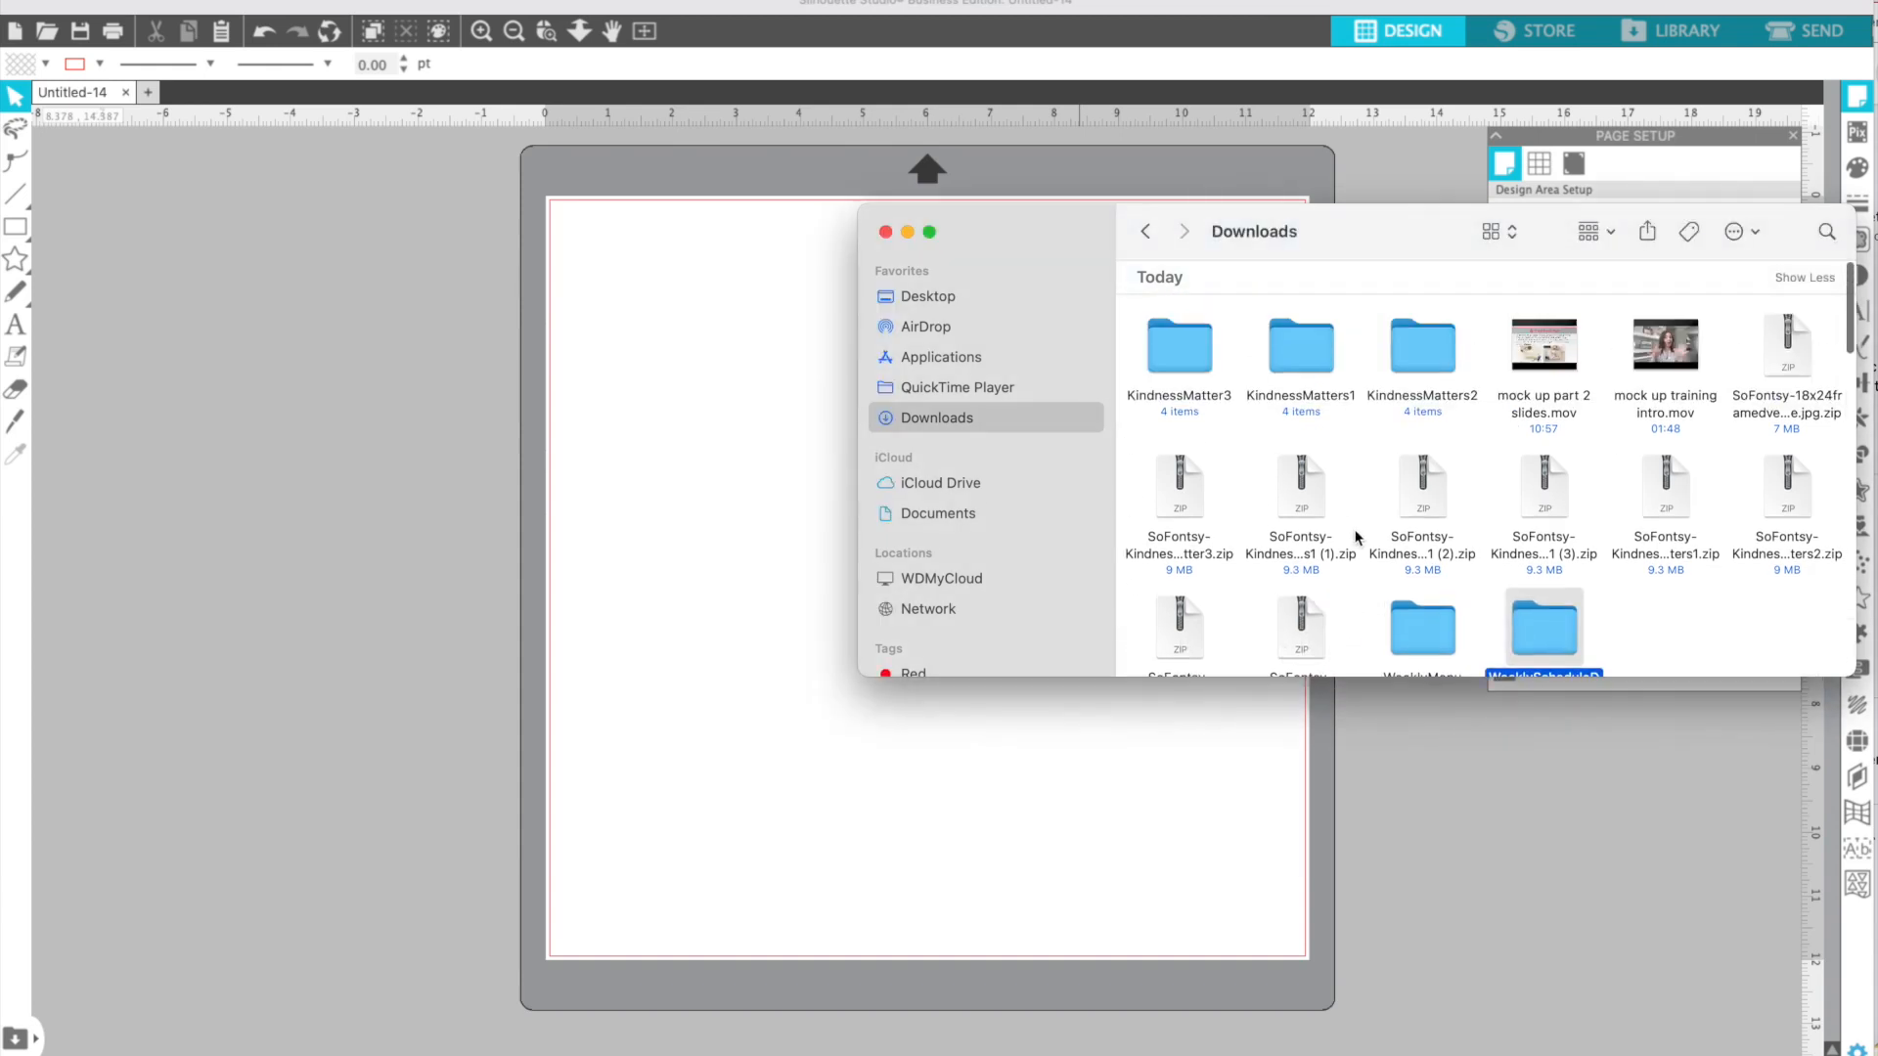
double_click(1780, 361)
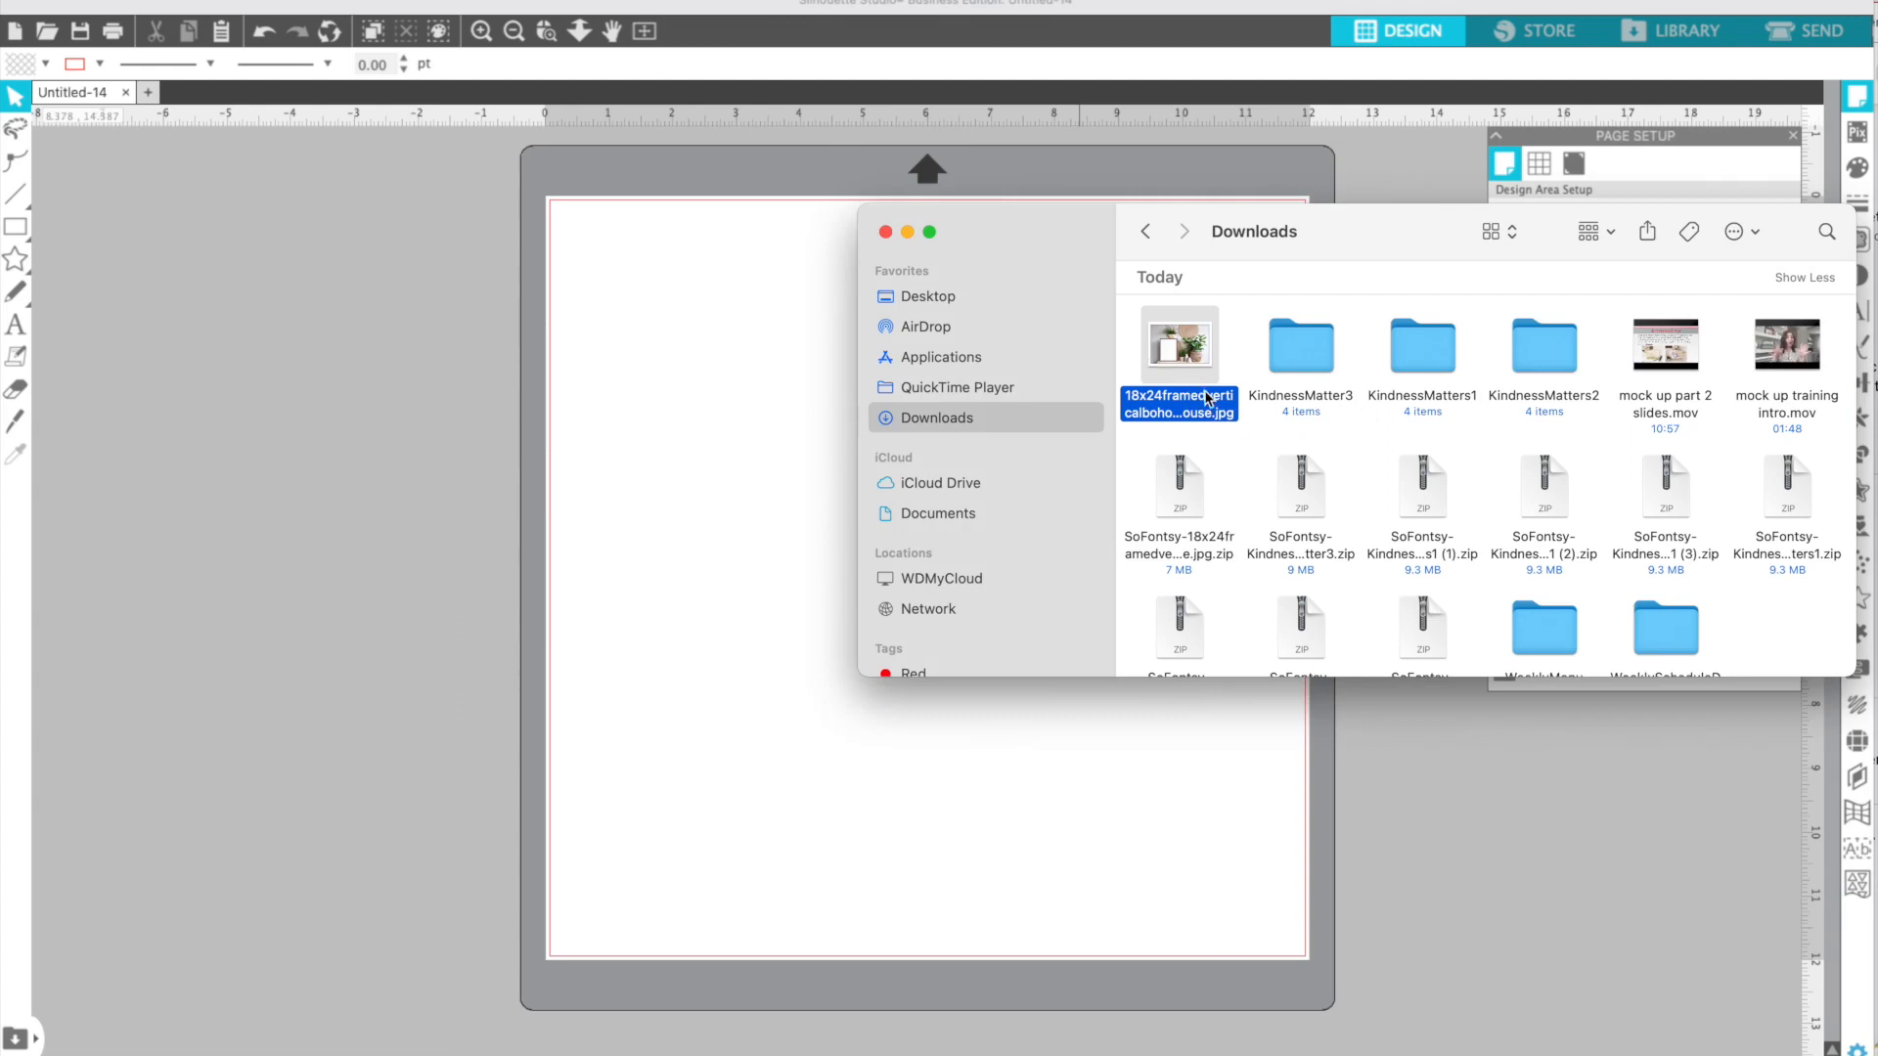
click(1182, 363)
- Place the 18x24 framed photo on the canvas and scale it to about 15.749 x 10.500 in
drag(1199, 342, 698, 397)
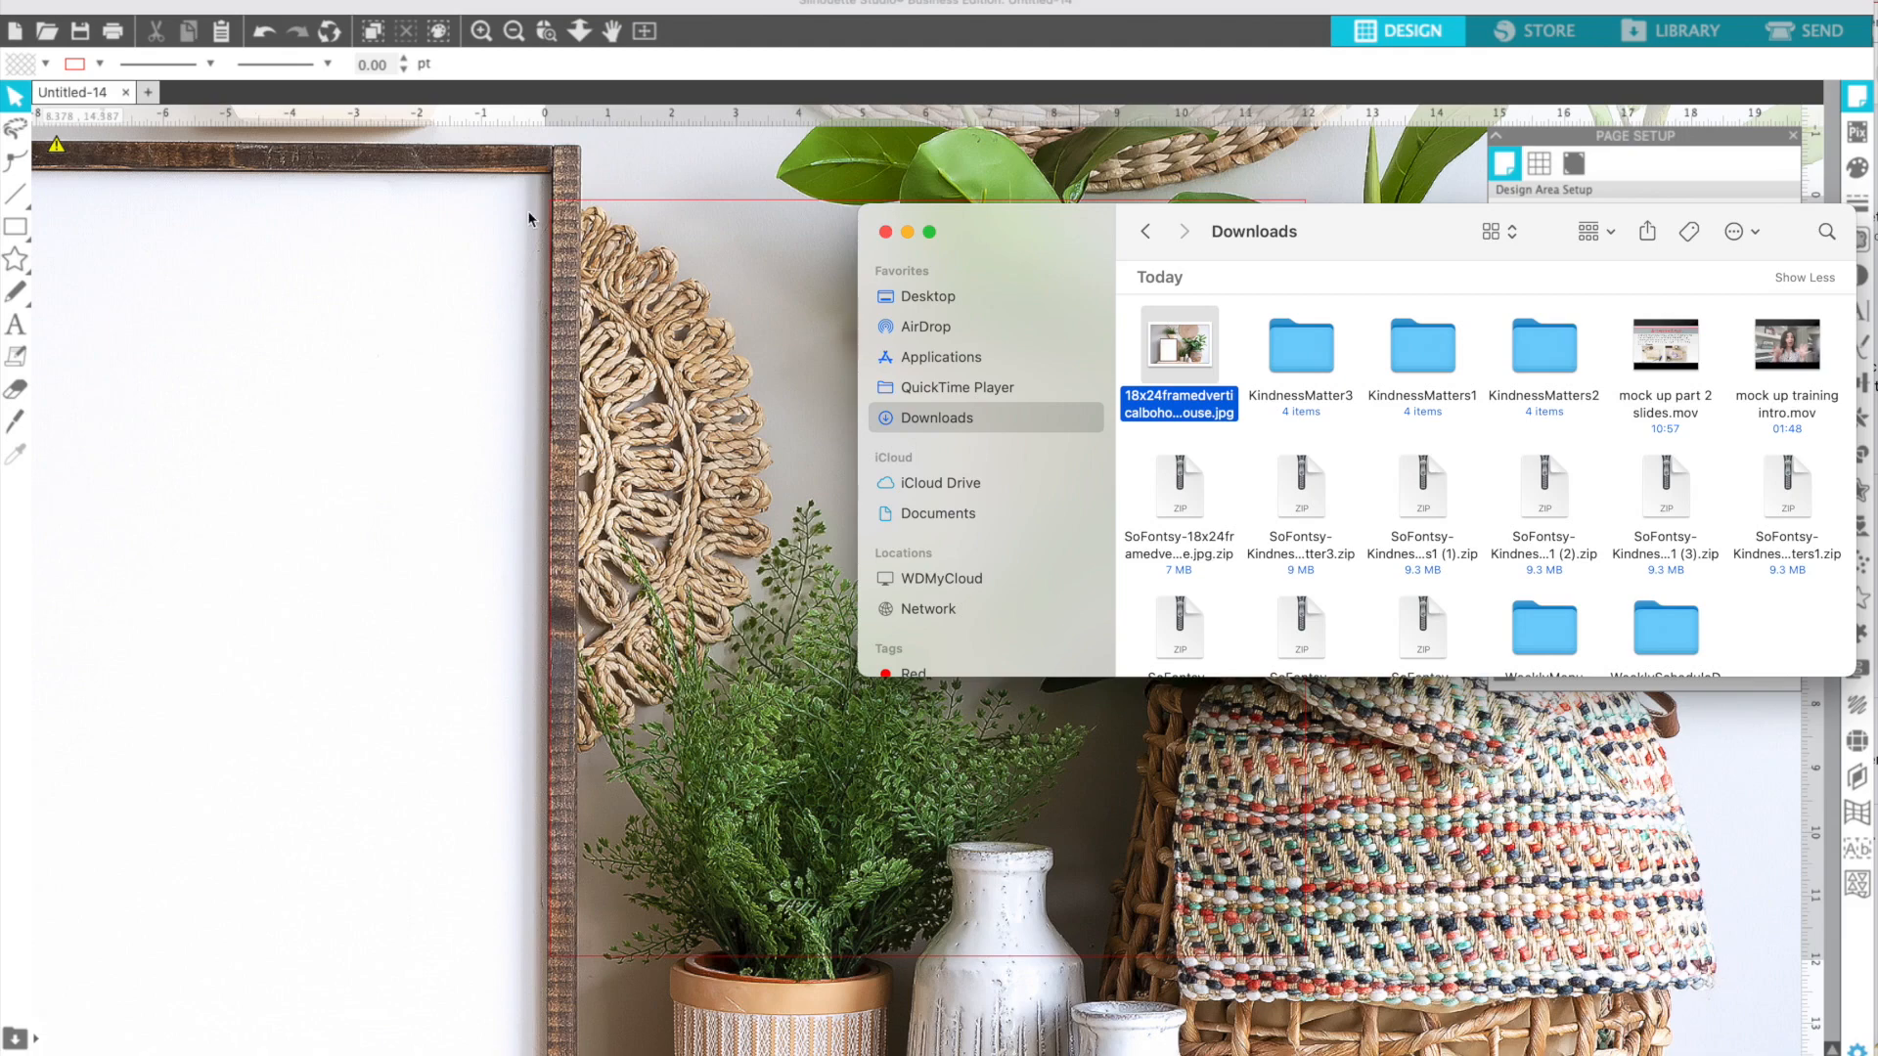
click(515, 35)
click(515, 35)
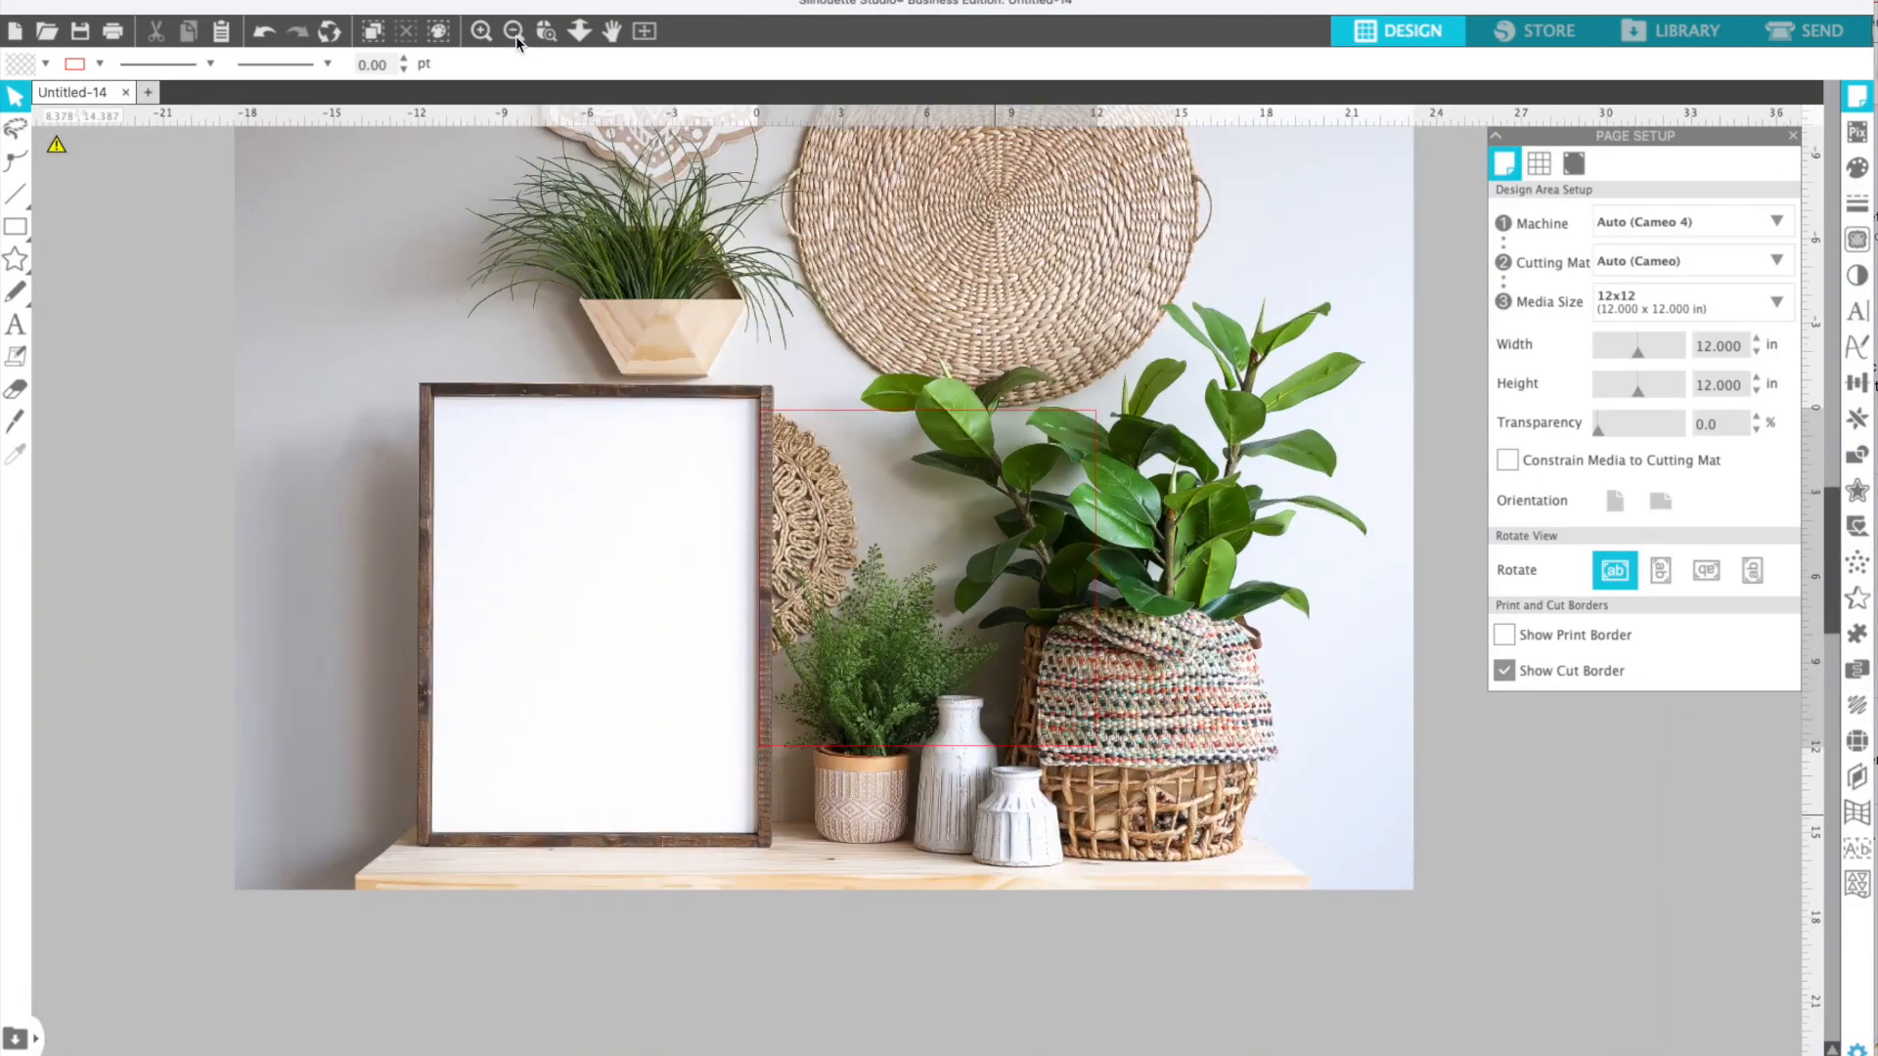
click(514, 35)
click(730, 497)
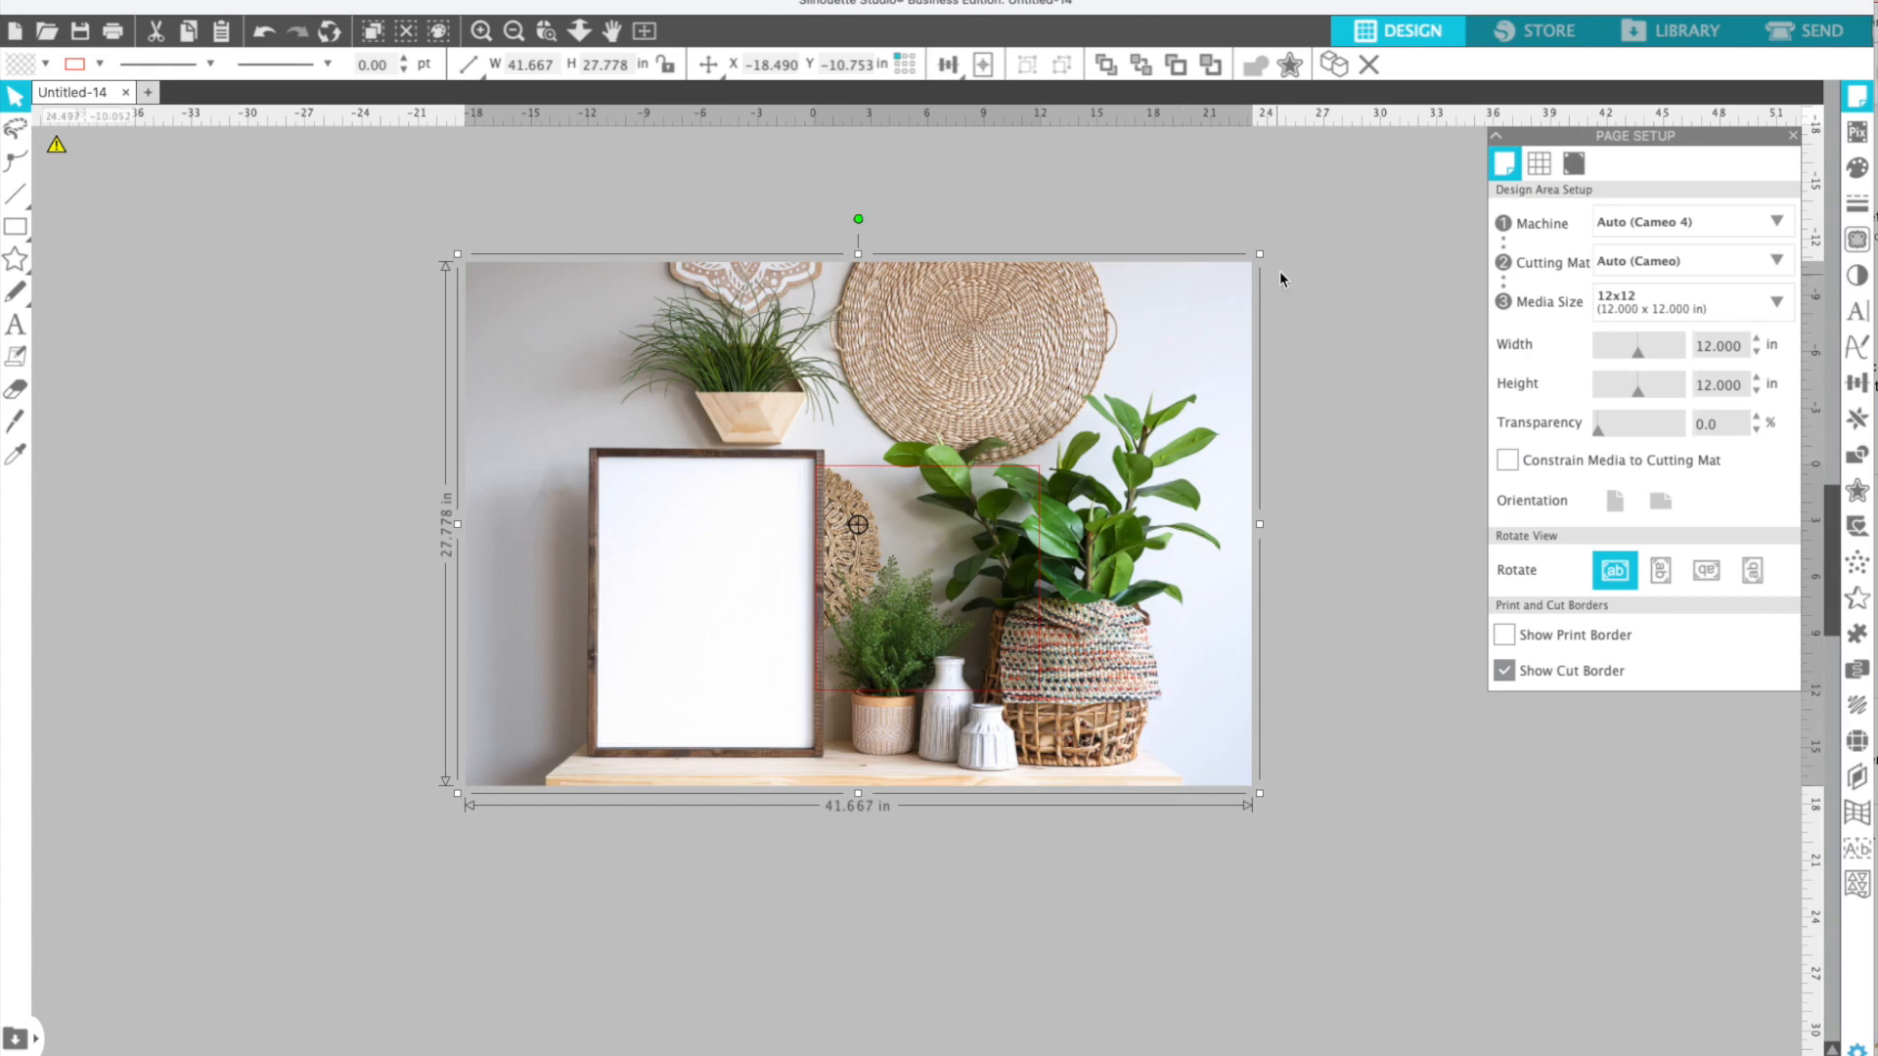
drag(1262, 255, 742, 505)
click(663, 801)
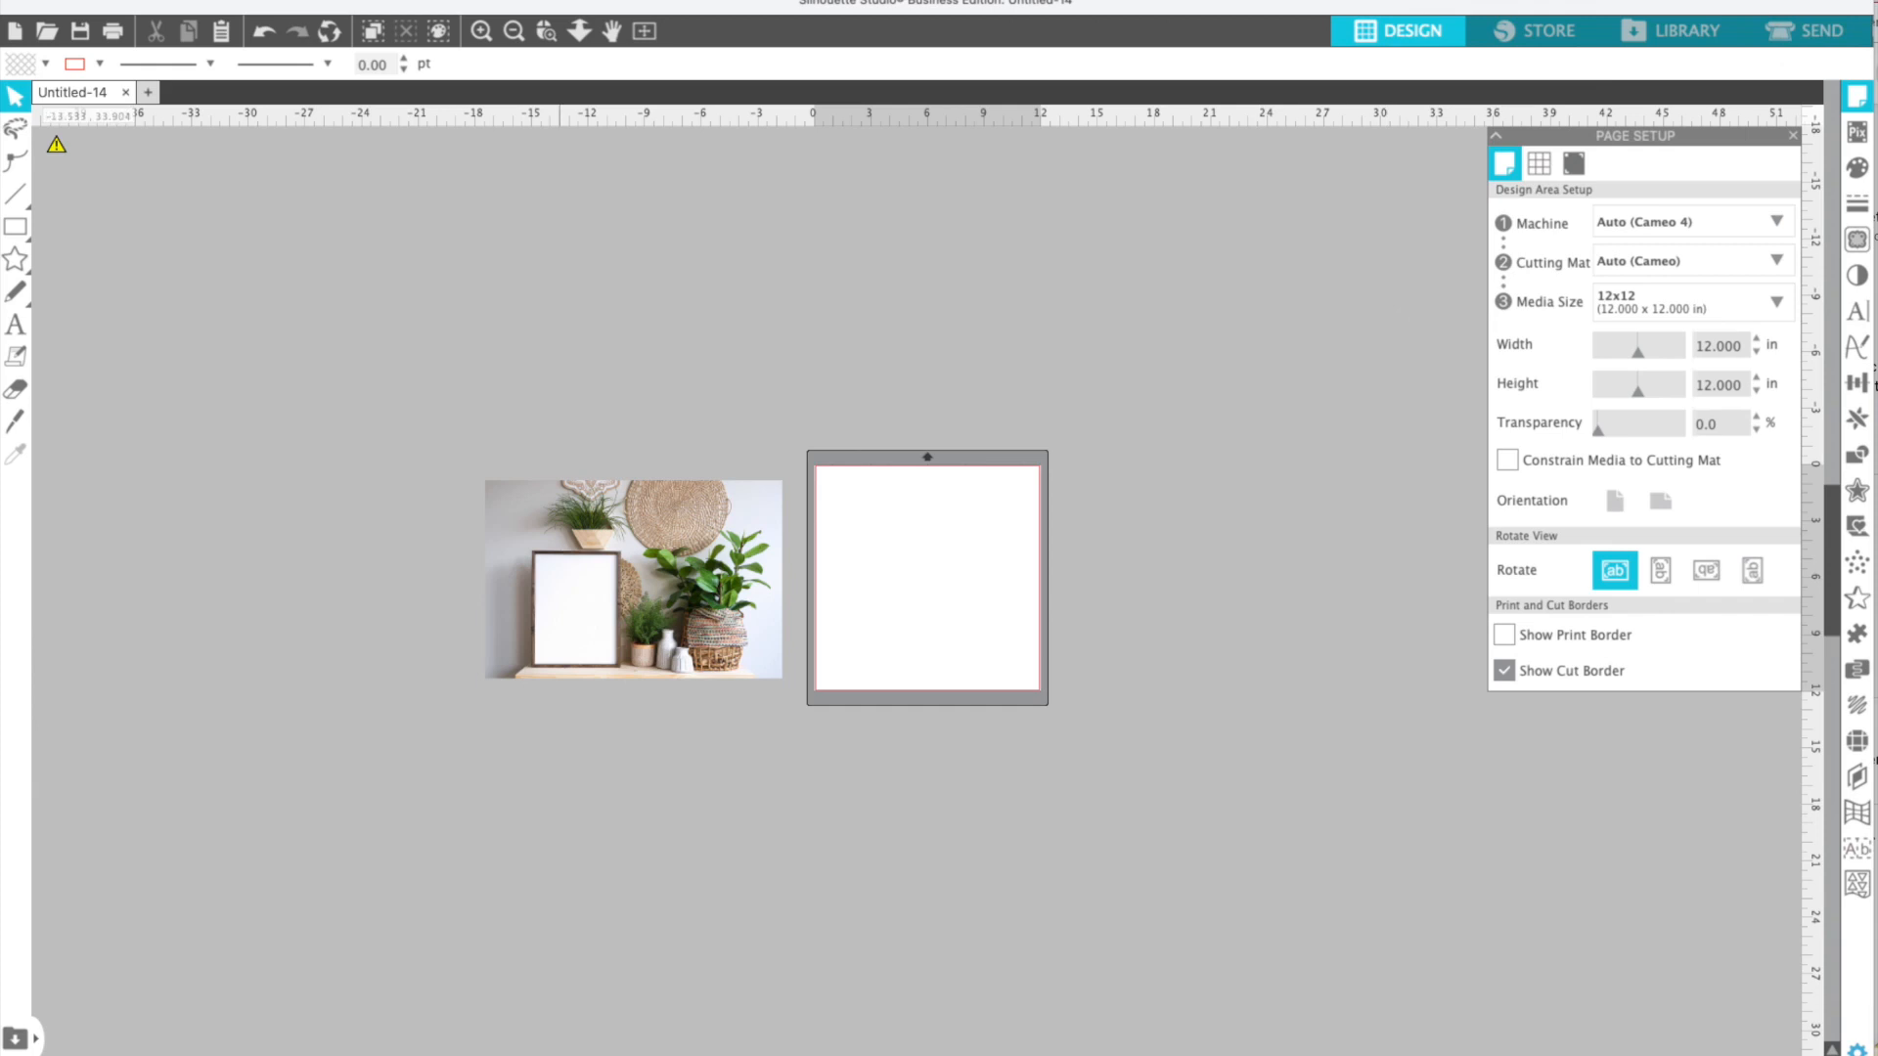
- Open the WeeklyMenu folder and drag WeeklyMenu.svg onto the canvas above the photo
click(559, 1055)
scroll(1325, 544, down, 3)
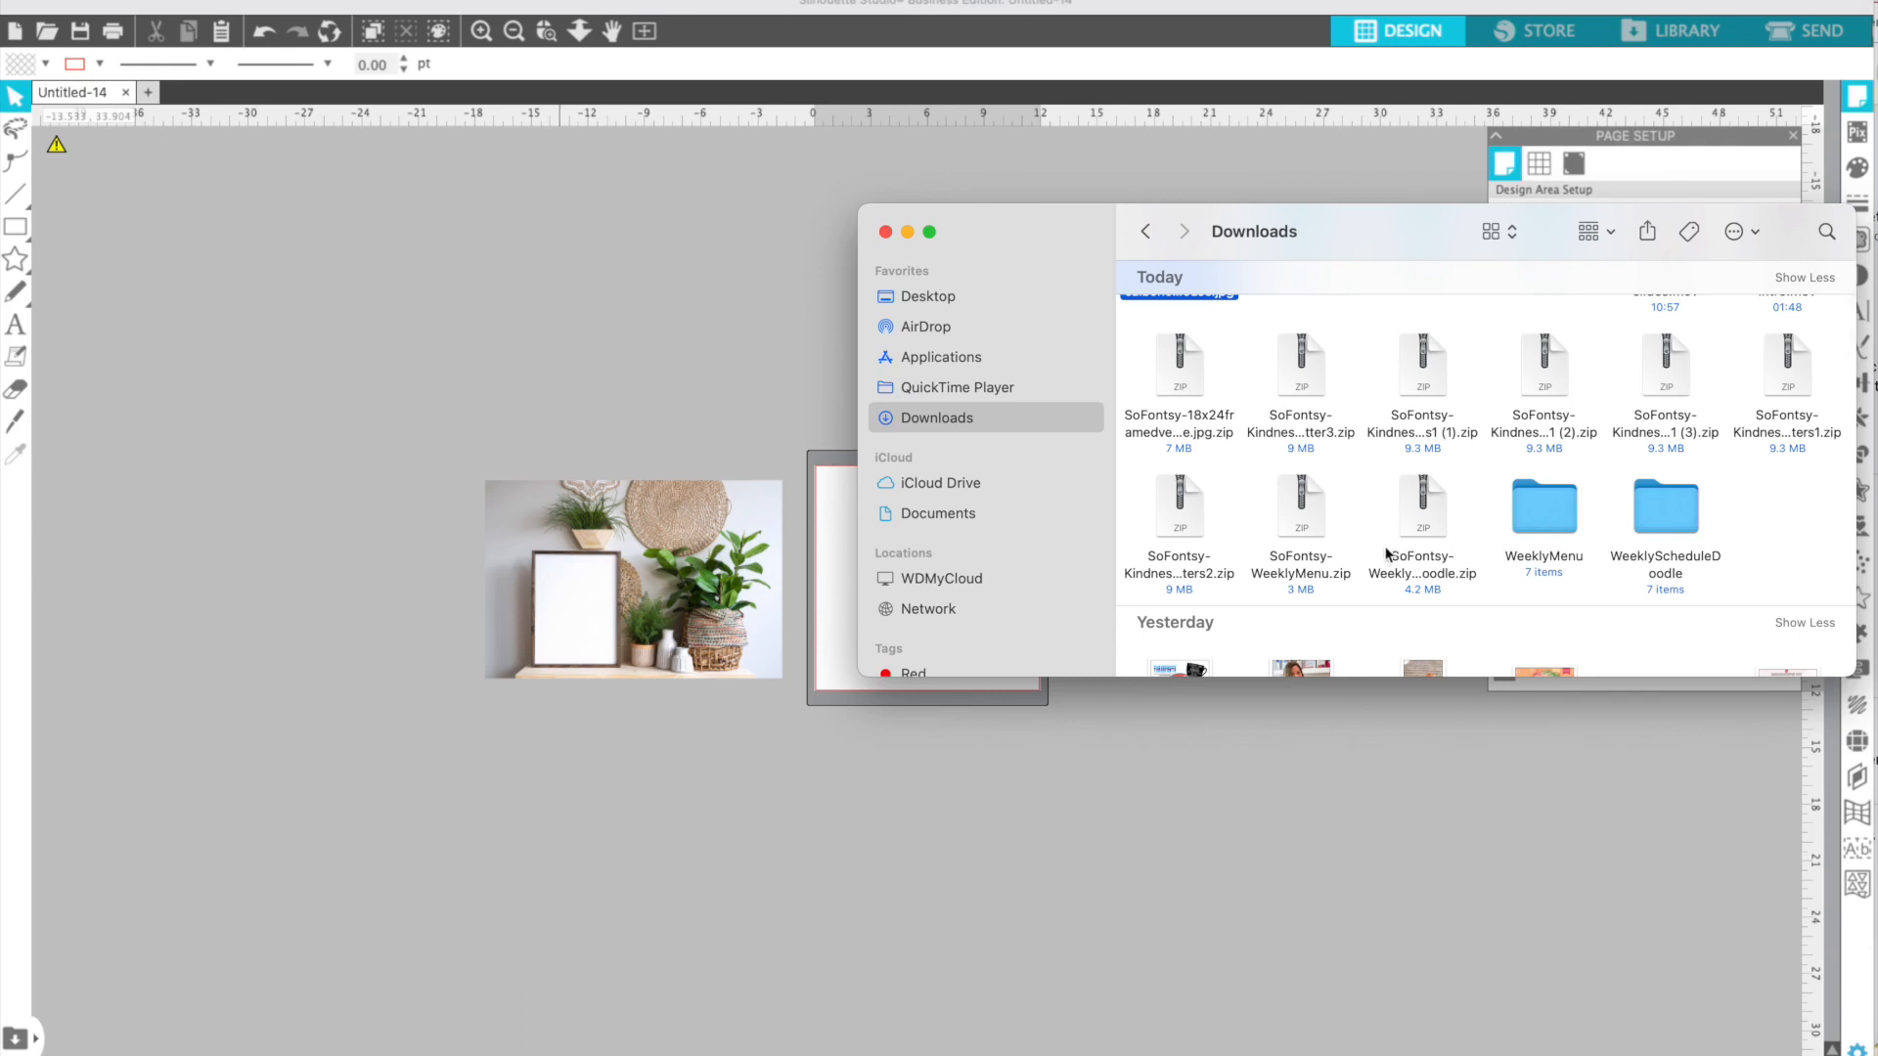
double_click(1555, 509)
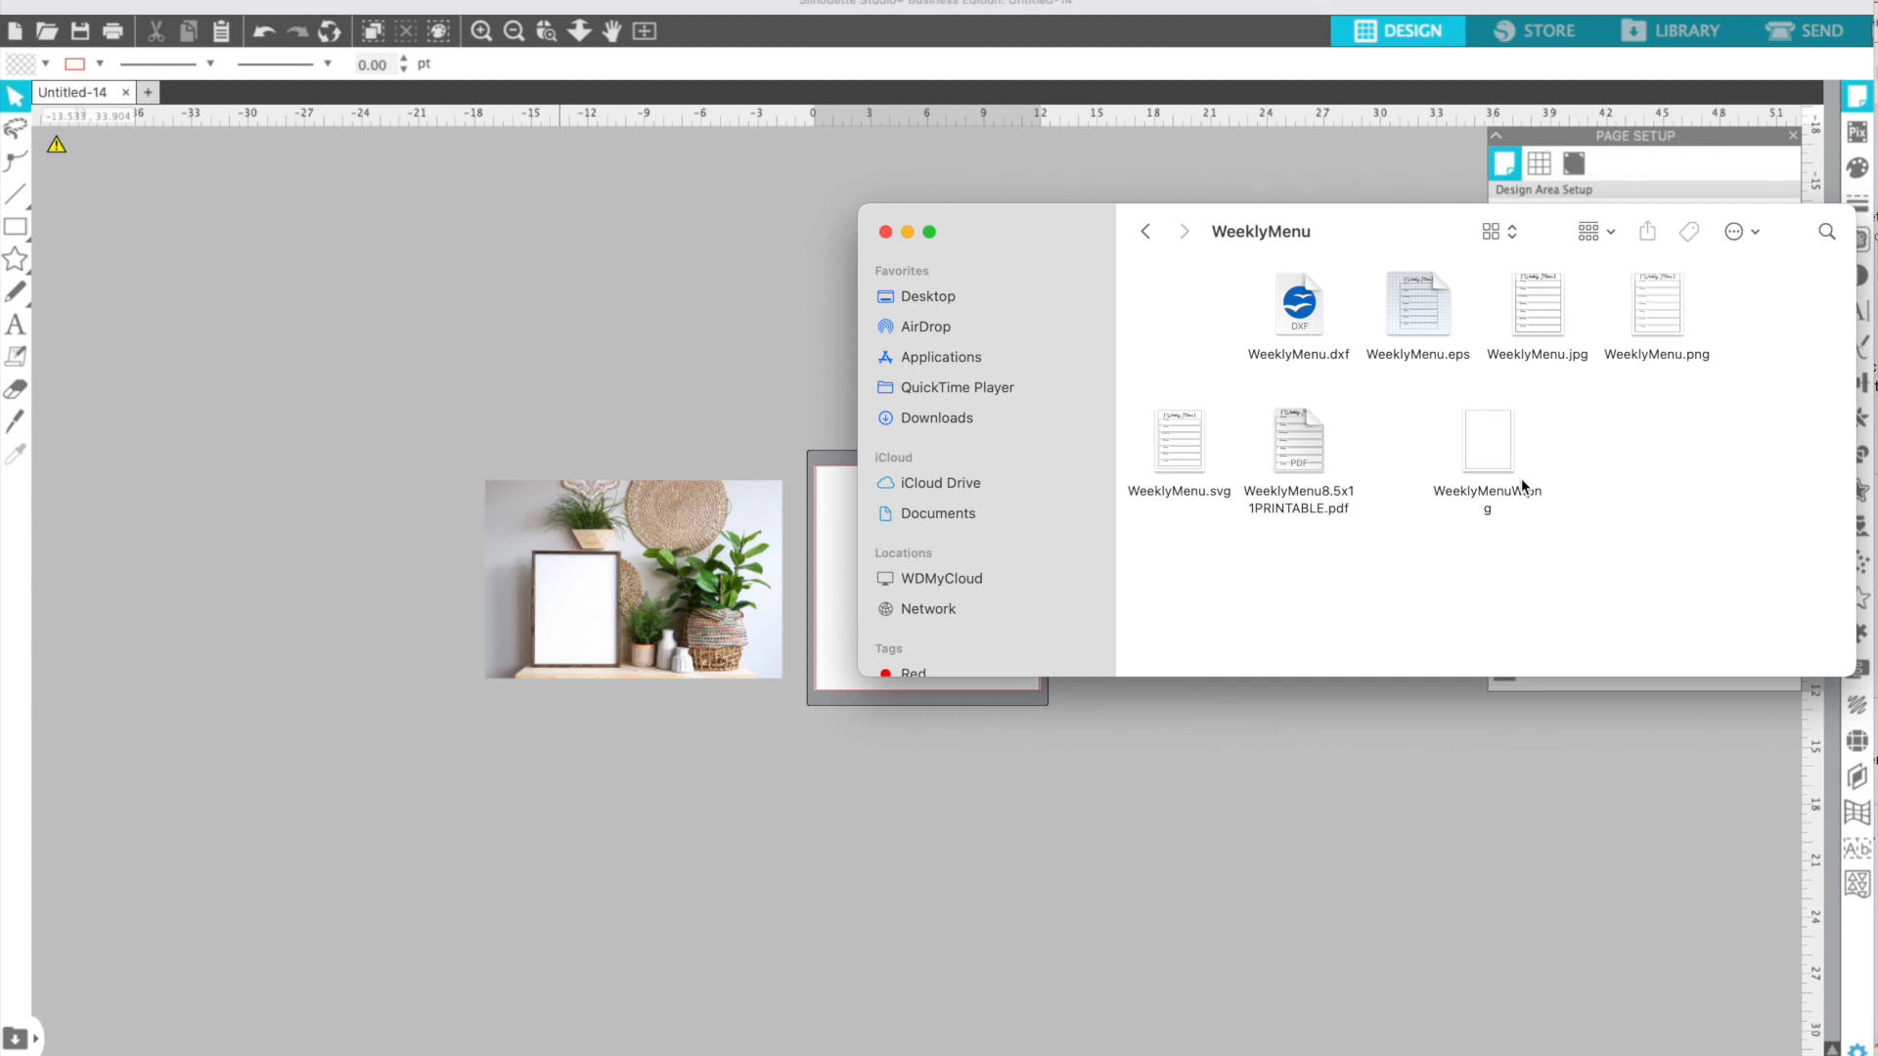
click(1170, 452)
drag(1170, 444, 707, 336)
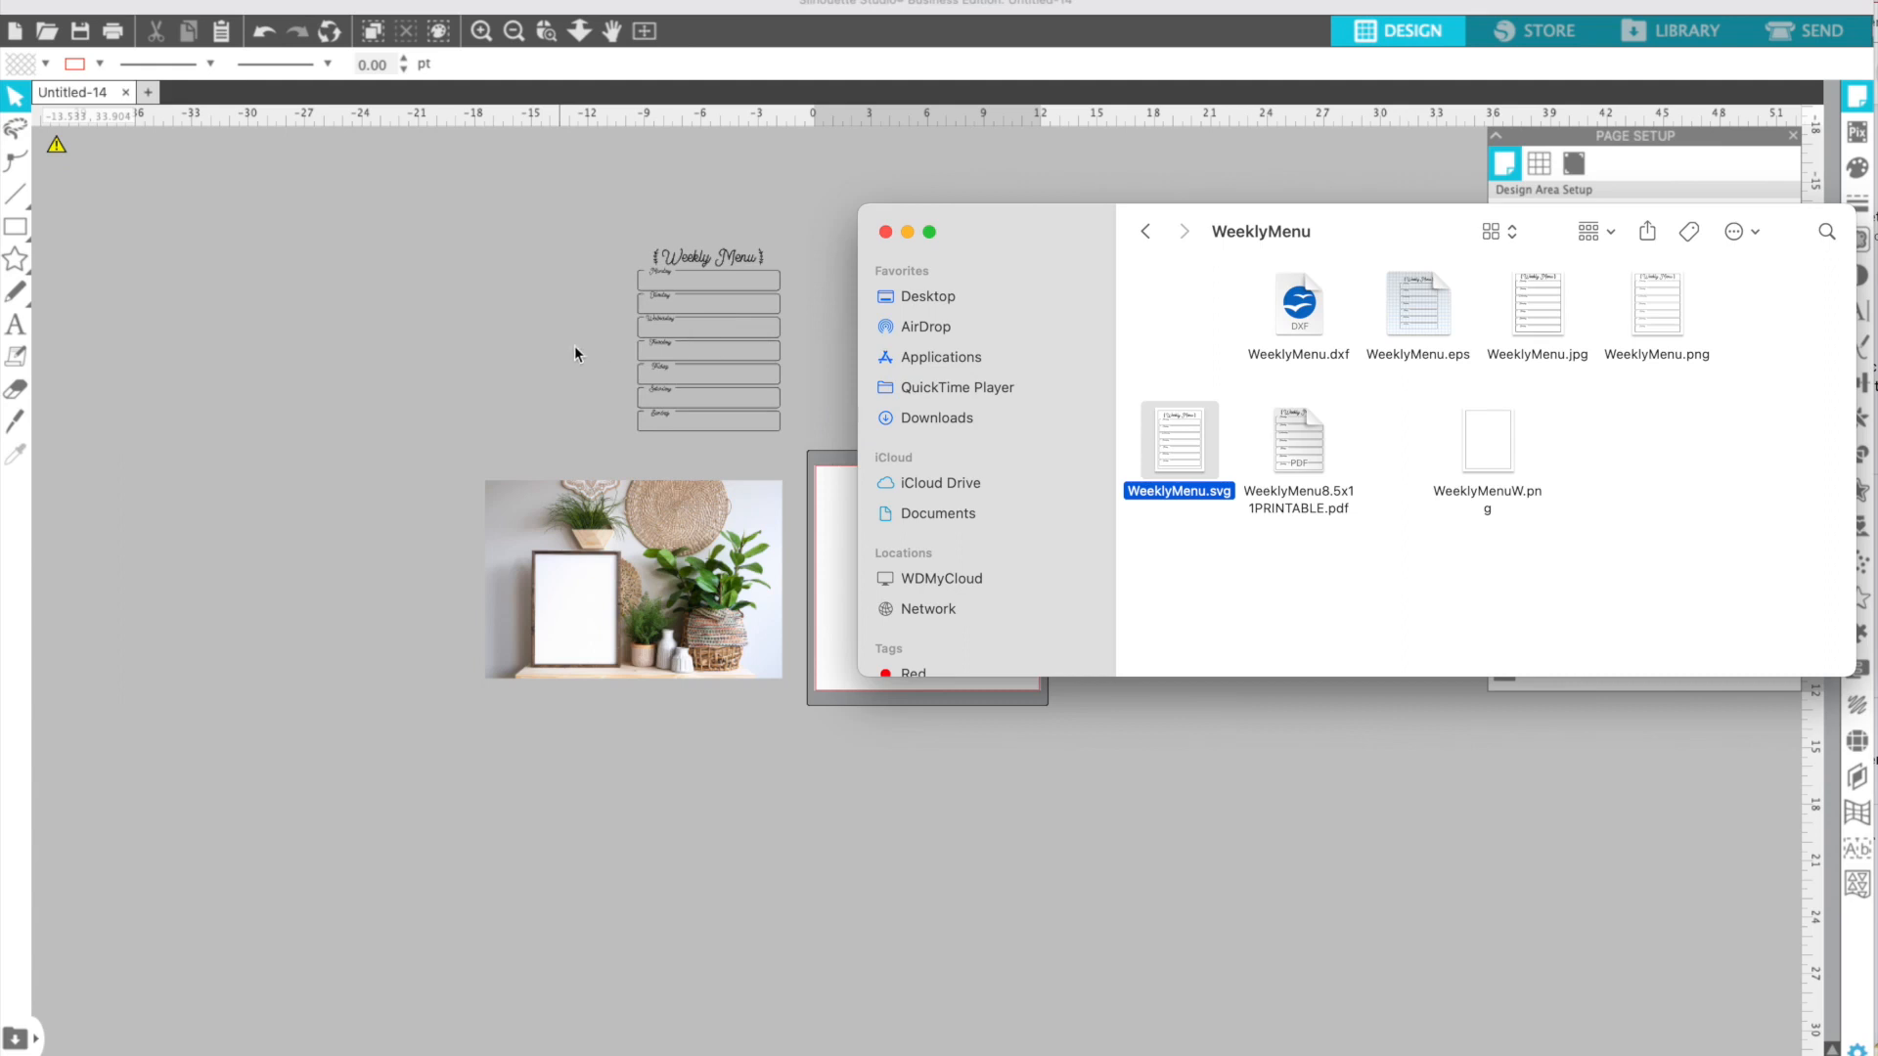
- Group every Weekly Menu piece into one 7.565 x 9.697 in object and move it over the photo's sign
click(913, 277)
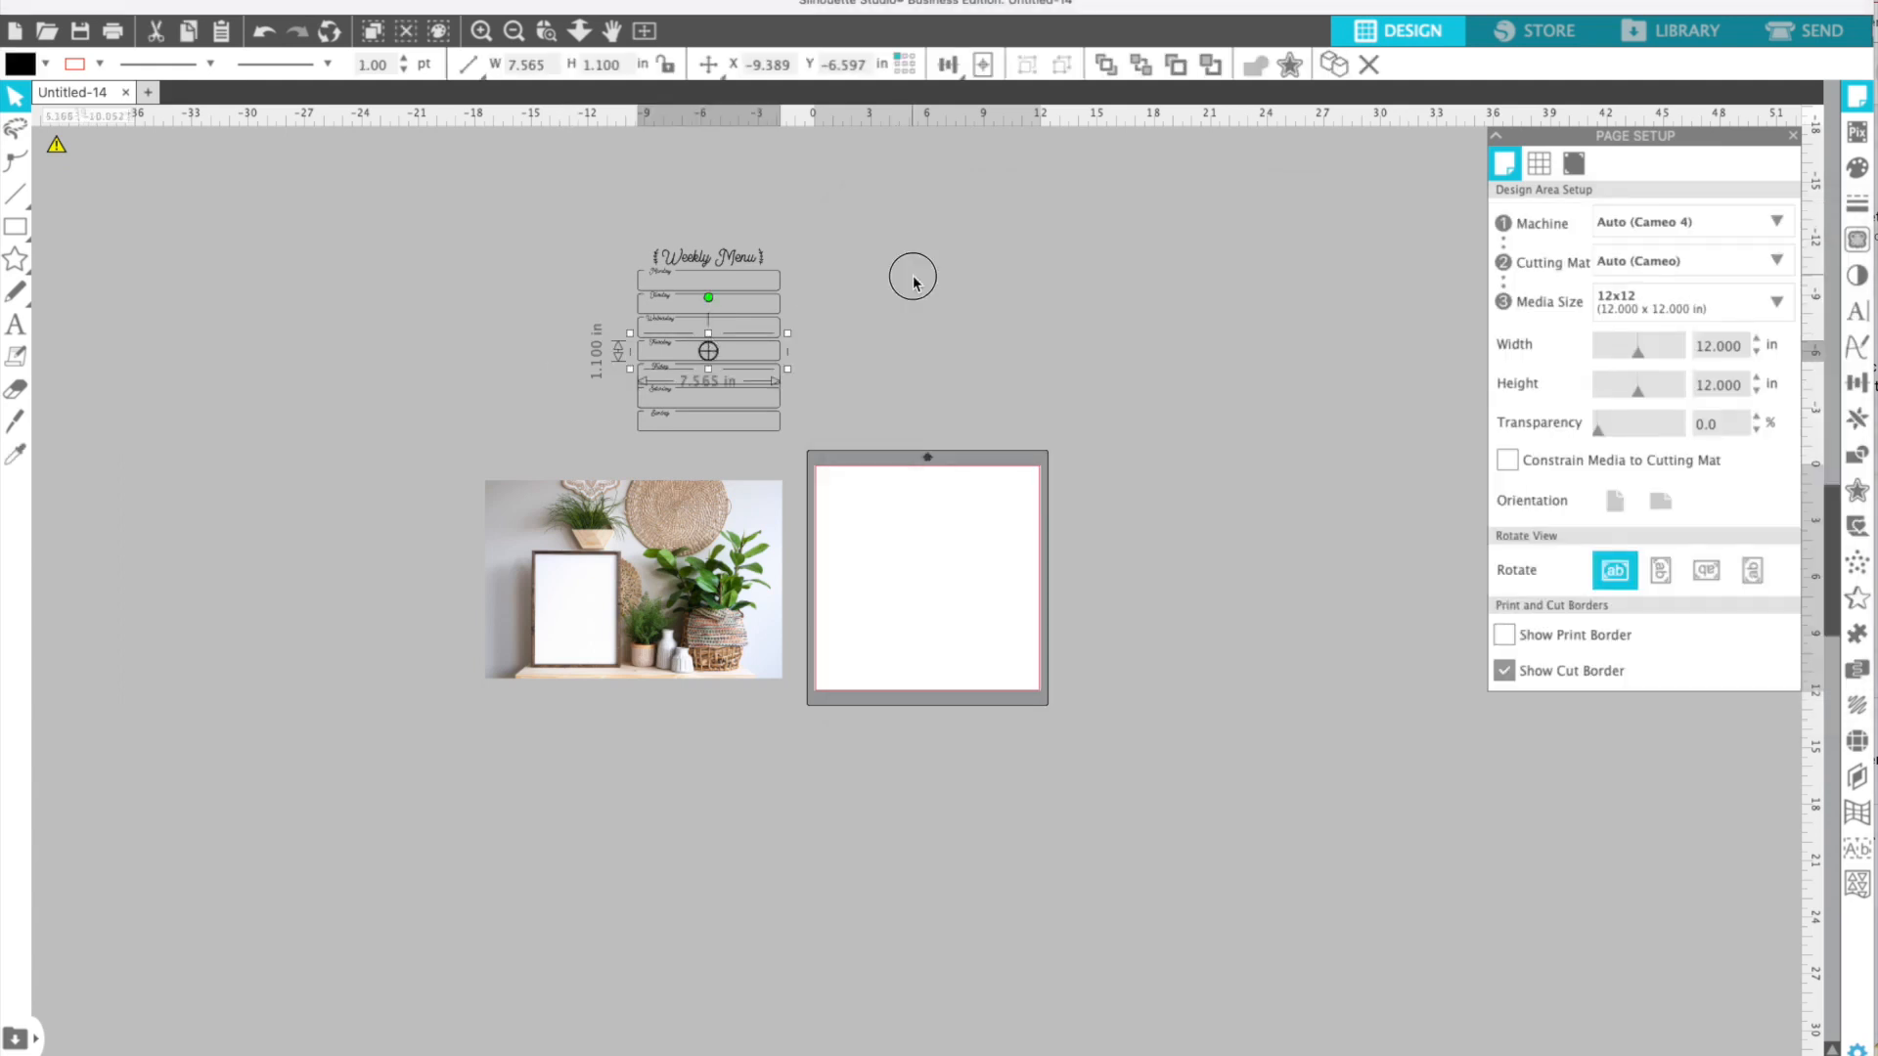
click(638, 292)
click(481, 32)
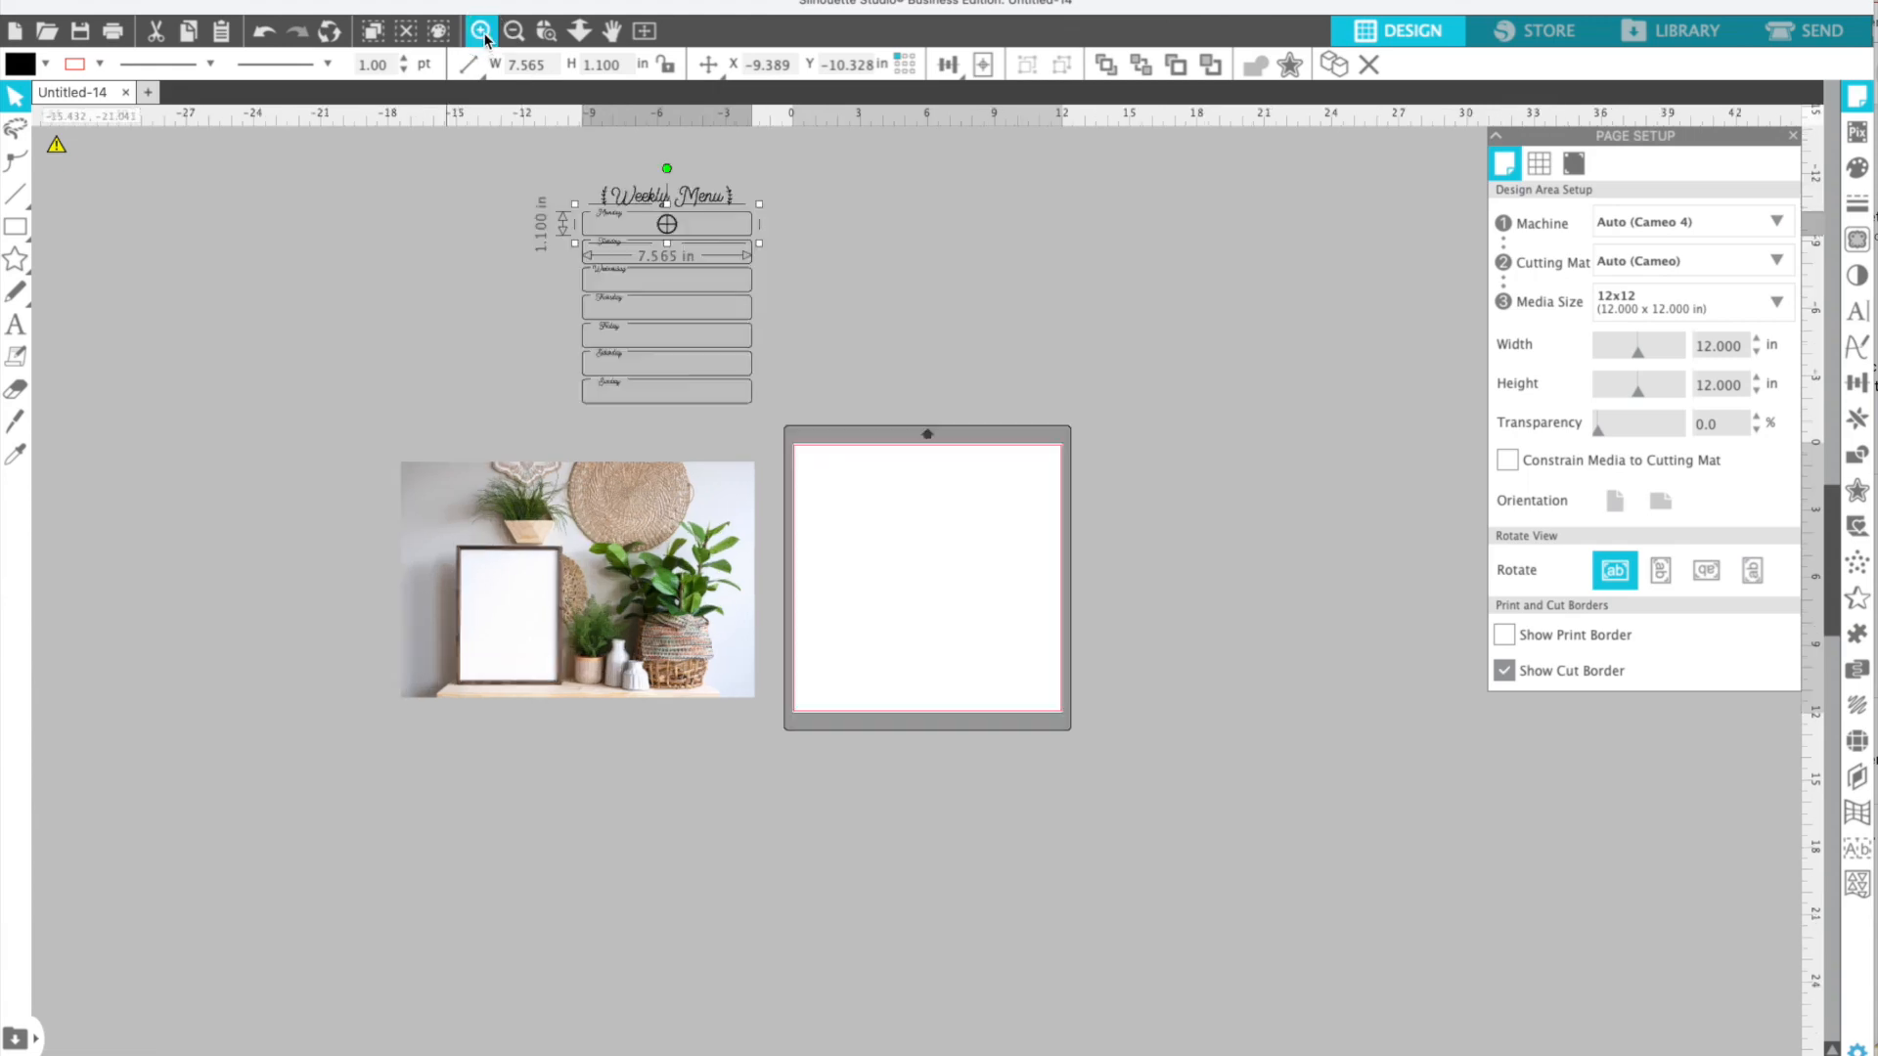
click(482, 31)
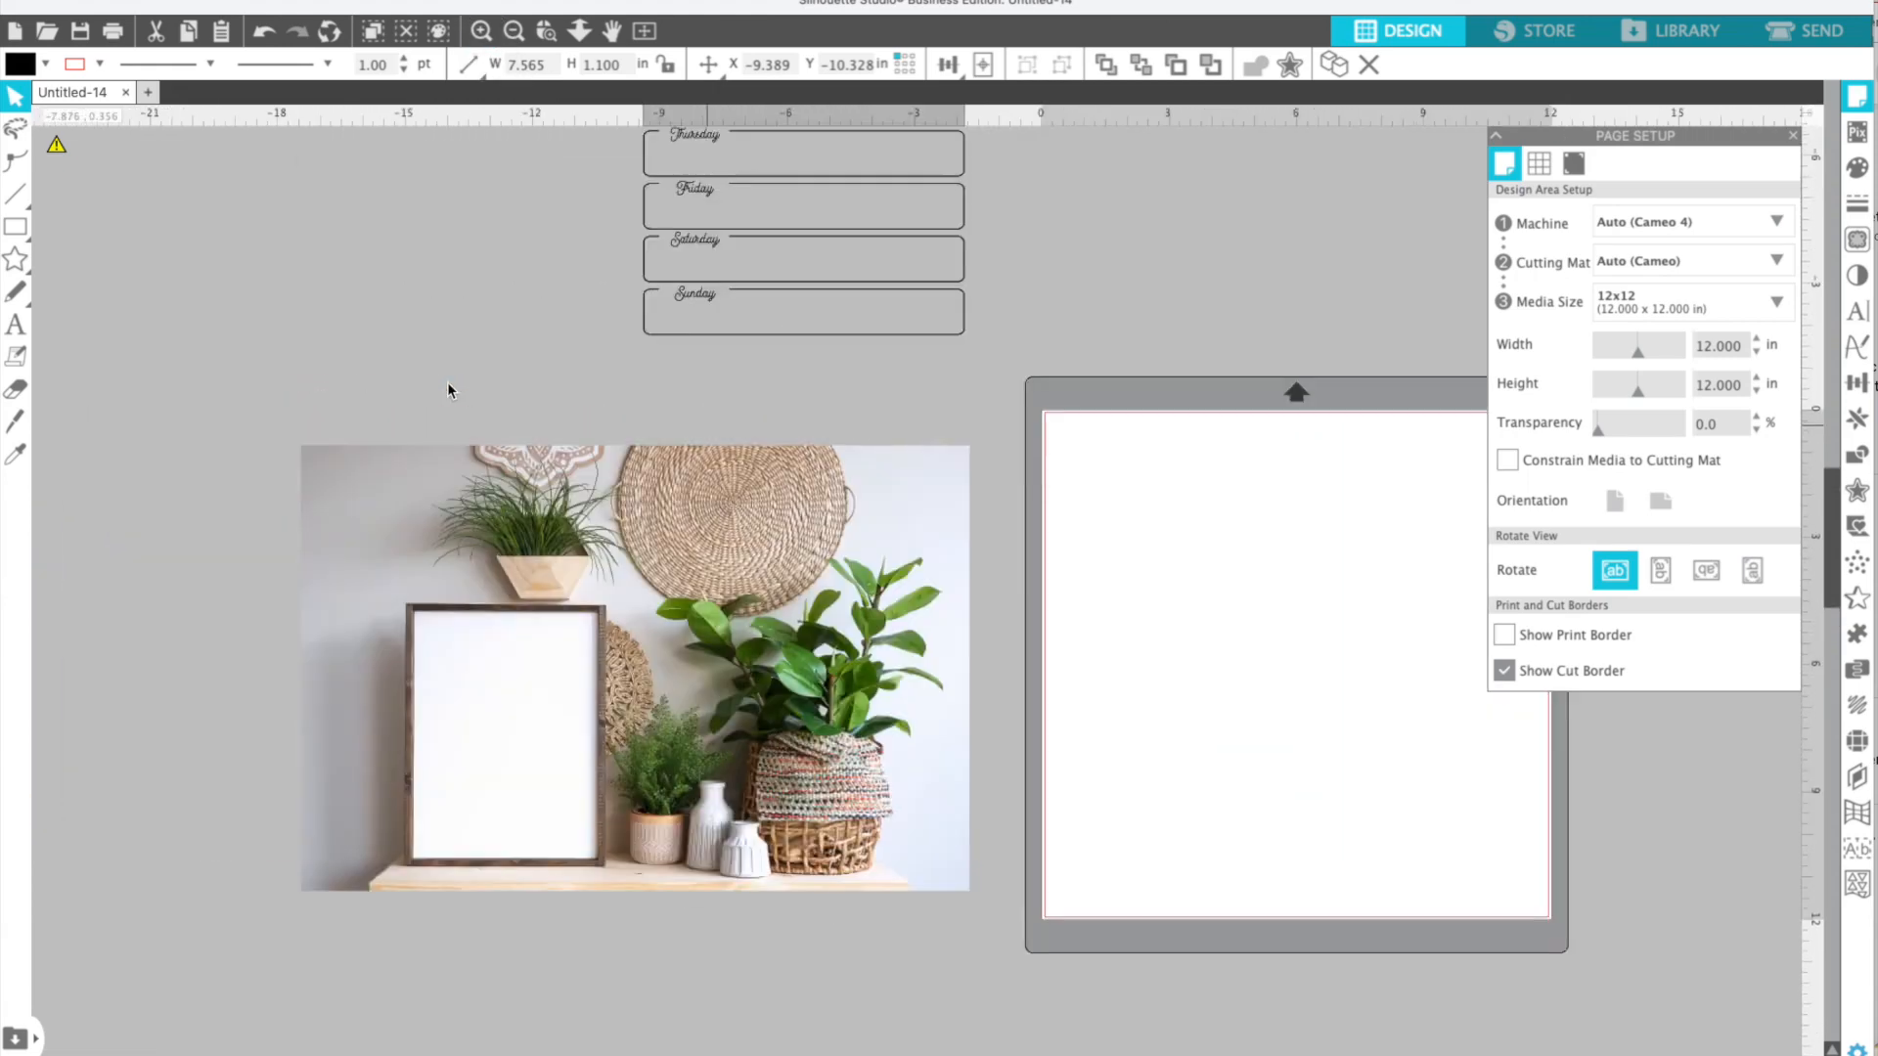
scroll(448, 391, up, 2)
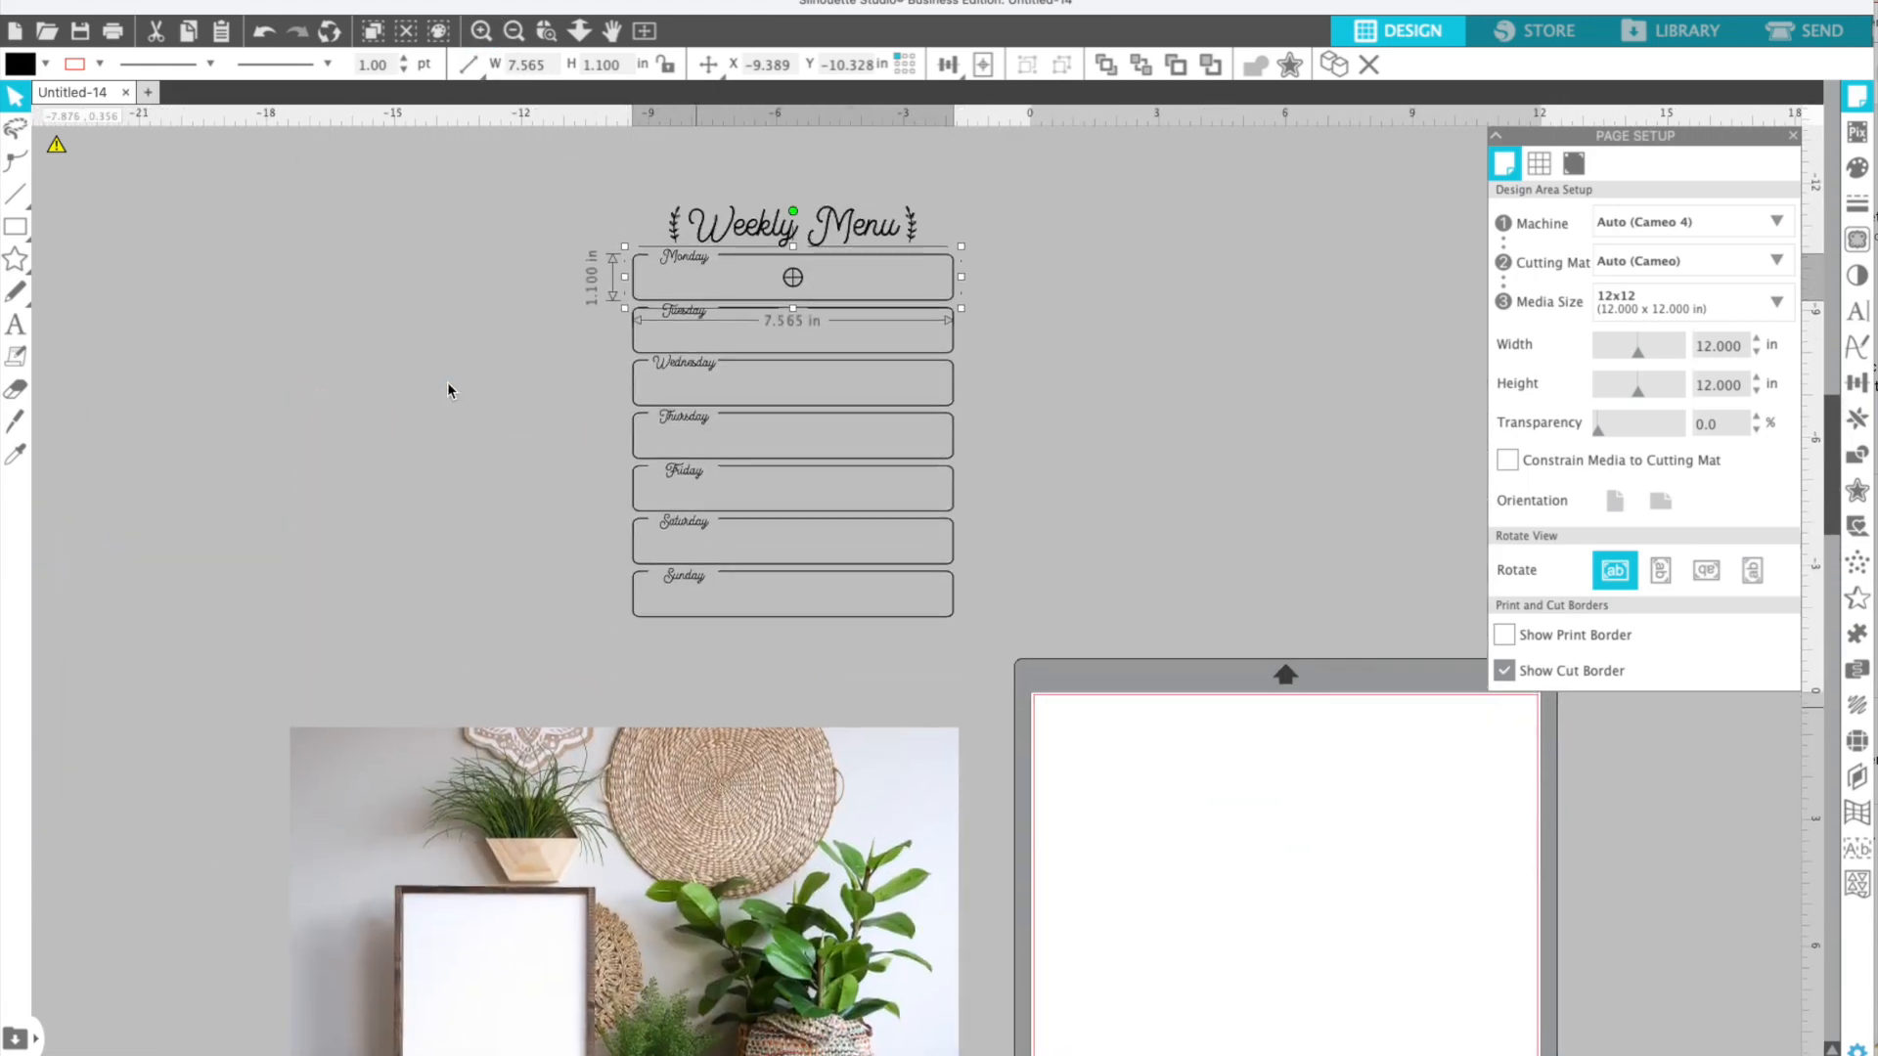
click(447, 390)
scroll(471, 427, down, 3)
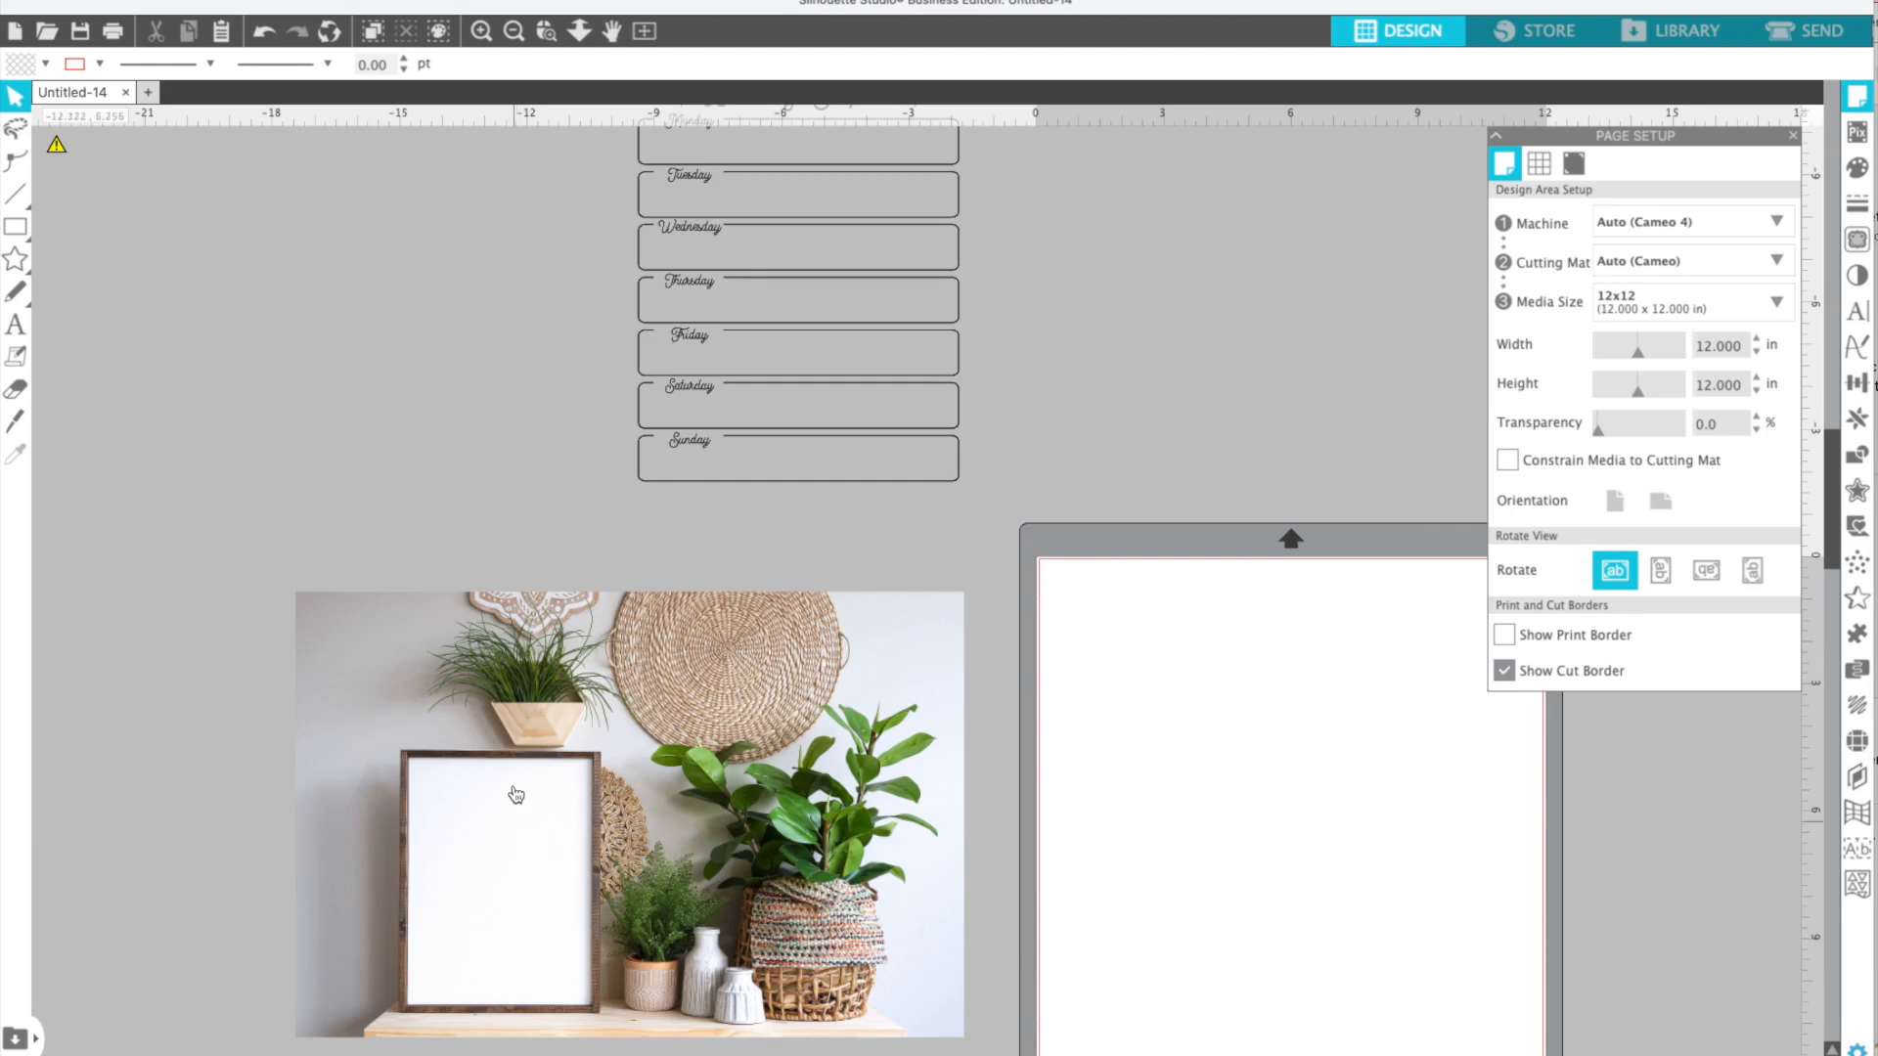
scroll(690, 437, up, 2)
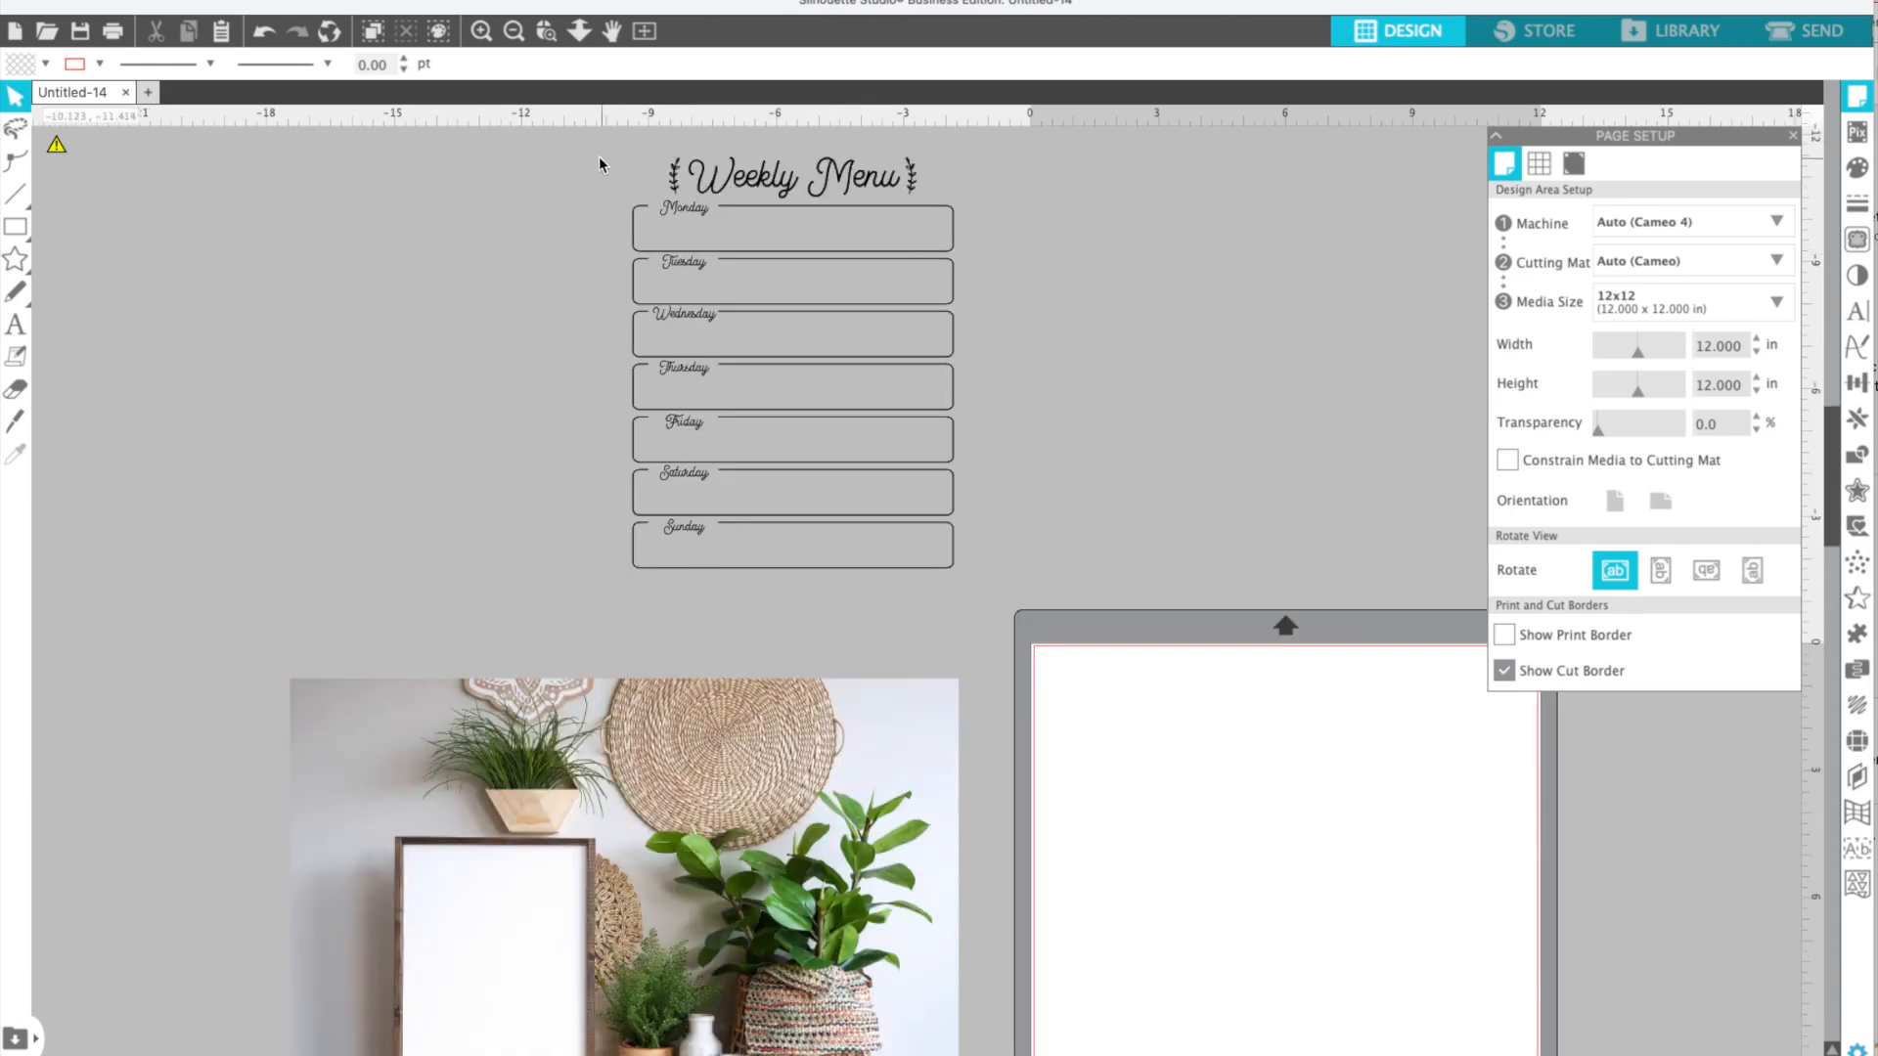
drag(591, 149, 976, 536)
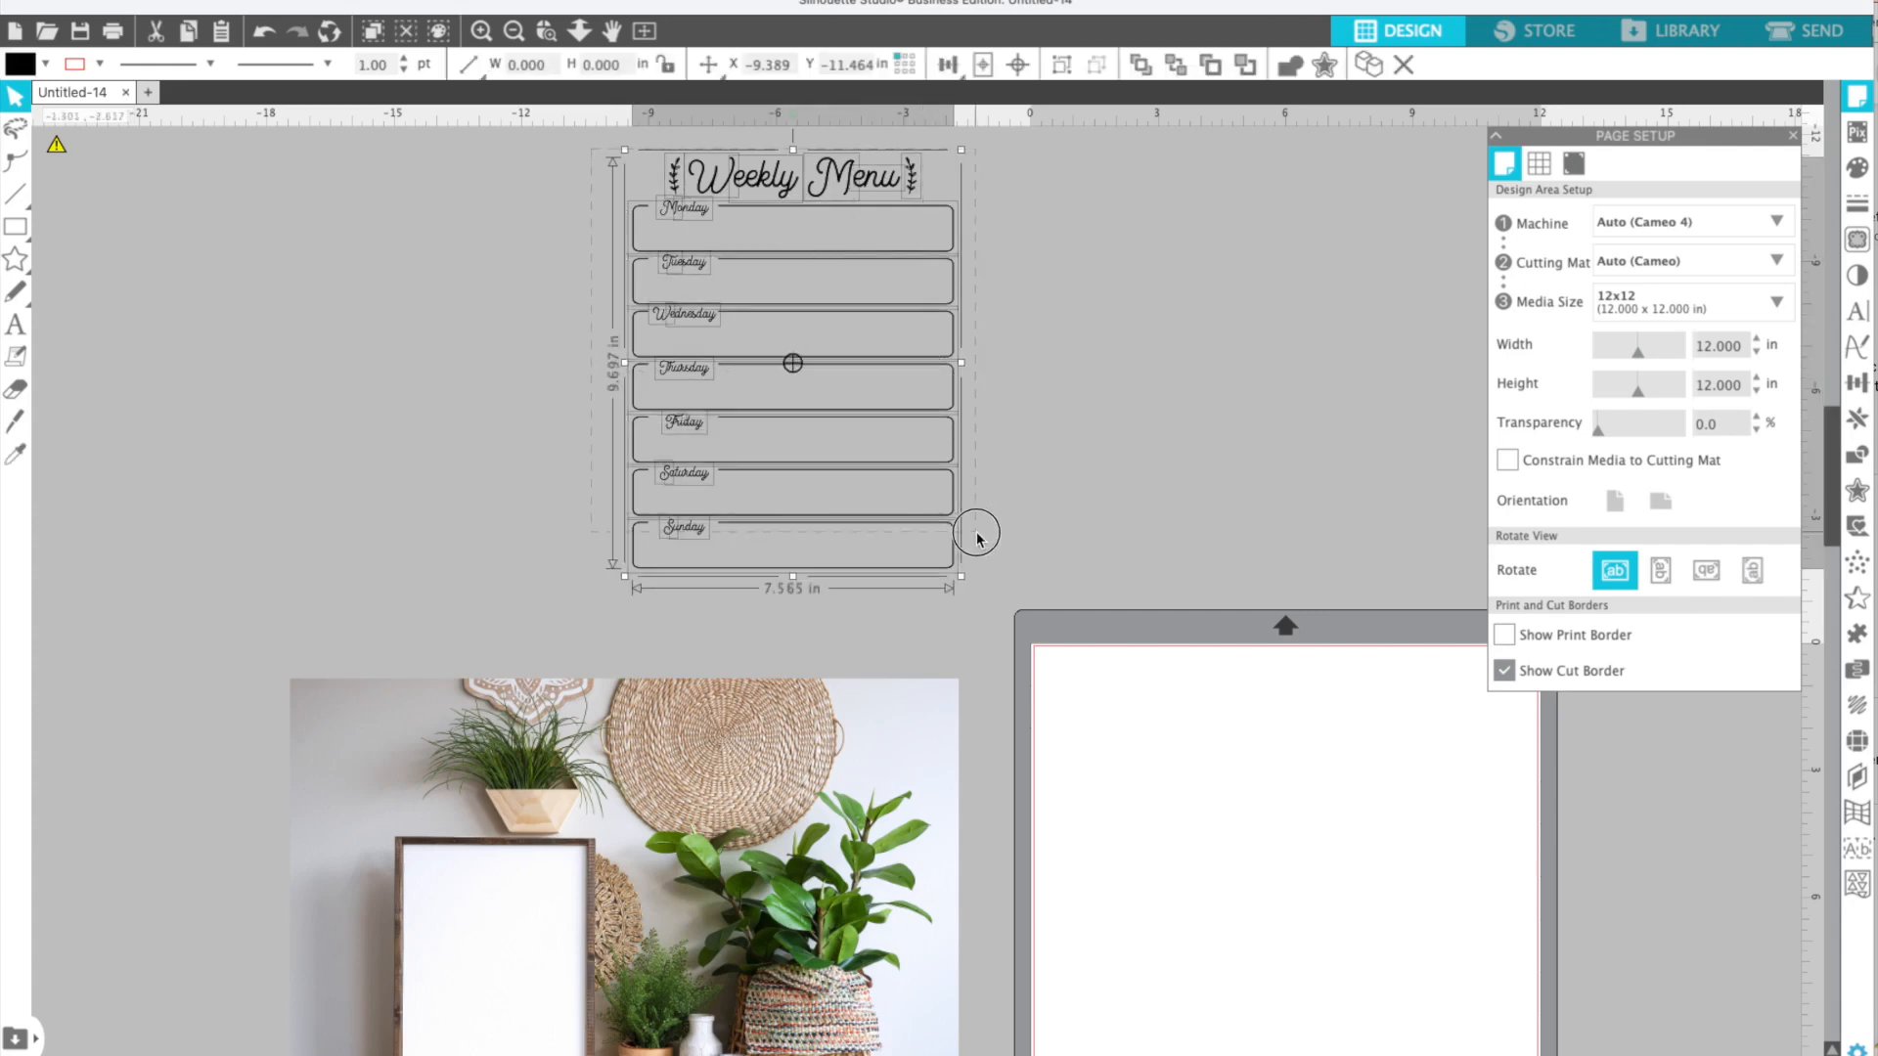
click(1061, 65)
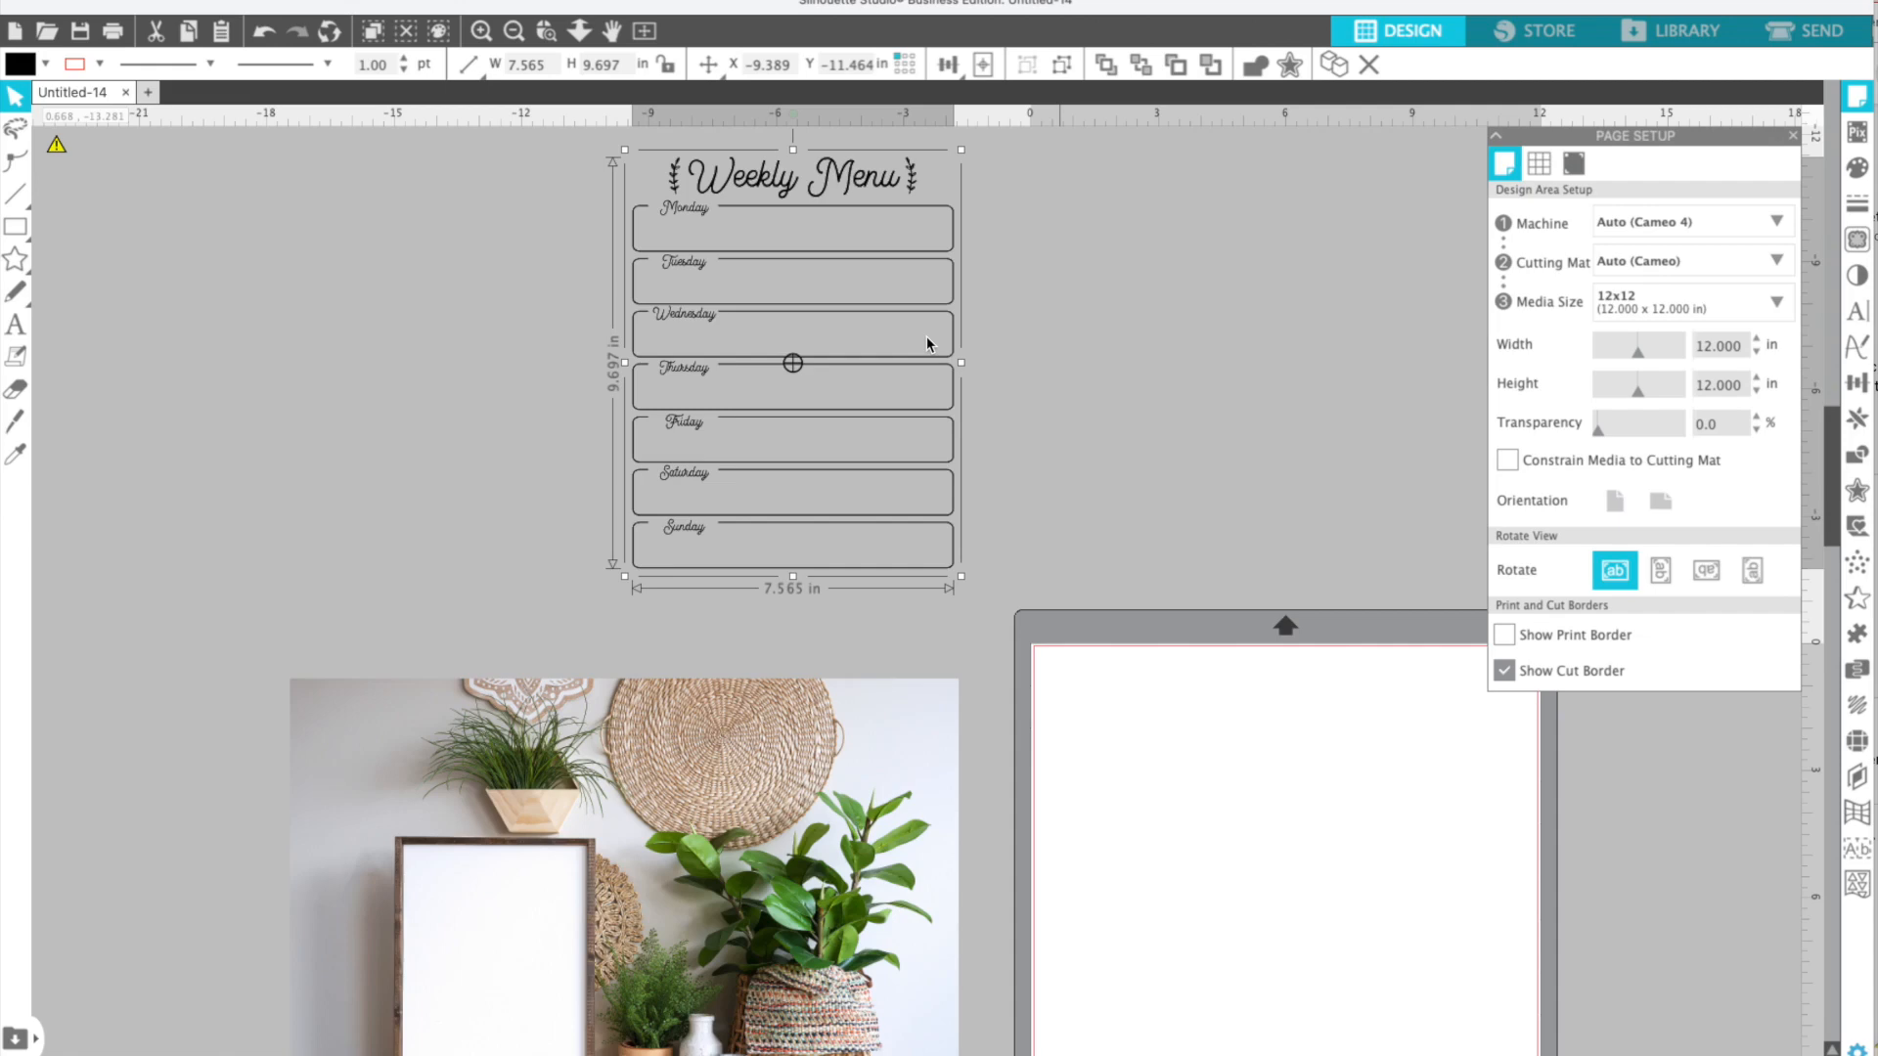
scroll(847, 392, down, 2)
drag(858, 354, 633, 857)
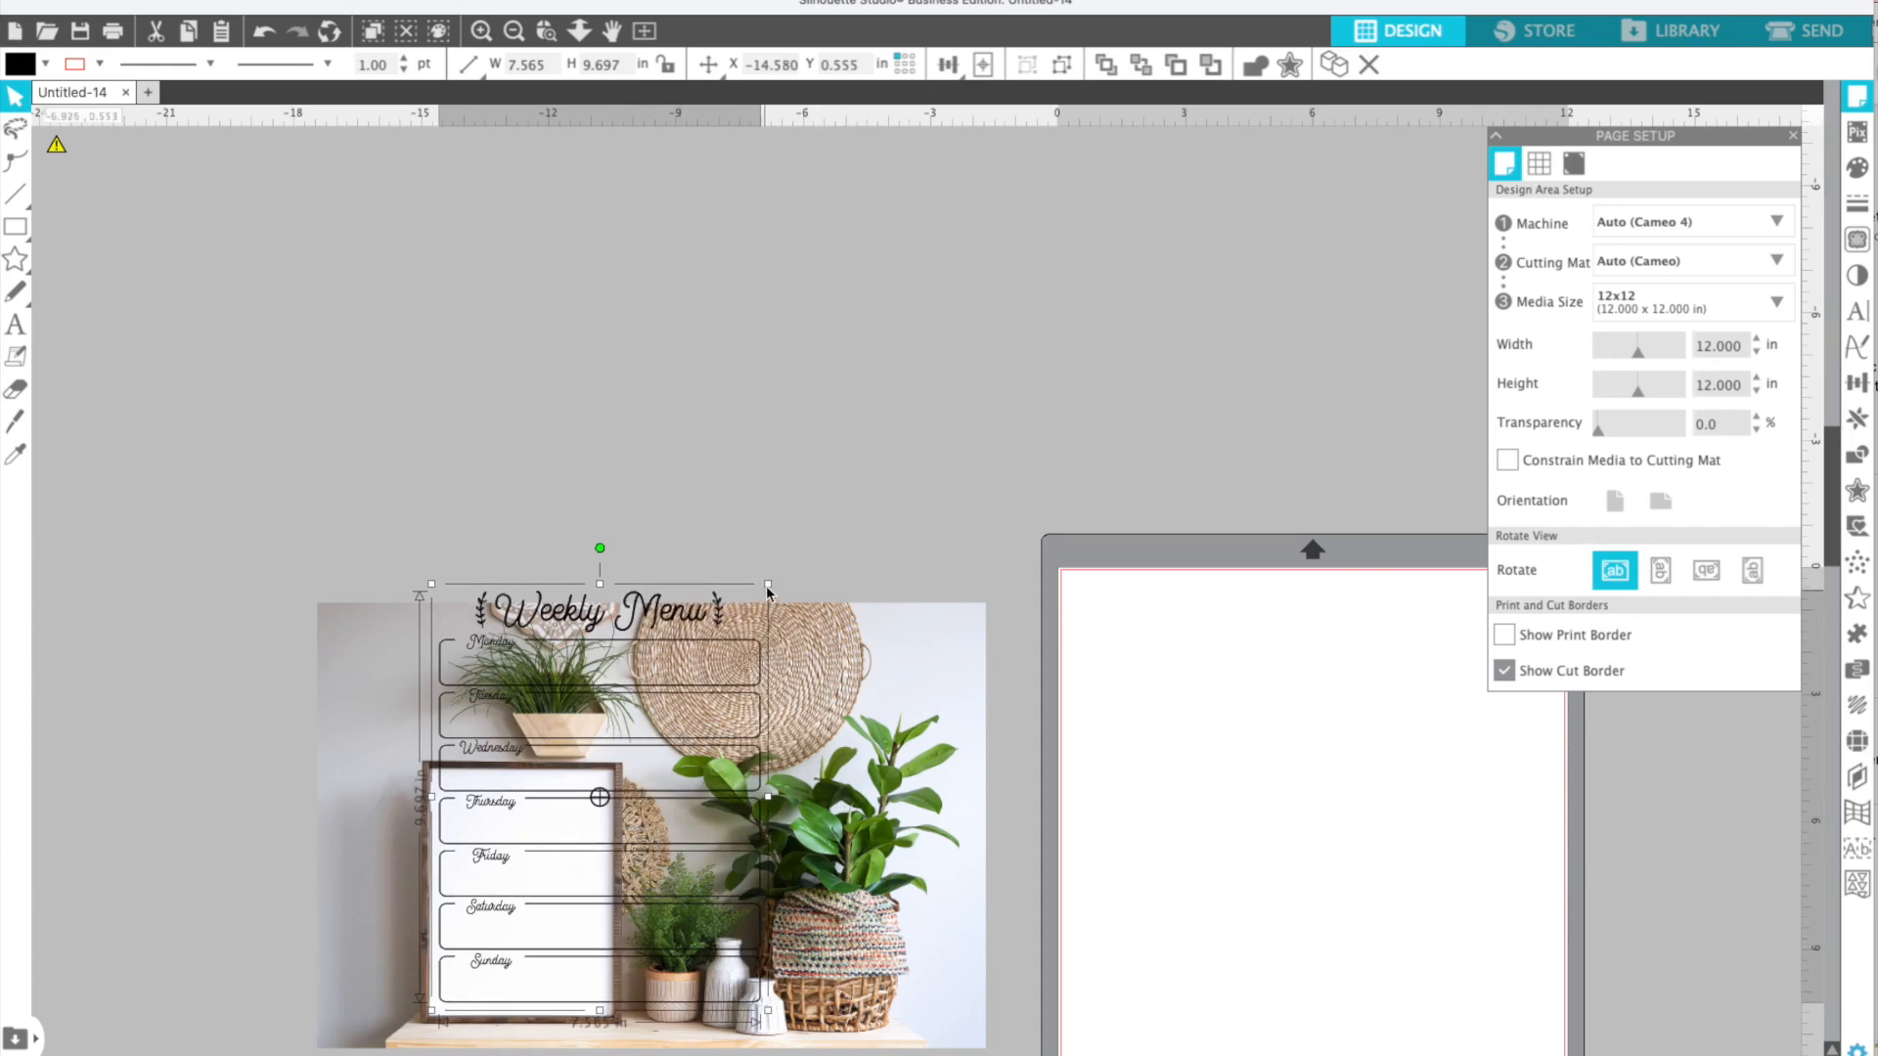
- Shrink the Weekly Menu to 4.057 x 5.200 in so it fits inside the frame
drag(768, 589, 619, 783)
scroll(614, 461, down, 5)
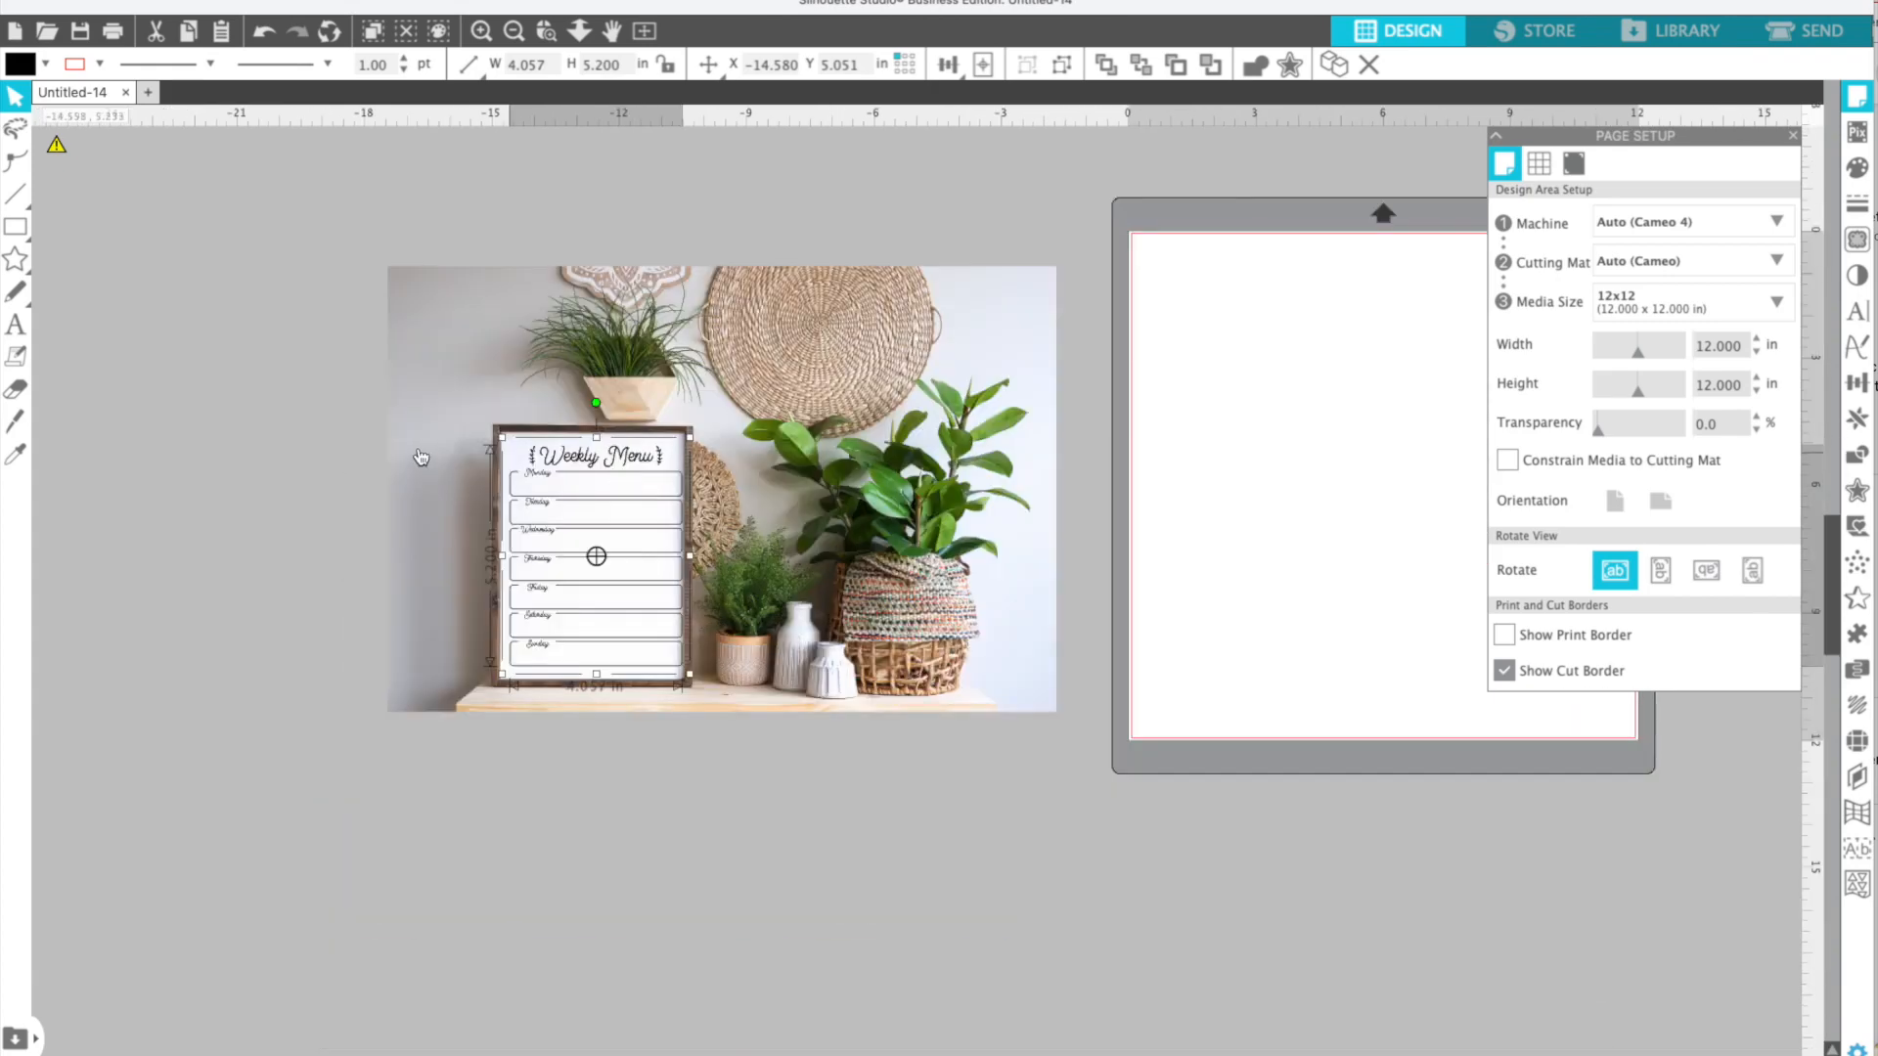
click(480, 29)
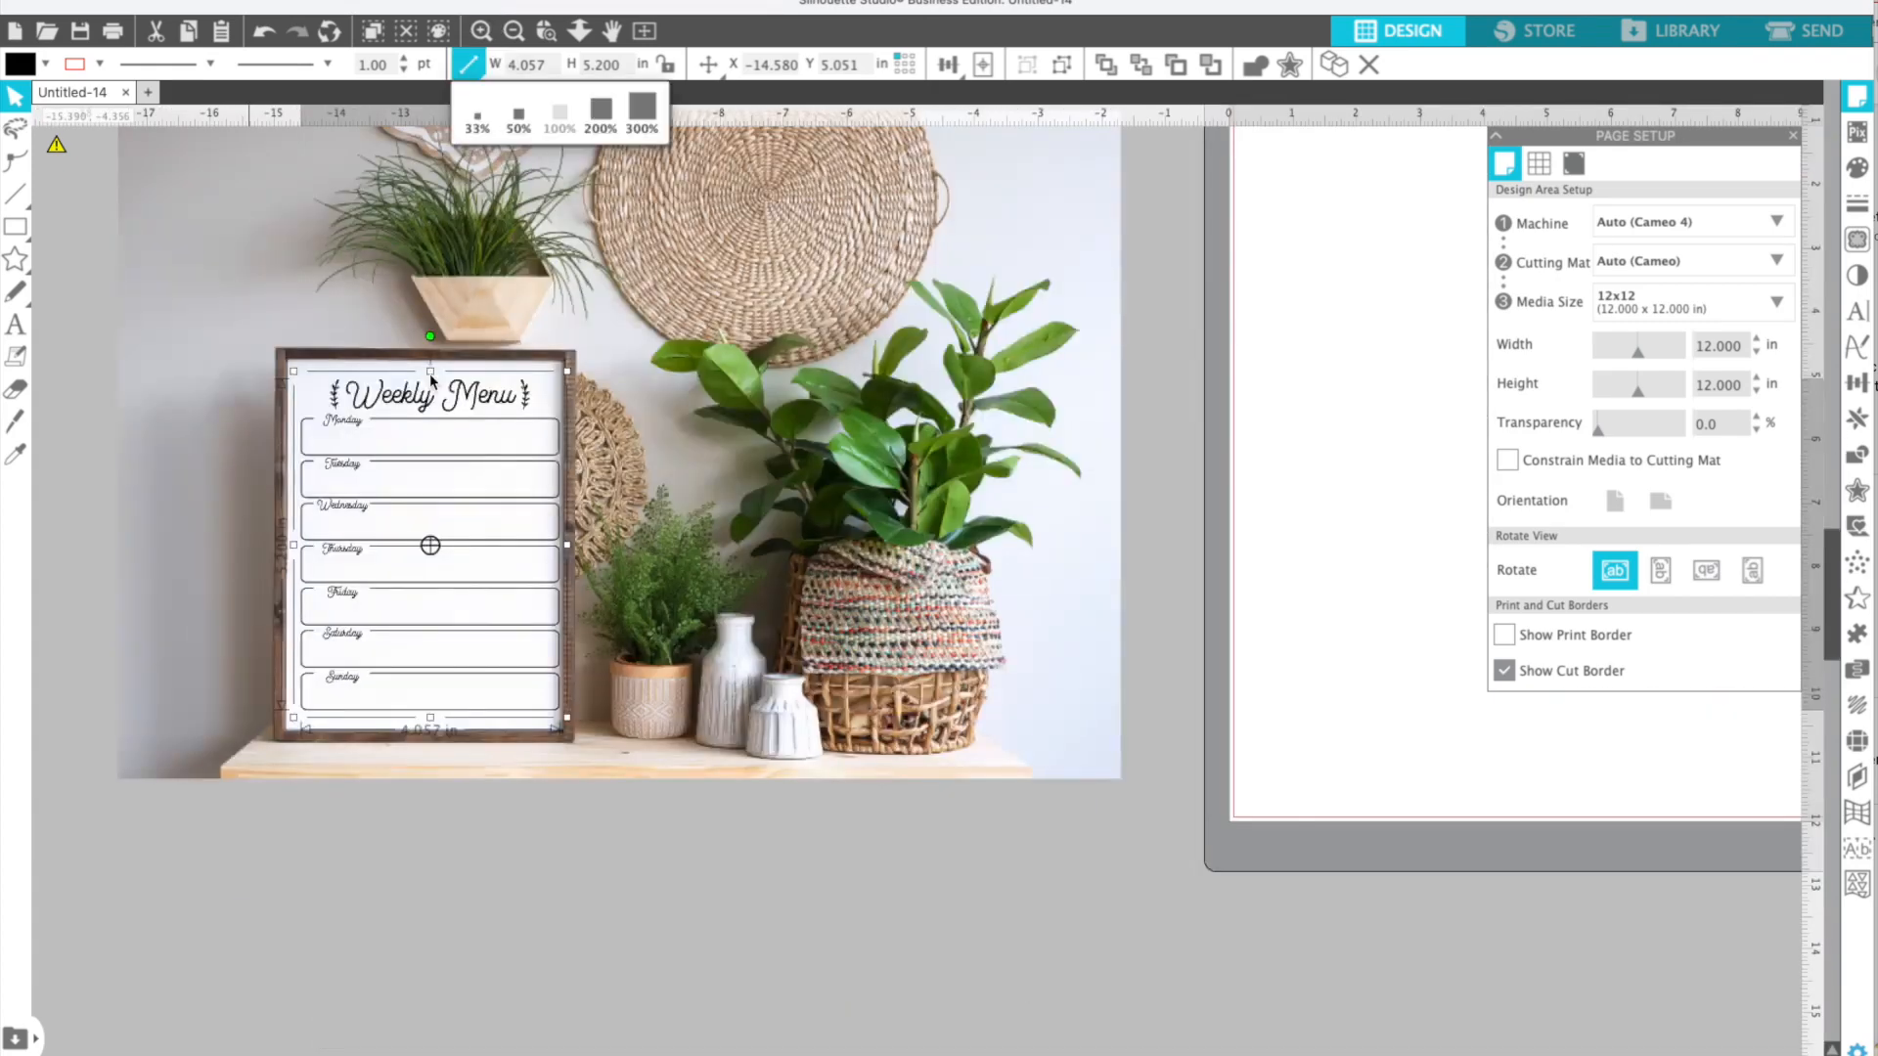
click(159, 541)
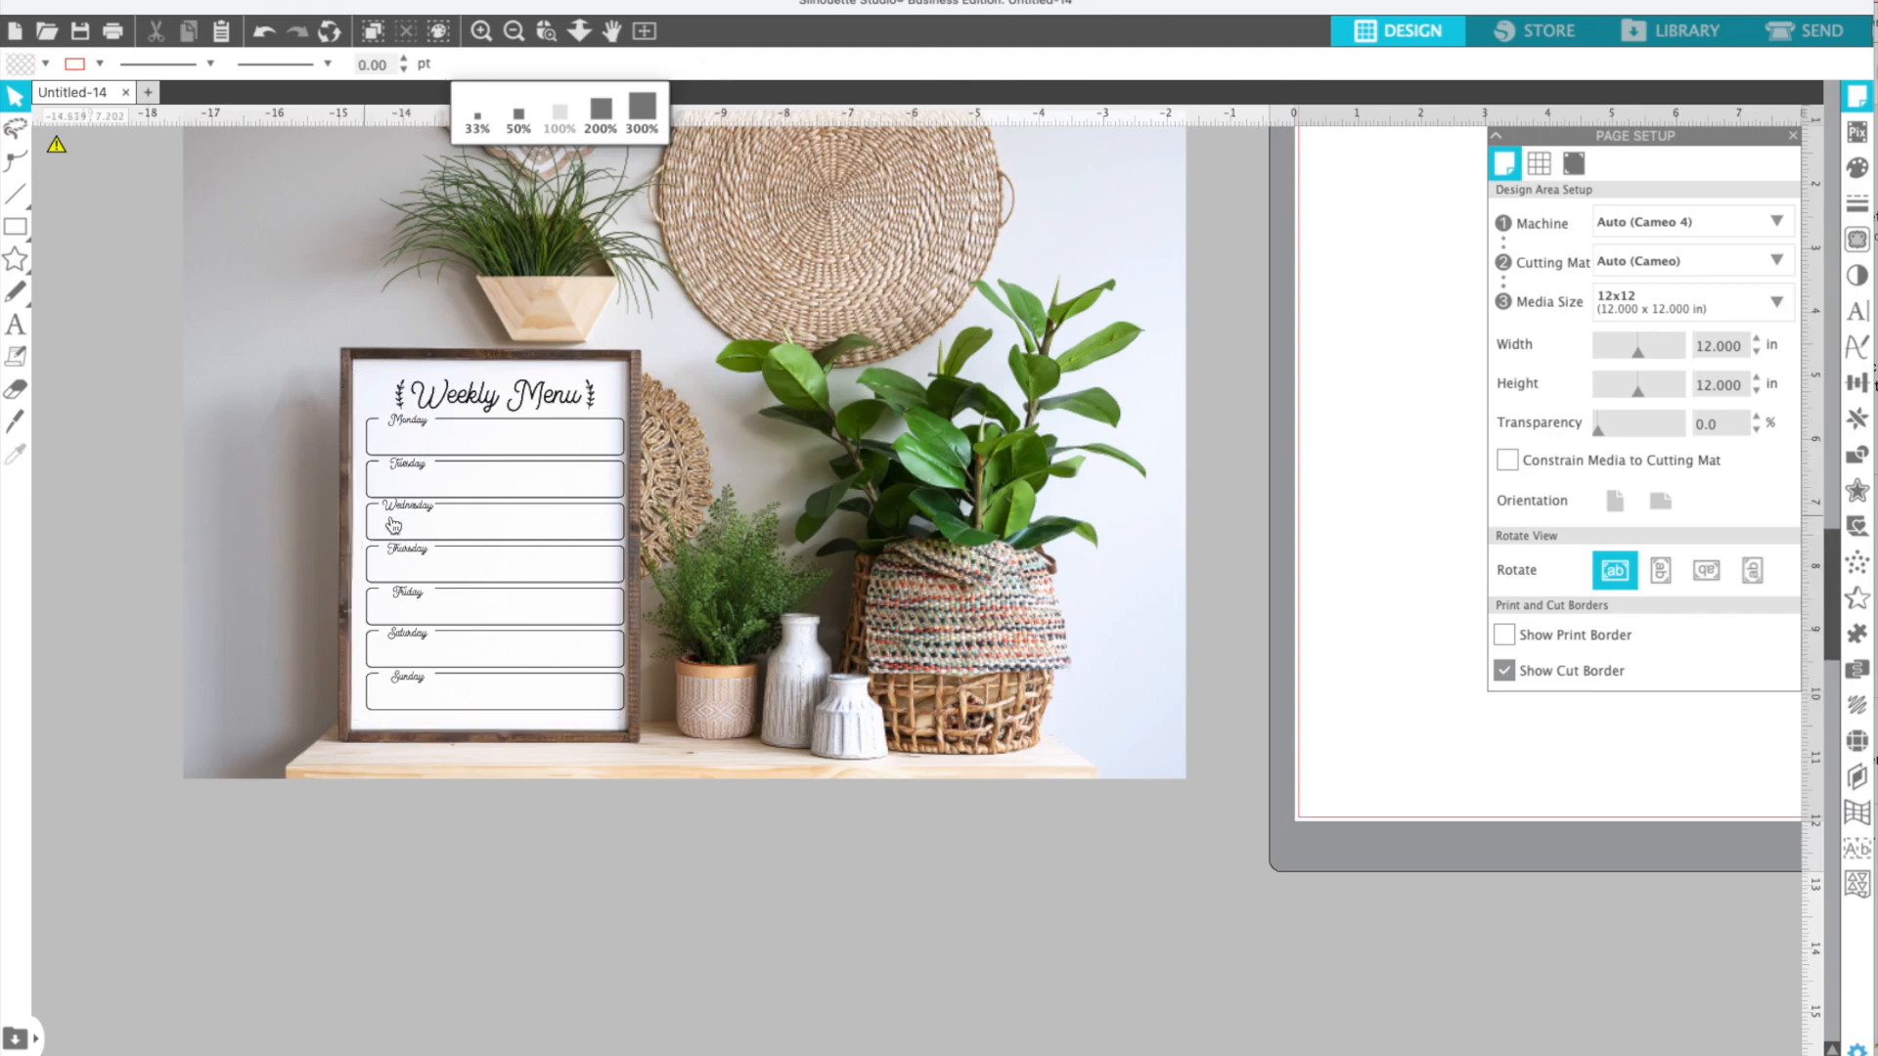
- Nudge the background shelf photo slightly to the right
click(451, 461)
click(449, 458)
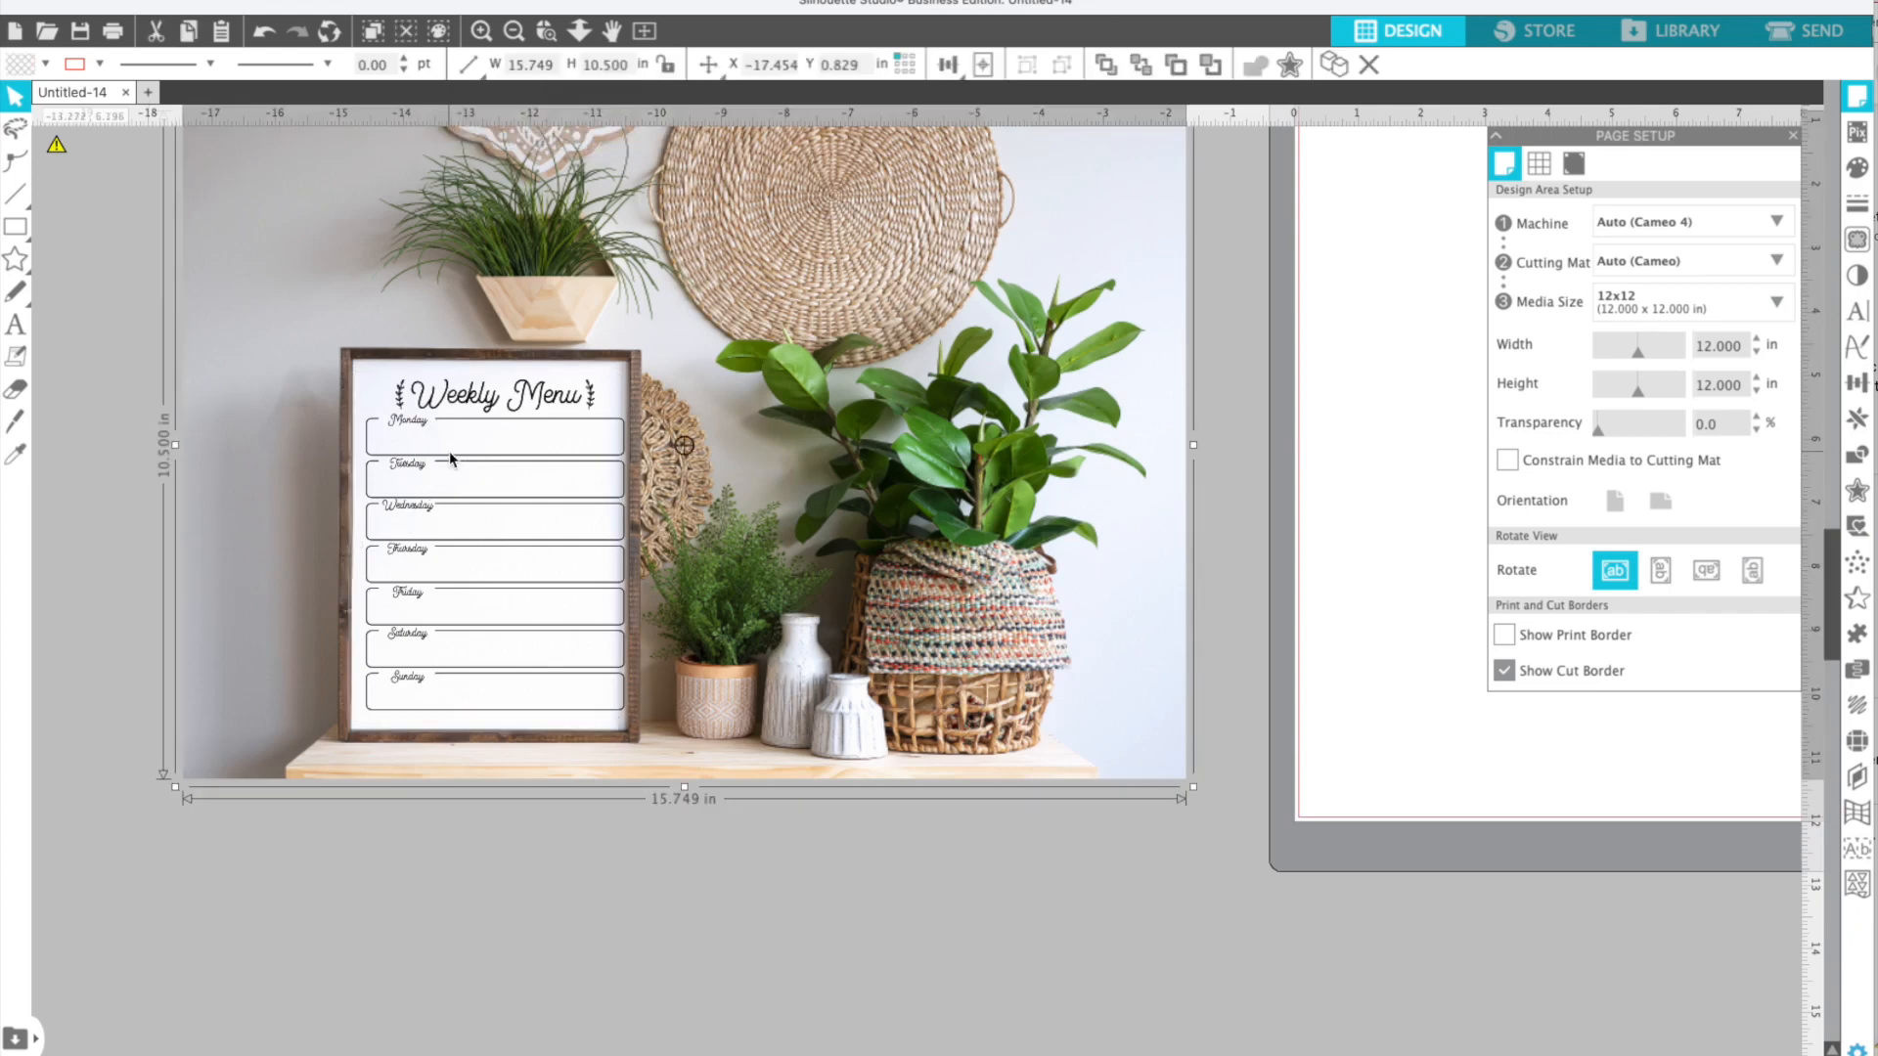
key(Right)
key(Right)
key(Right)
key(Right)
key(Right)
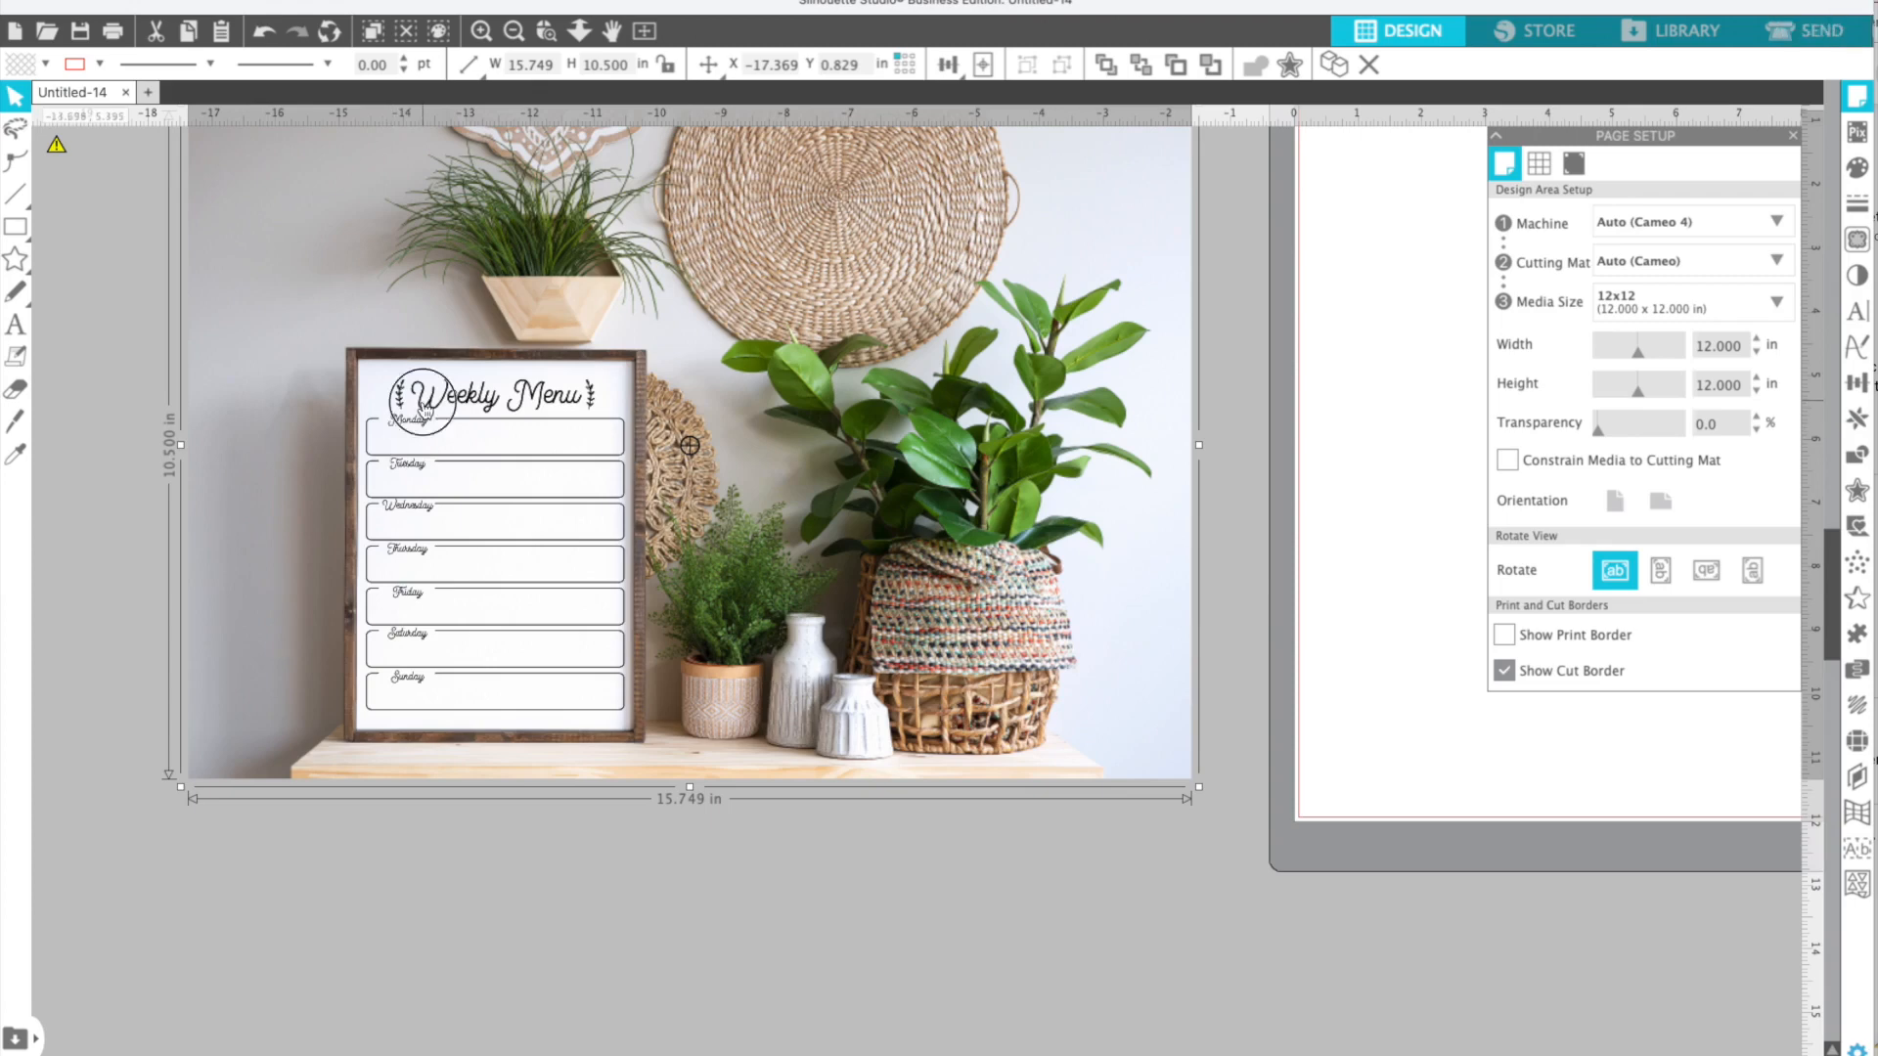
- Select the Weekly Menu design and zoom in on it
click(115, 513)
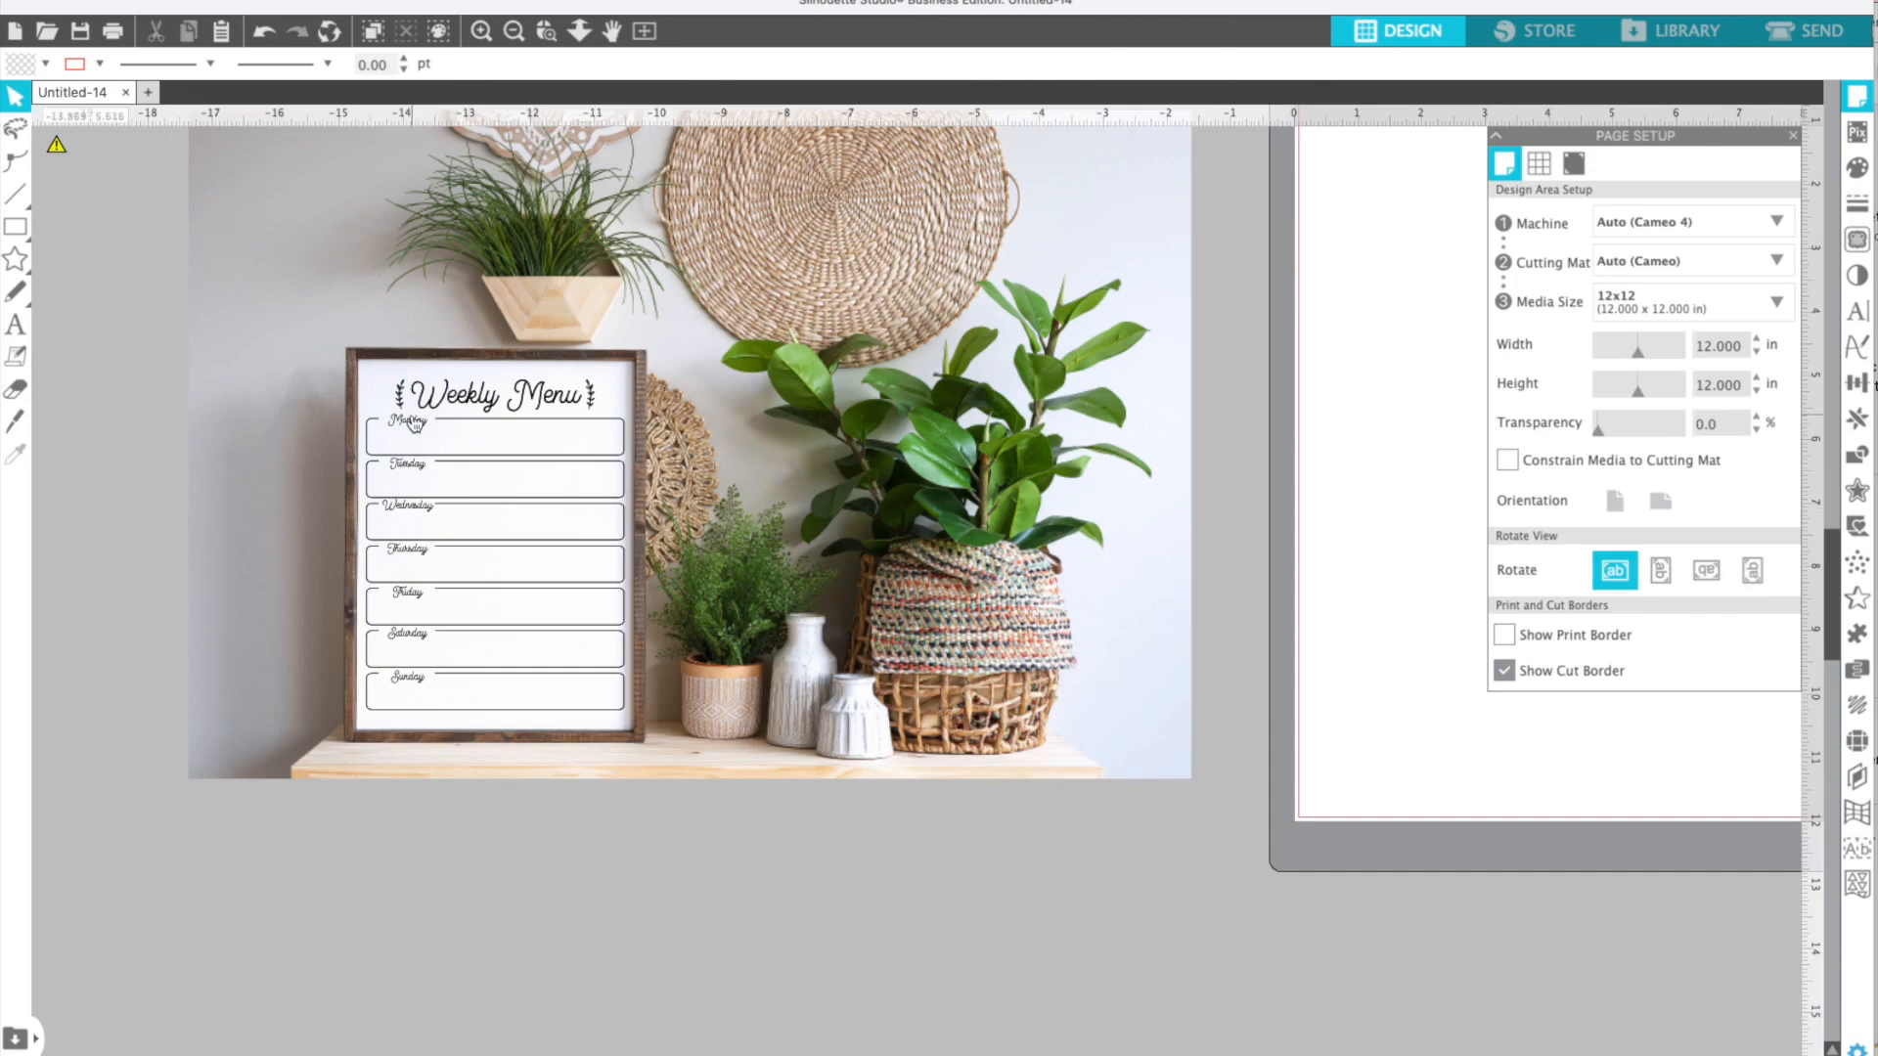
click(440, 411)
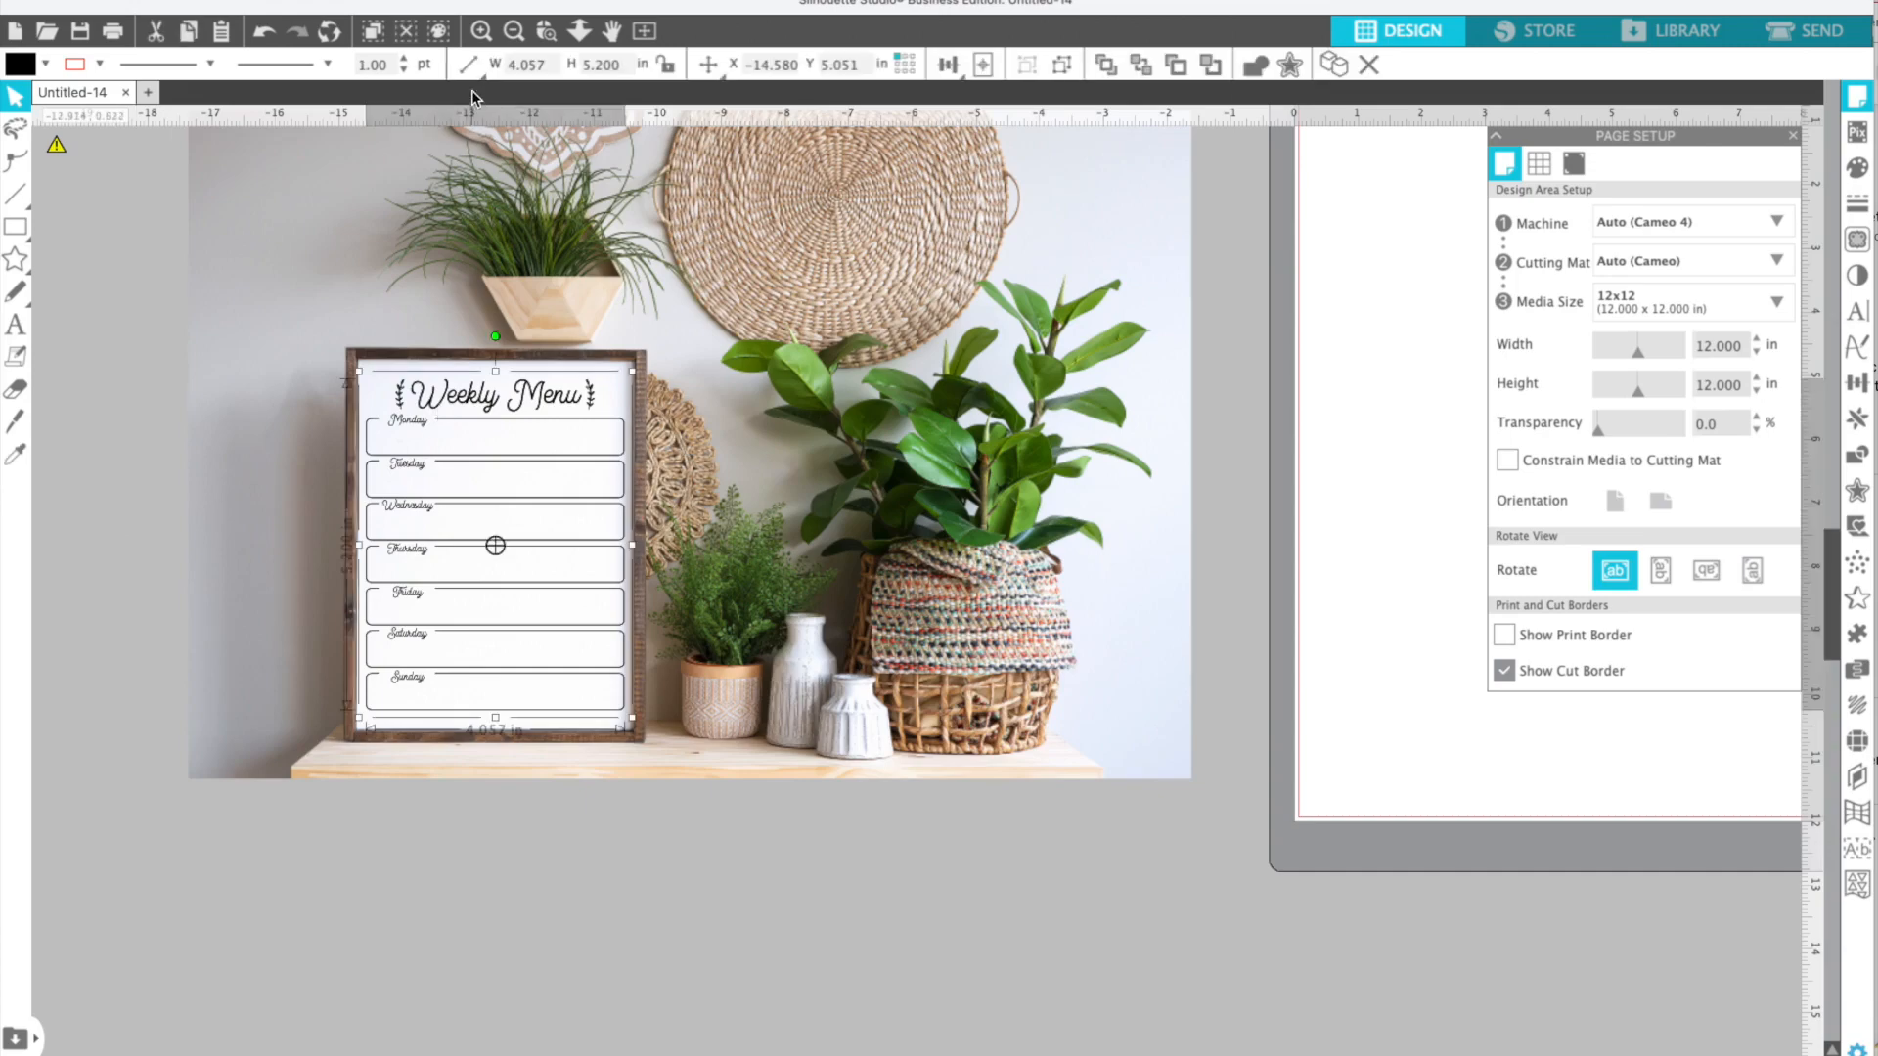
click(480, 30)
scroll(319, 508, left, 2)
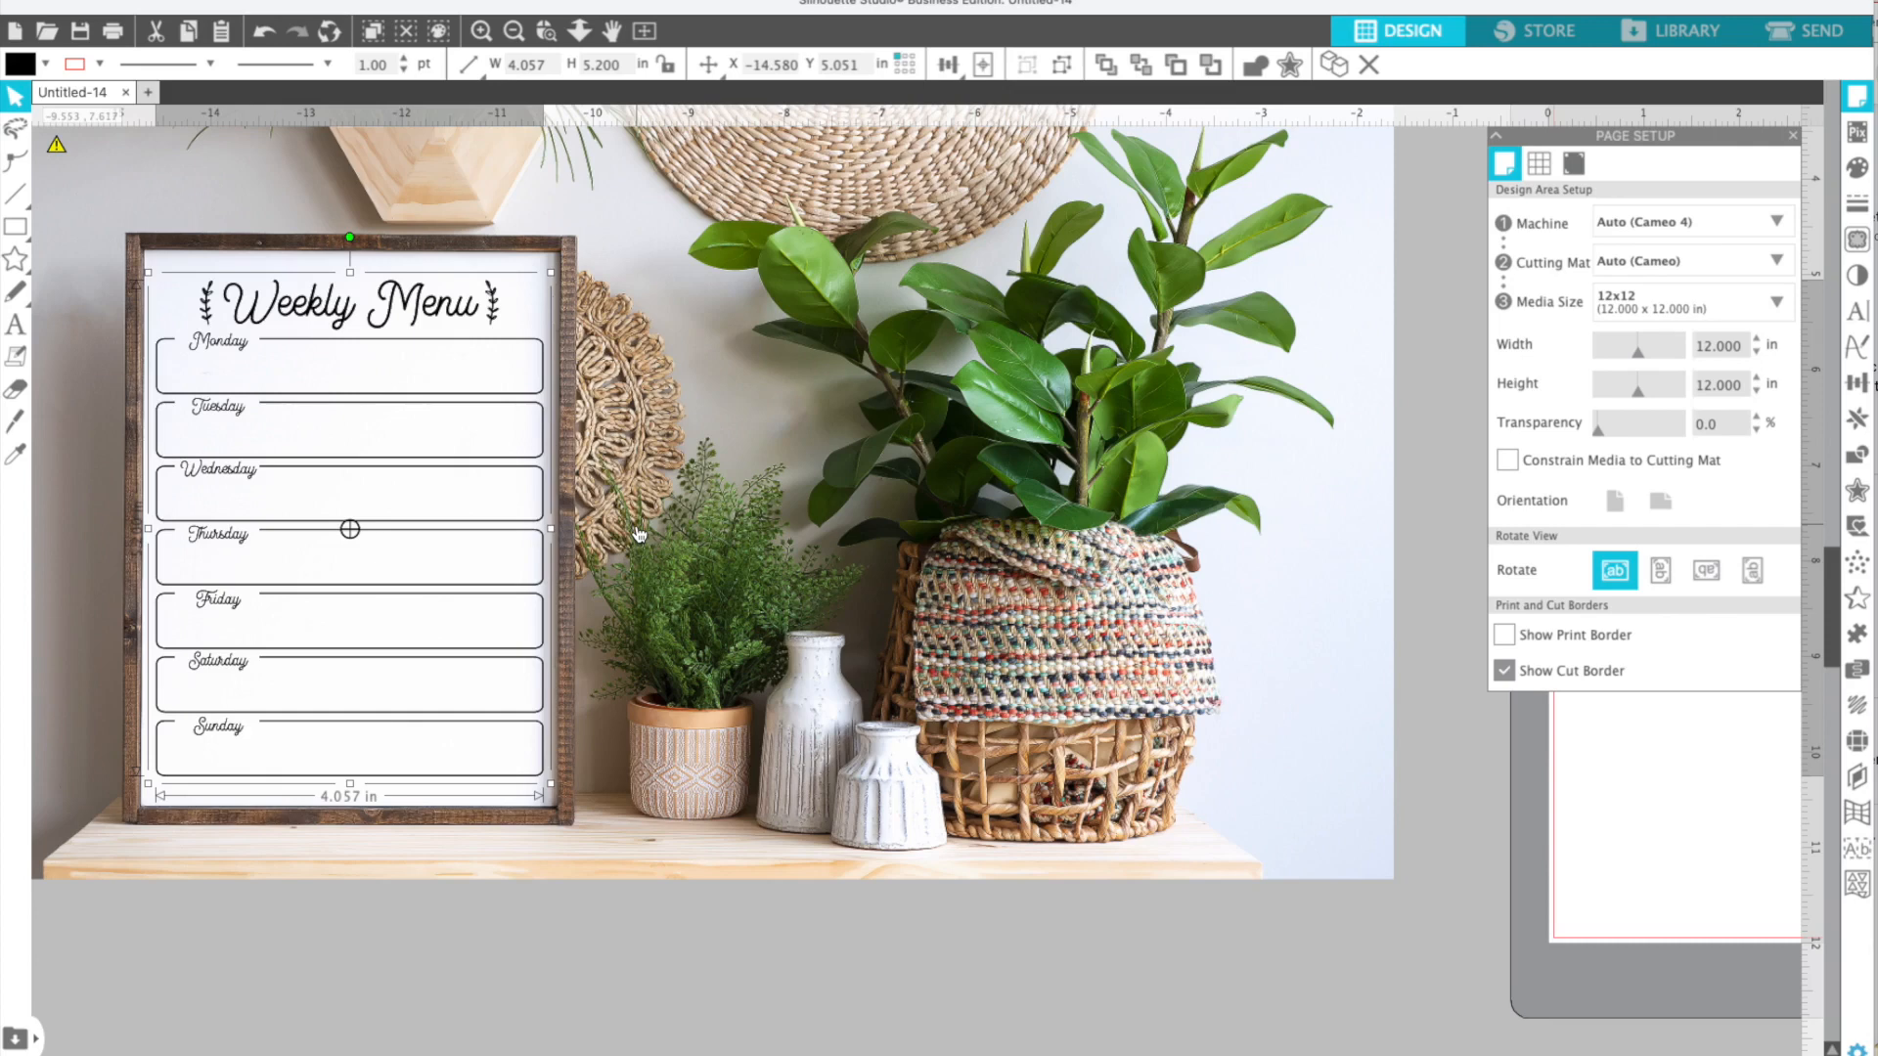
- Set the Weekly Menu design's fill transparency to 11%, then check the blend zoomed out
click(1796, 138)
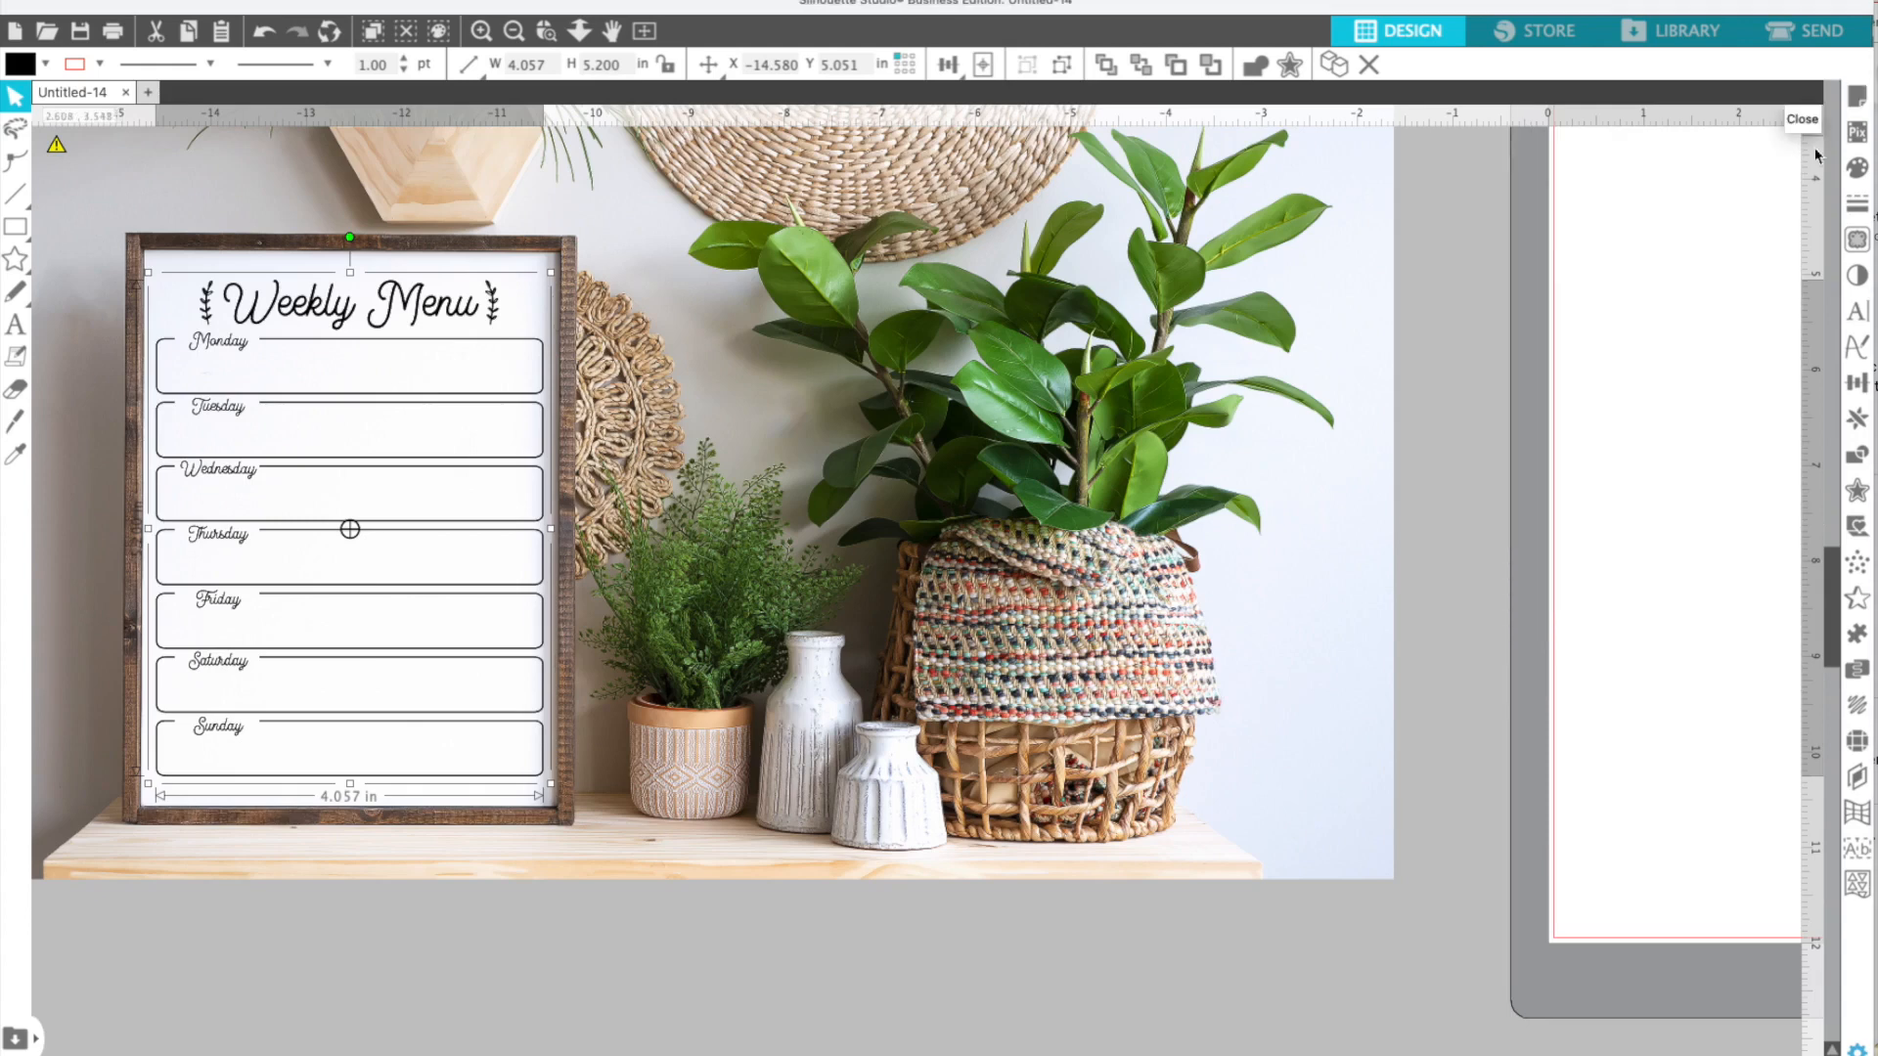
click(1857, 170)
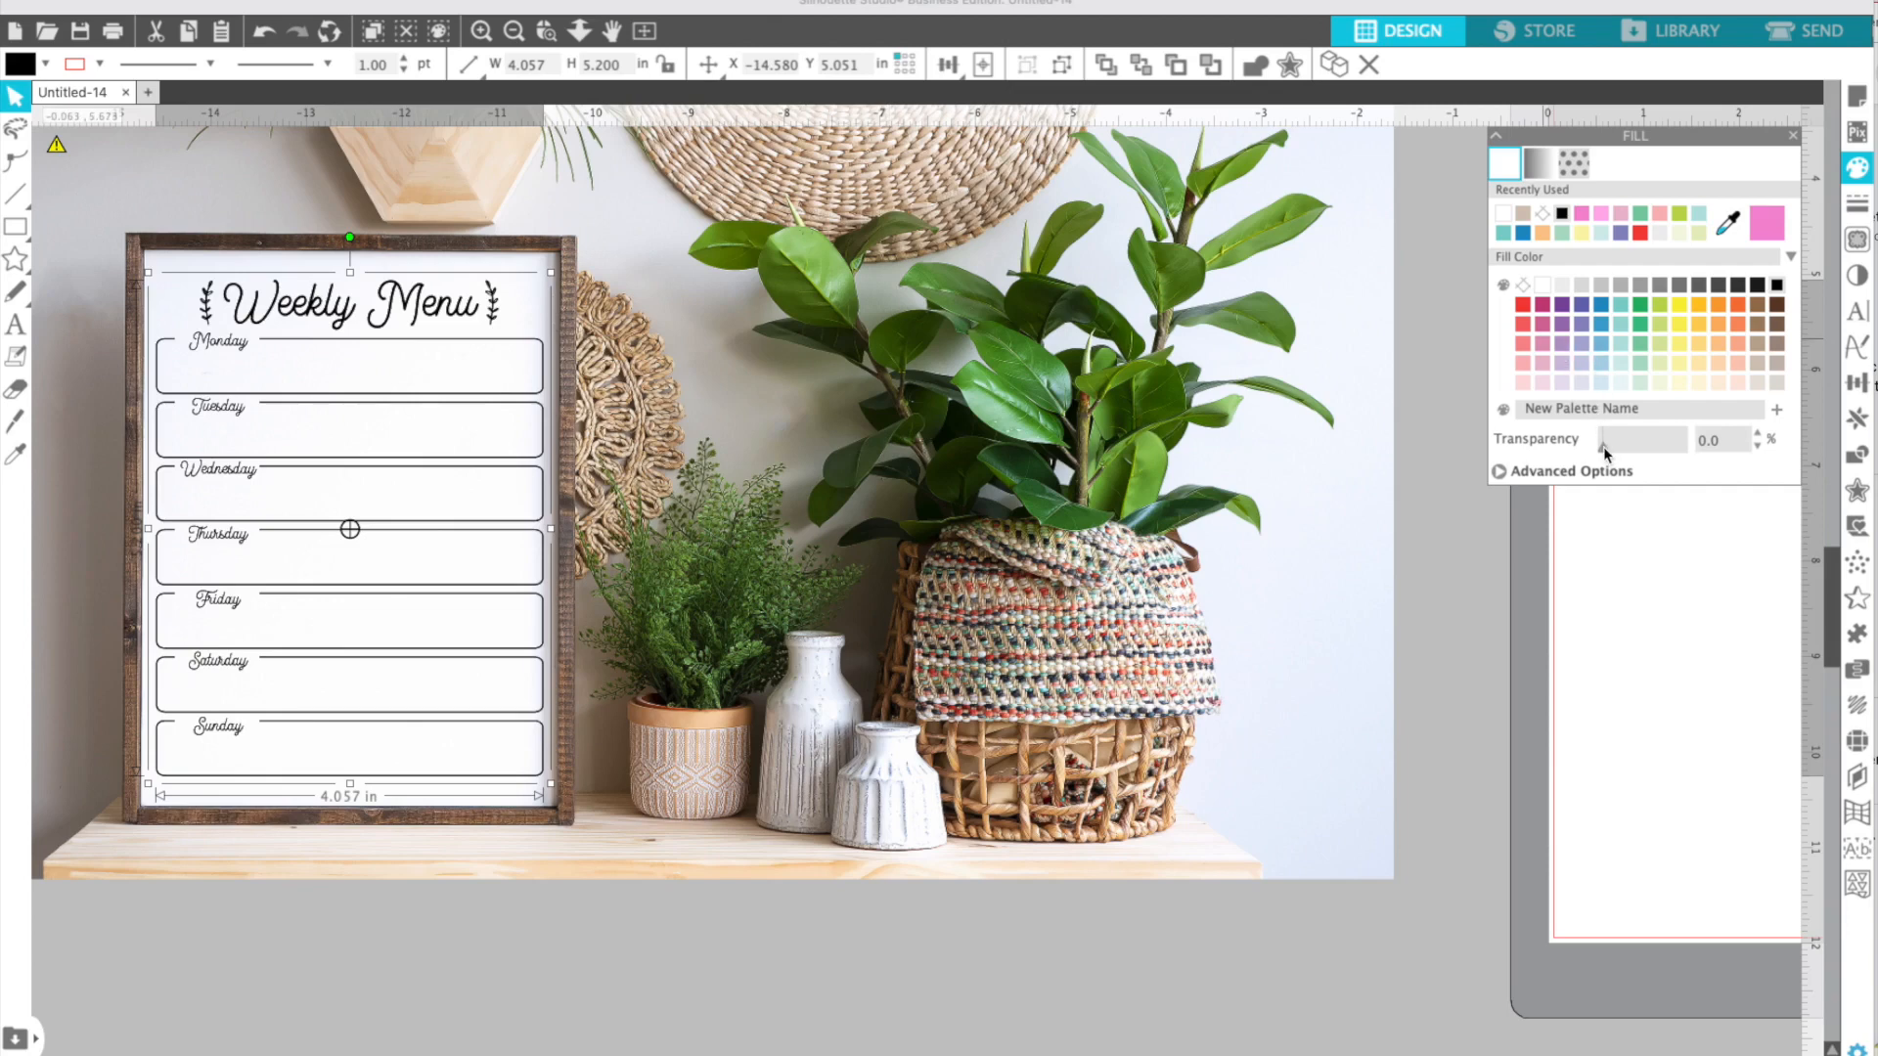
drag(1603, 446, 1618, 452)
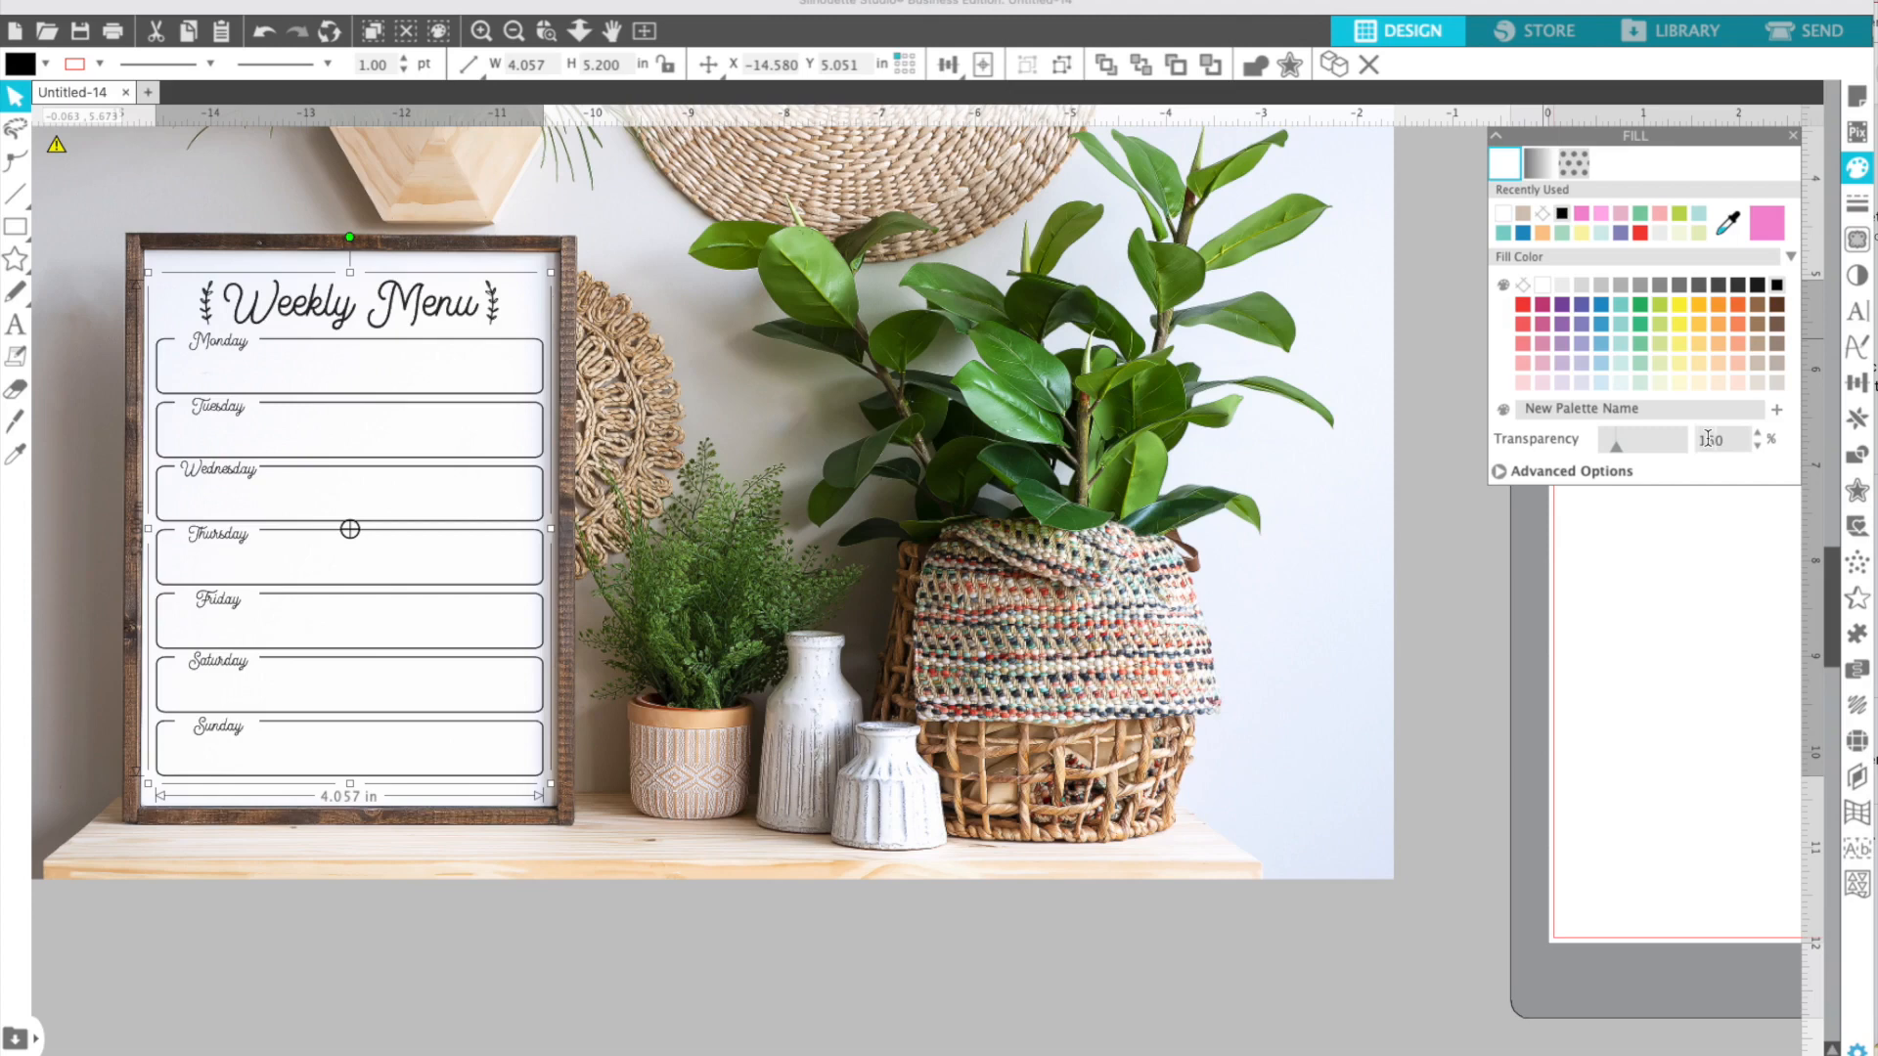
key(Return)
double_click(1719, 445)
text(11)
key(Return)
click(134, 930)
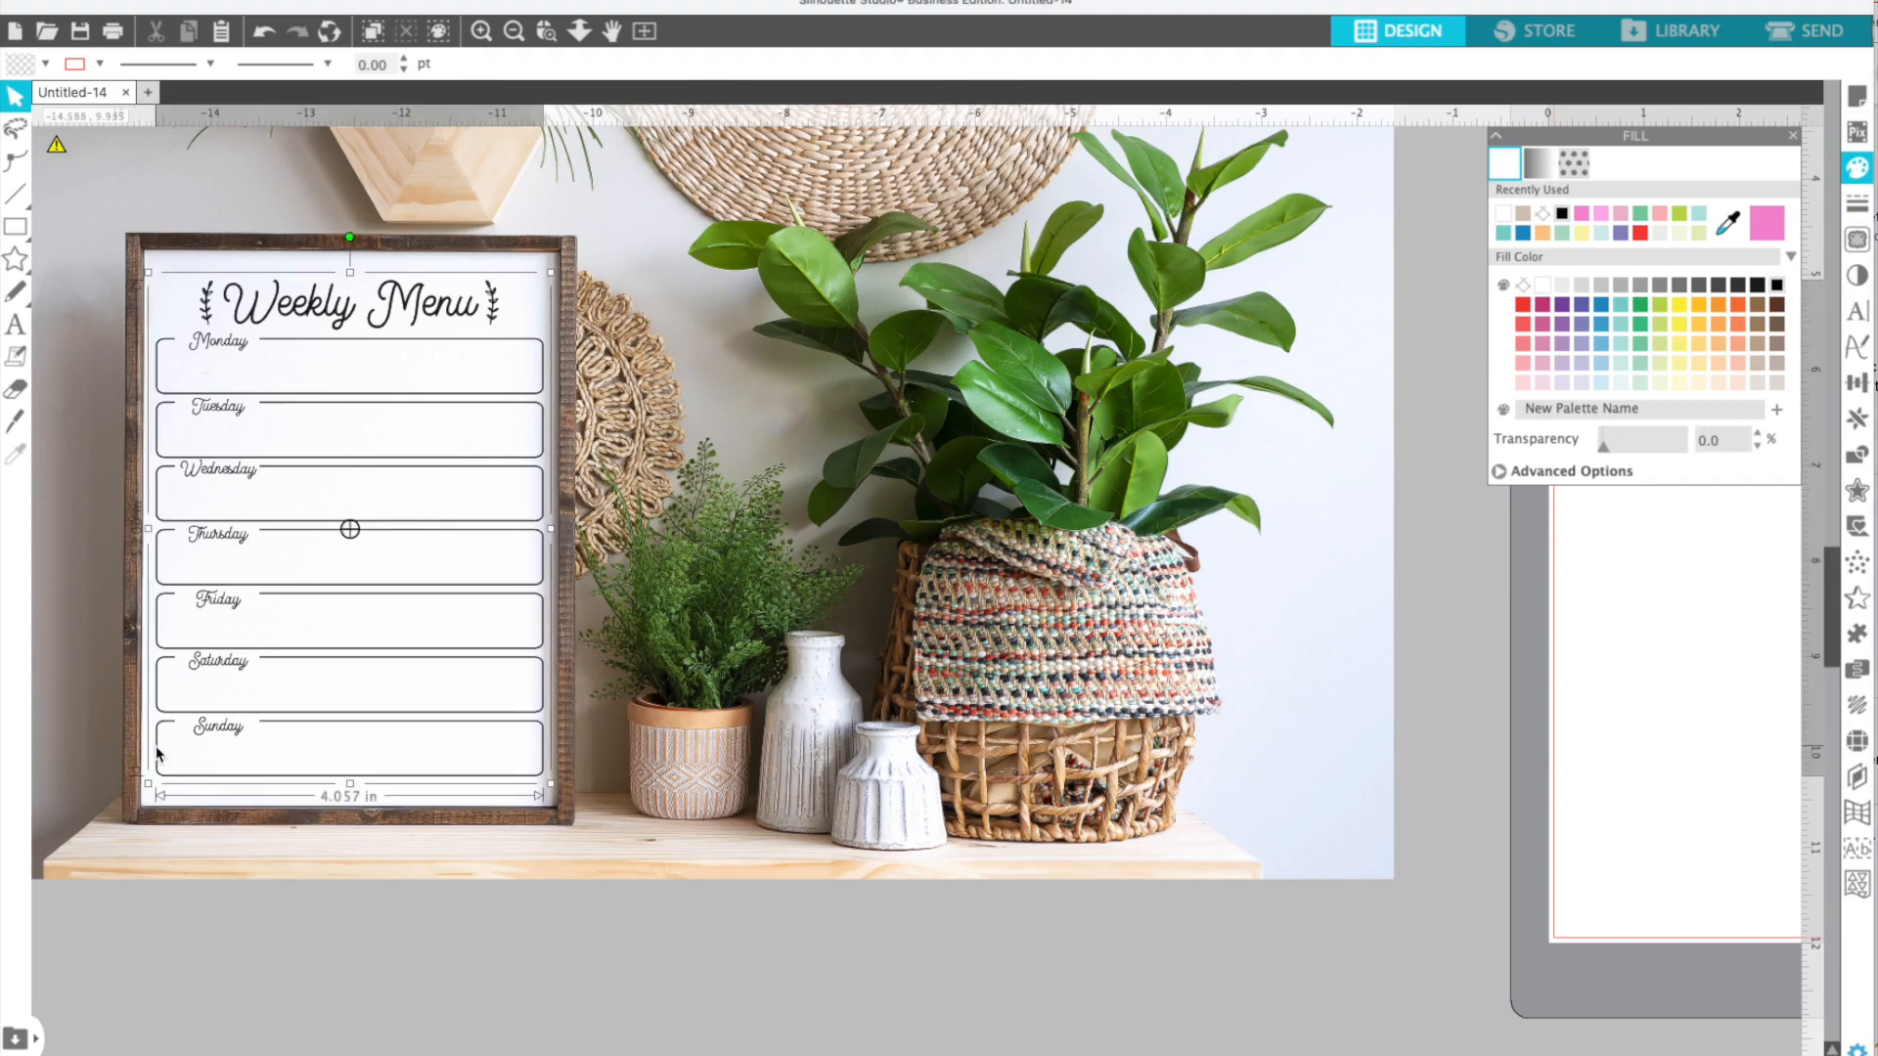
click(157, 755)
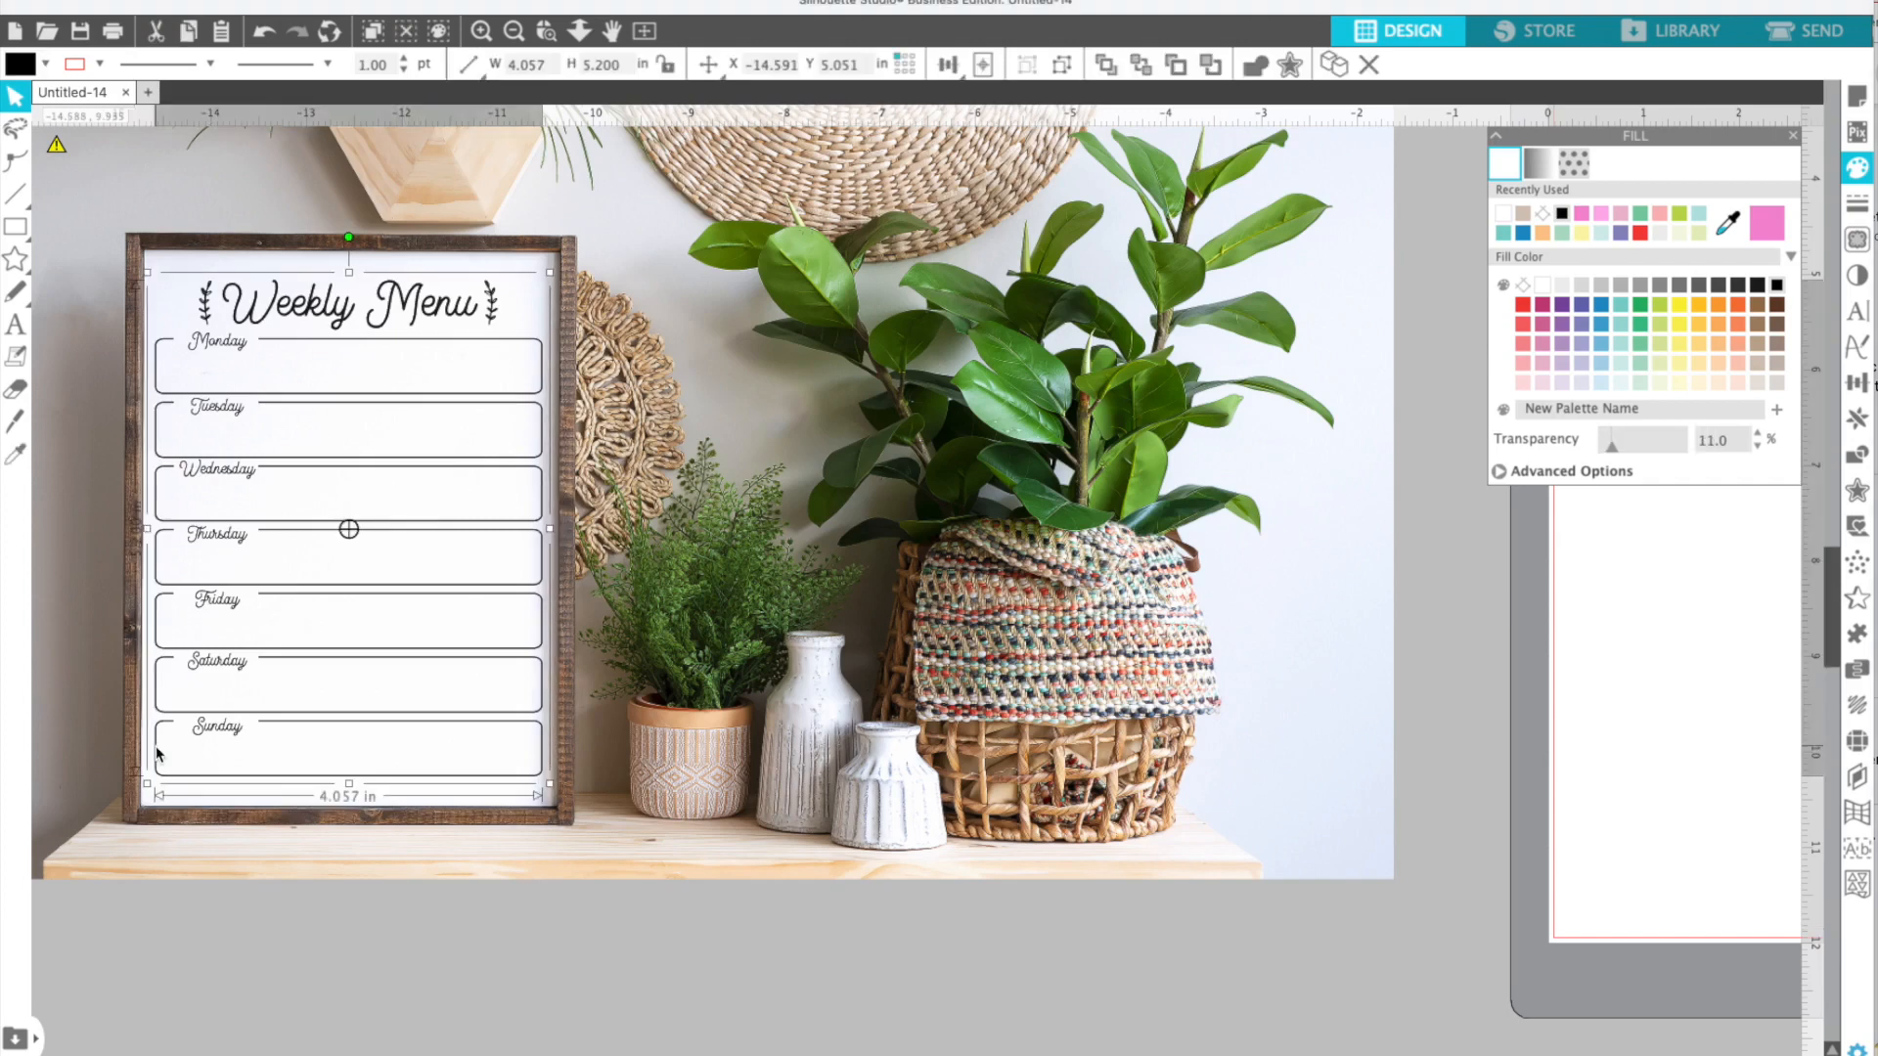
click(186, 1017)
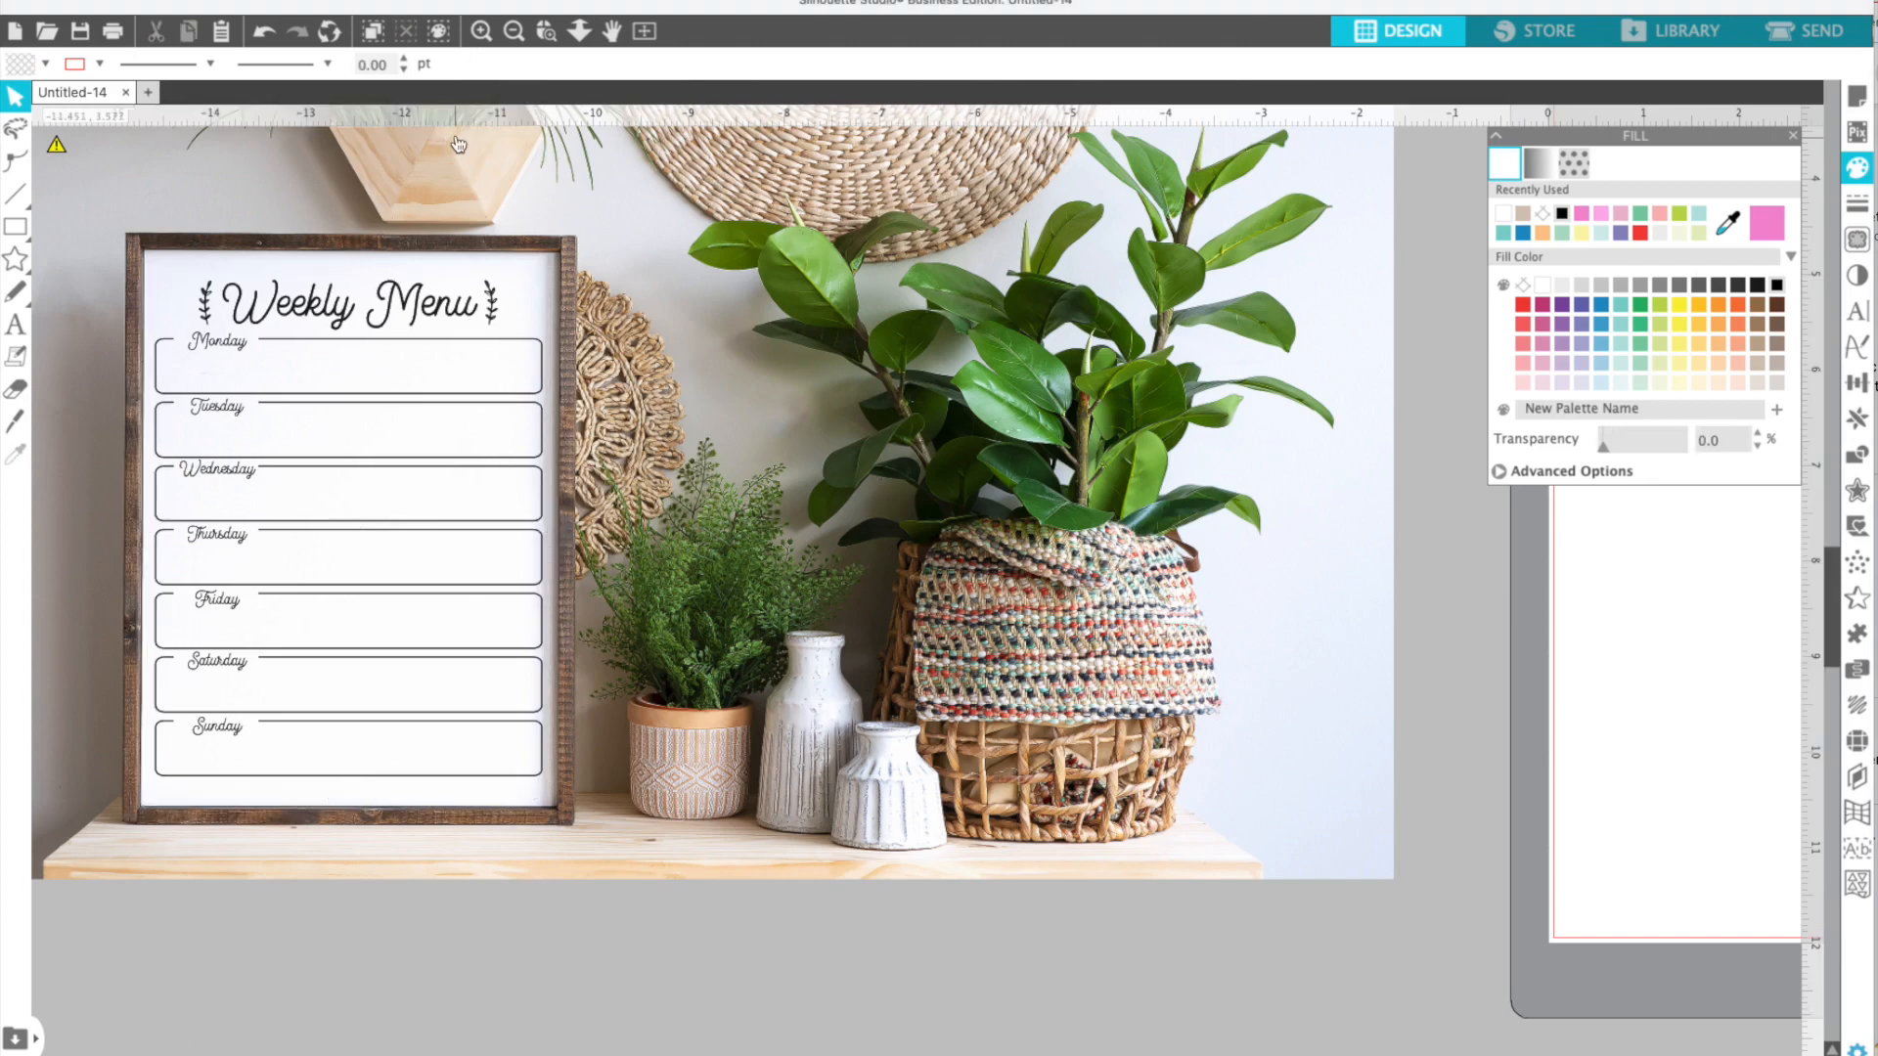
click(511, 33)
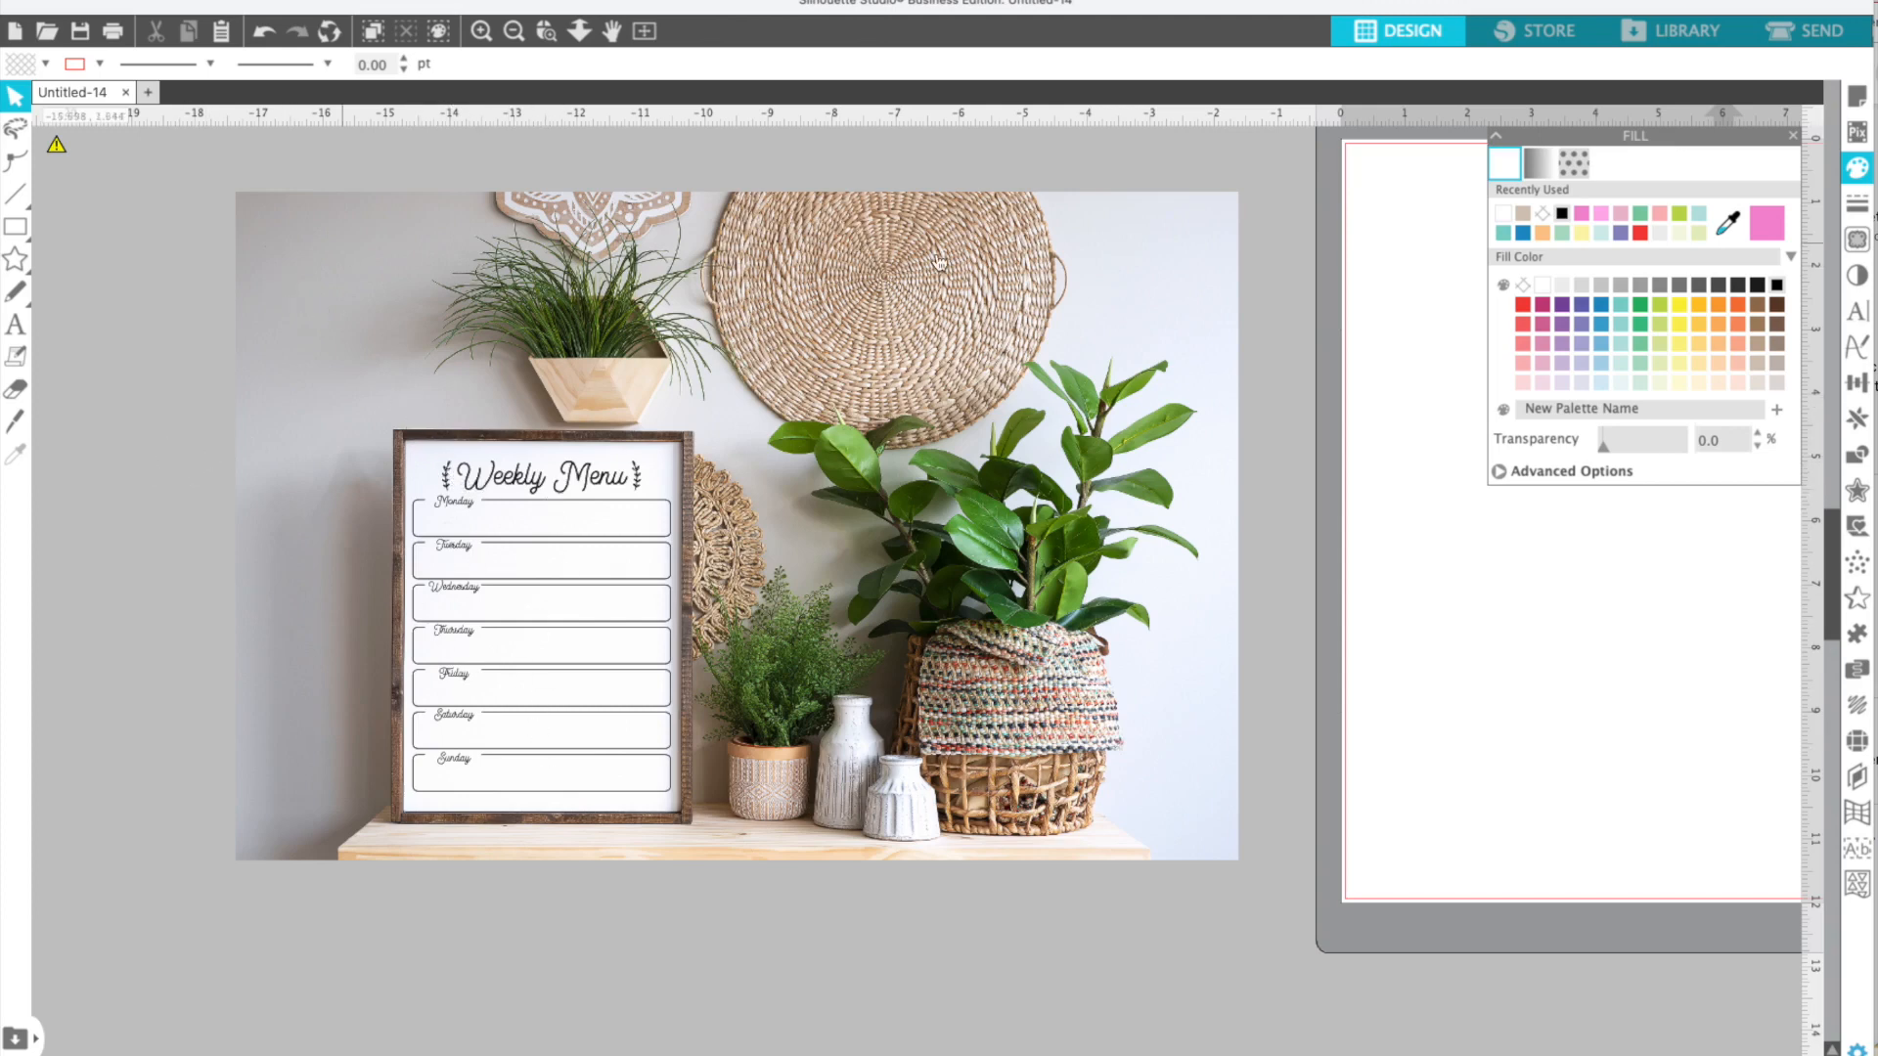
- Enter point editing on the background shelf photo to expose its corner points
double_click(338, 282)
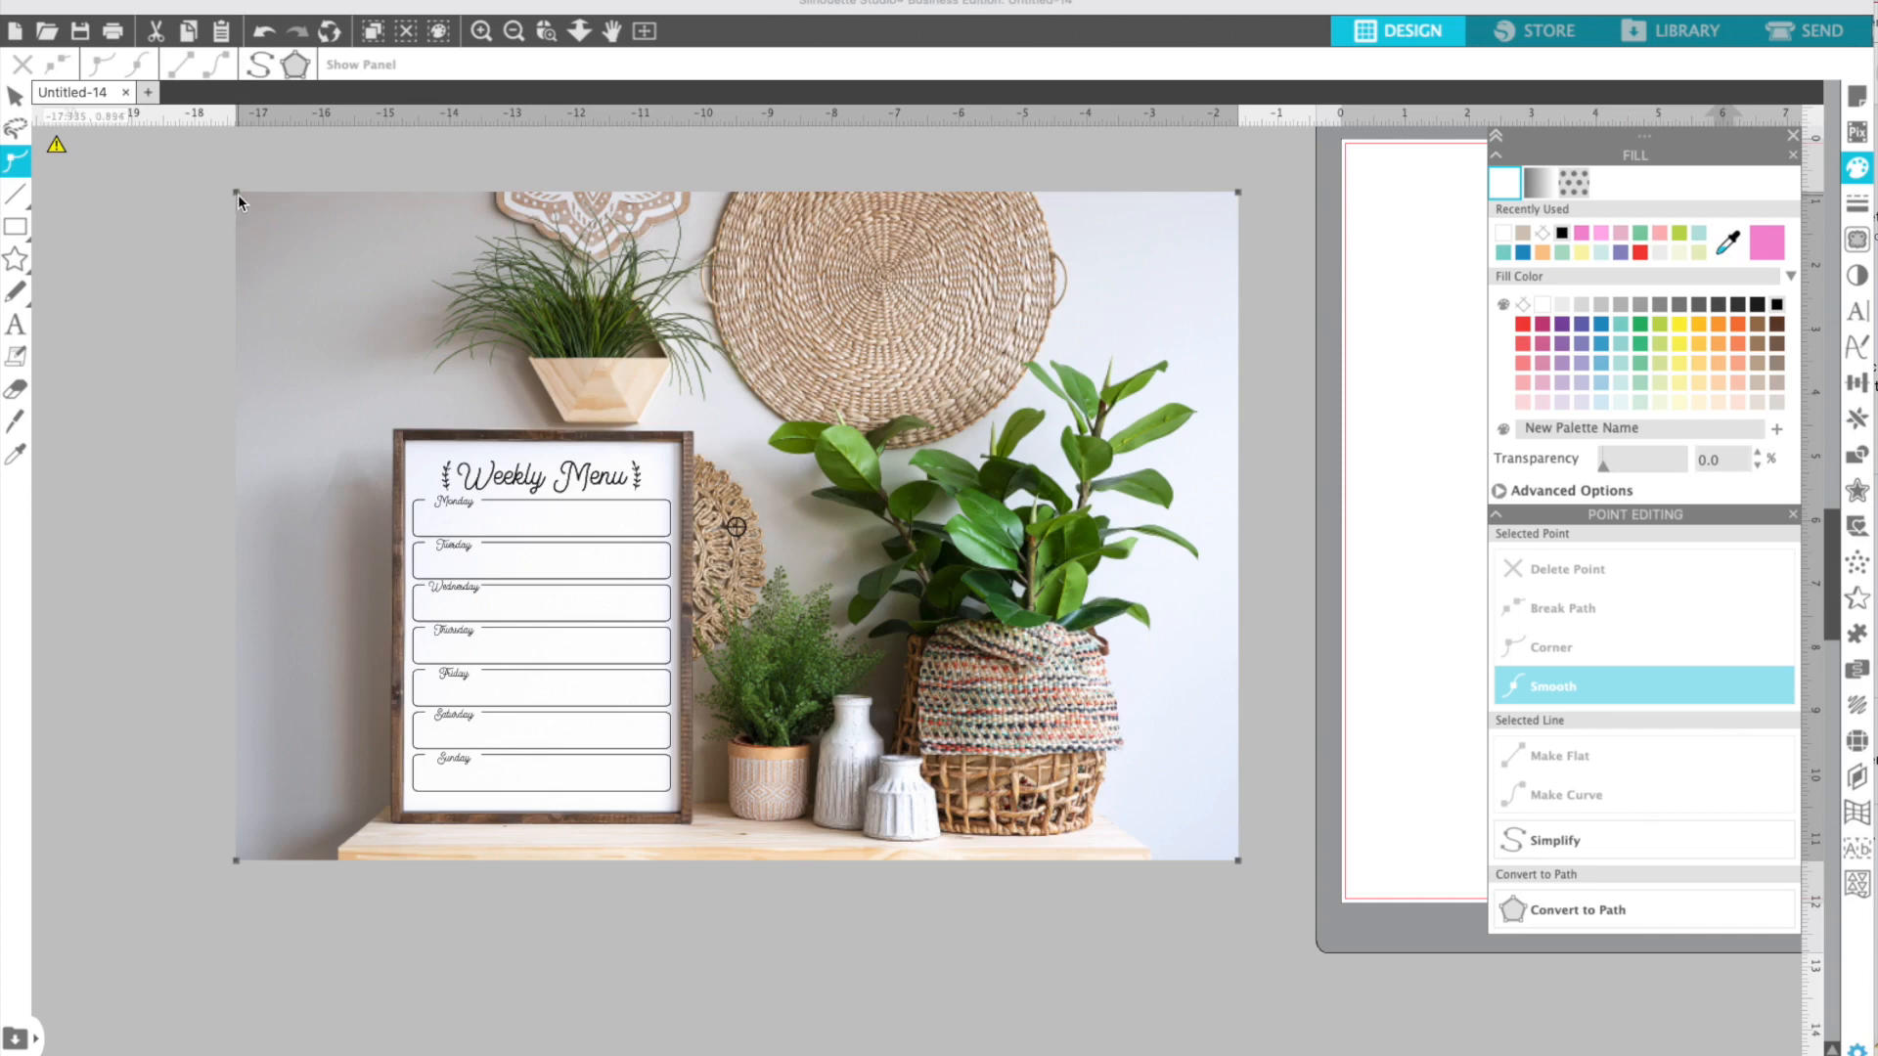
- Move the photo's left edge inward three nudges using its left corner points
click(238, 191)
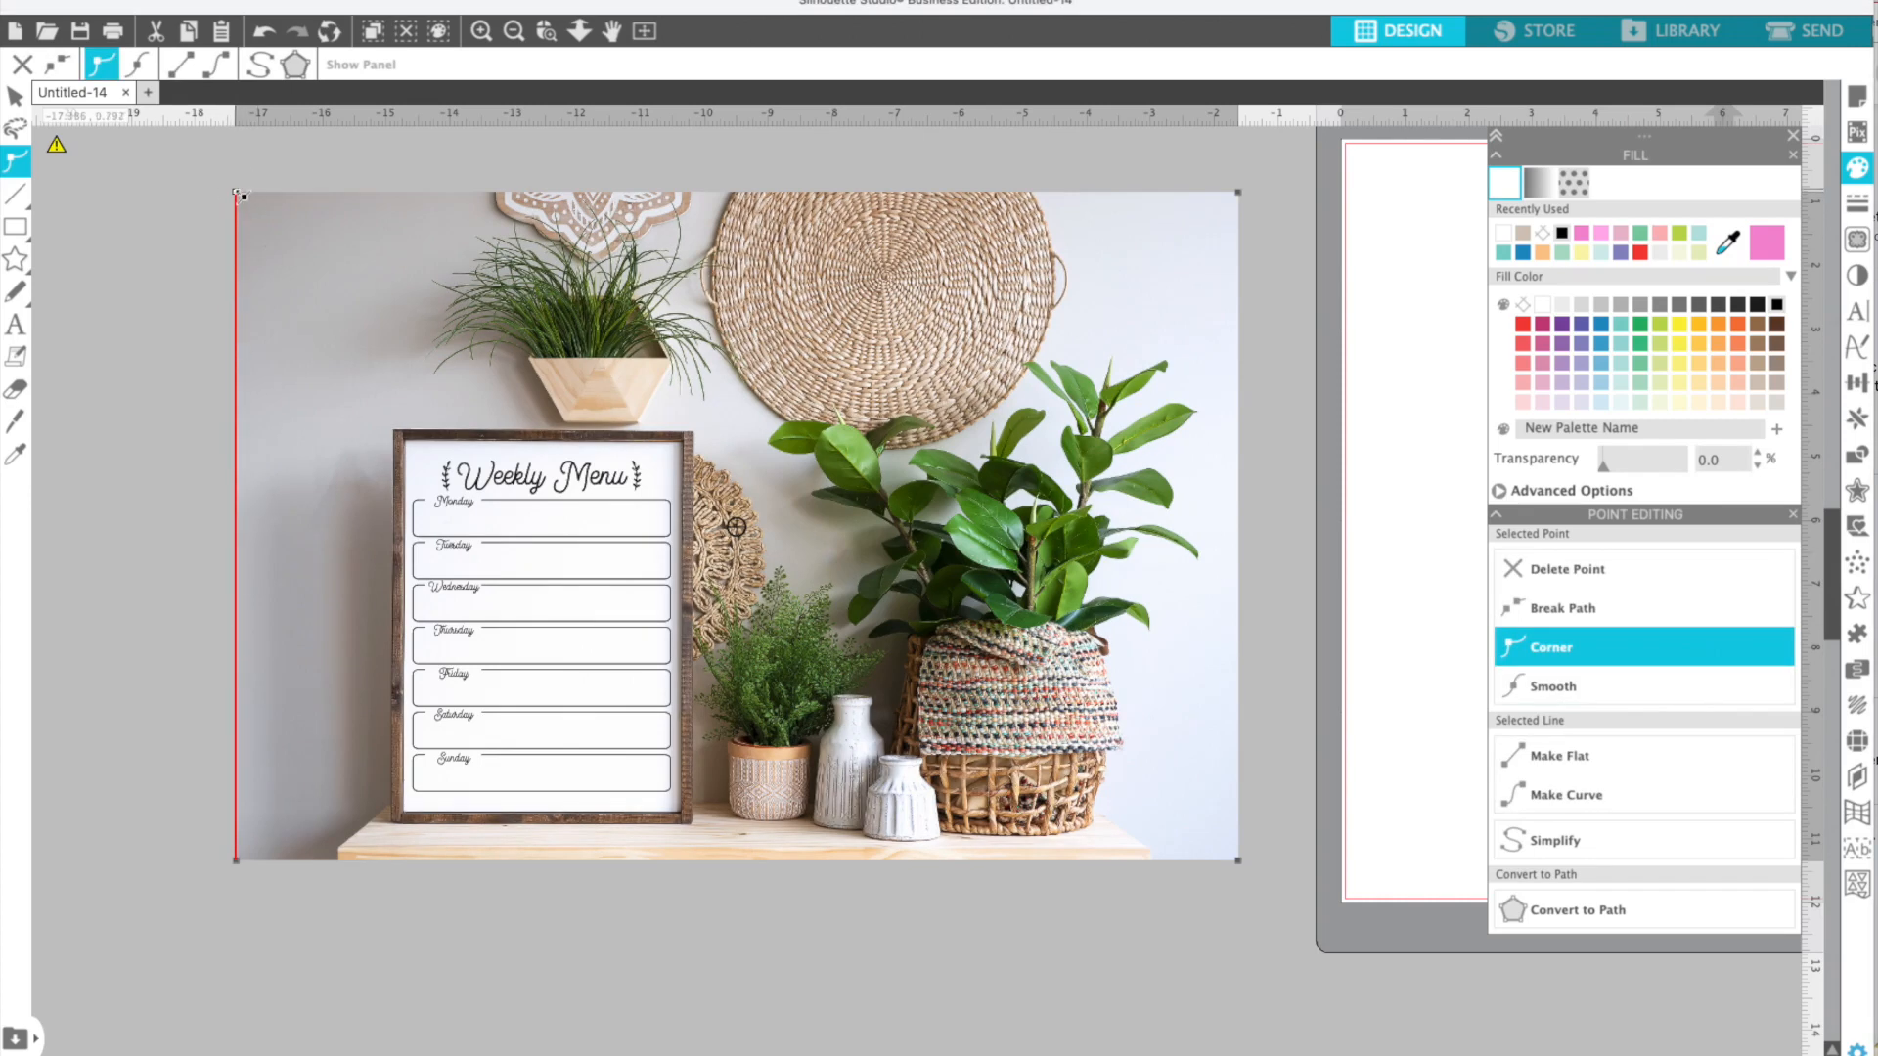
click(235, 860)
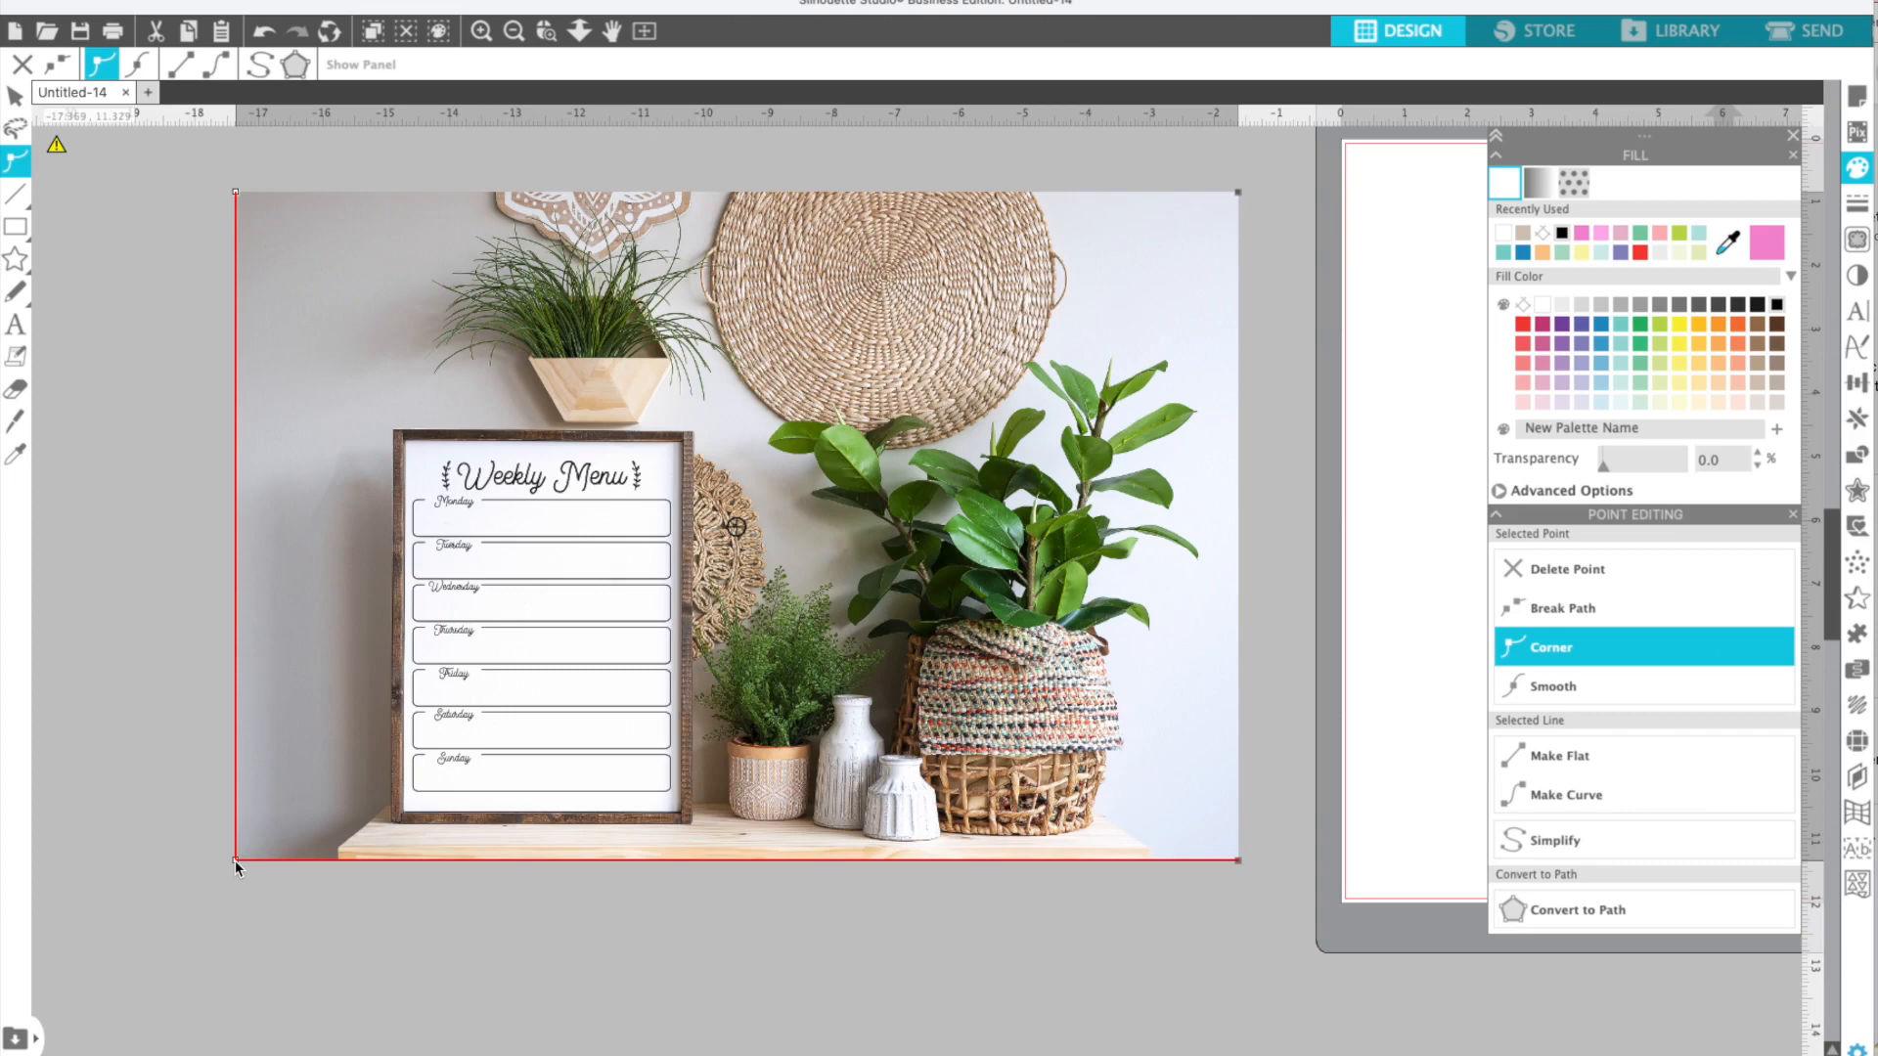
key(Right)
key(Right)
key(Right)
key(Right)
key(Right)
key(Right)
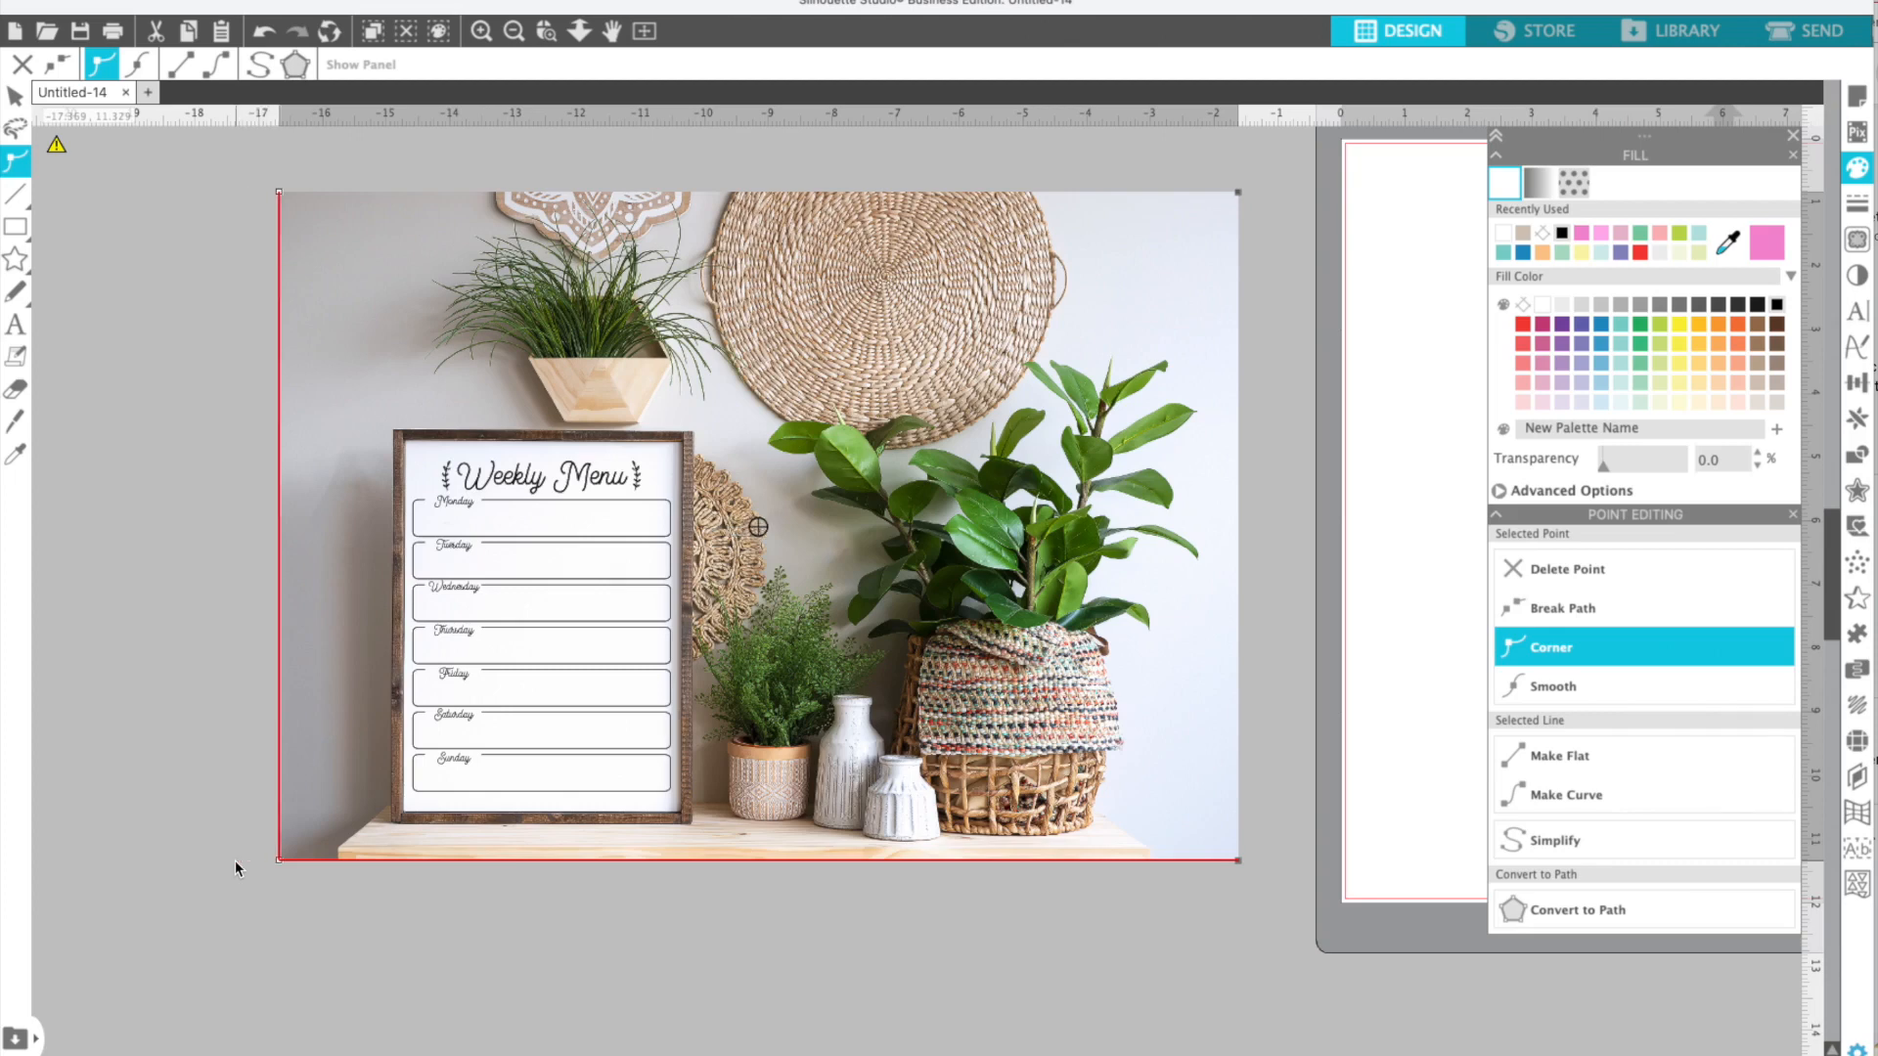
key(Right)
key(Right)
key(Right)
key(Right)
key(Right)
key(Right)
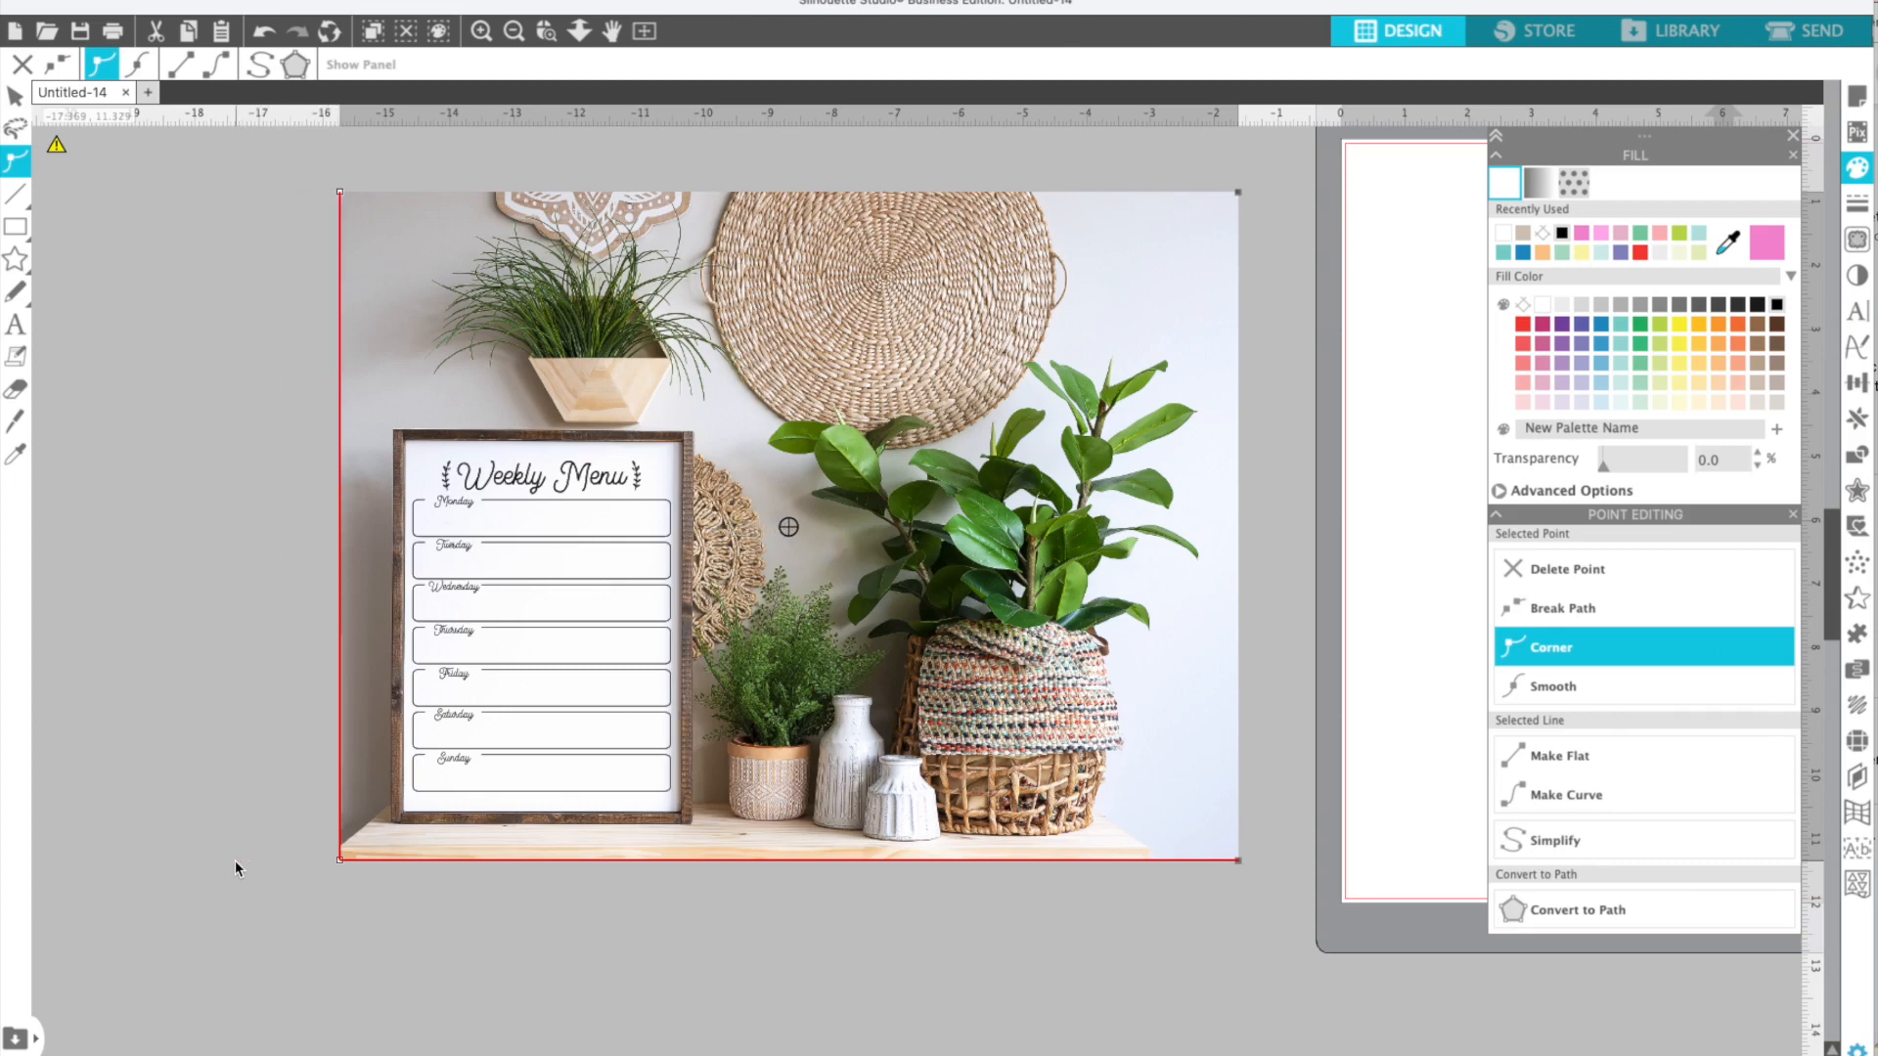
key(Right)
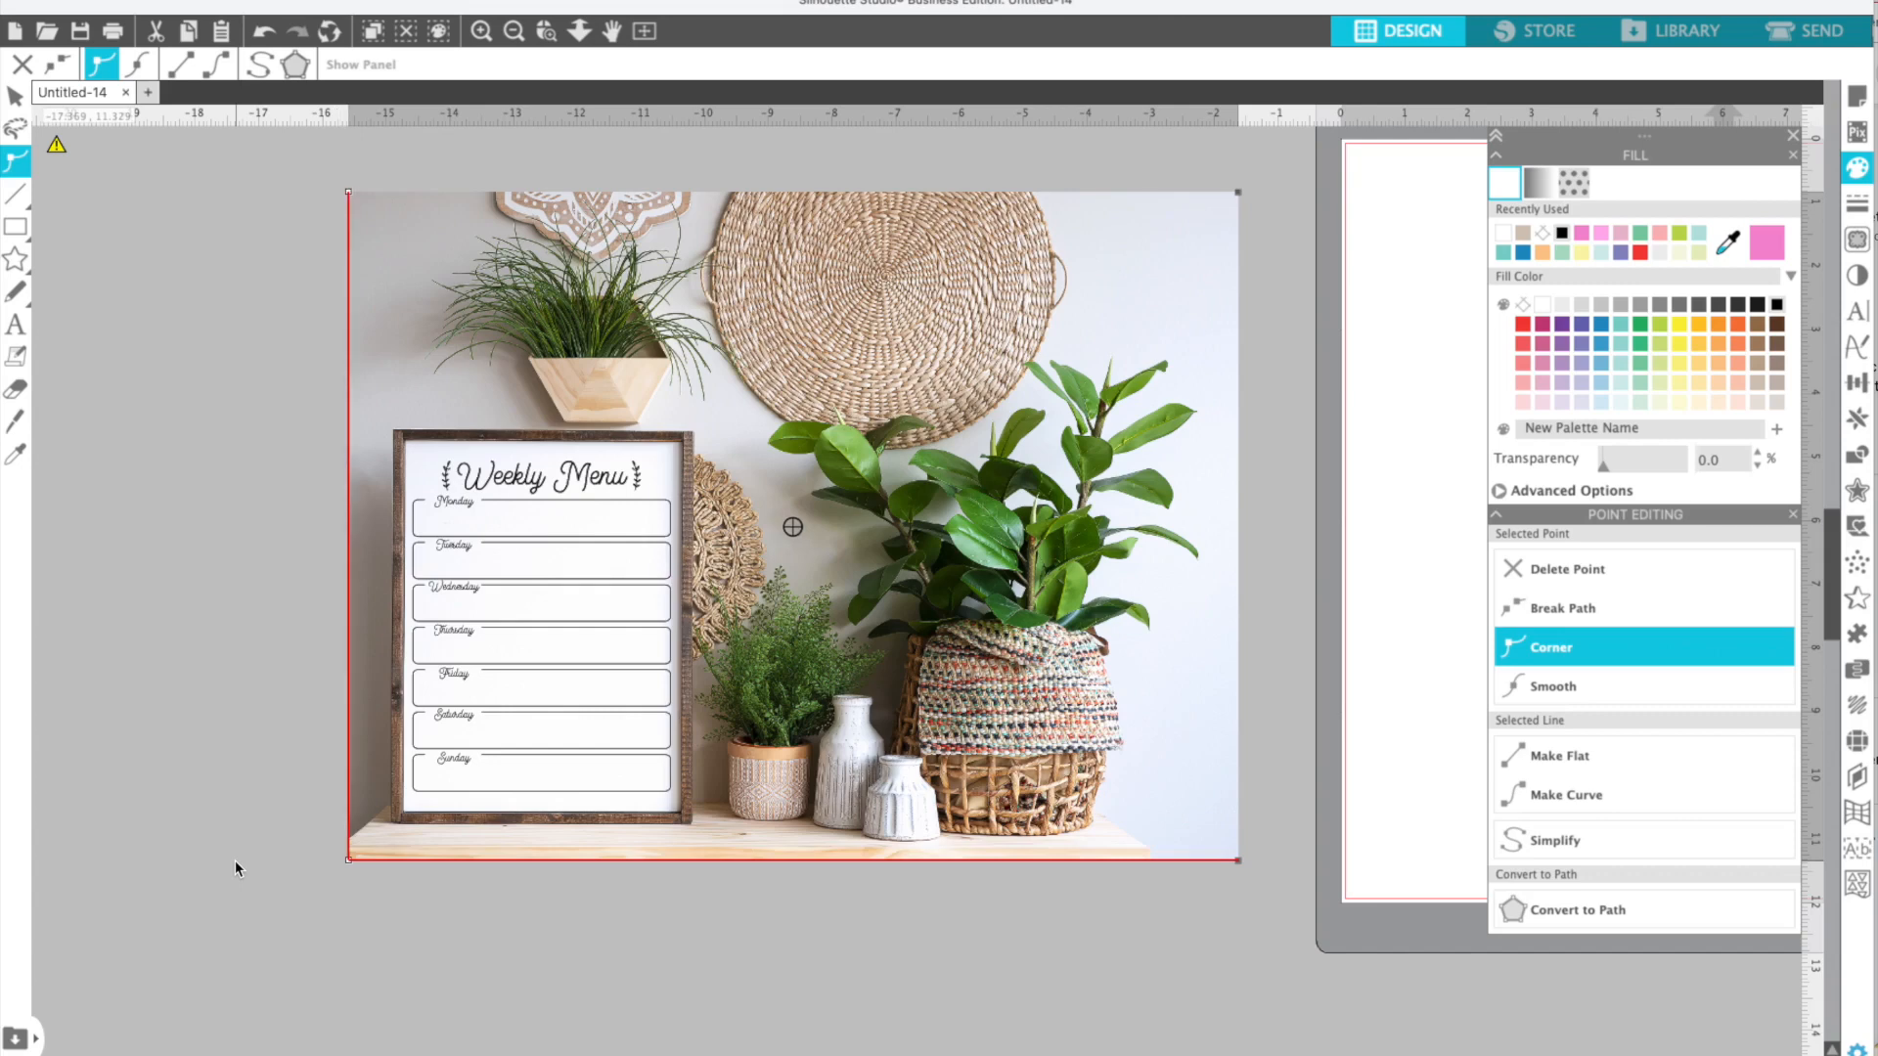
click(102, 624)
- Trim the photo's top edge down one nudge via its top corner points
click(400, 328)
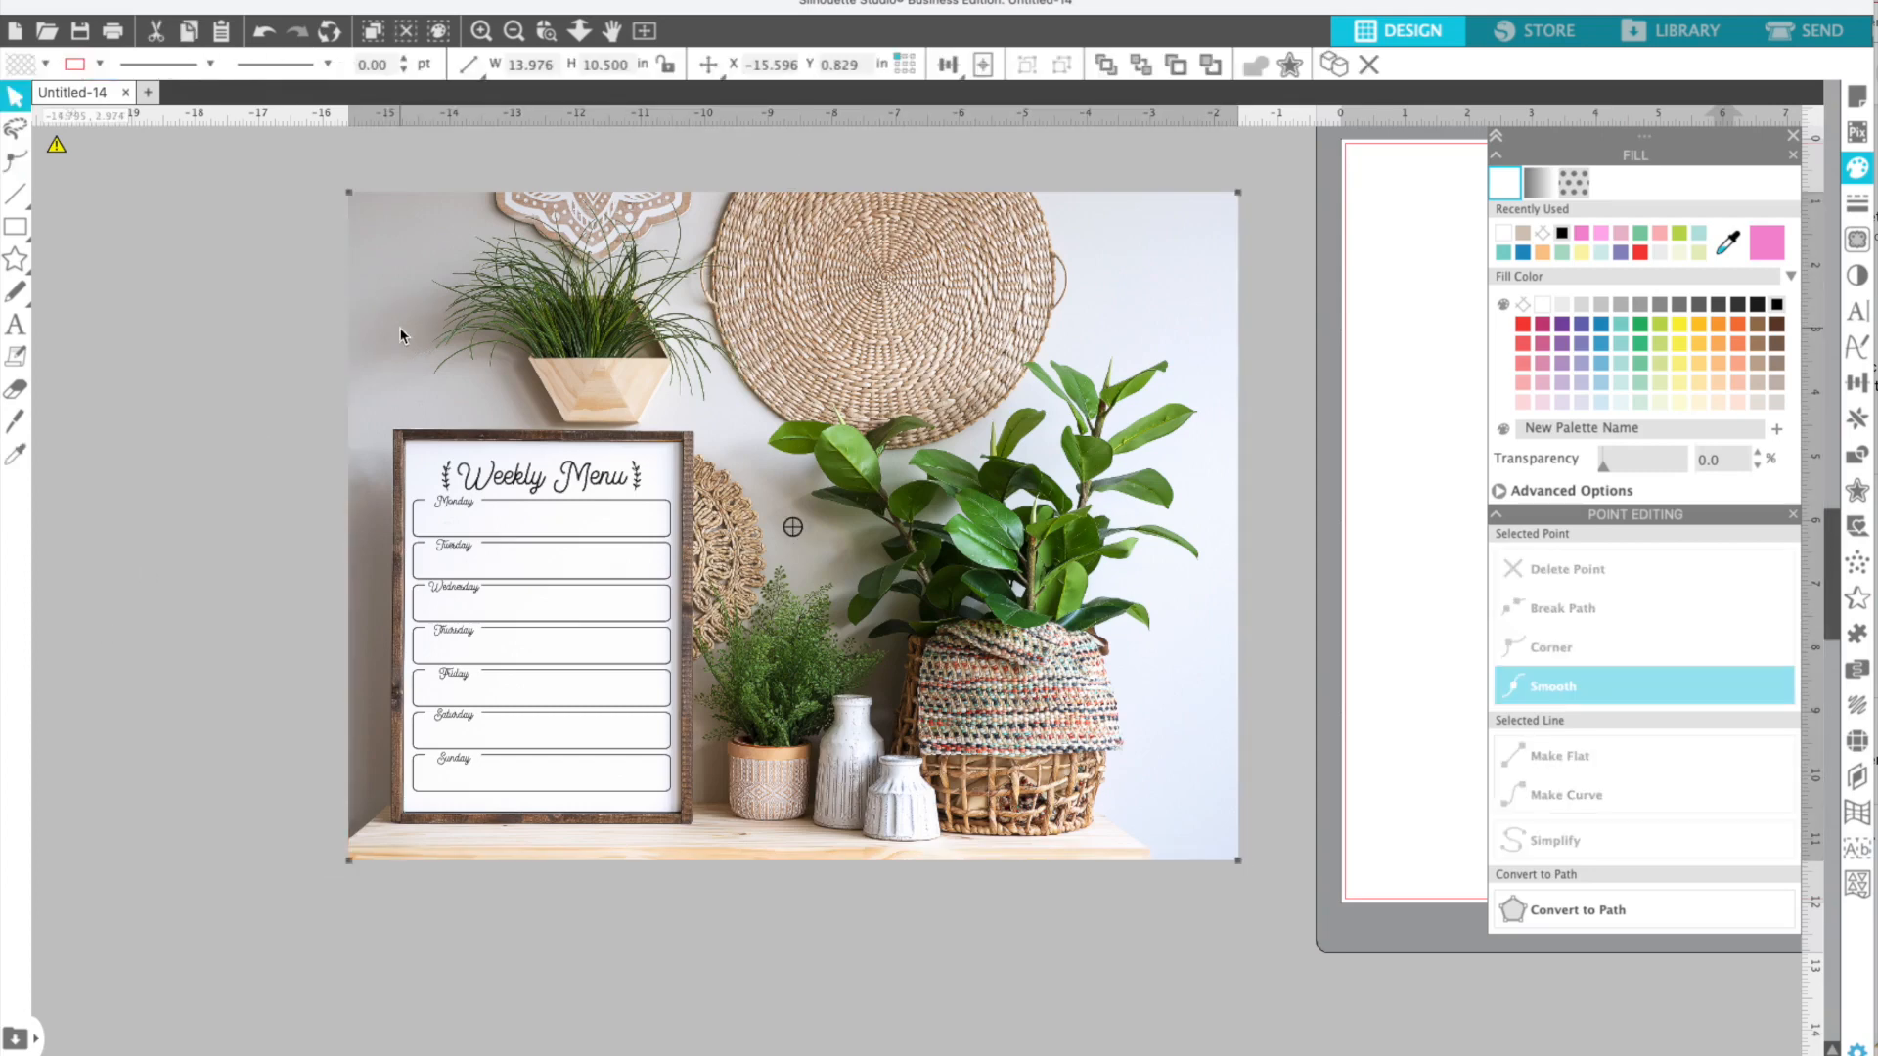
double_click(399, 326)
click(349, 192)
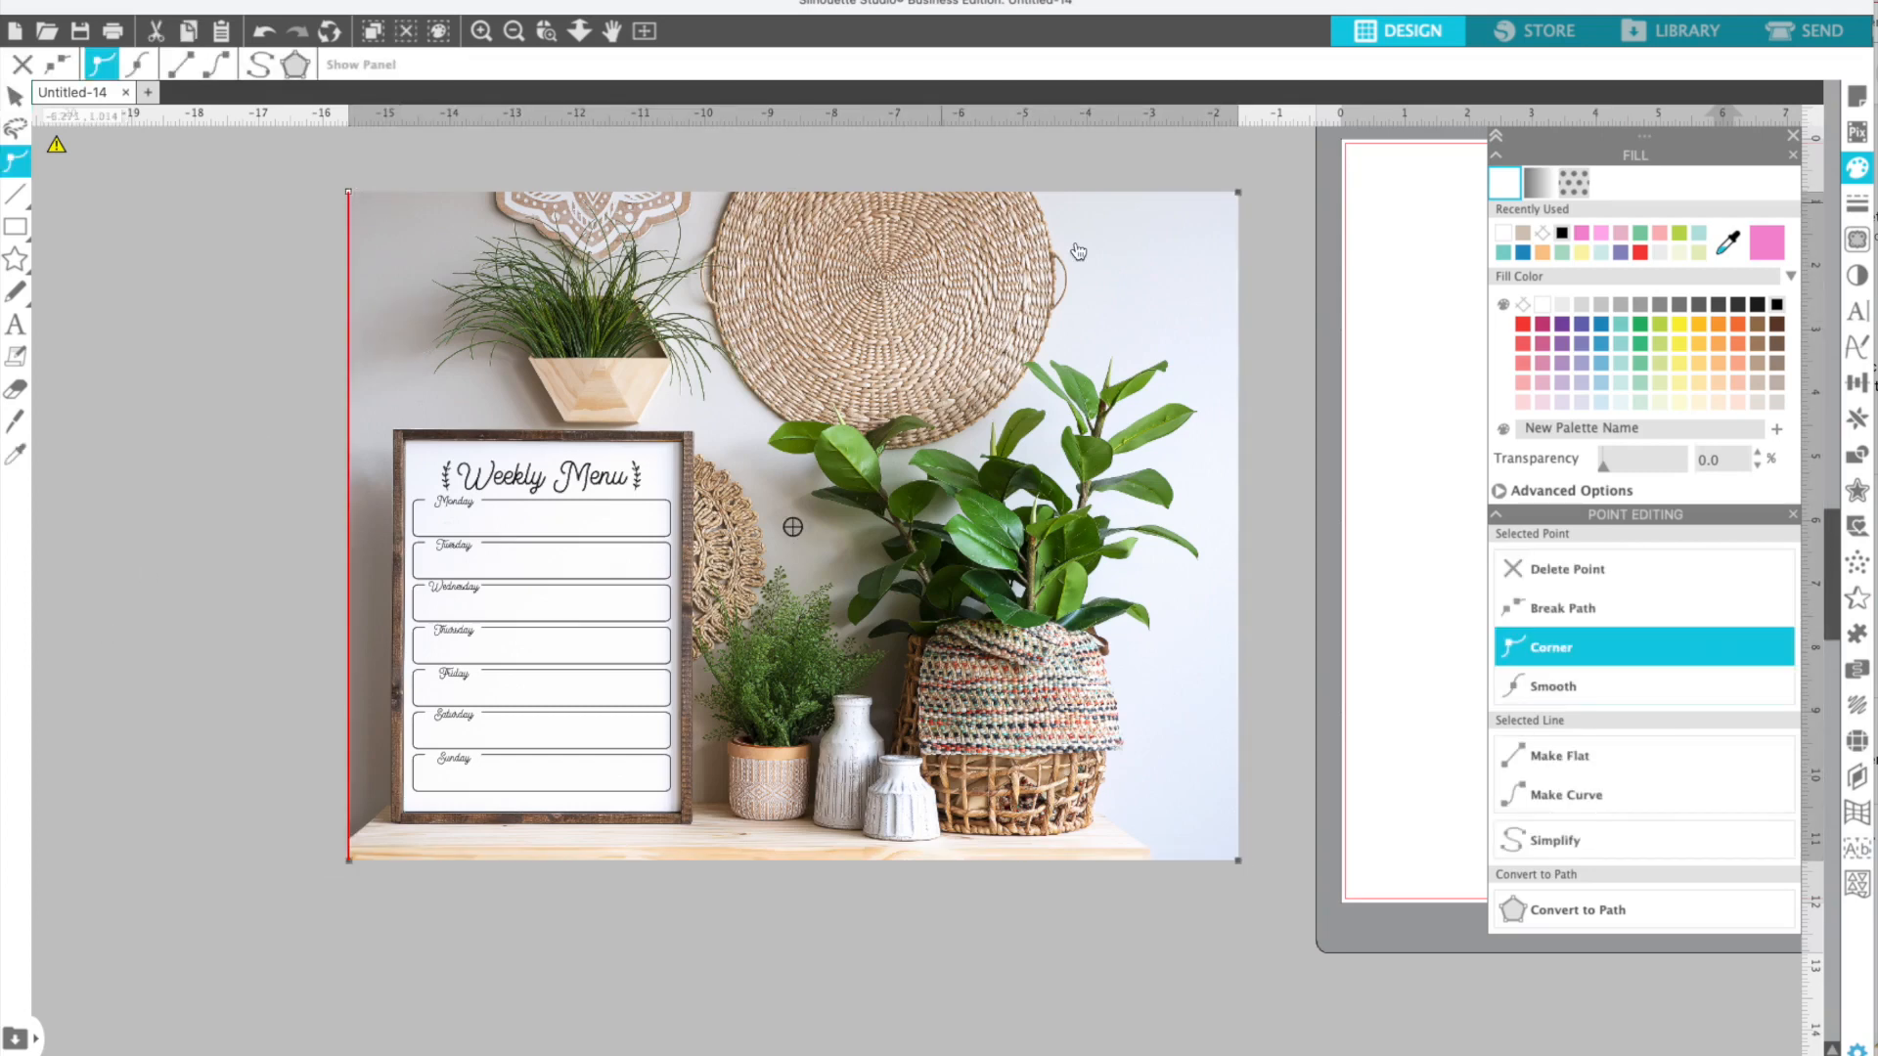
click(1239, 194)
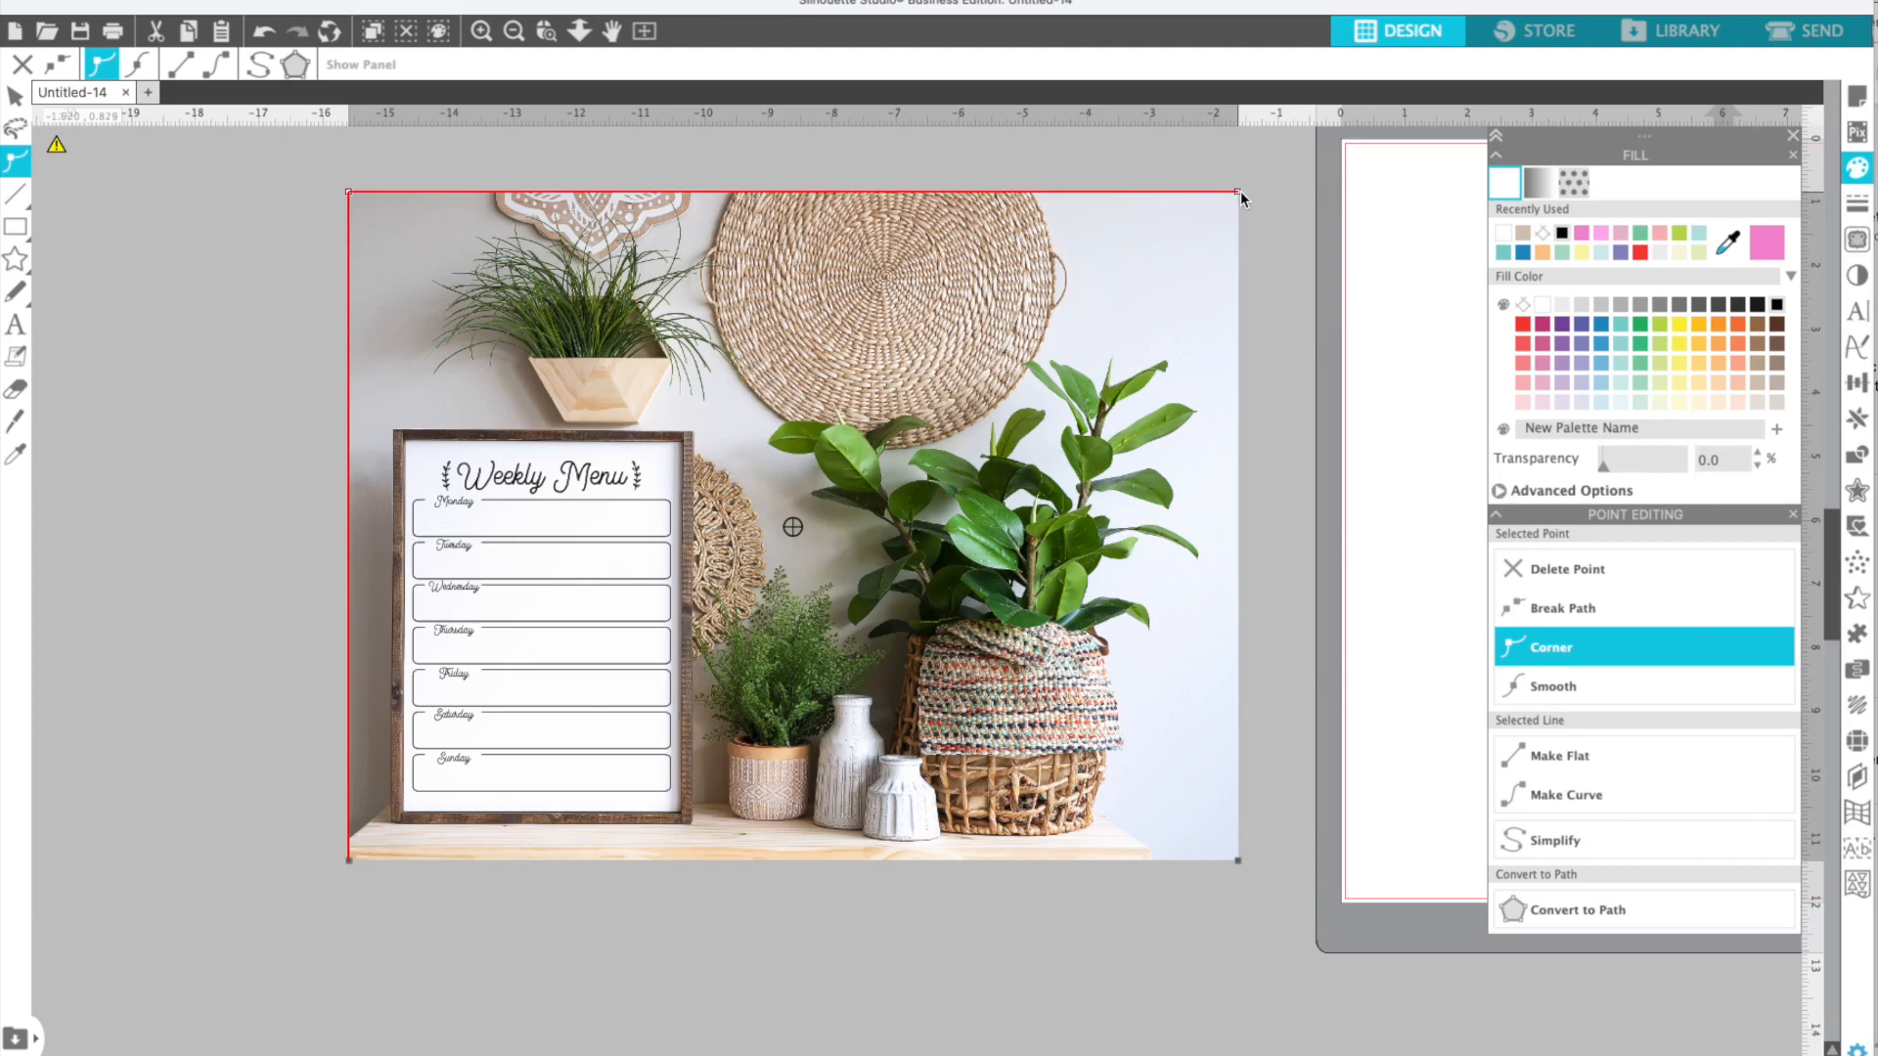
key(Down)
key(Down)
key(Down)
key(Down)
key(Down)
key(Down)
key(Down)
key(Down)
key(Down)
key(Down)
key(Down)
key(Down)
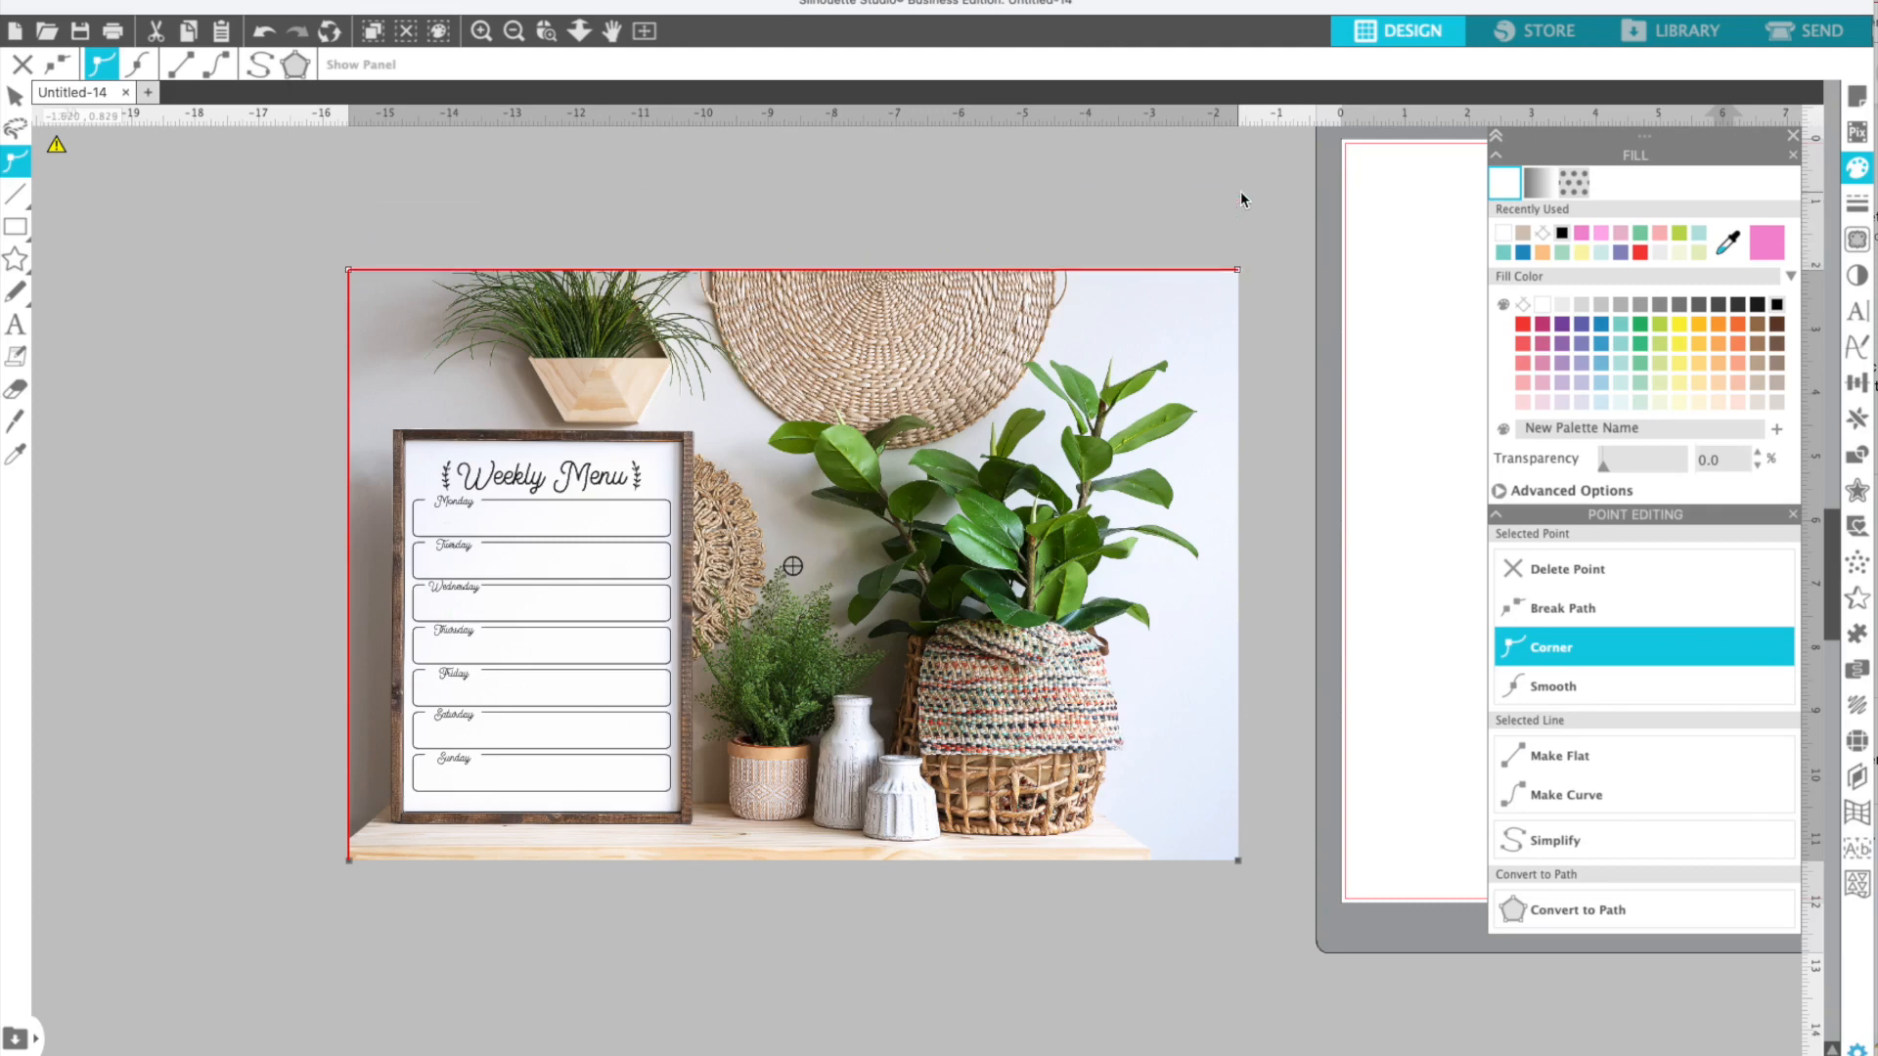
click(1275, 228)
- Nudge the photo's right edge inward one step
double_click(1185, 324)
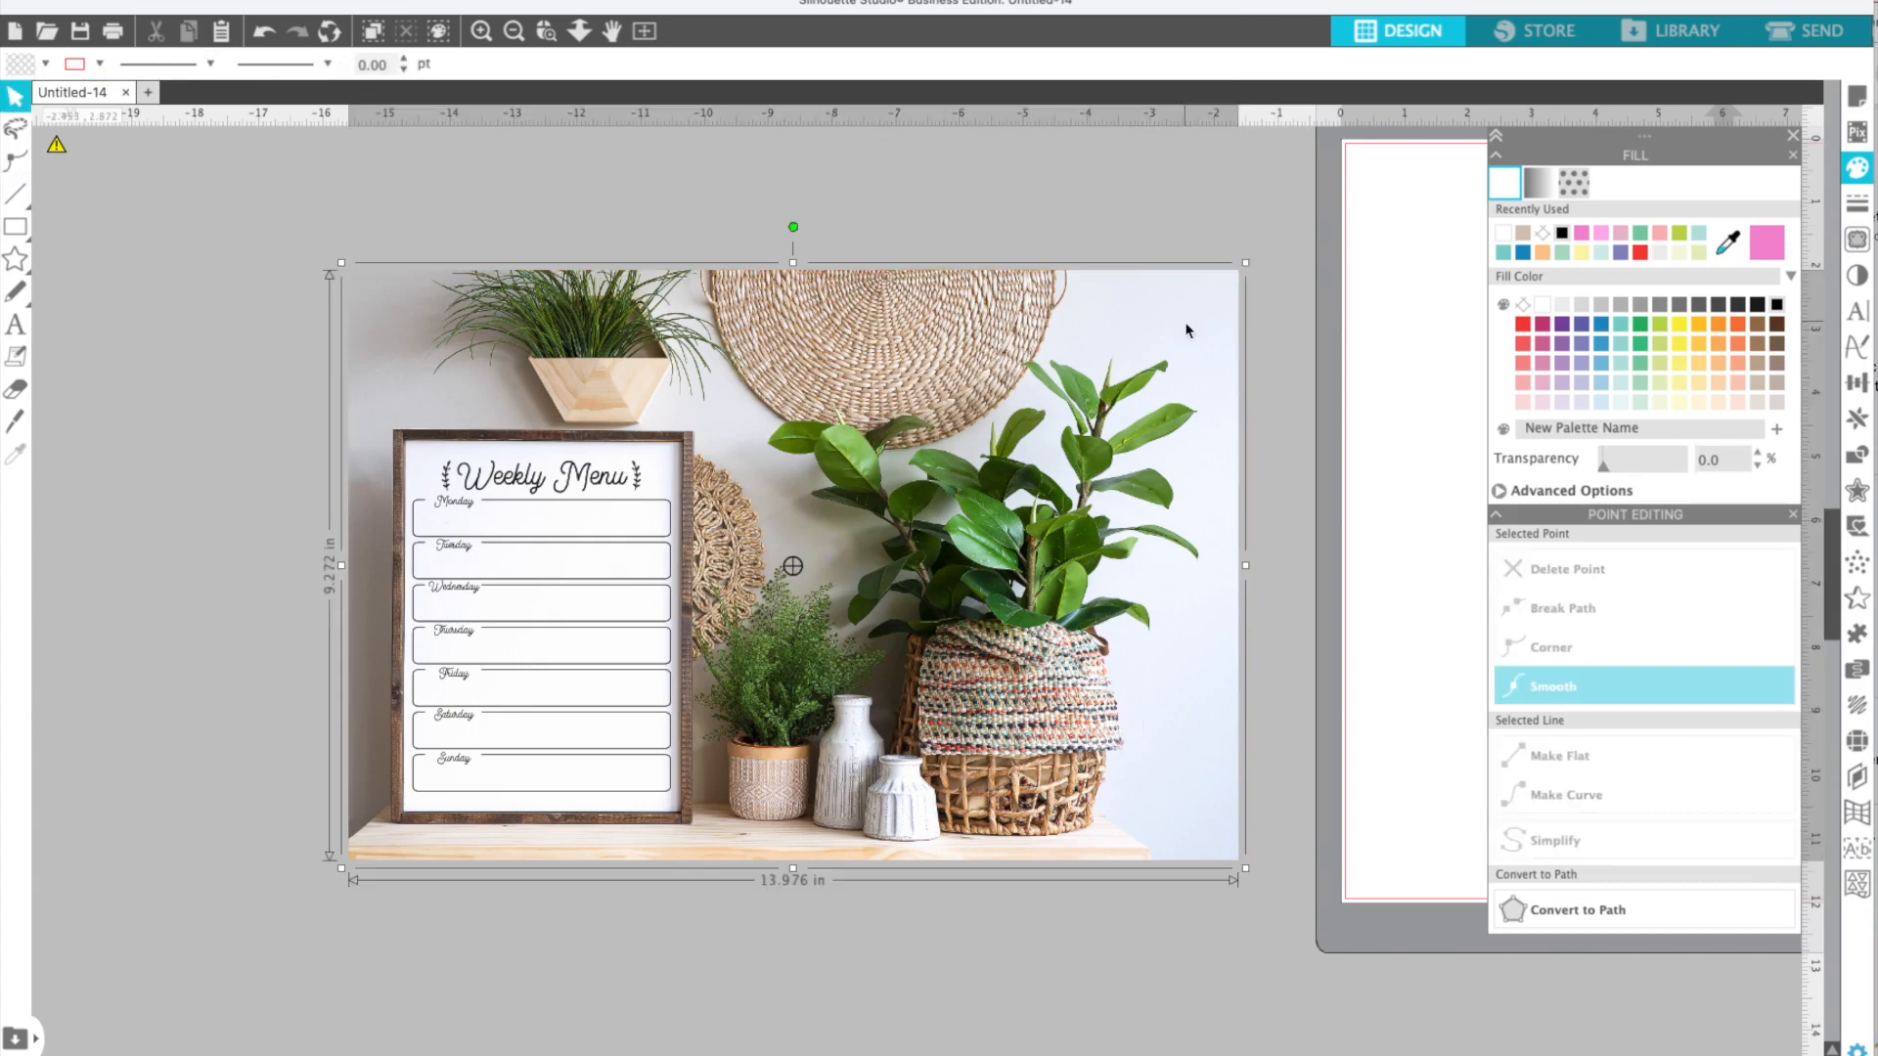
click(1239, 271)
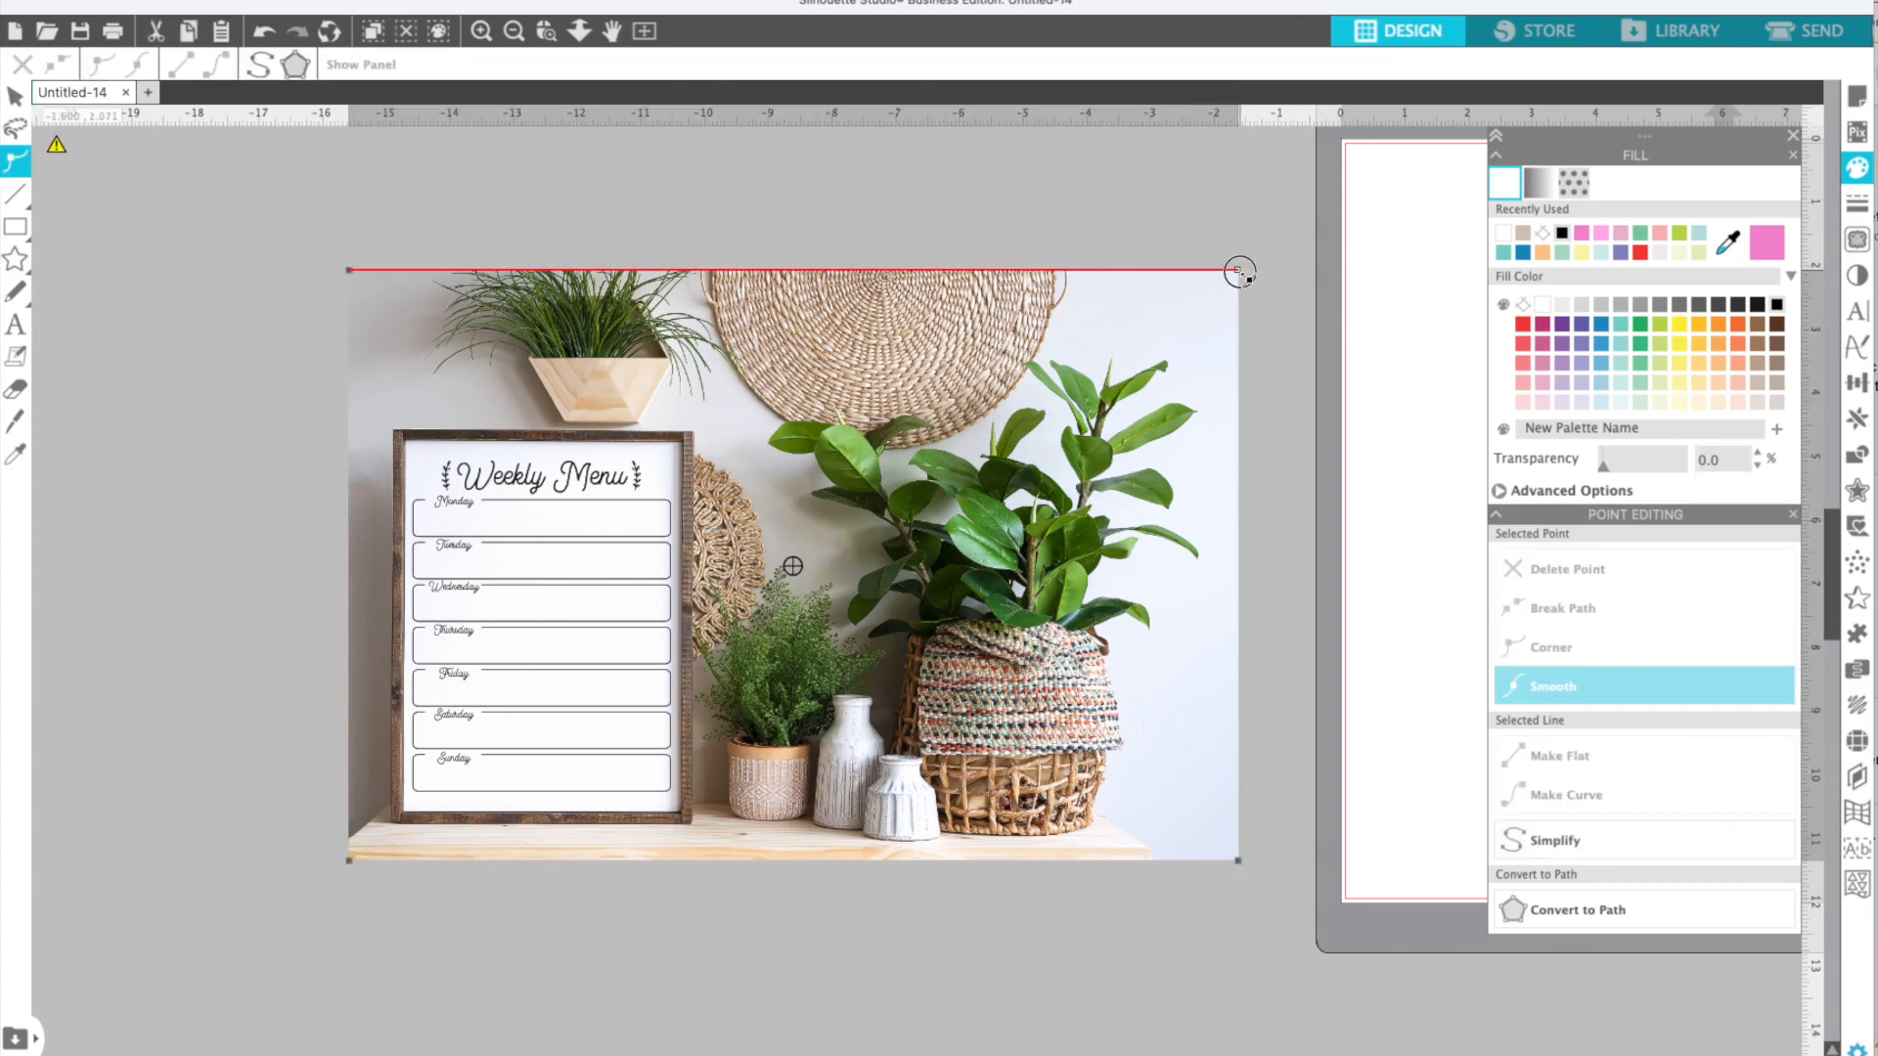
shift+click(1238, 860)
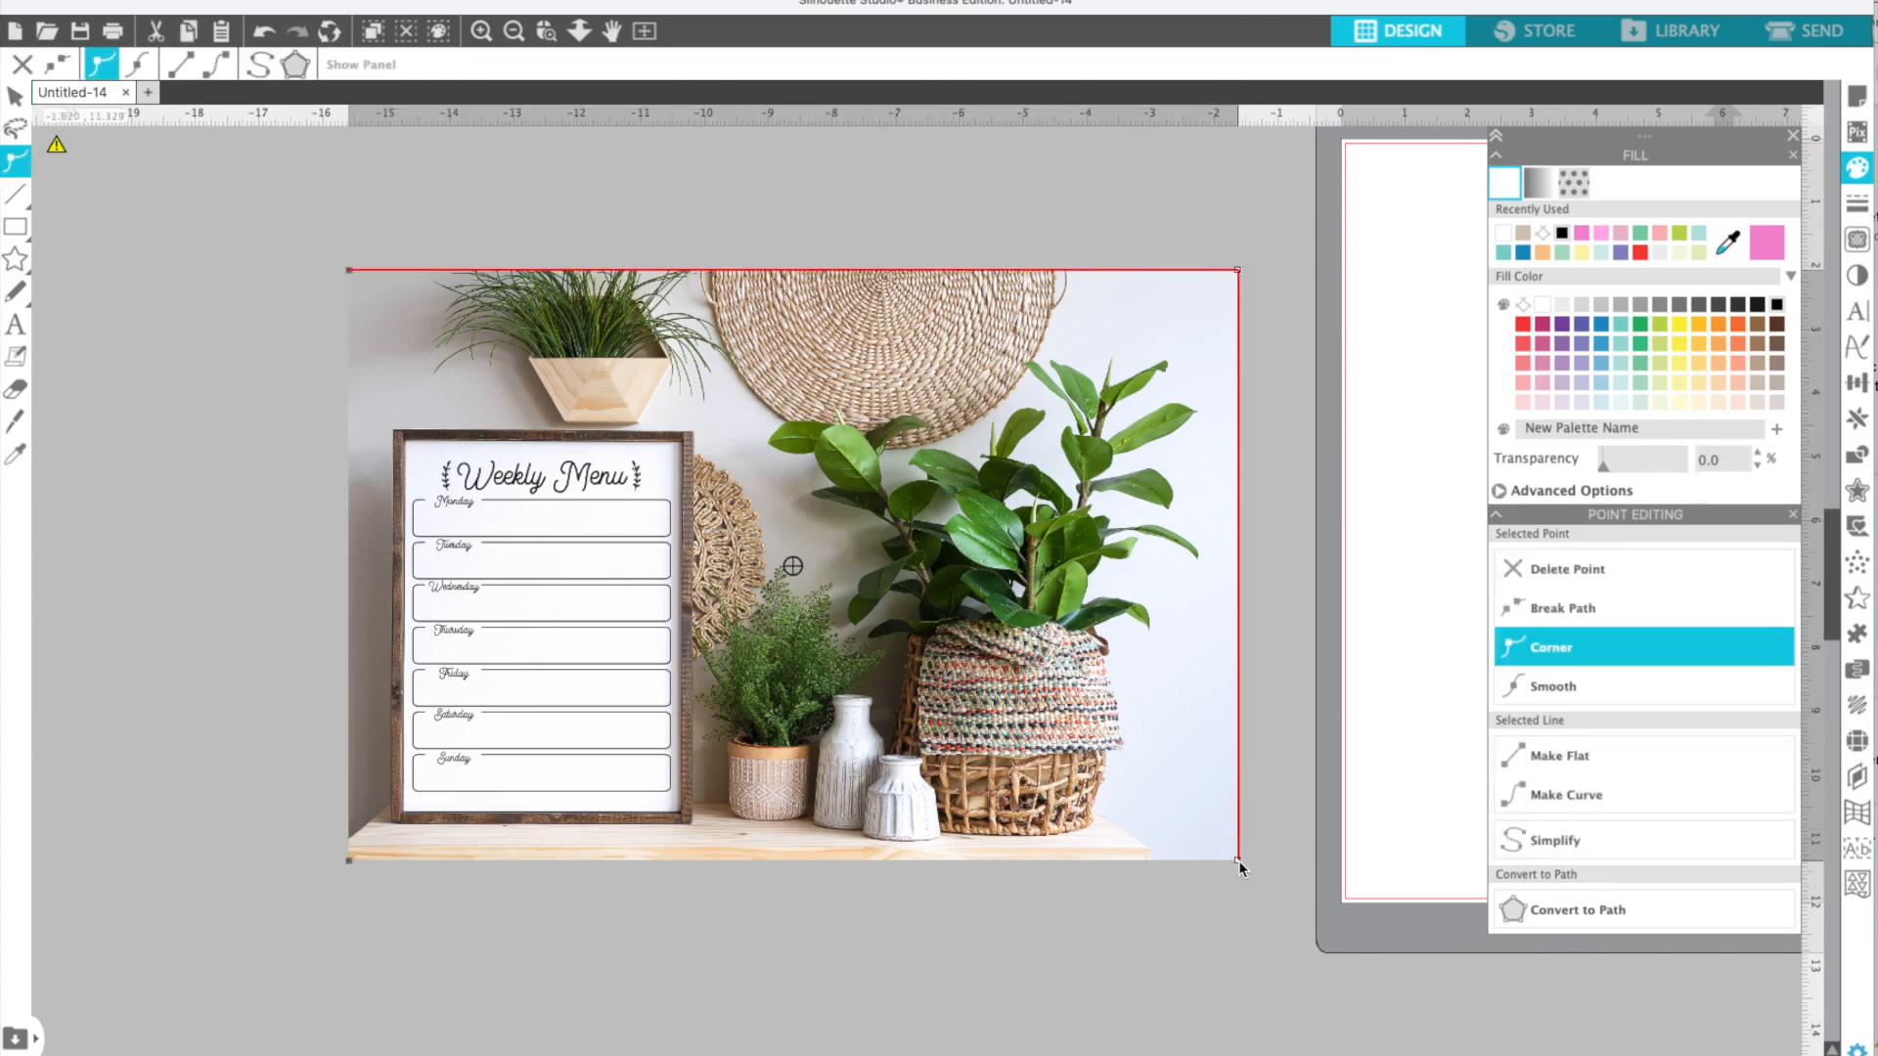
key(Left)
key(Left)
key(Left)
key(Left)
key(Left)
key(Left)
key(Left)
key(Left)
key(Left)
key(Left)
key(Left)
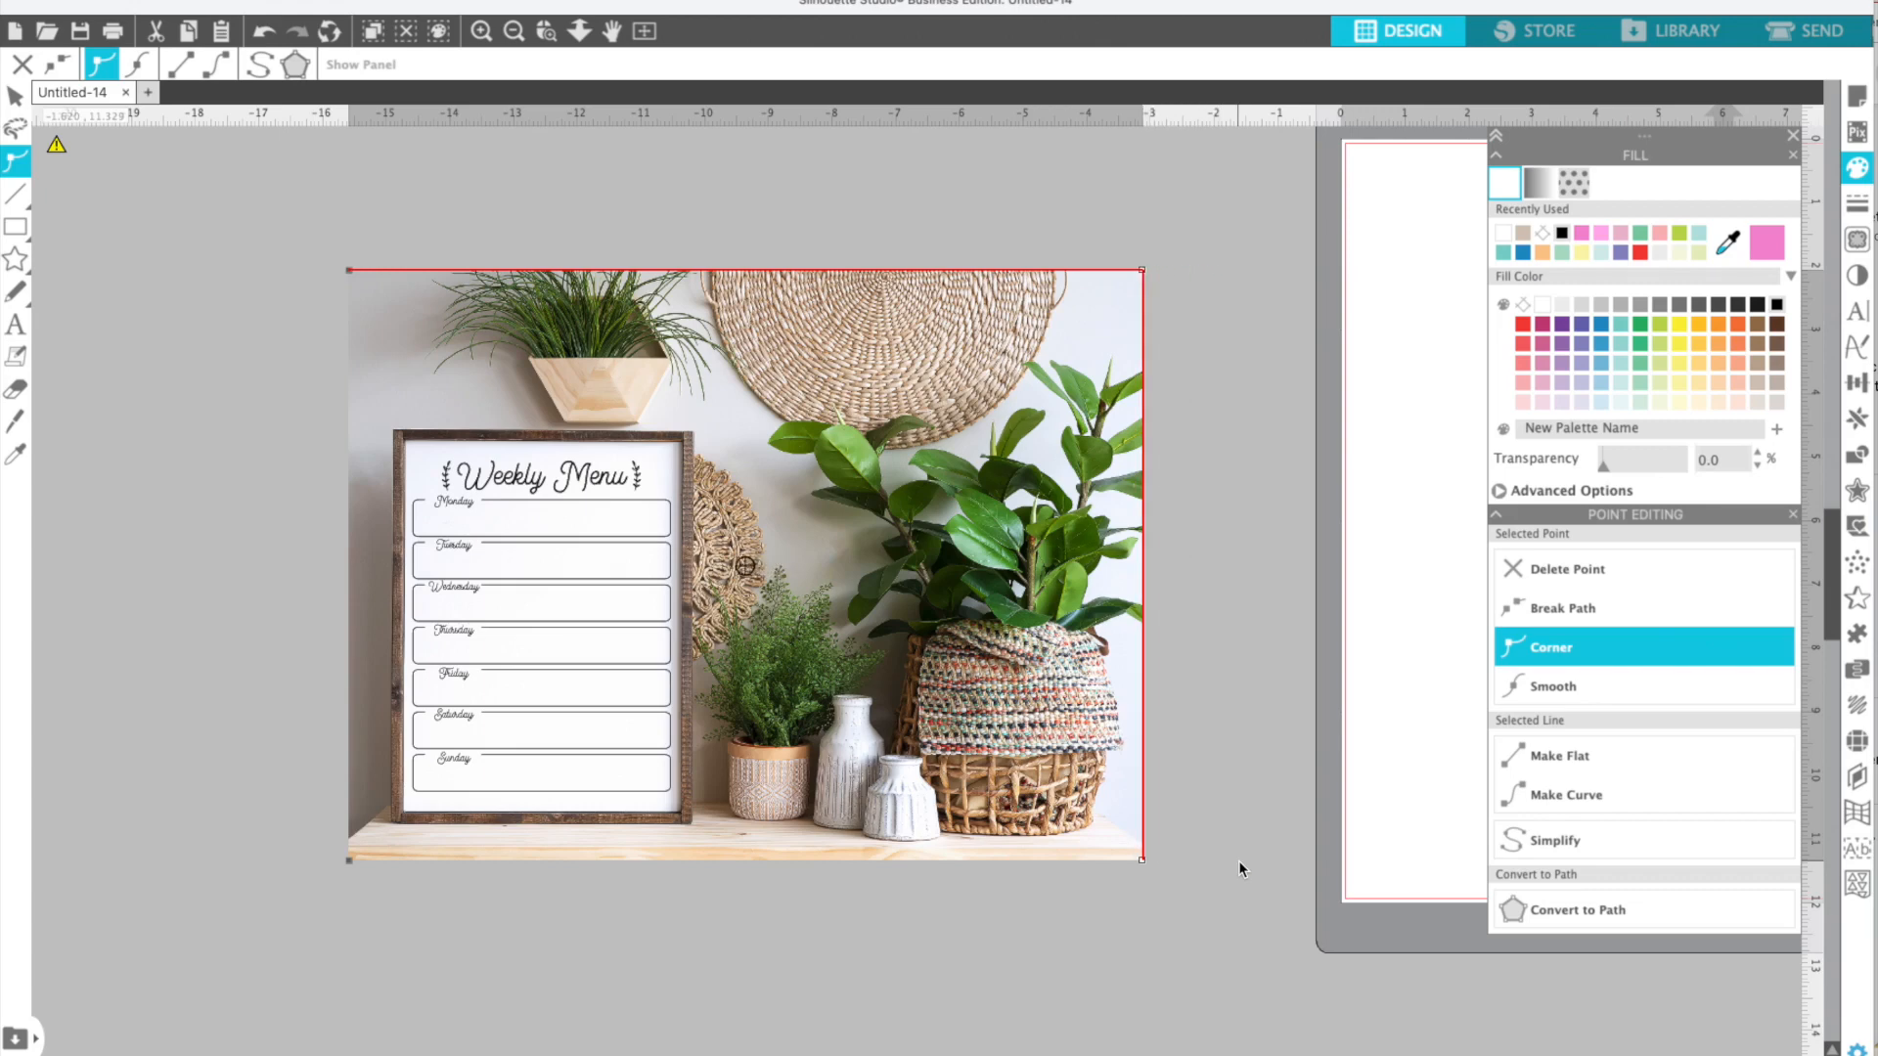
click(1197, 882)
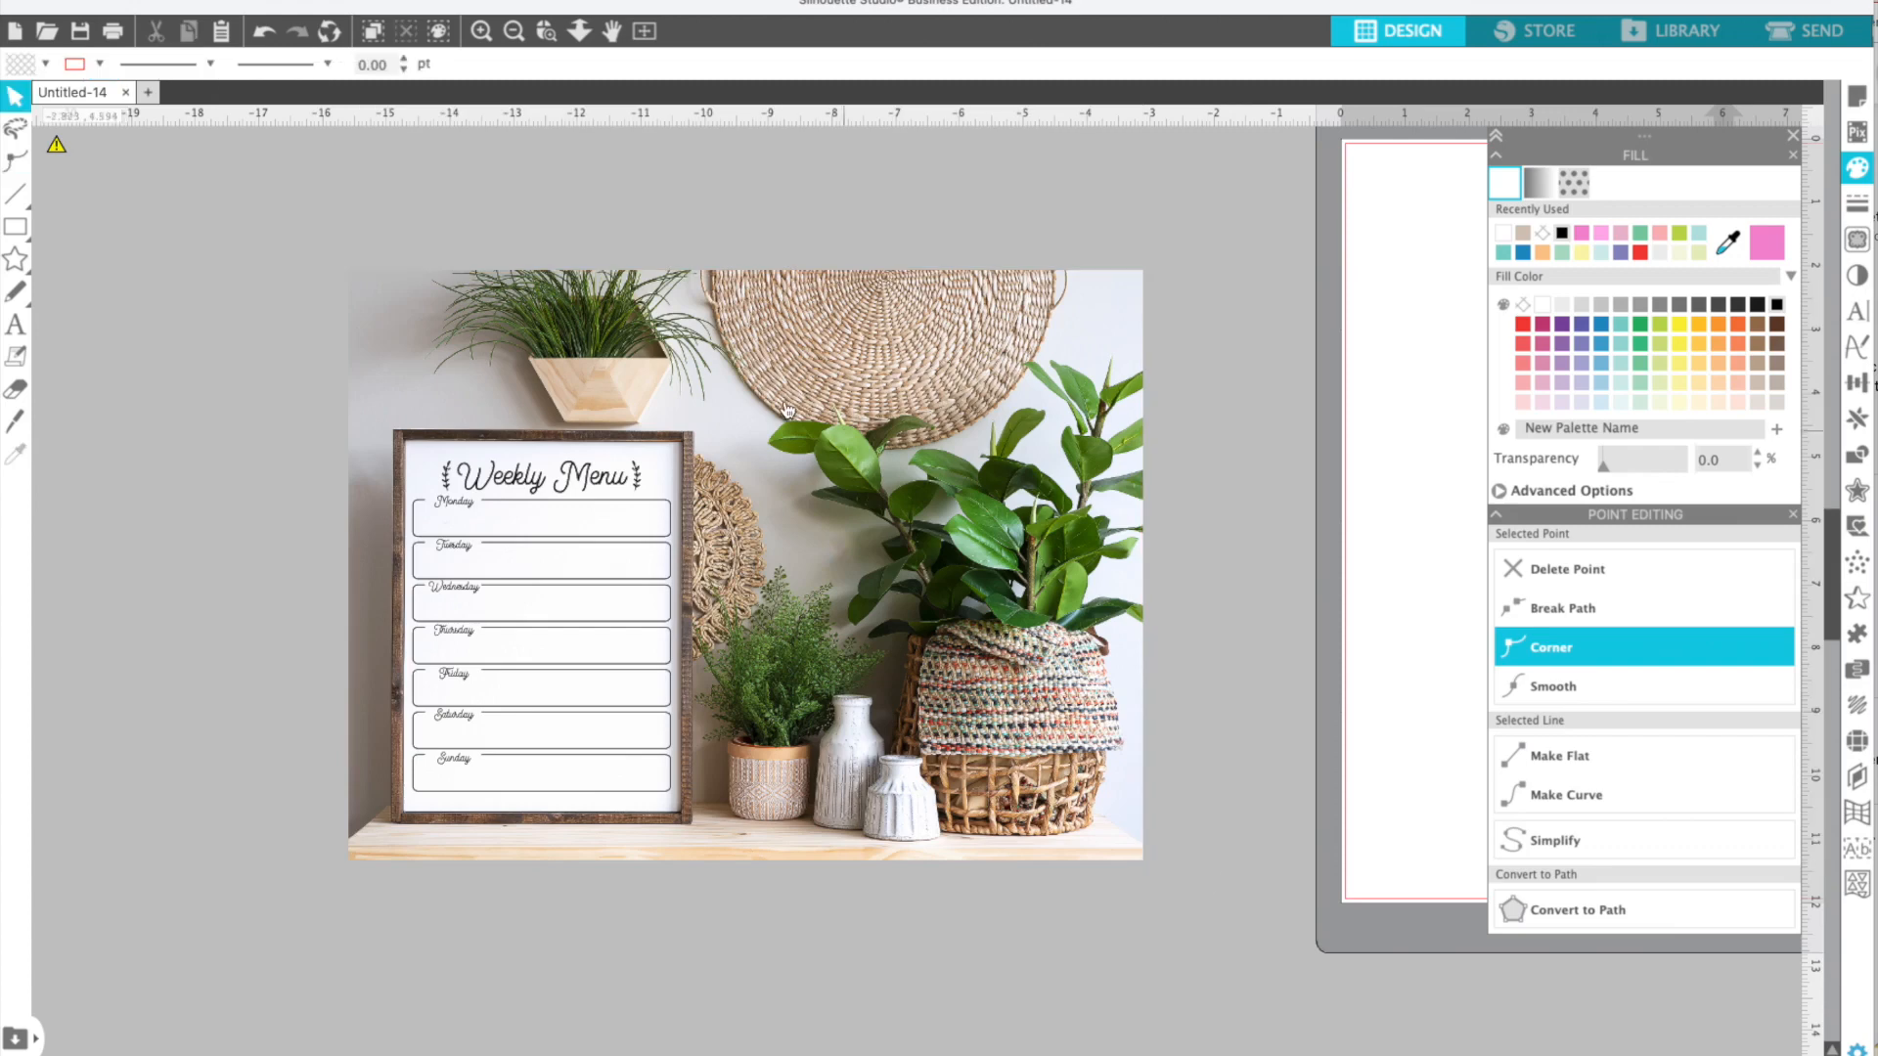
- Fine-tune the photo's top edge position by nudging its top corners down and up
click(764, 337)
double_click(763, 332)
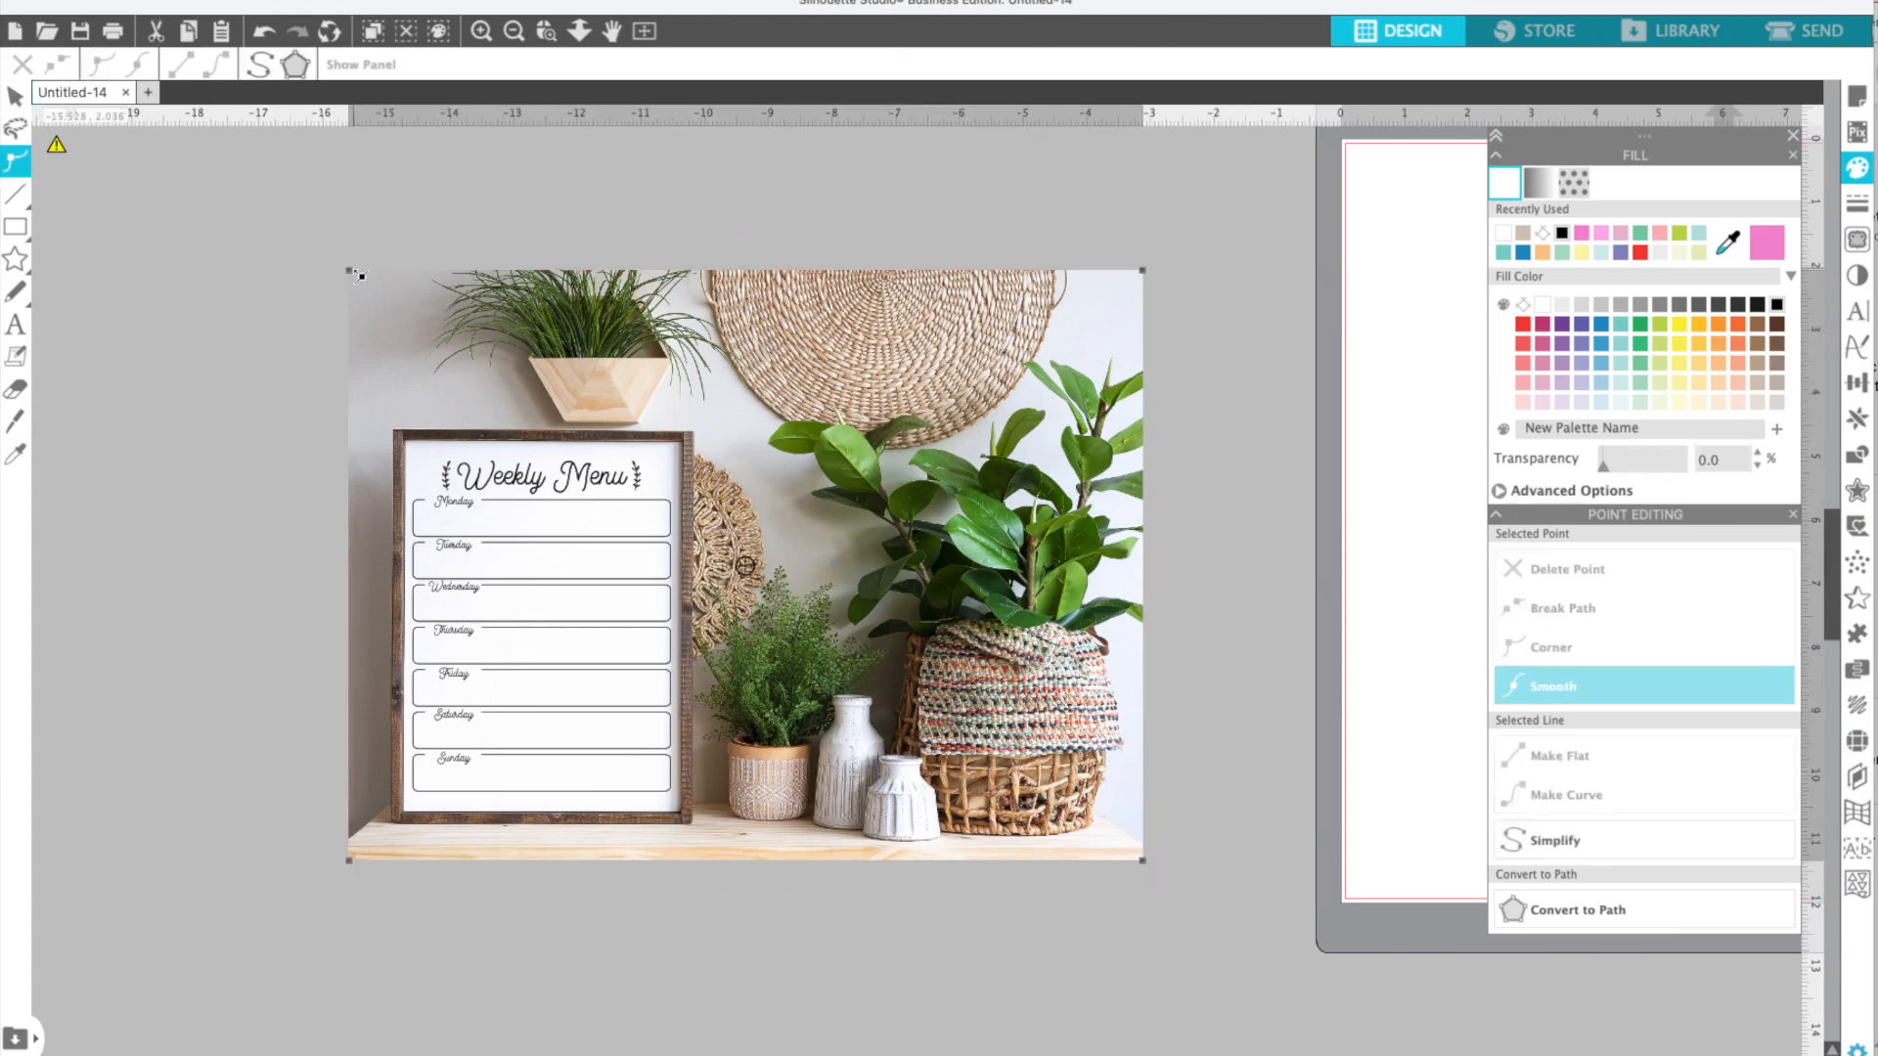
click(354, 273)
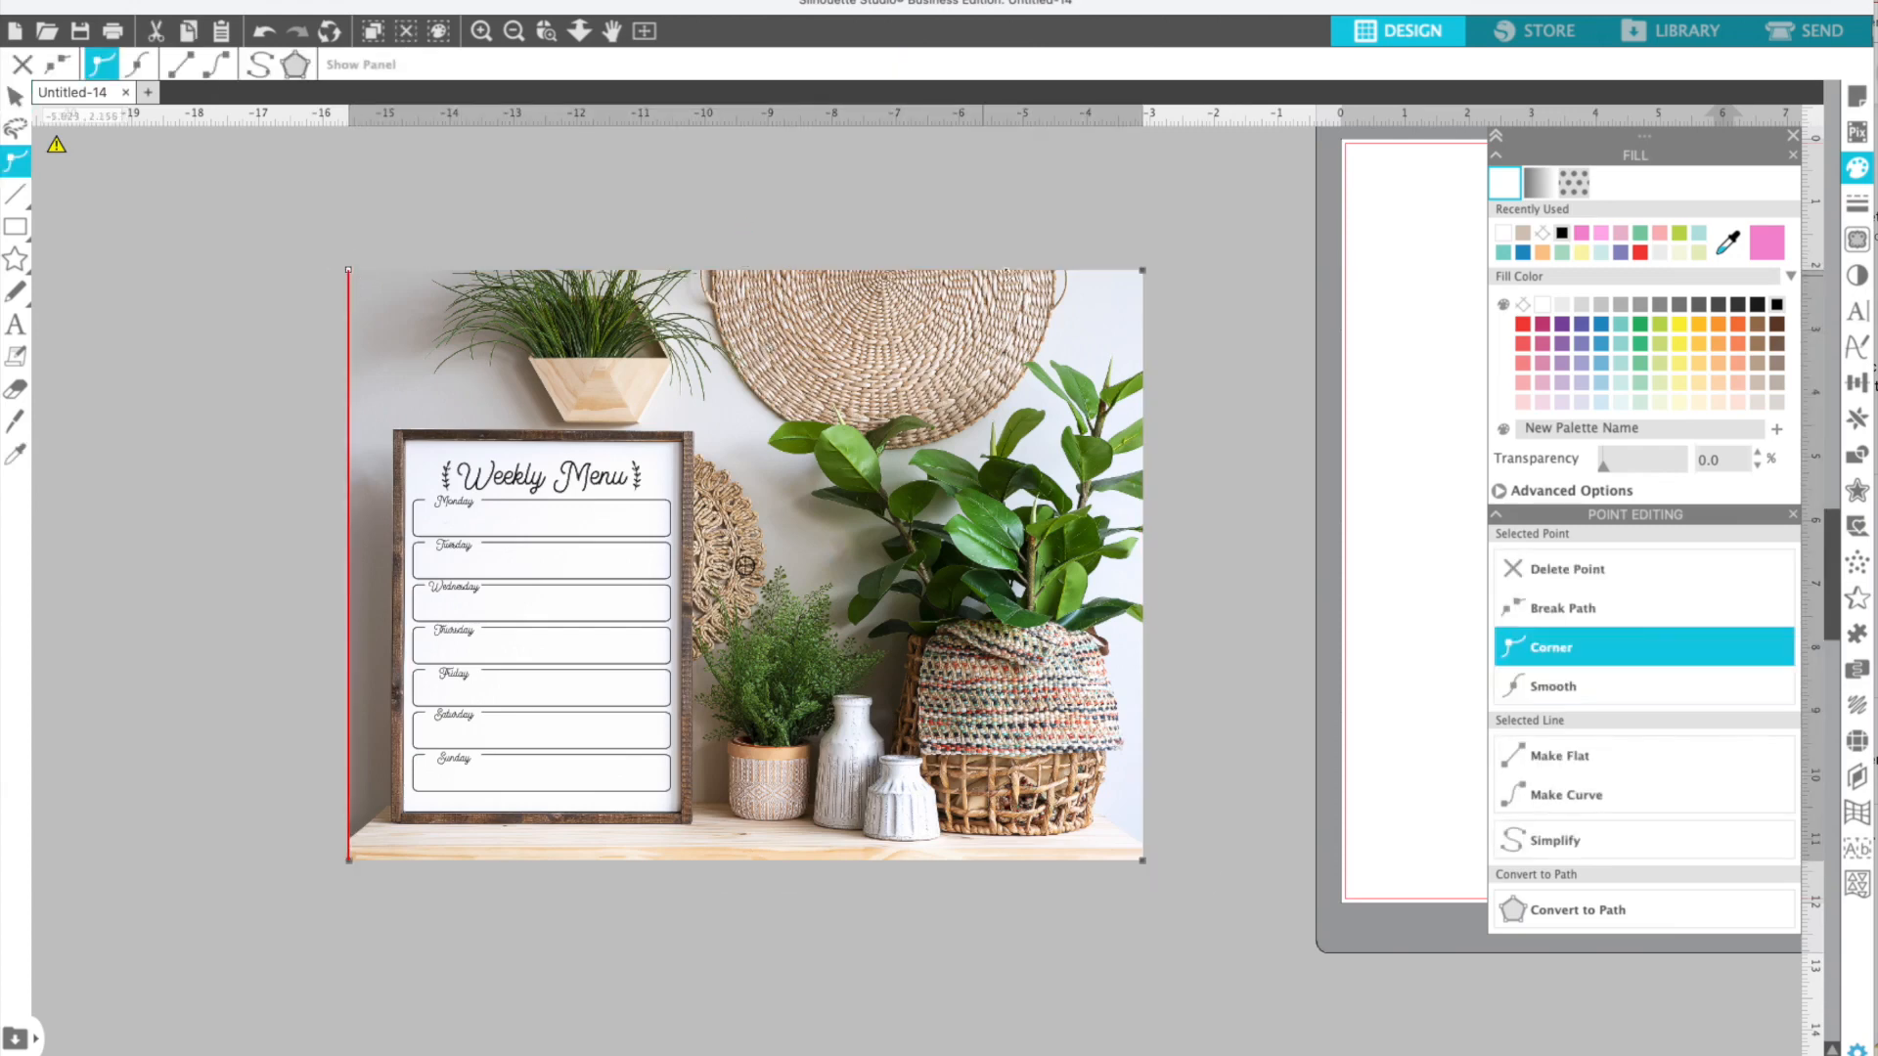
shift+click(1142, 270)
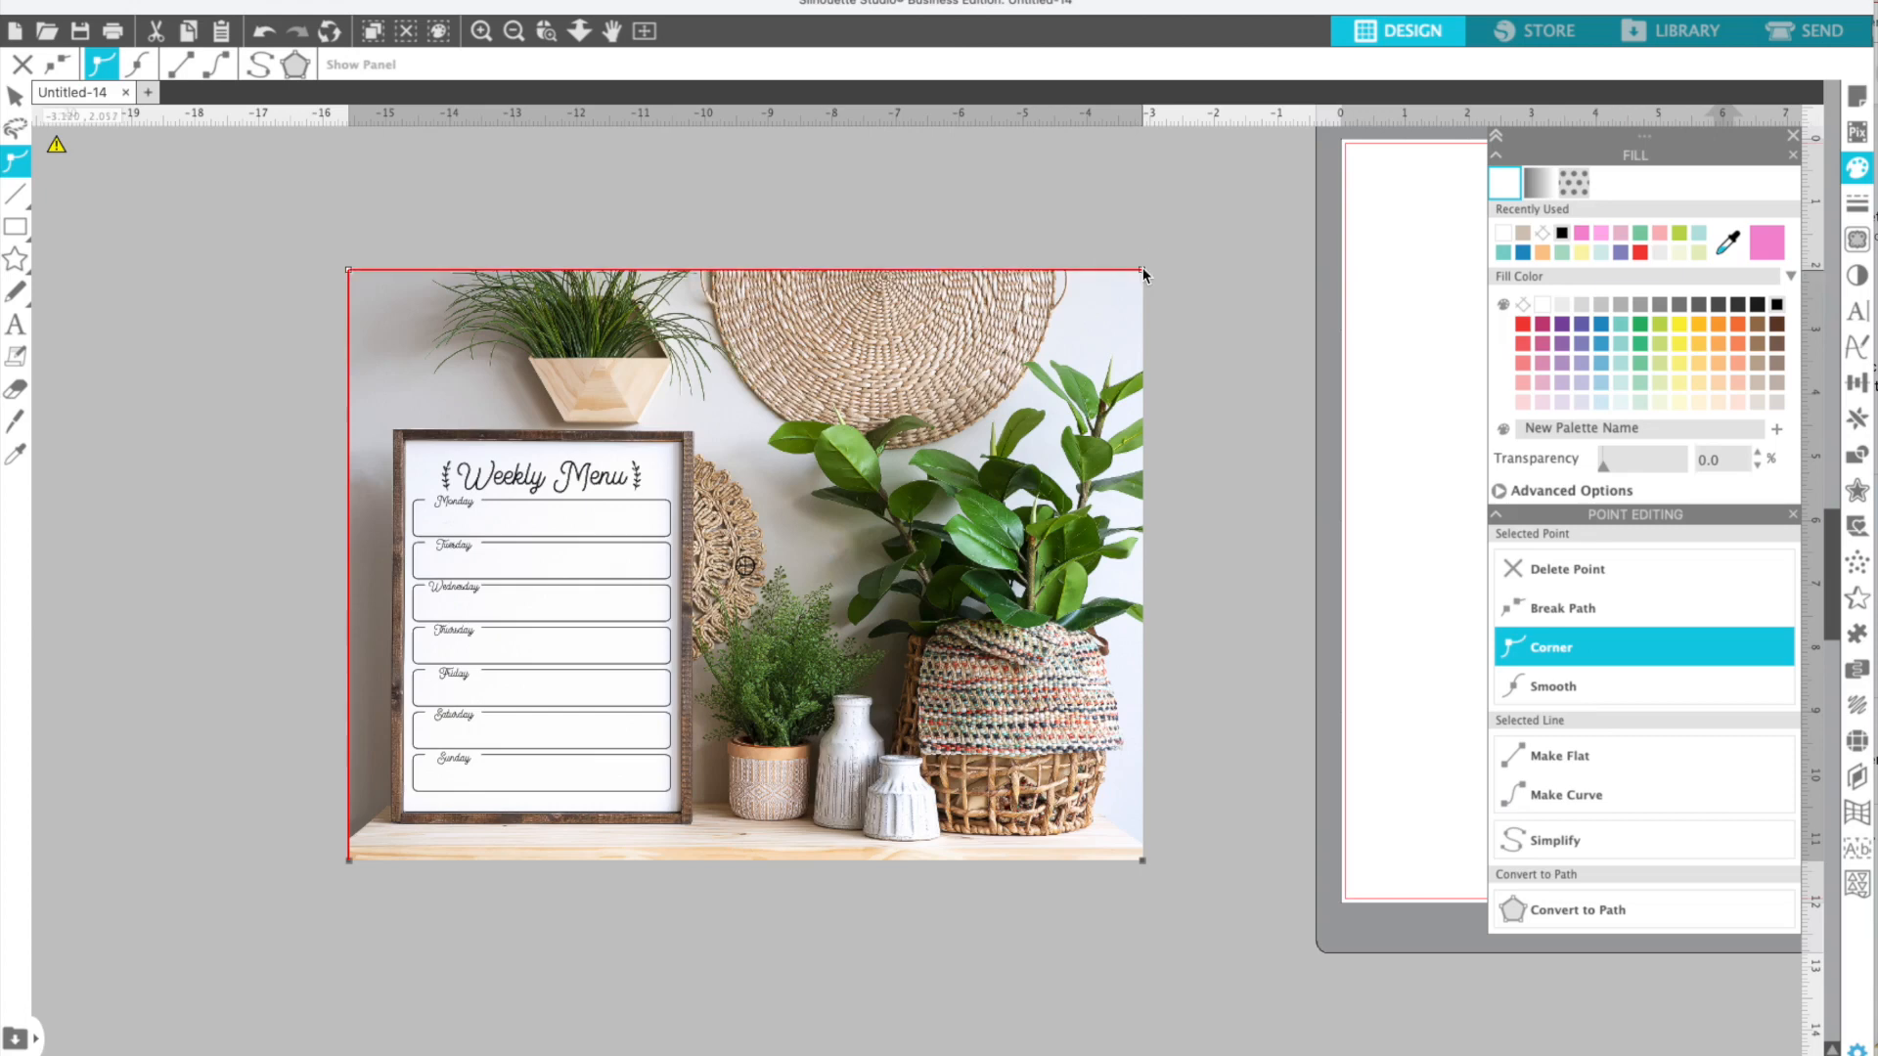
key(Down)
key(Down)
key(Down)
key(Down)
key(Down)
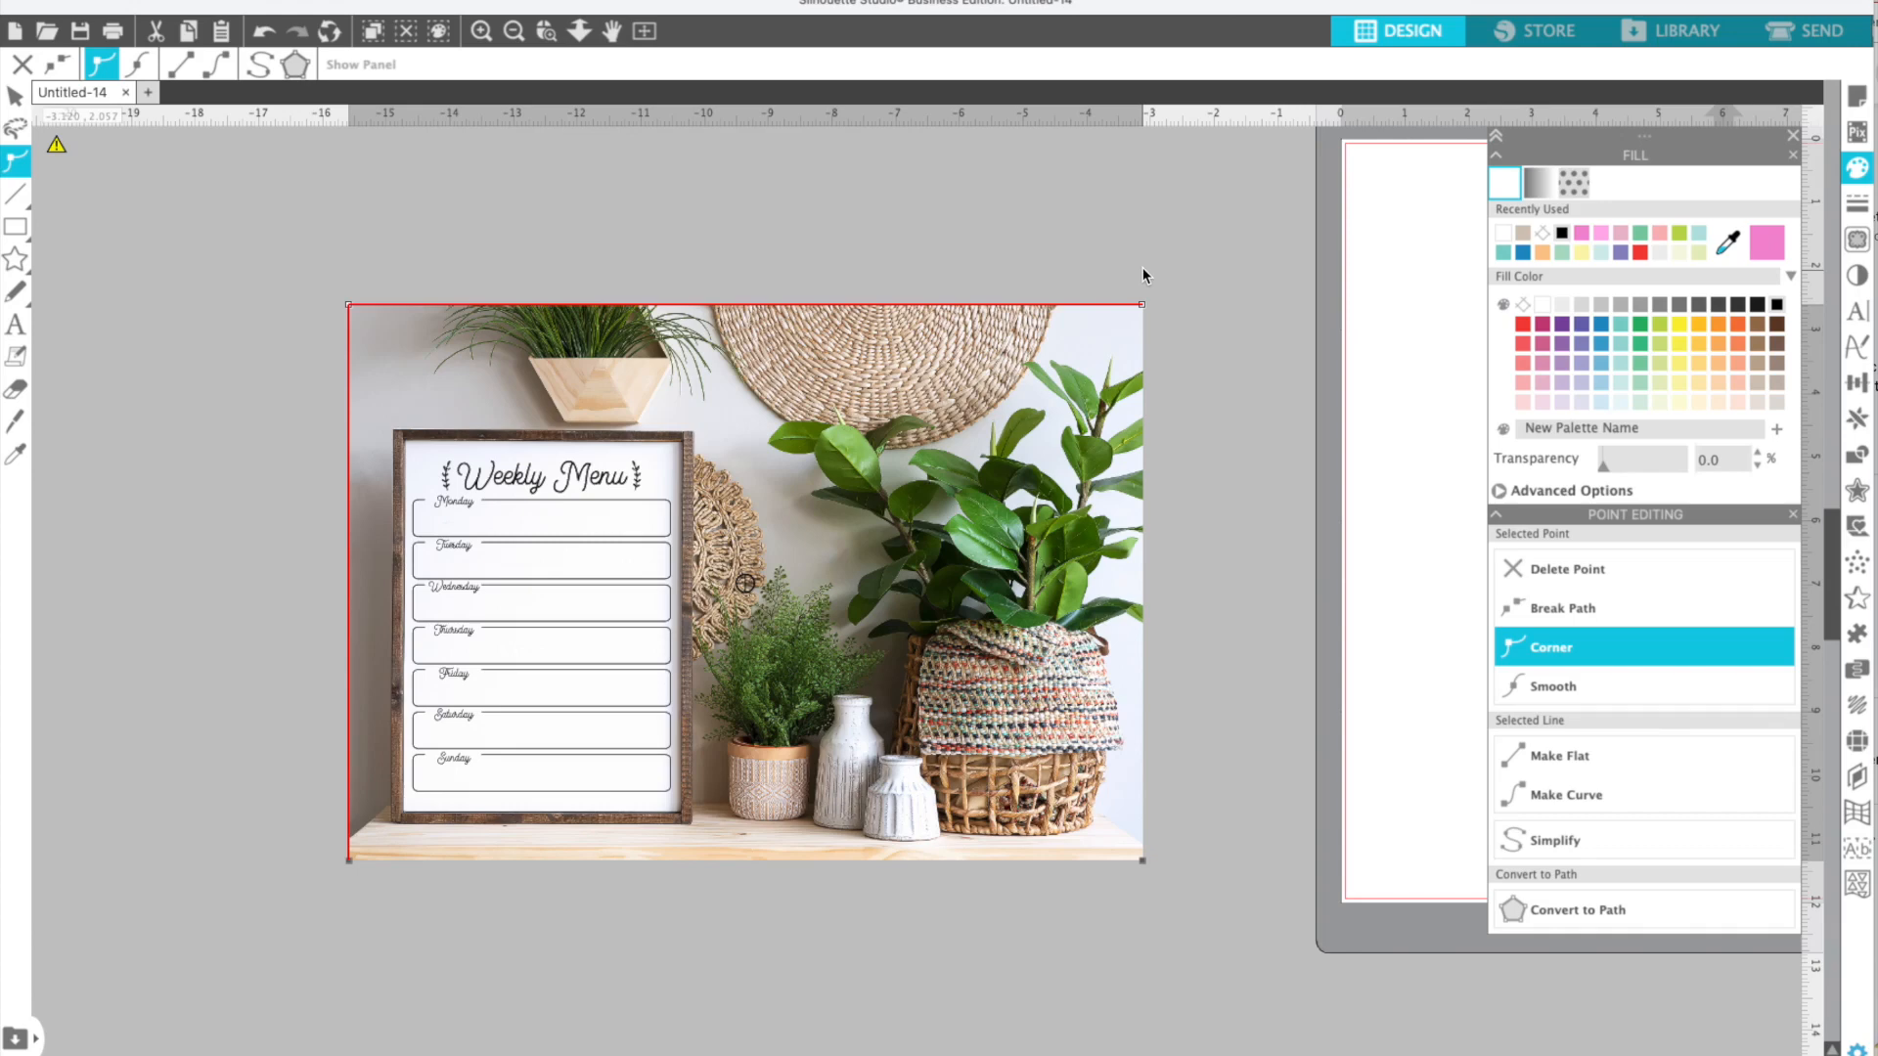
key(Up)
key(Up)
key(Up)
key(Up)
key(Up)
key(Up)
key(Up)
key(Up)
key(Up)
key(Down)
key(Down)
key(Down)
key(Down)
key(Down)
key(Down)
key(Down)
key(Down)
key(Down)
key(Down)
key(Down)
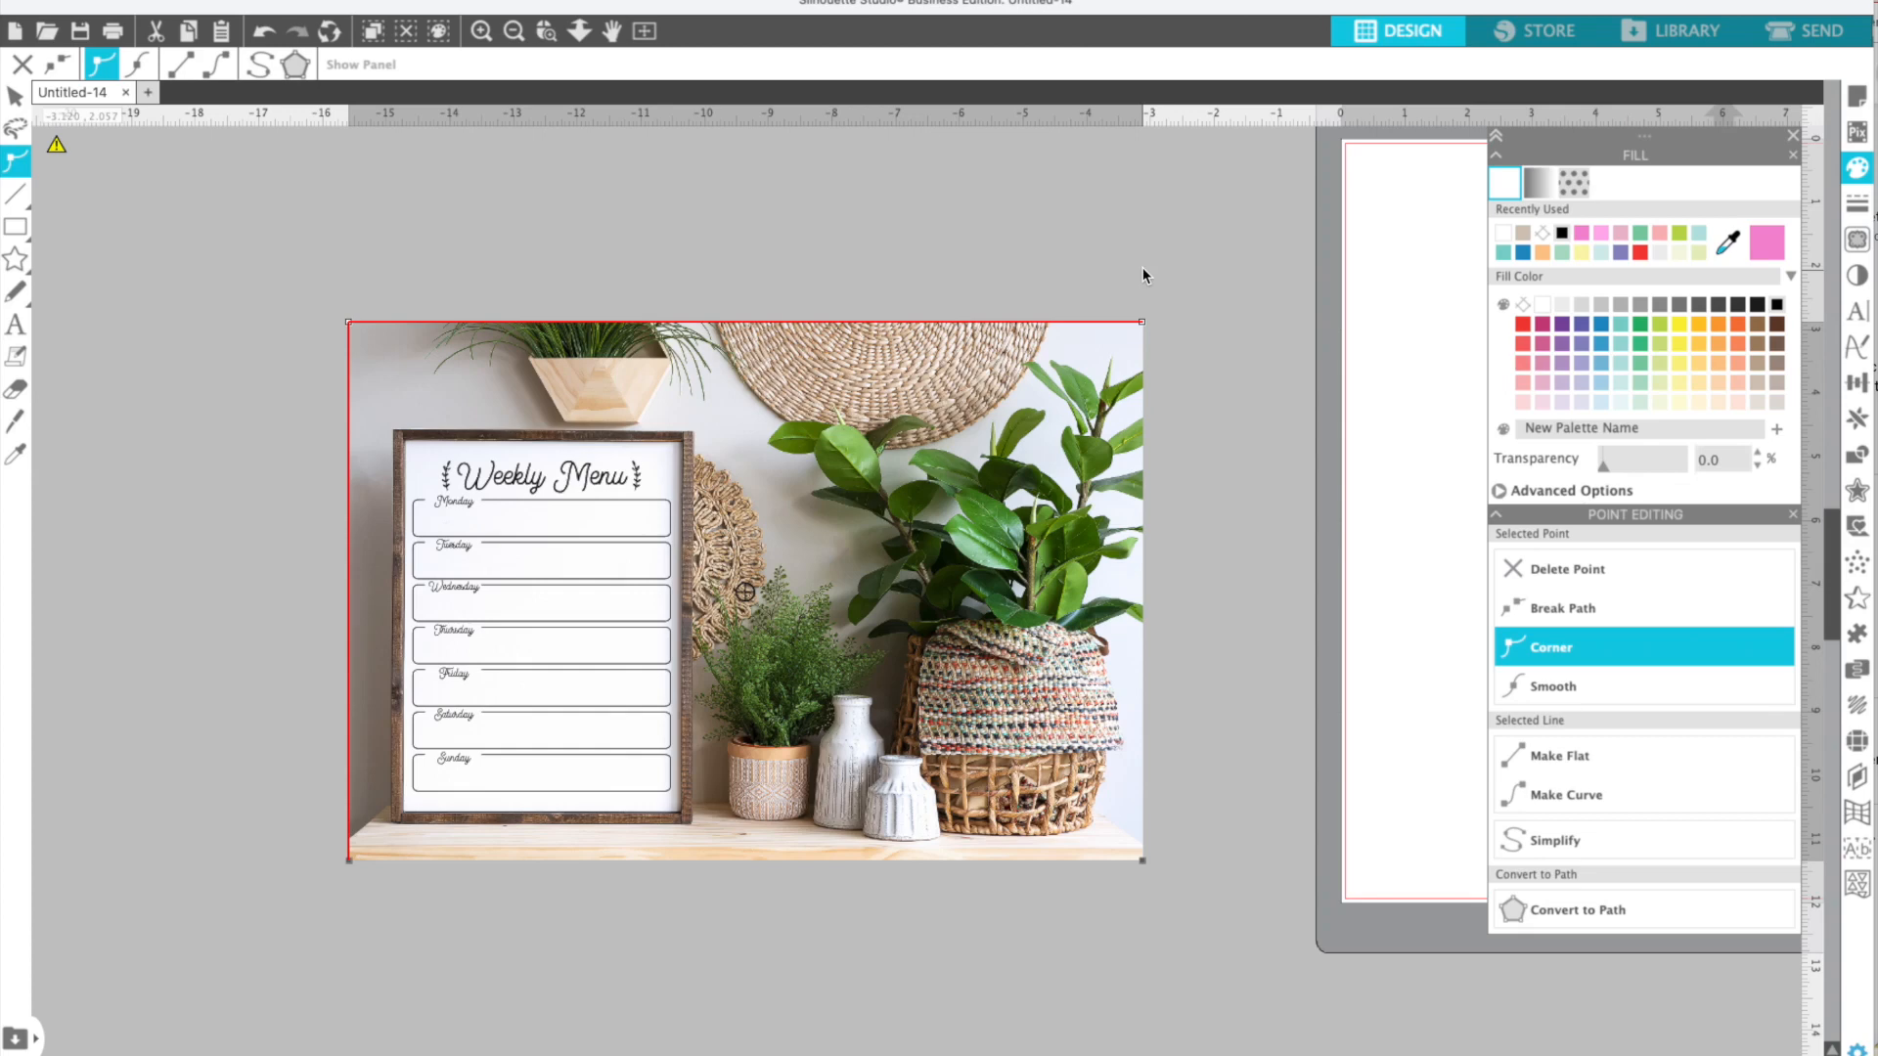
key(Up)
click(1171, 509)
- Pull the photo's right edge further inward with a large and a small nudge
click(1113, 501)
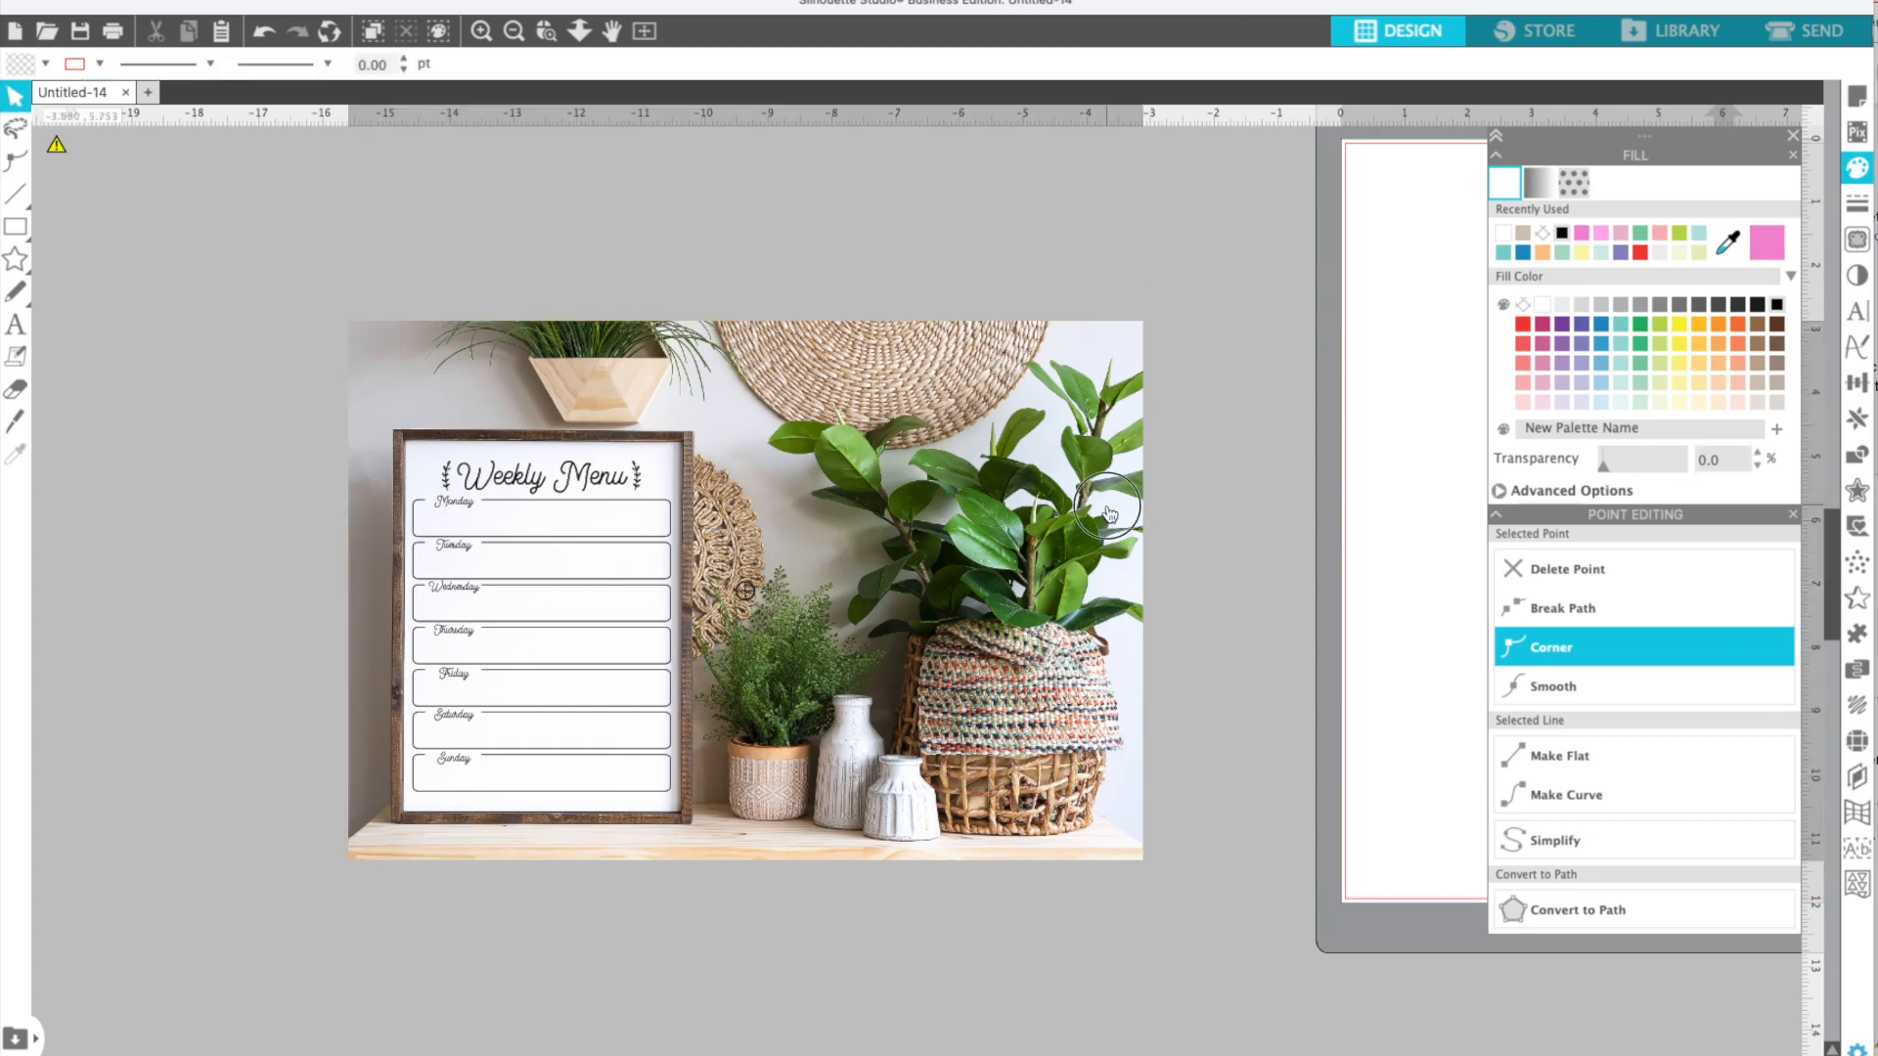
double_click(1146, 377)
click(1137, 321)
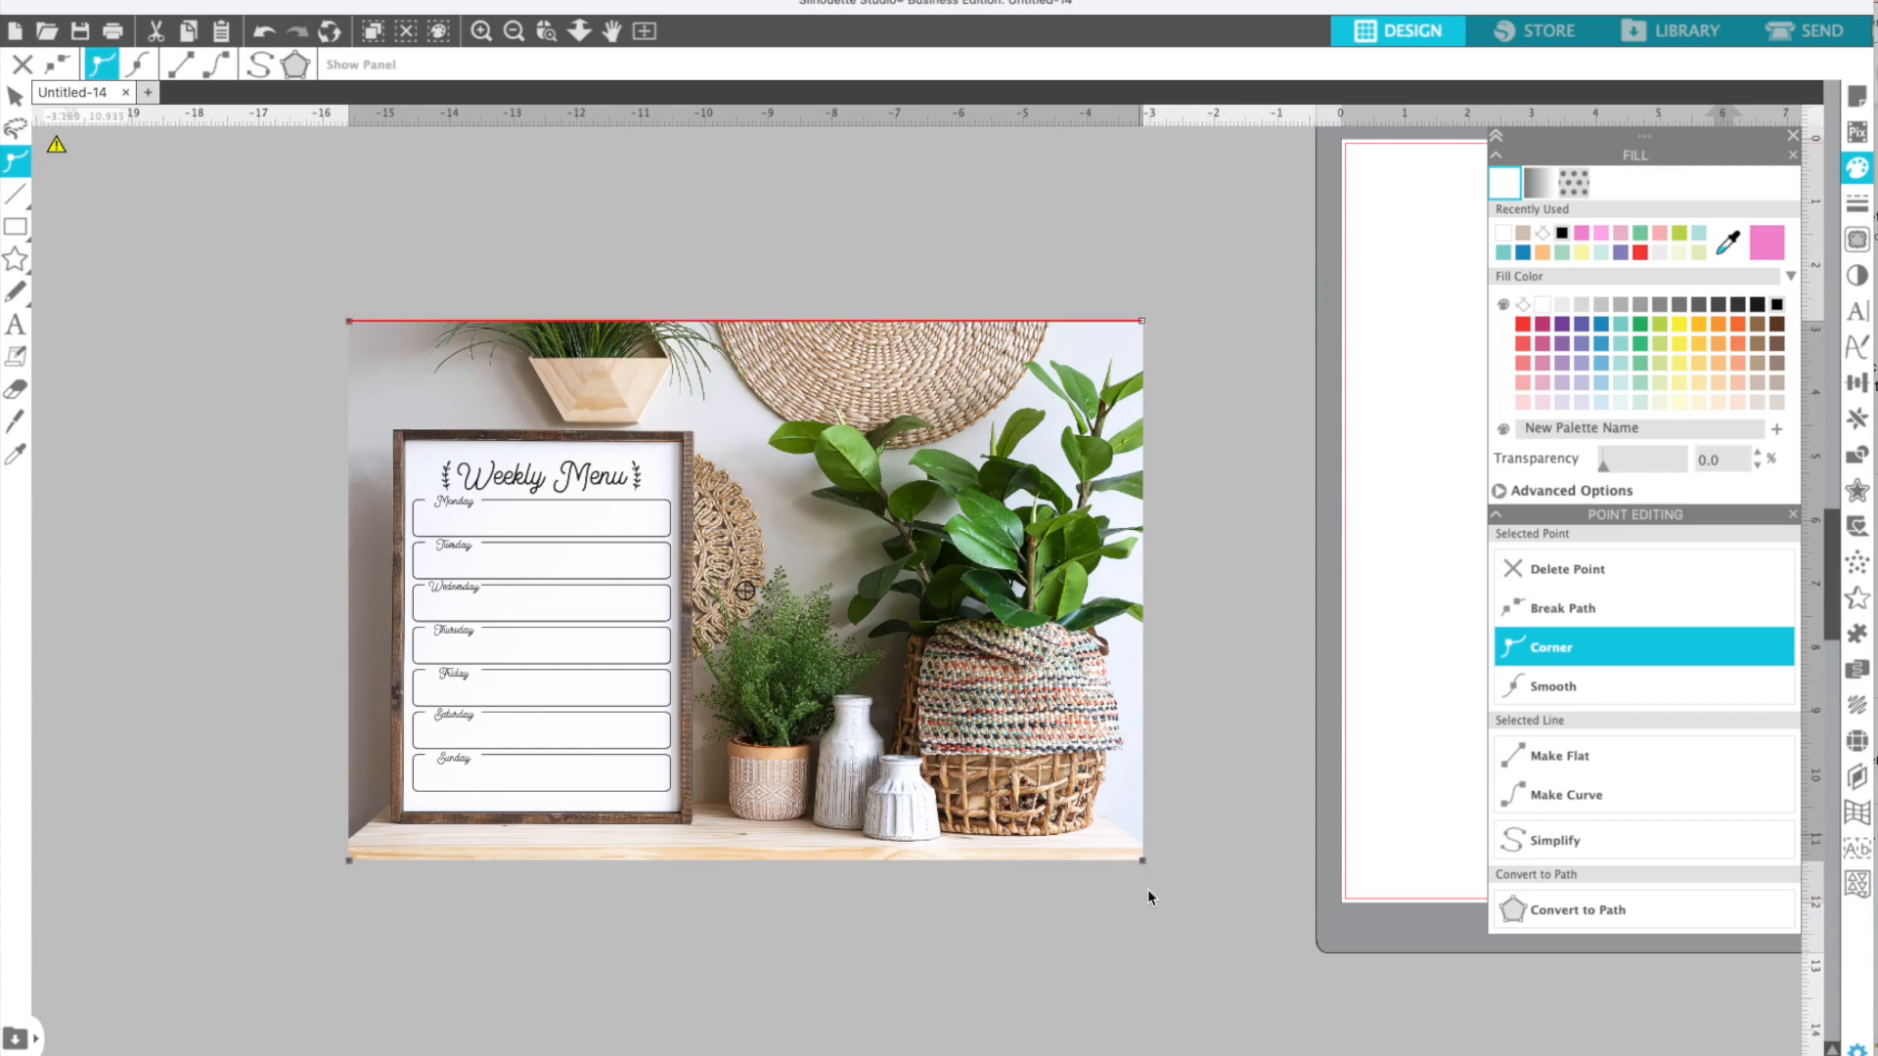
shift+click(1144, 861)
key(shift+Left)
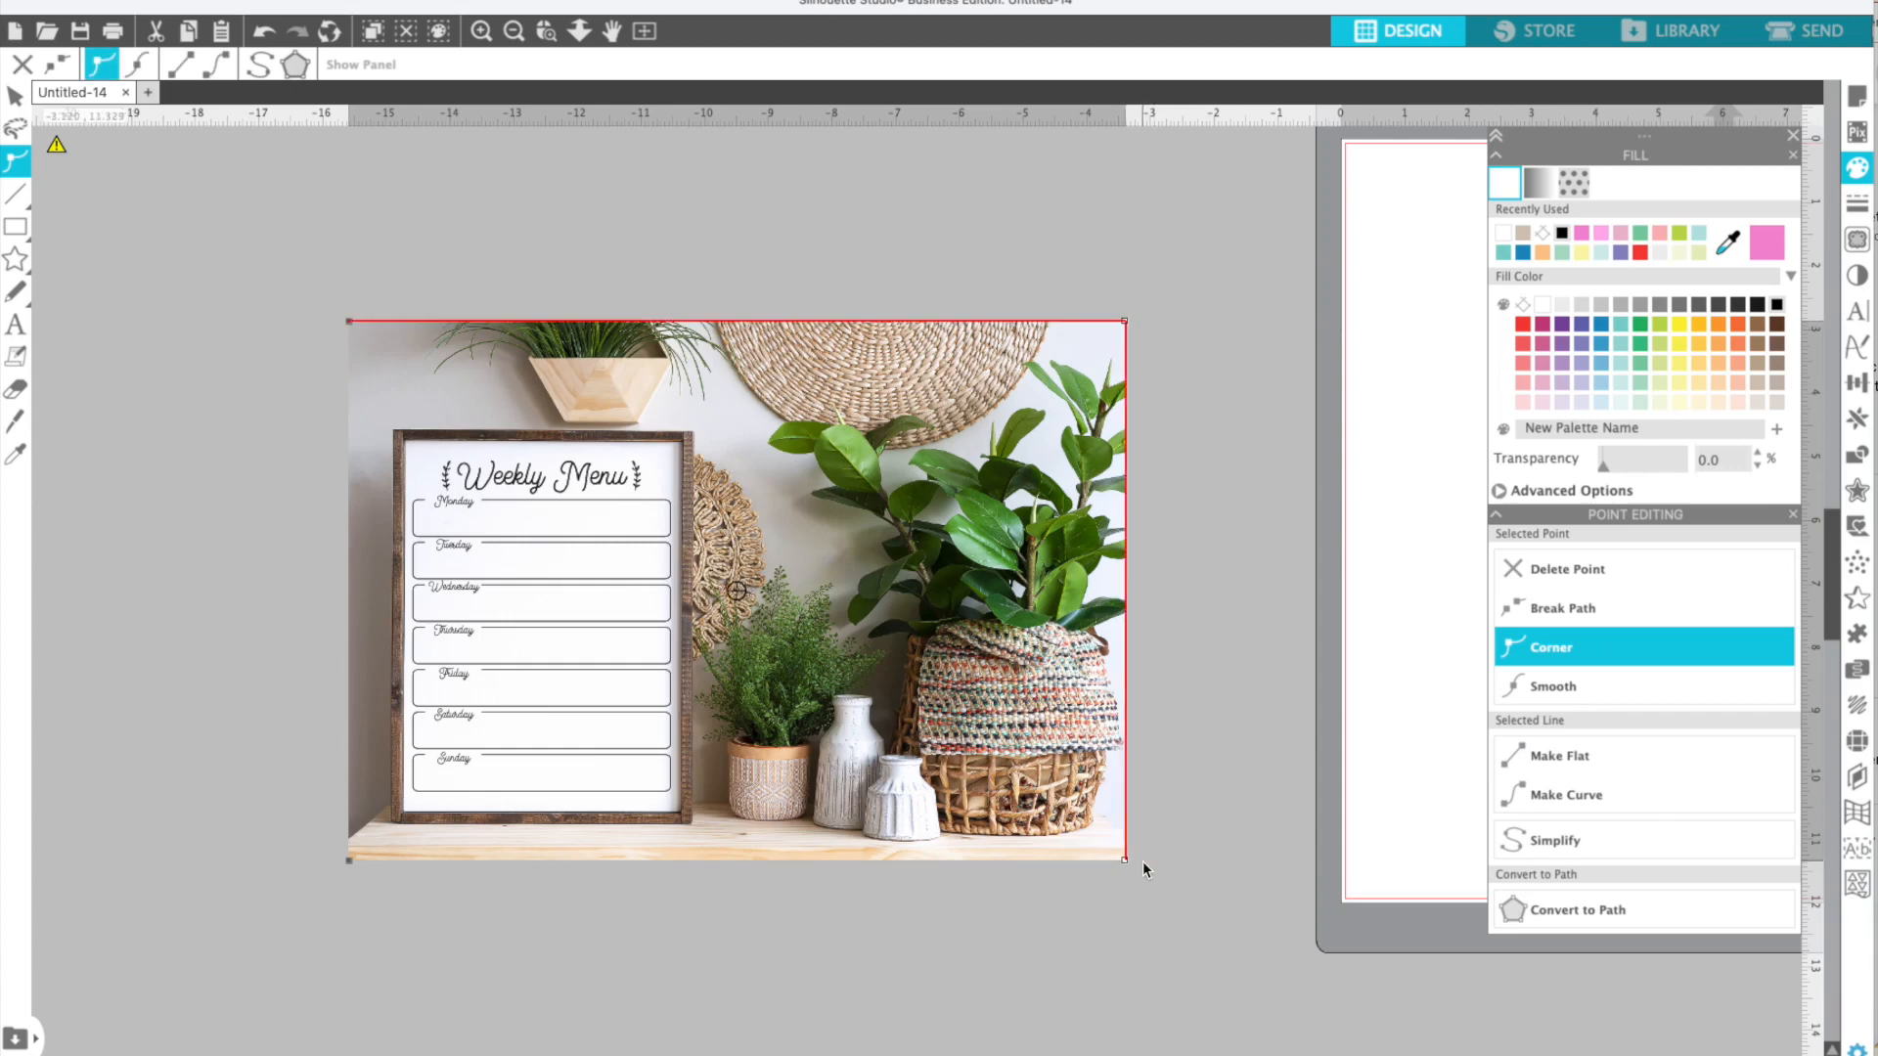
key(Left)
key(Left)
key(Left)
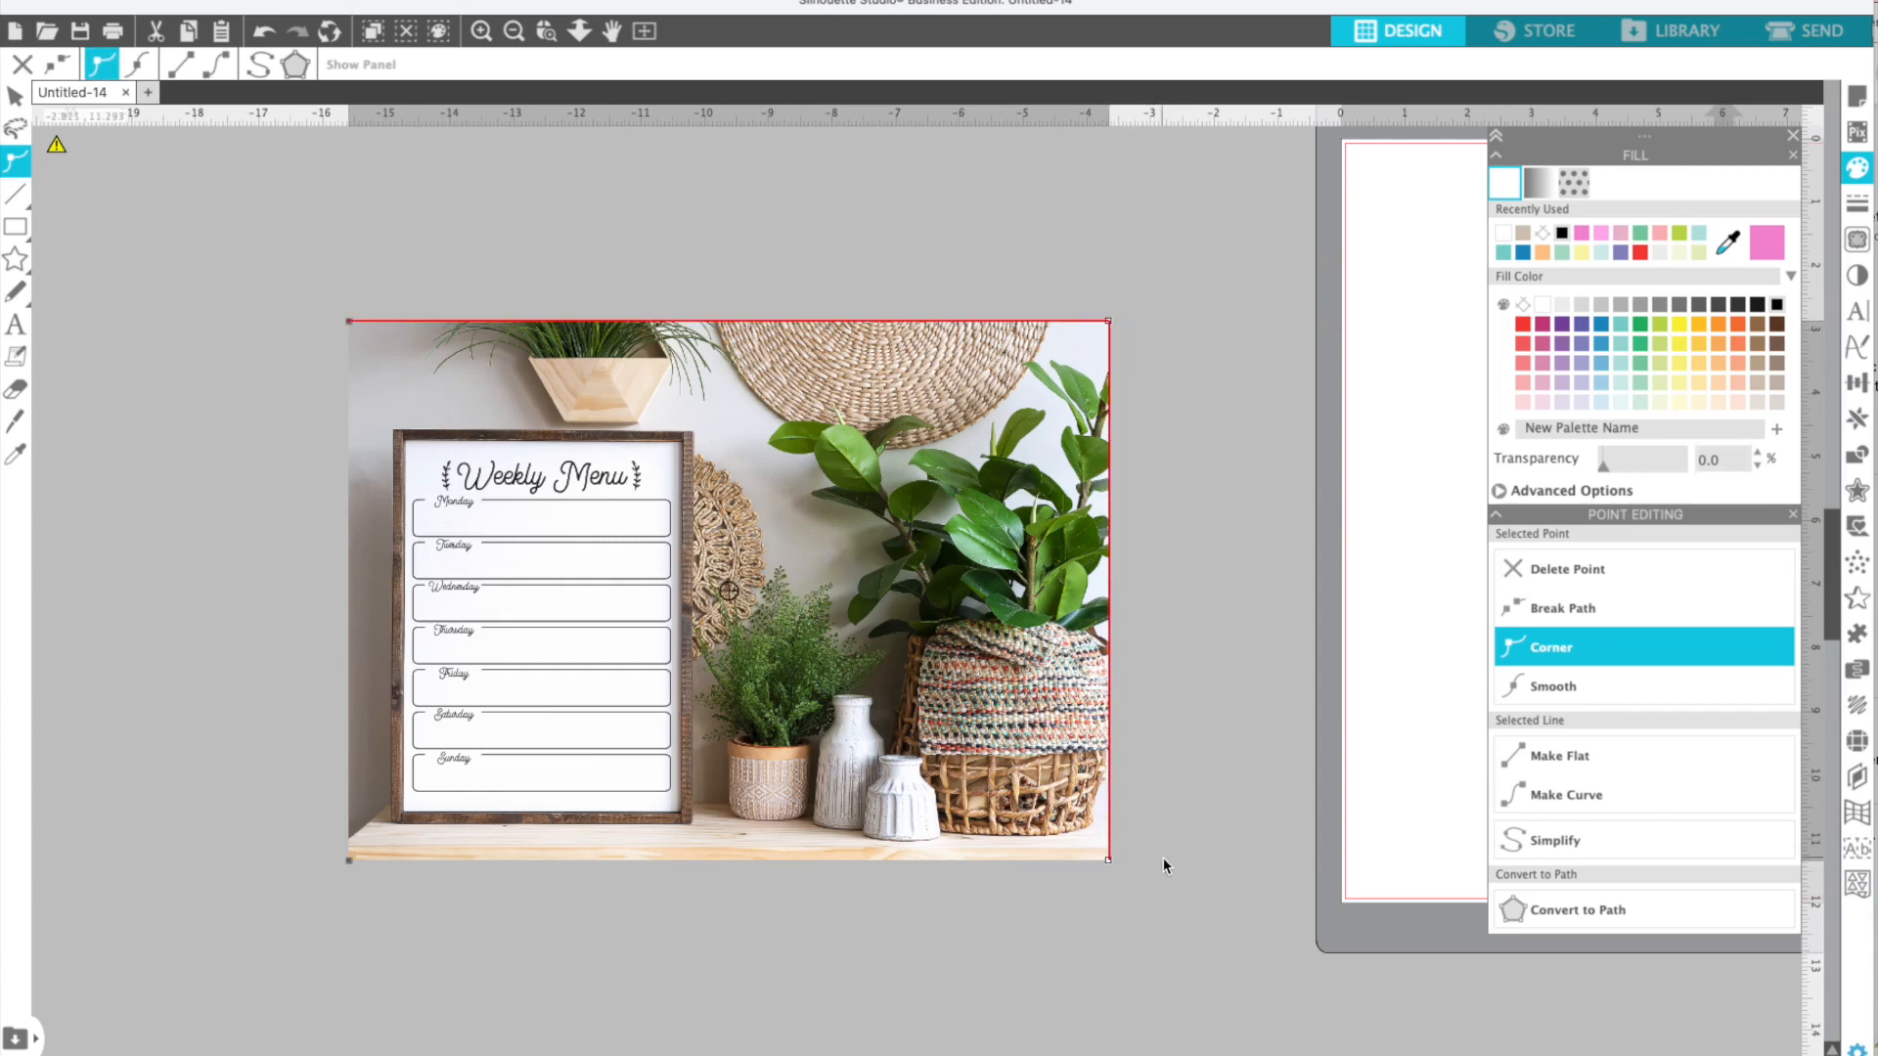
click(1163, 860)
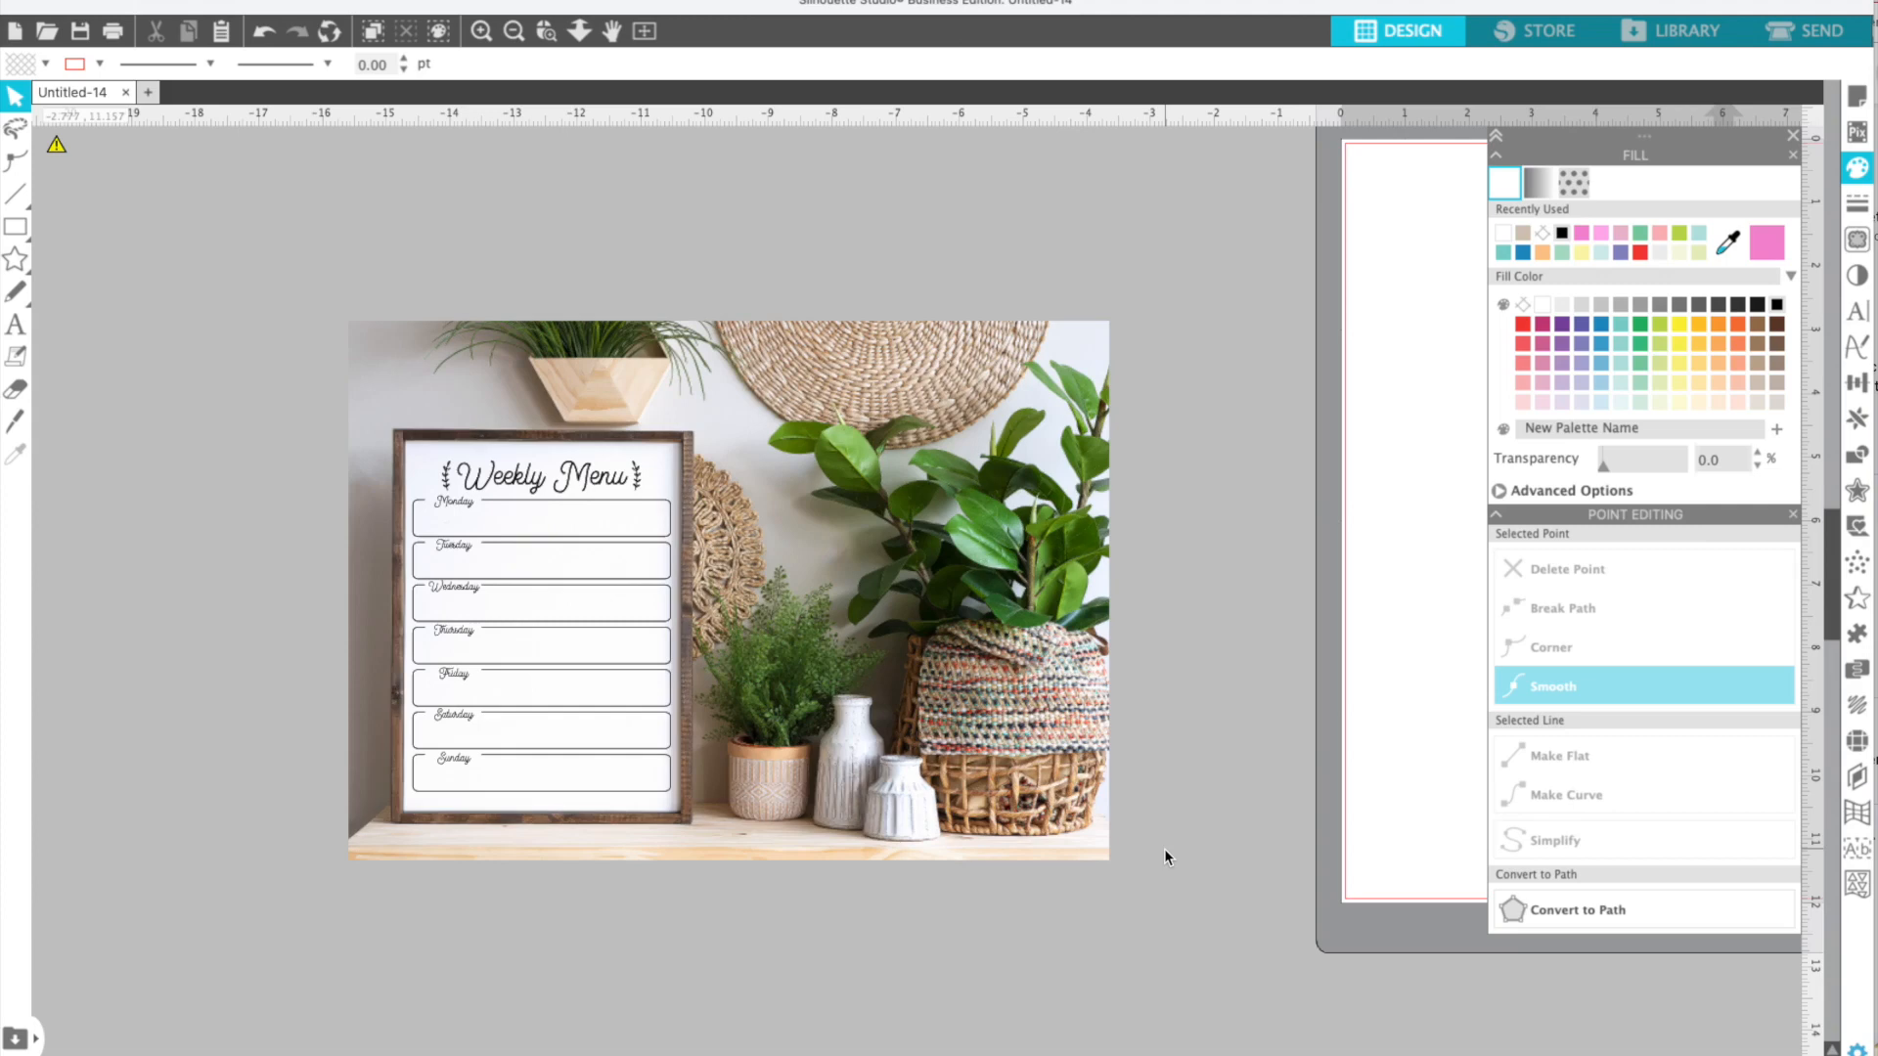
- Screenshot the area from the photo's top-left to bottom-right corner with Cmd+Shift+4
key(super+shift+4)
drag(353, 327, 1110, 861)
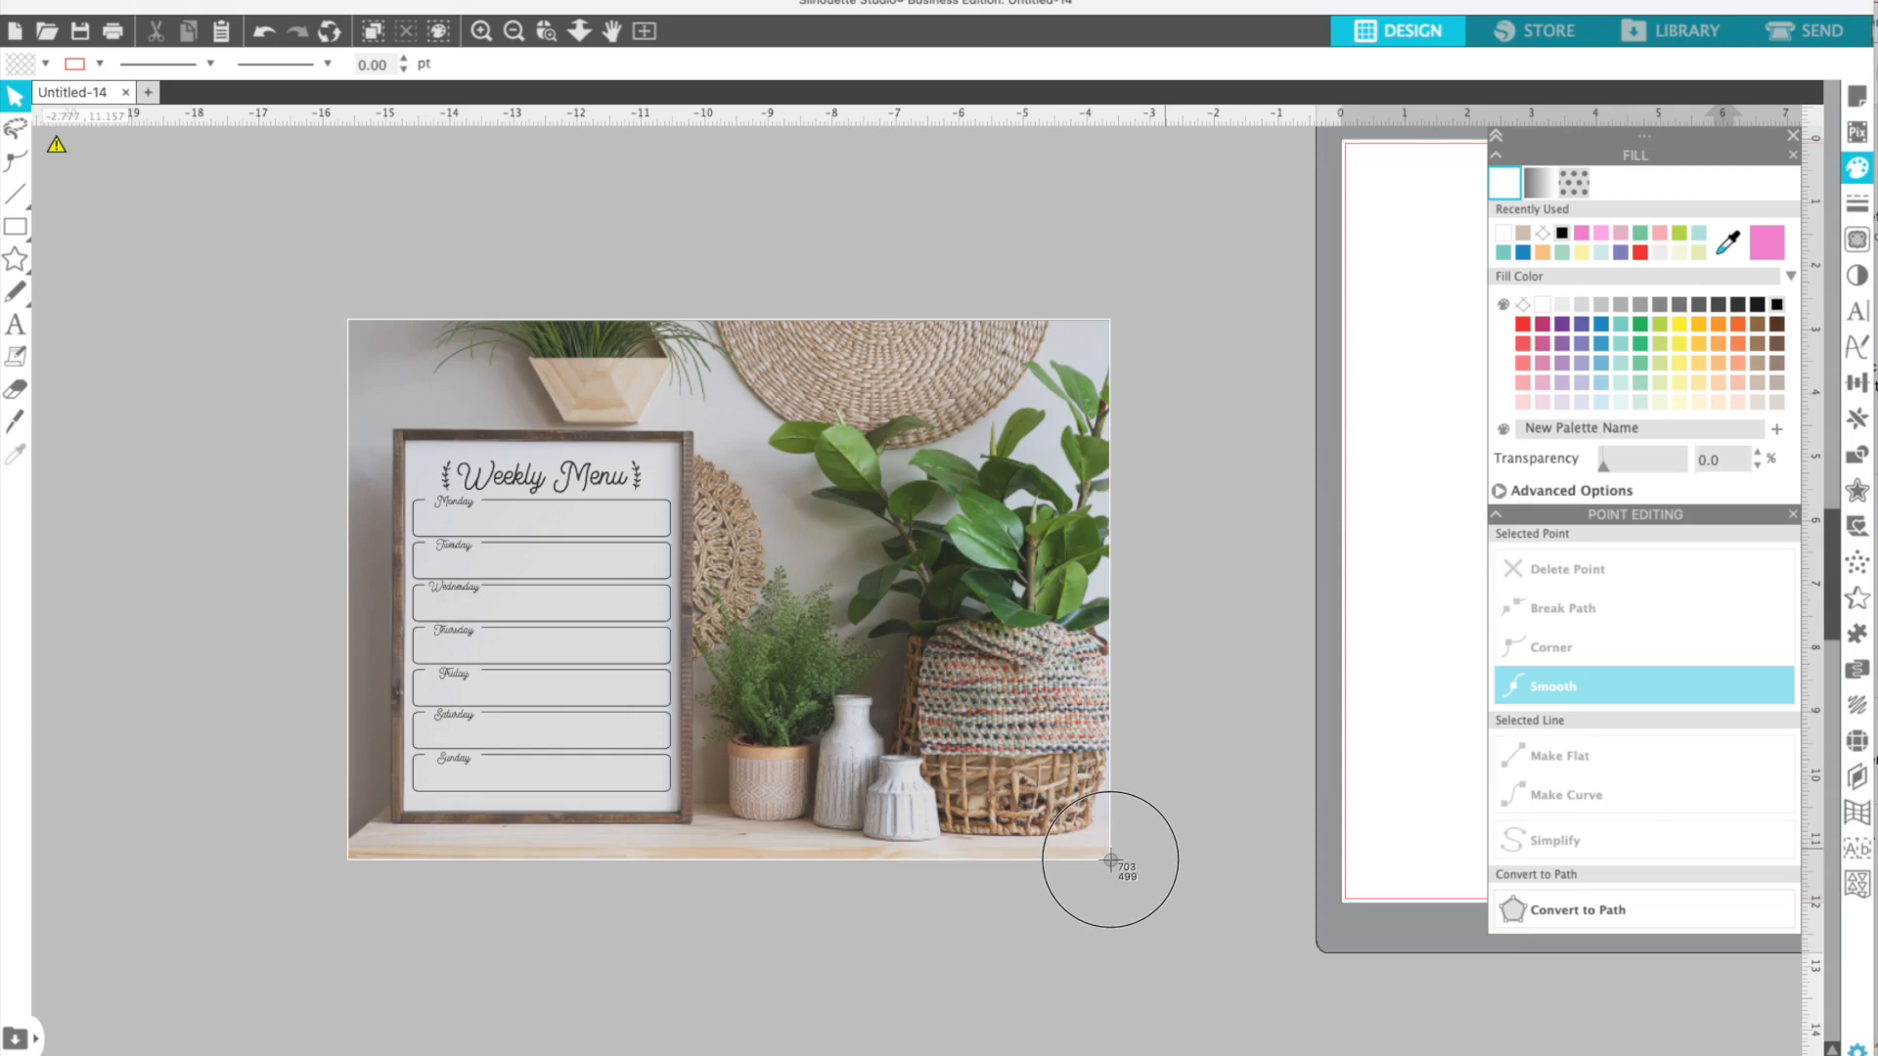
drag(1110, 861, 1110, 861)
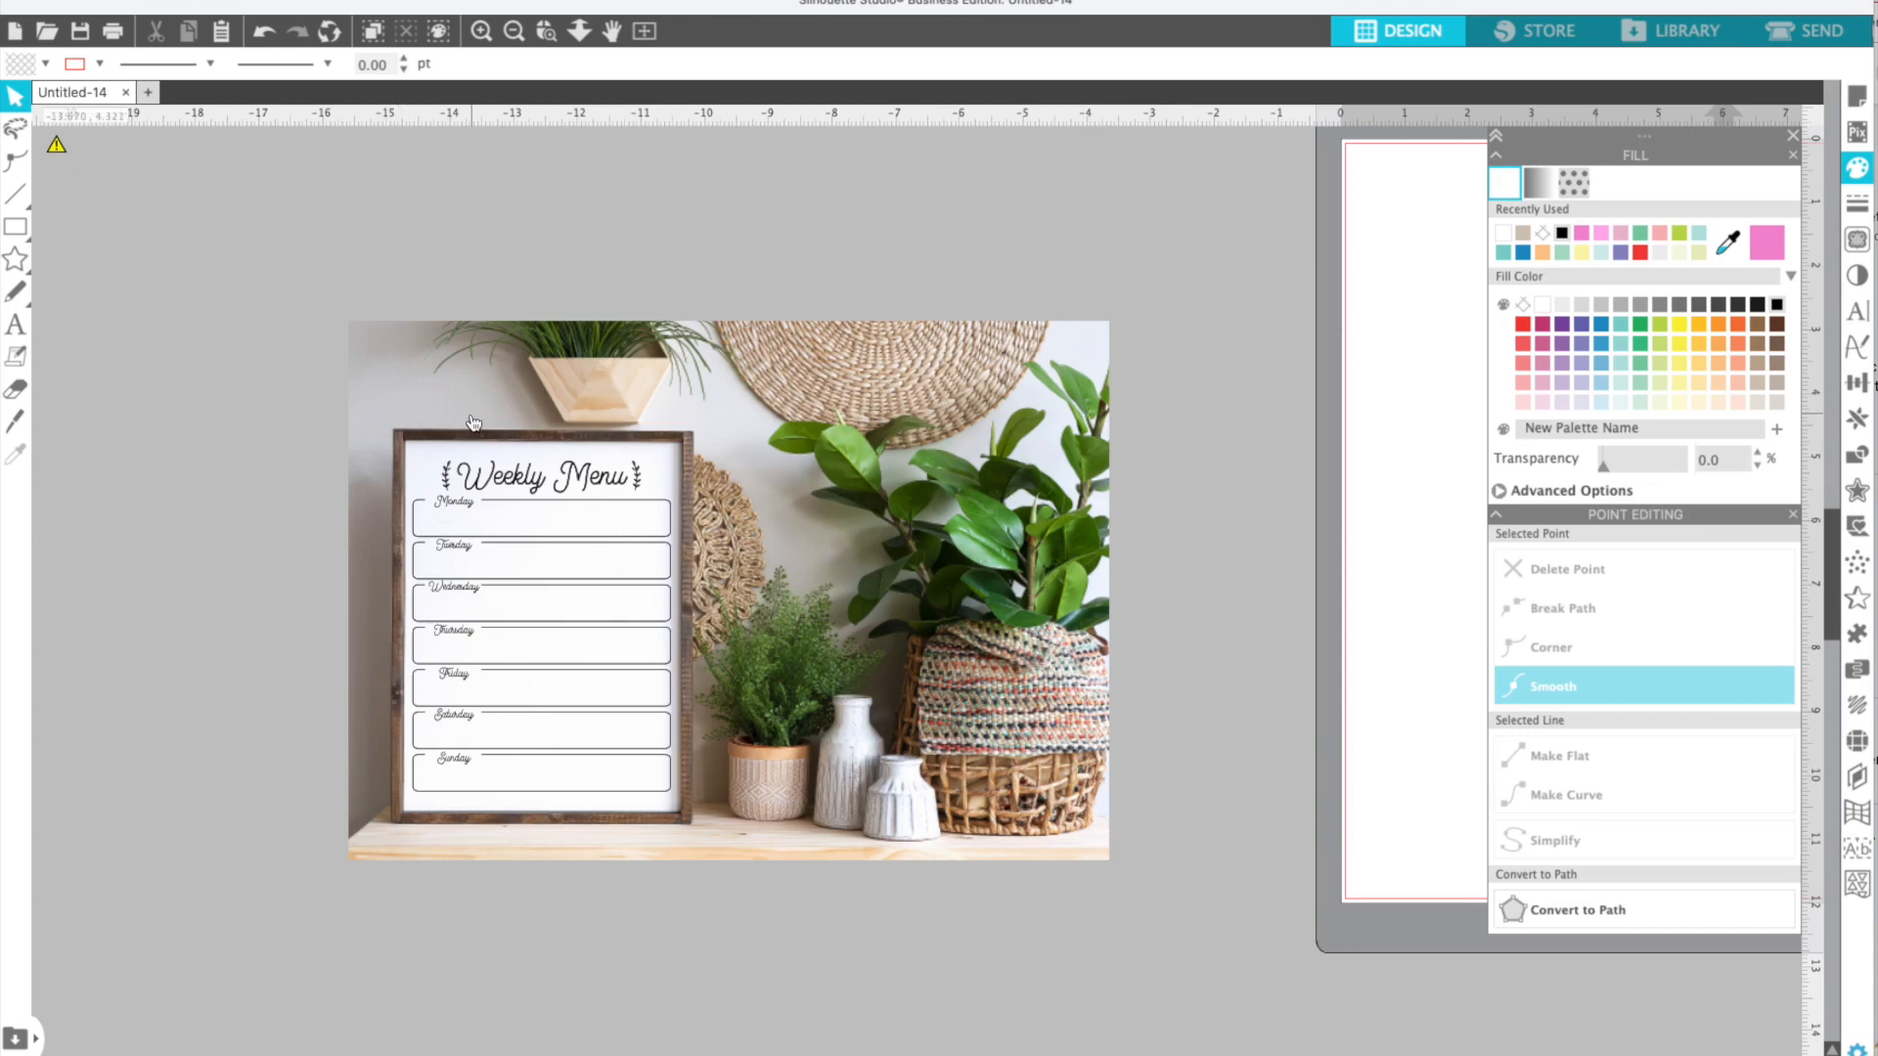
click(436, 1055)
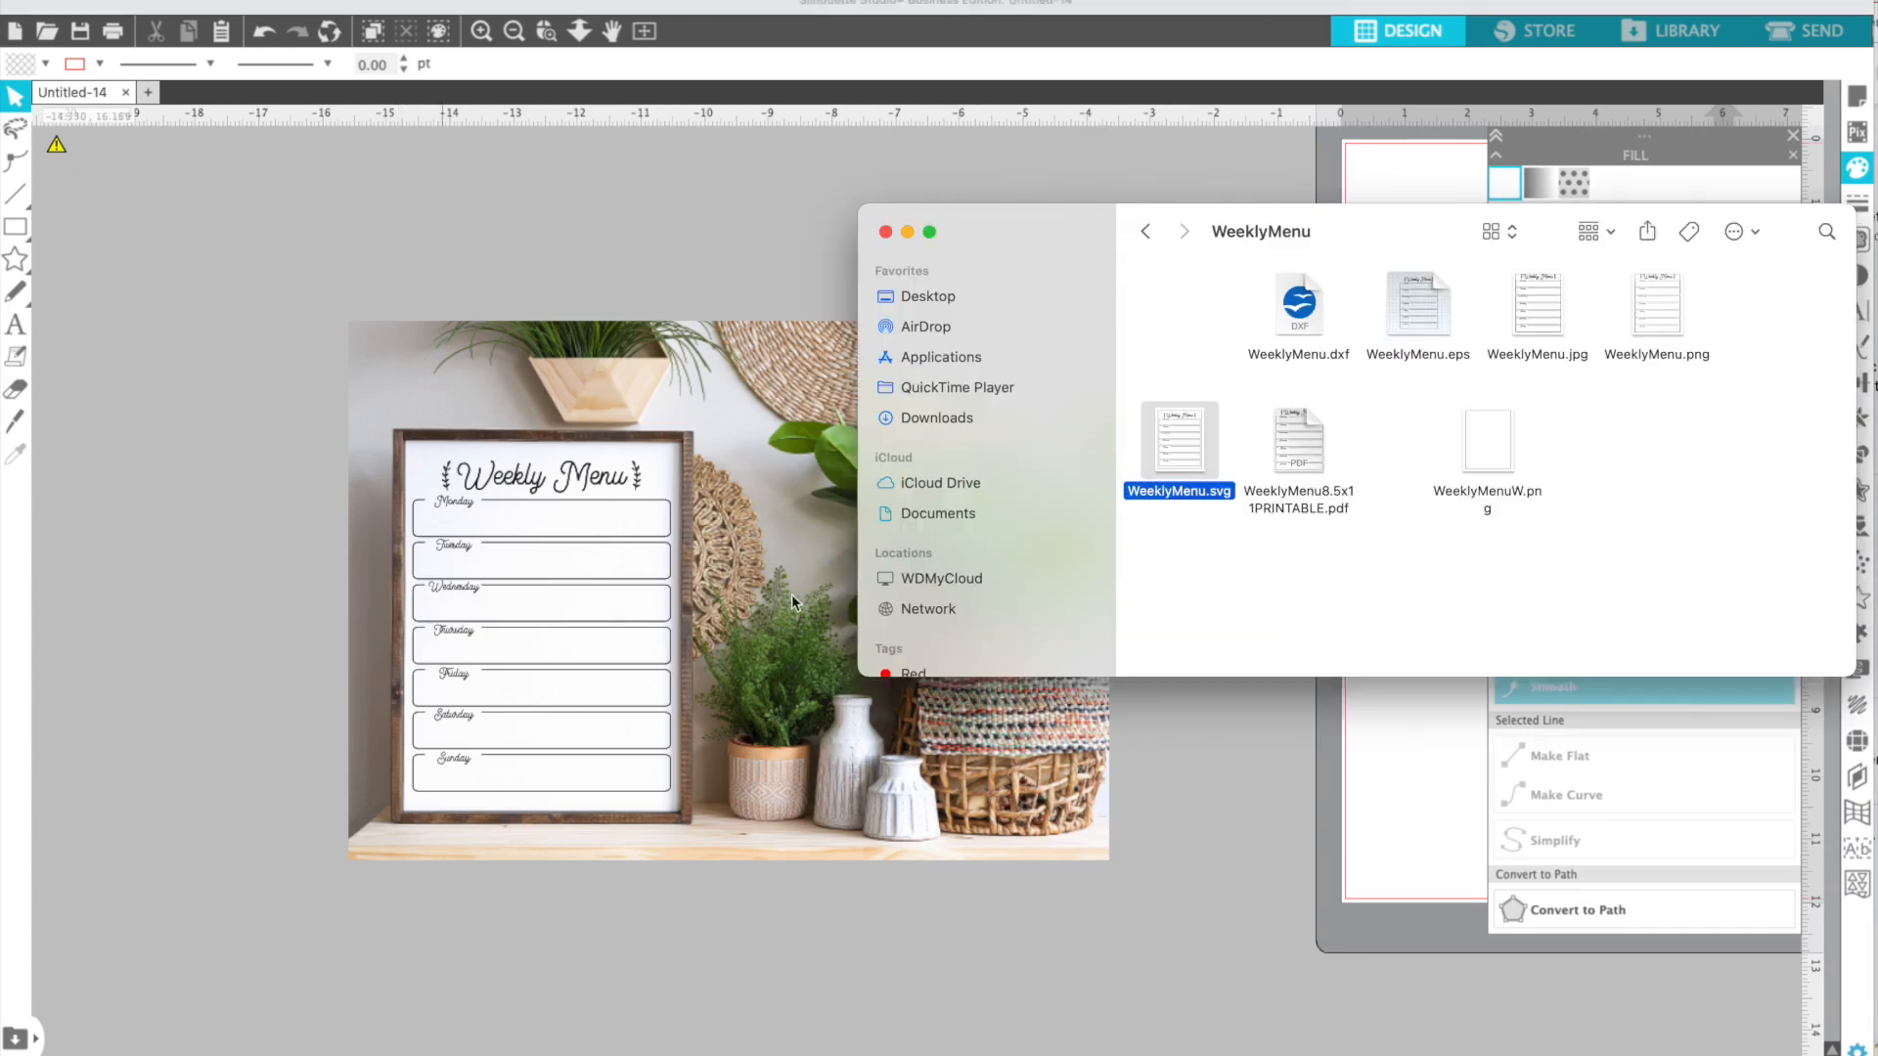
click(935, 296)
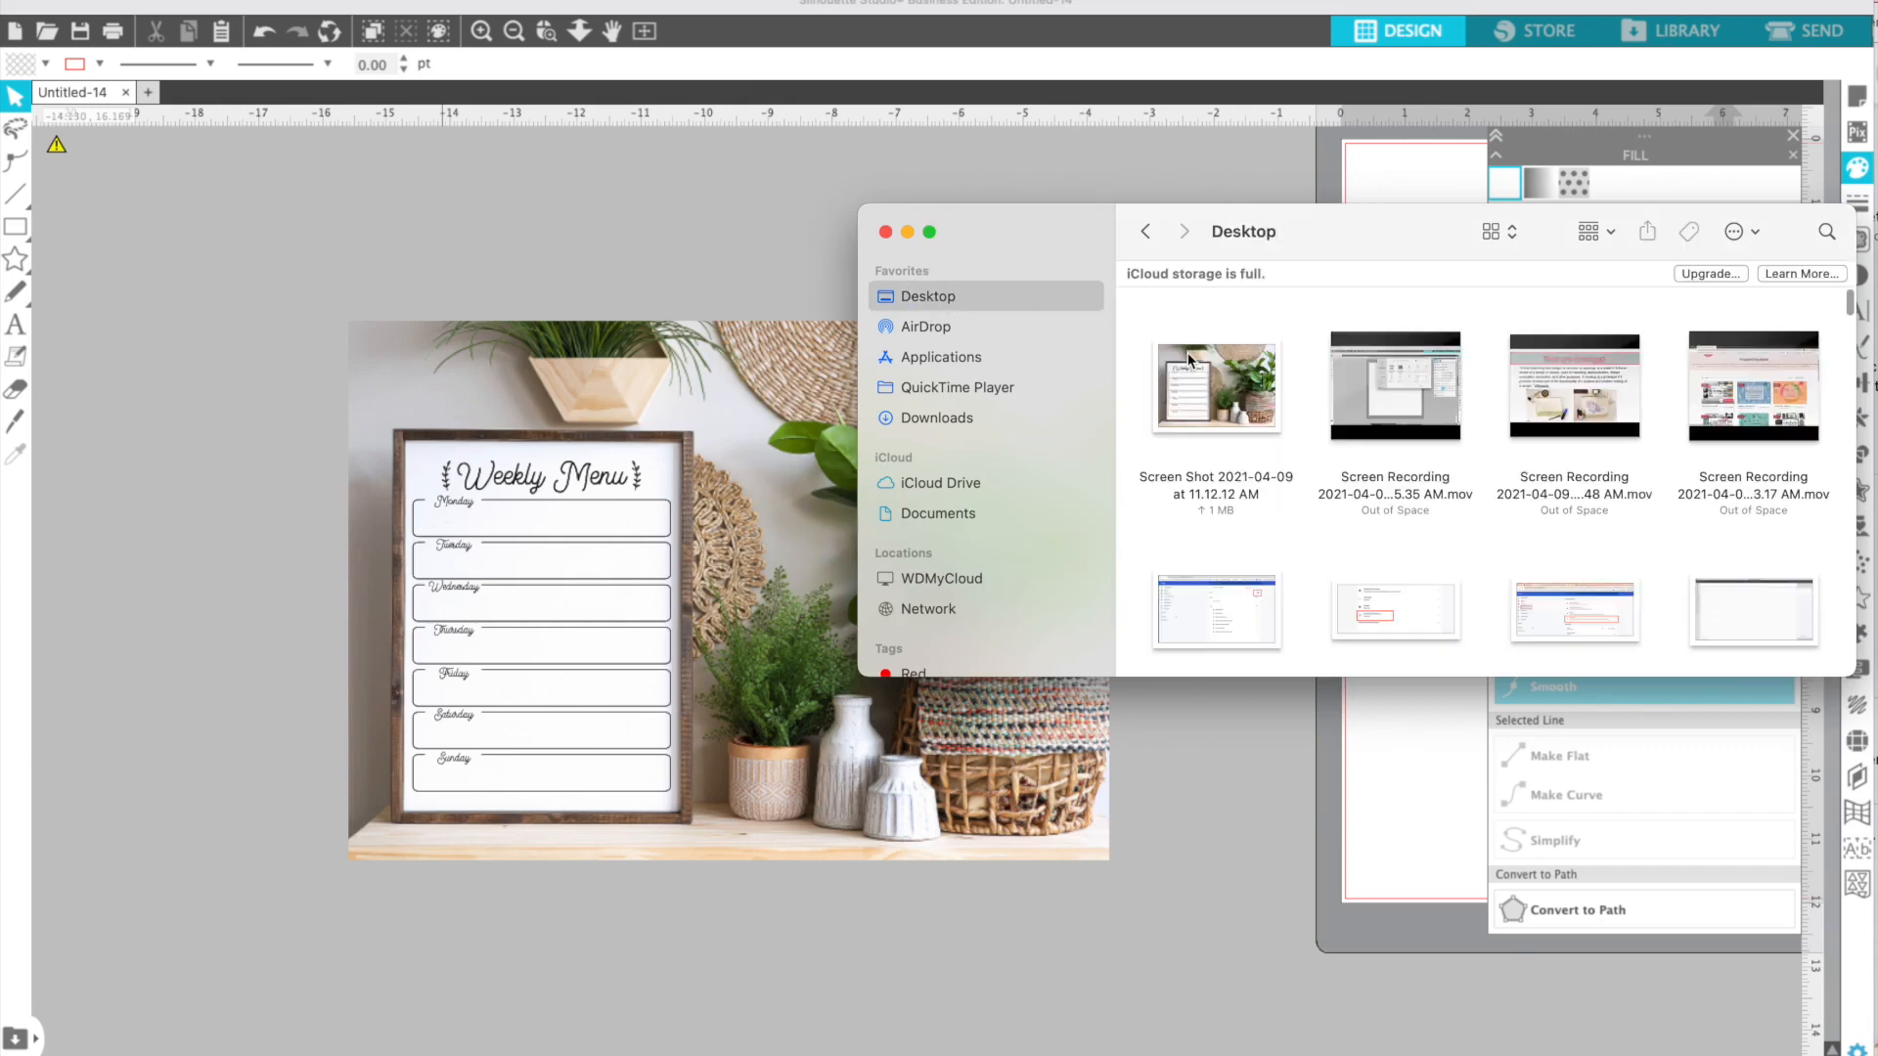
click(1193, 396)
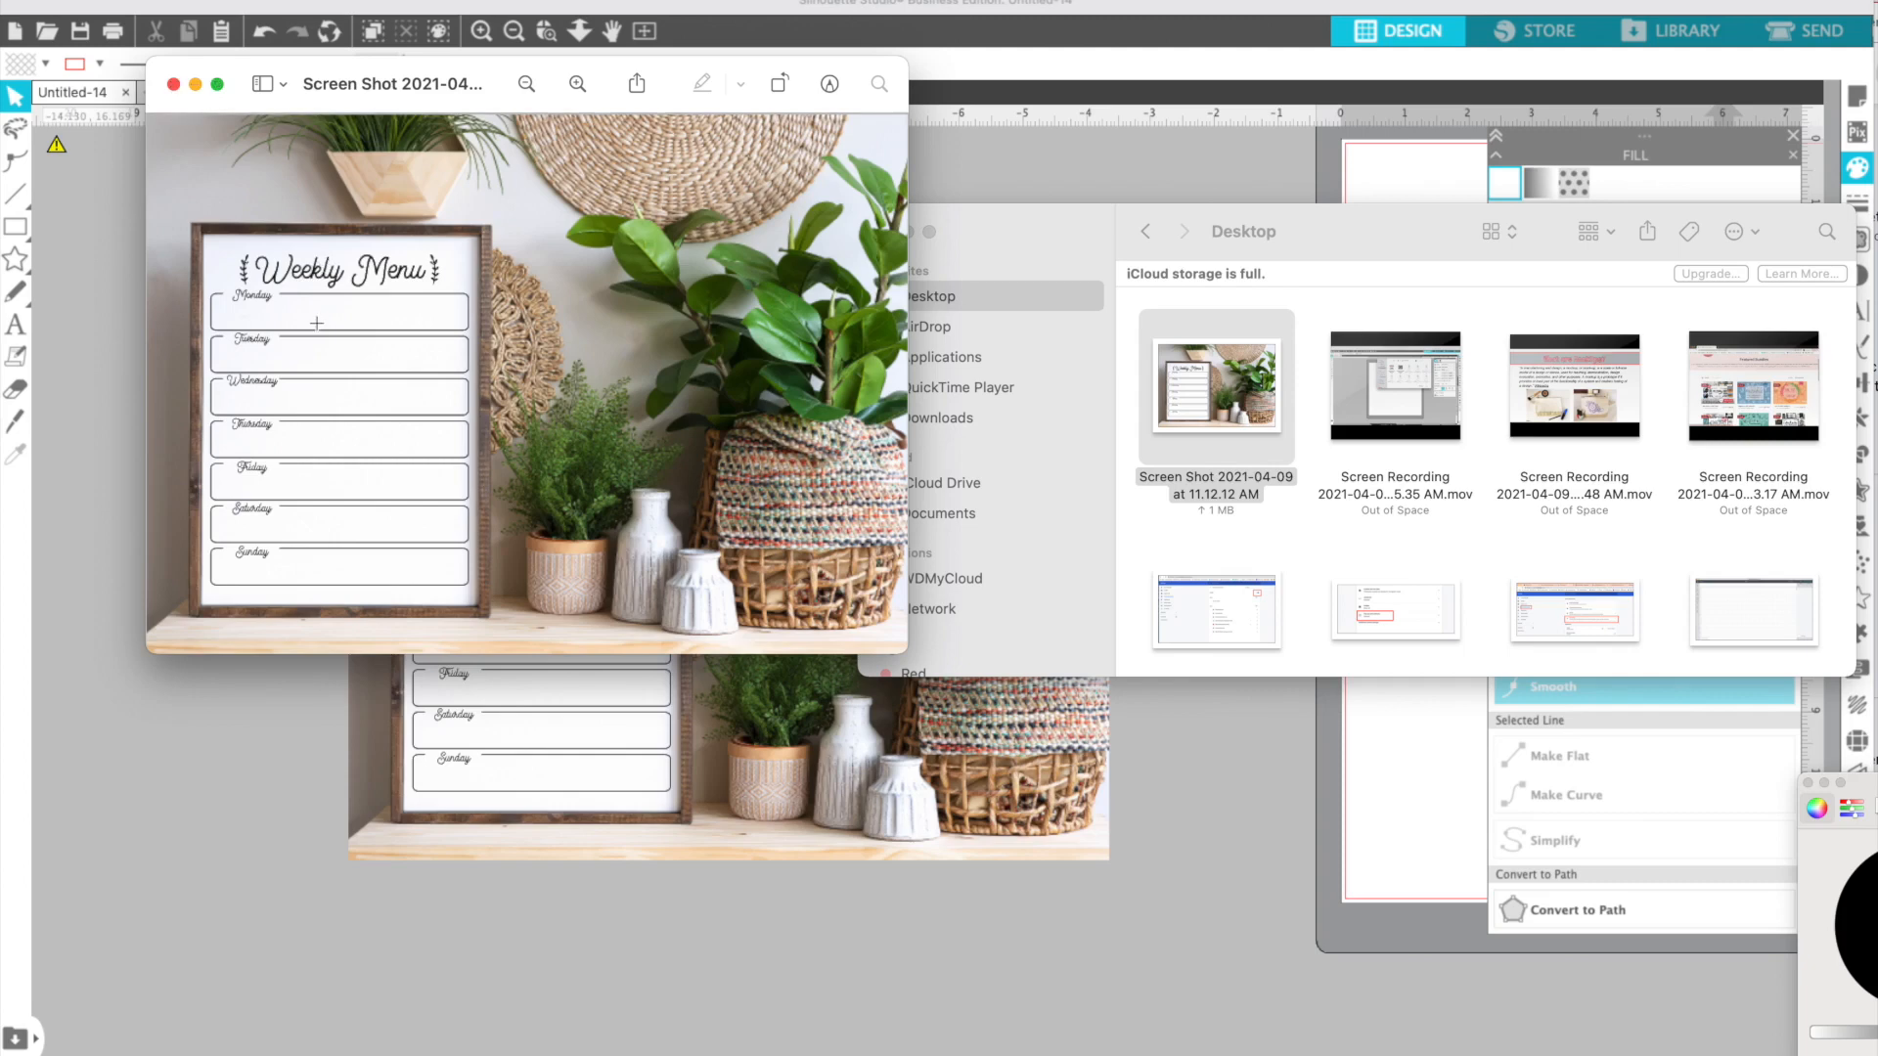
click(173, 85)
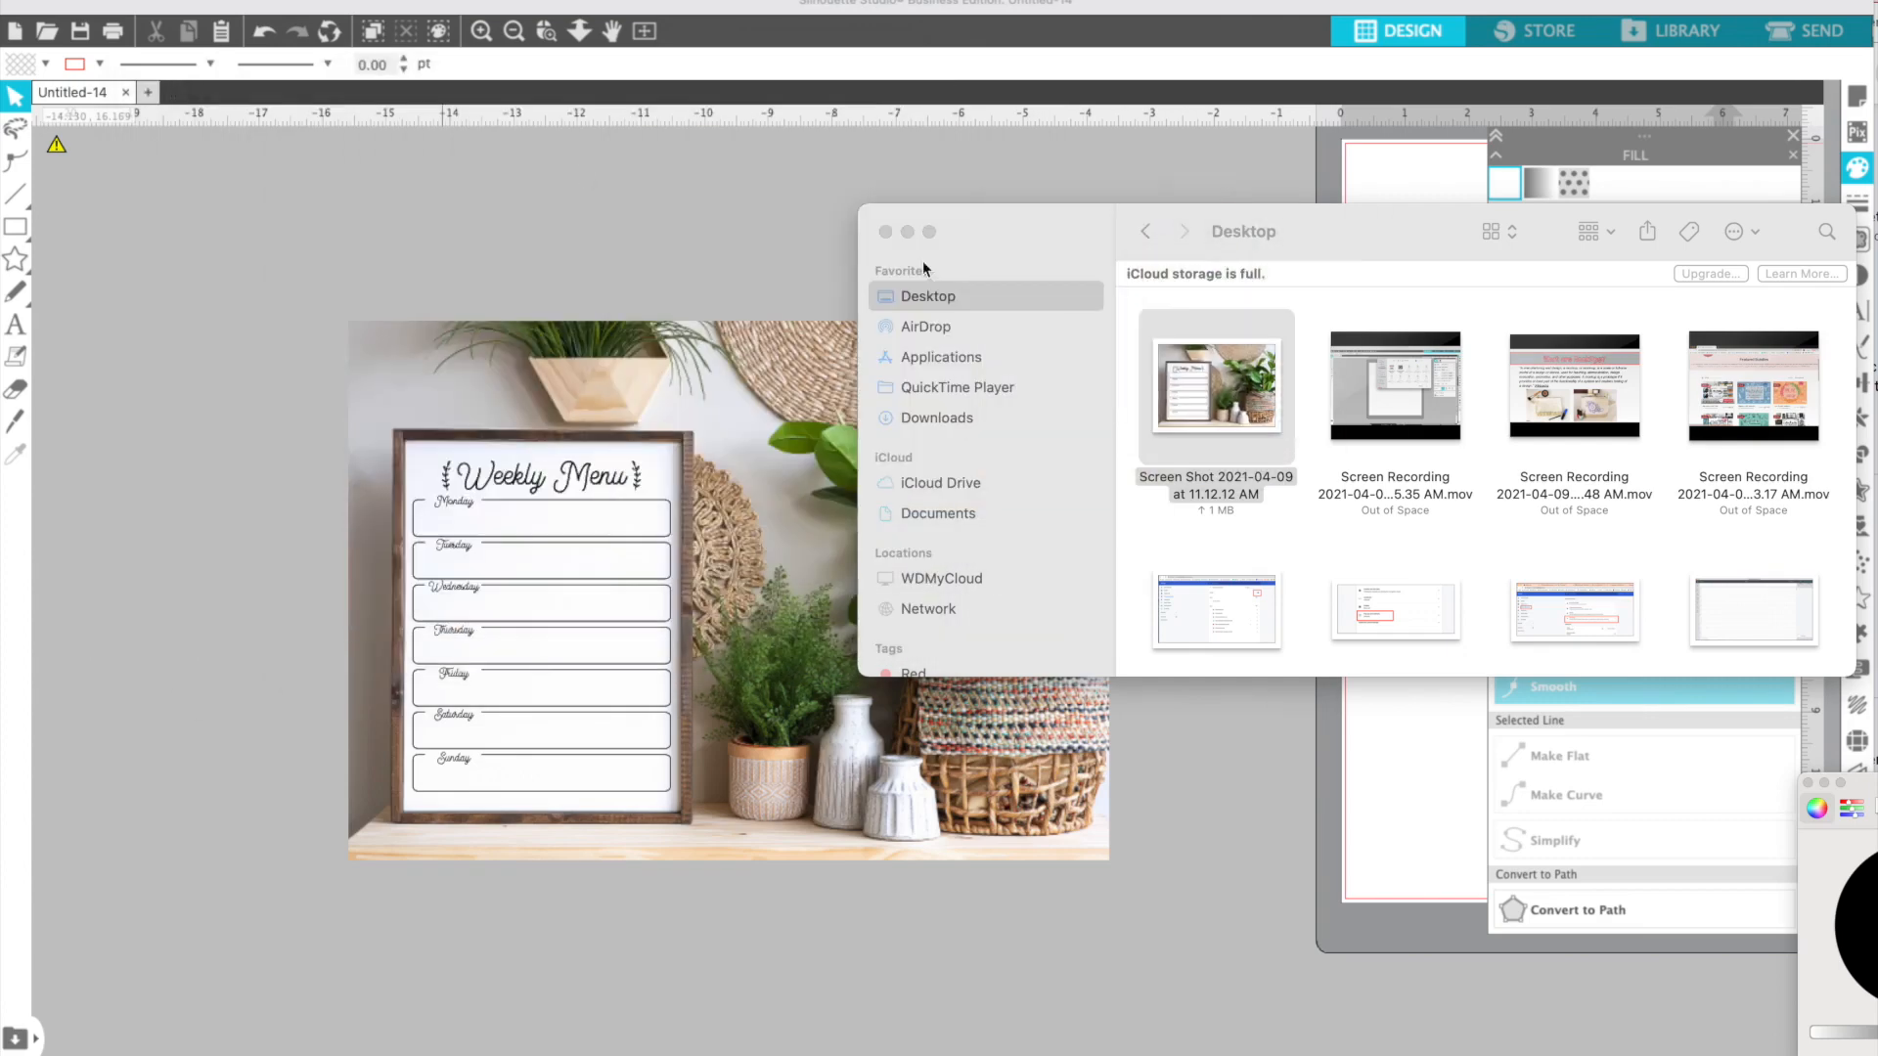
click(886, 231)
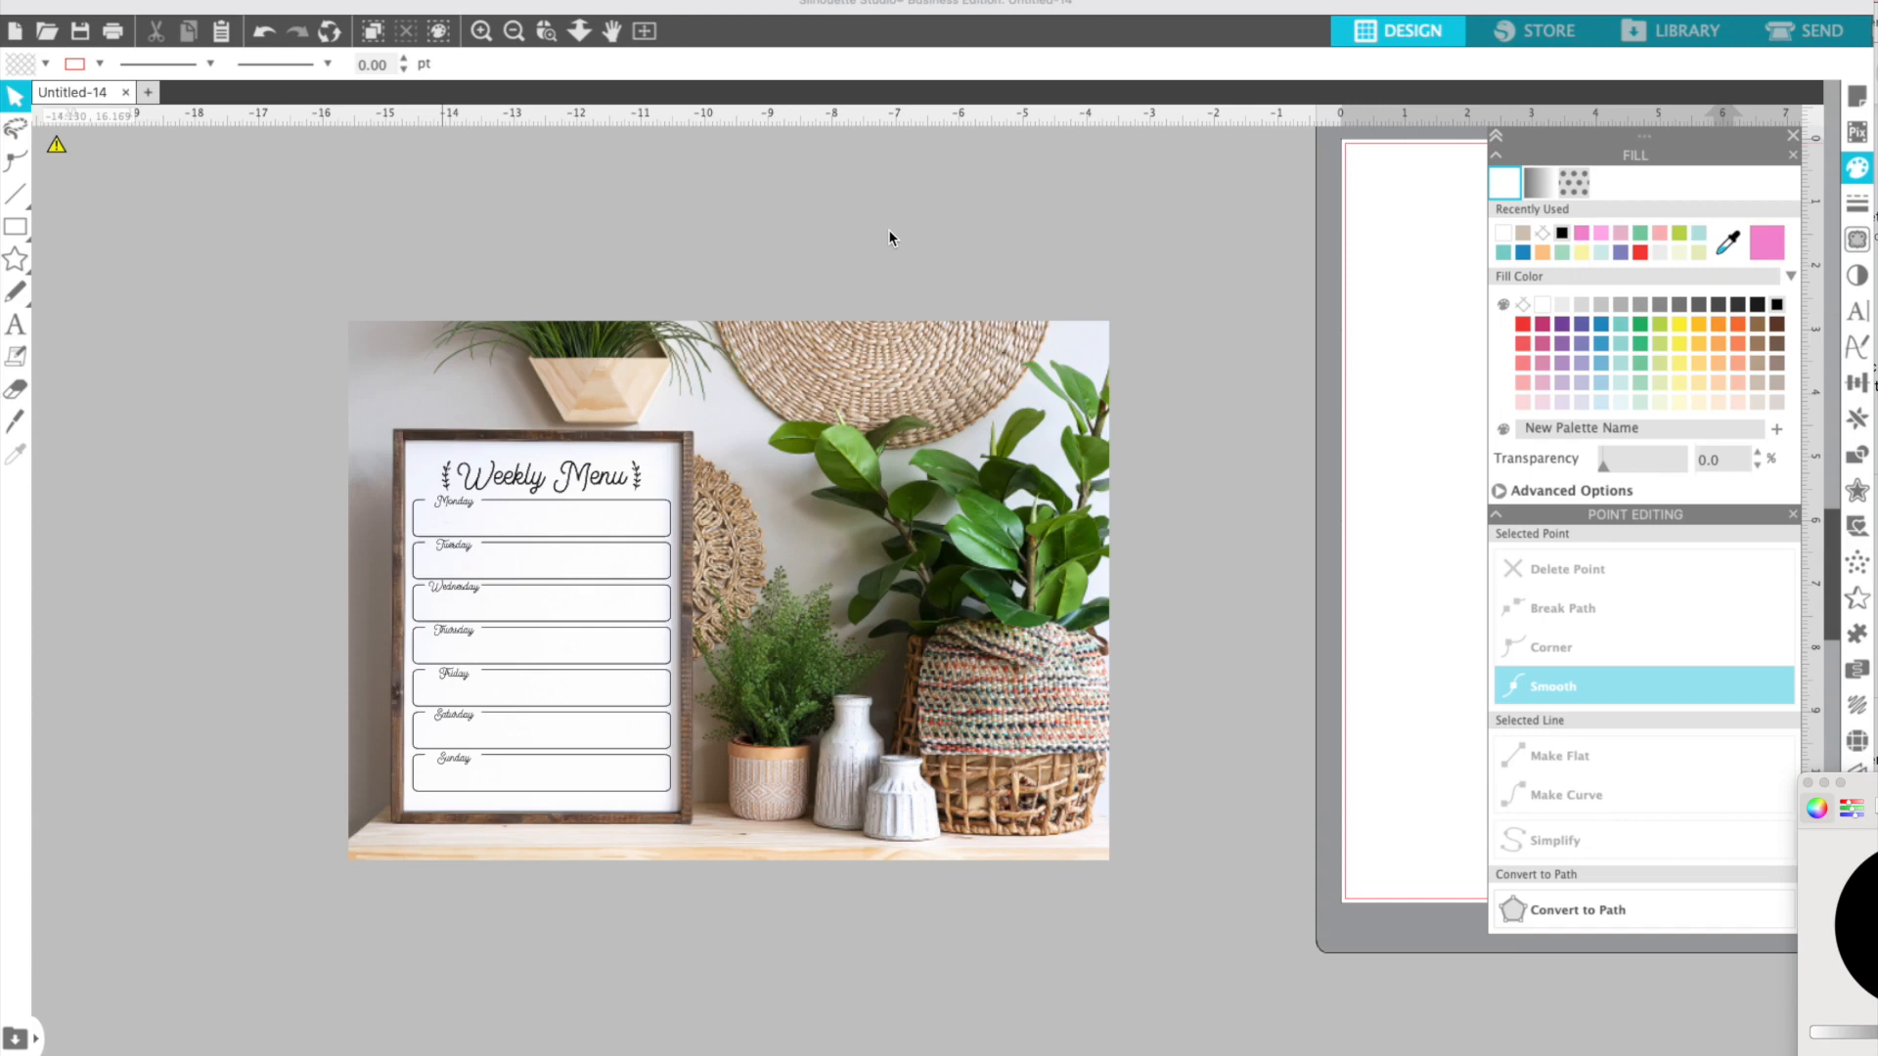
- Select the whole shelf photo and choose Save Selection to Hard Drive
click(1809, 782)
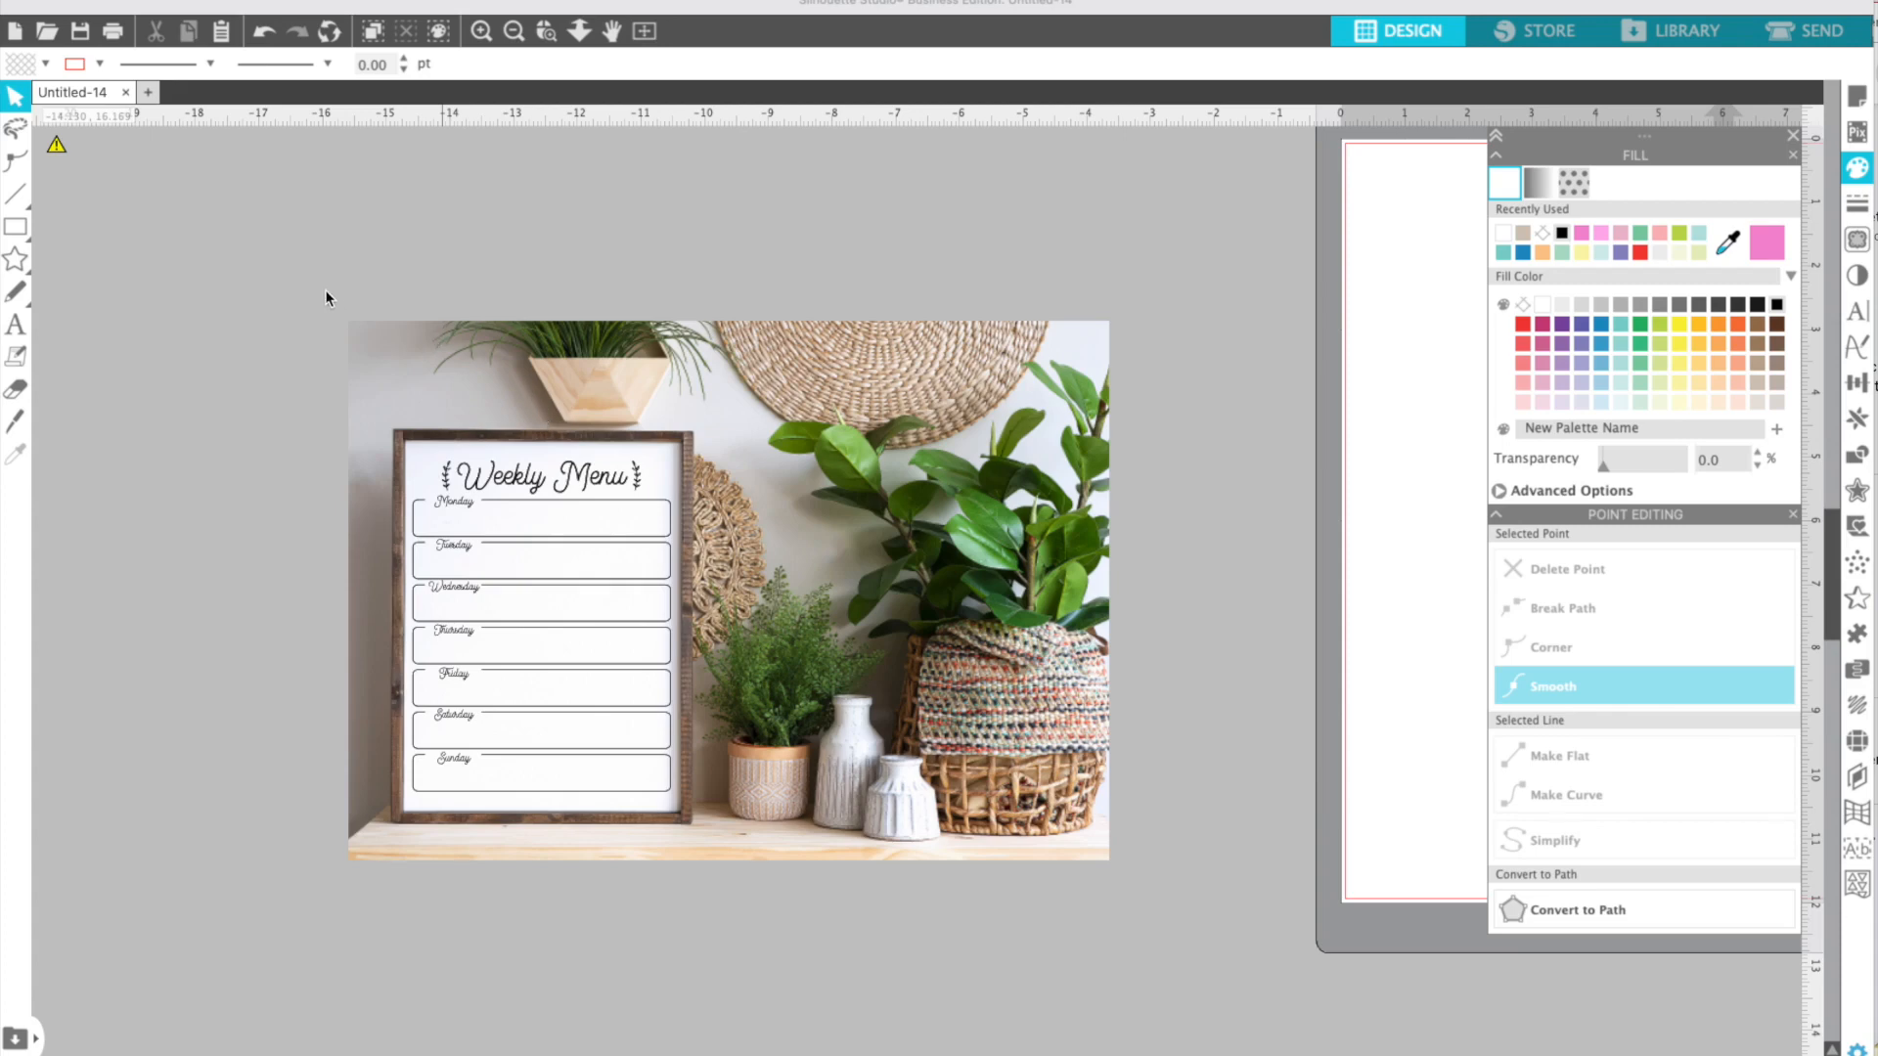
drag(260, 235, 1023, 810)
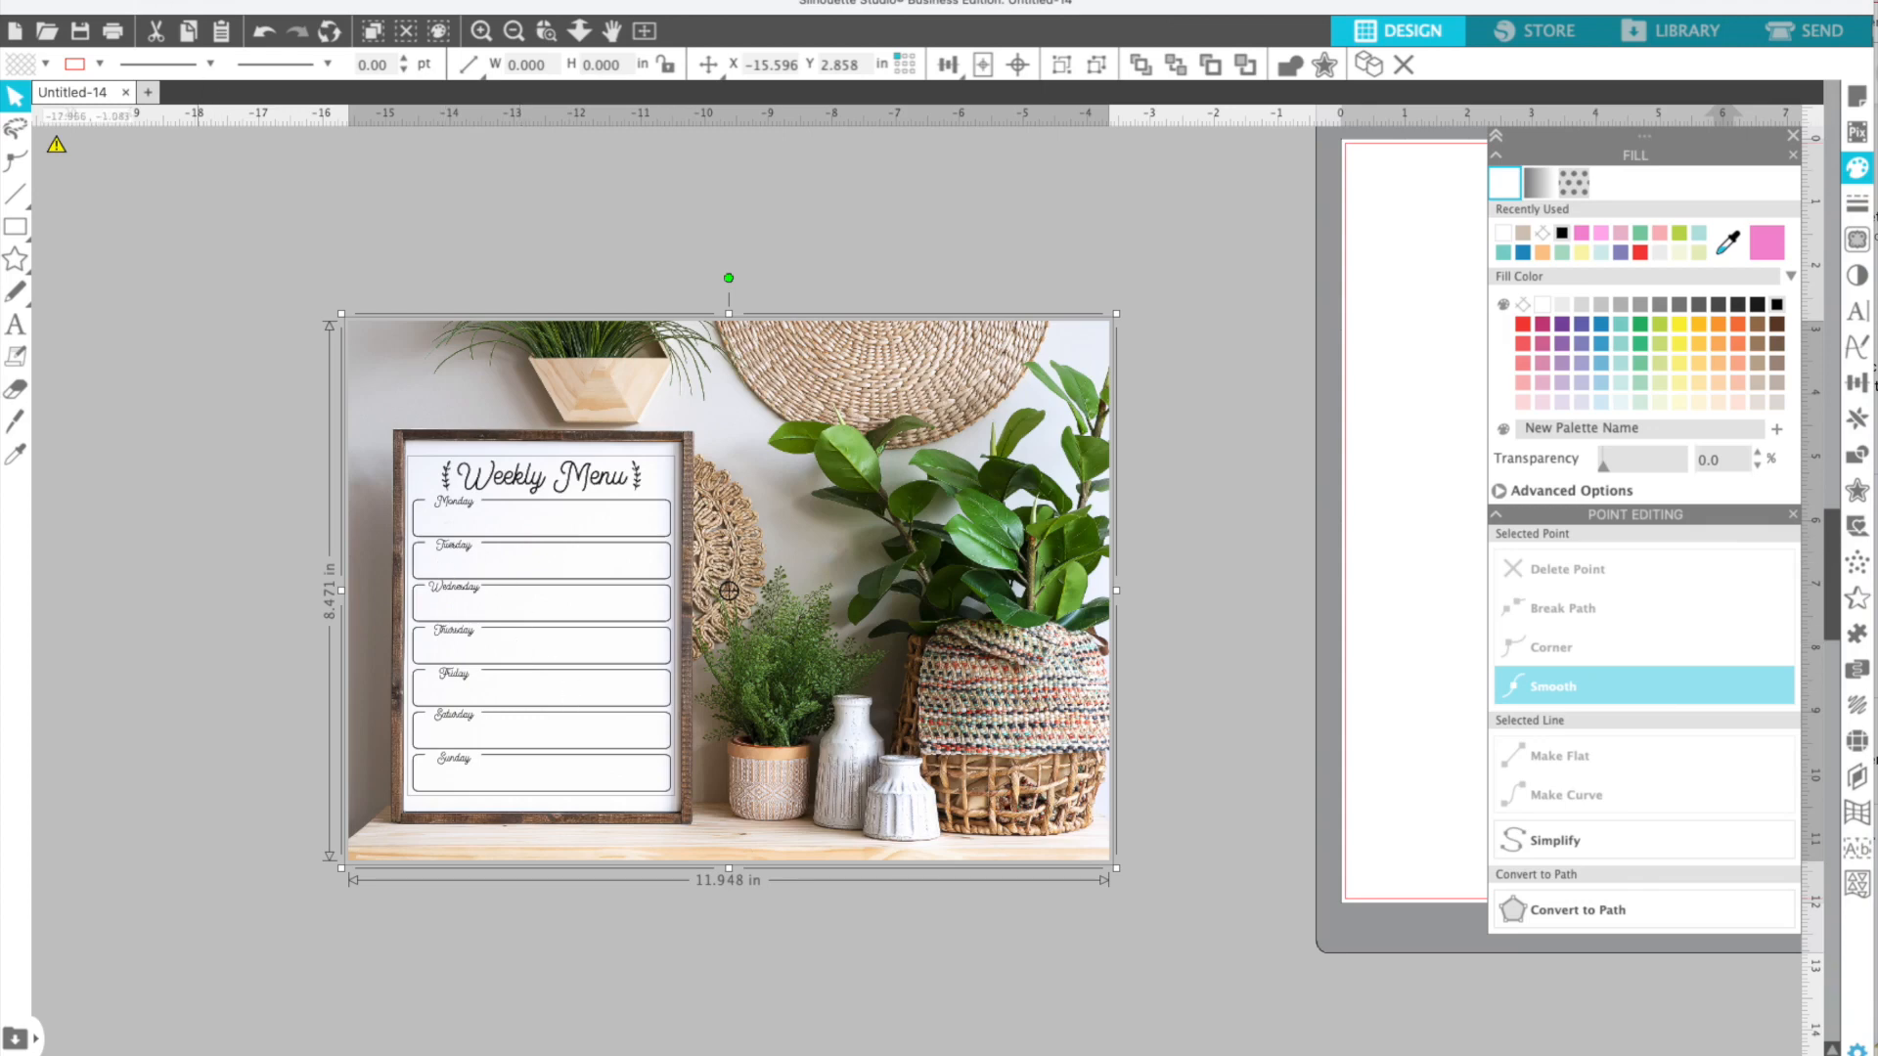
click(157, 0)
mouse_move(182, 146)
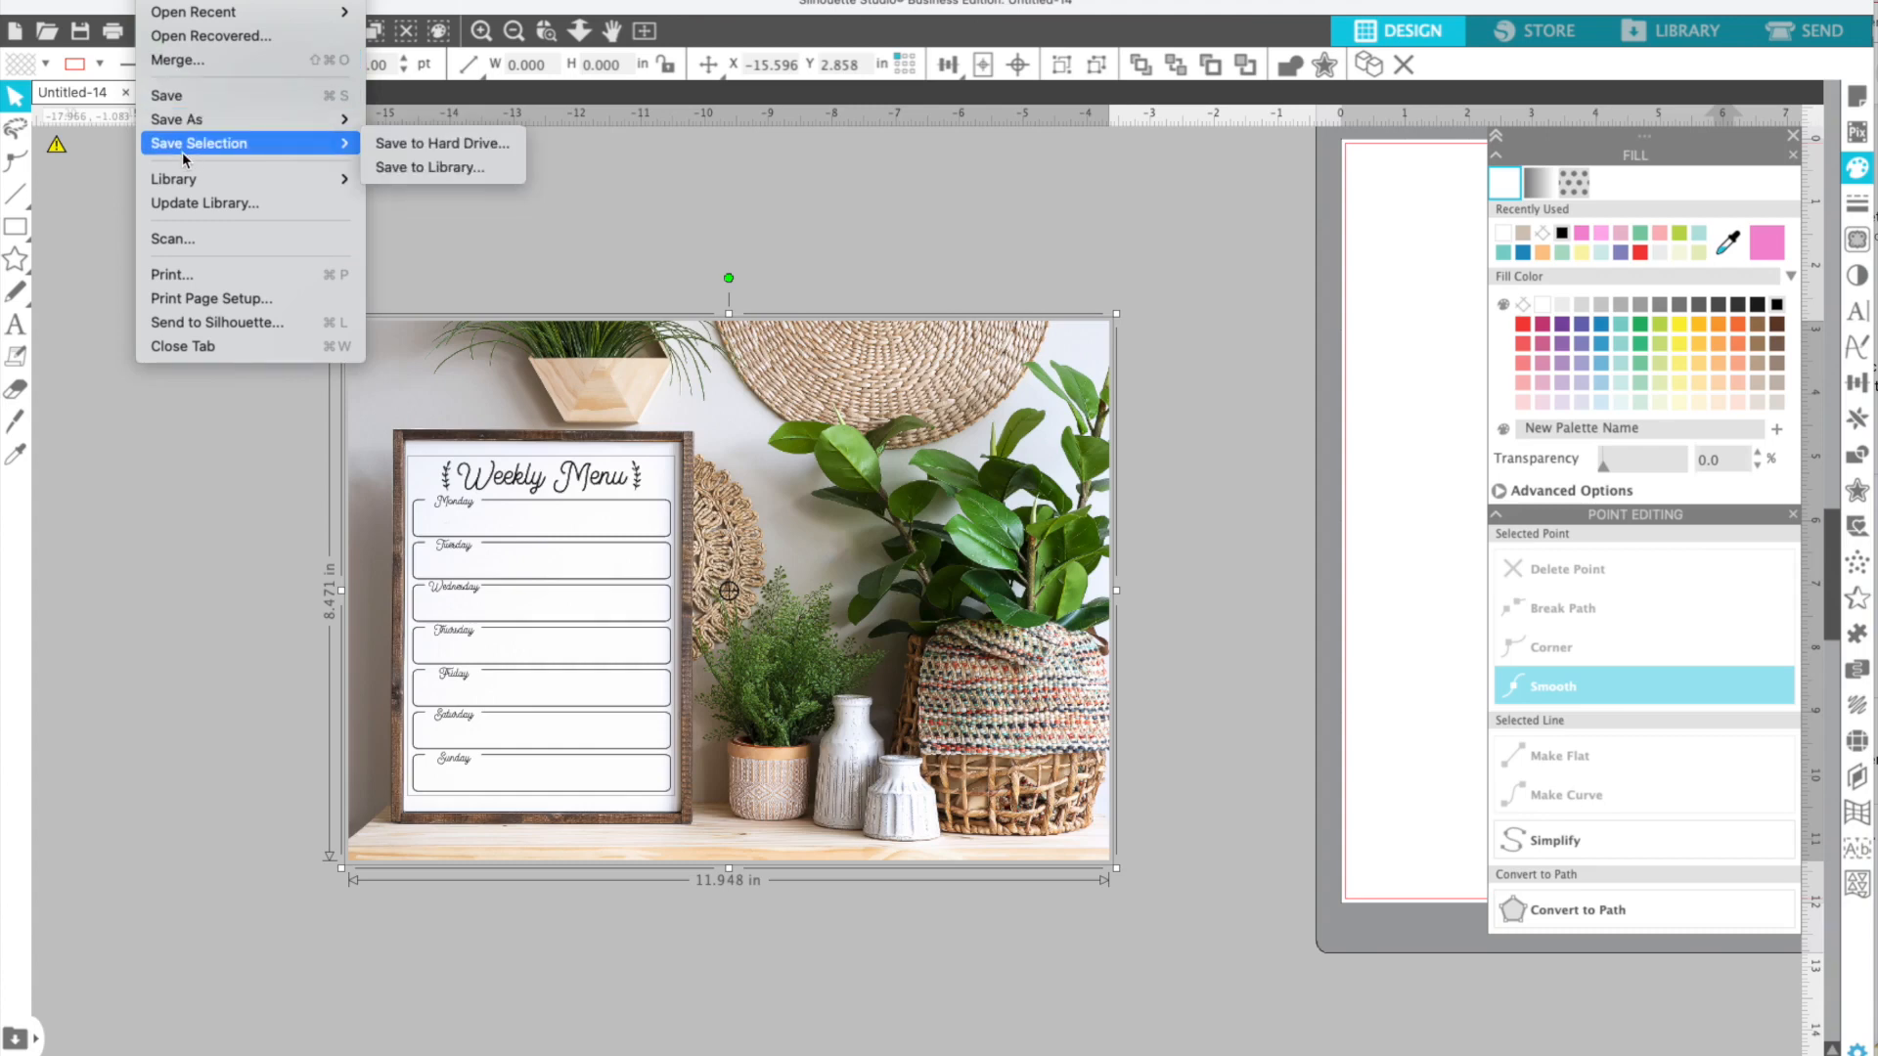
click(409, 143)
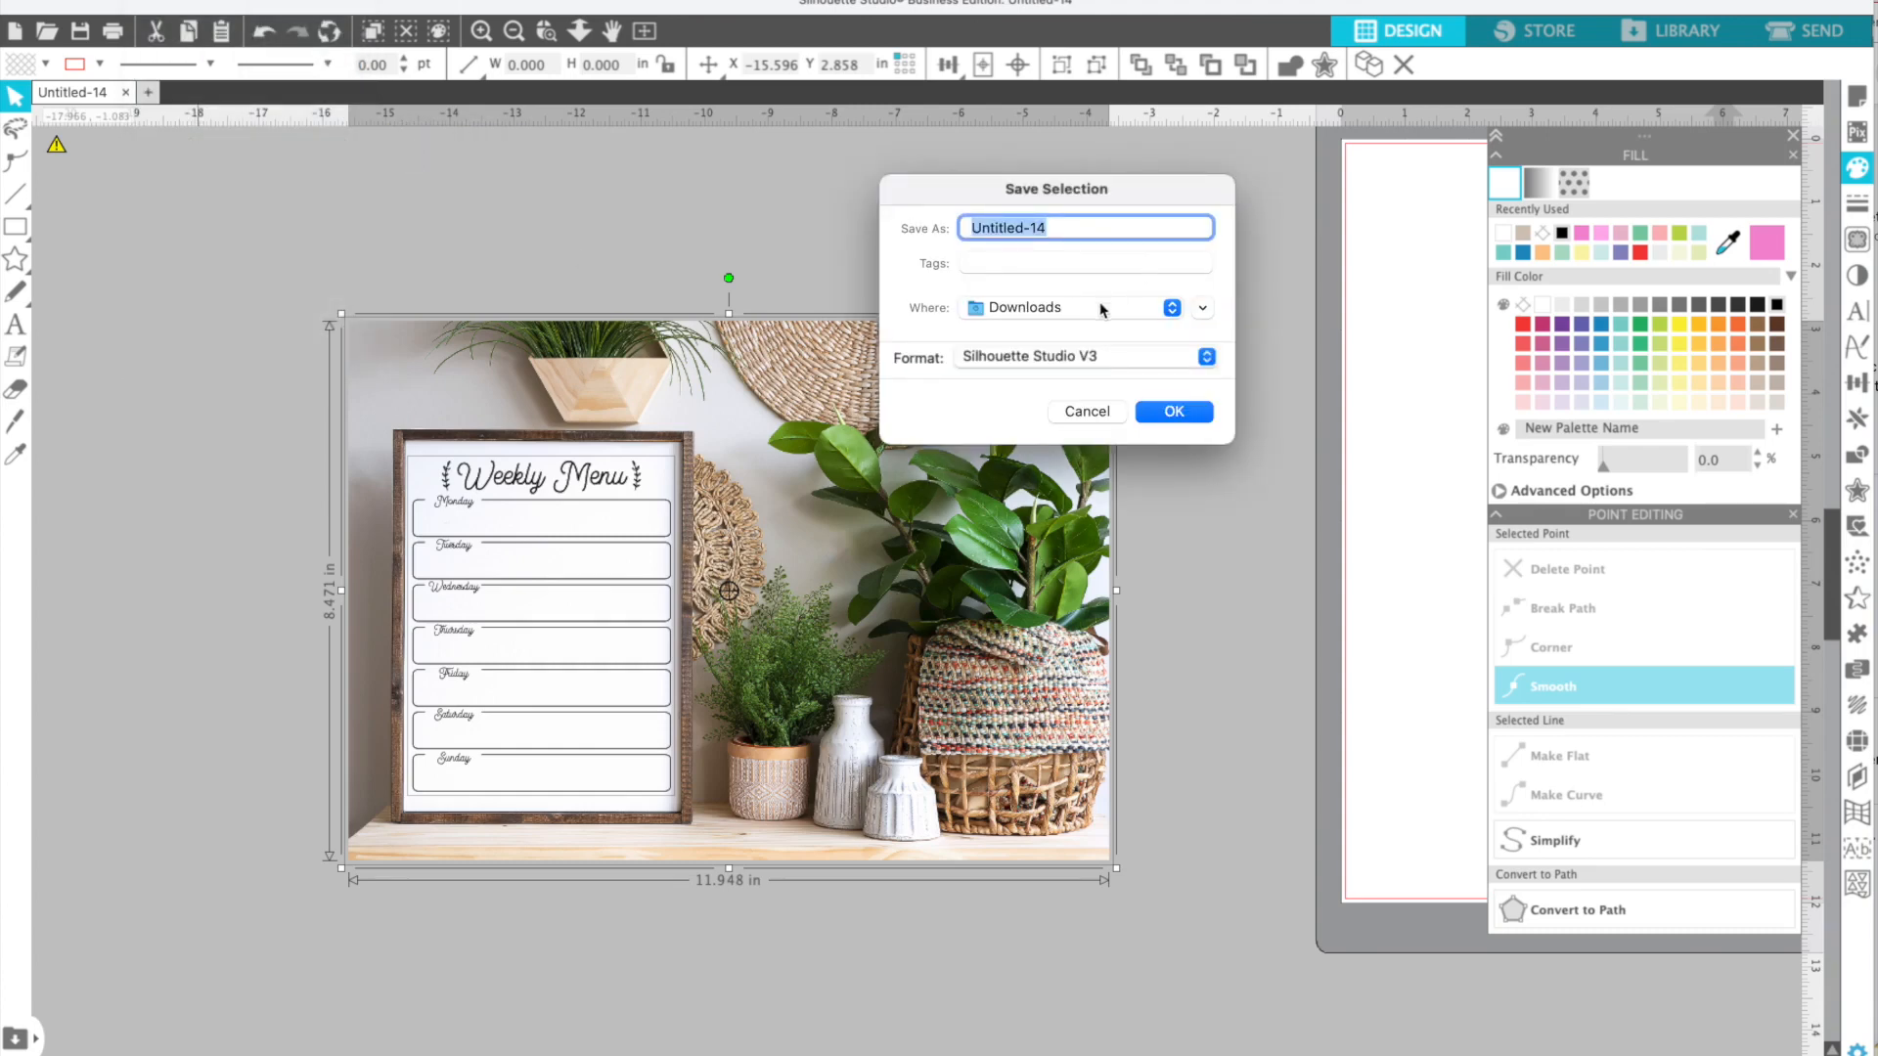
- Save it to Downloads as a 300 dpi JPEG named 'menu board'
click(1084, 359)
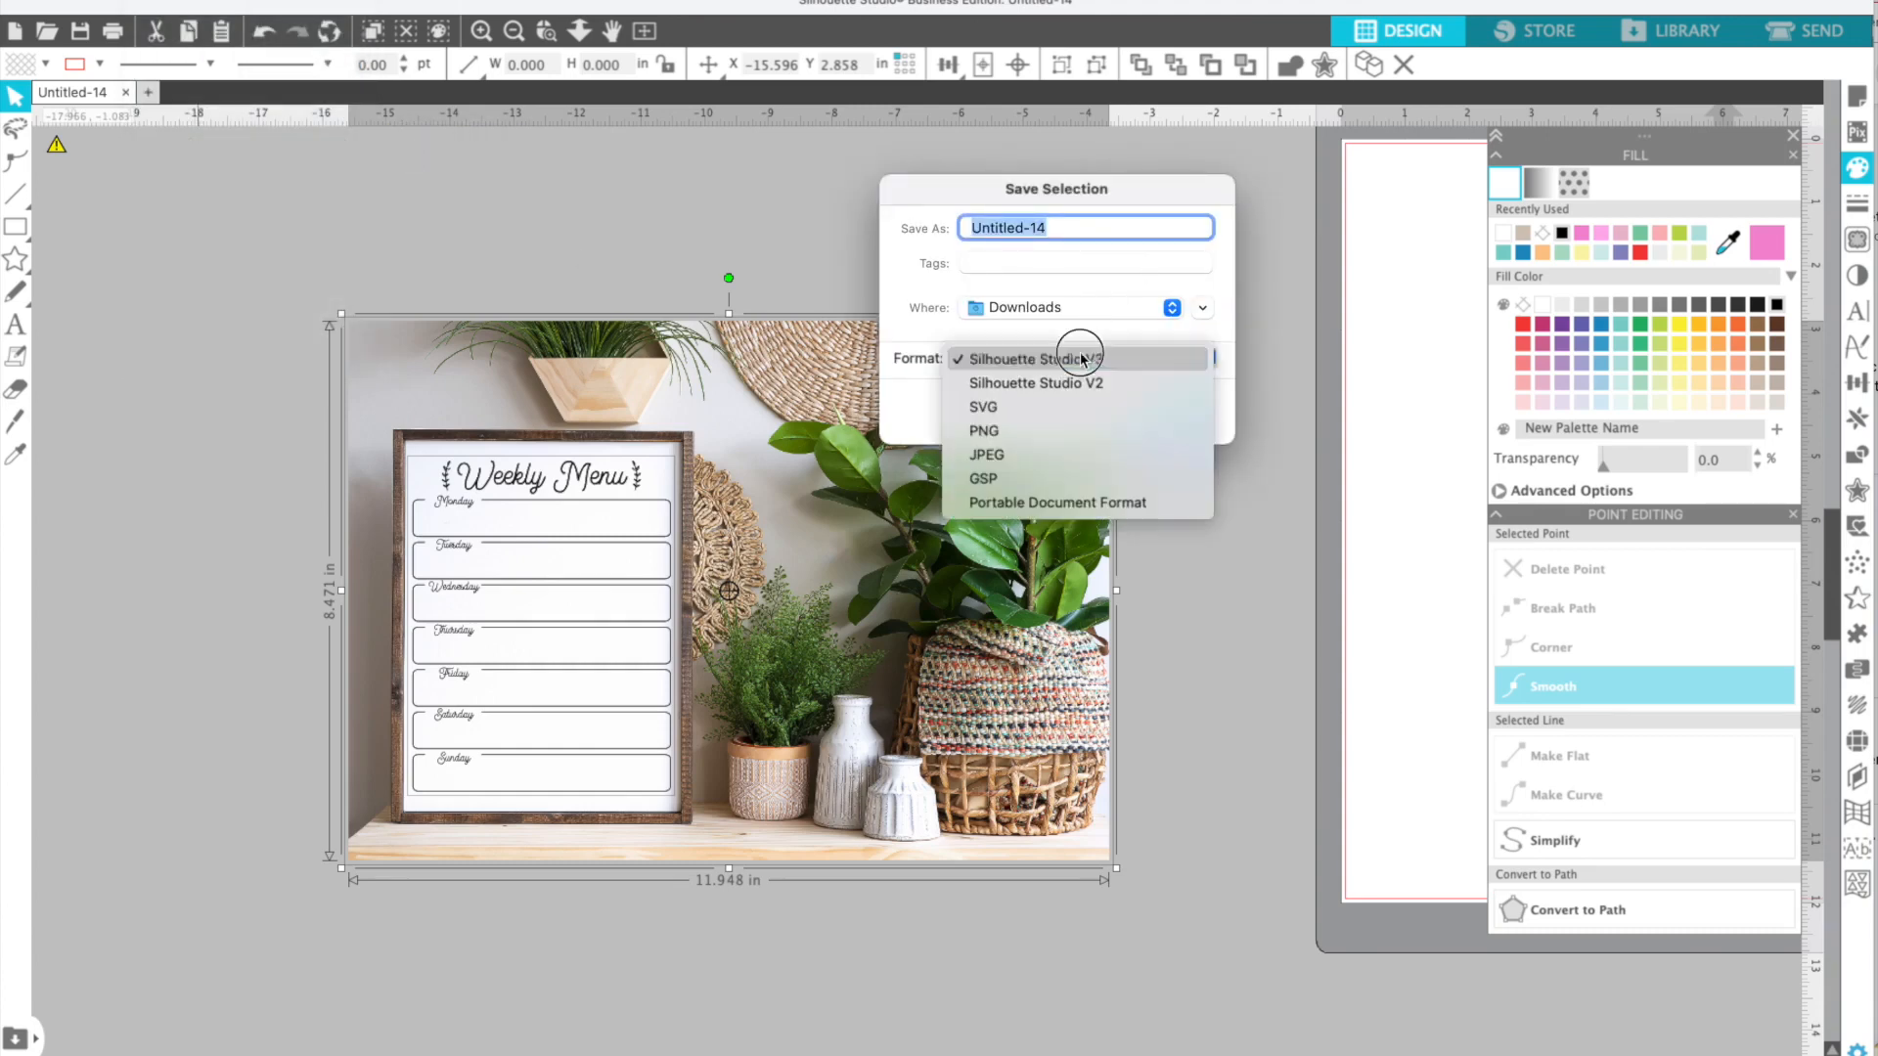
click(1059, 457)
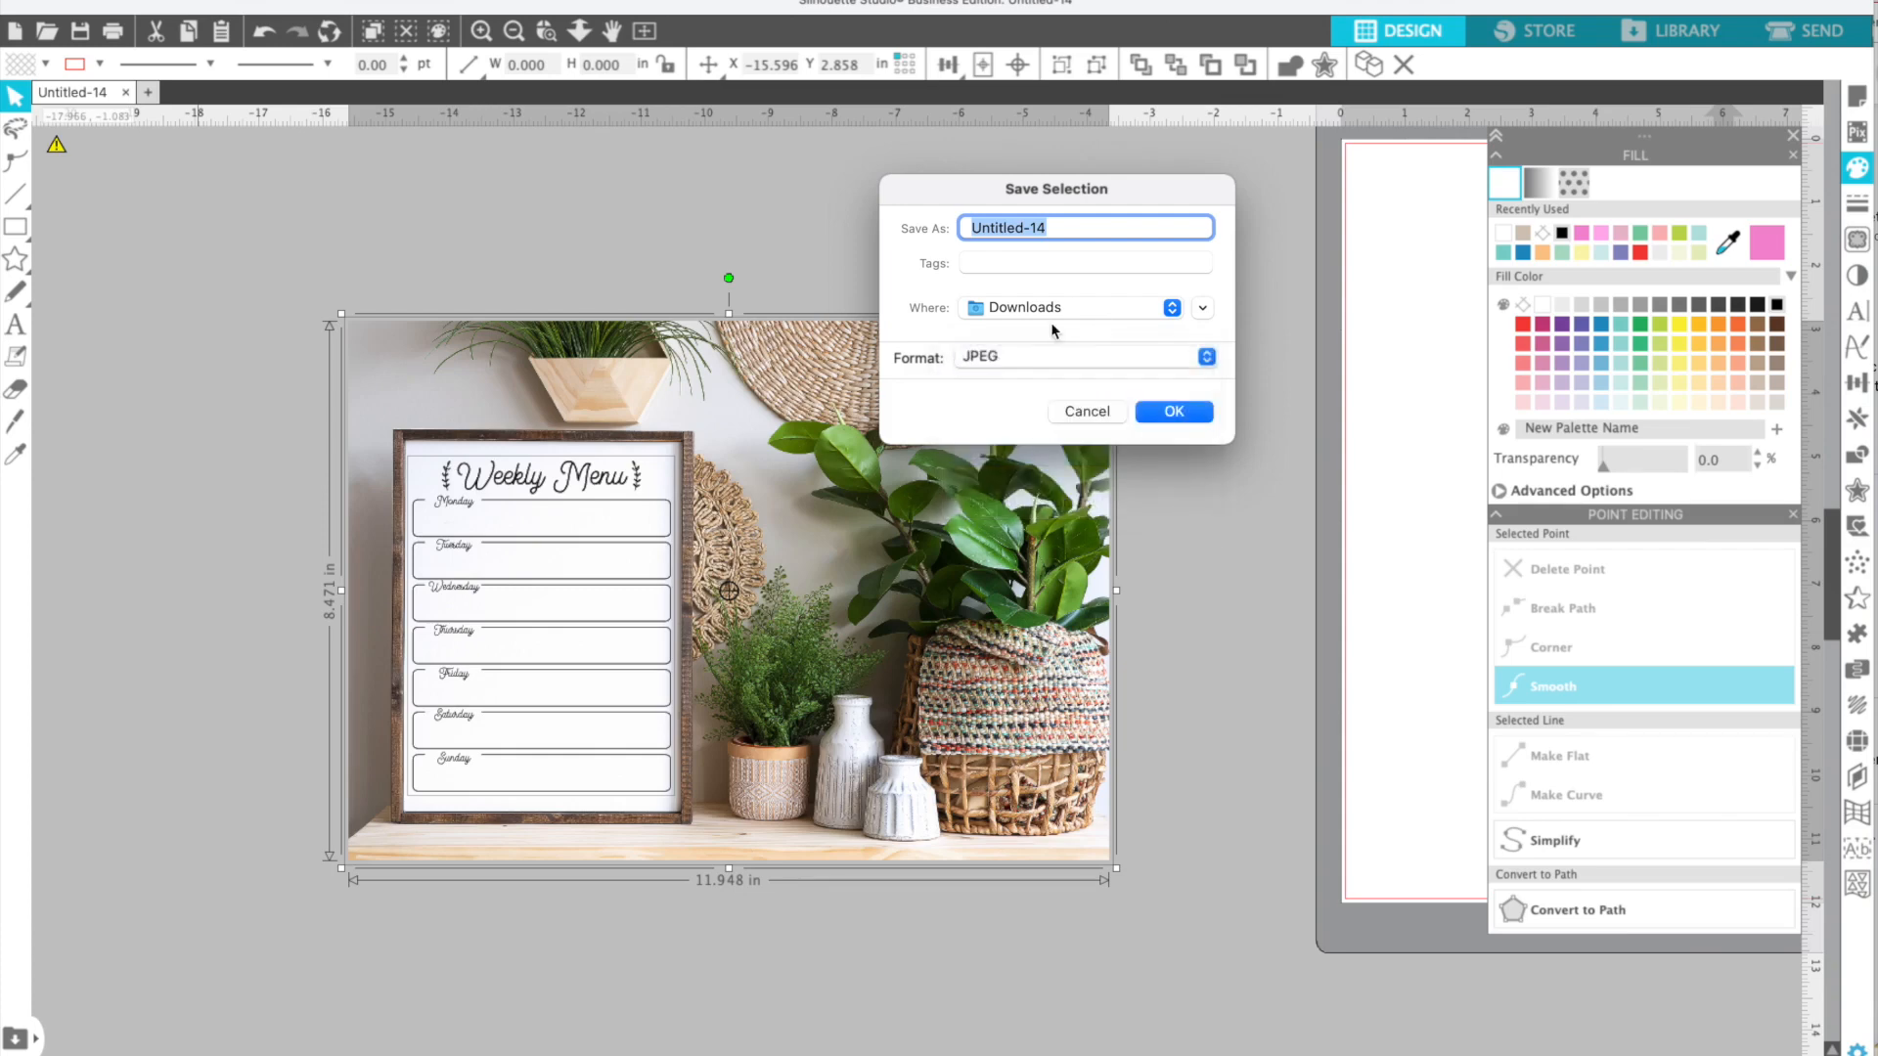
click(1013, 360)
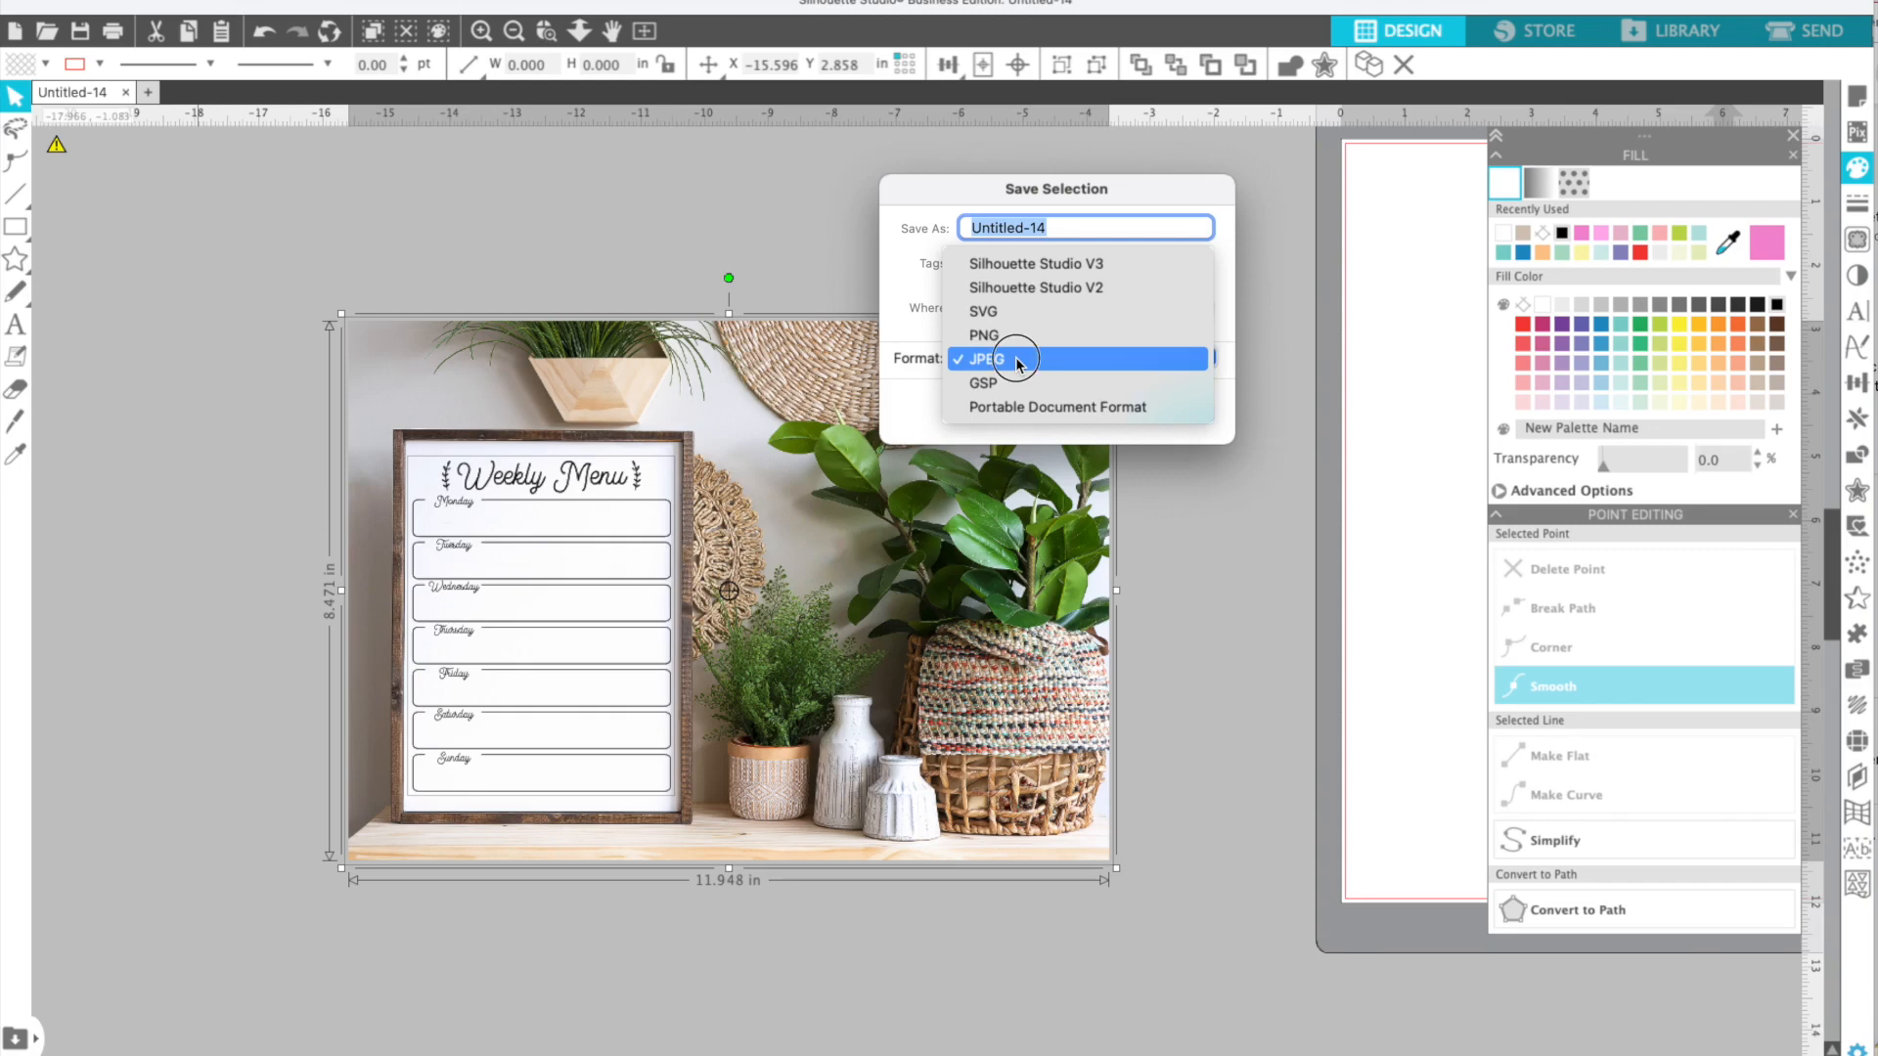
click(1017, 362)
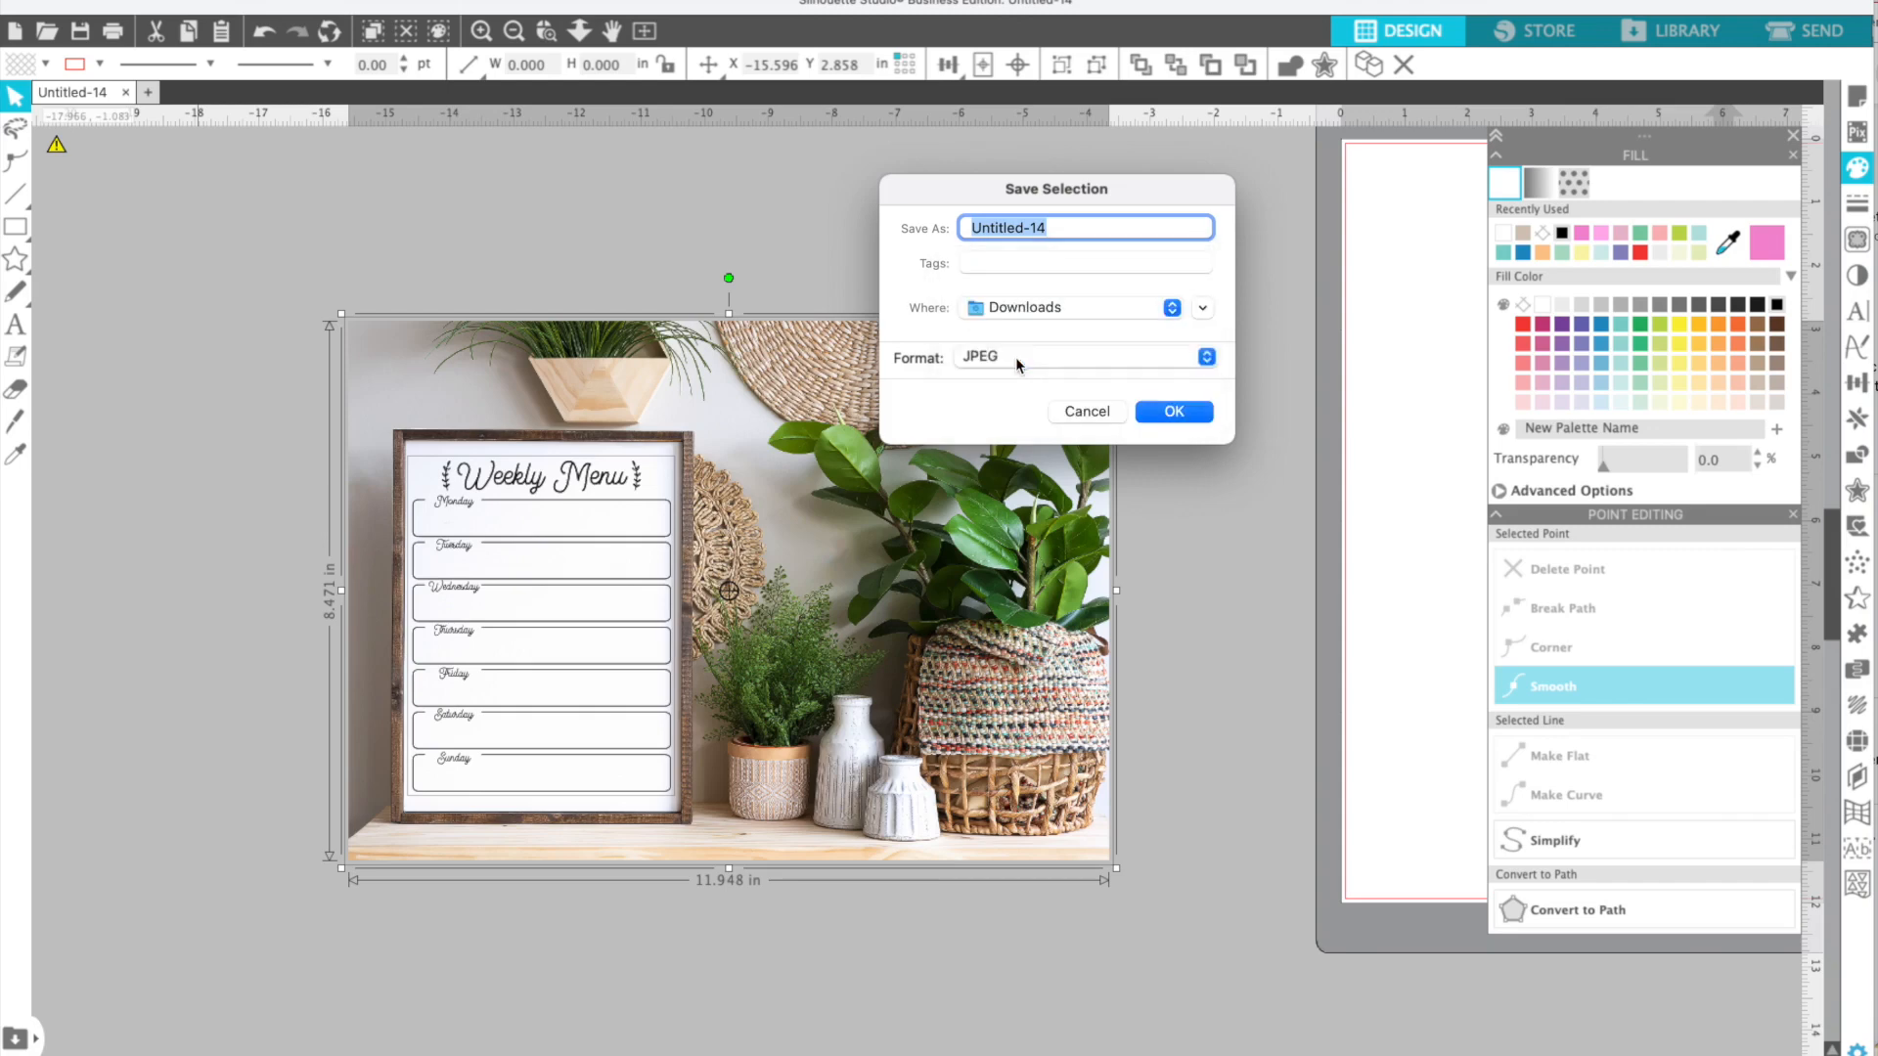
text(menu board)
click(1179, 418)
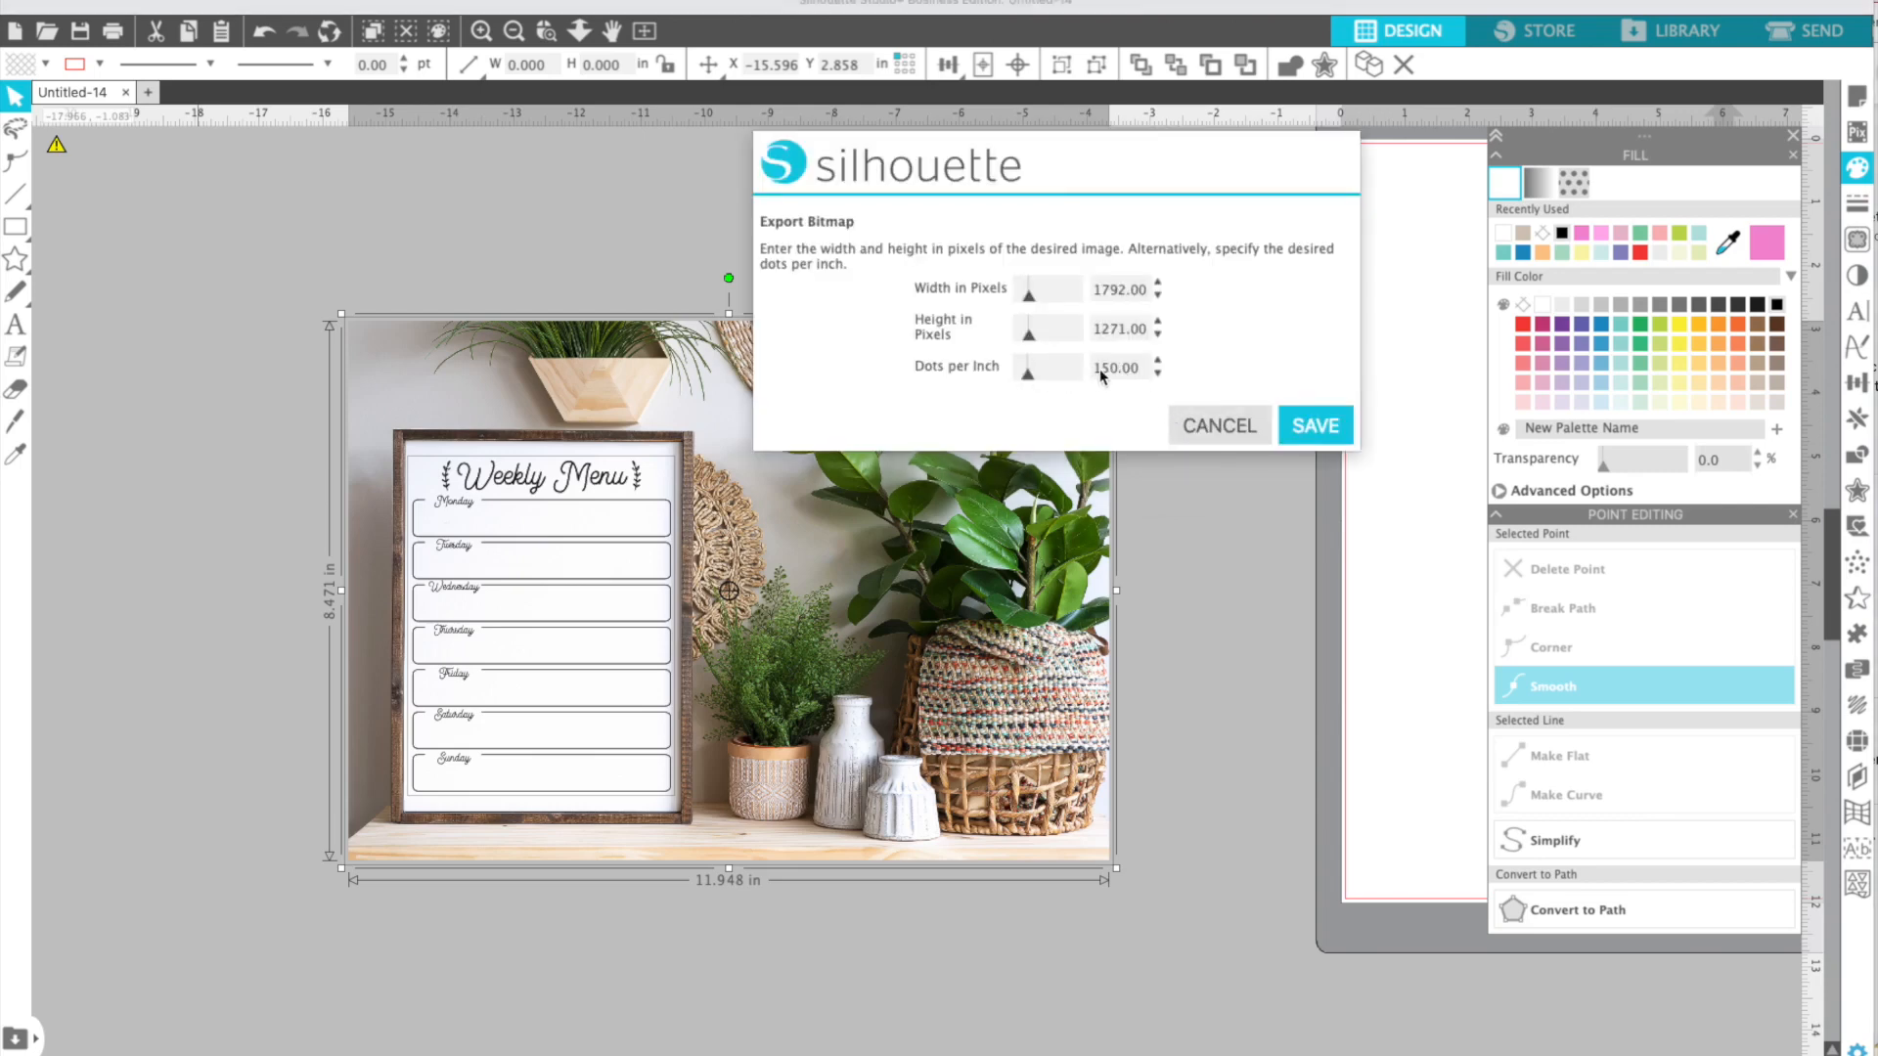
drag(1109, 371, 1089, 367)
text(30)
click(1311, 434)
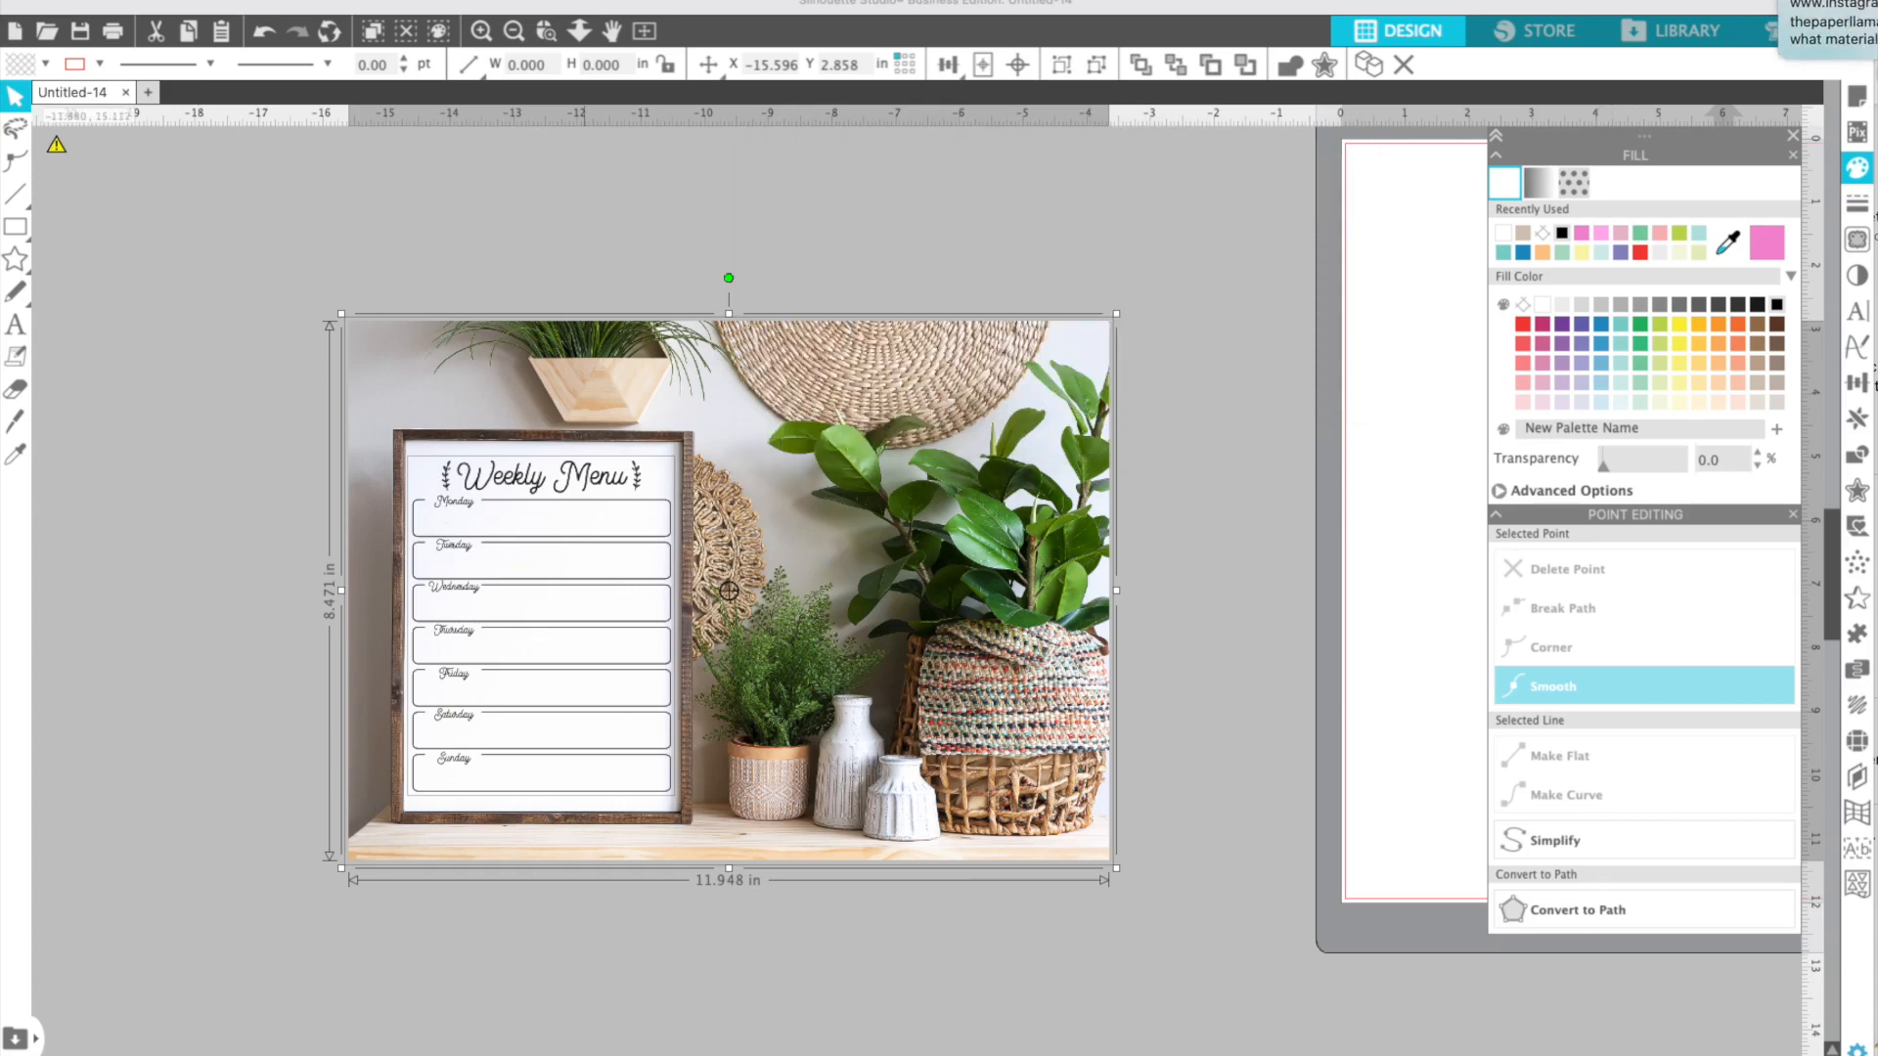
- Preview menu board.jpg in the Finder Downloads folder to confirm it is there
click(584, 1055)
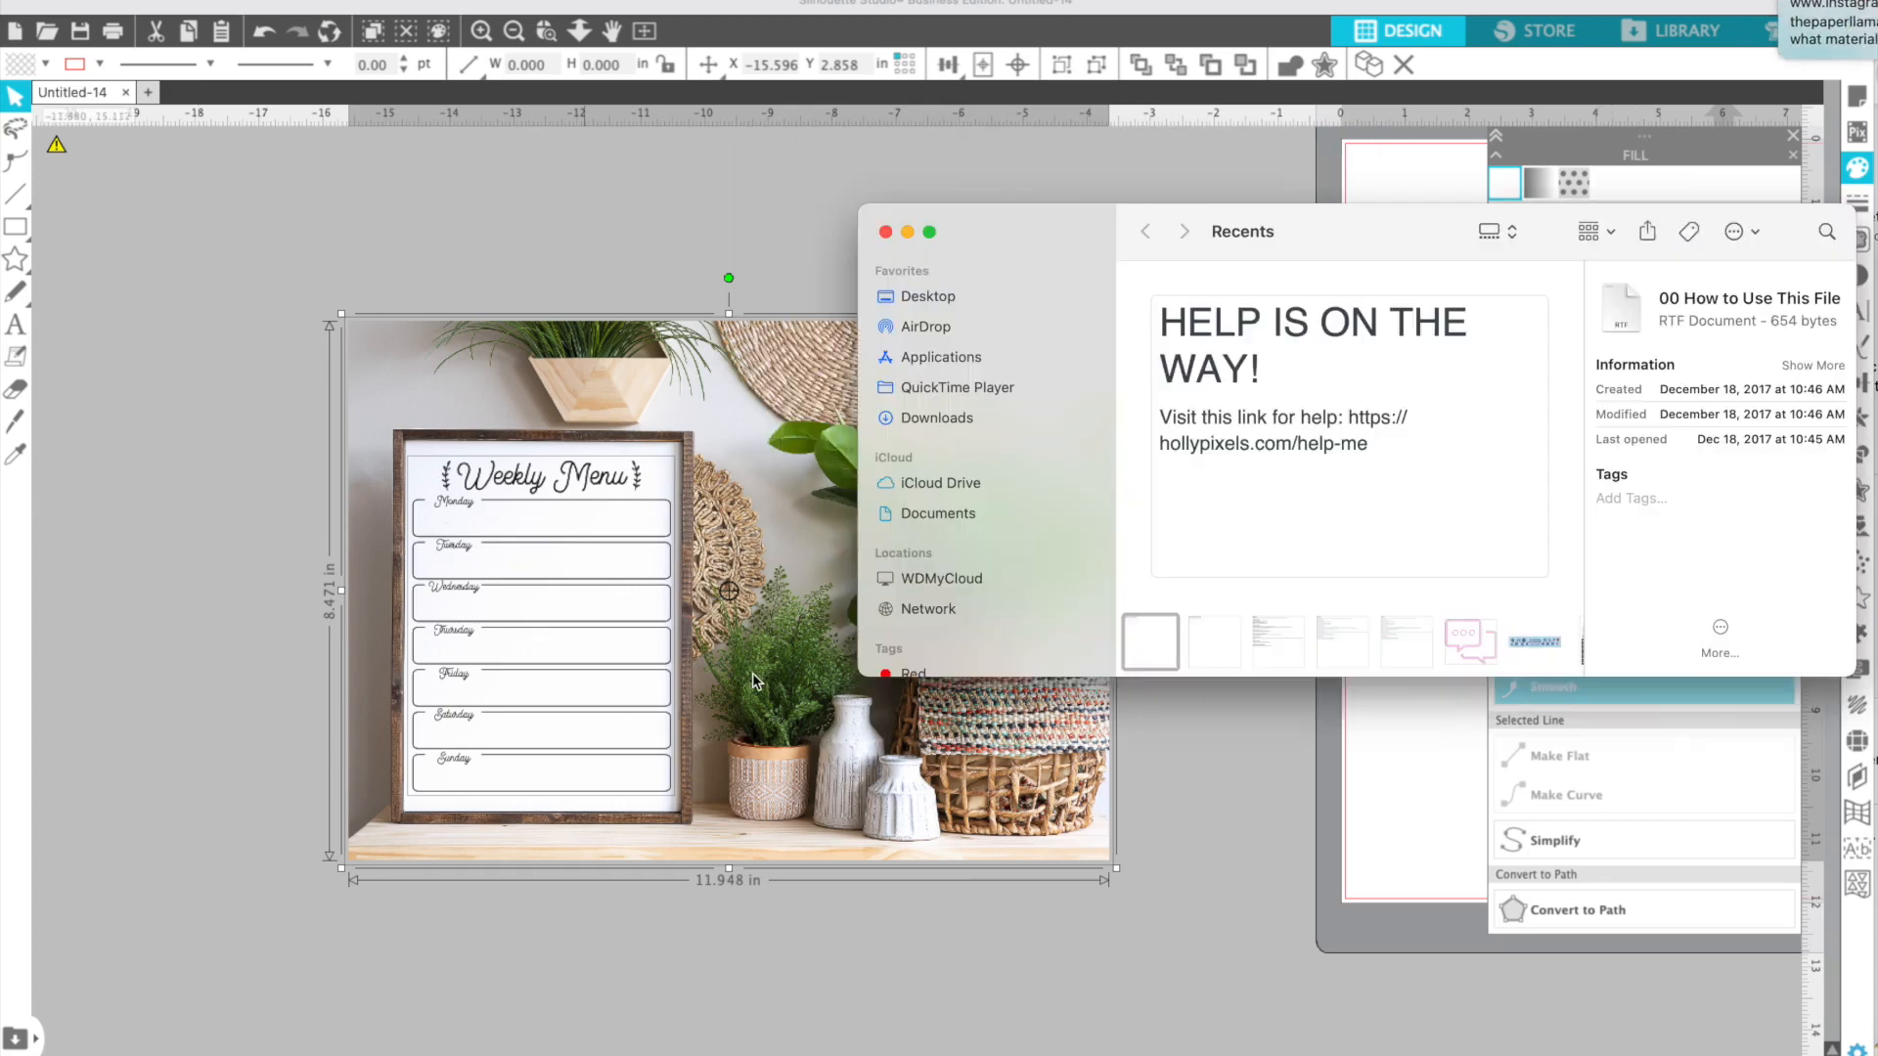
click(924, 305)
click(939, 414)
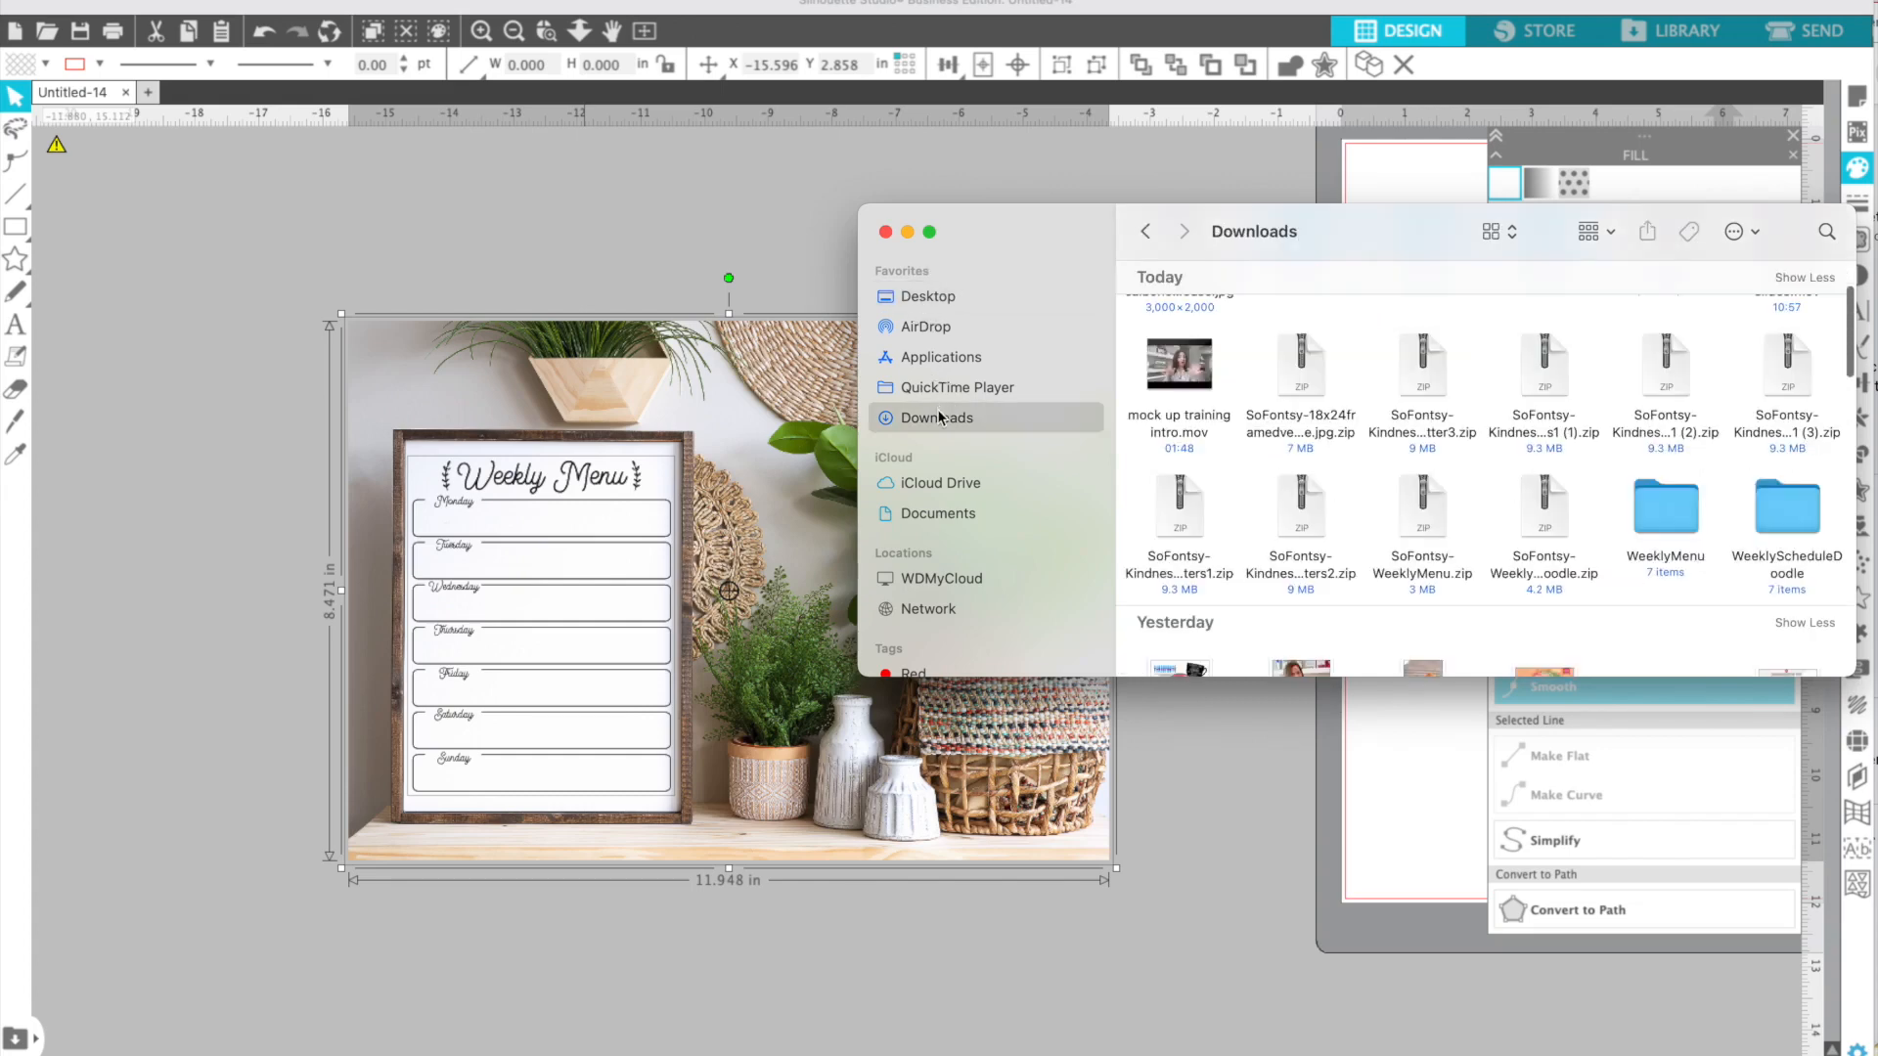
scroll(1130, 393, up, 3)
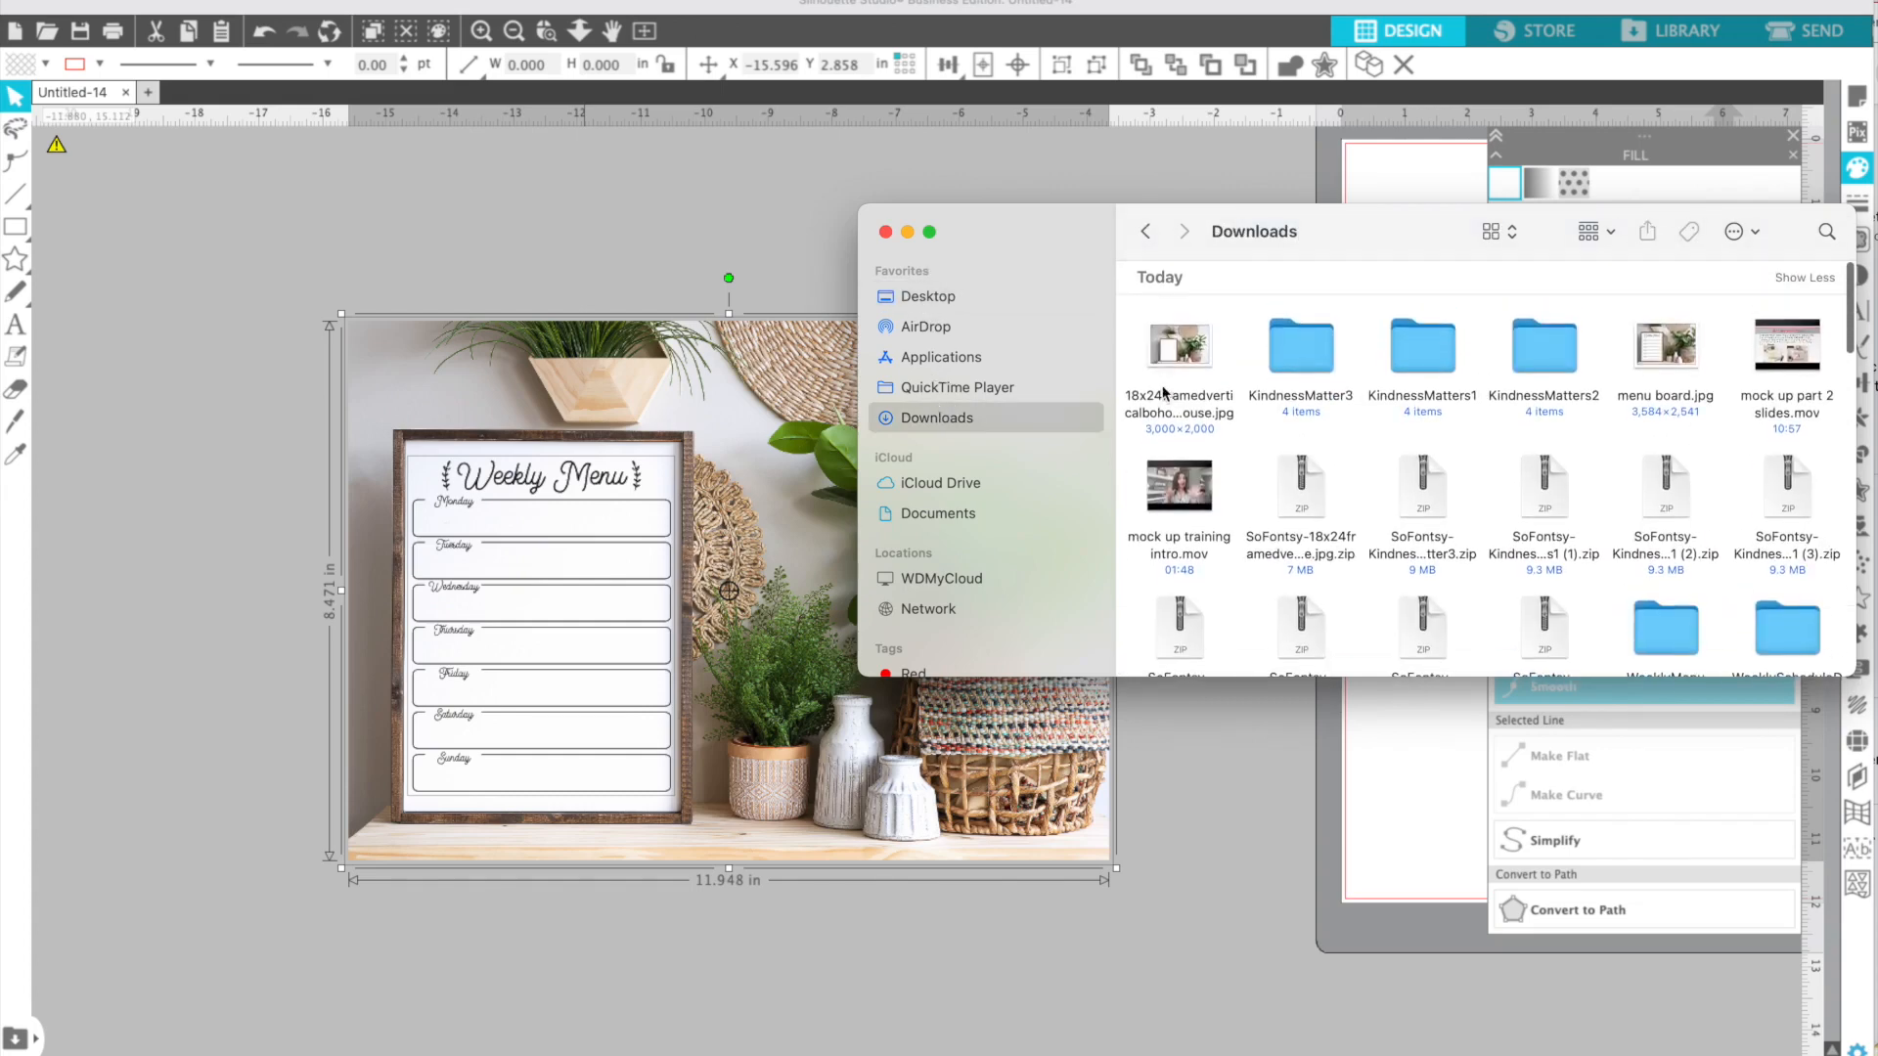
click(1676, 358)
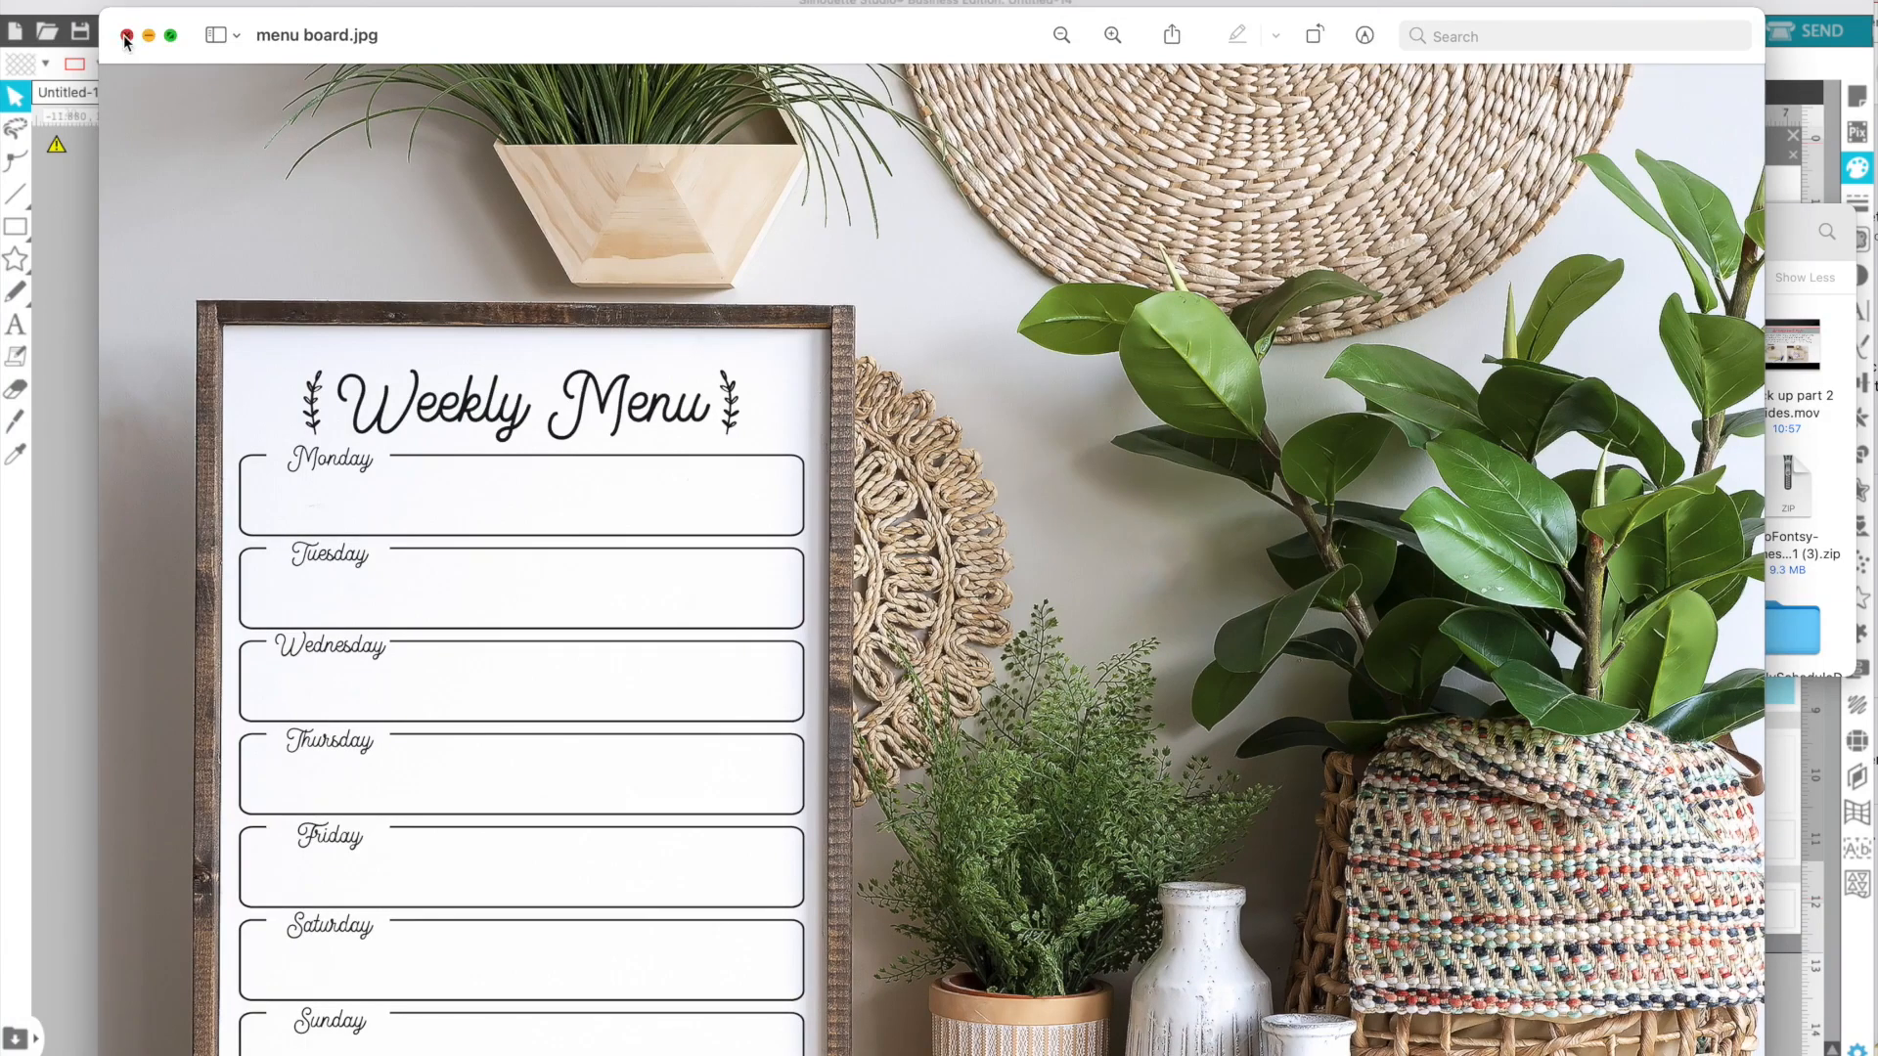
- Drag the Weekly Menu design out of the photo frame to sit beside the photo
click(123, 33)
click(202, 180)
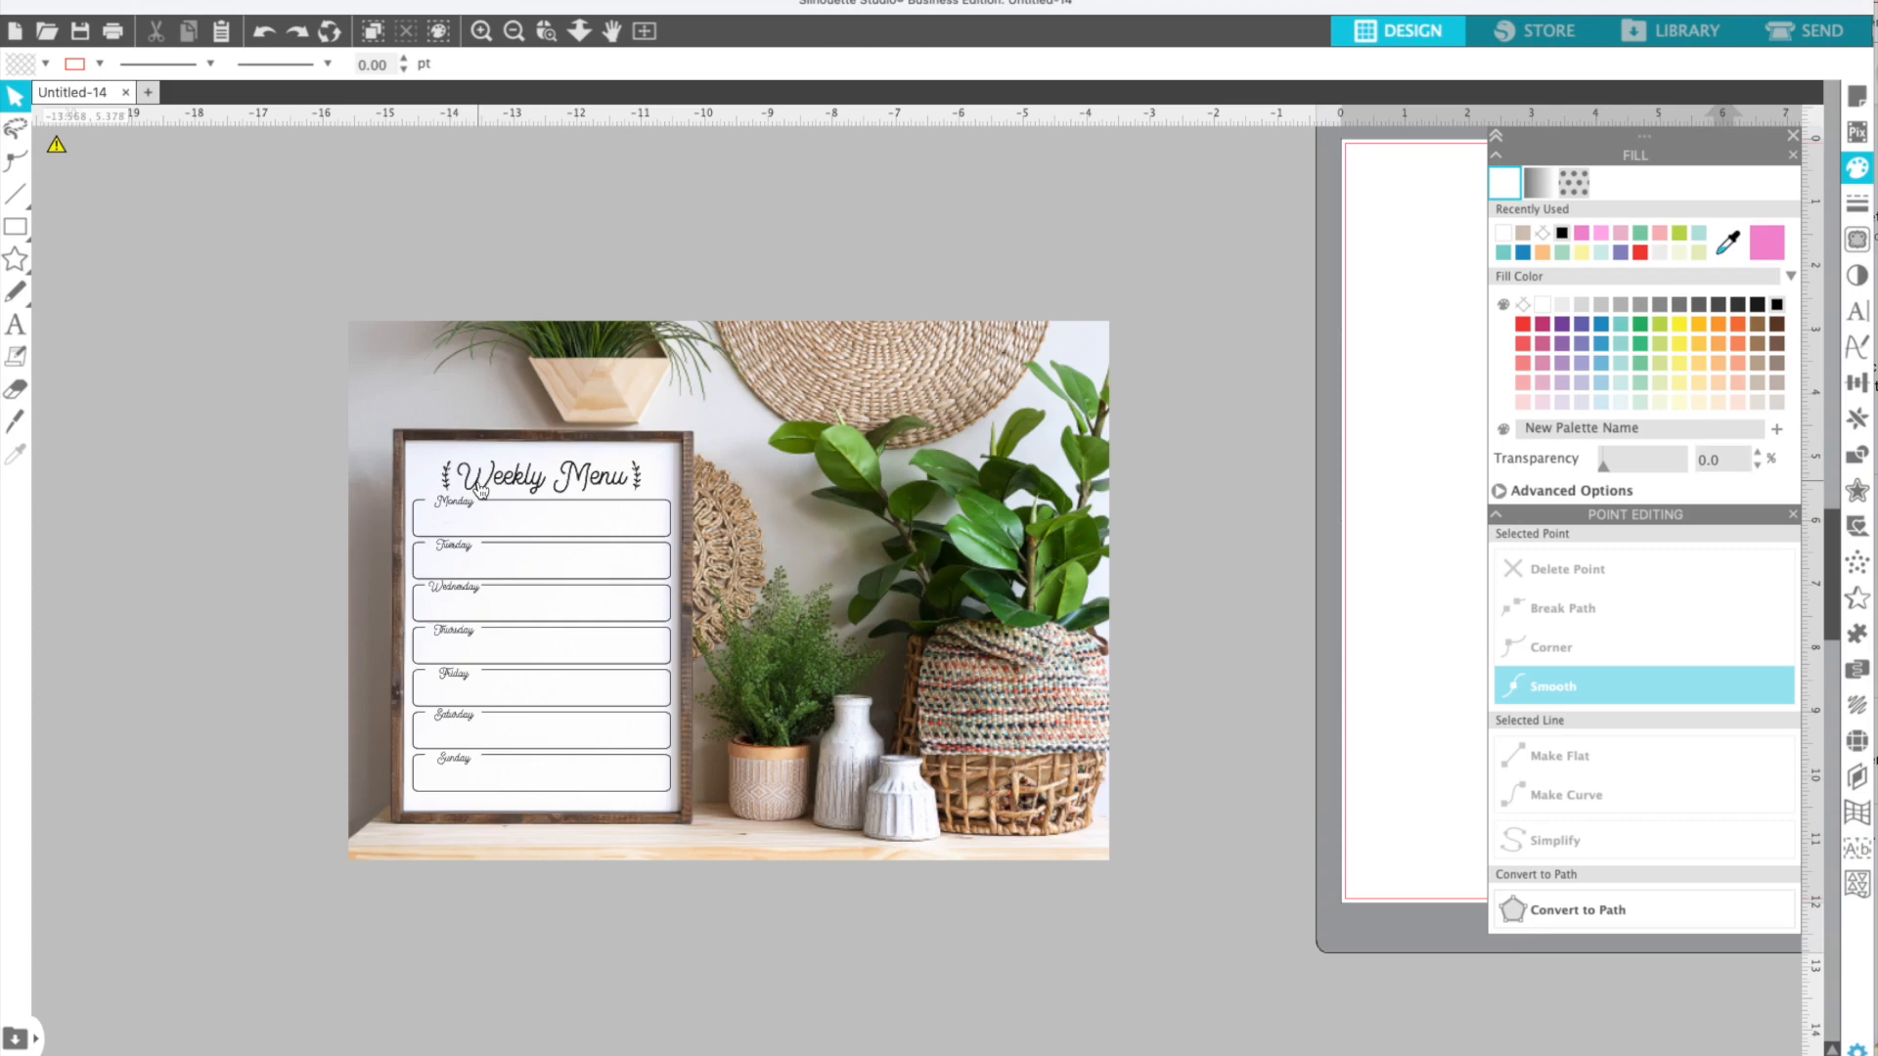
drag(537, 625, 185, 642)
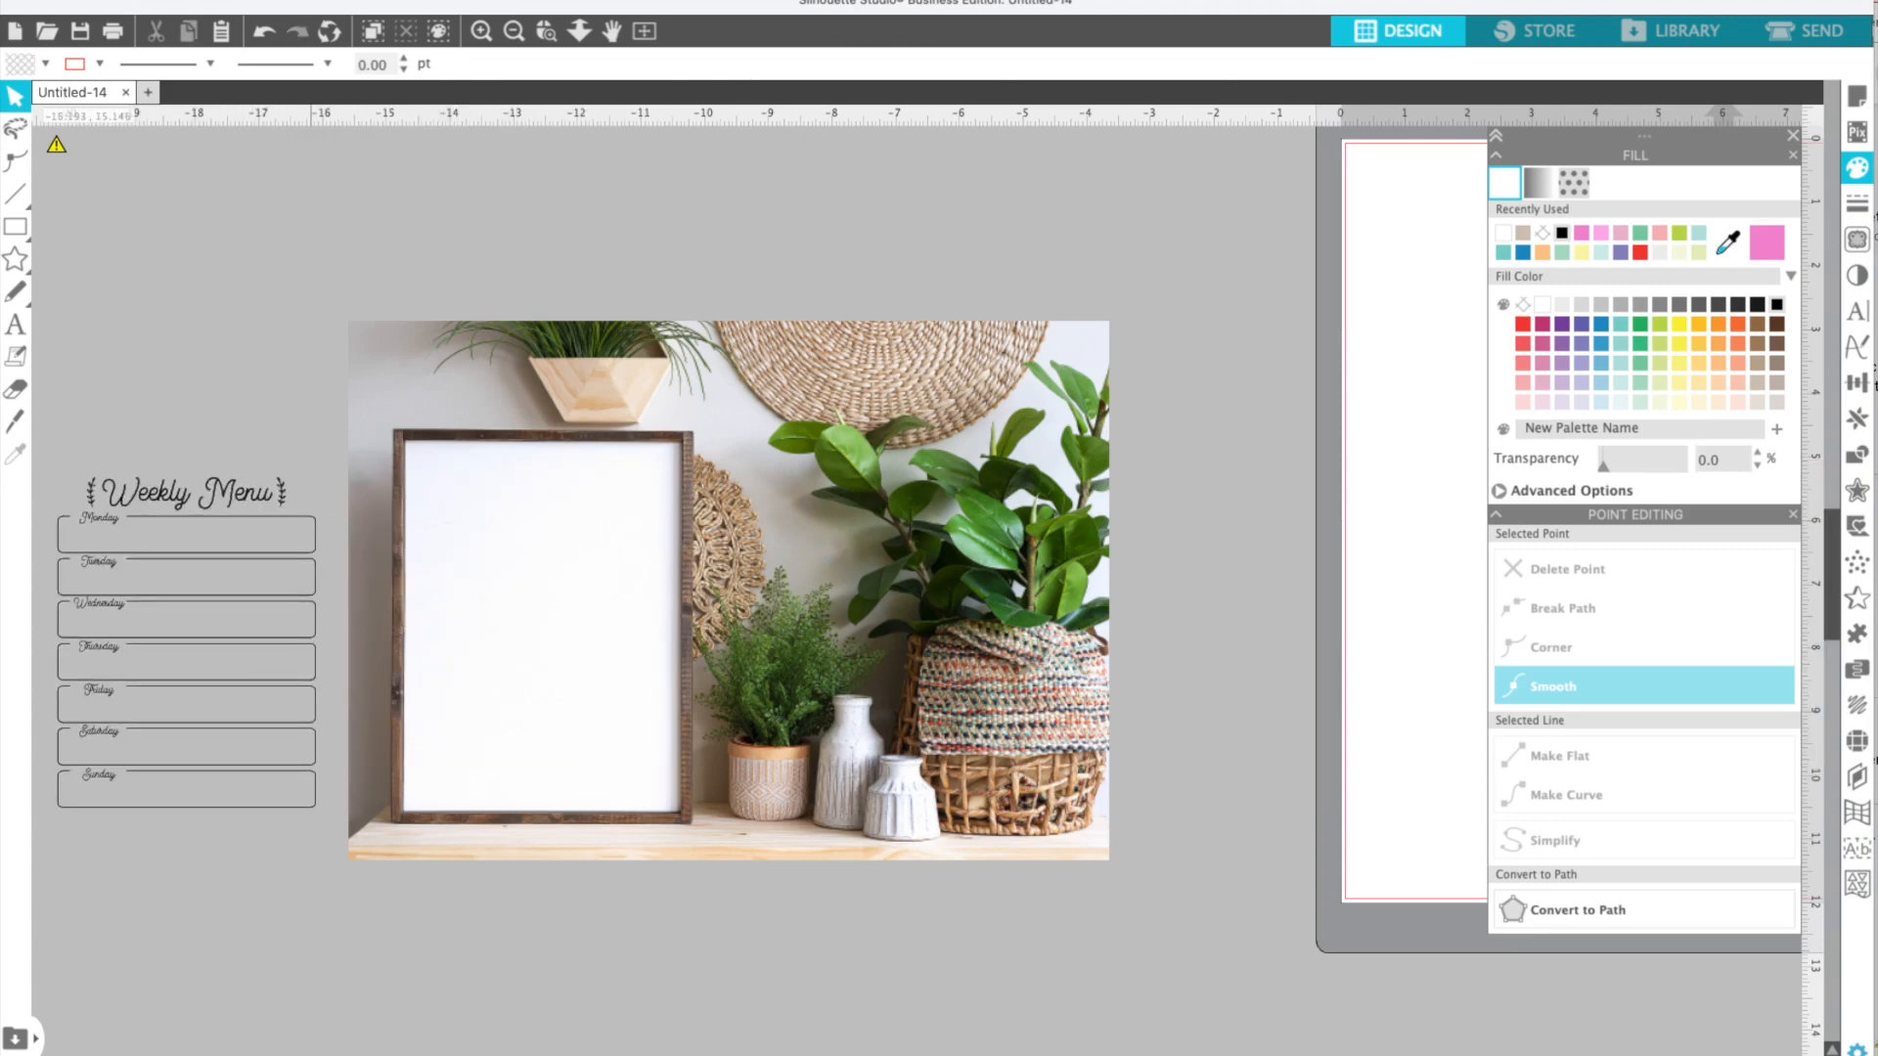
- Bring WeeklyScheduleDoodle.svg from its folder onto the Silhouette canvas
click(606, 1054)
click(1527, 443)
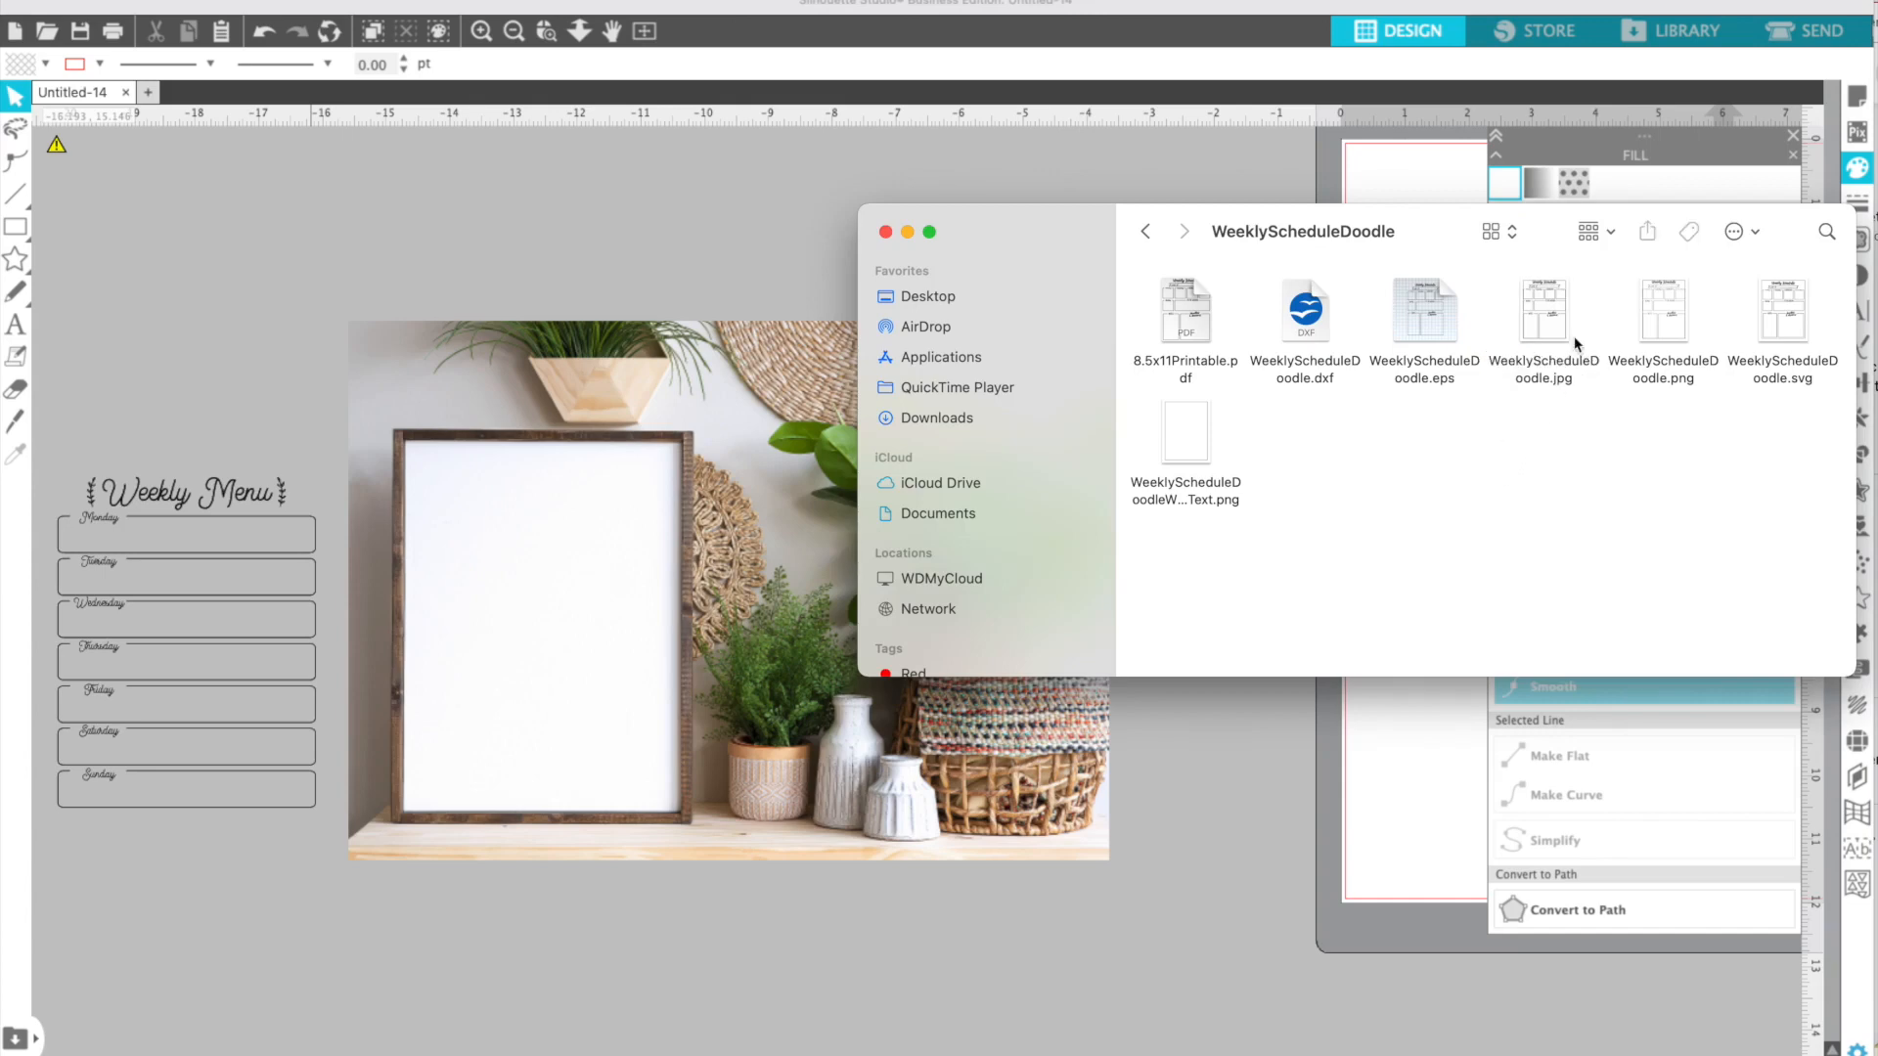
drag(1780, 328, 1231, 866)
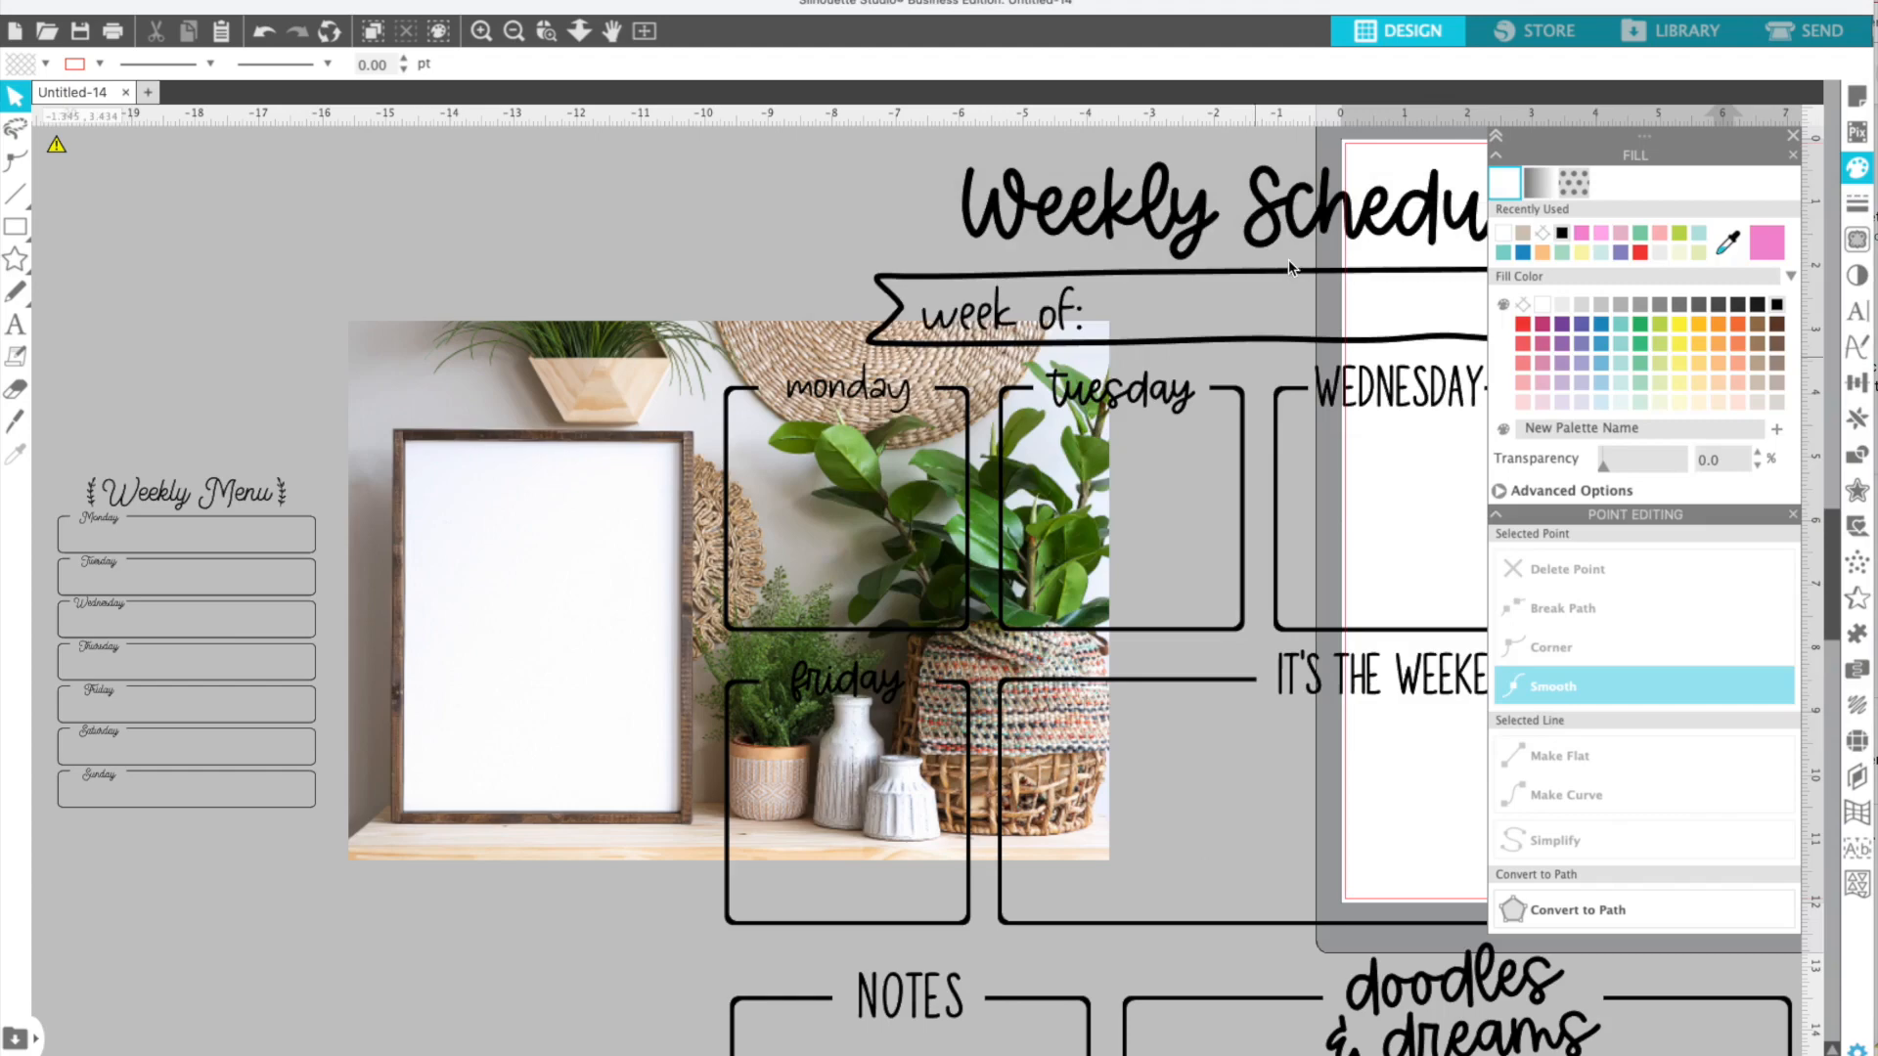
drag(1215, 231, 973, 191)
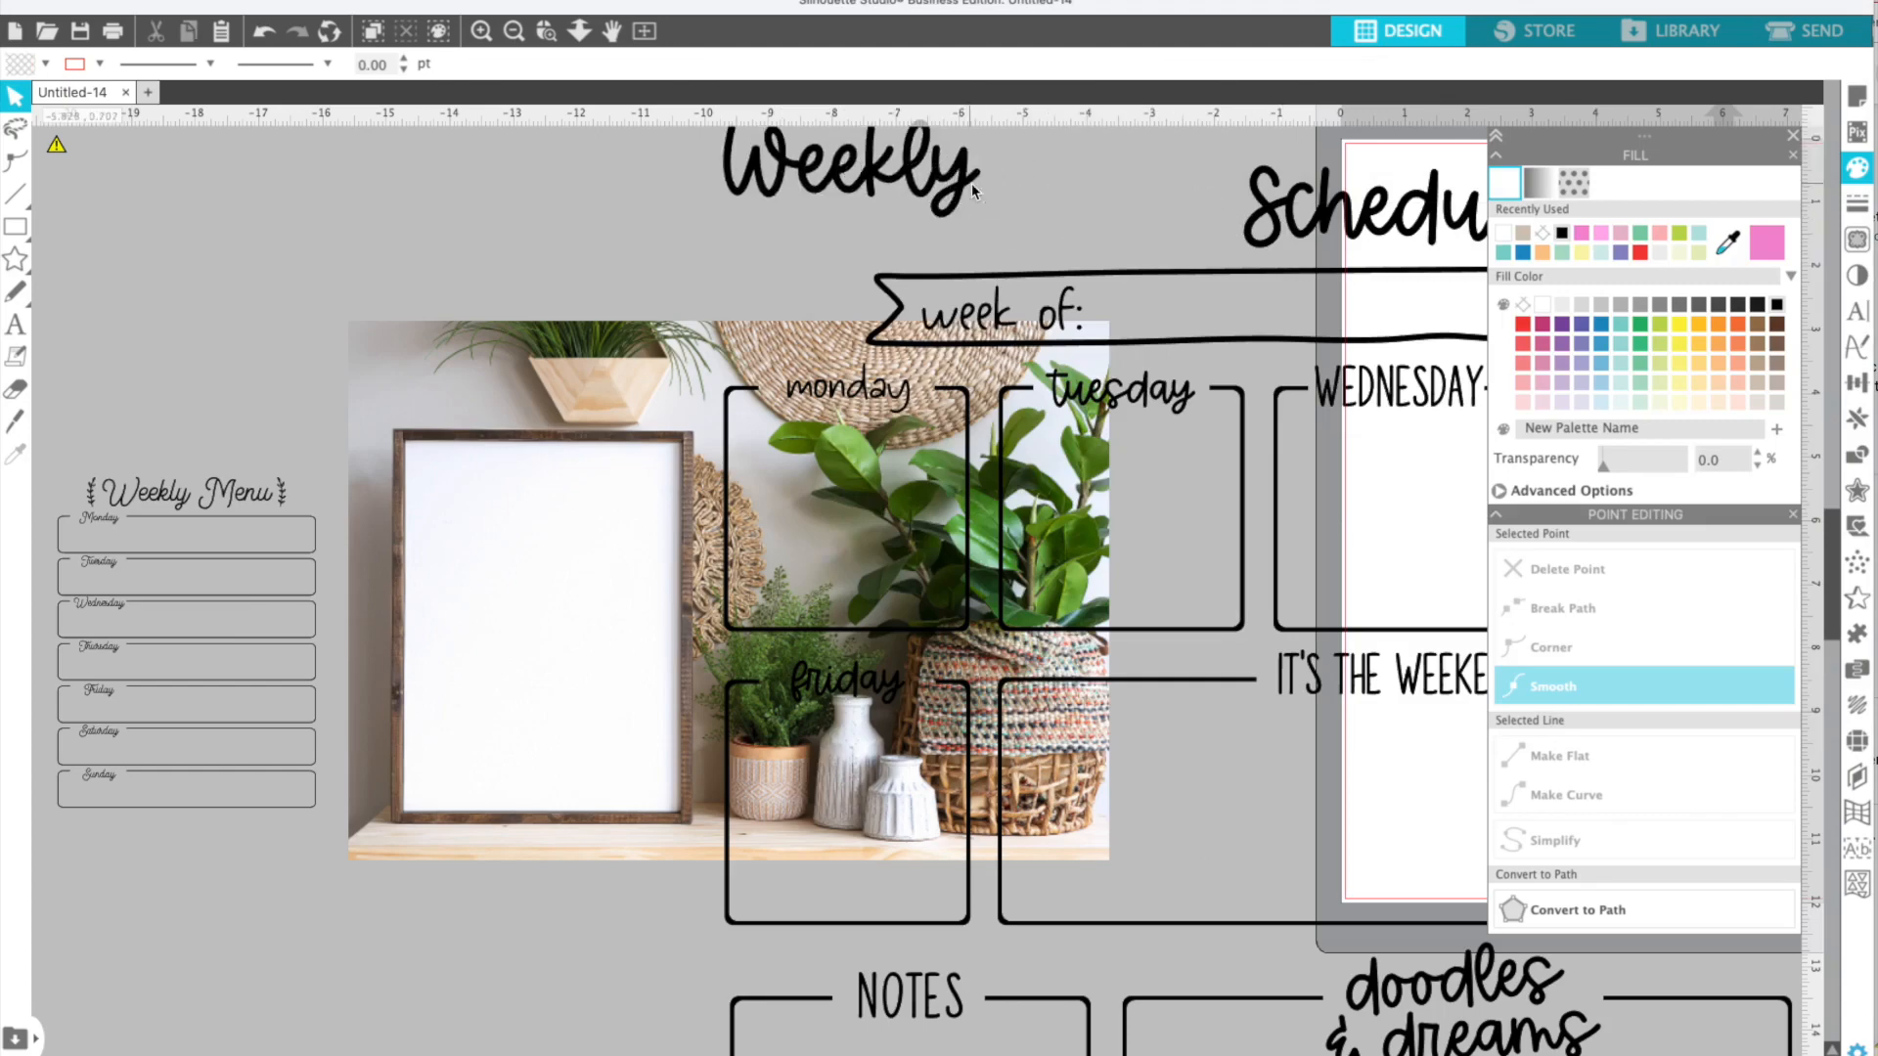
key(super+z)
- Move the plant photo up and left, then group the Weekly Schedule pieces into one object
click(514, 35)
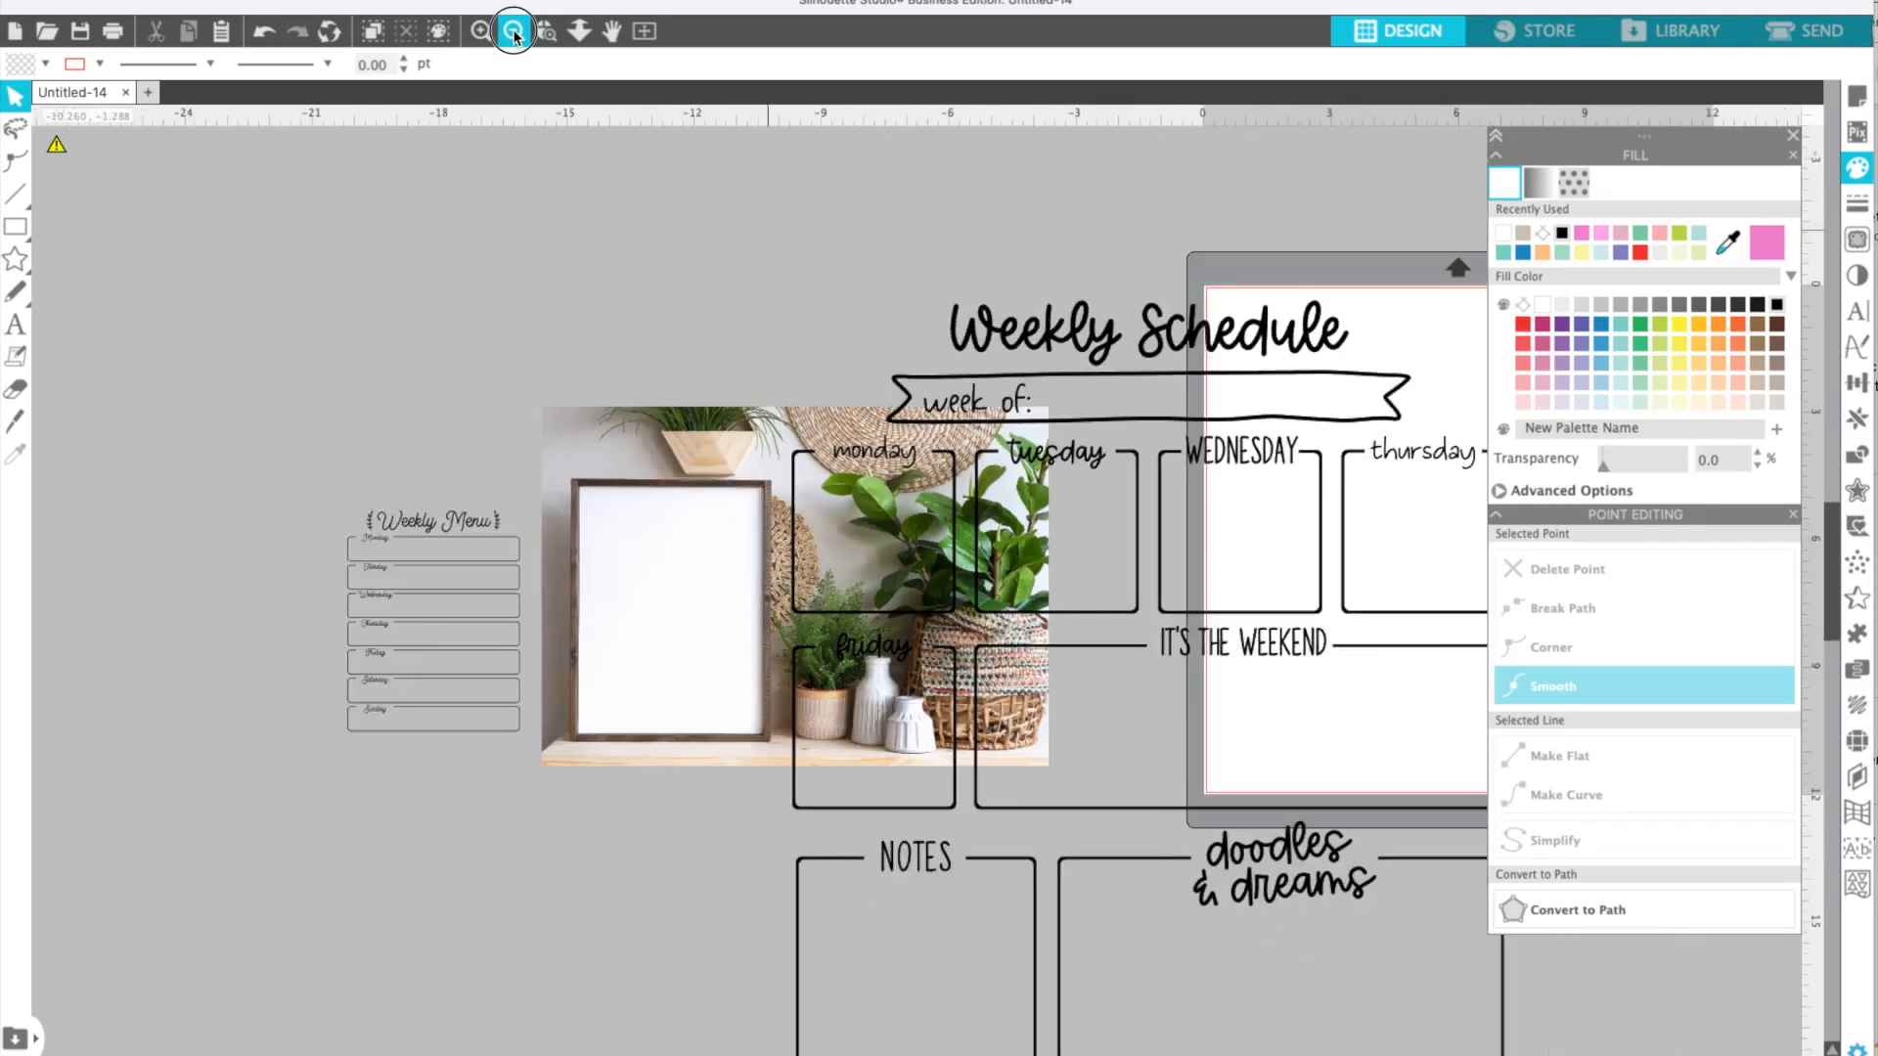
click(514, 35)
drag(743, 566, 549, 315)
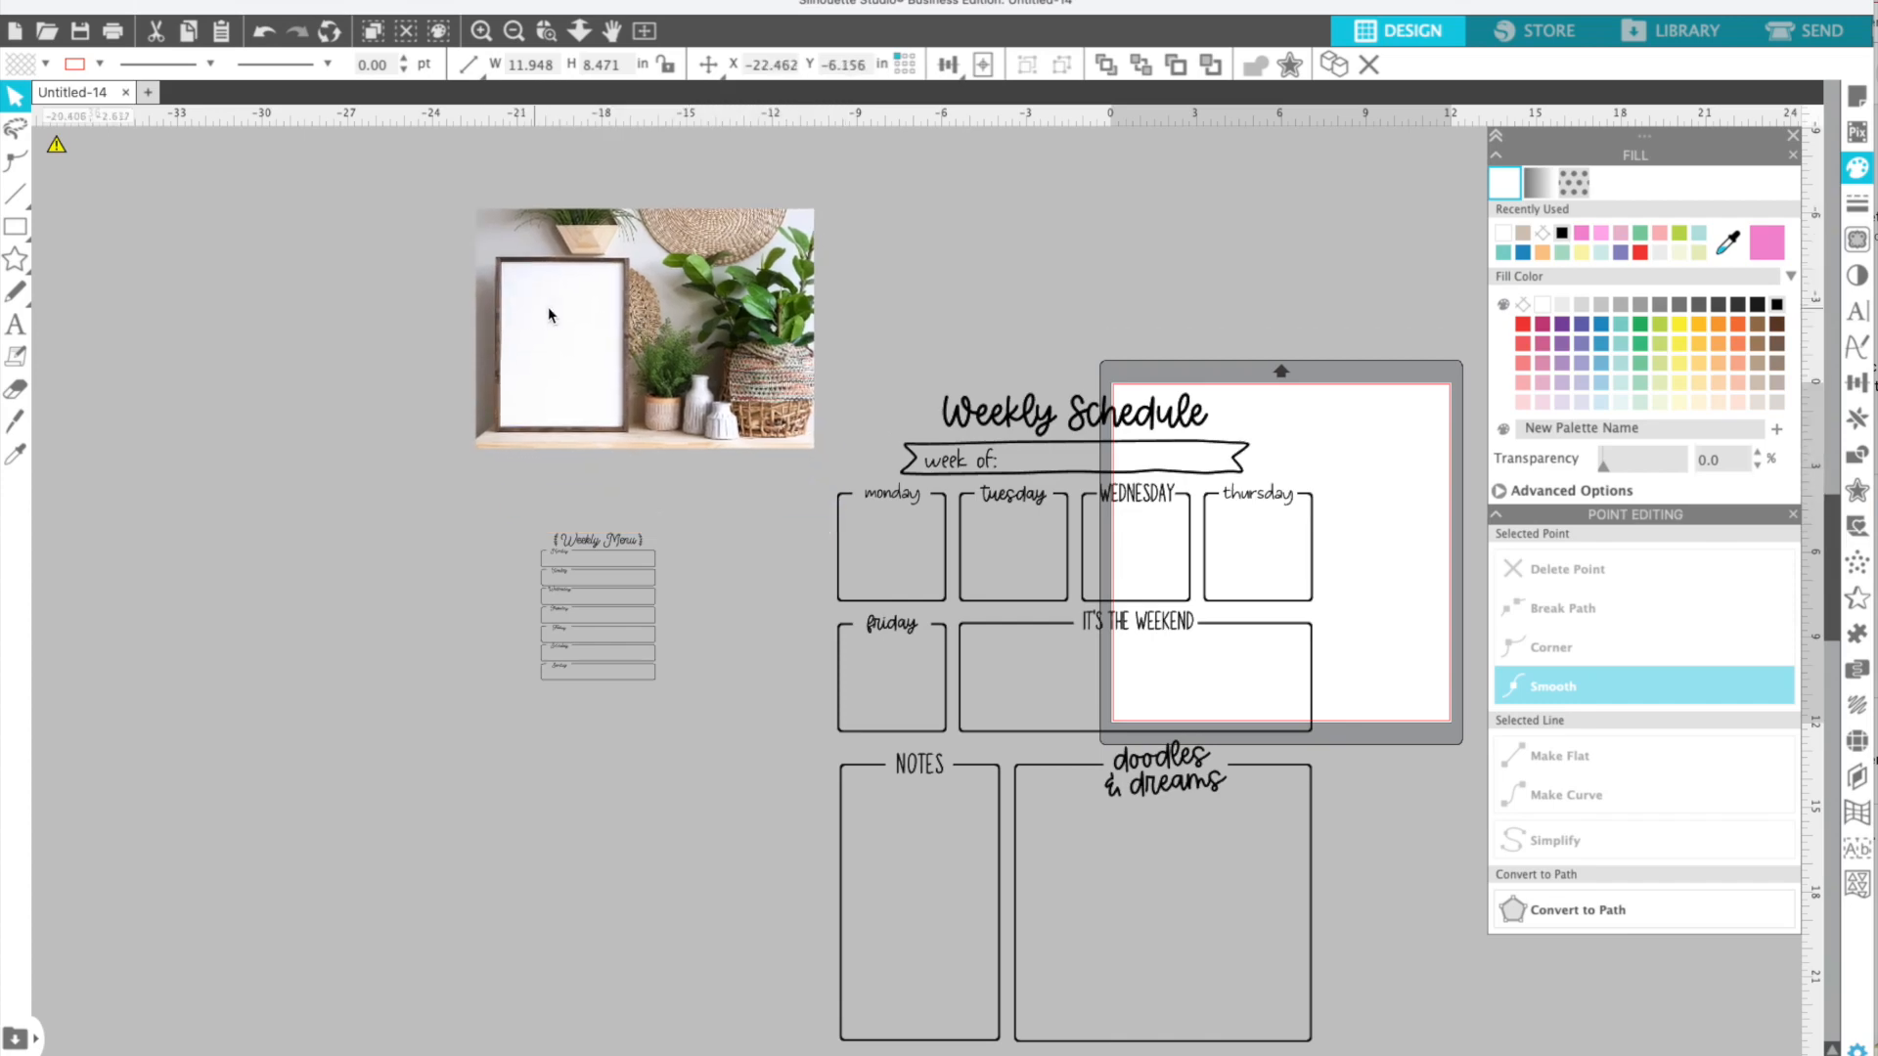
click(1086, 618)
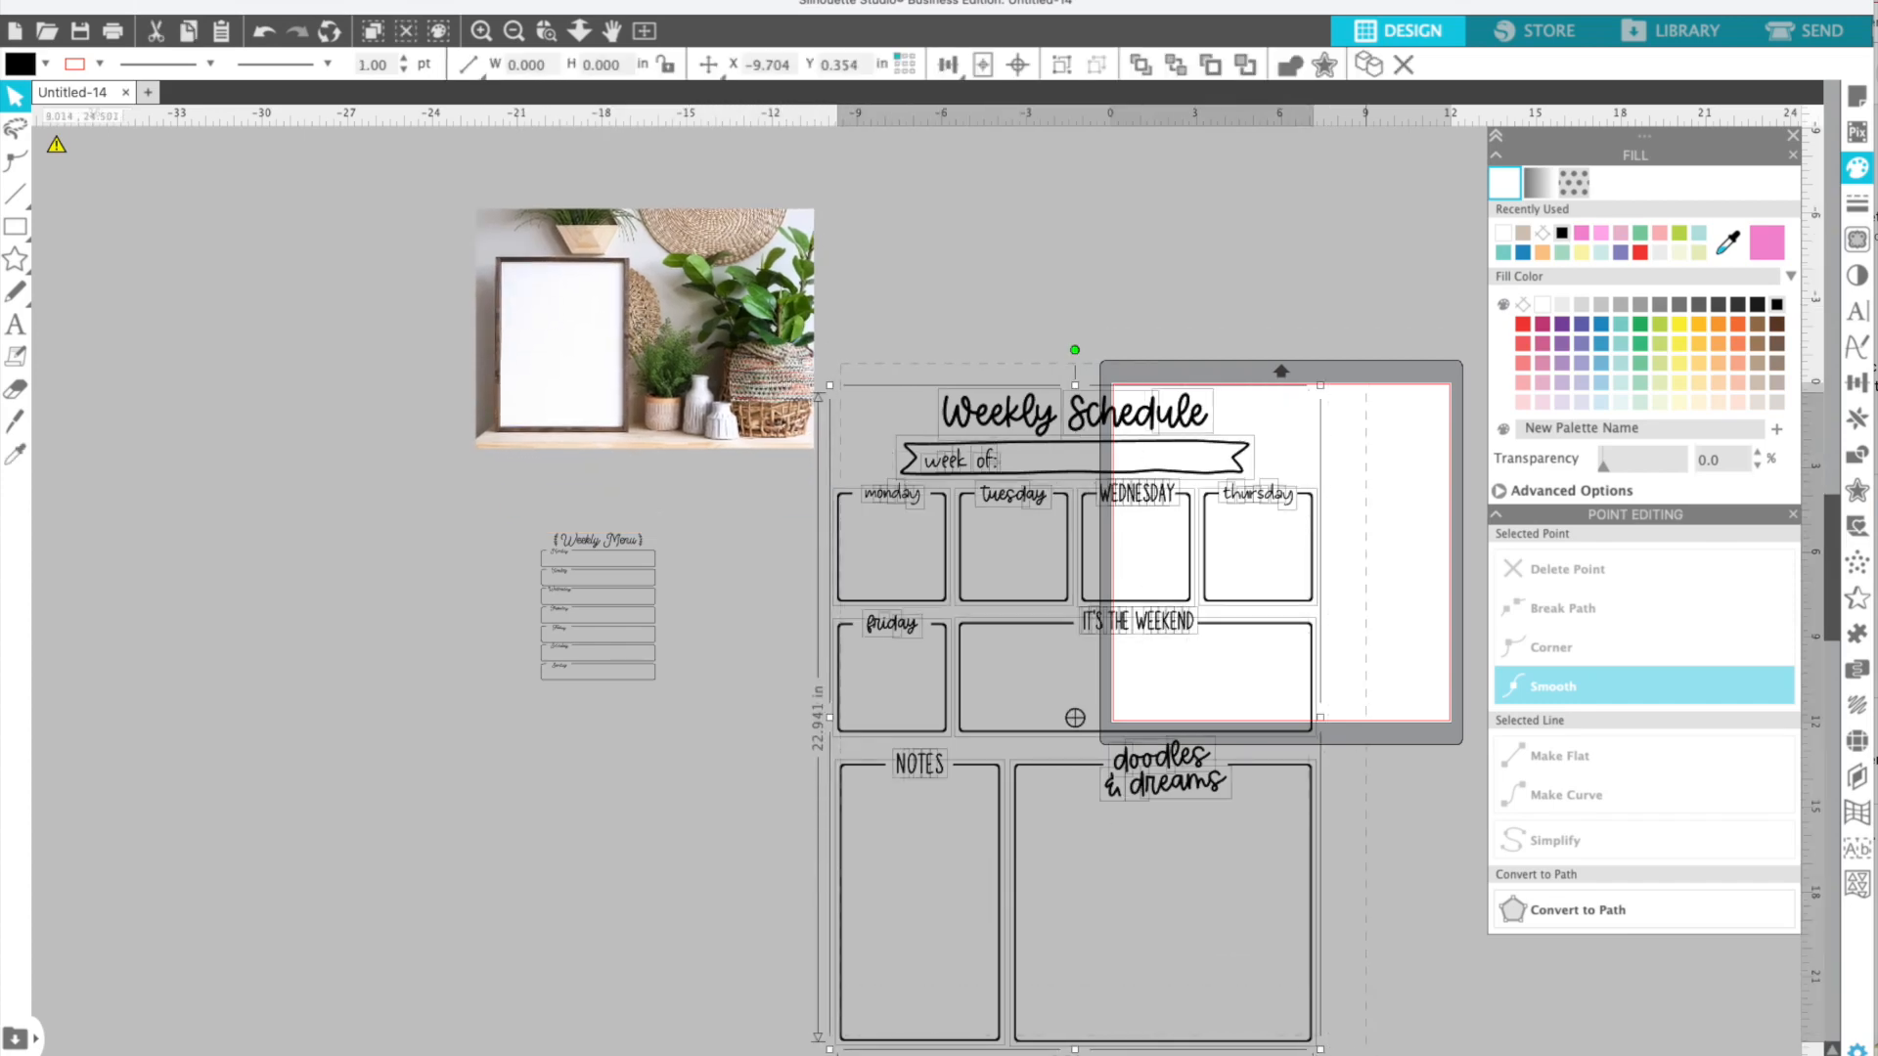
click(1061, 64)
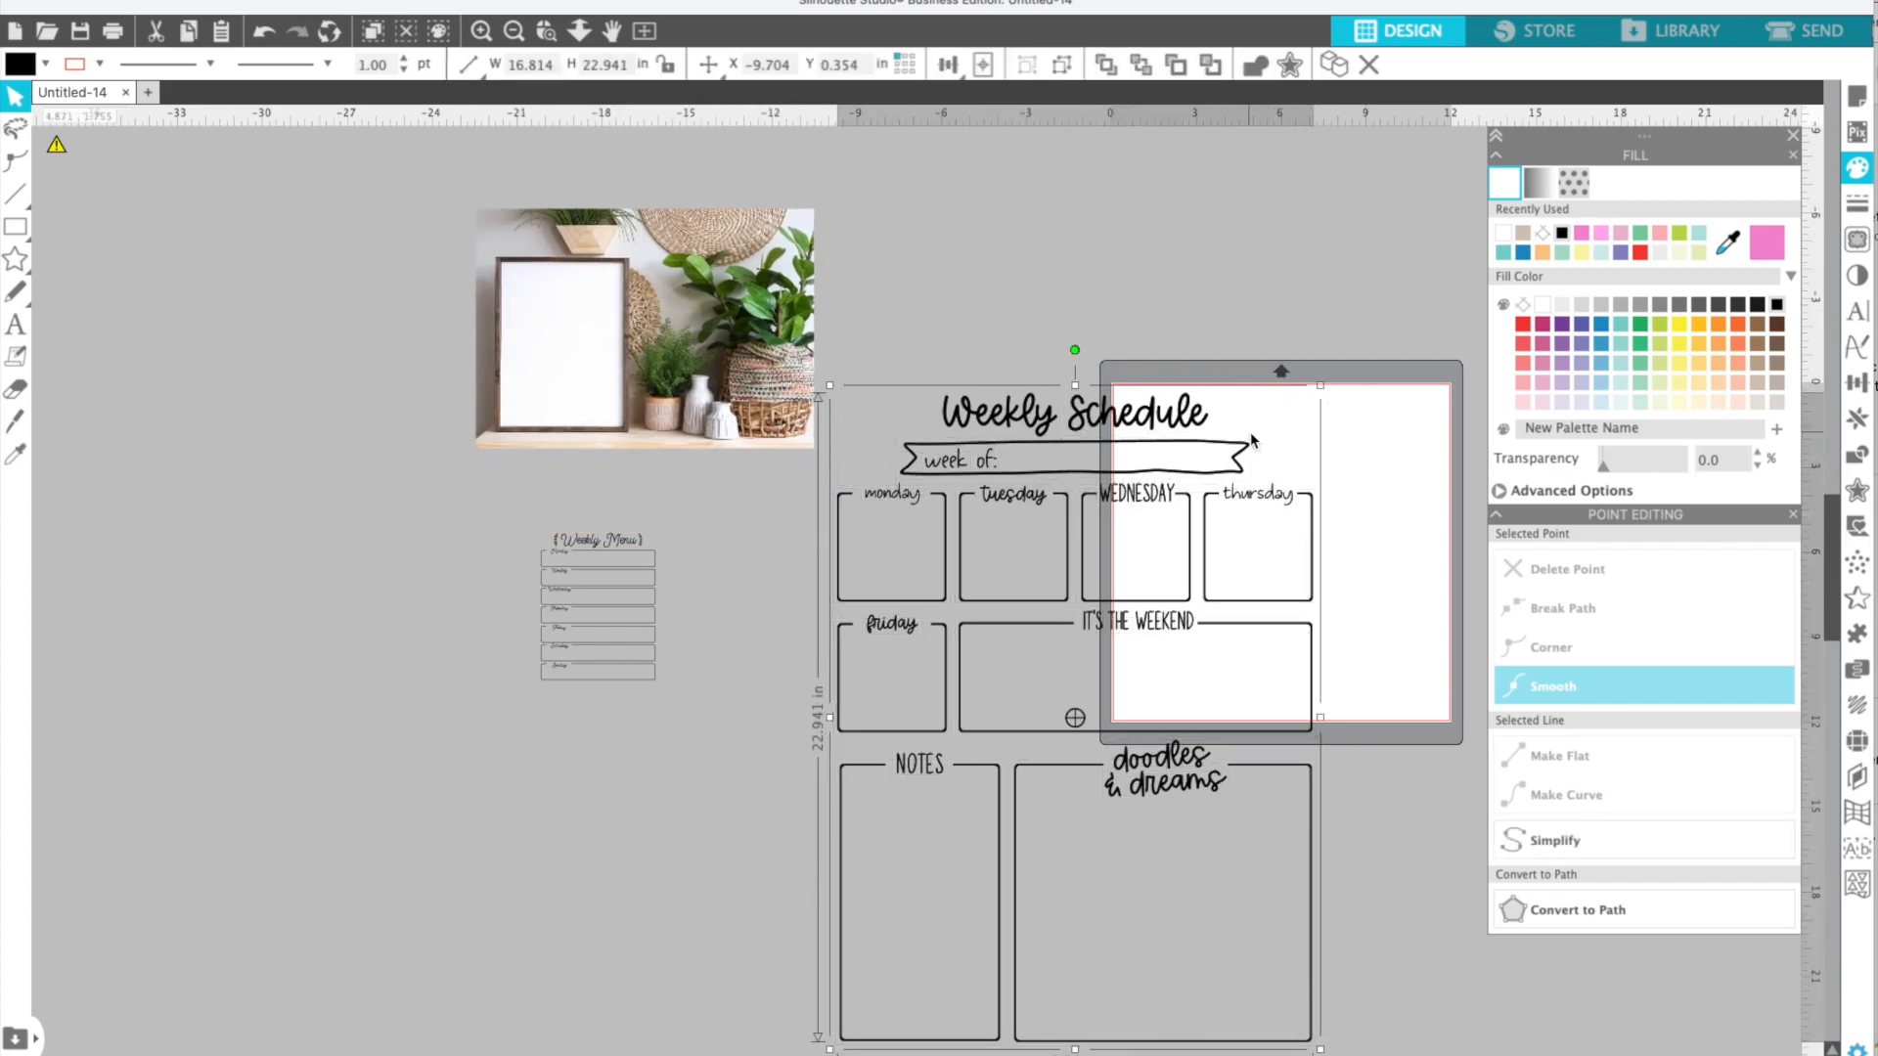
- Scale the Weekly Schedule to about 5 x 6.9 in and move it onto the framed photo
drag(1318, 387, 990, 843)
drag(838, 733, 642, 399)
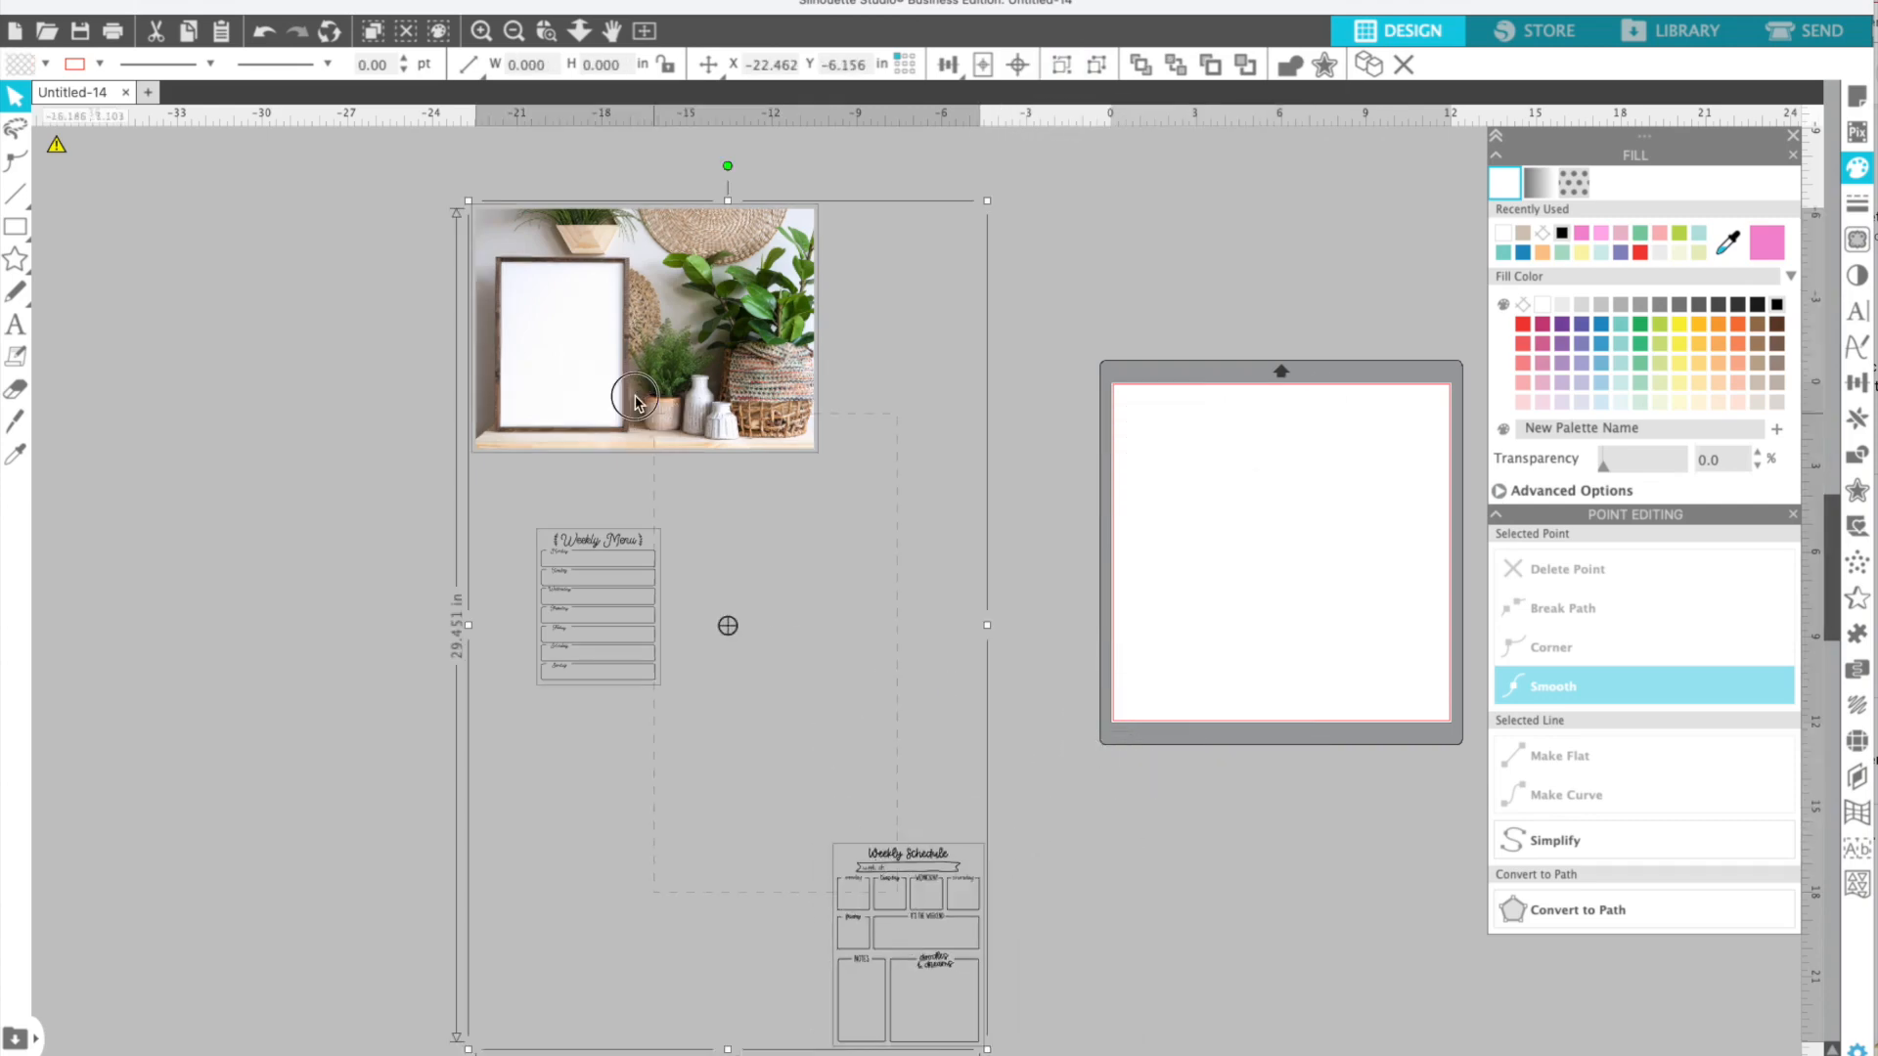
click(1063, 646)
drag(883, 900, 543, 321)
- Resize the Weekly Schedule to 3.950 × 5.389 in so it fits the frame
click(604, 442)
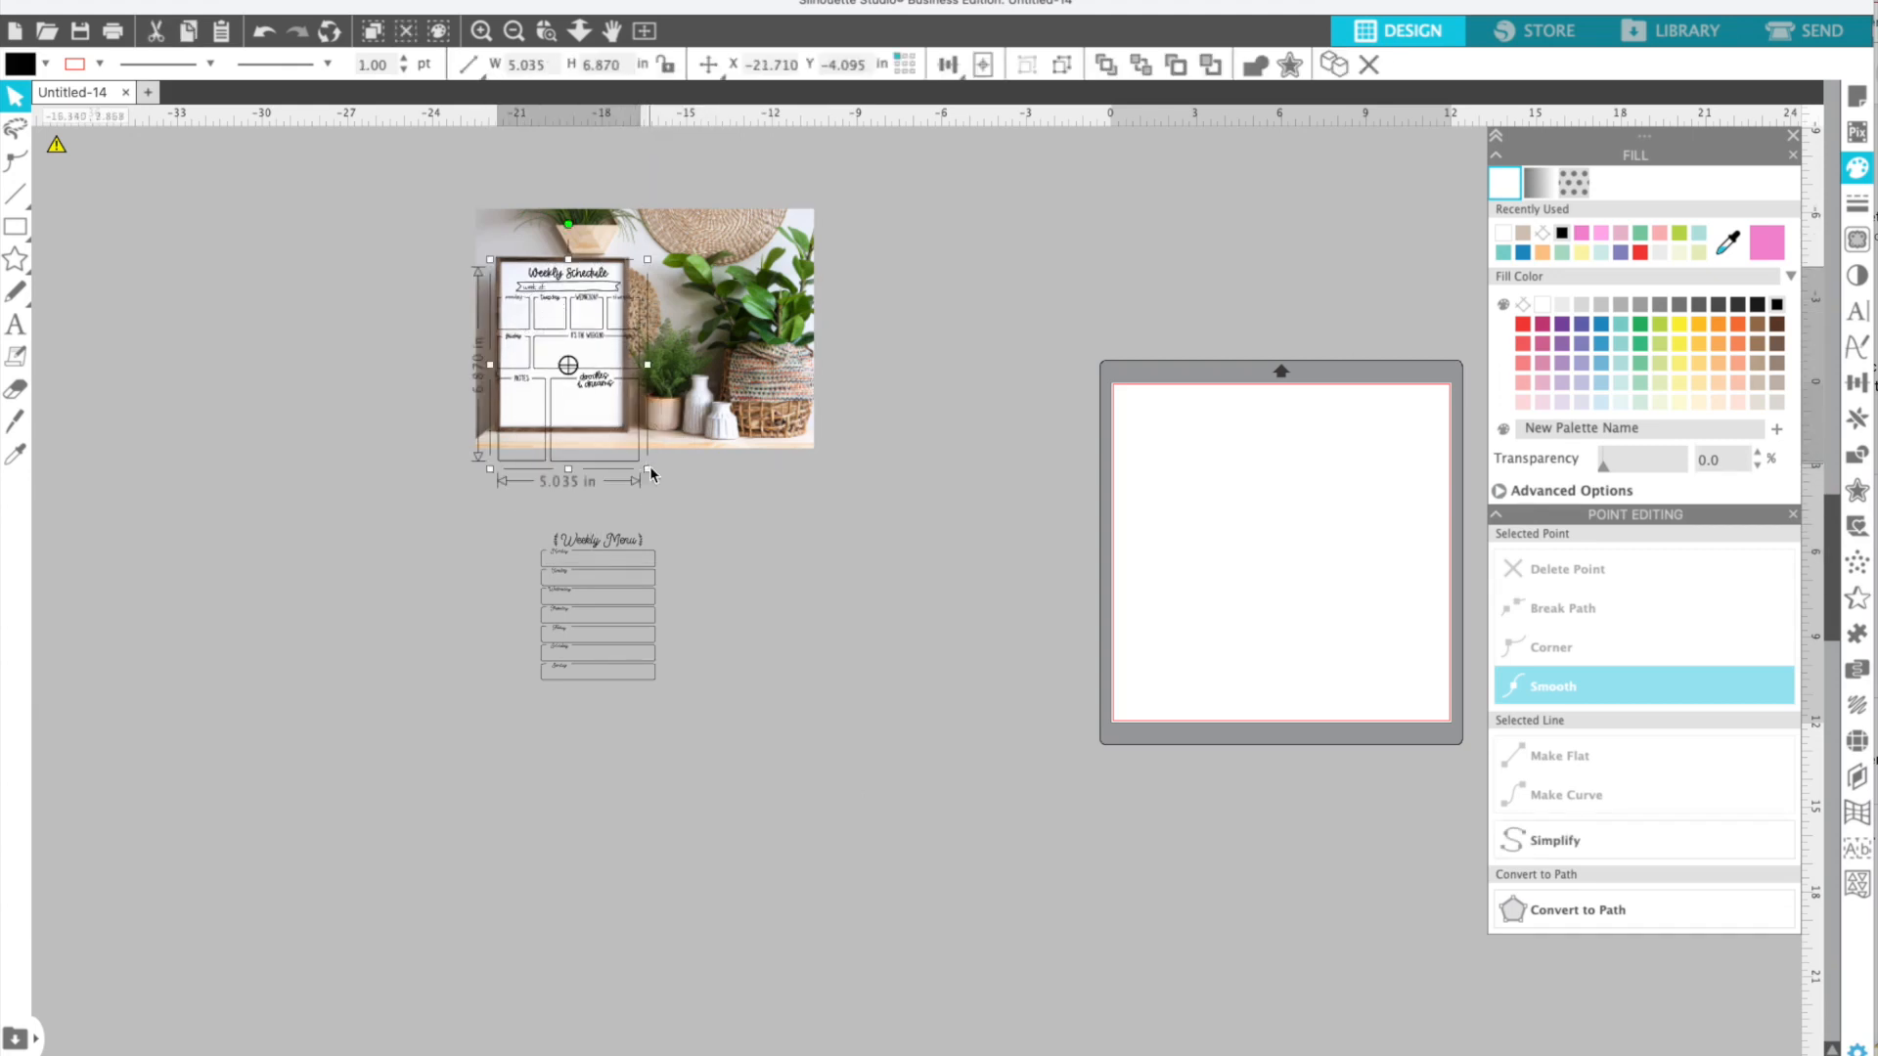
click(624, 428)
mouse_move(624, 429)
mouse_down()
mouse_move(620, 406)
mouse_move(624, 427)
mouse_up()
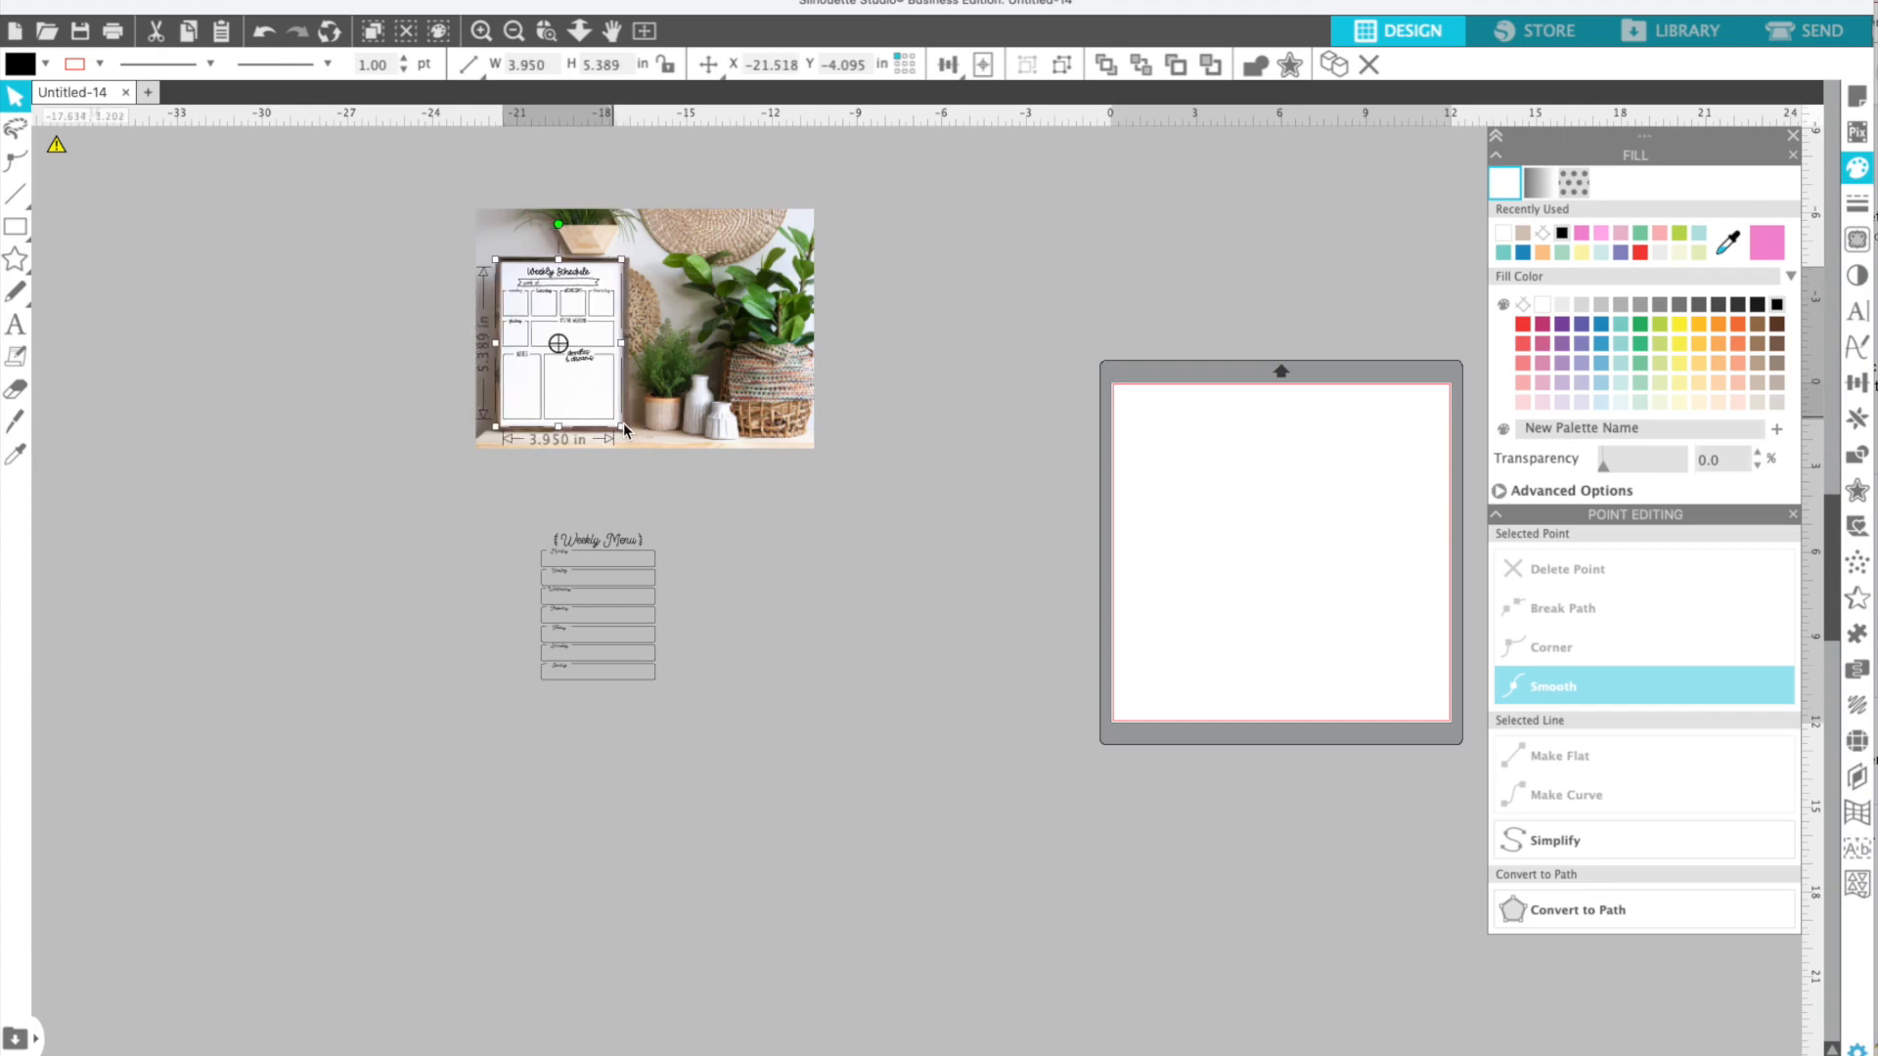
- Nudge the schedule slightly right to sit inside the frame, then deselect it
click(481, 31)
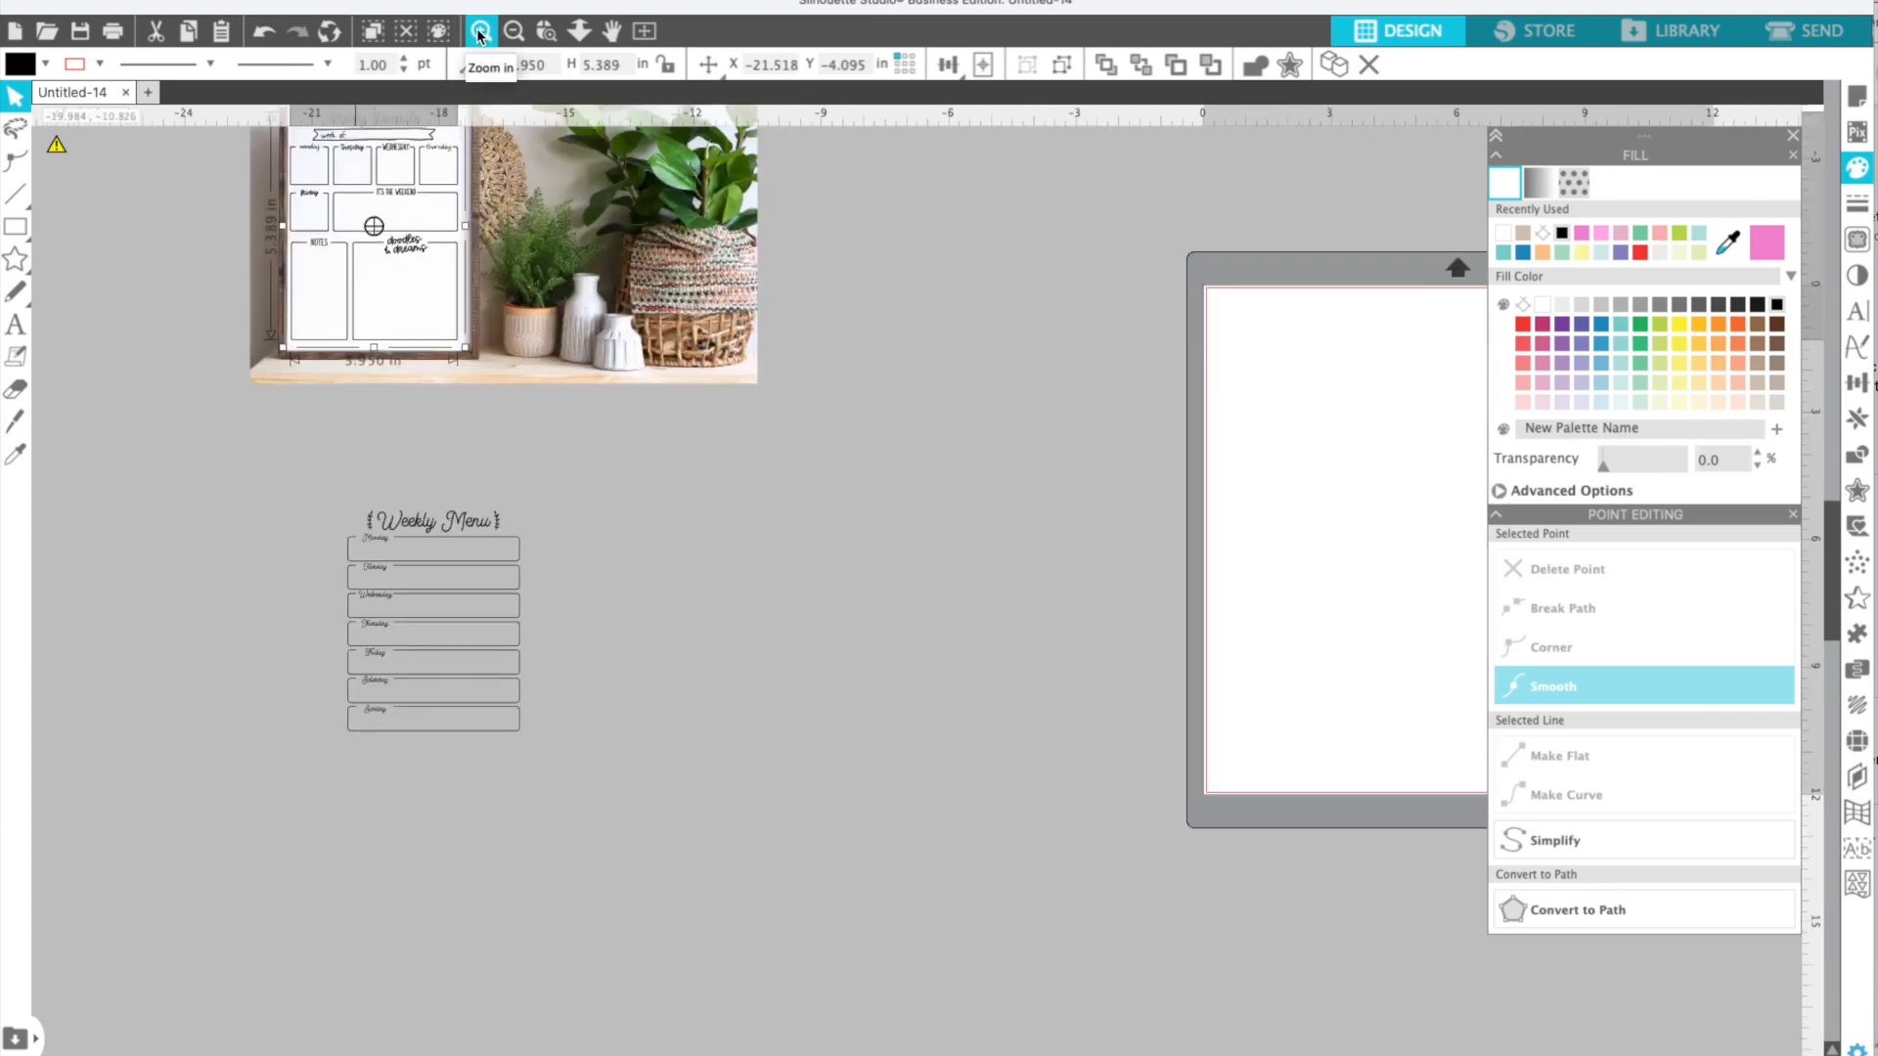
click(481, 31)
scroll(414, 397, up, 3)
scroll(412, 395, up, 4)
scroll(412, 395, left, 8)
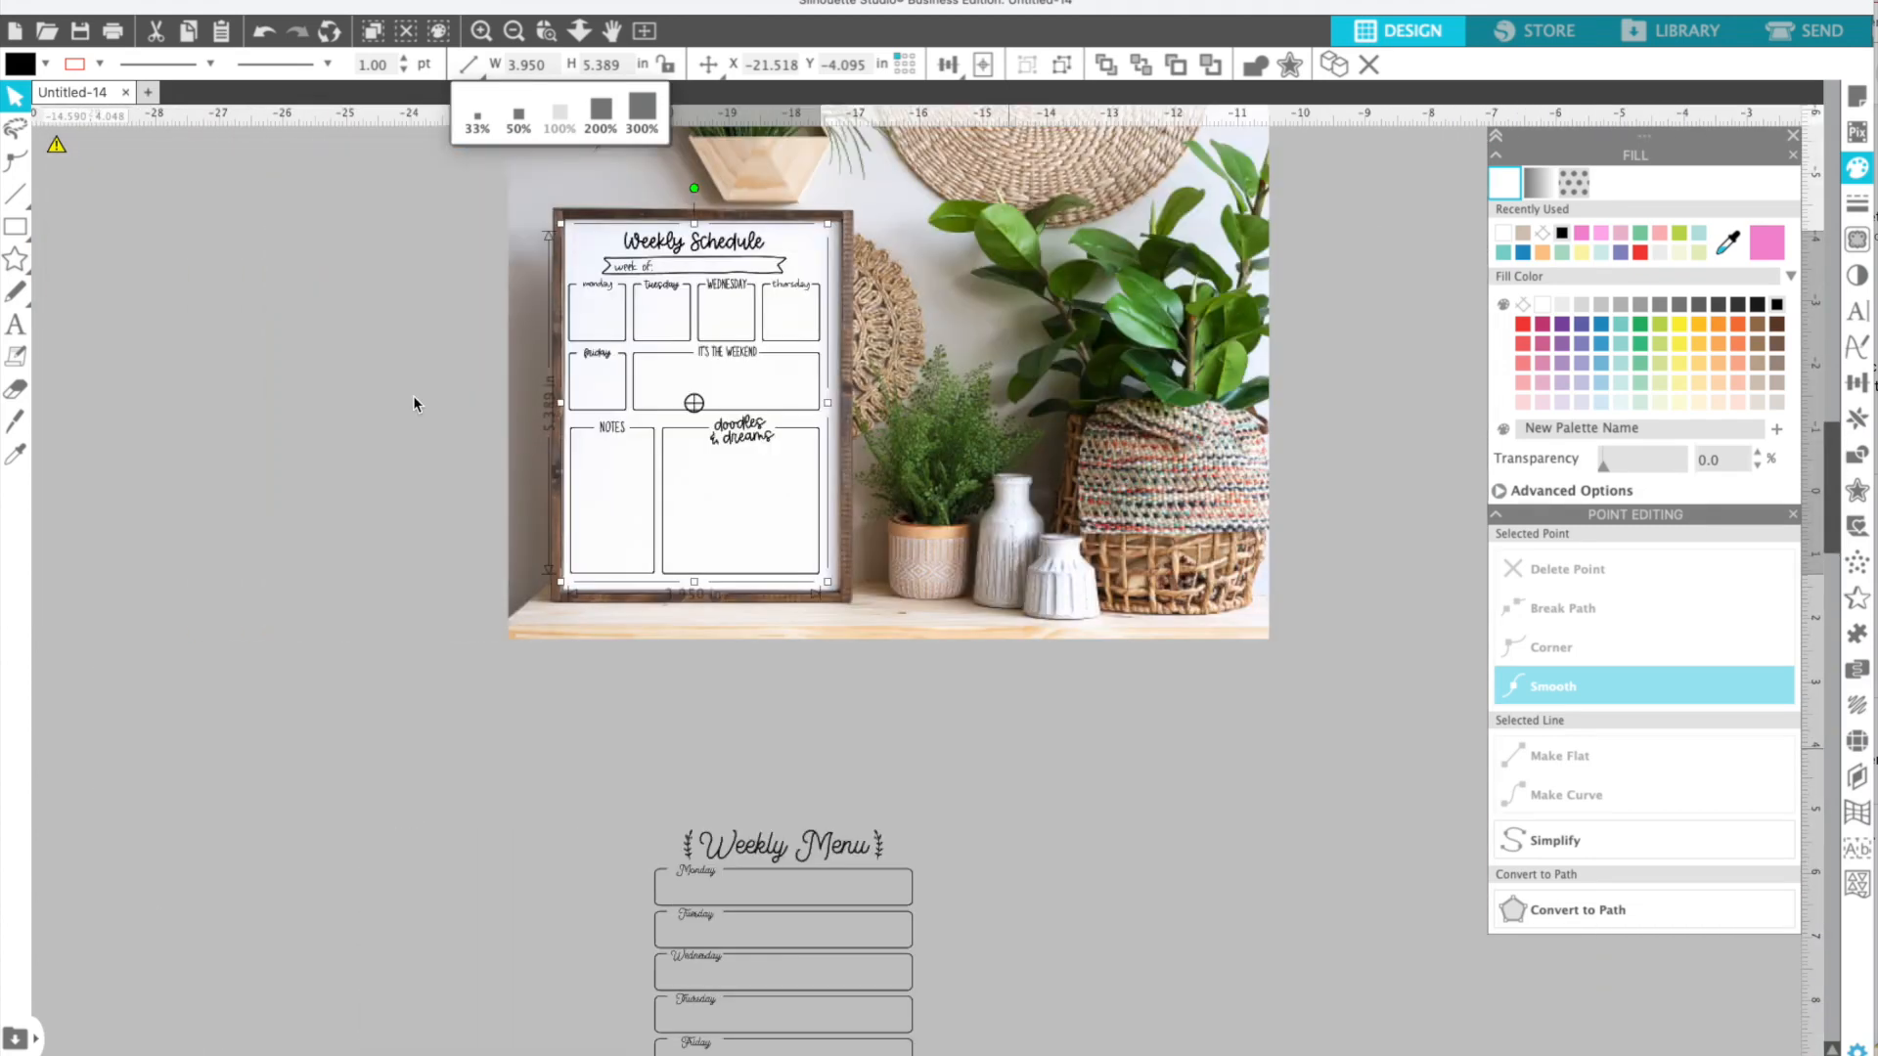
key(Right)
key(Right)
key(Right)
key(Right)
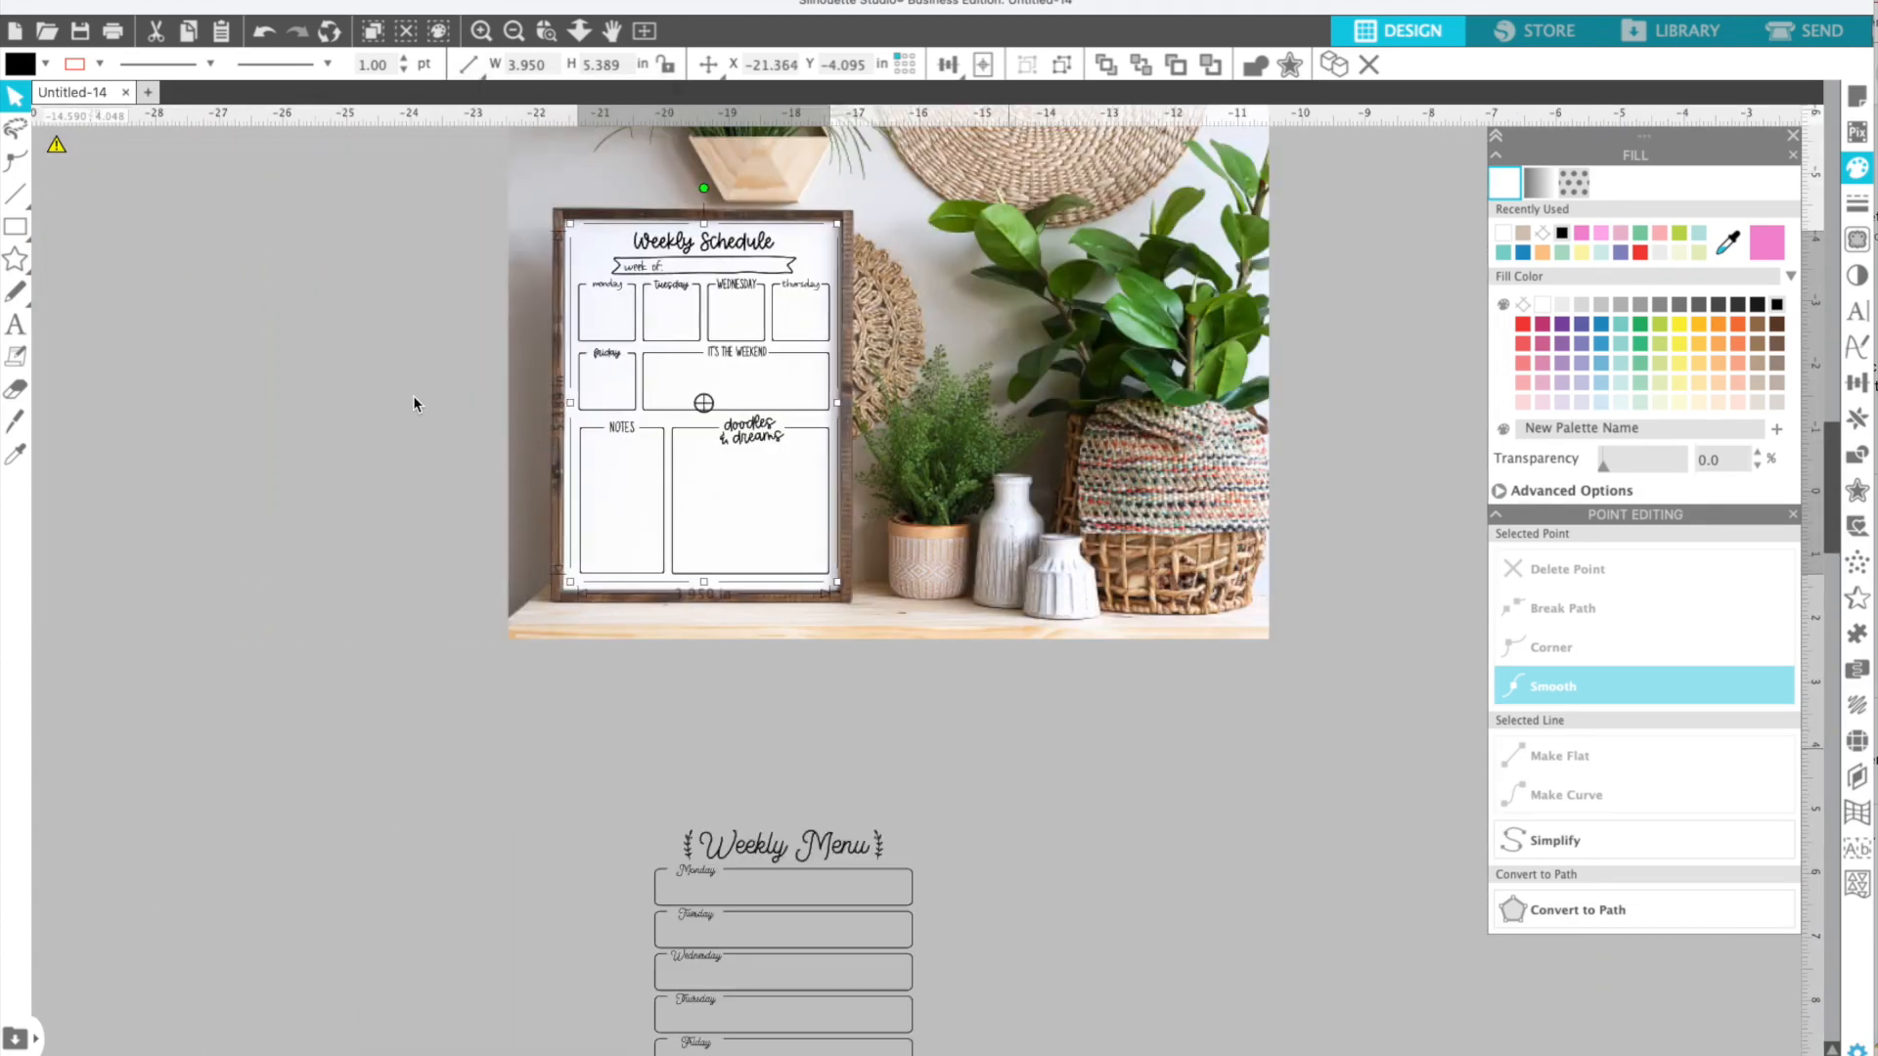
click(305, 528)
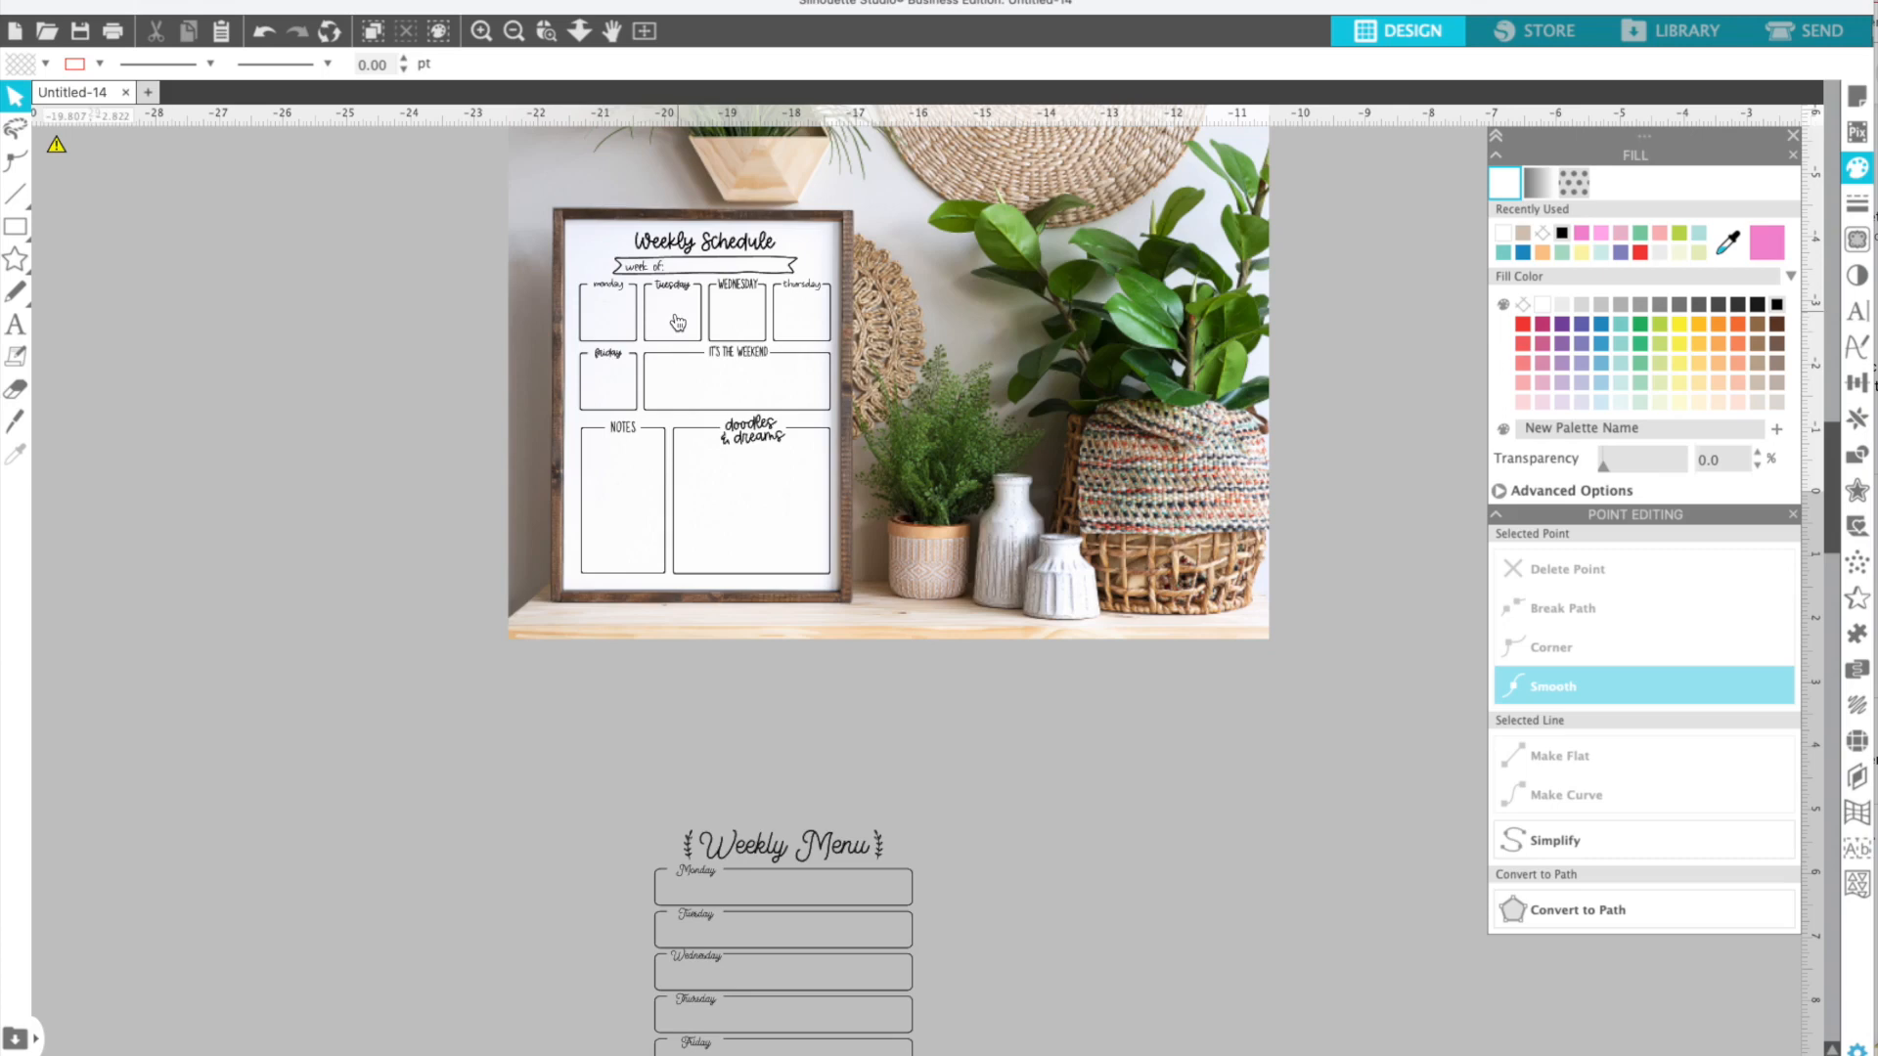
scroll(631, 285, up, 3)
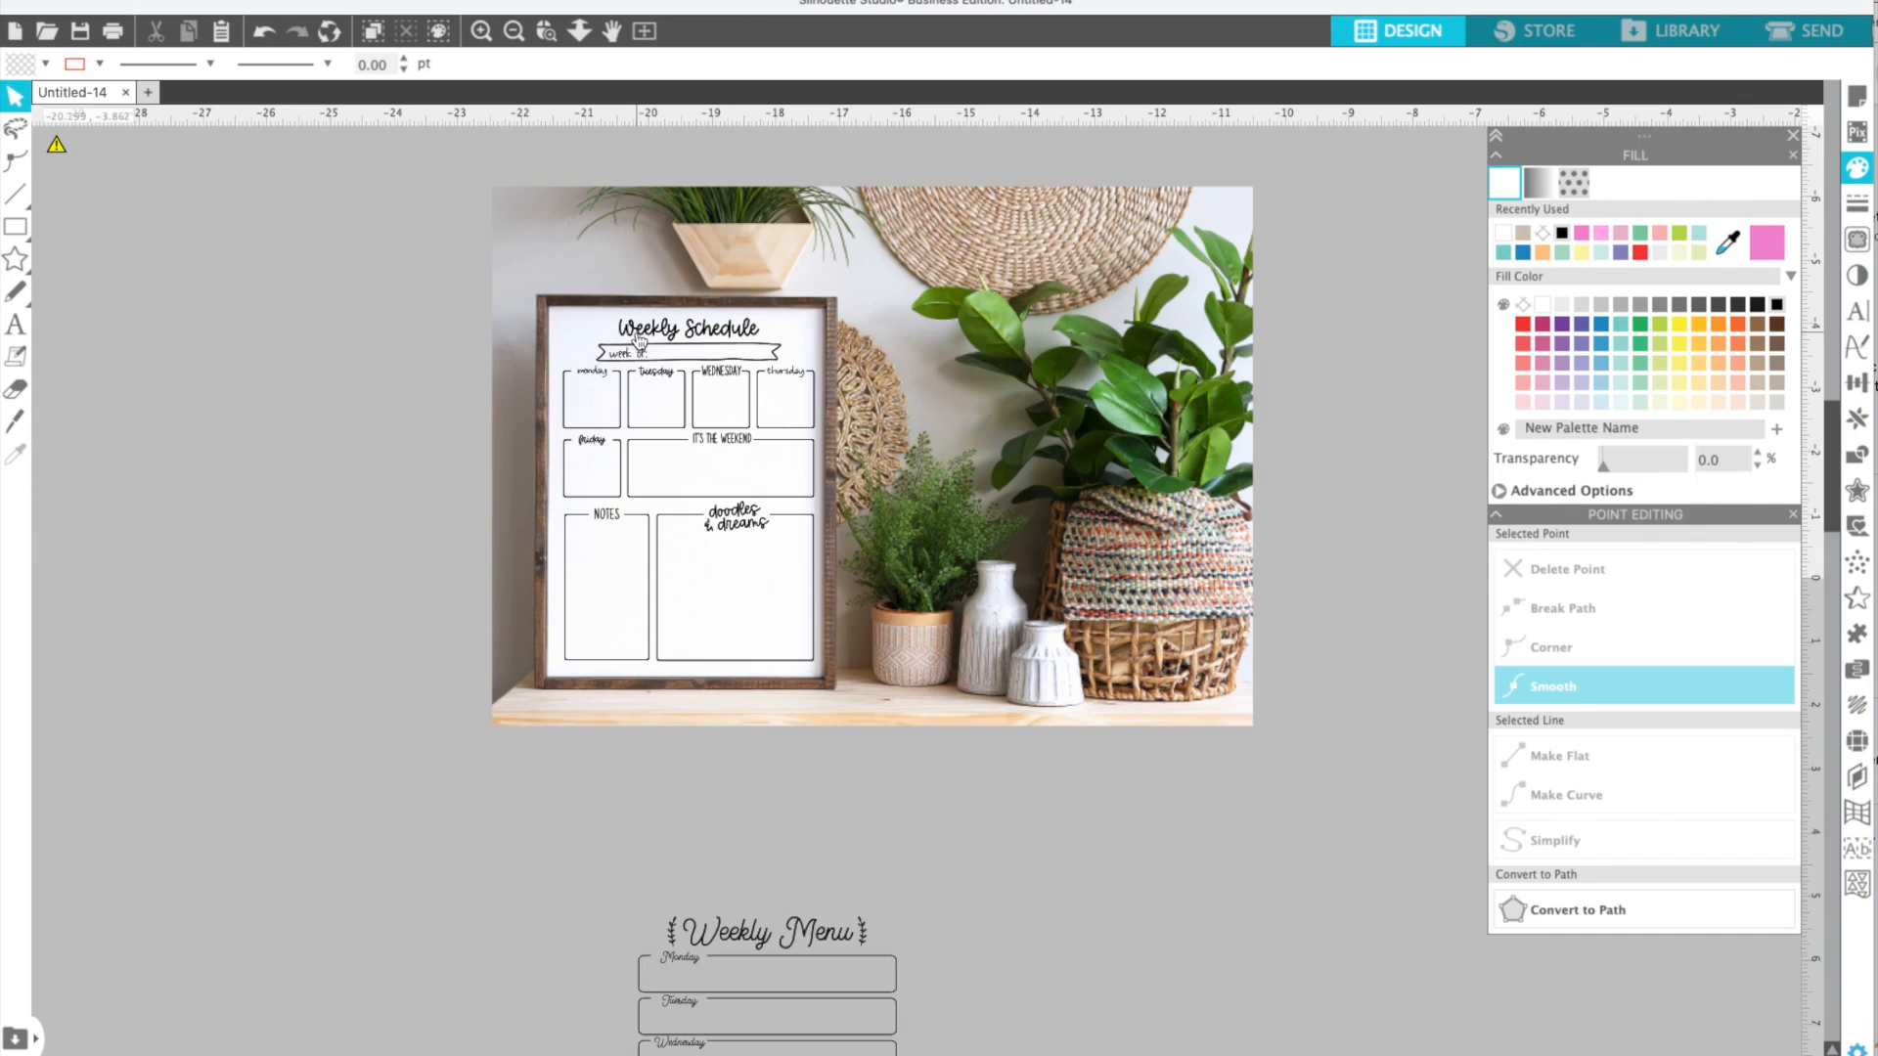
- Change the Weekly Schedule's fill from black to a dark grey swatch in the Fill Color palette
click(639, 341)
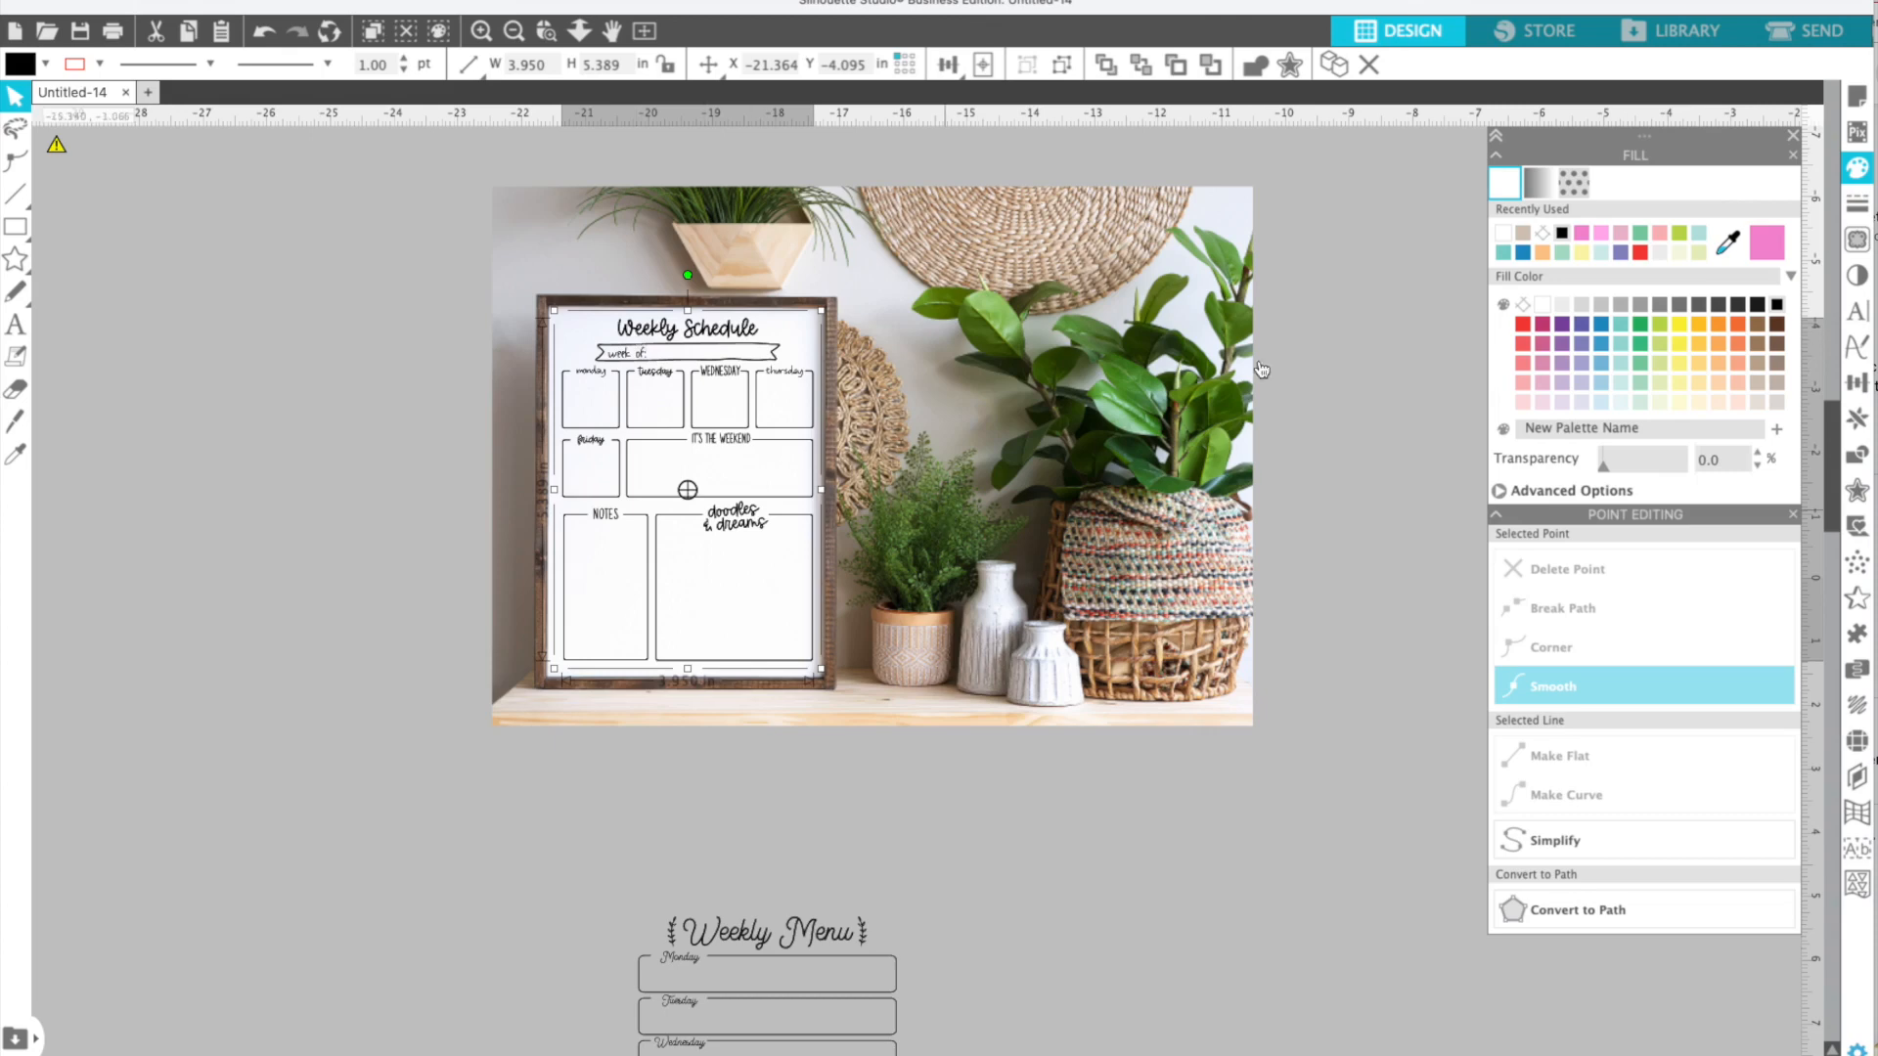
scroll(673, 394, right, 1)
scroll(673, 393, down, 1)
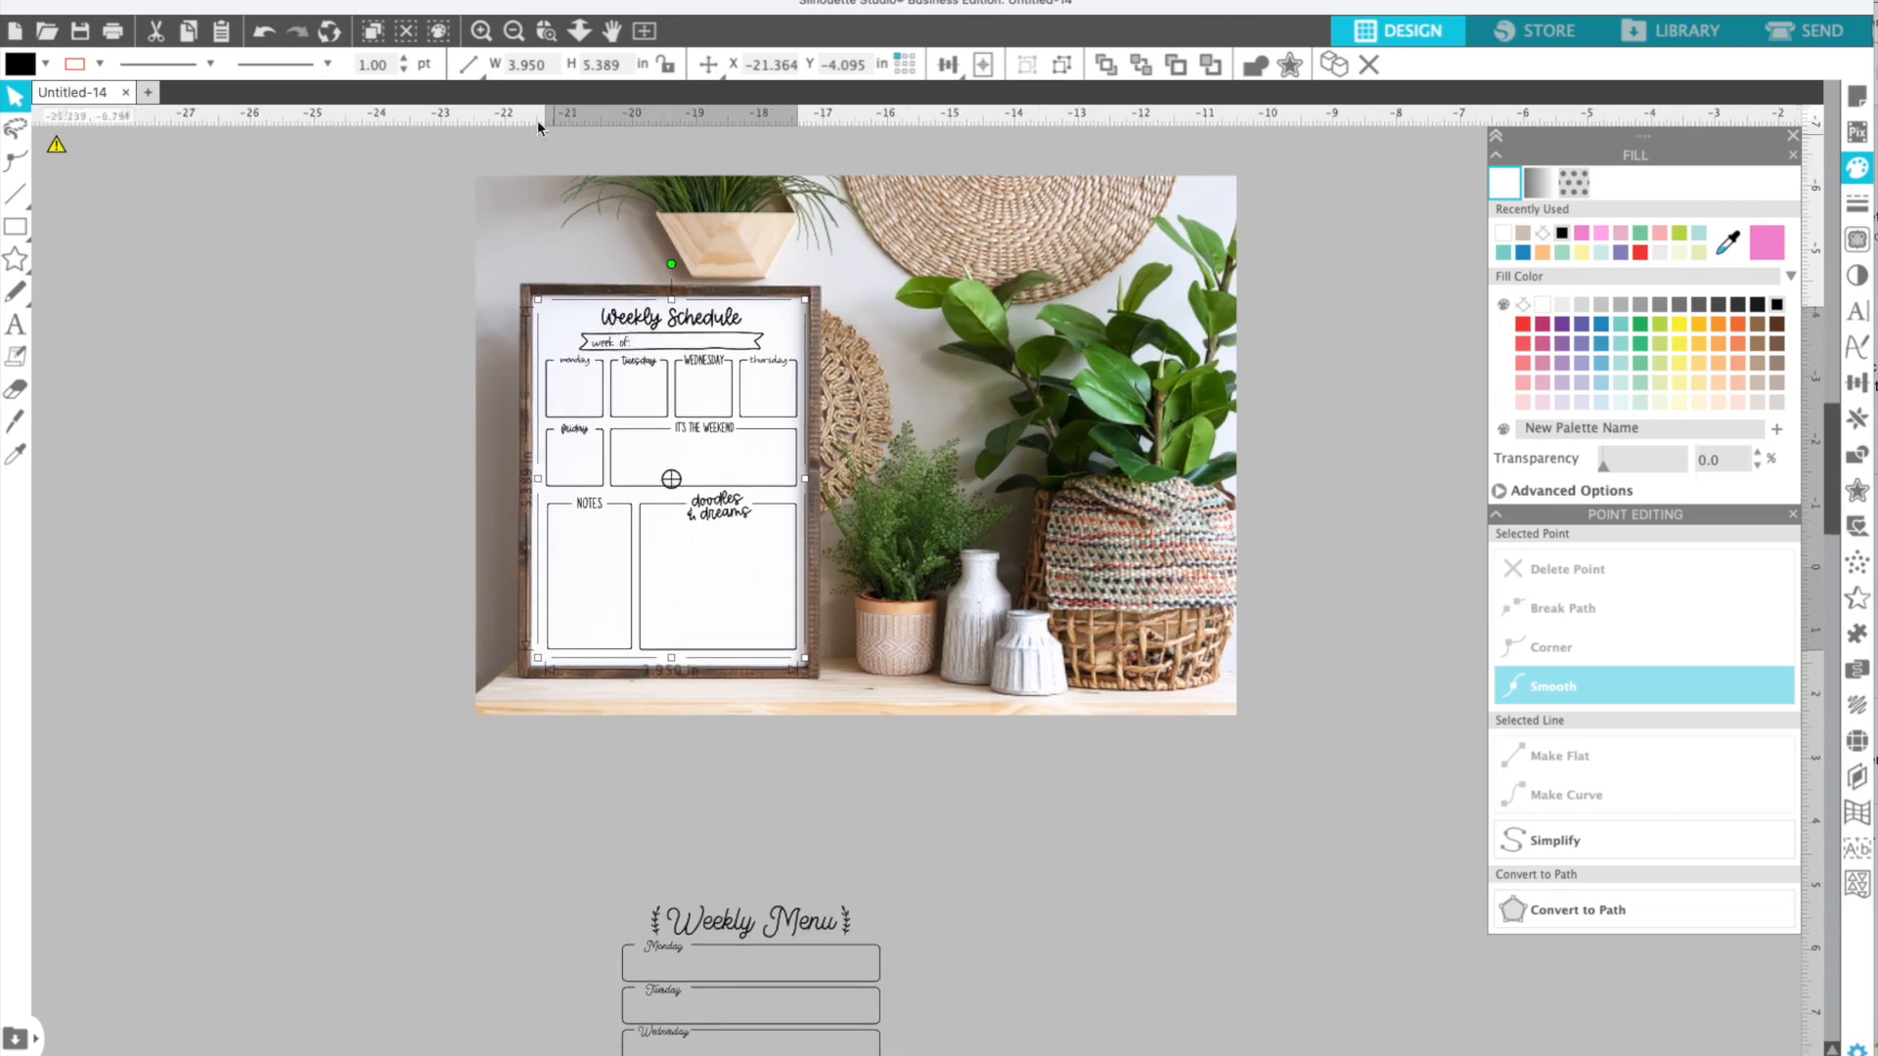
click(481, 31)
scroll(500, 399, up, 3)
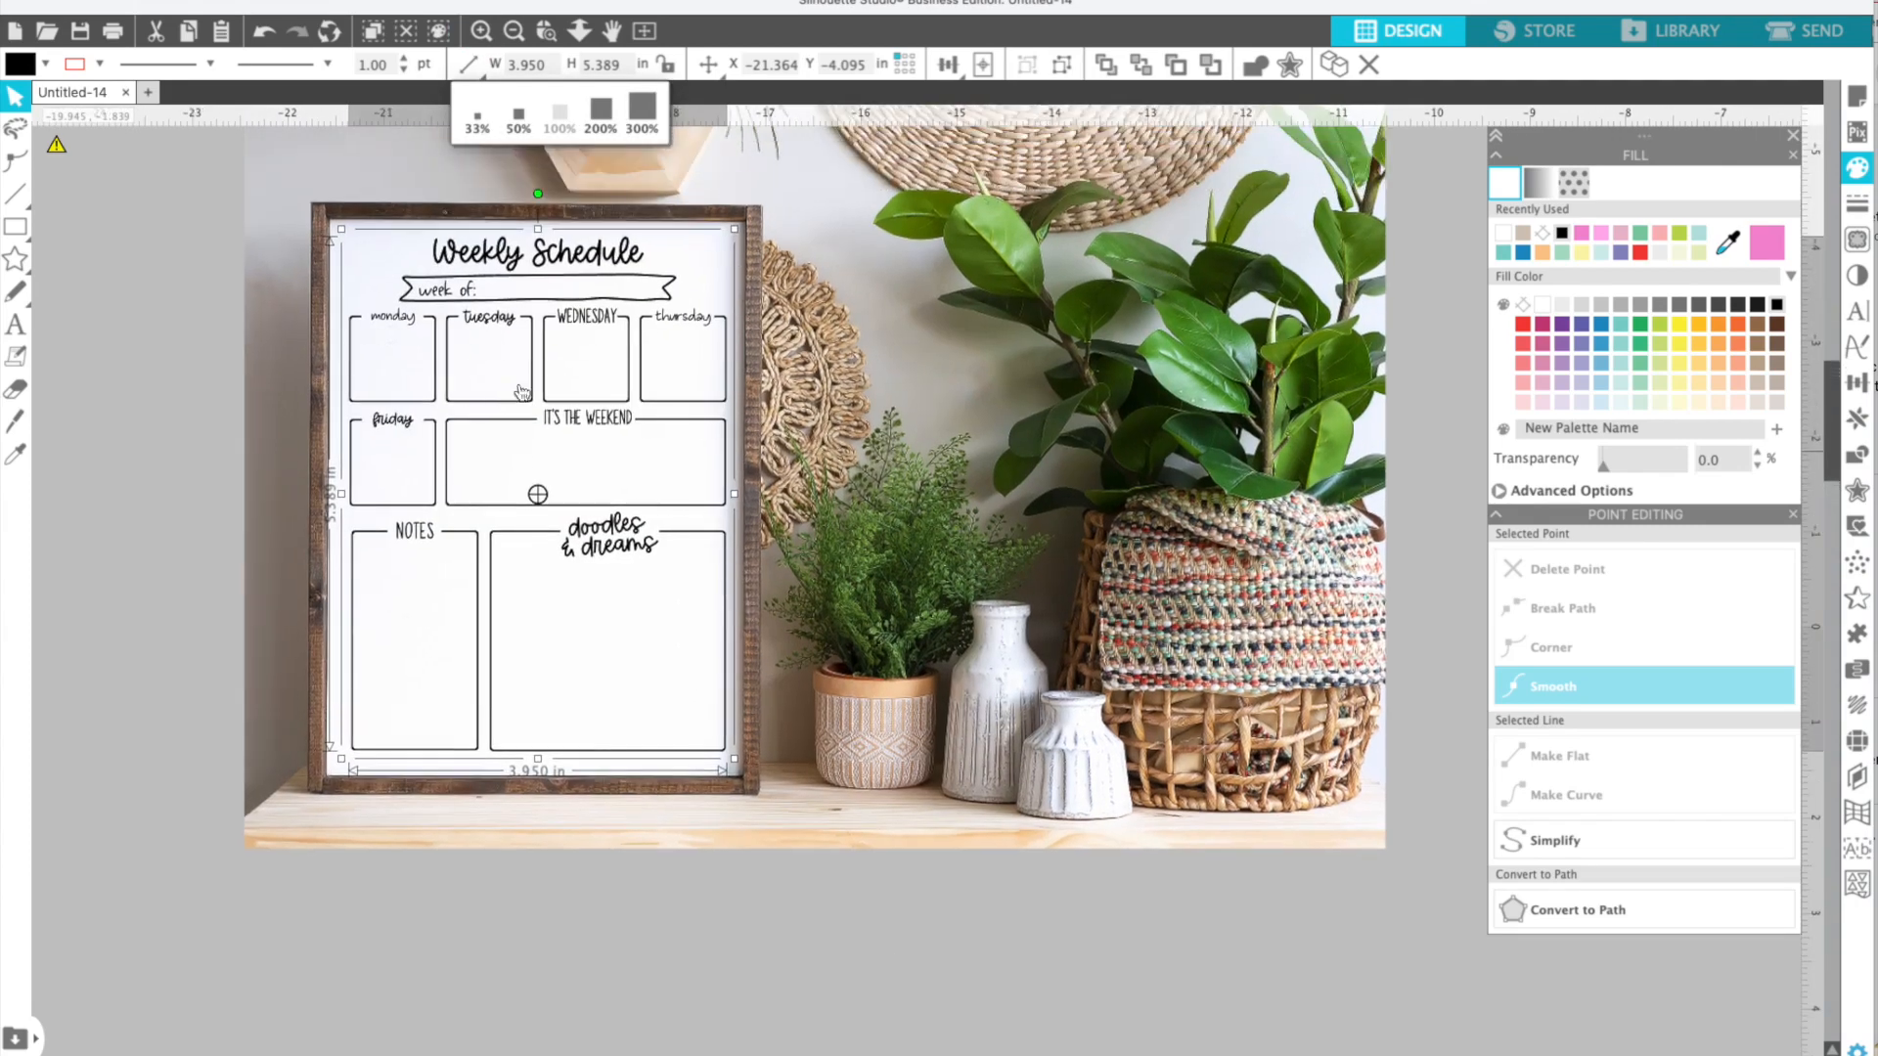
click(1600, 344)
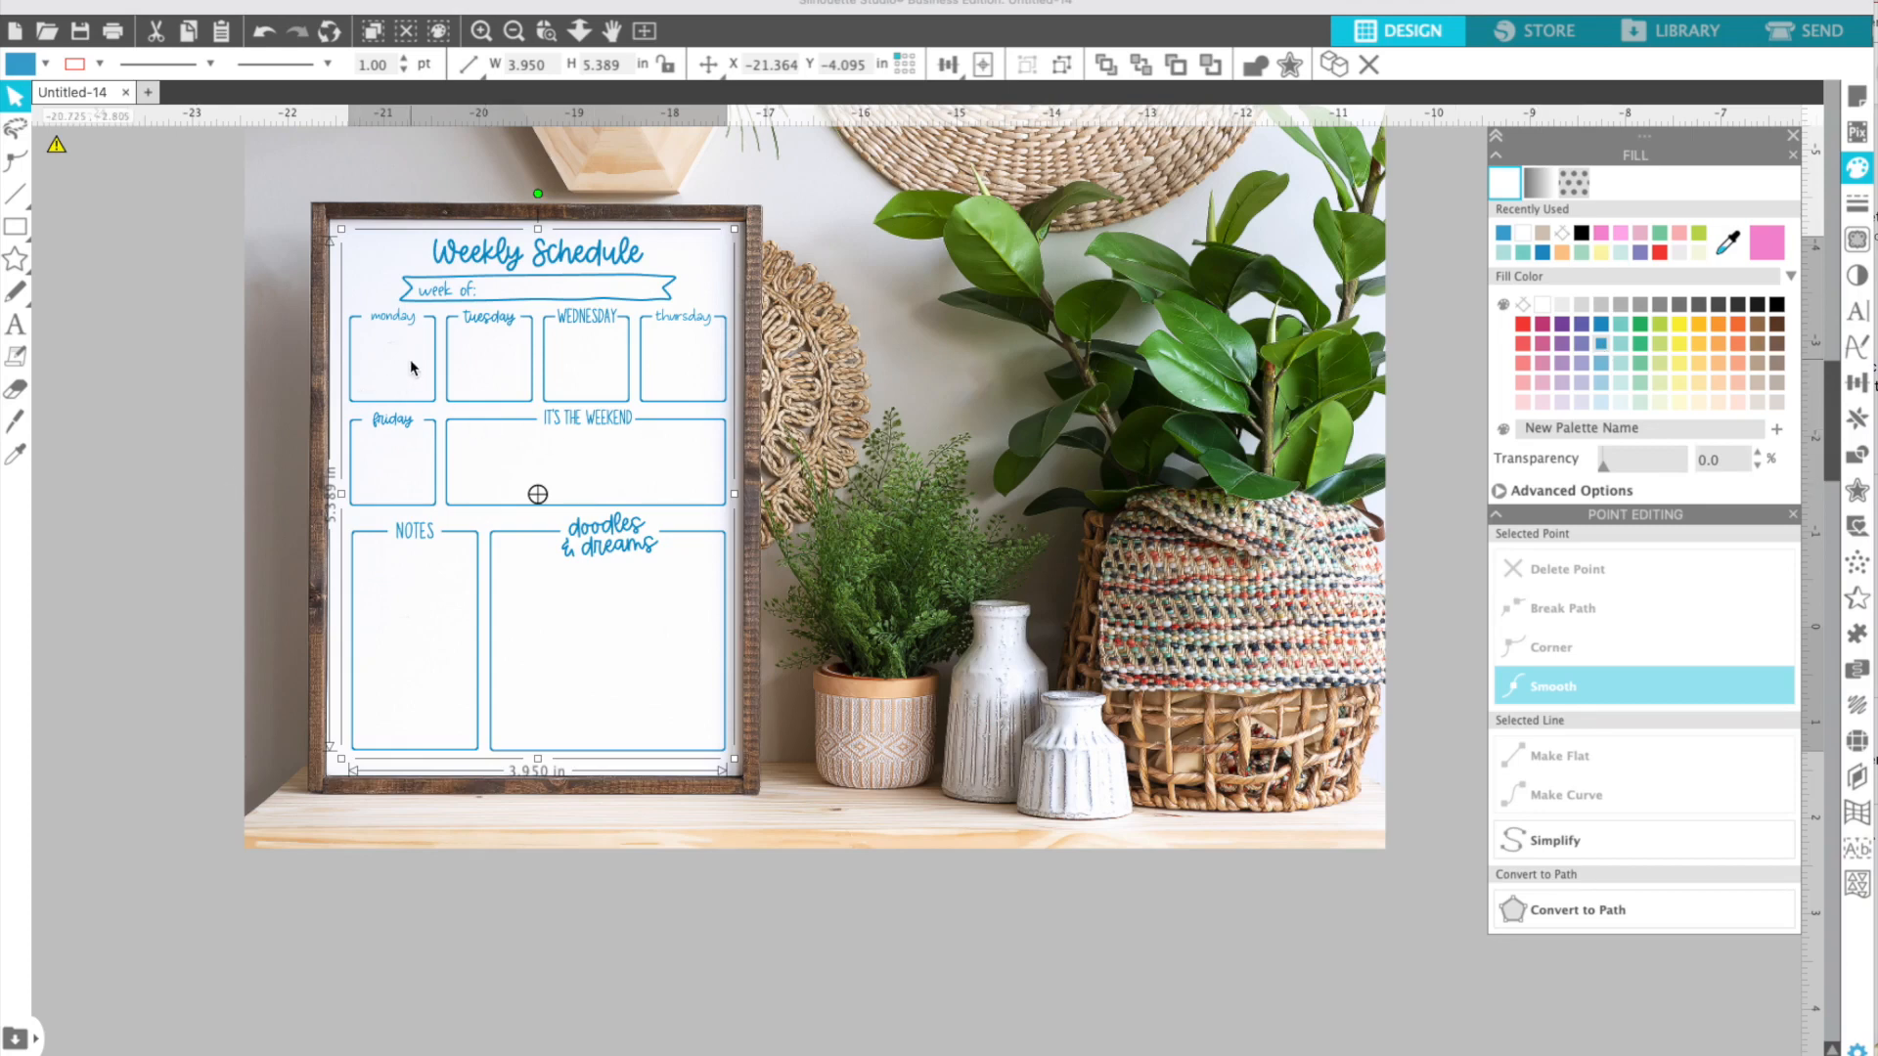
click(1658, 305)
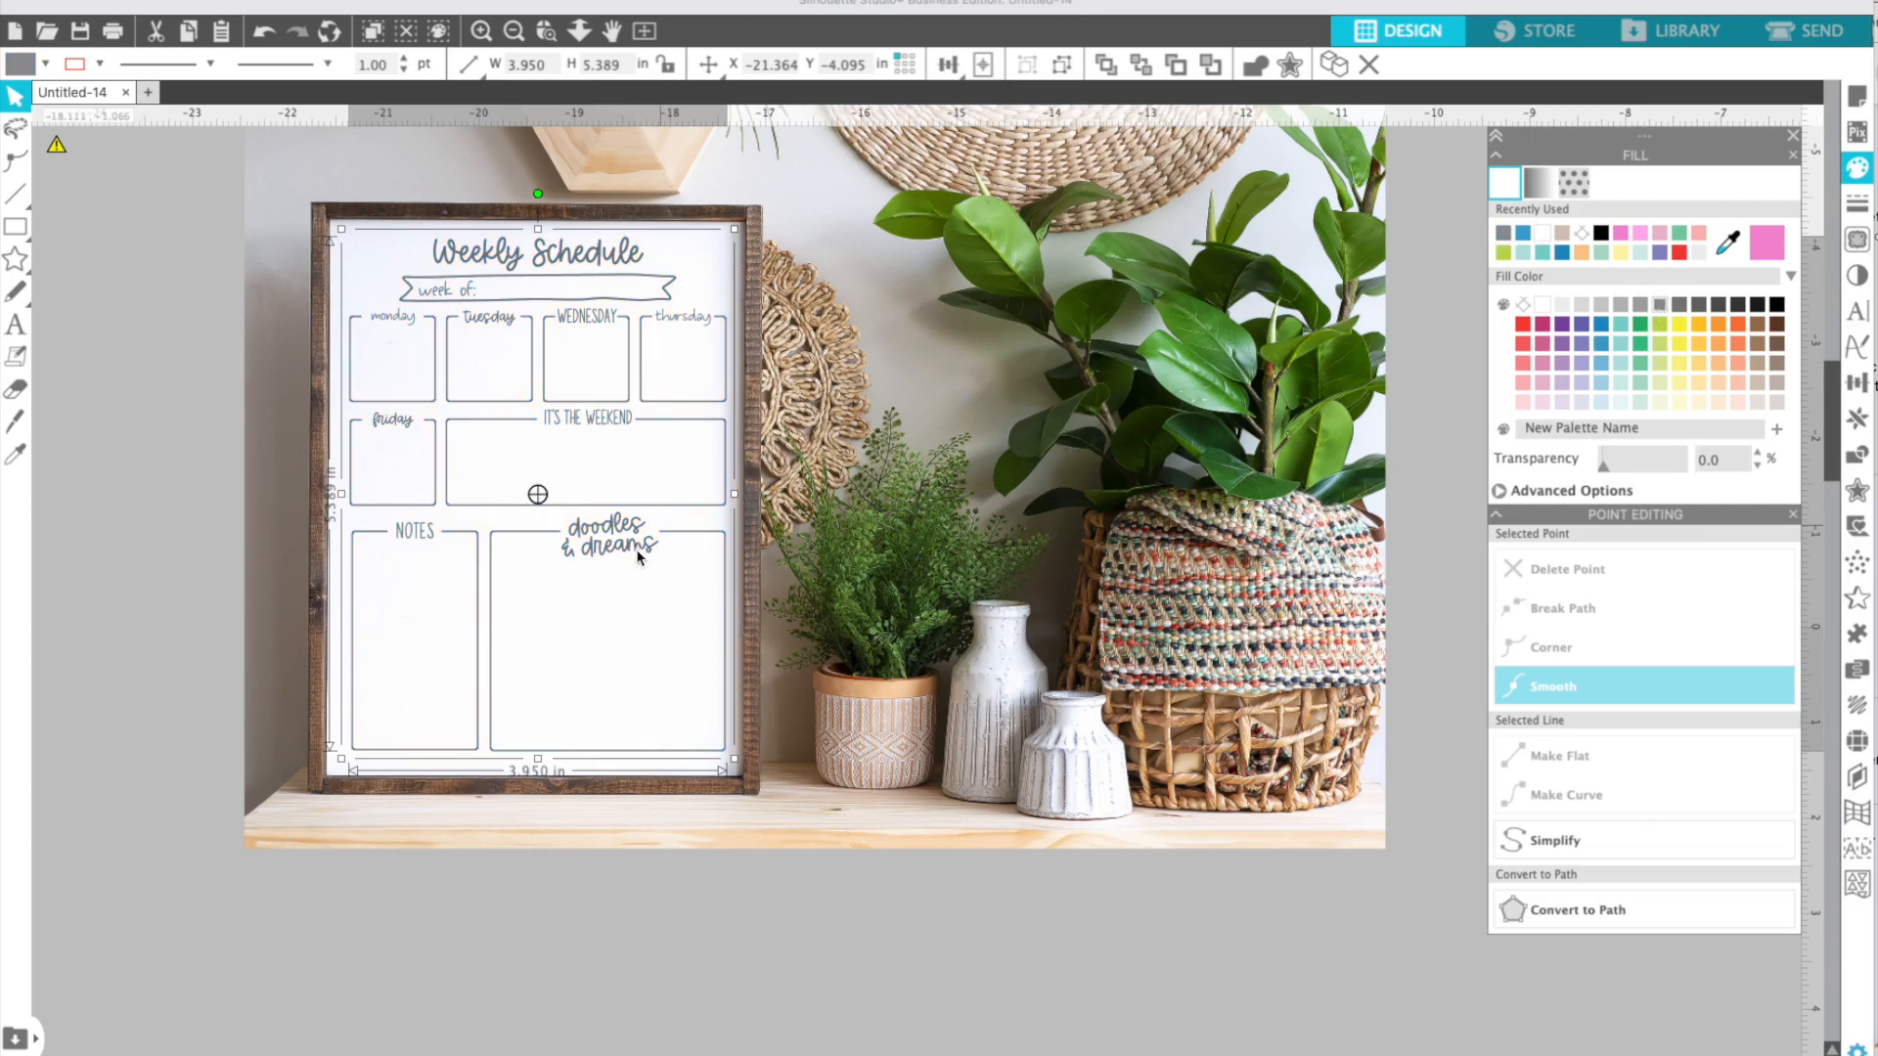
click(163, 566)
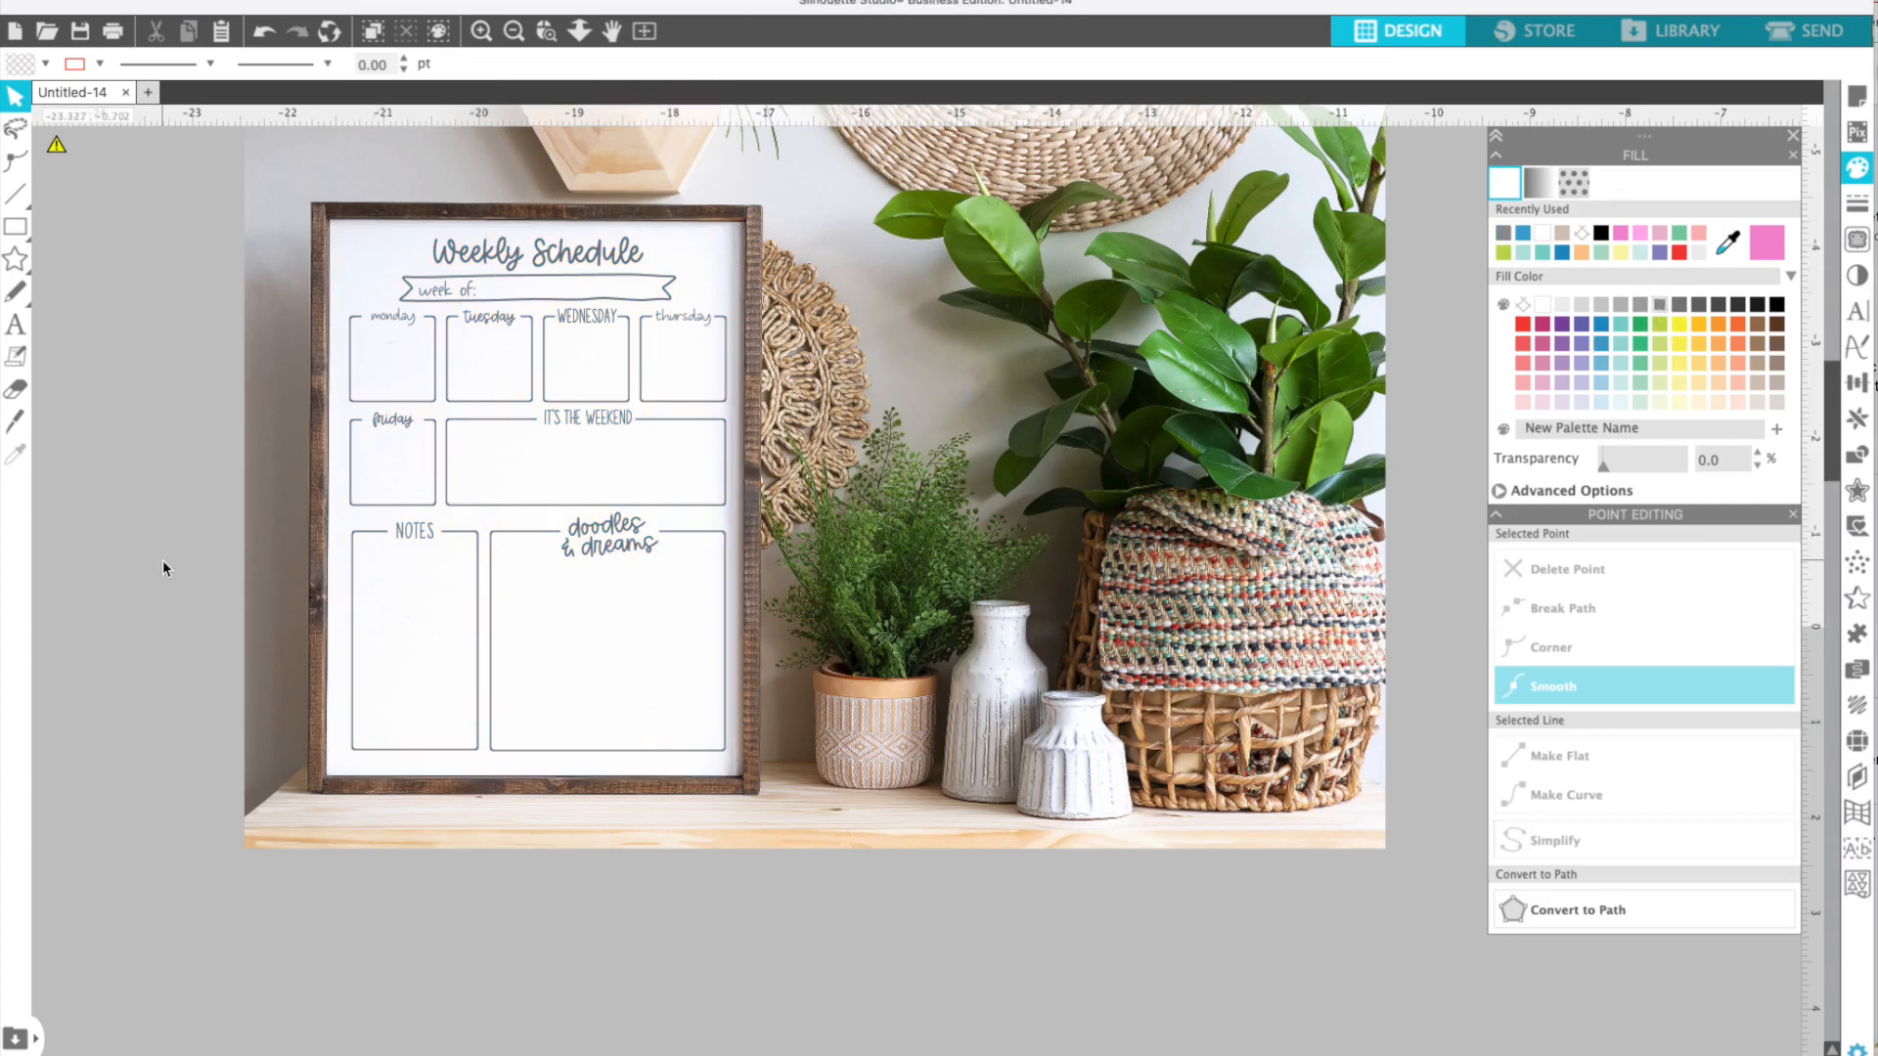
scroll(163, 560, up, 2)
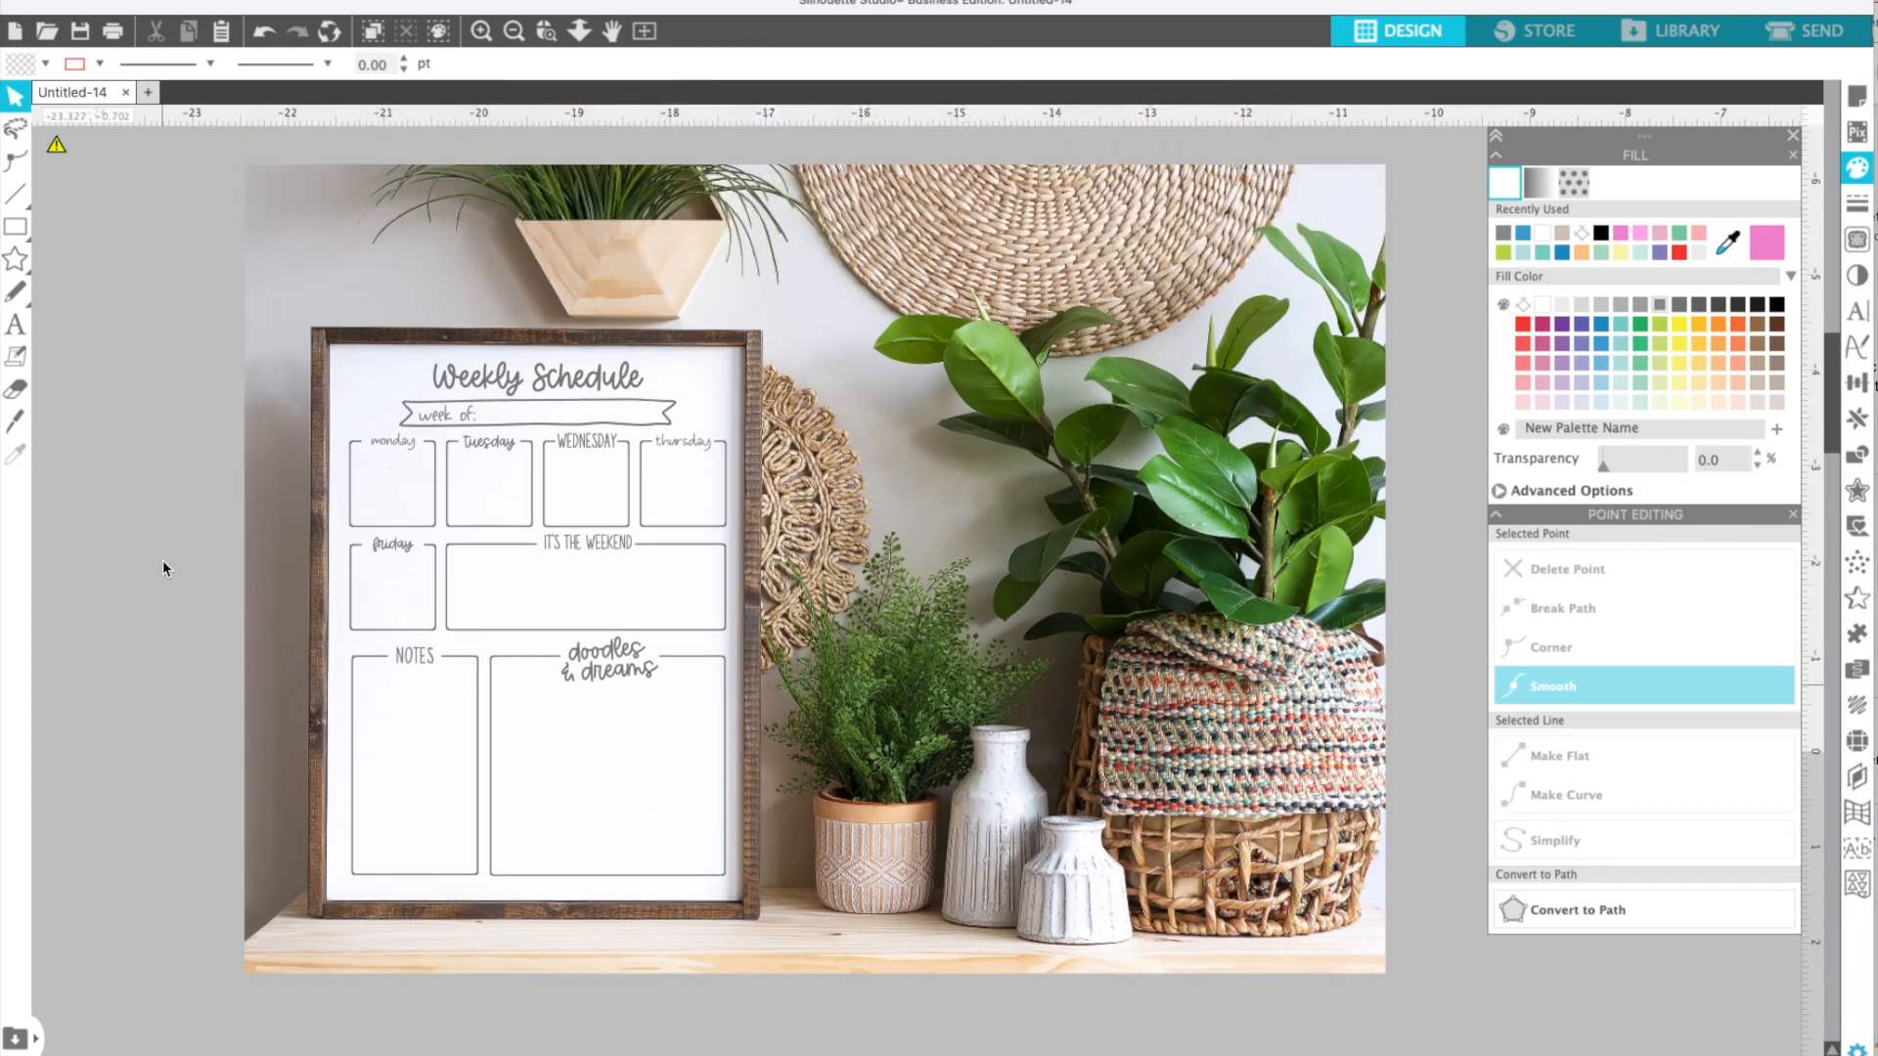
- Select the photo and schedule together and choose Save Selection to Hard Drive
click(785, 657)
drag(785, 657, 794, 671)
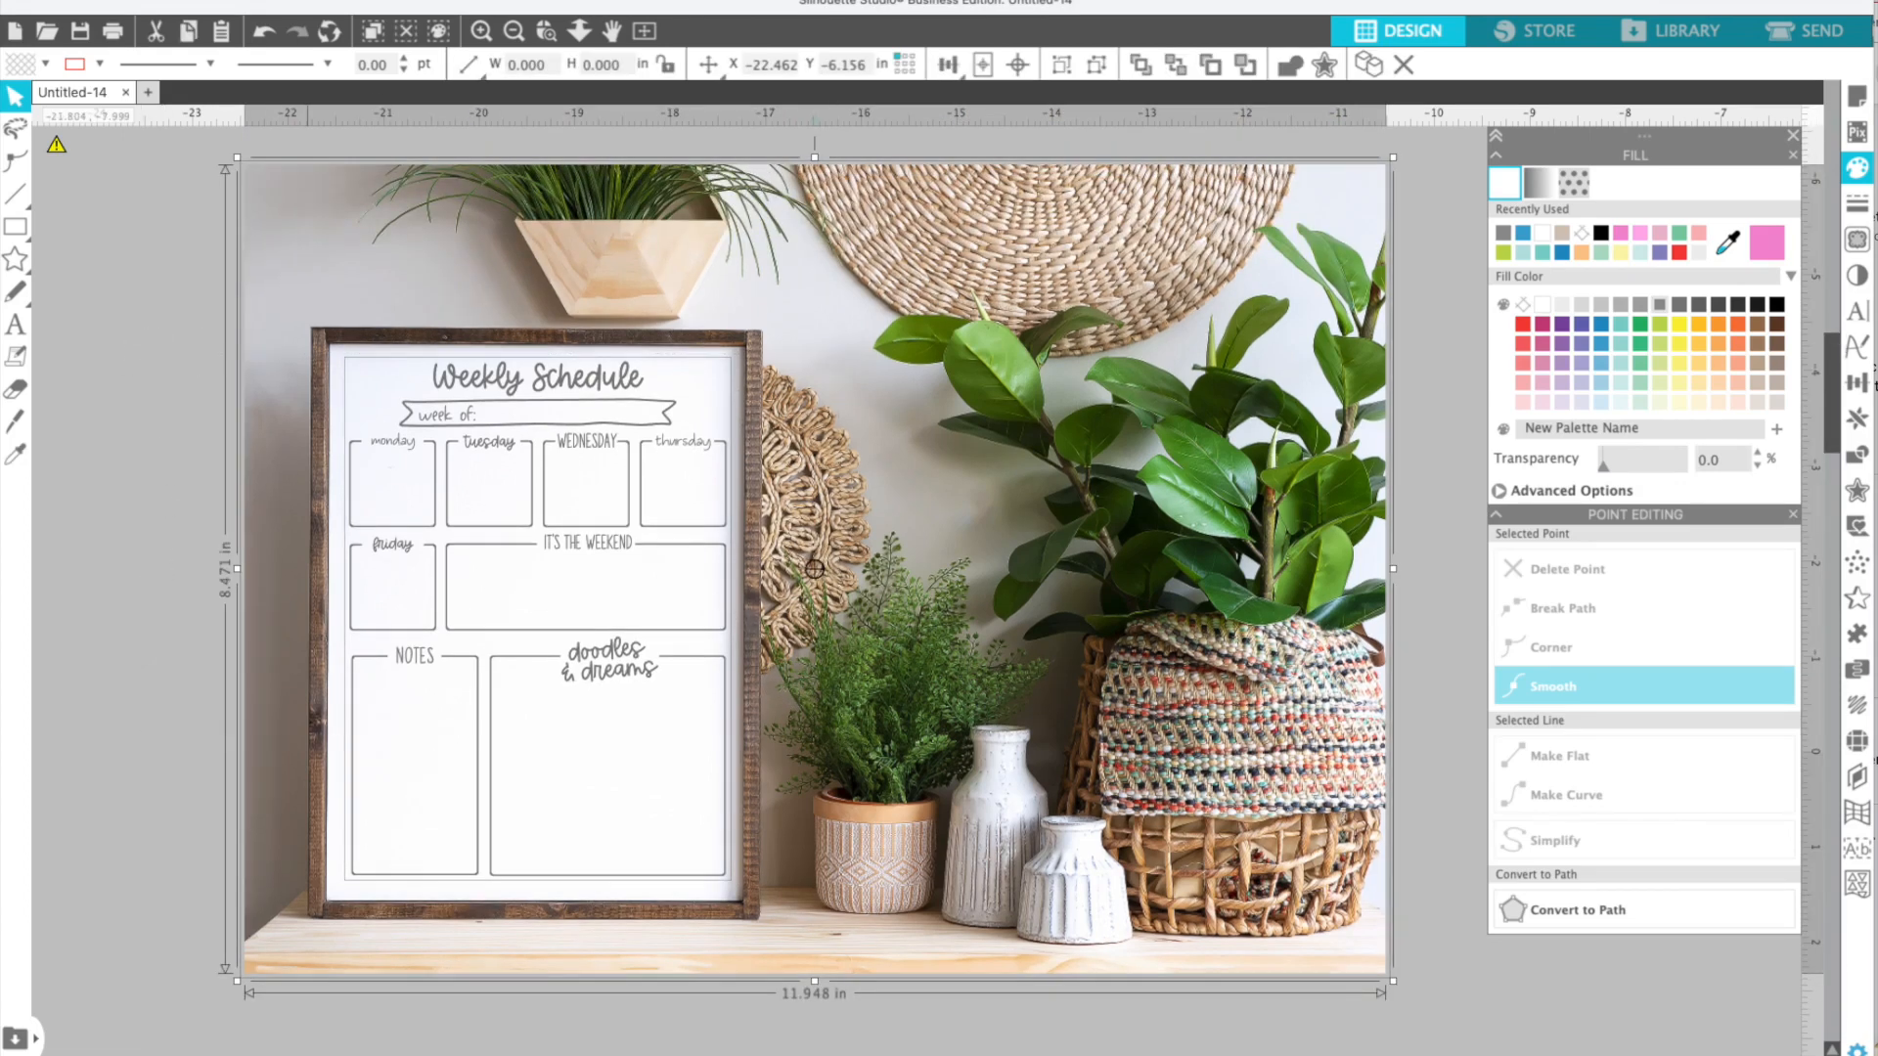
click(154, 0)
mouse_move(184, 147)
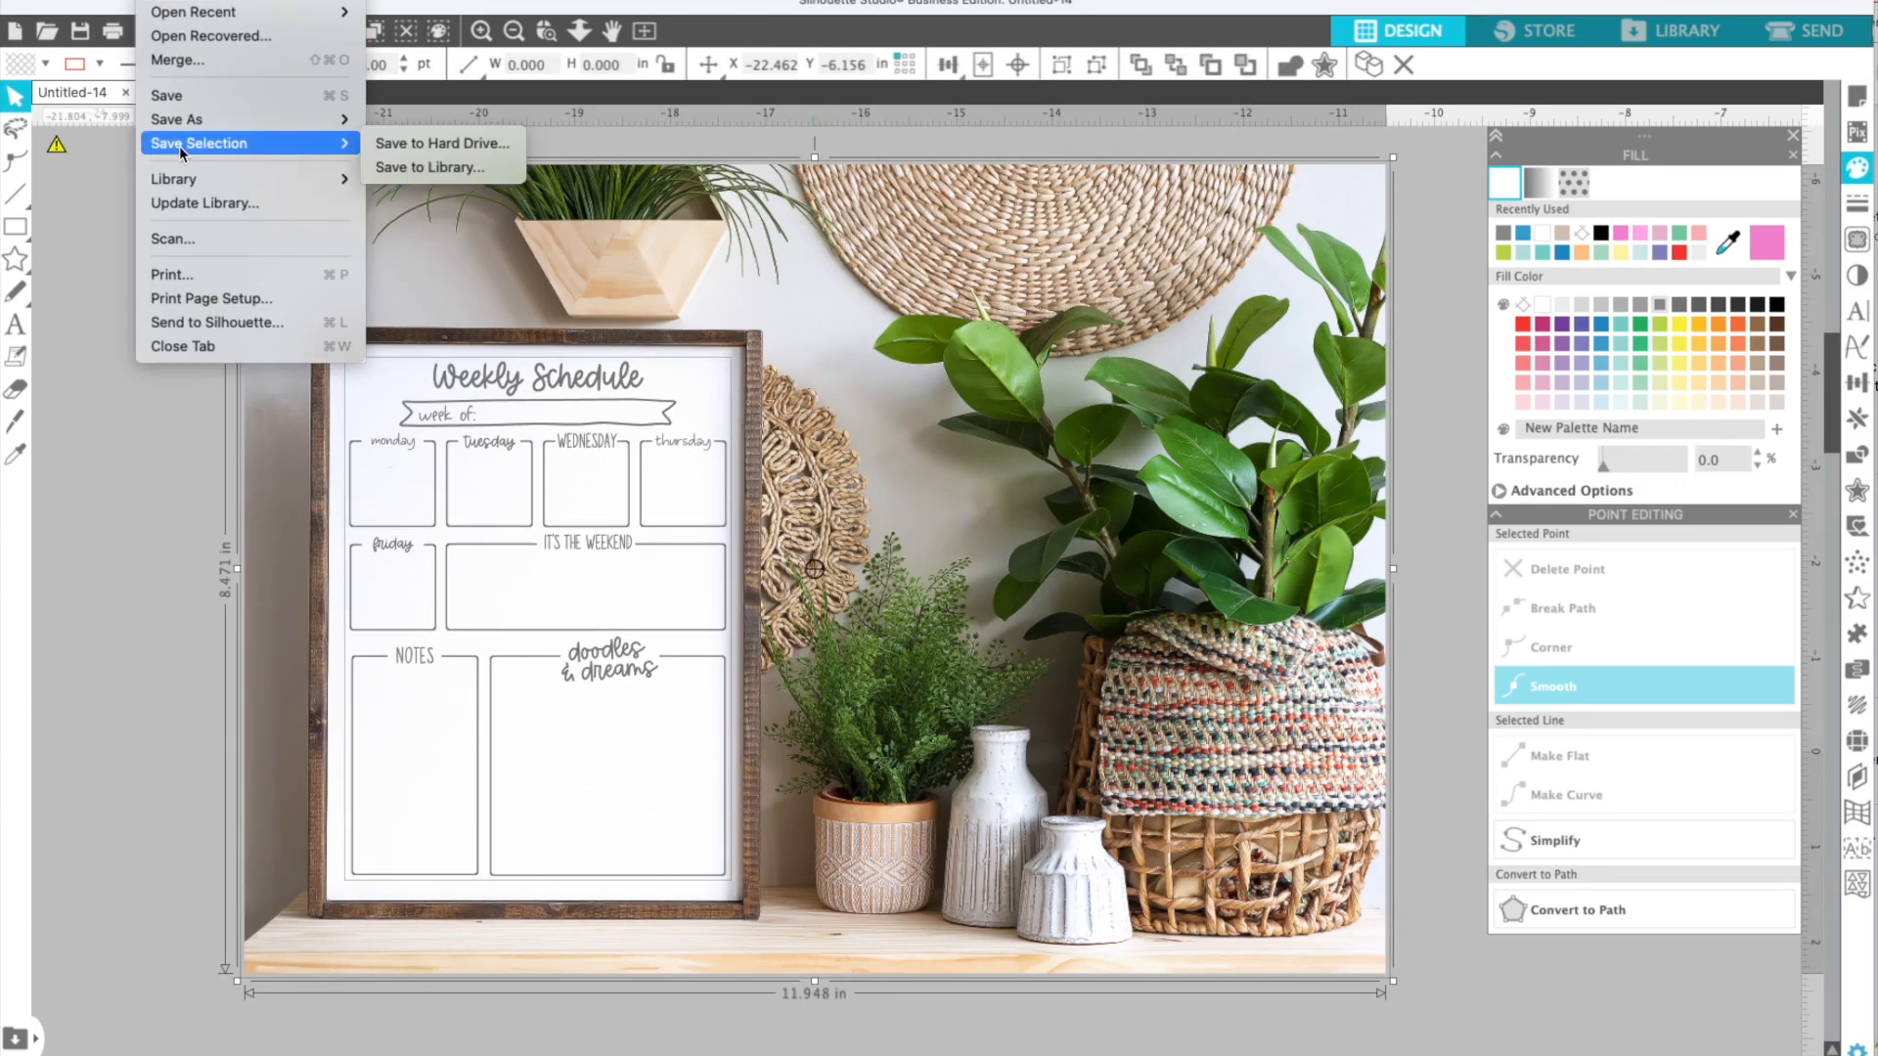
click(422, 145)
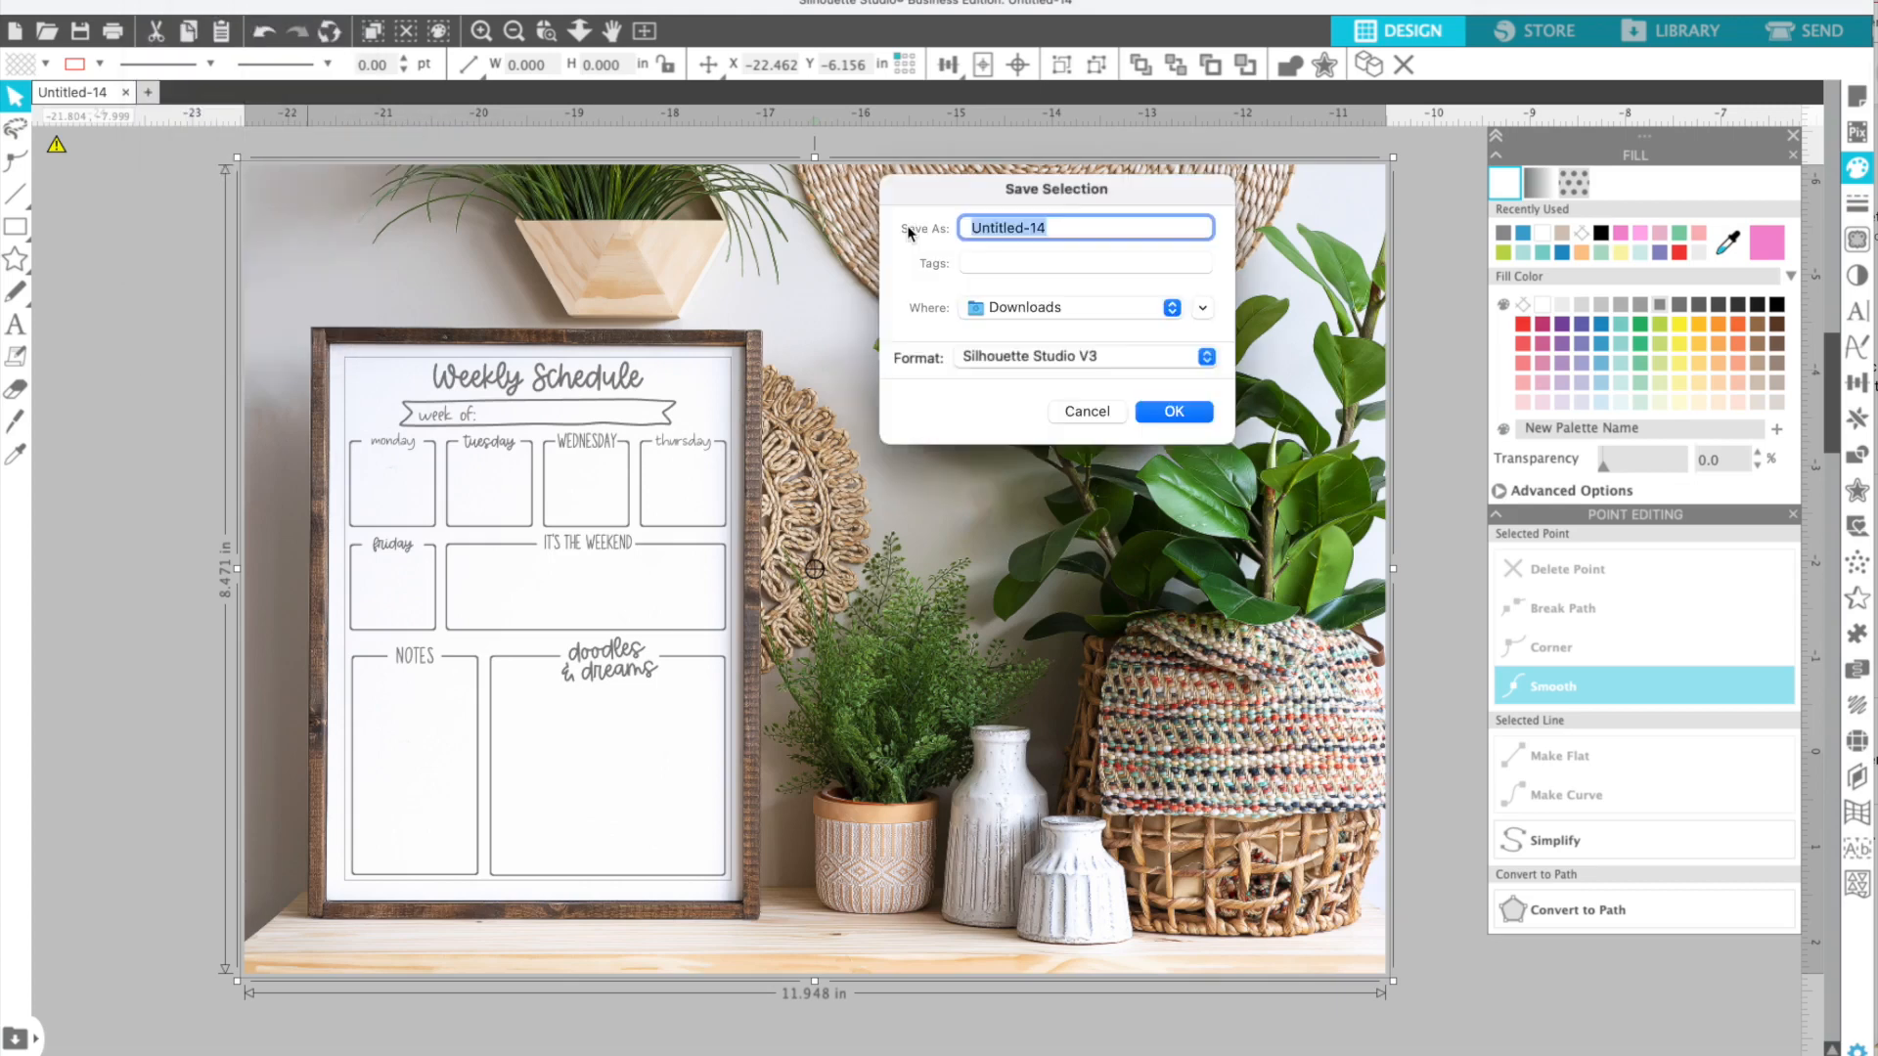
- Save it as a JPEG named 'weekly schedule gray' with the DPI adjusted
text(weekly schedule gray)
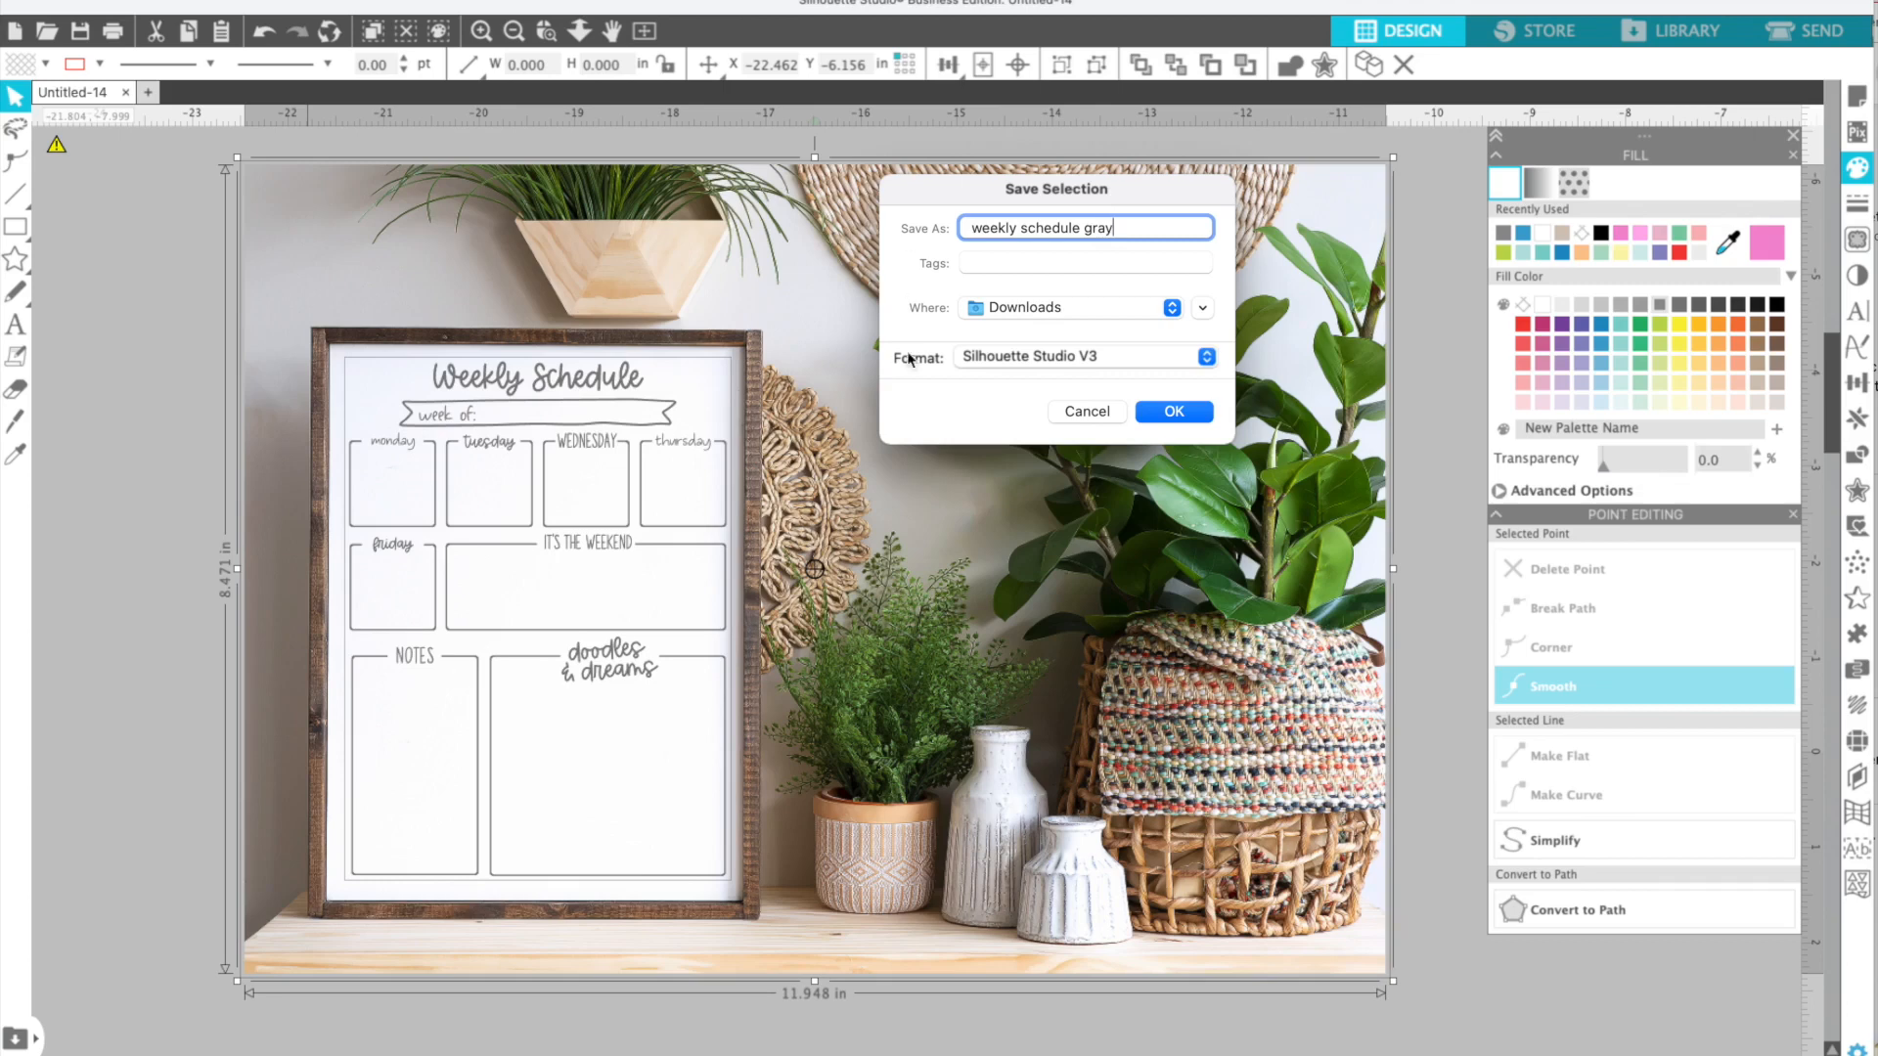
click(970, 357)
click(990, 456)
click(1188, 414)
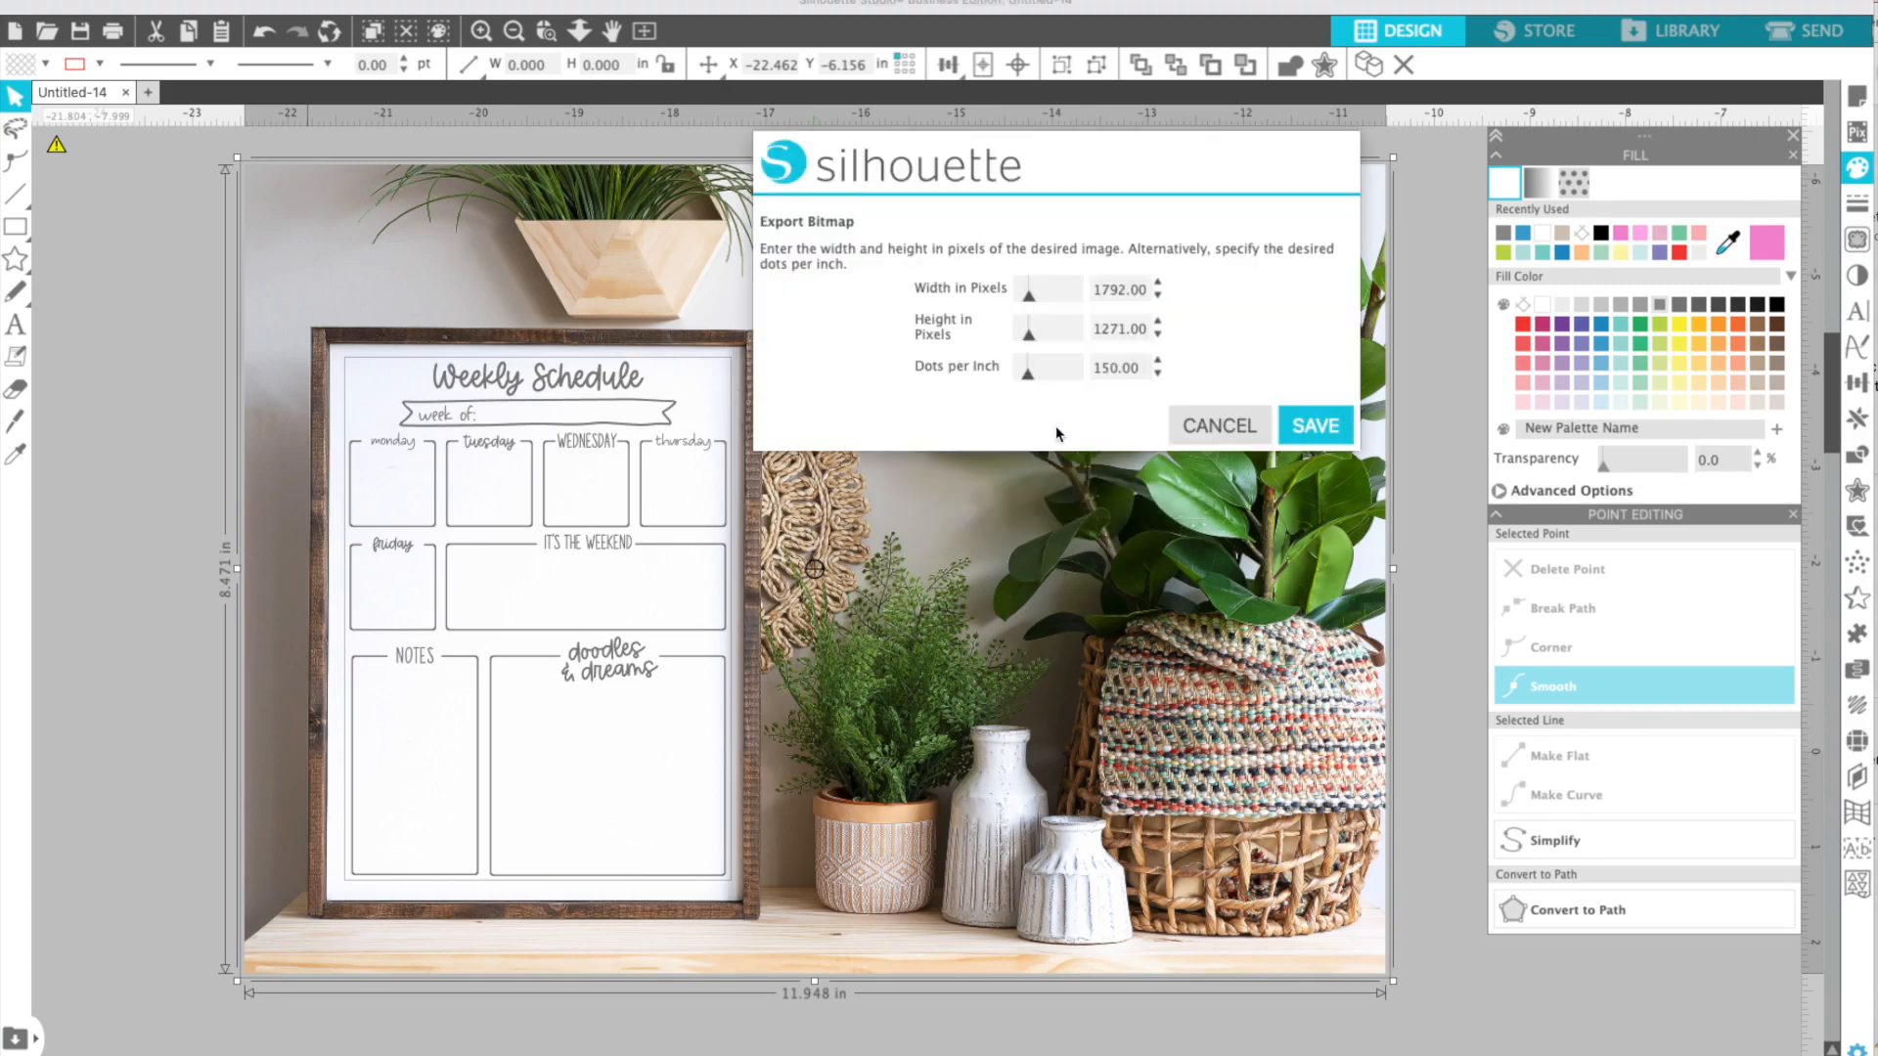
key(BackSpace)
text(30)
click(1310, 425)
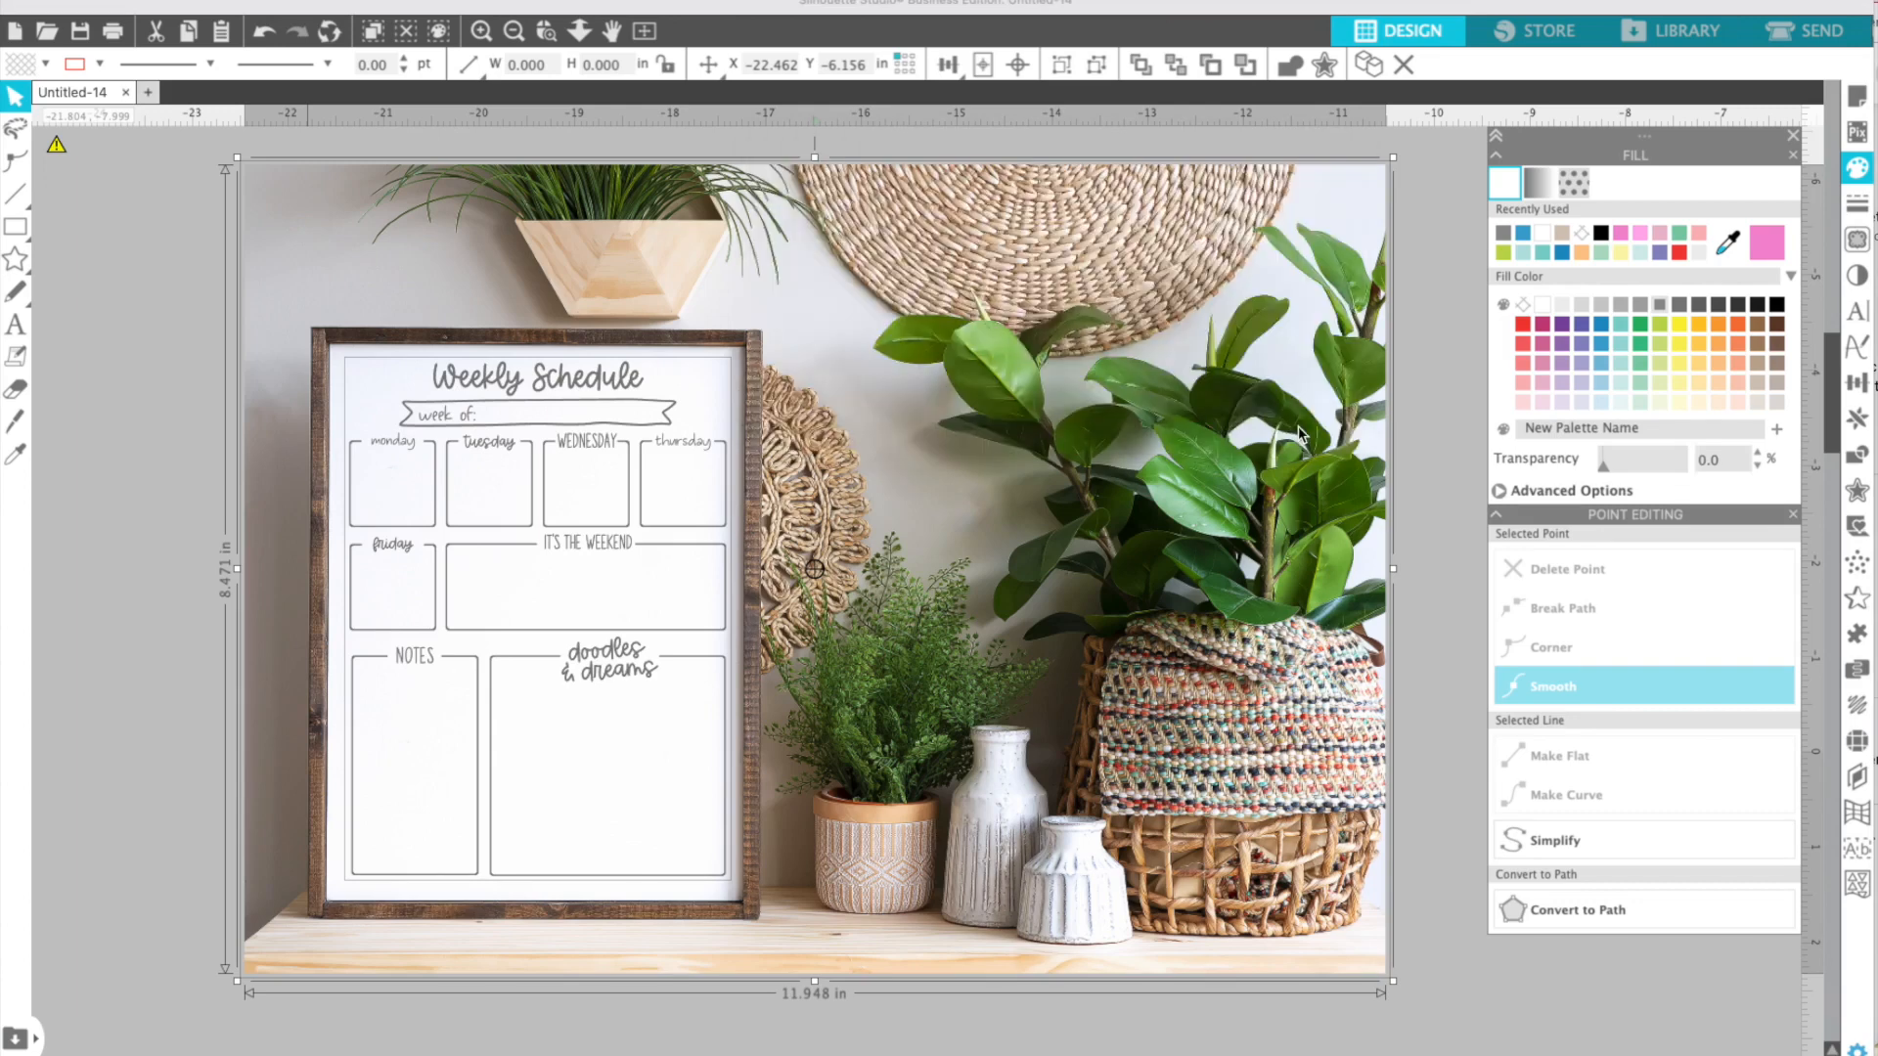
click(174, 573)
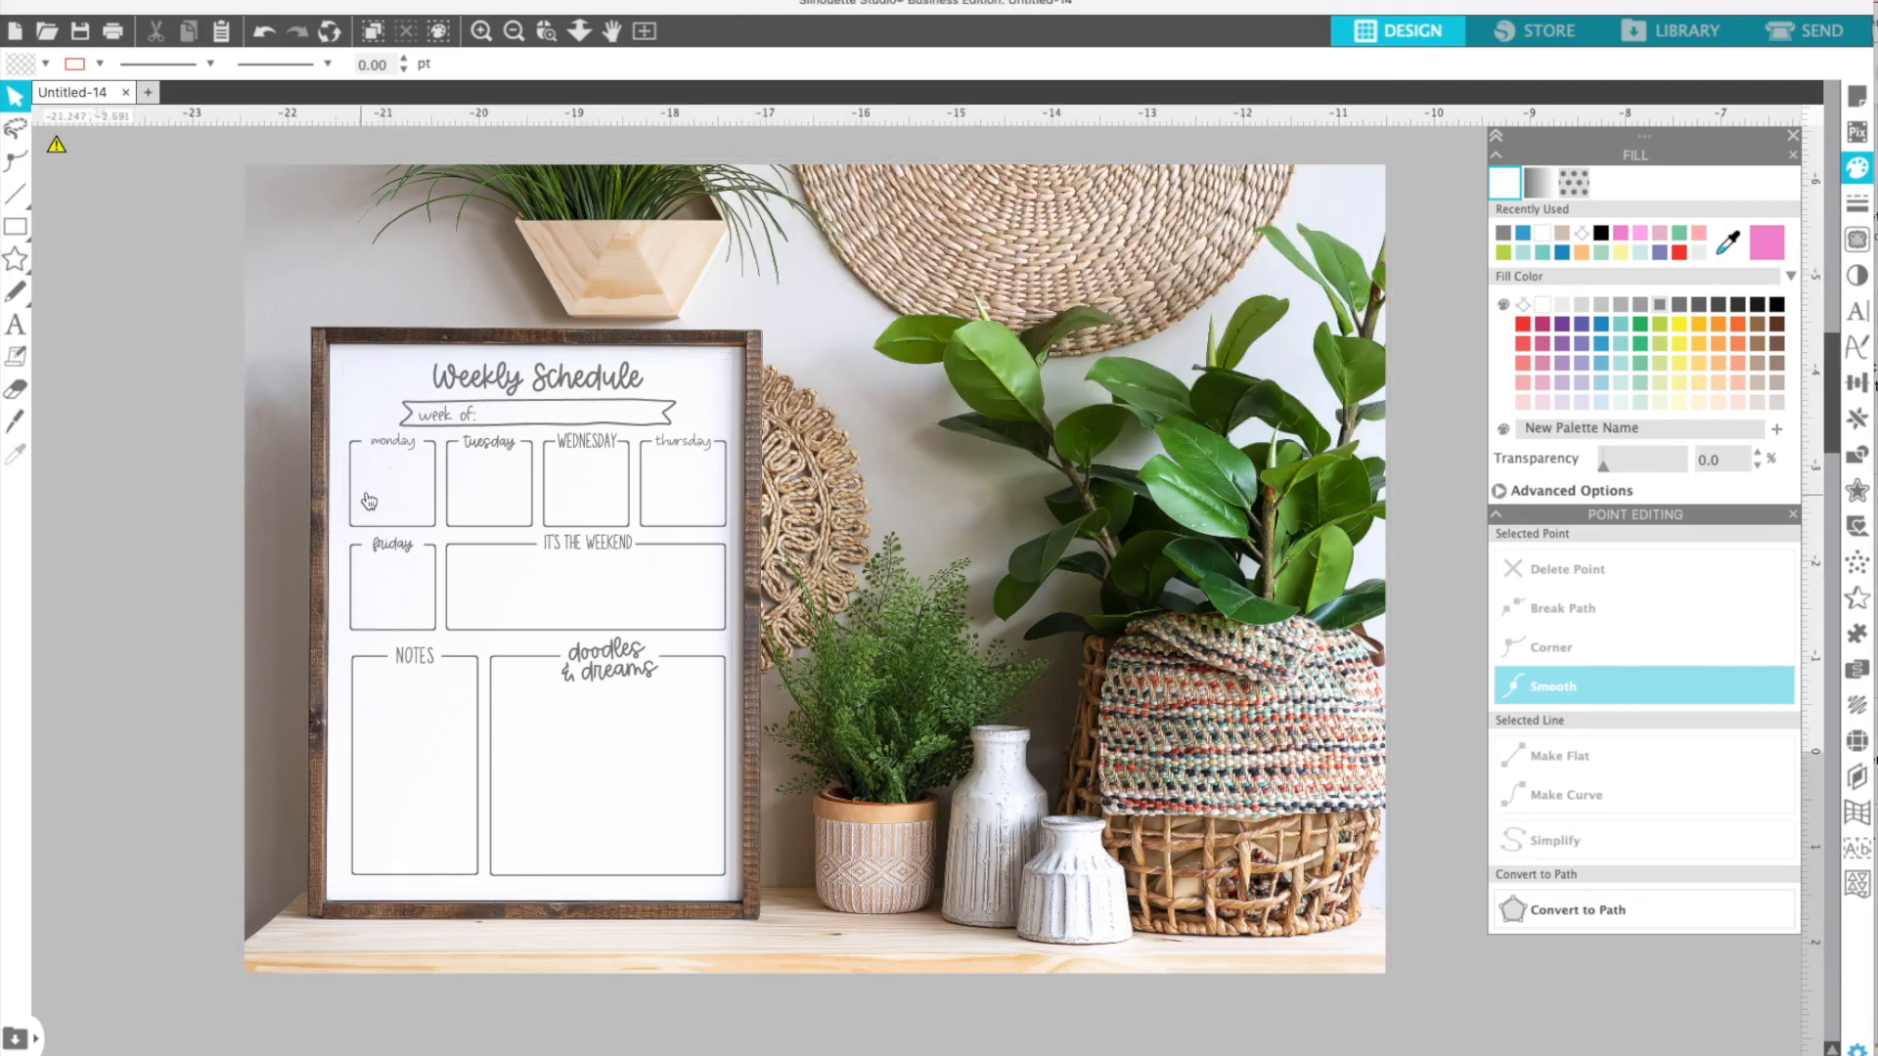
- Recolor the Weekly Schedule back to black and select everything on the canvas
click(450, 395)
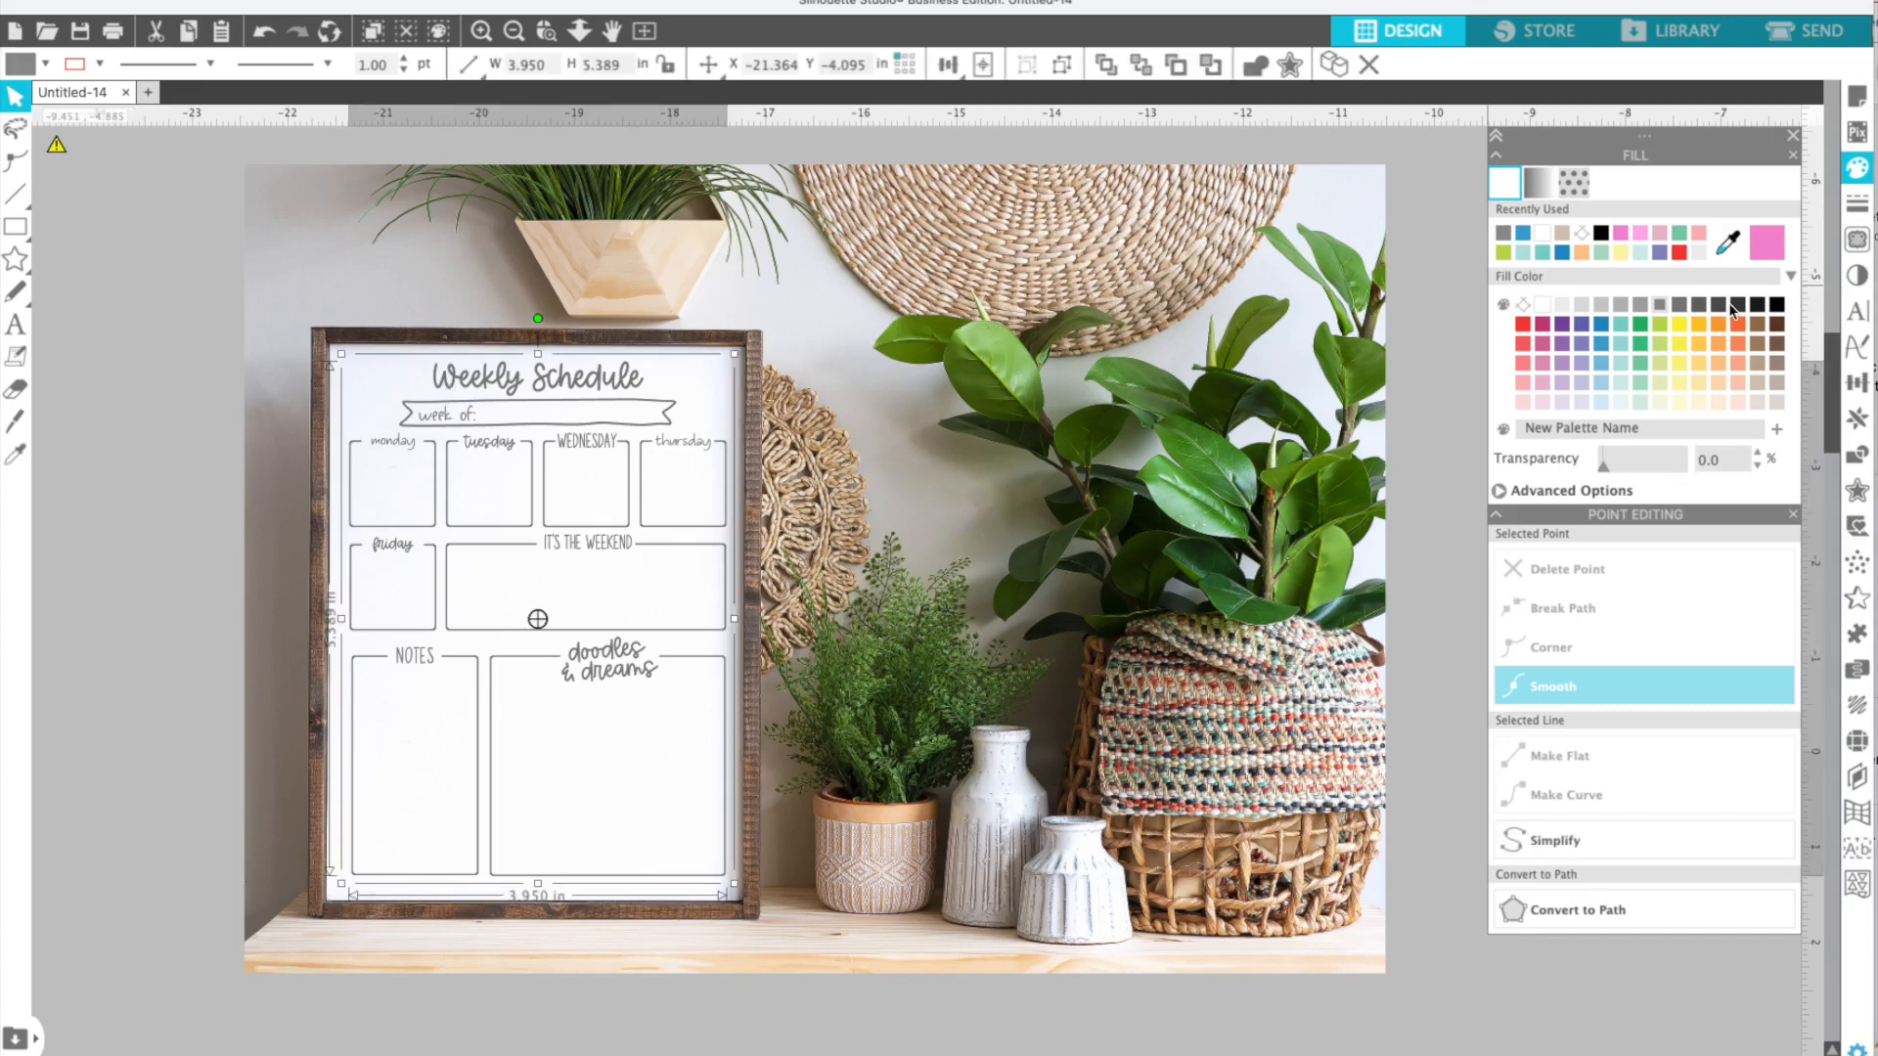
click(1779, 306)
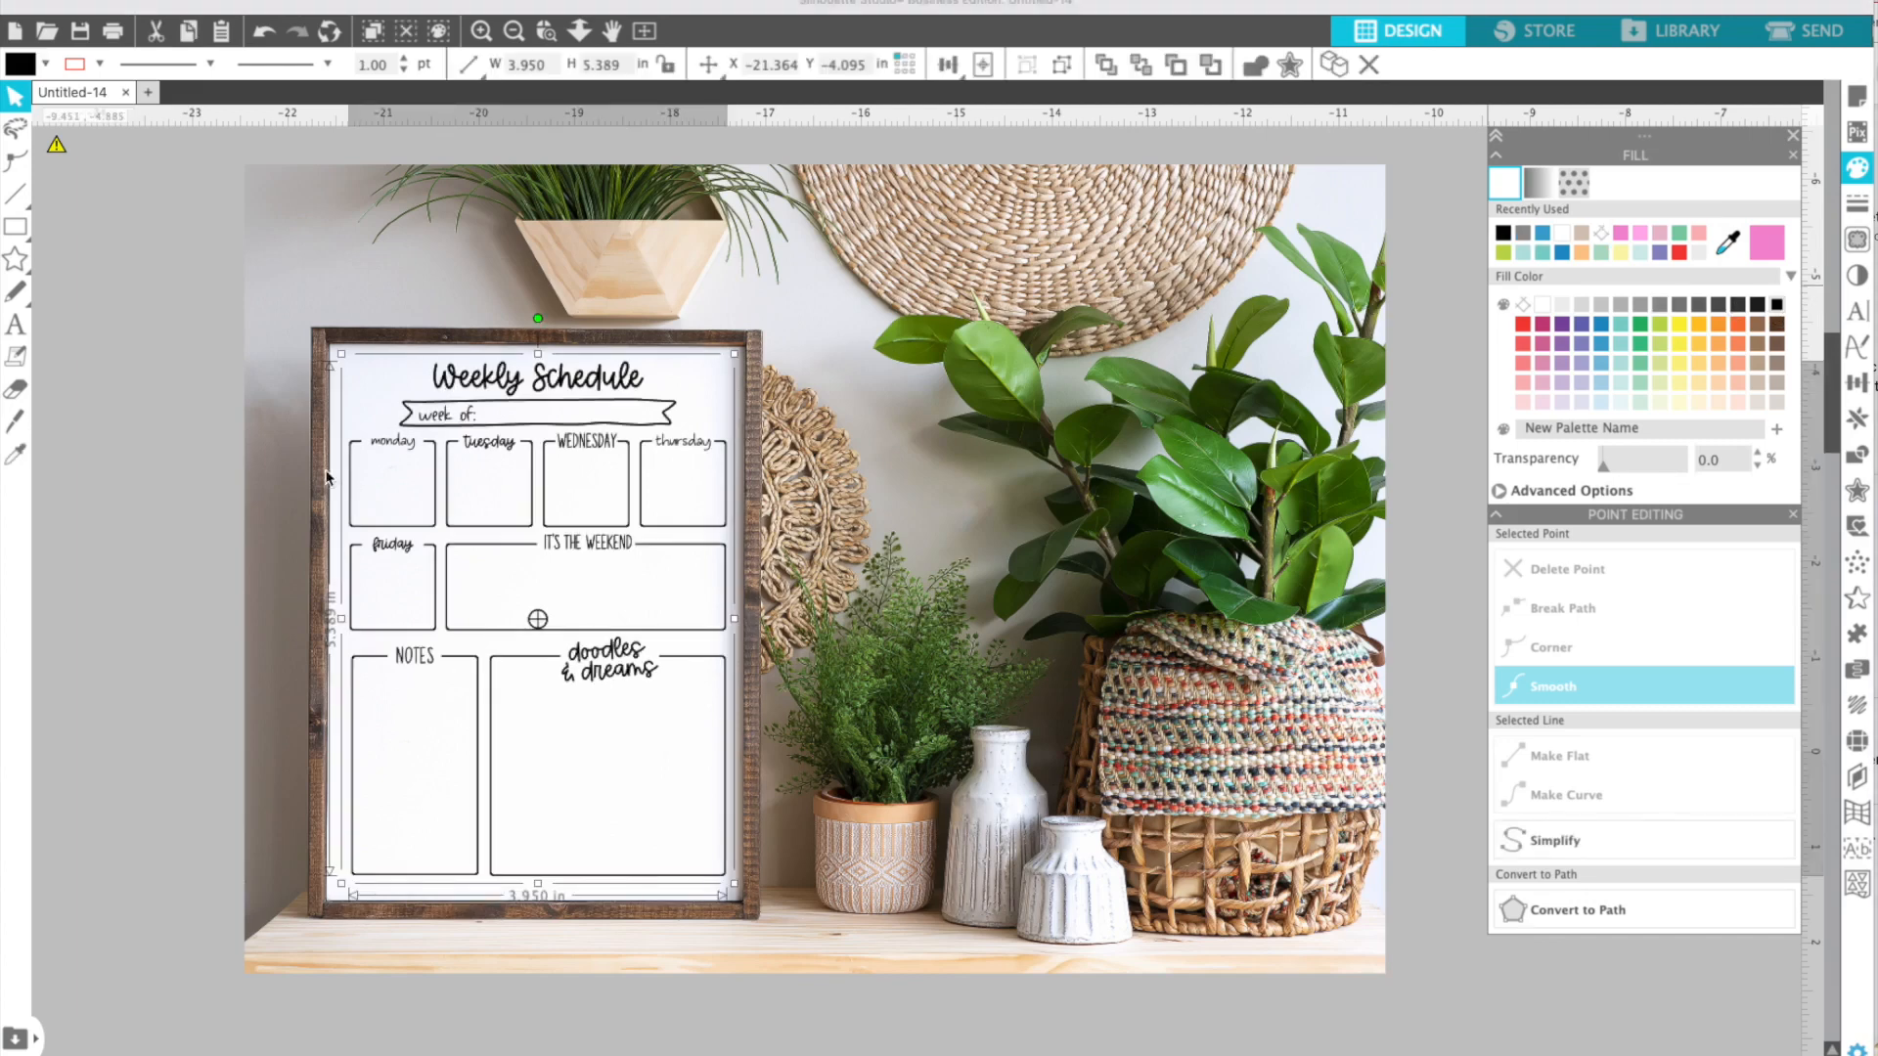
key(super+a)
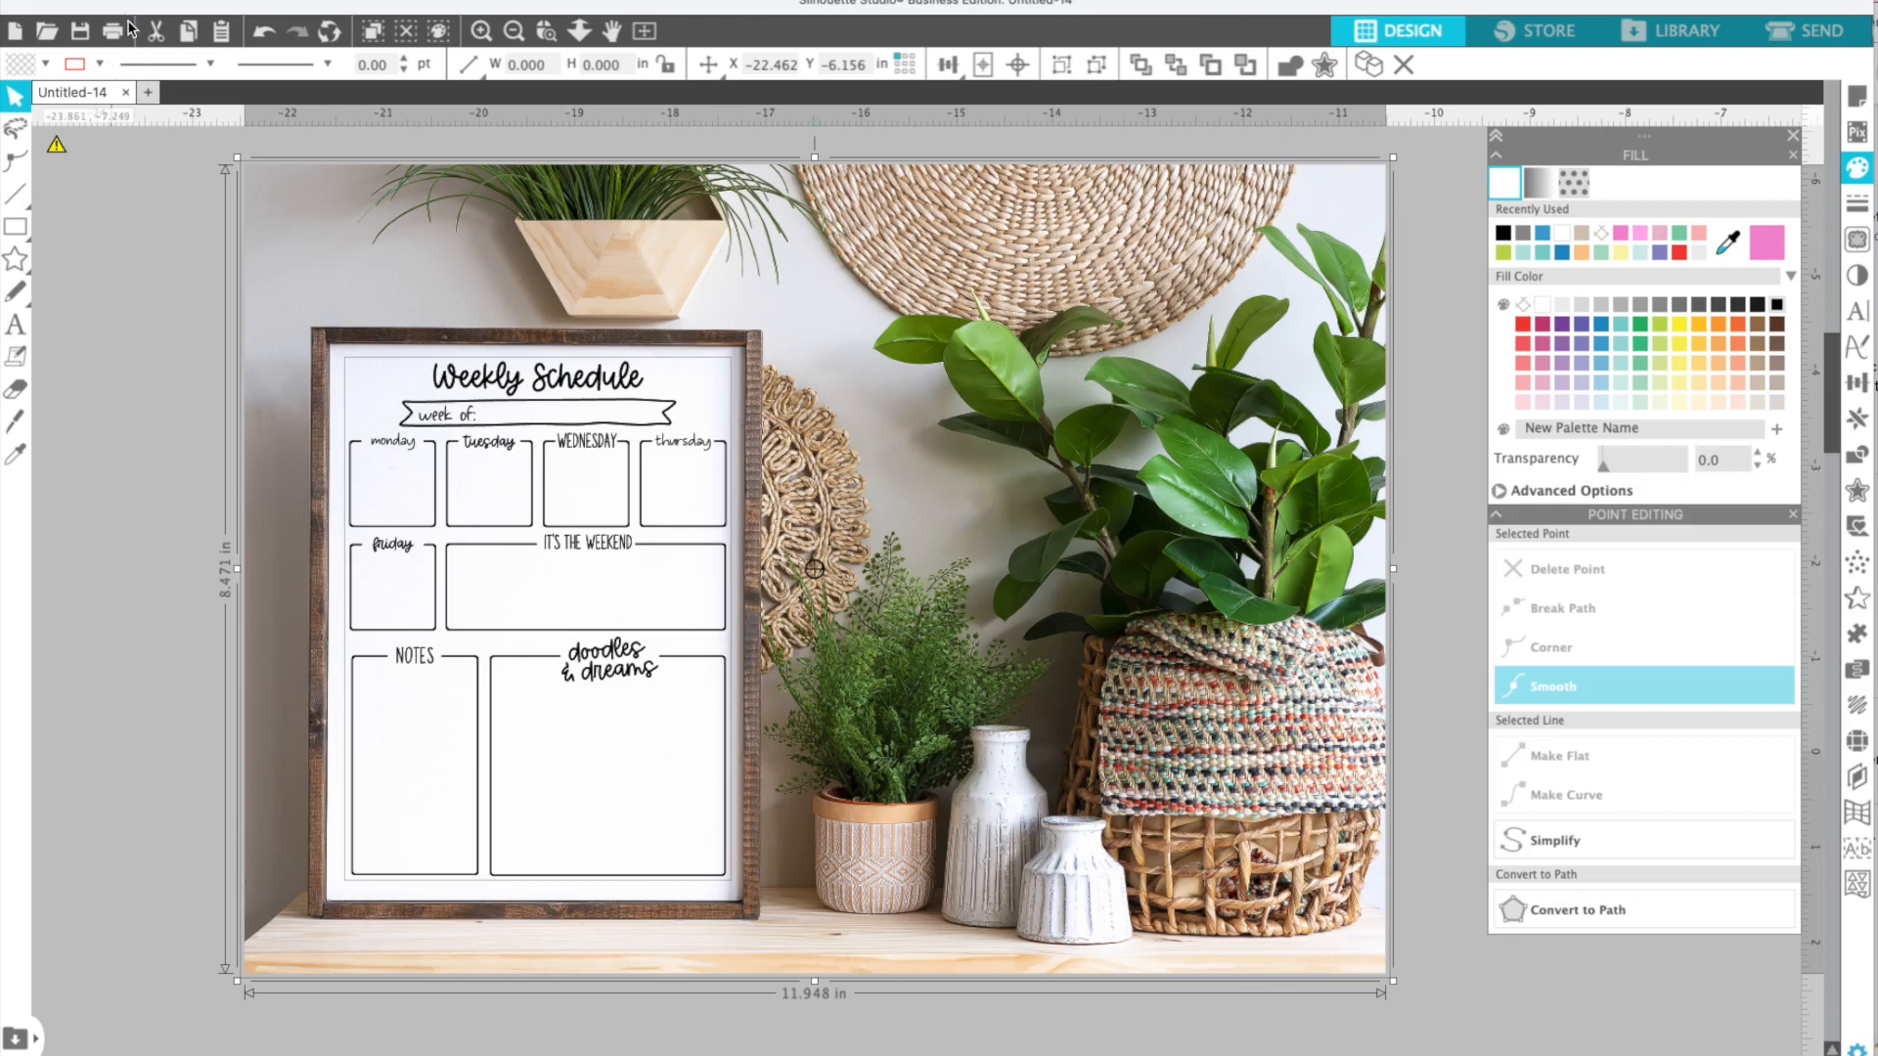
- Save the selection as a 300 DPI JPEG named 'weekly schedule black'
click(171, 2)
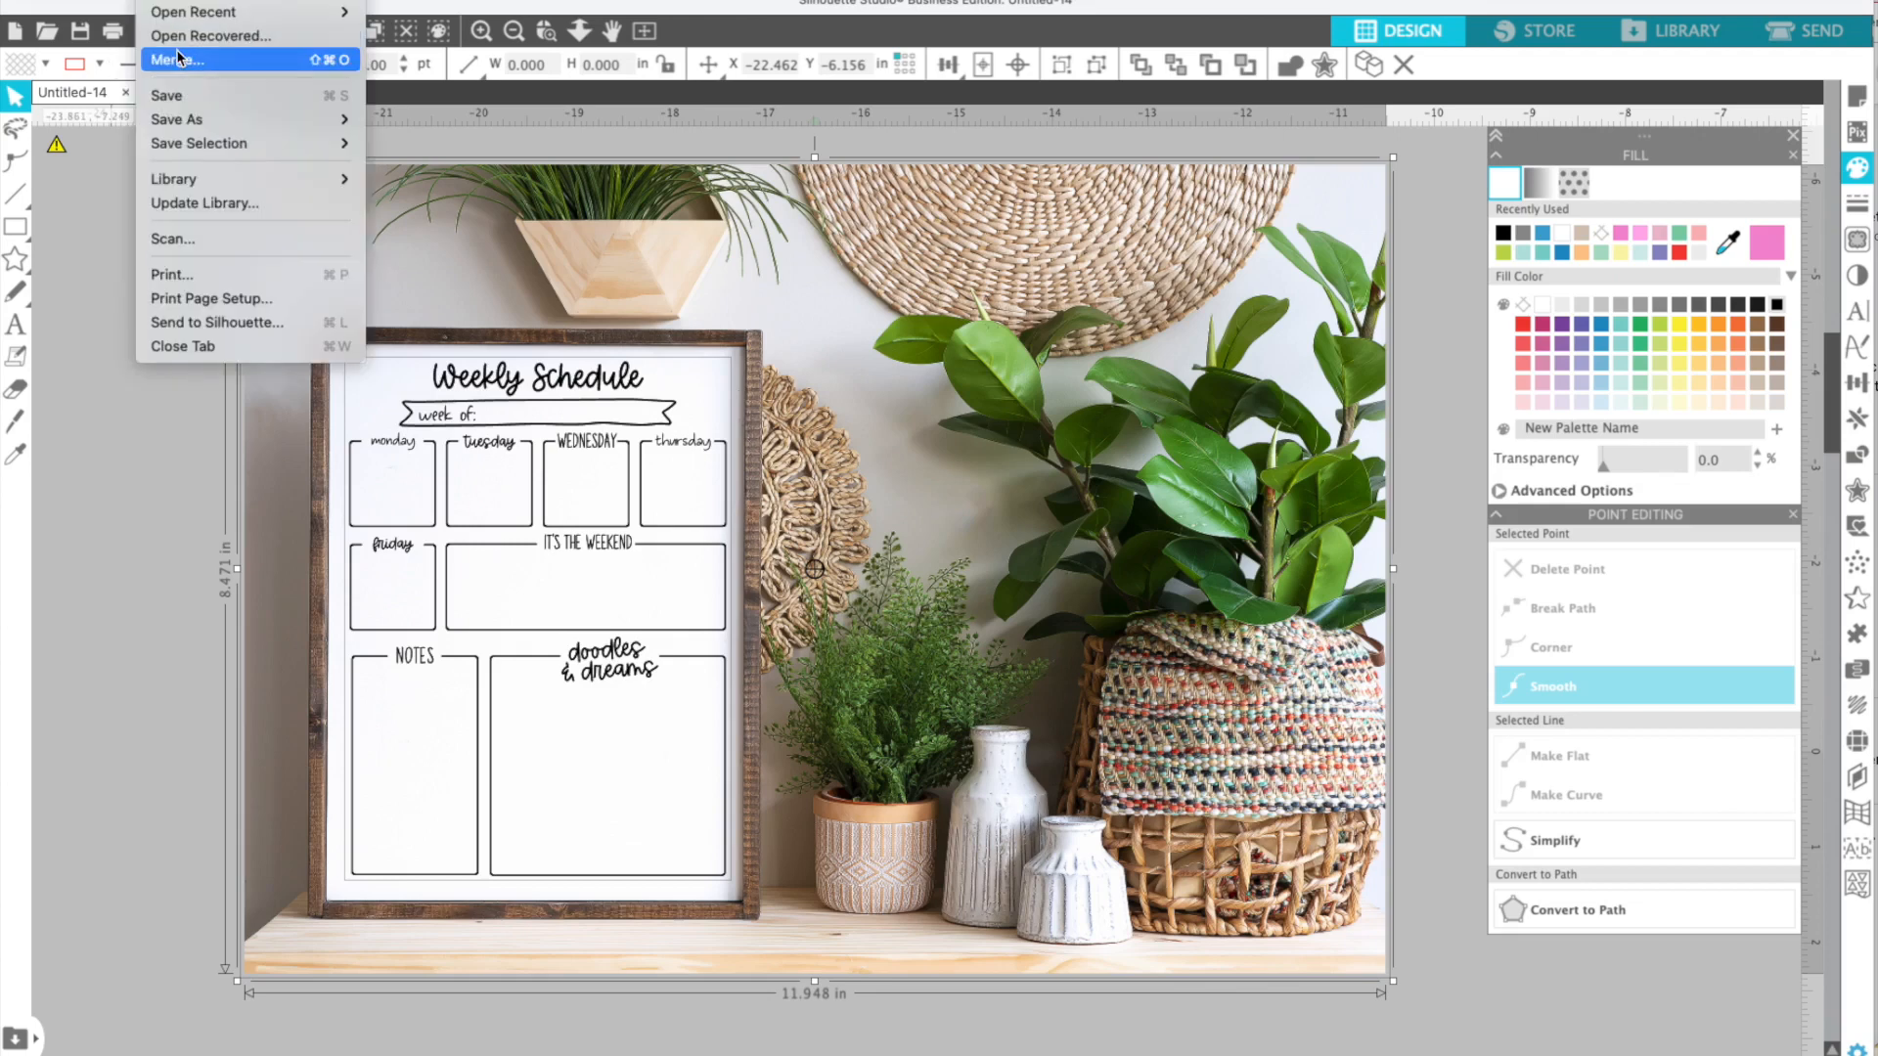
mouse_move(180, 148)
click(386, 144)
text(weekly schedule )
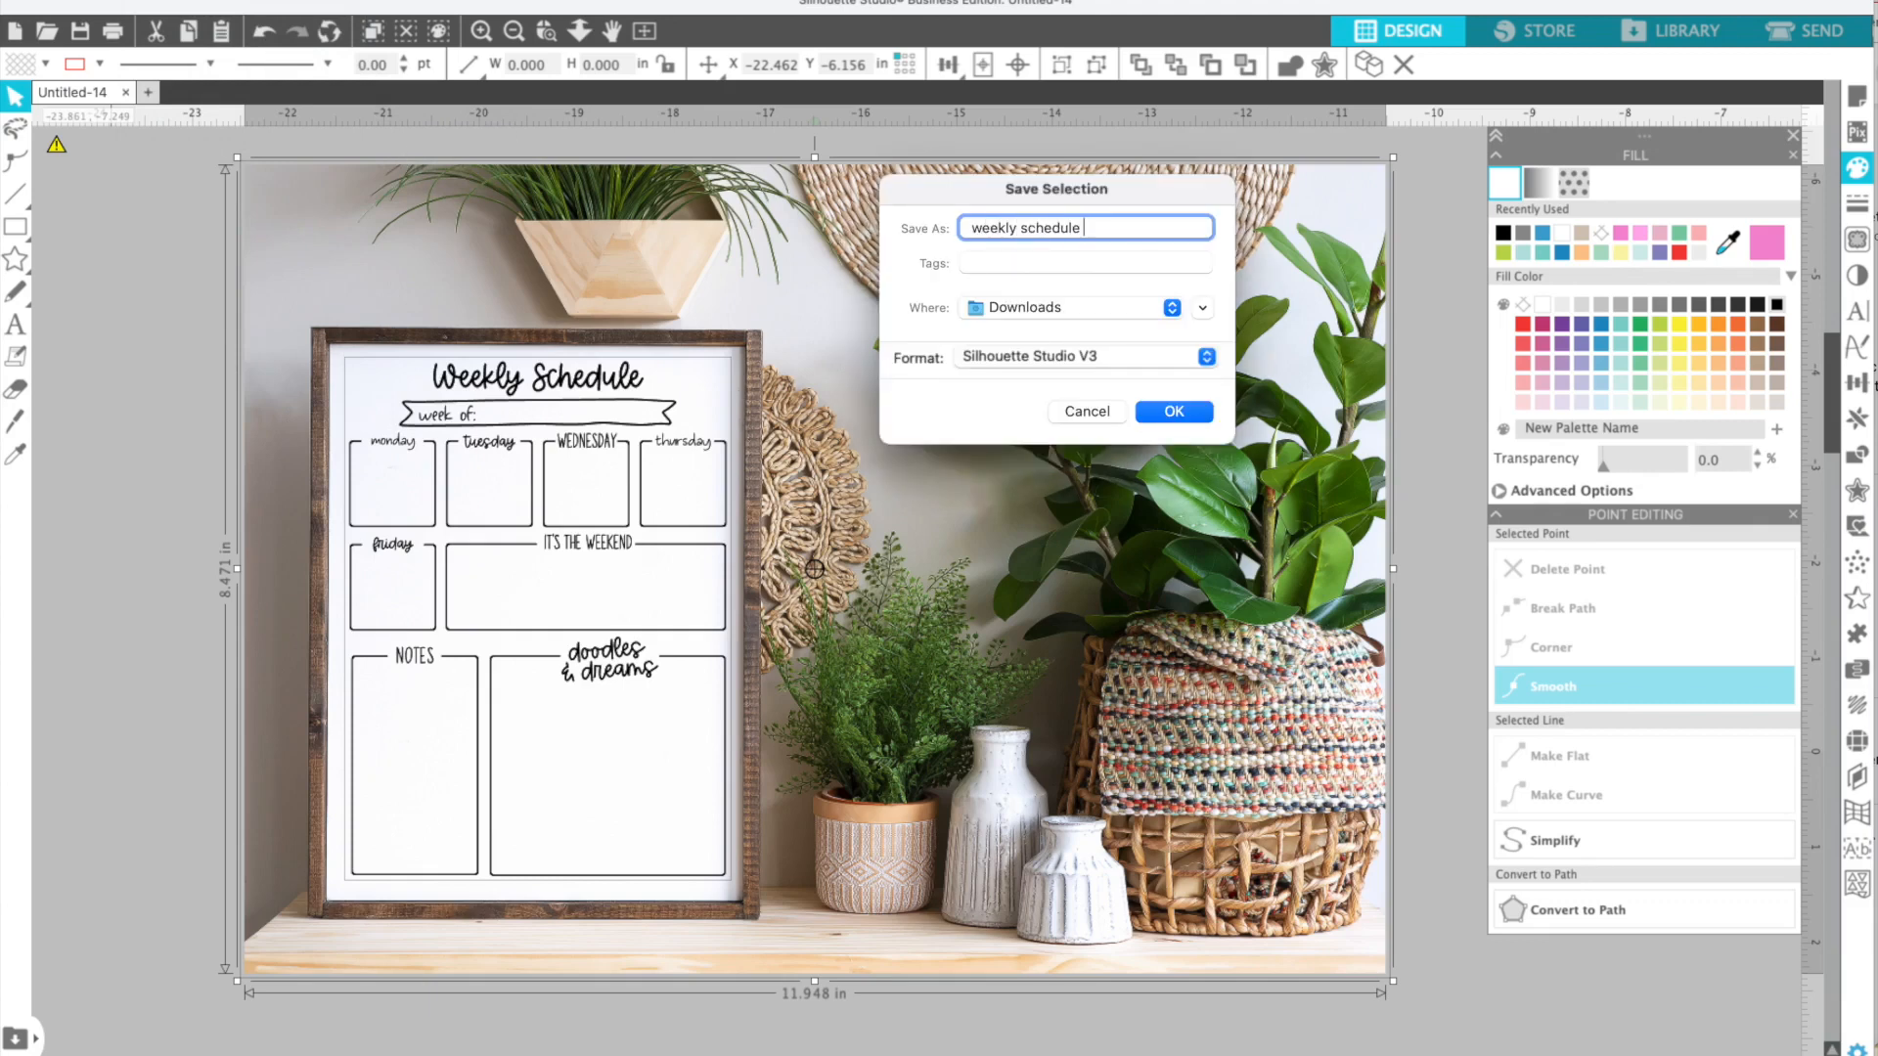
text(black)
click(983, 359)
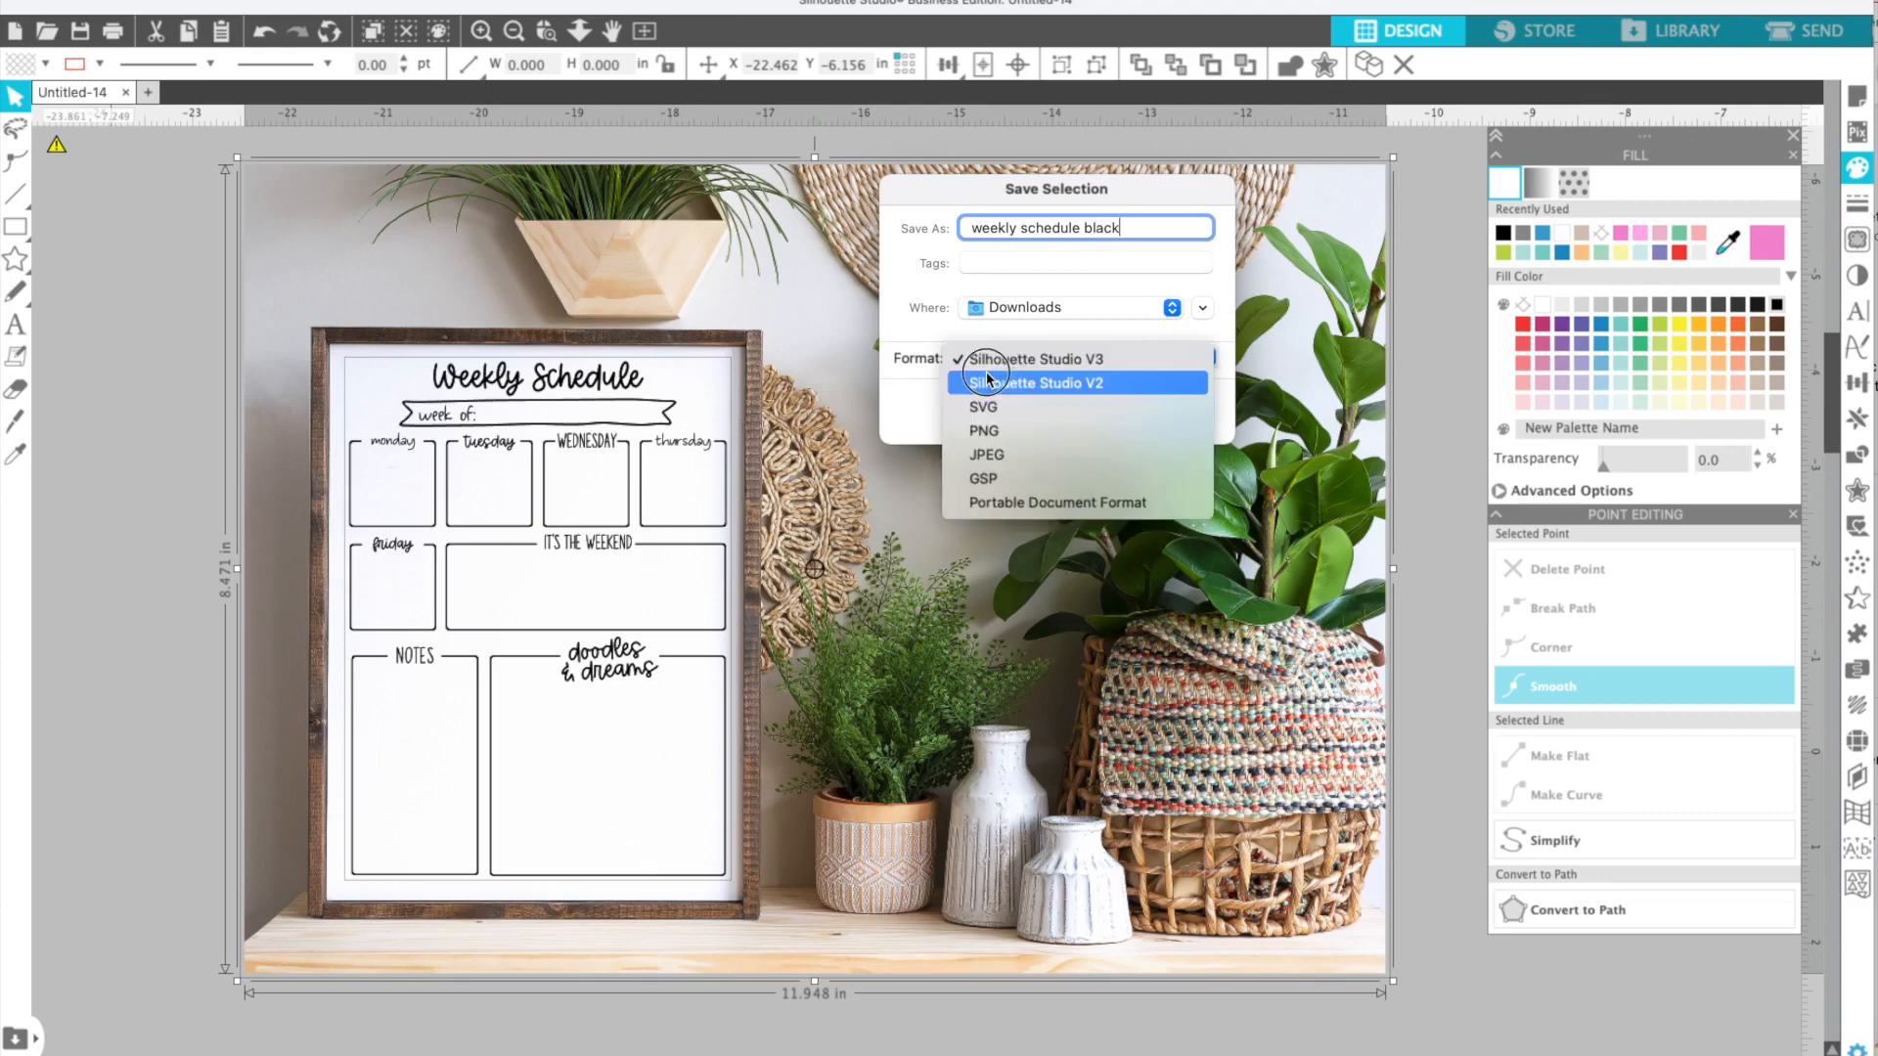
click(985, 455)
click(1177, 413)
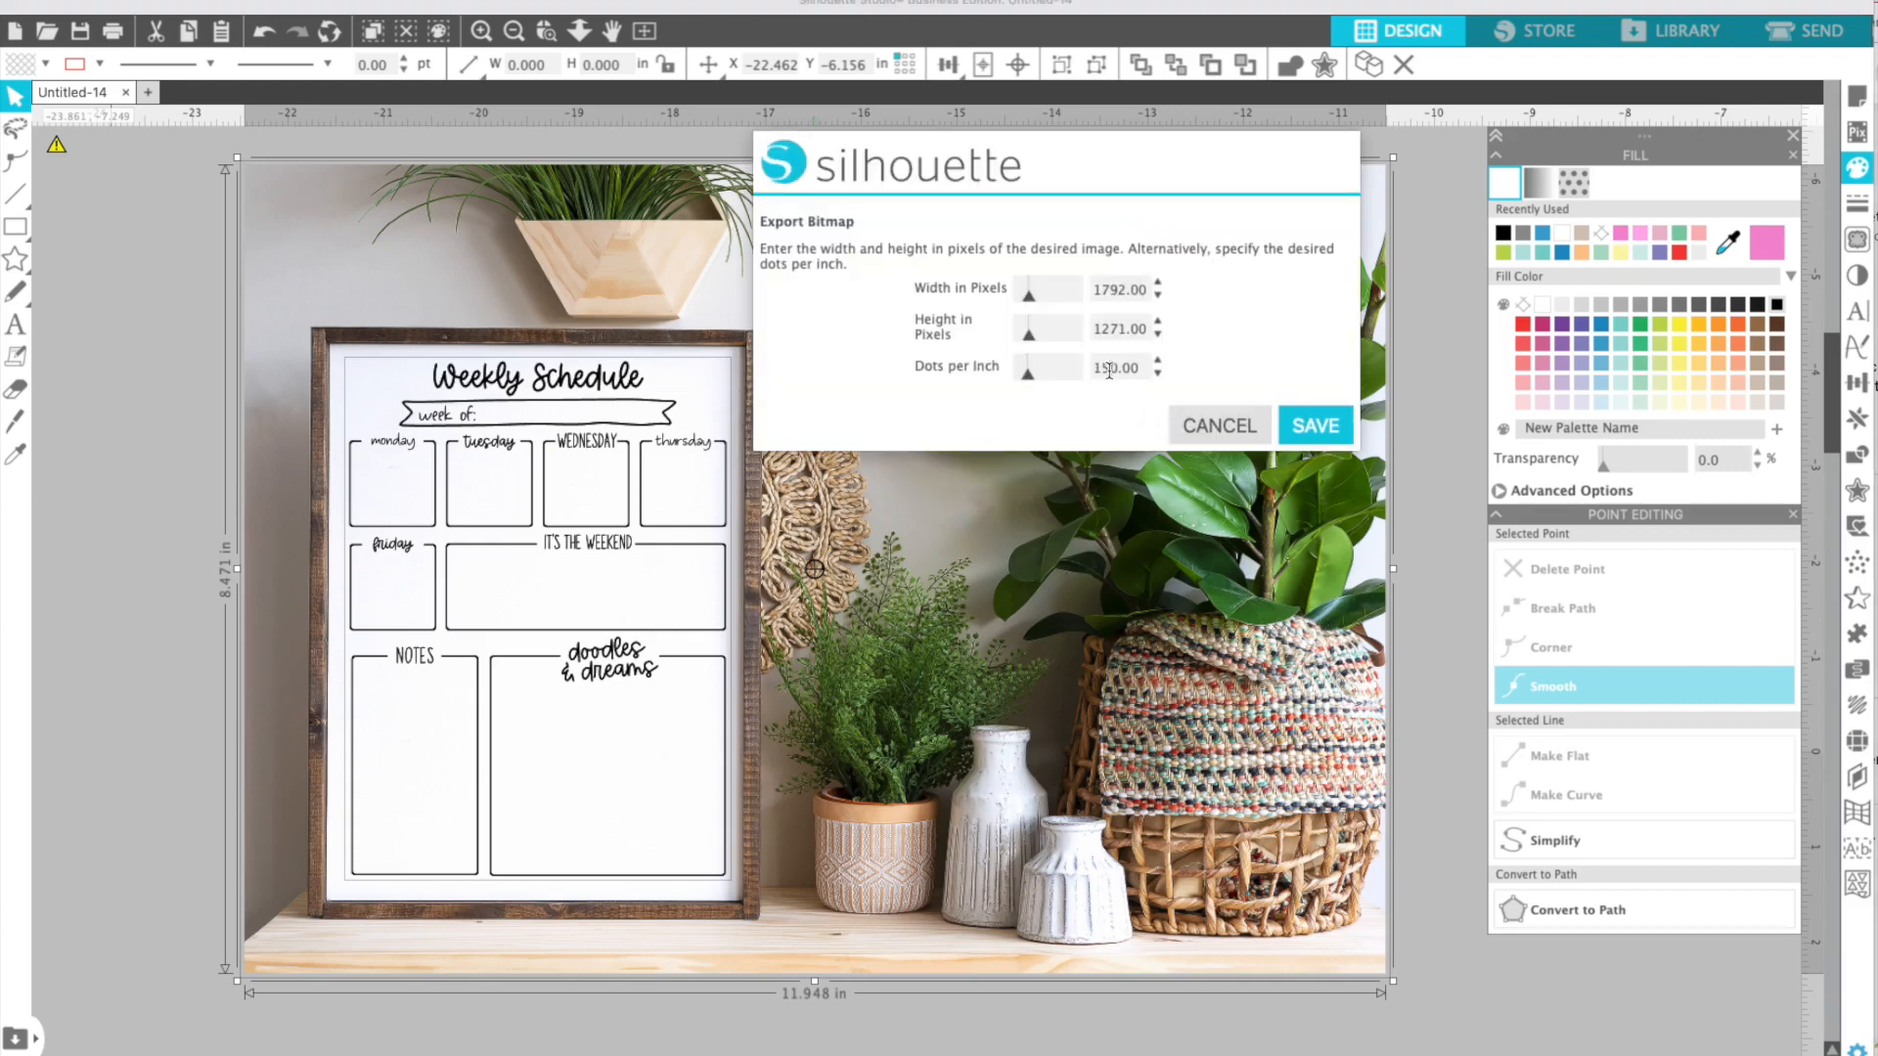
key(shift+Left)
key(Right)
key(Right)
key(Up)
click(1313, 425)
- Check the weekly schedule black and gray JPGs in the Finder Downloads folder
click(749, 1055)
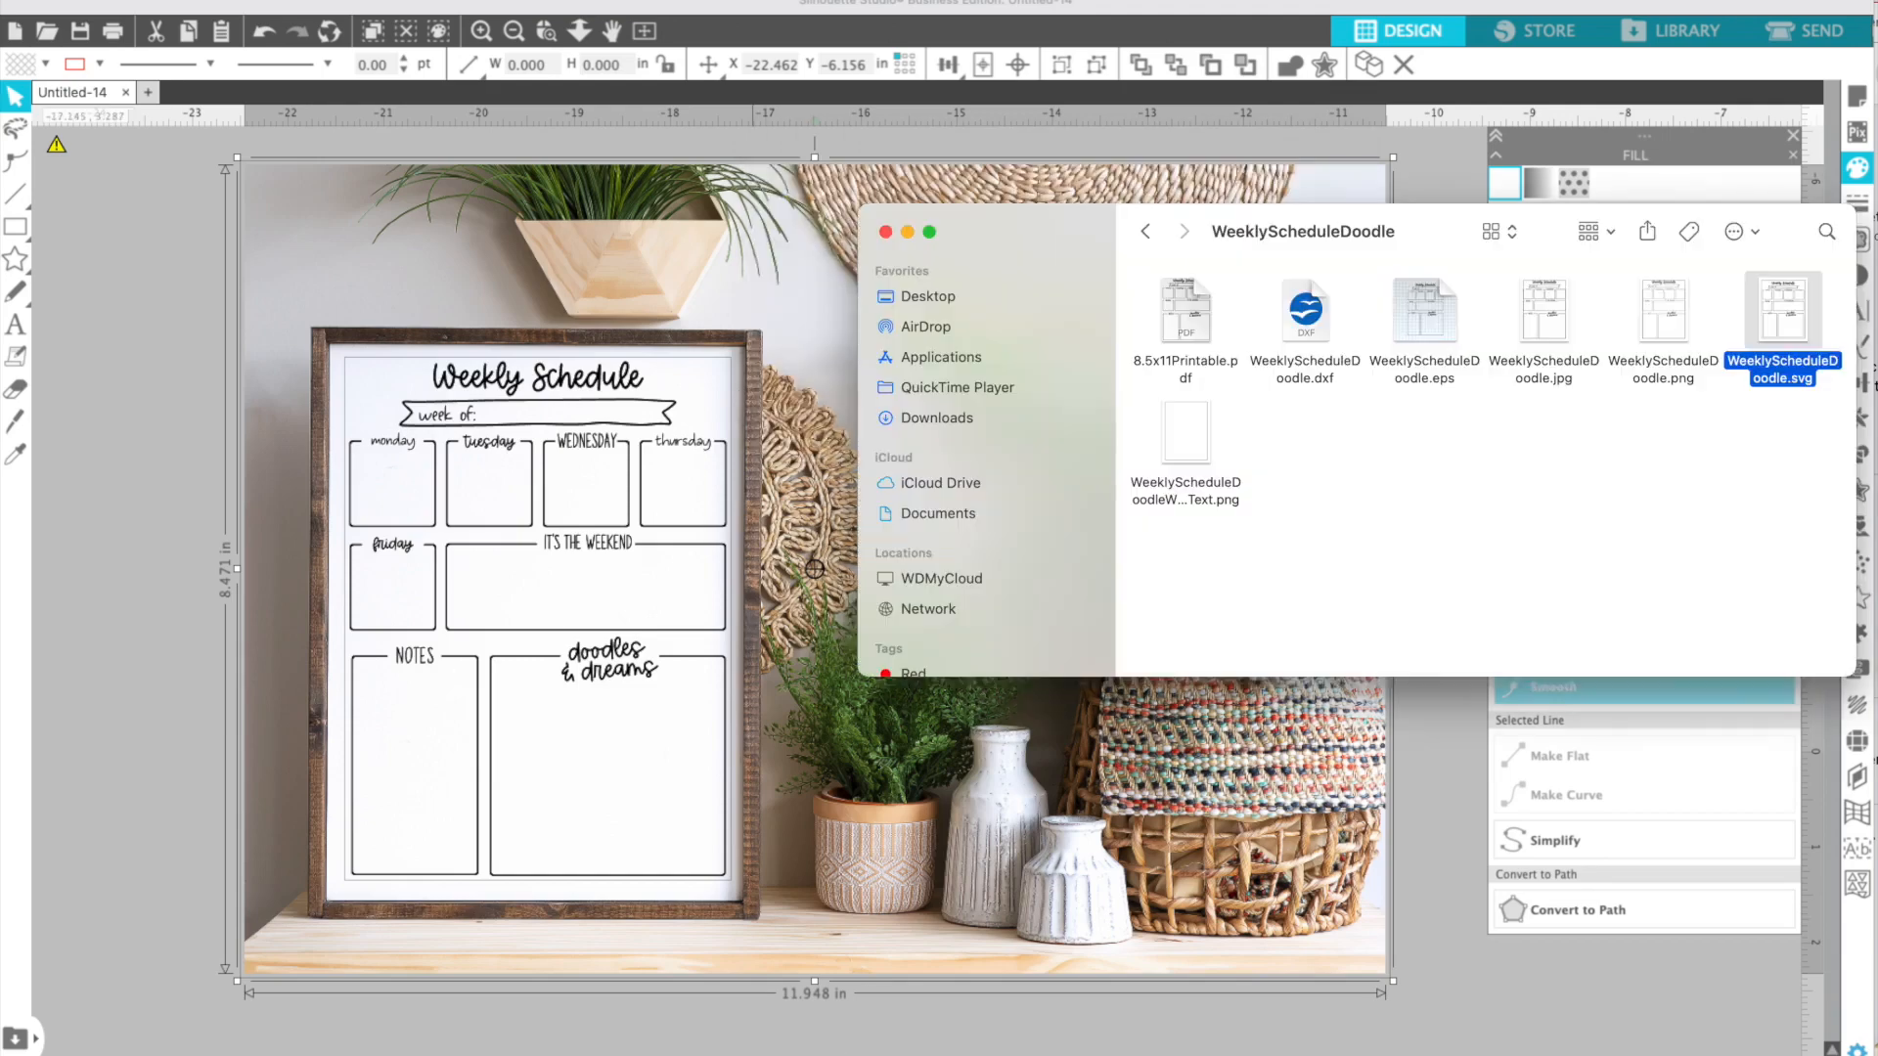
click(1006, 421)
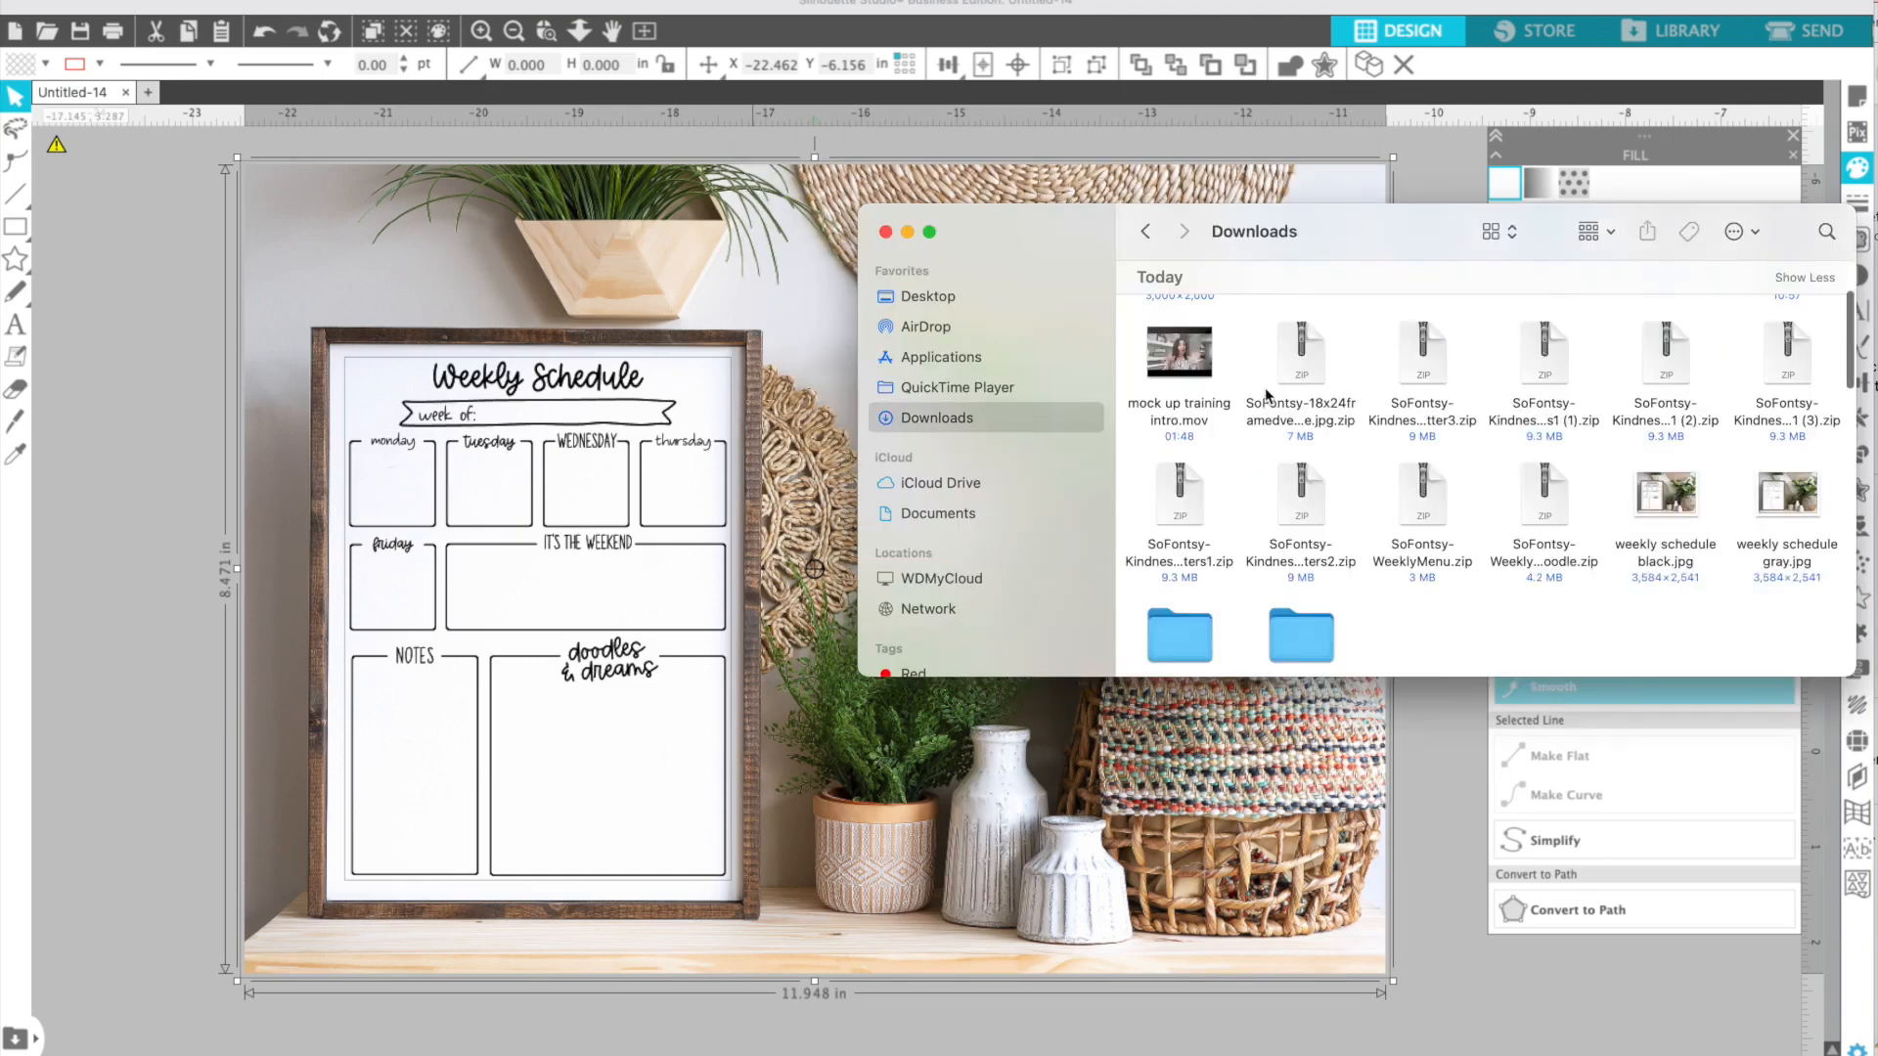
click(1657, 642)
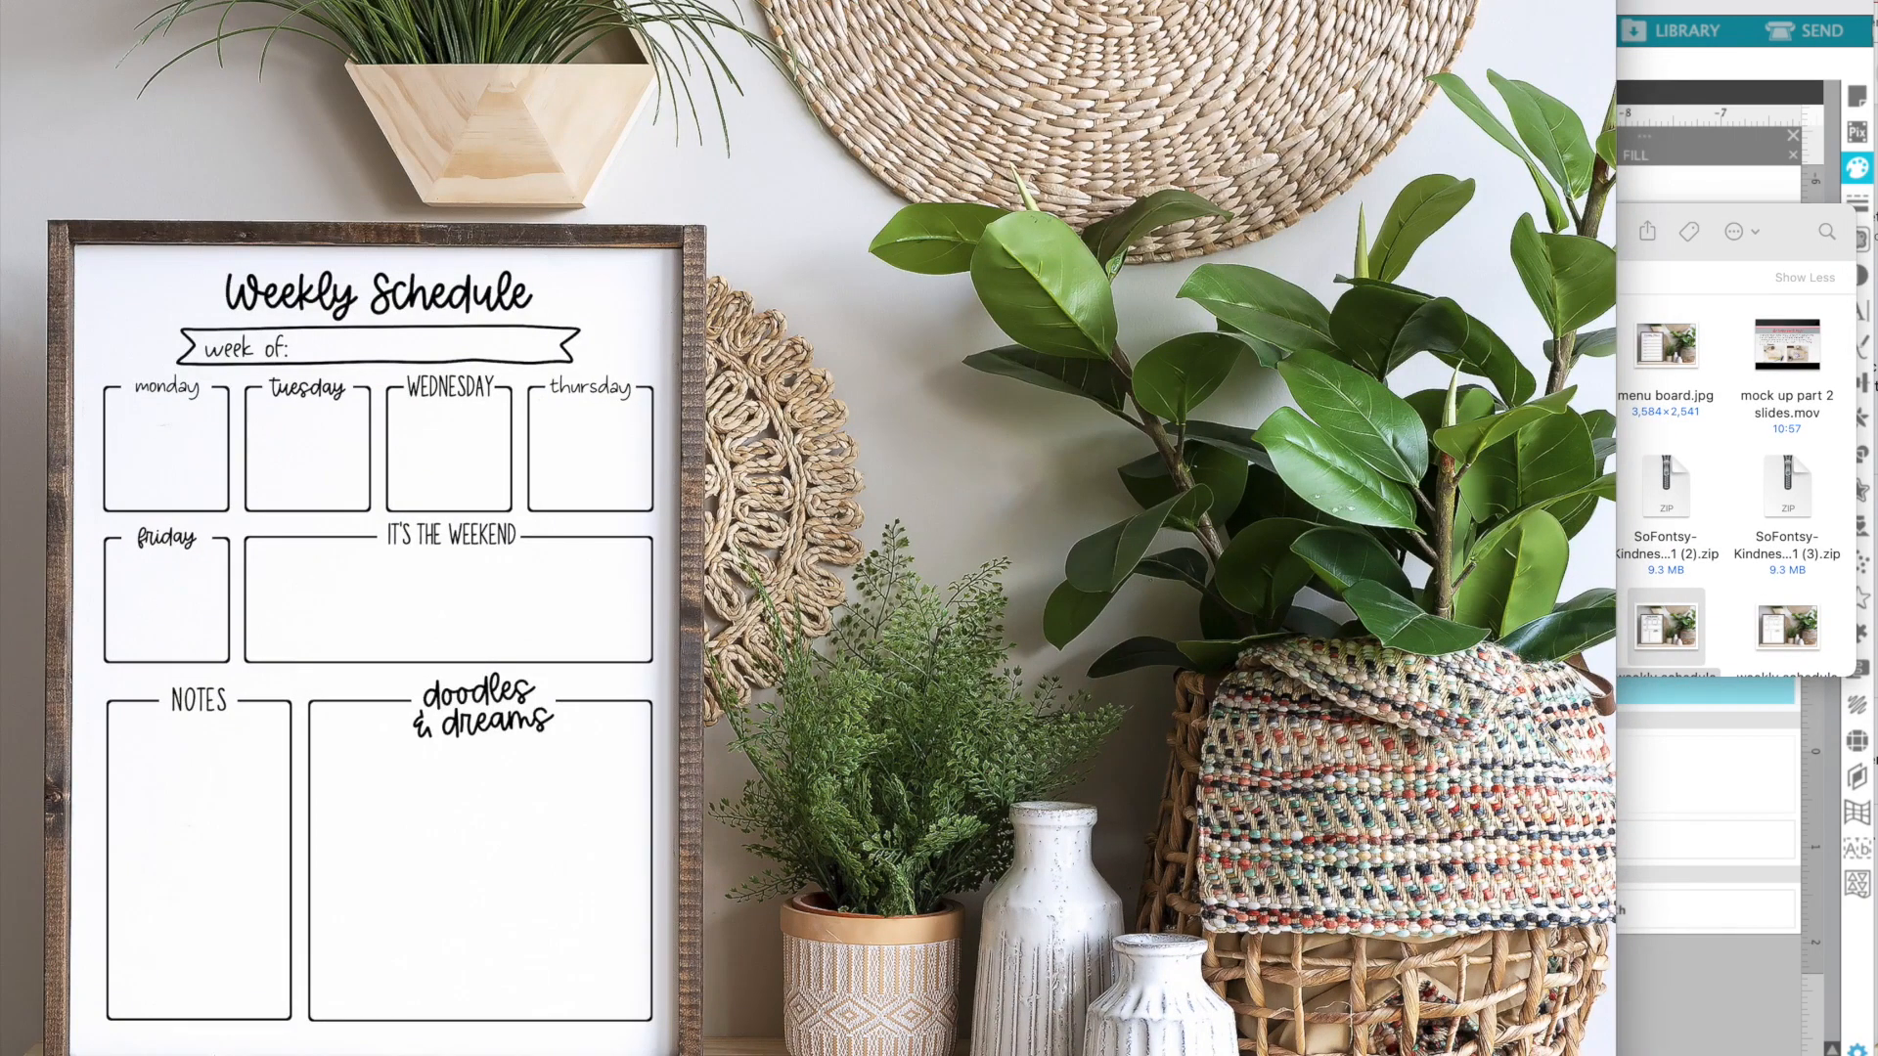
key(super+Tab)
scroll(1788, 596, down, 2)
click(1788, 594)
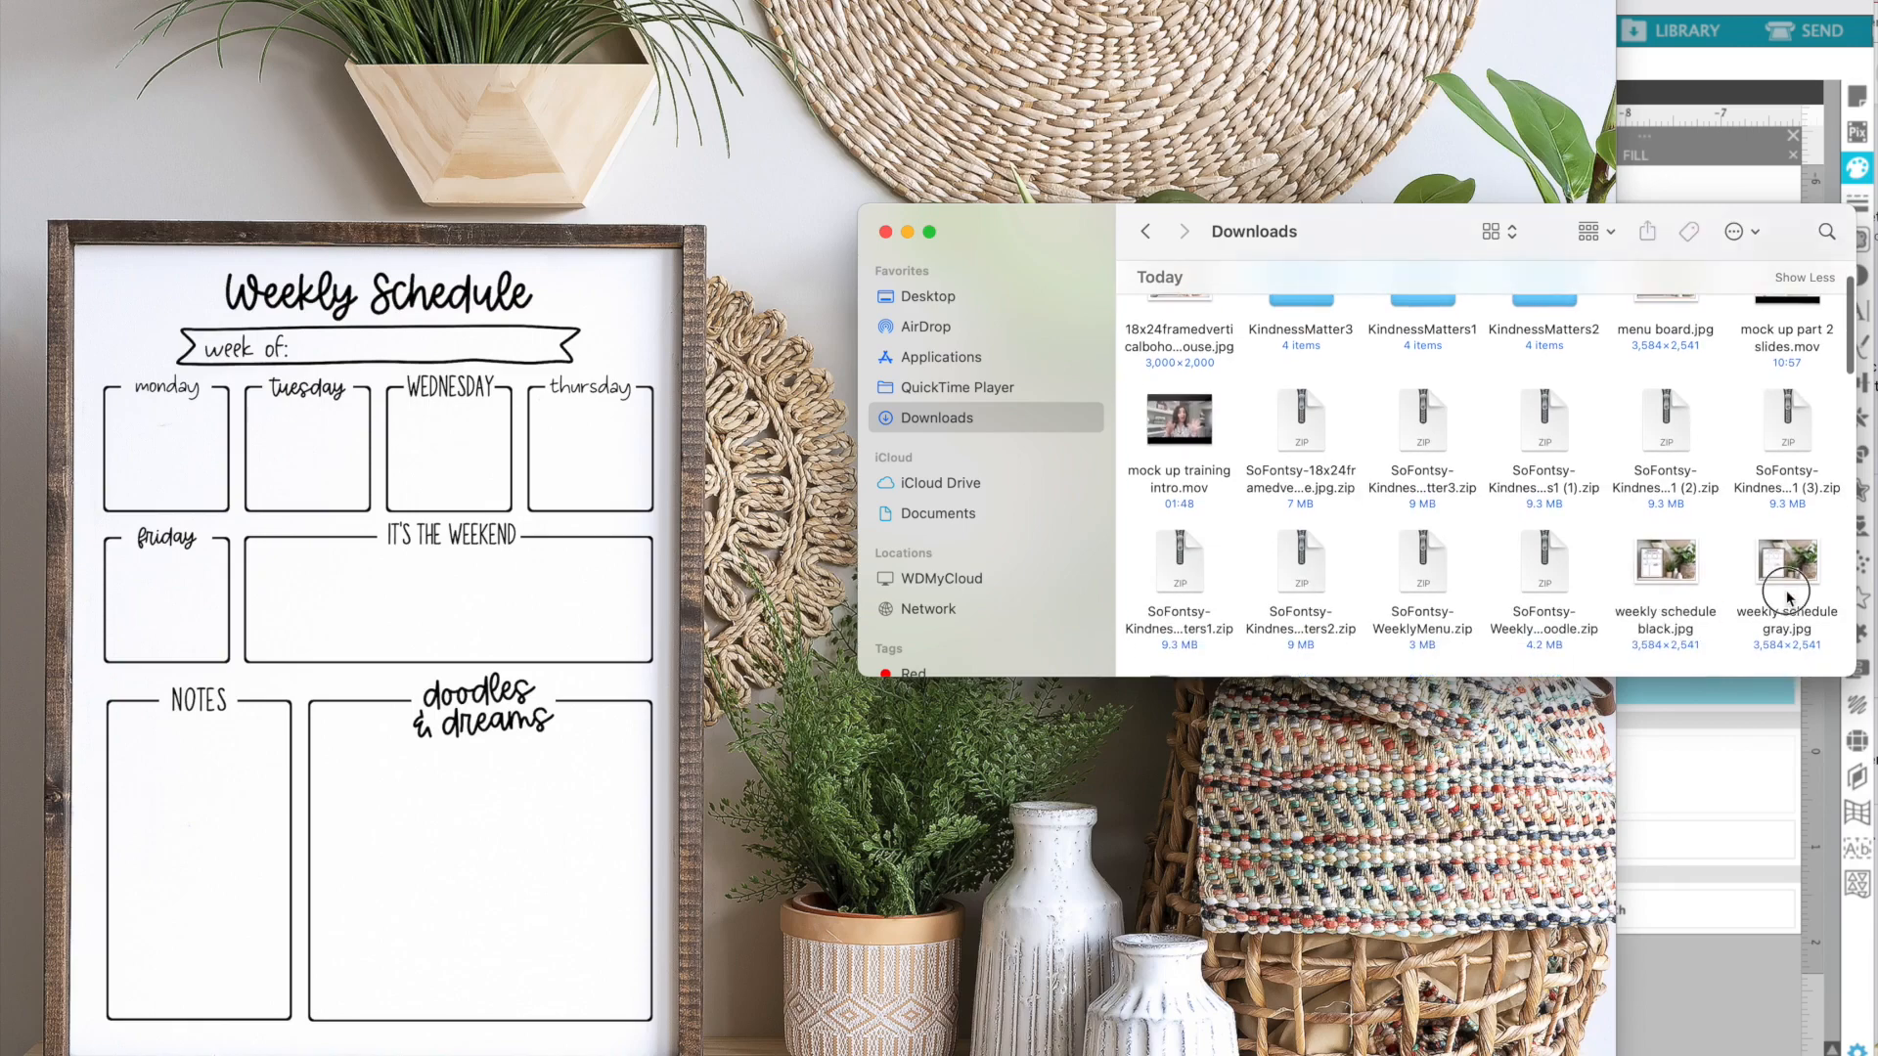
click(1782, 582)
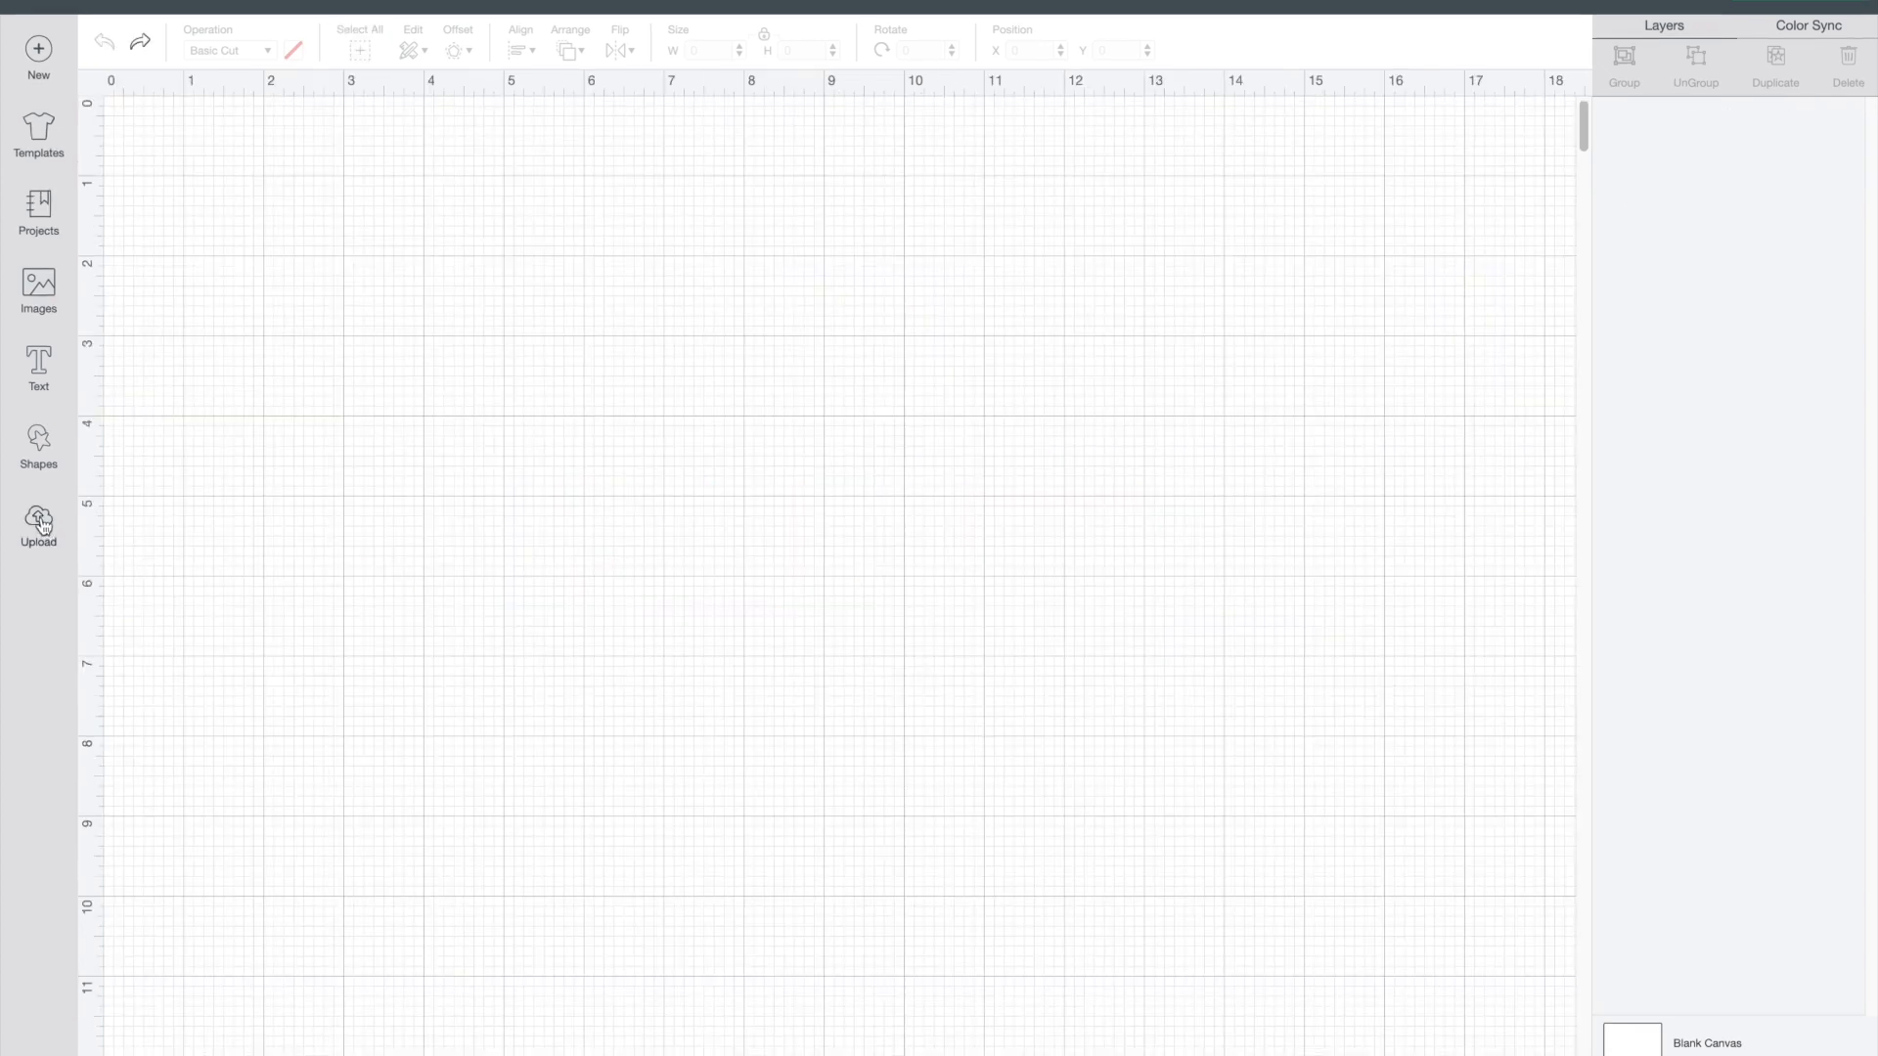
- Upload 4W0B1192.jpg as a complex Print Then Cut image and select it in Recent Uploads
click(39, 523)
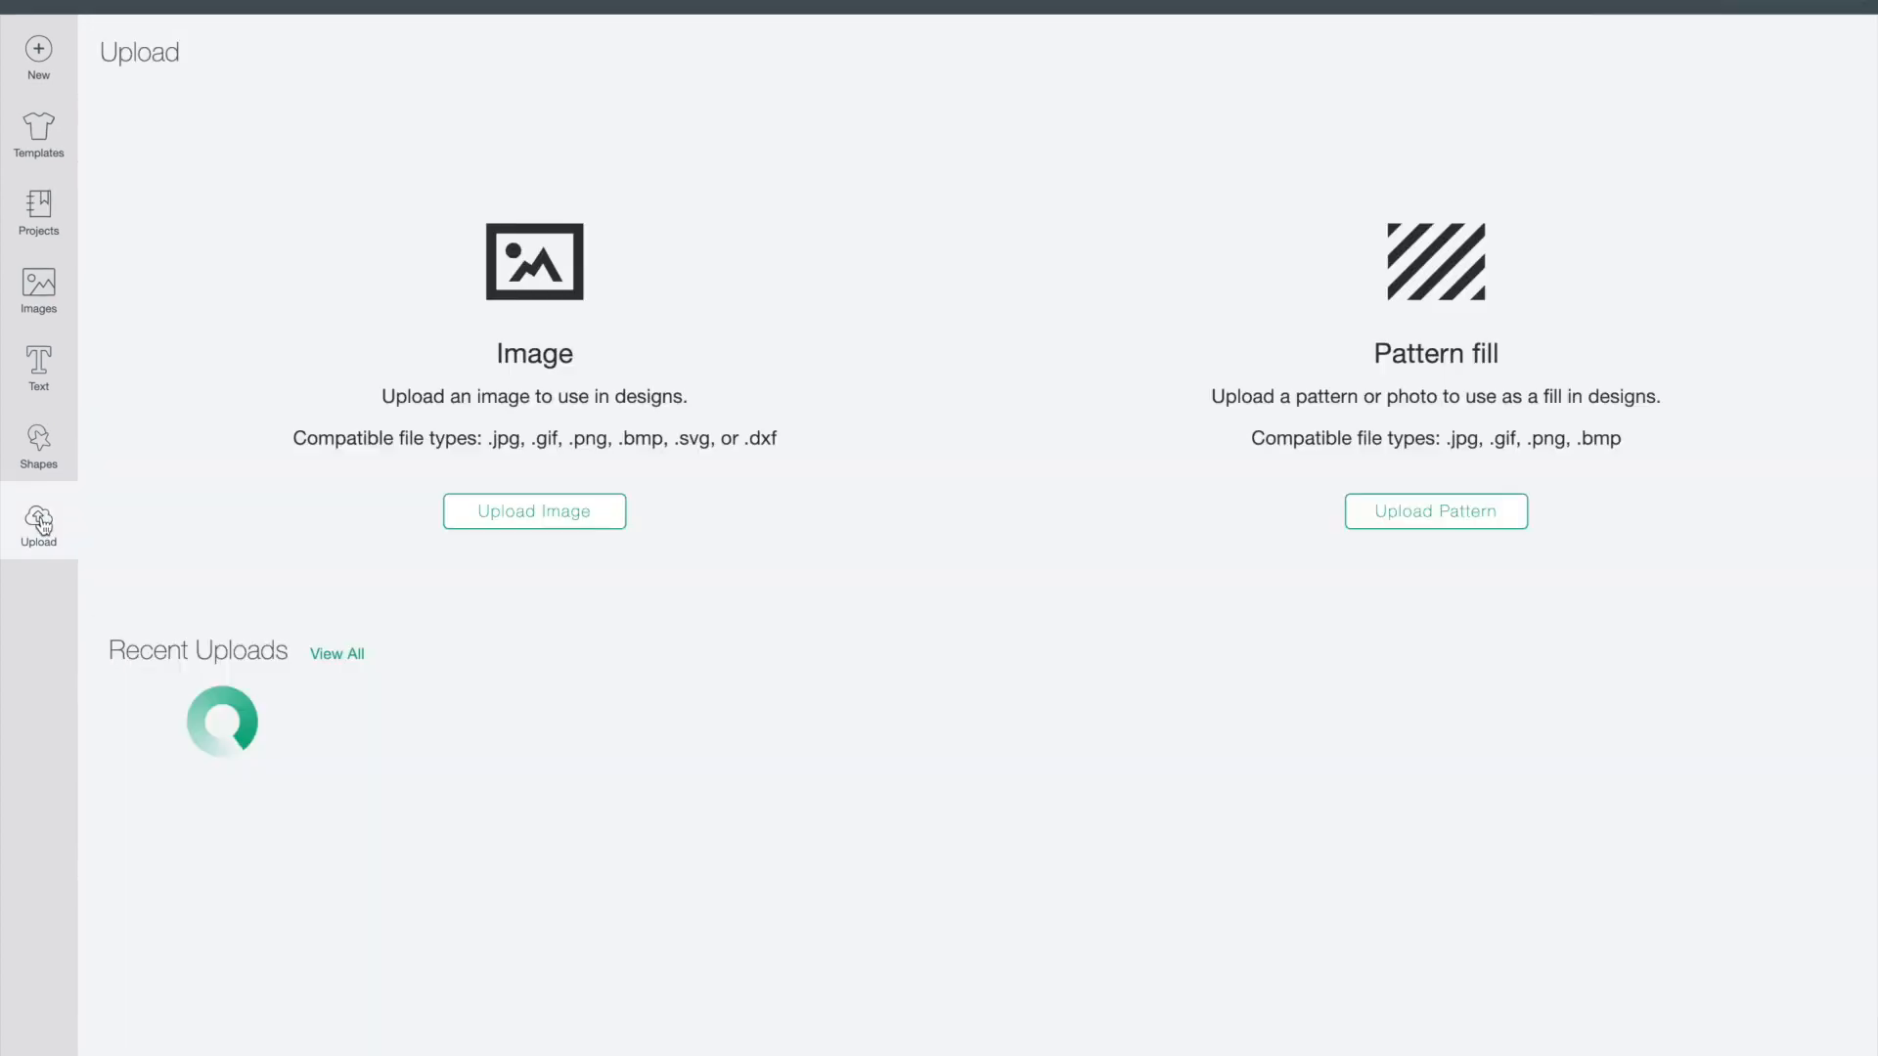
click(553, 516)
click(986, 544)
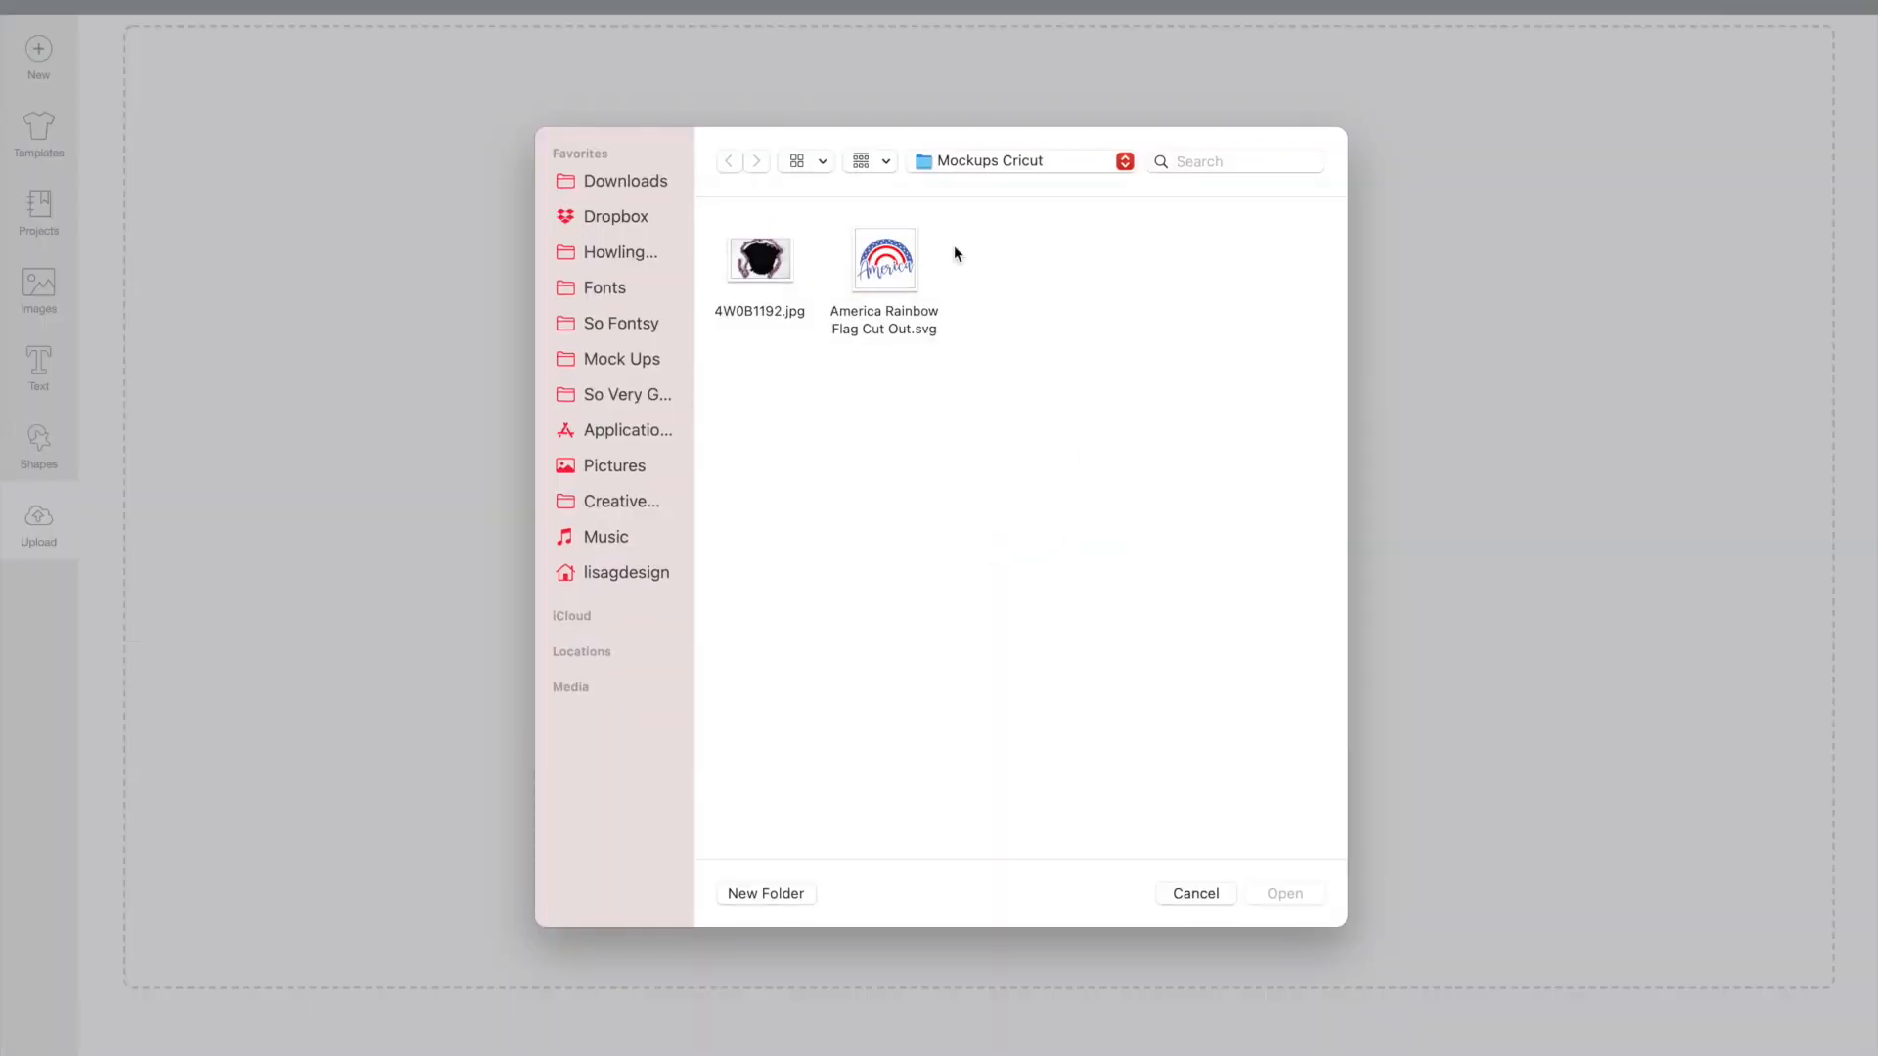
click(762, 263)
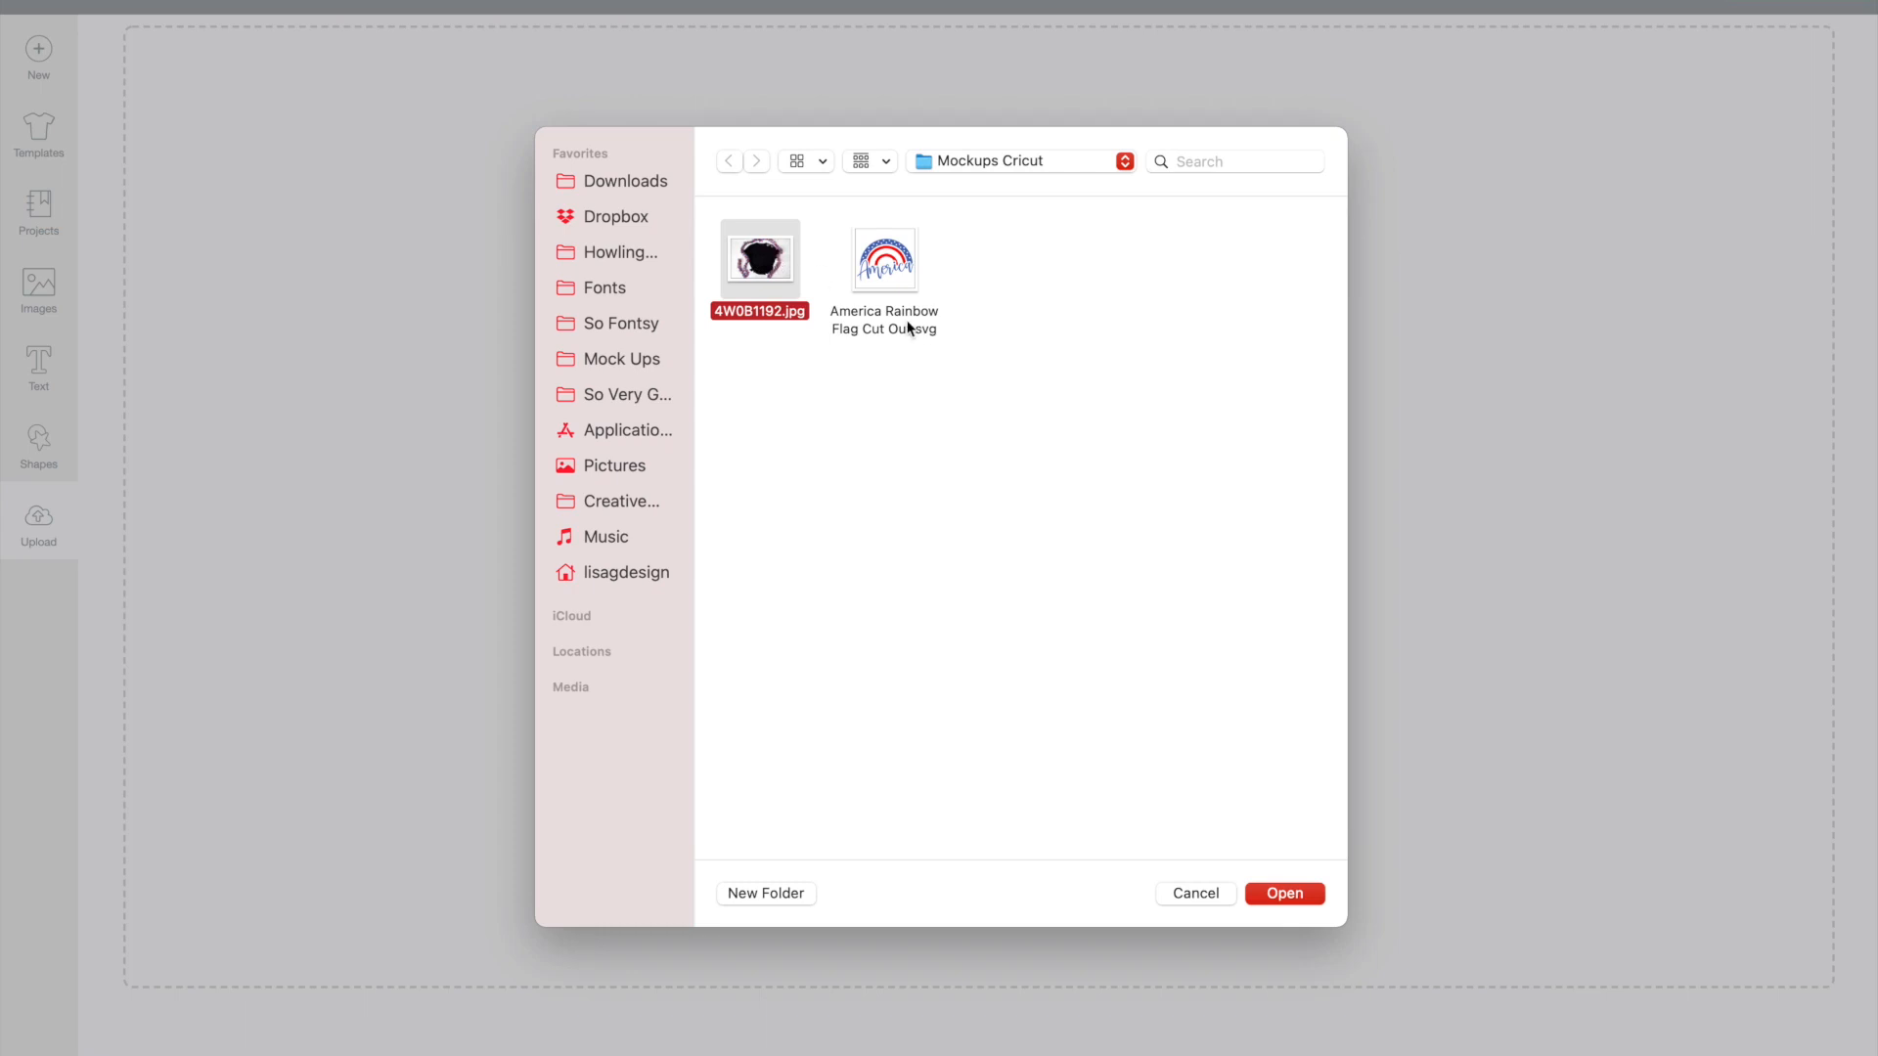
click(1297, 897)
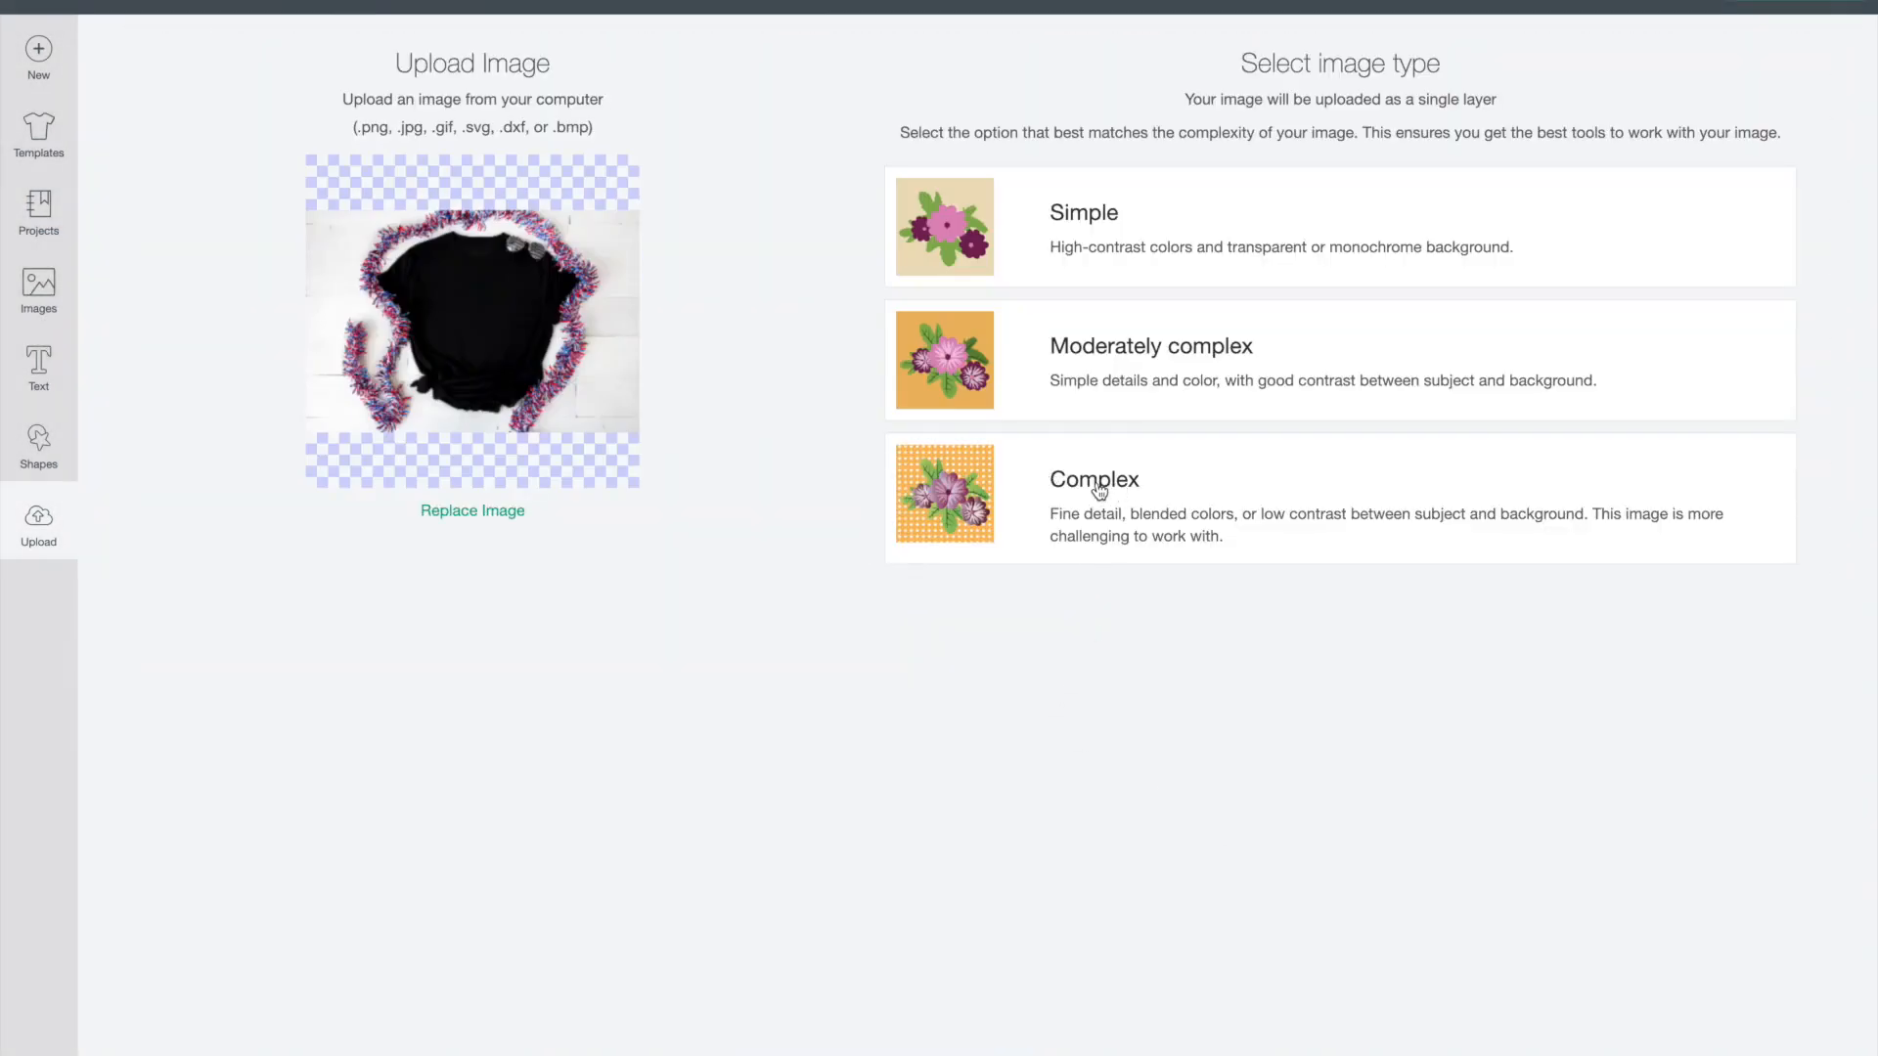
click(1099, 490)
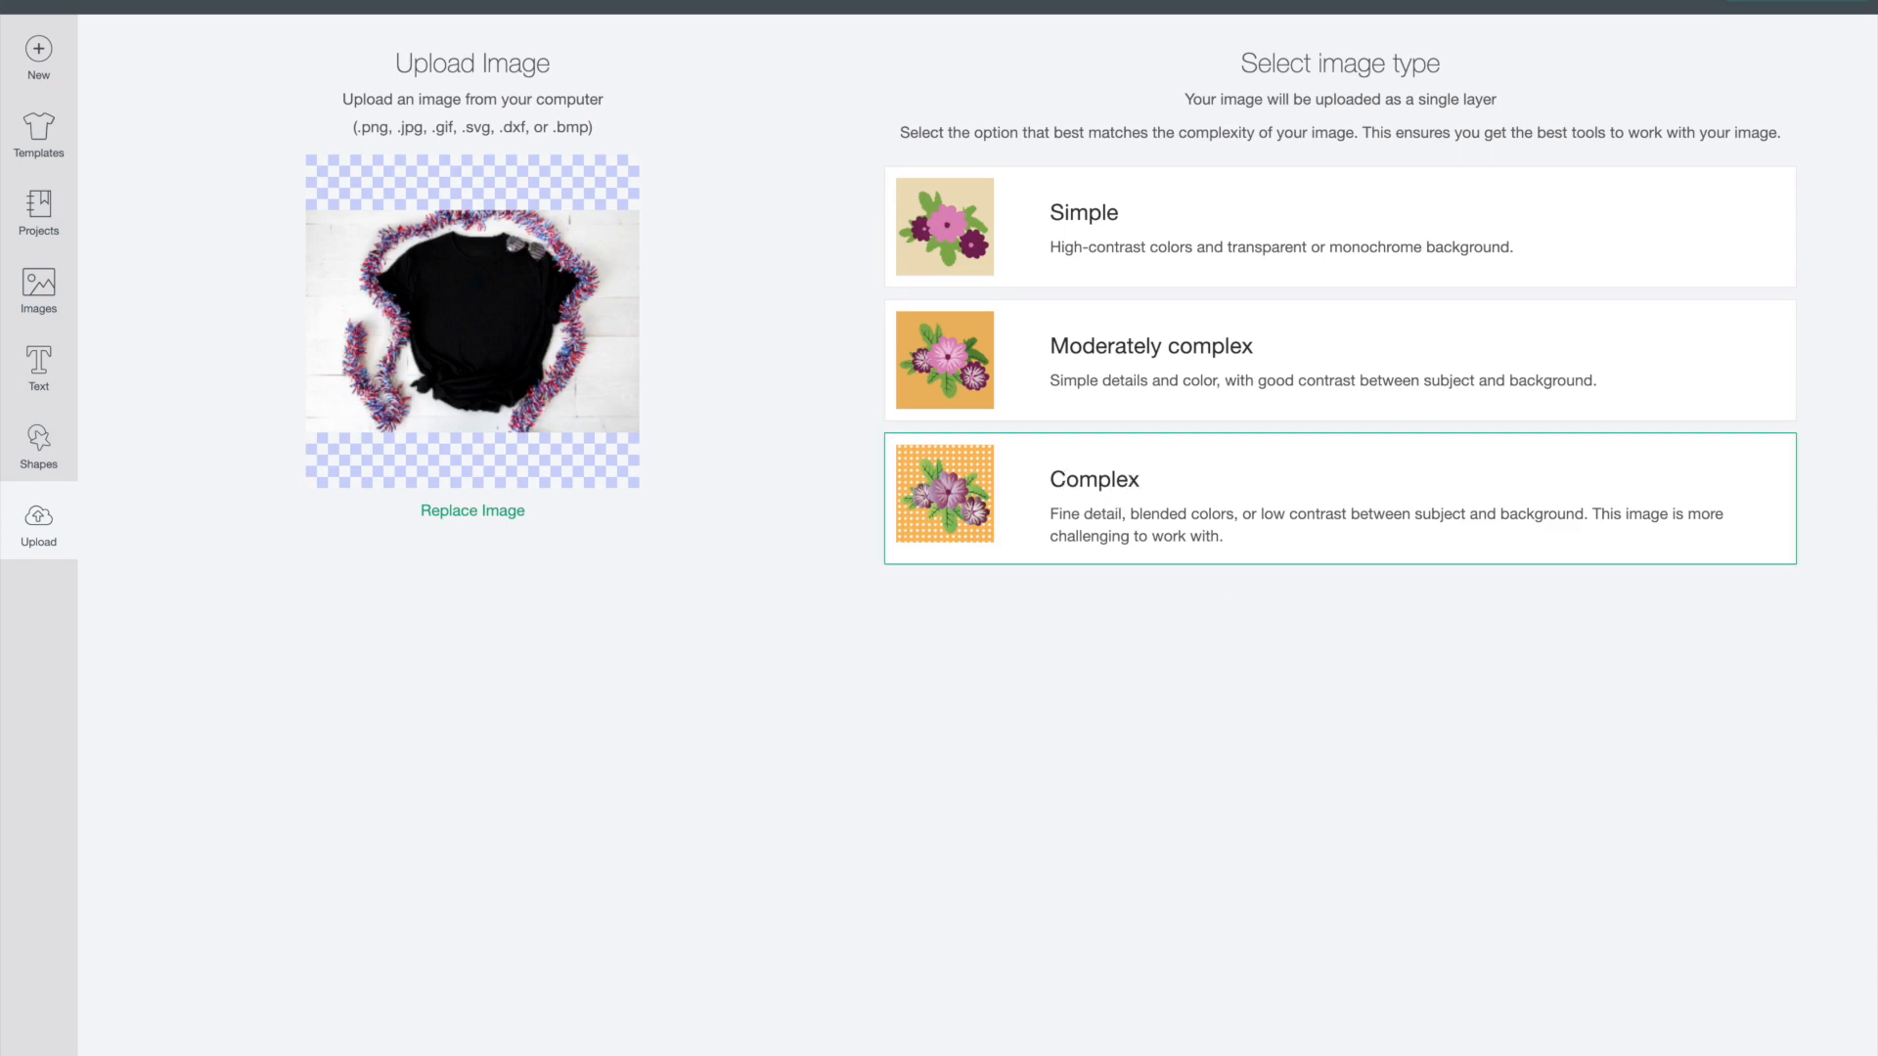
click(1750, 1052)
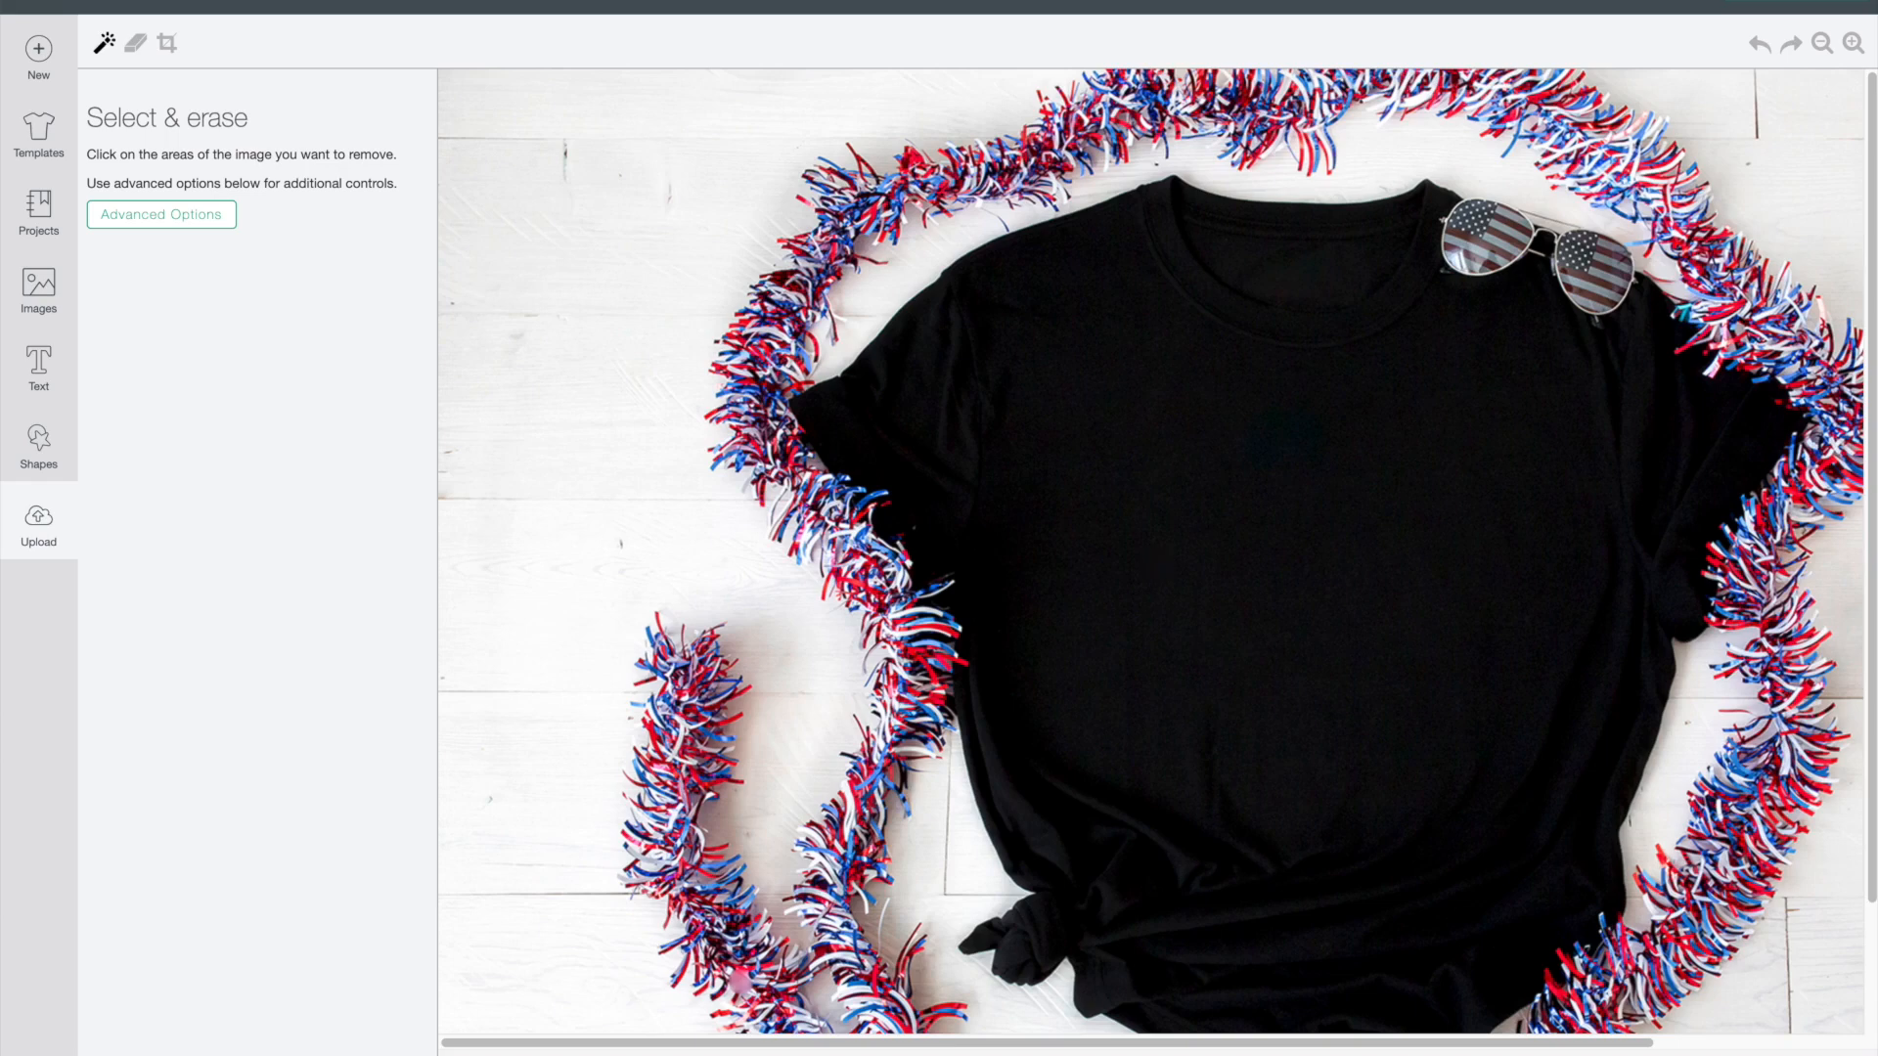
click(1751, 1052)
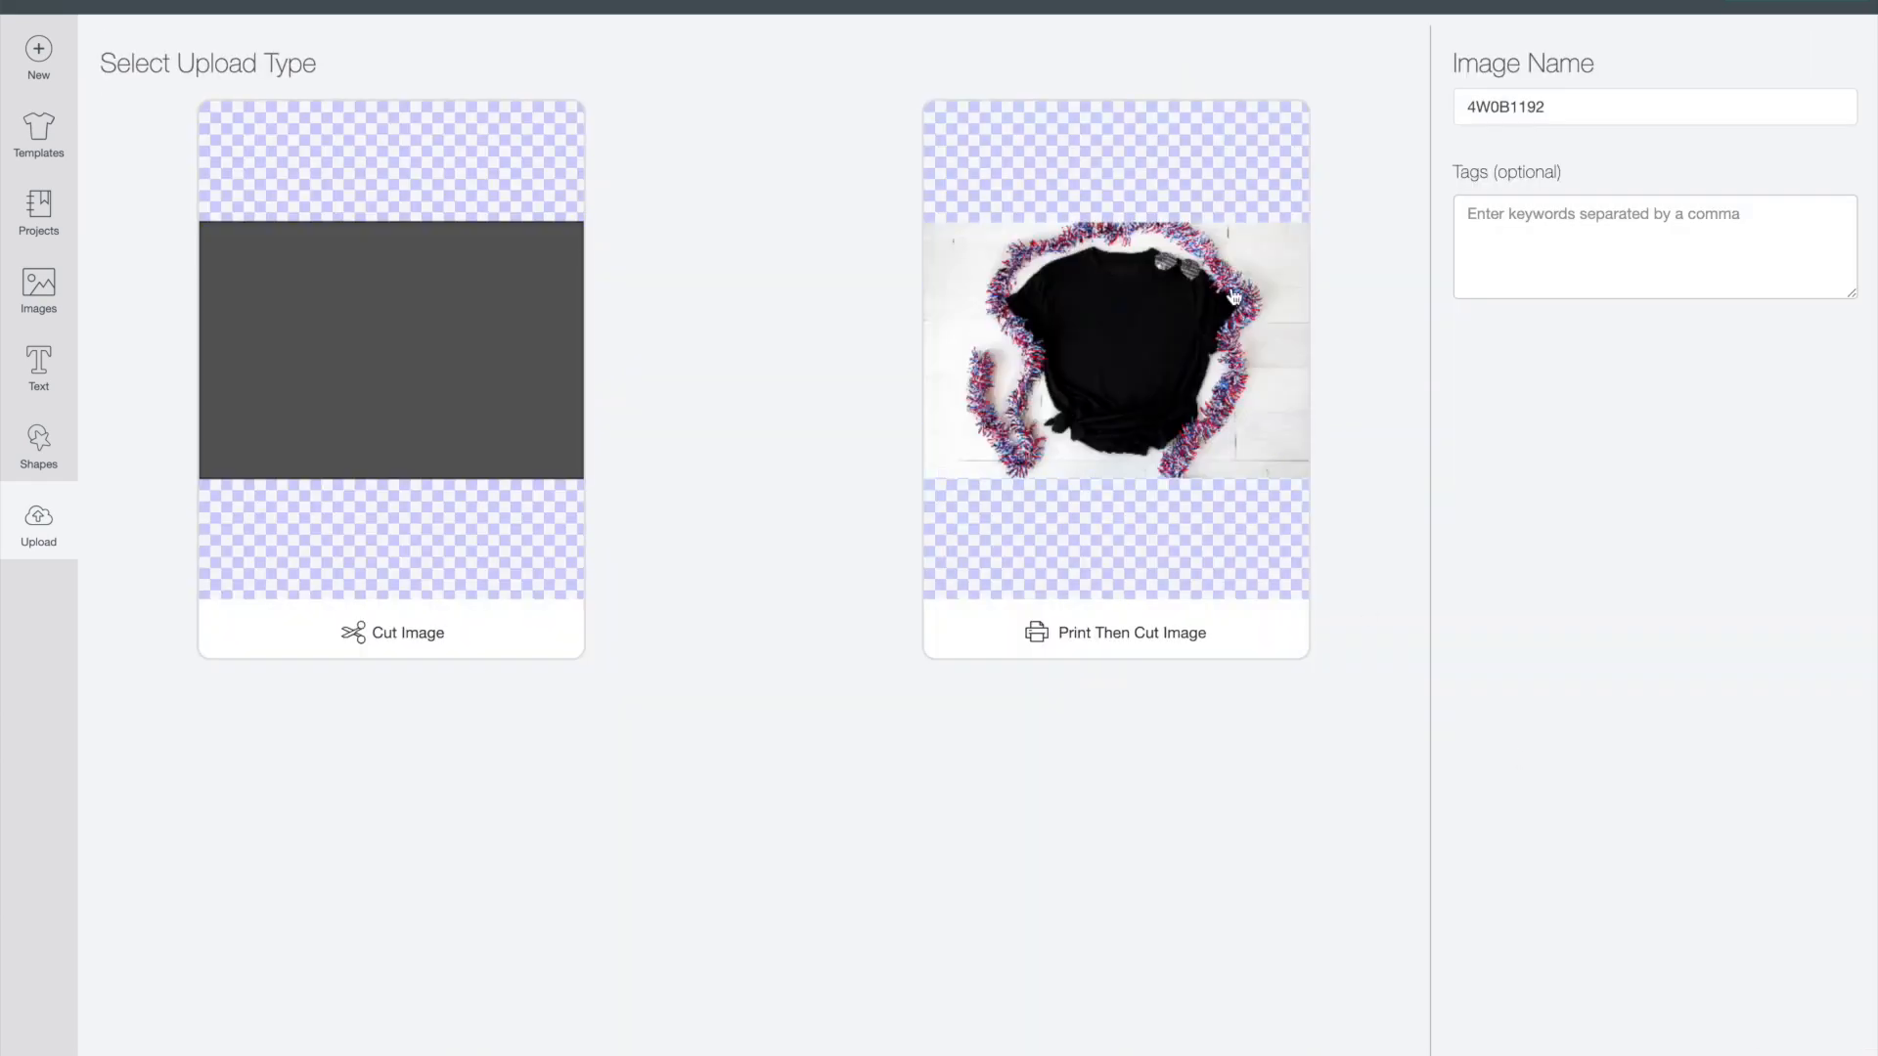
click(1160, 345)
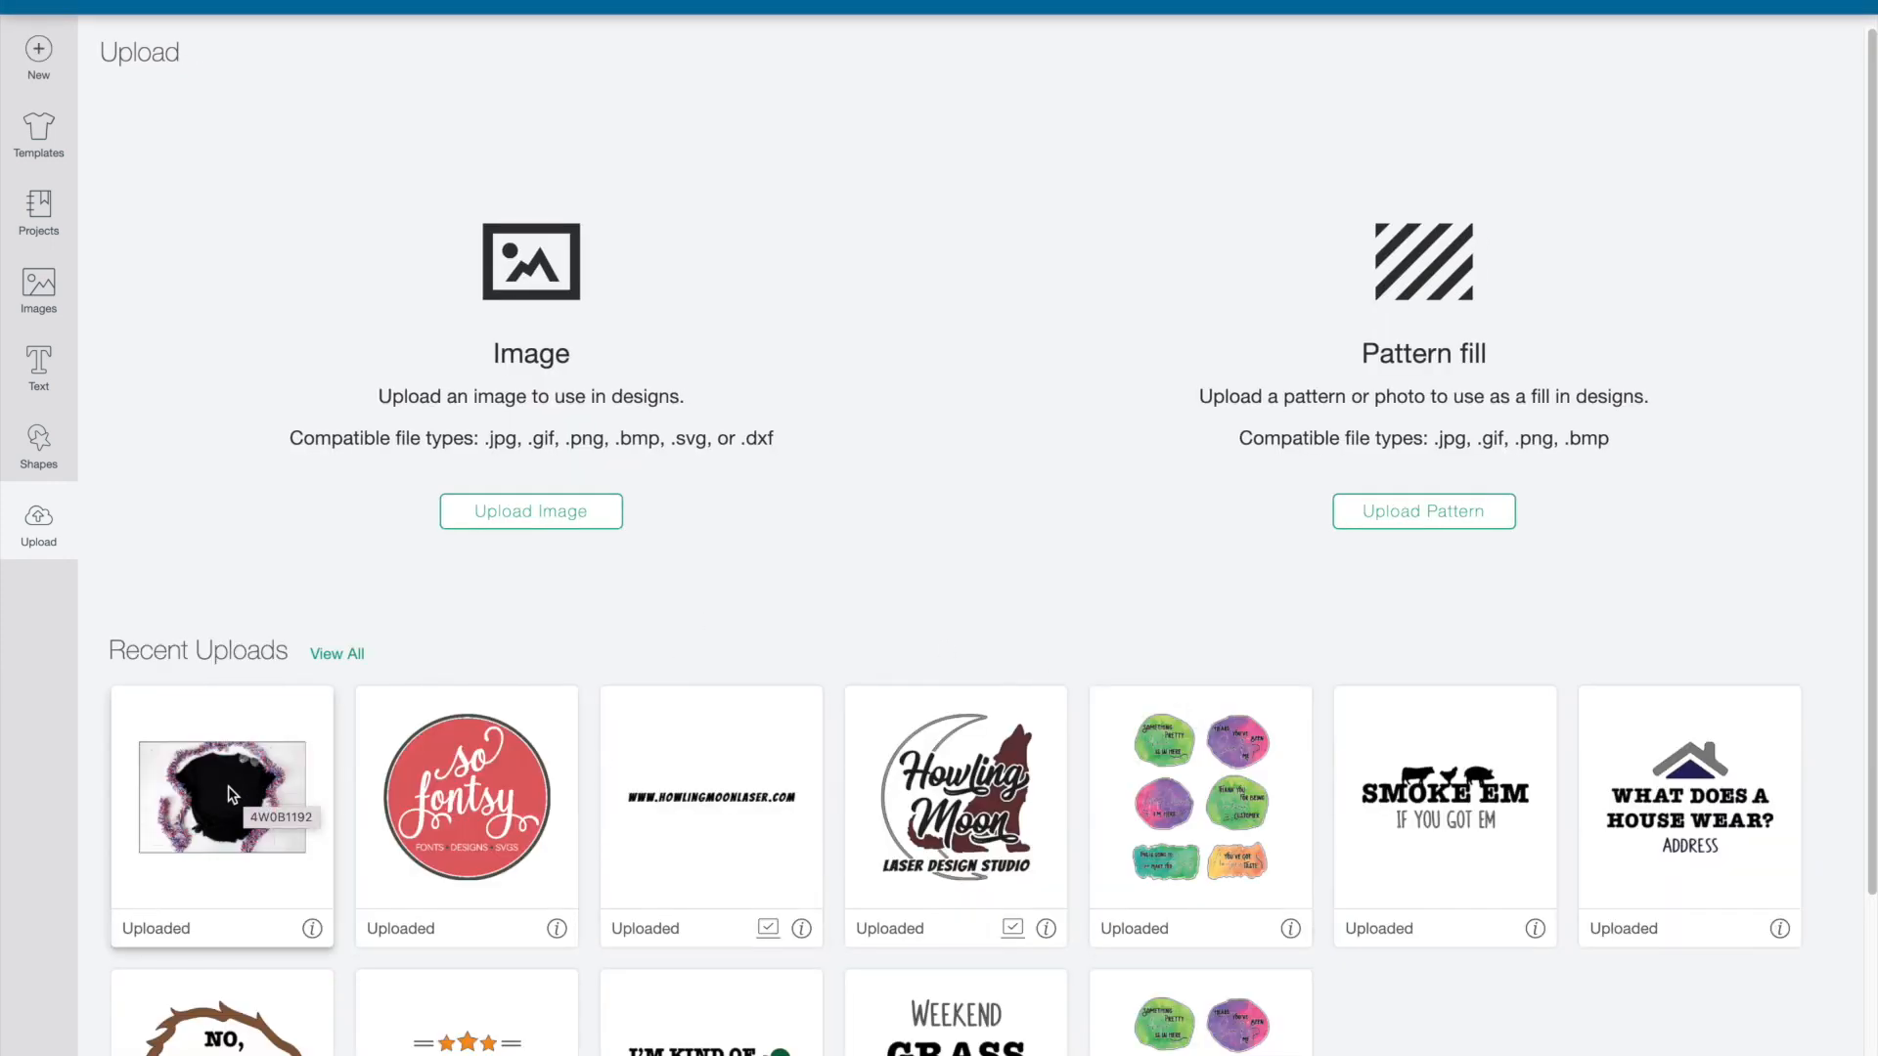
click(235, 797)
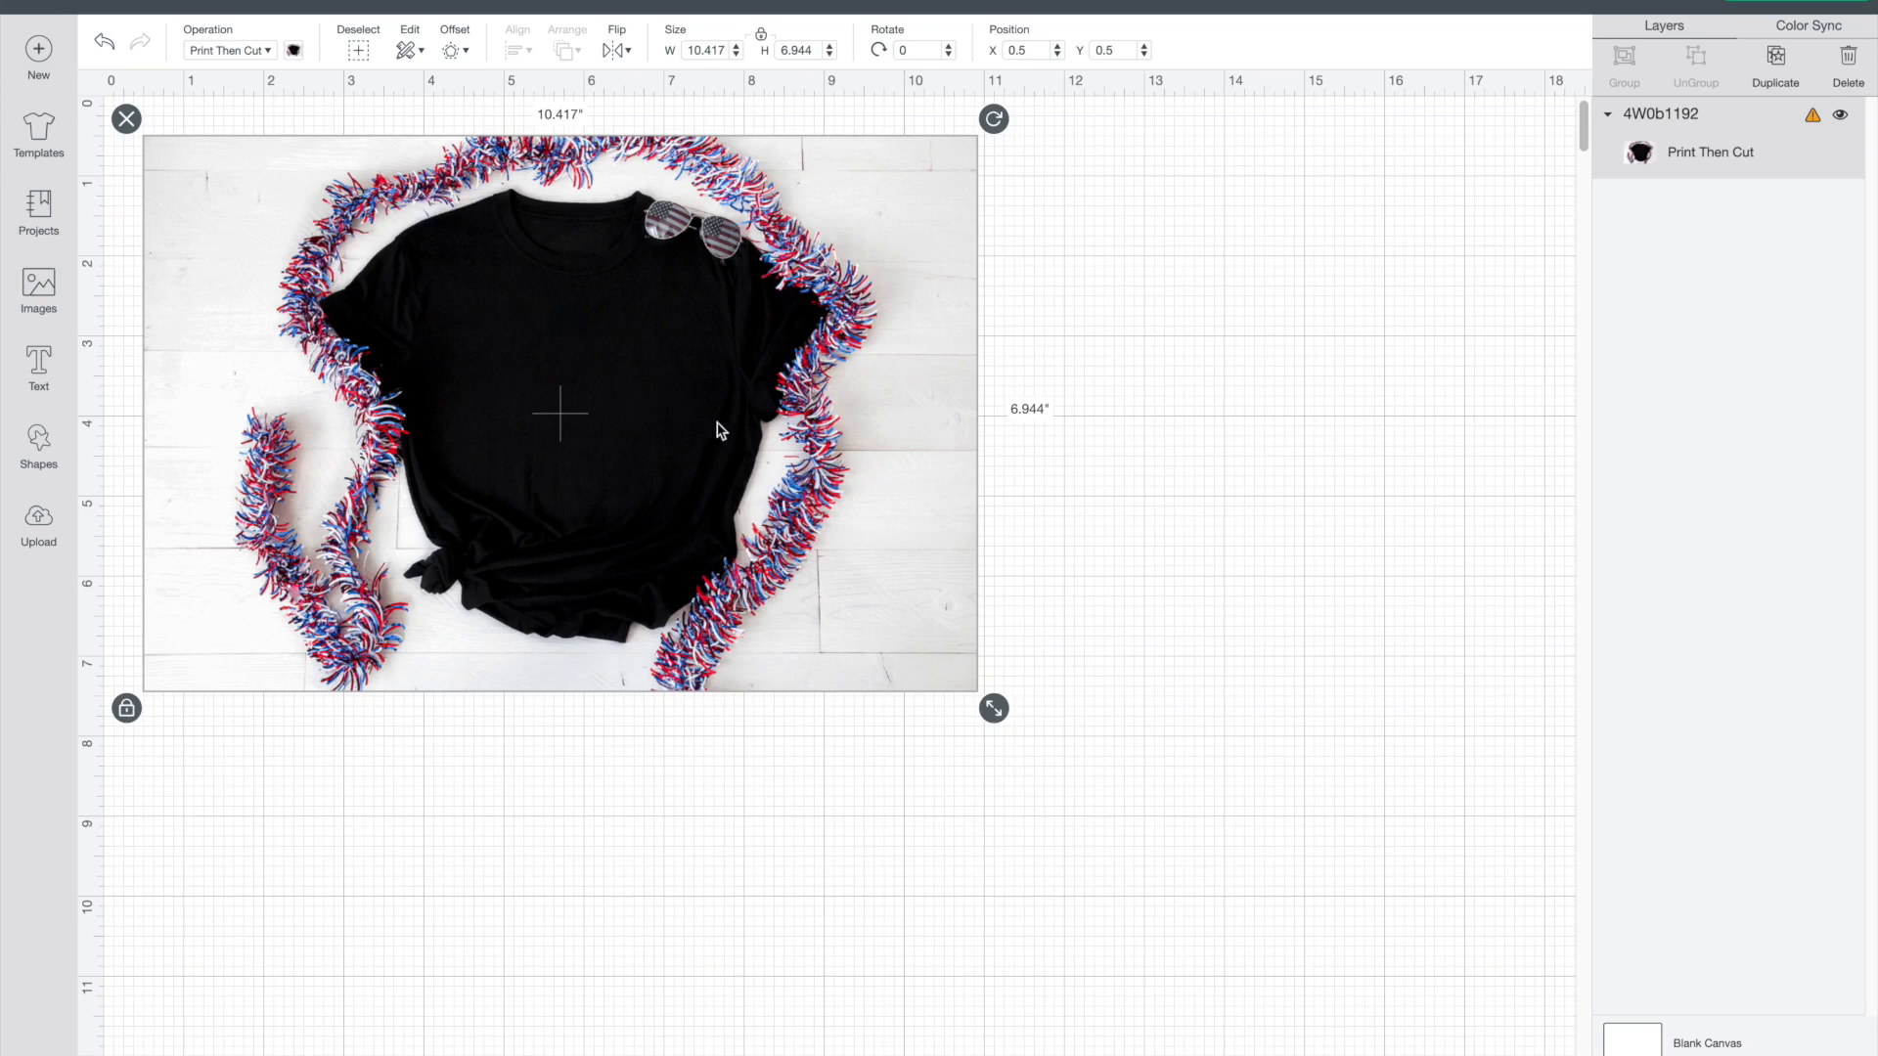
- Deselect the T-shirt photo and reopen the Upload page
click(1150, 560)
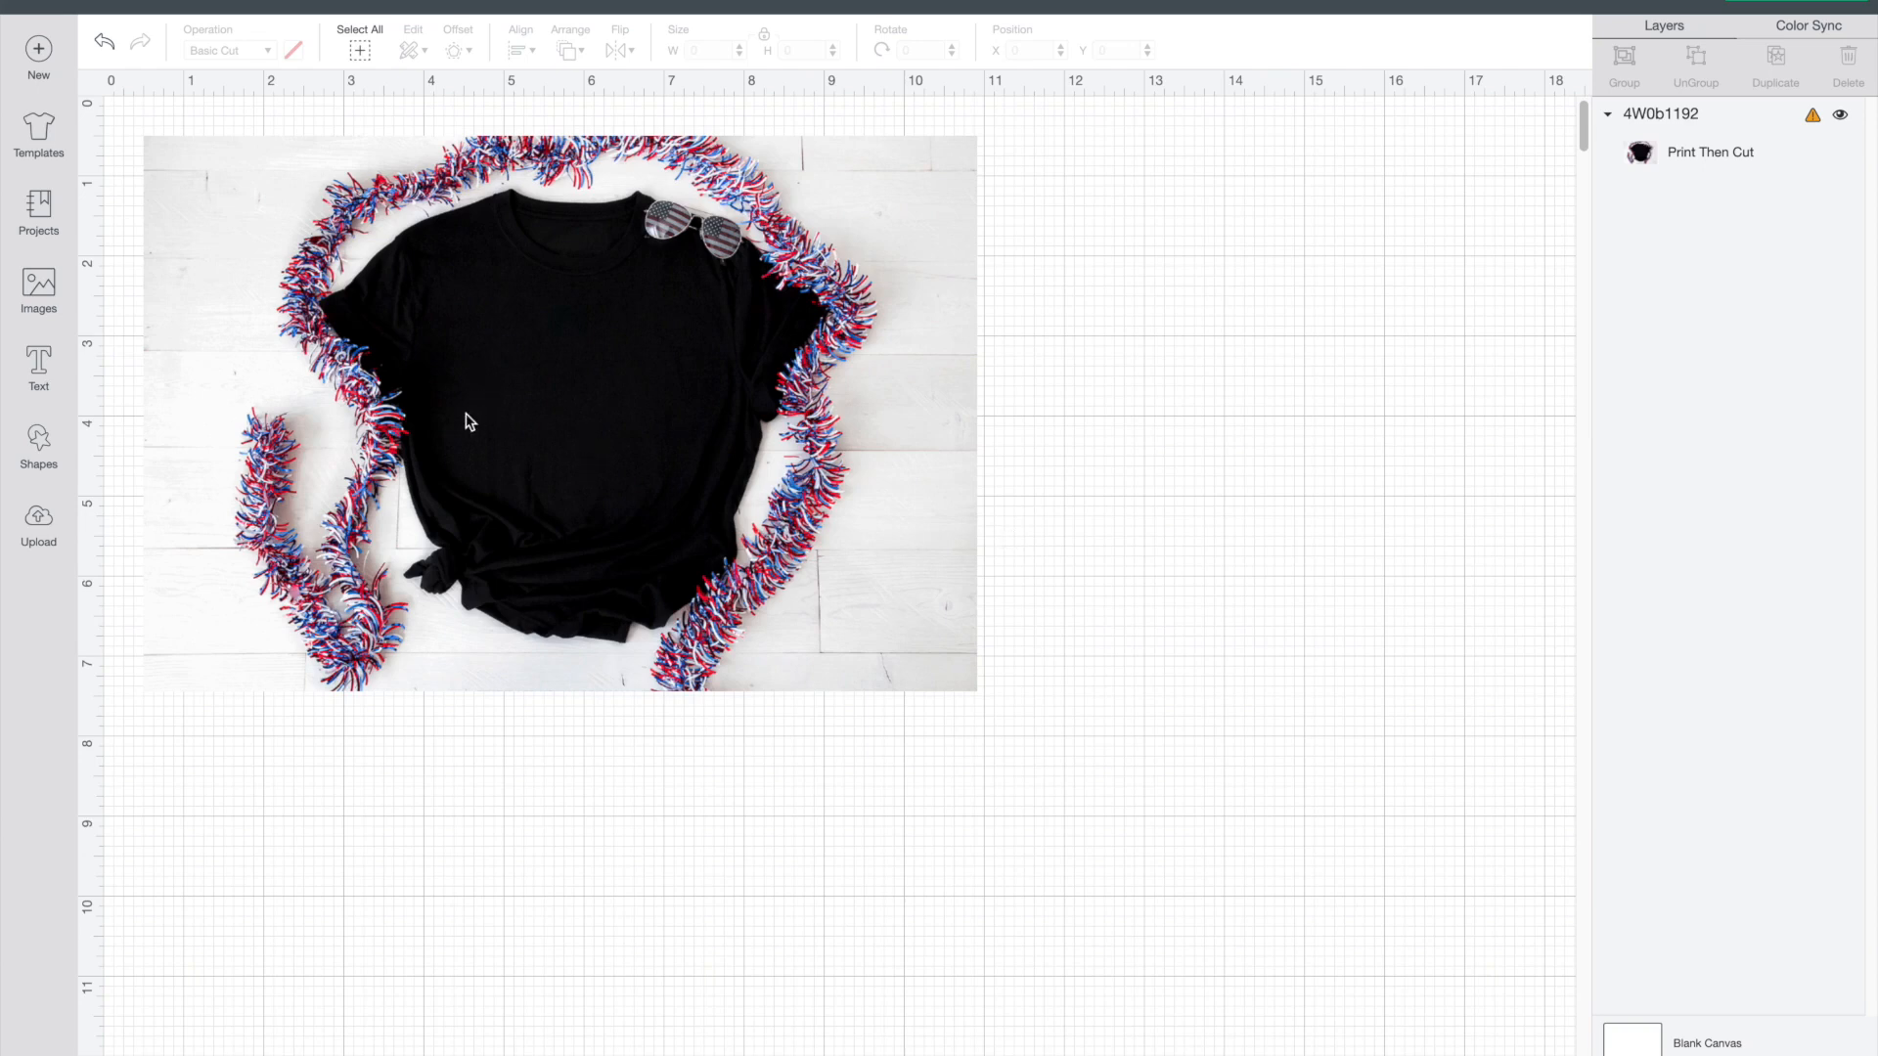
click(39, 530)
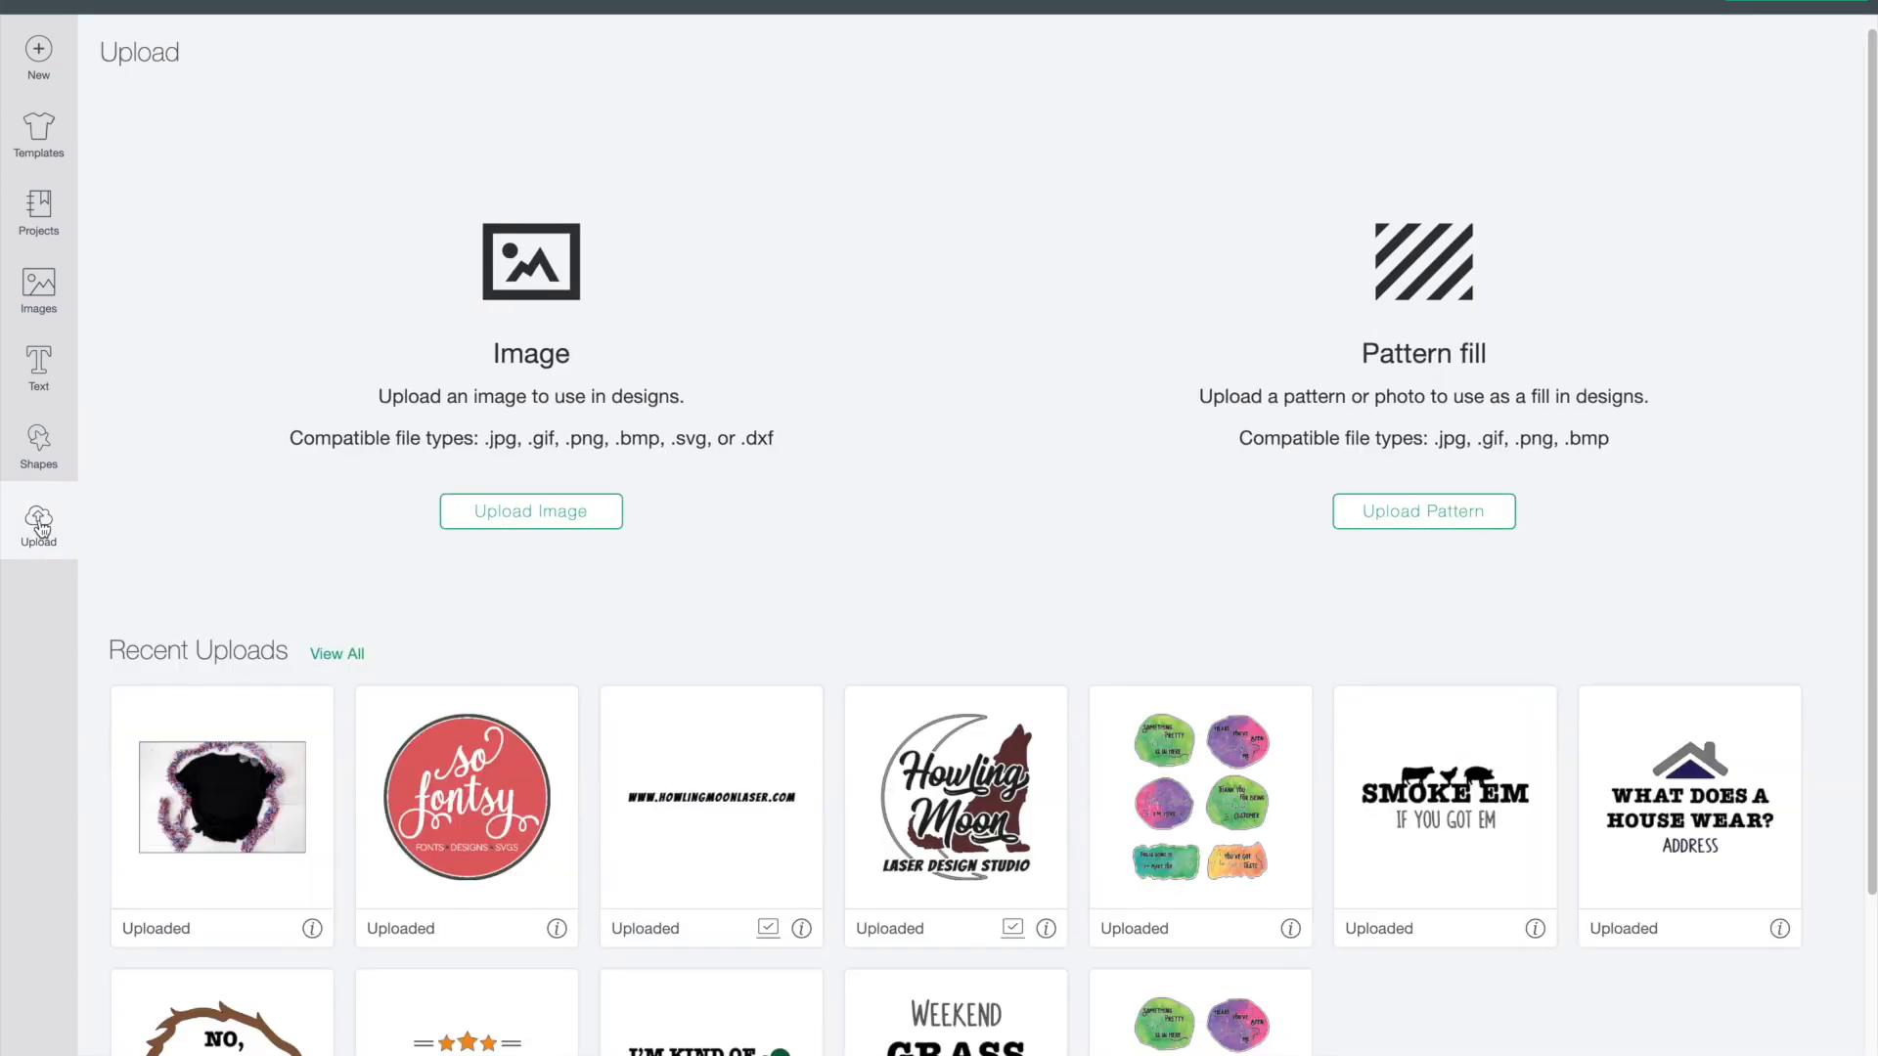
- Upload America Rainbow Flag Cut Out.svg and add it to the canvas over the T-shirt photo
click(523, 523)
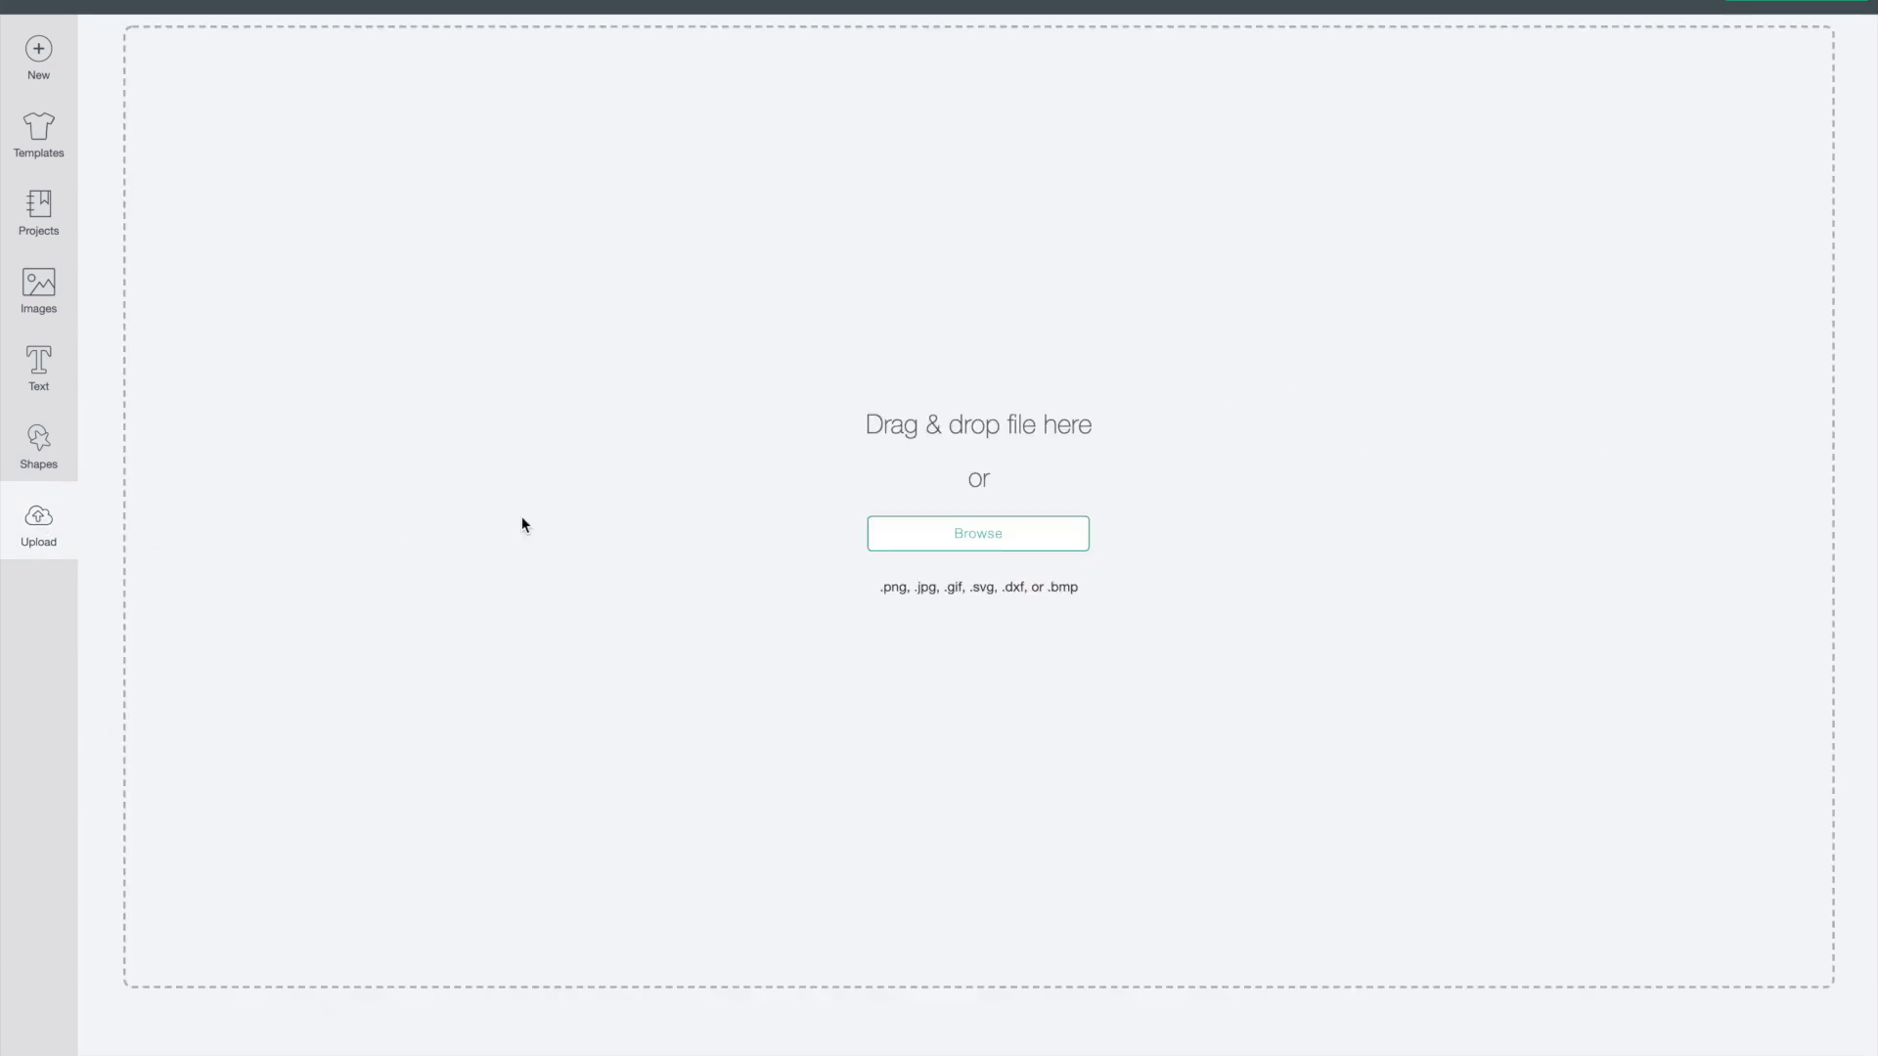
click(968, 528)
click(902, 272)
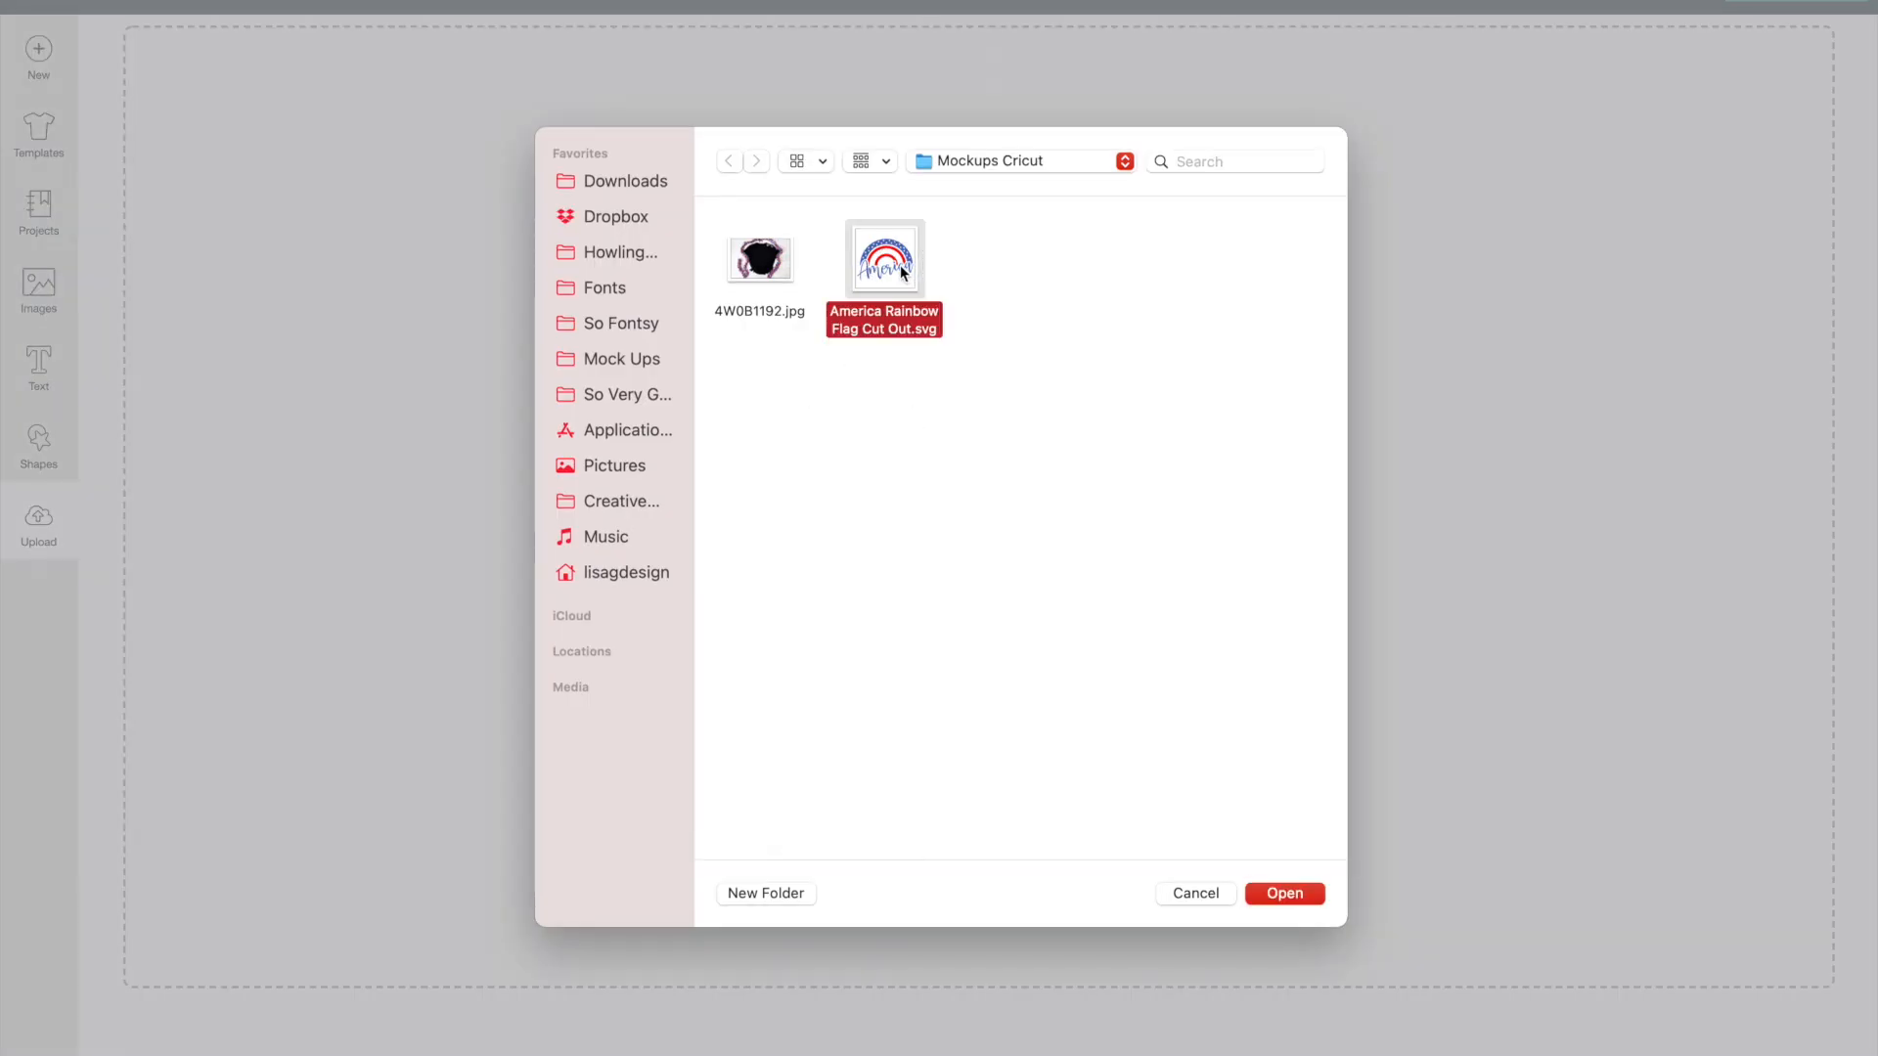
click(1287, 894)
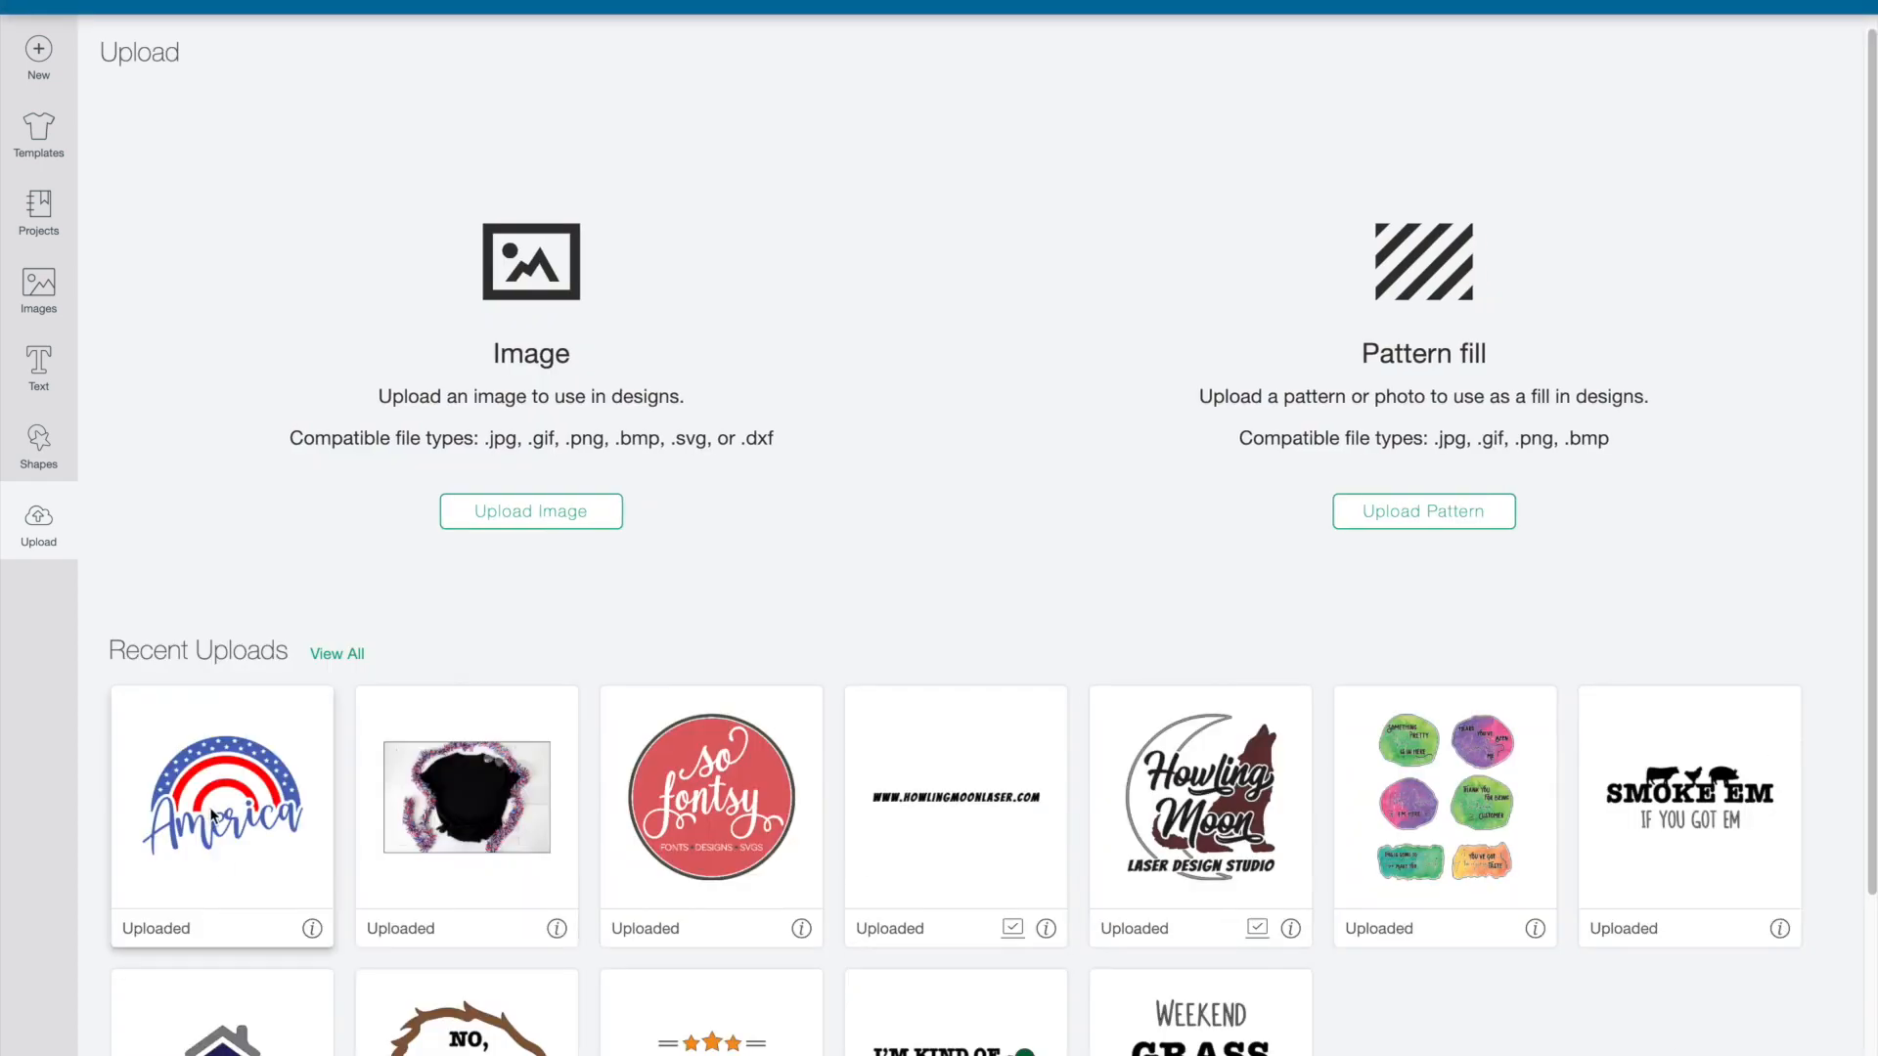
click(217, 804)
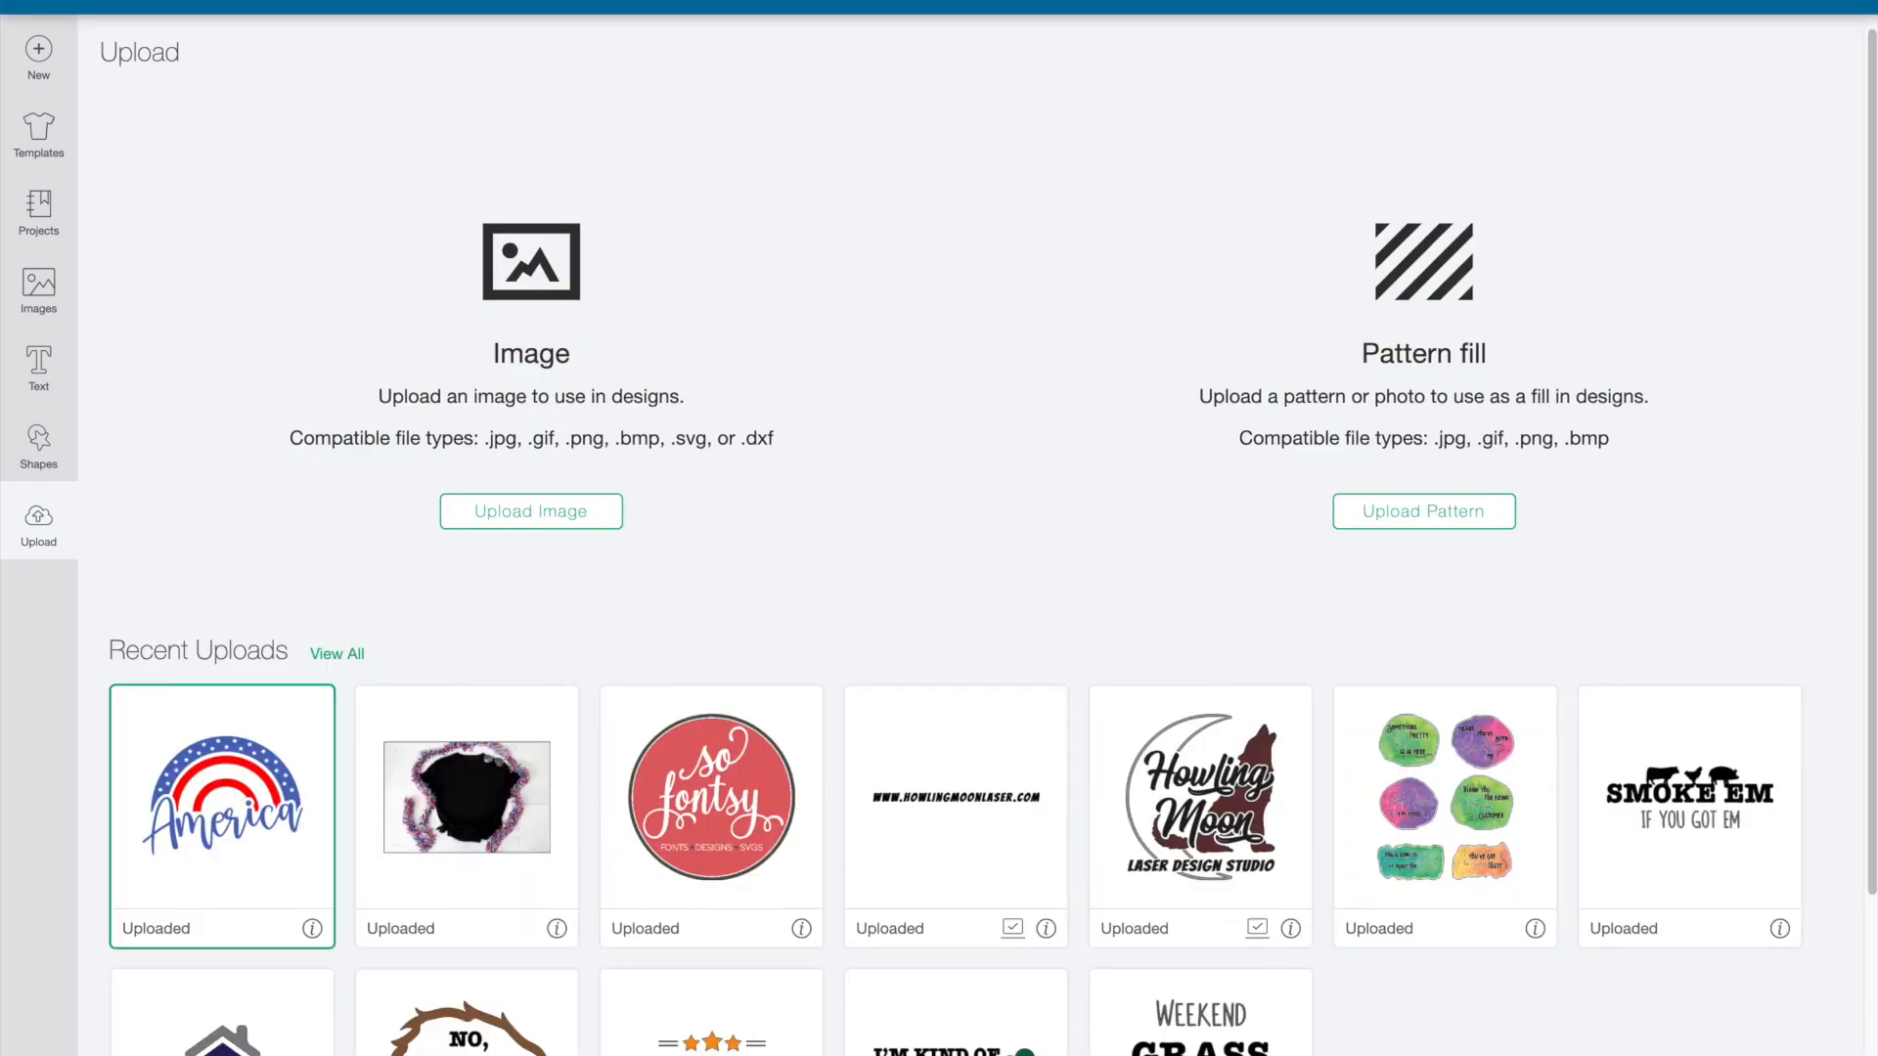
click(1786, 1054)
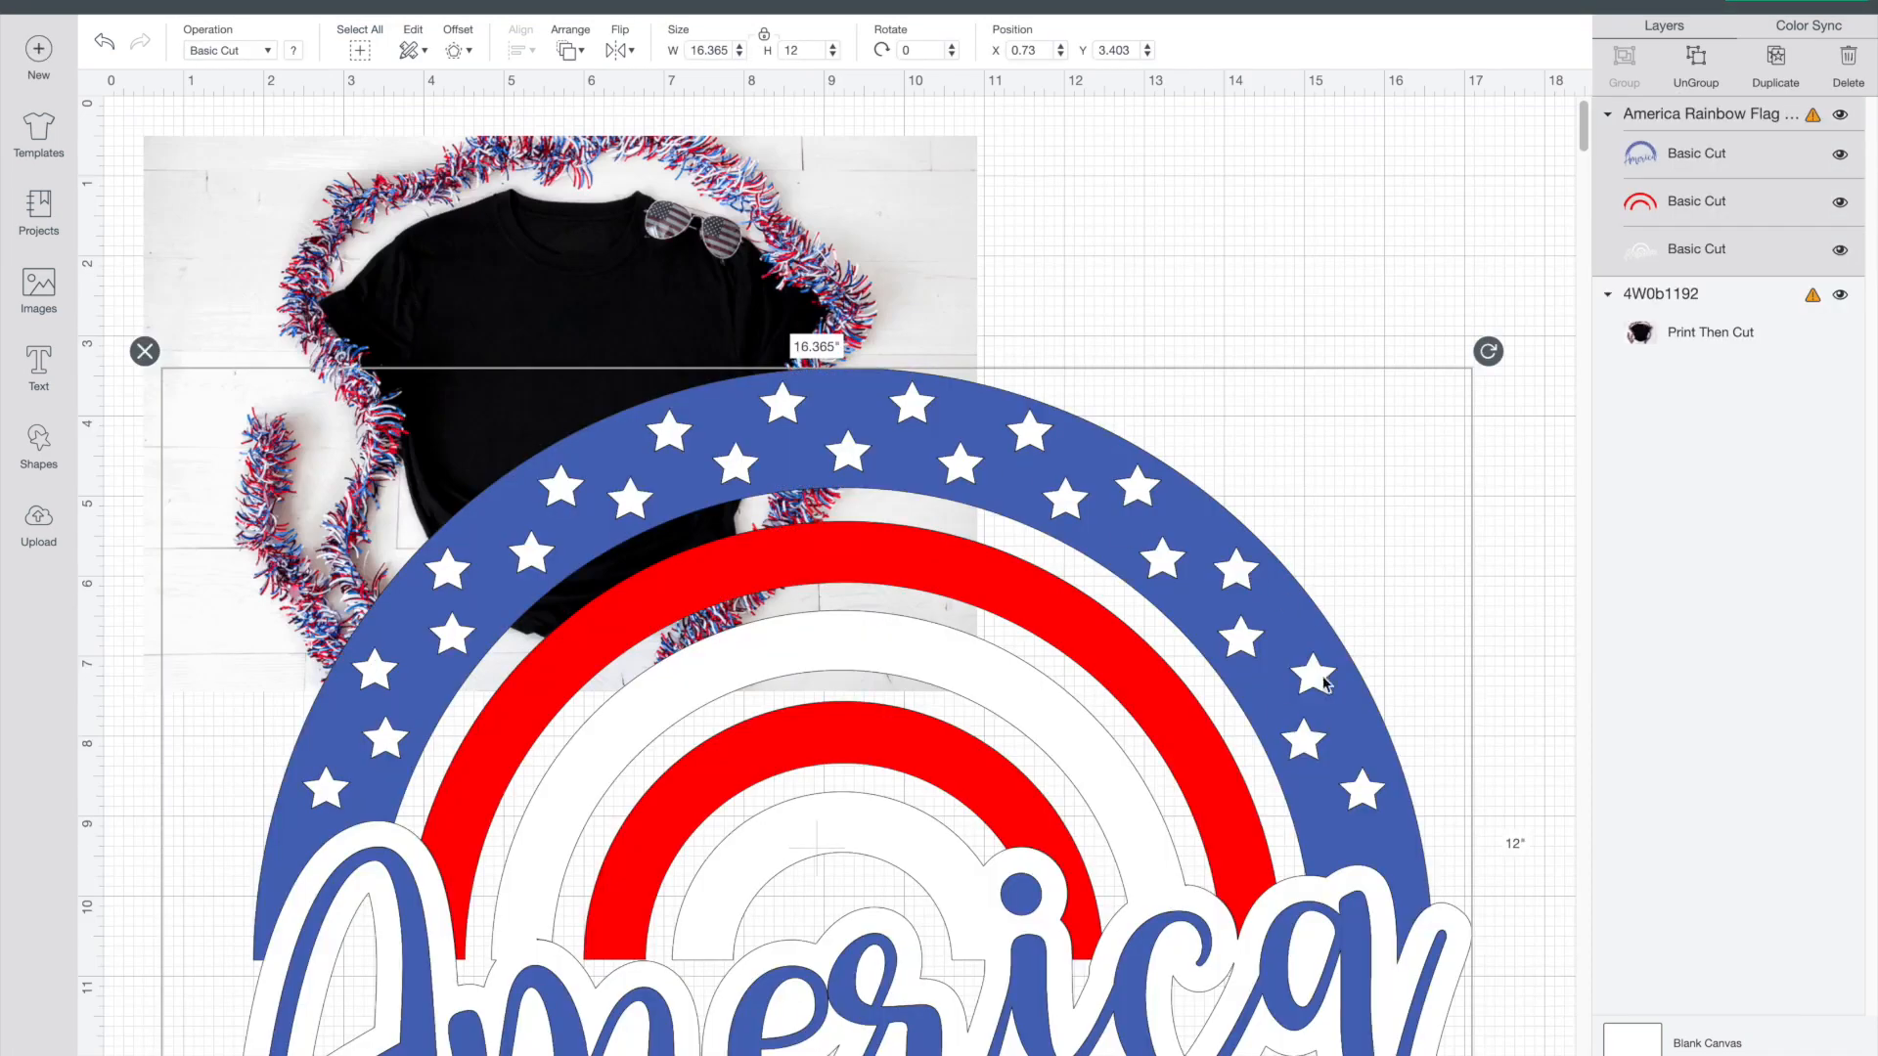
- Shrink the America rainbow design and centre it on the shirt chest at X 4.48, Y 2.584
scroll(1479, 667, down, 5)
drag(1487, 1004, 464, 40)
scroll(737, 348, up, 5)
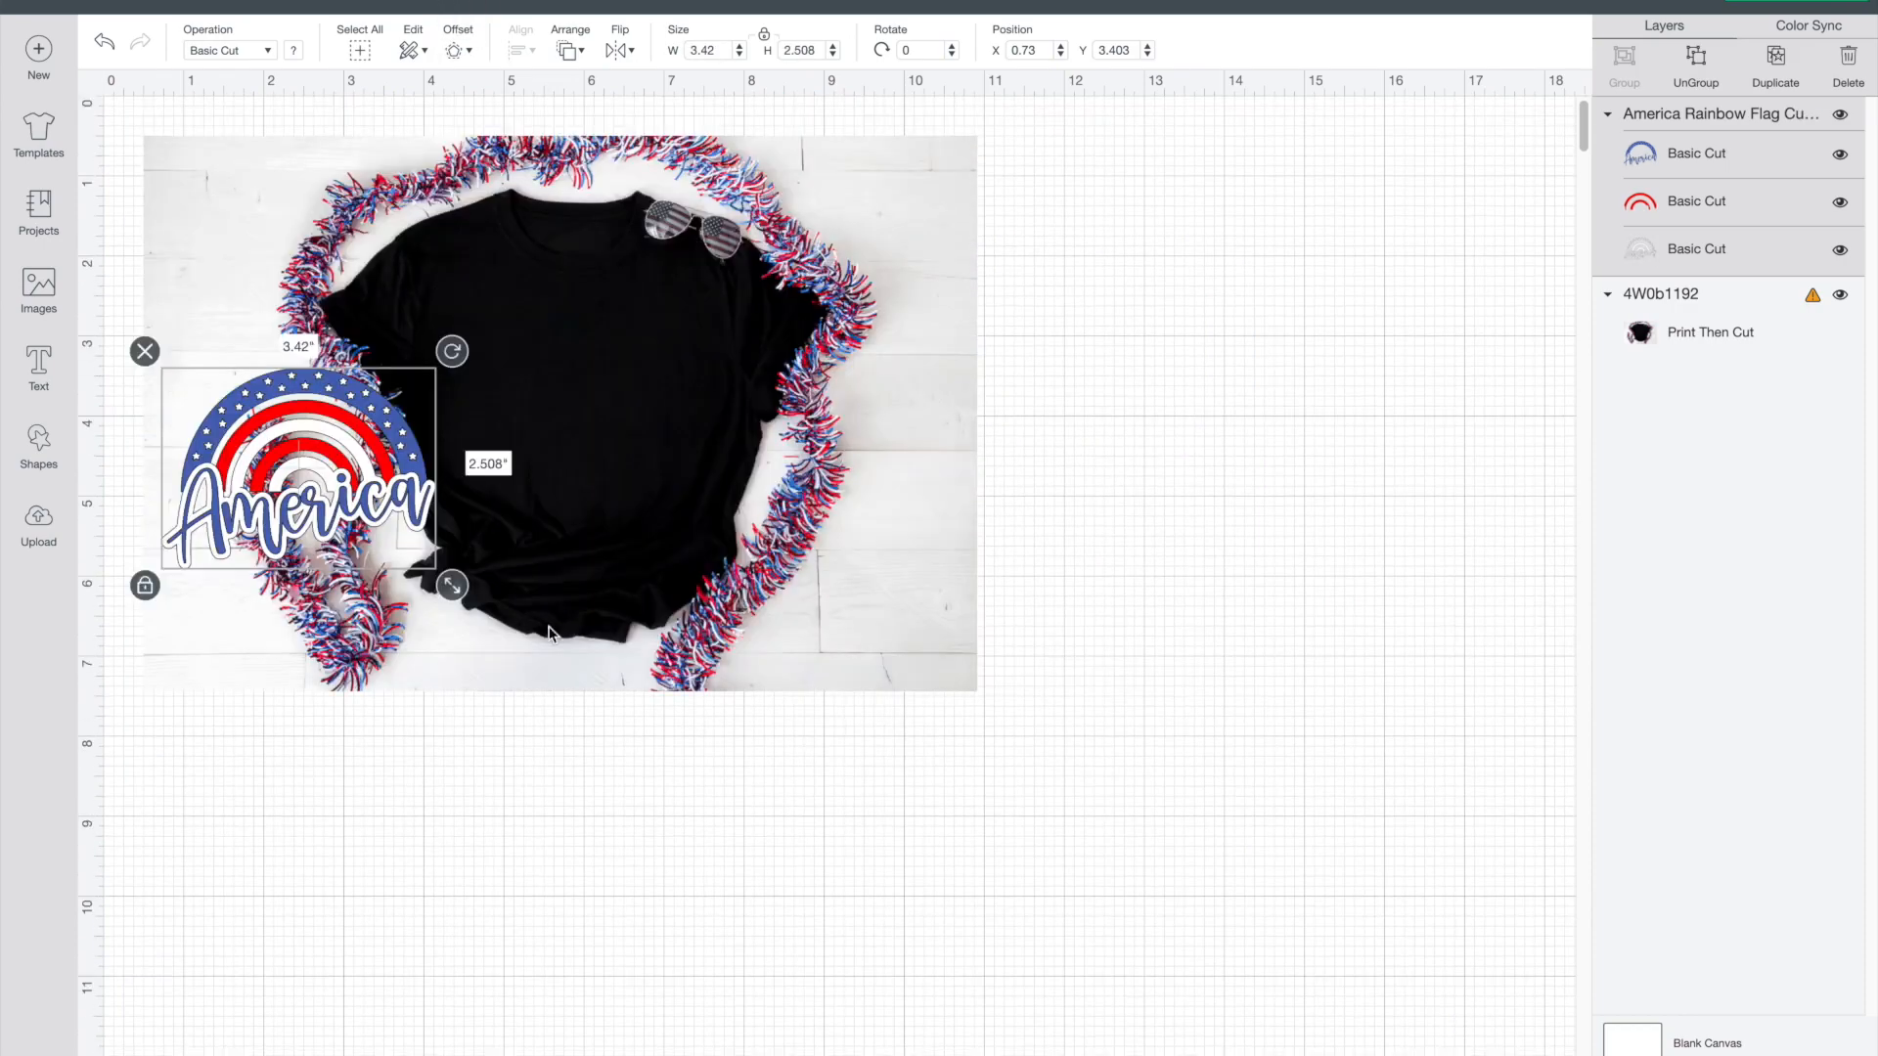
drag(379, 466, 640, 407)
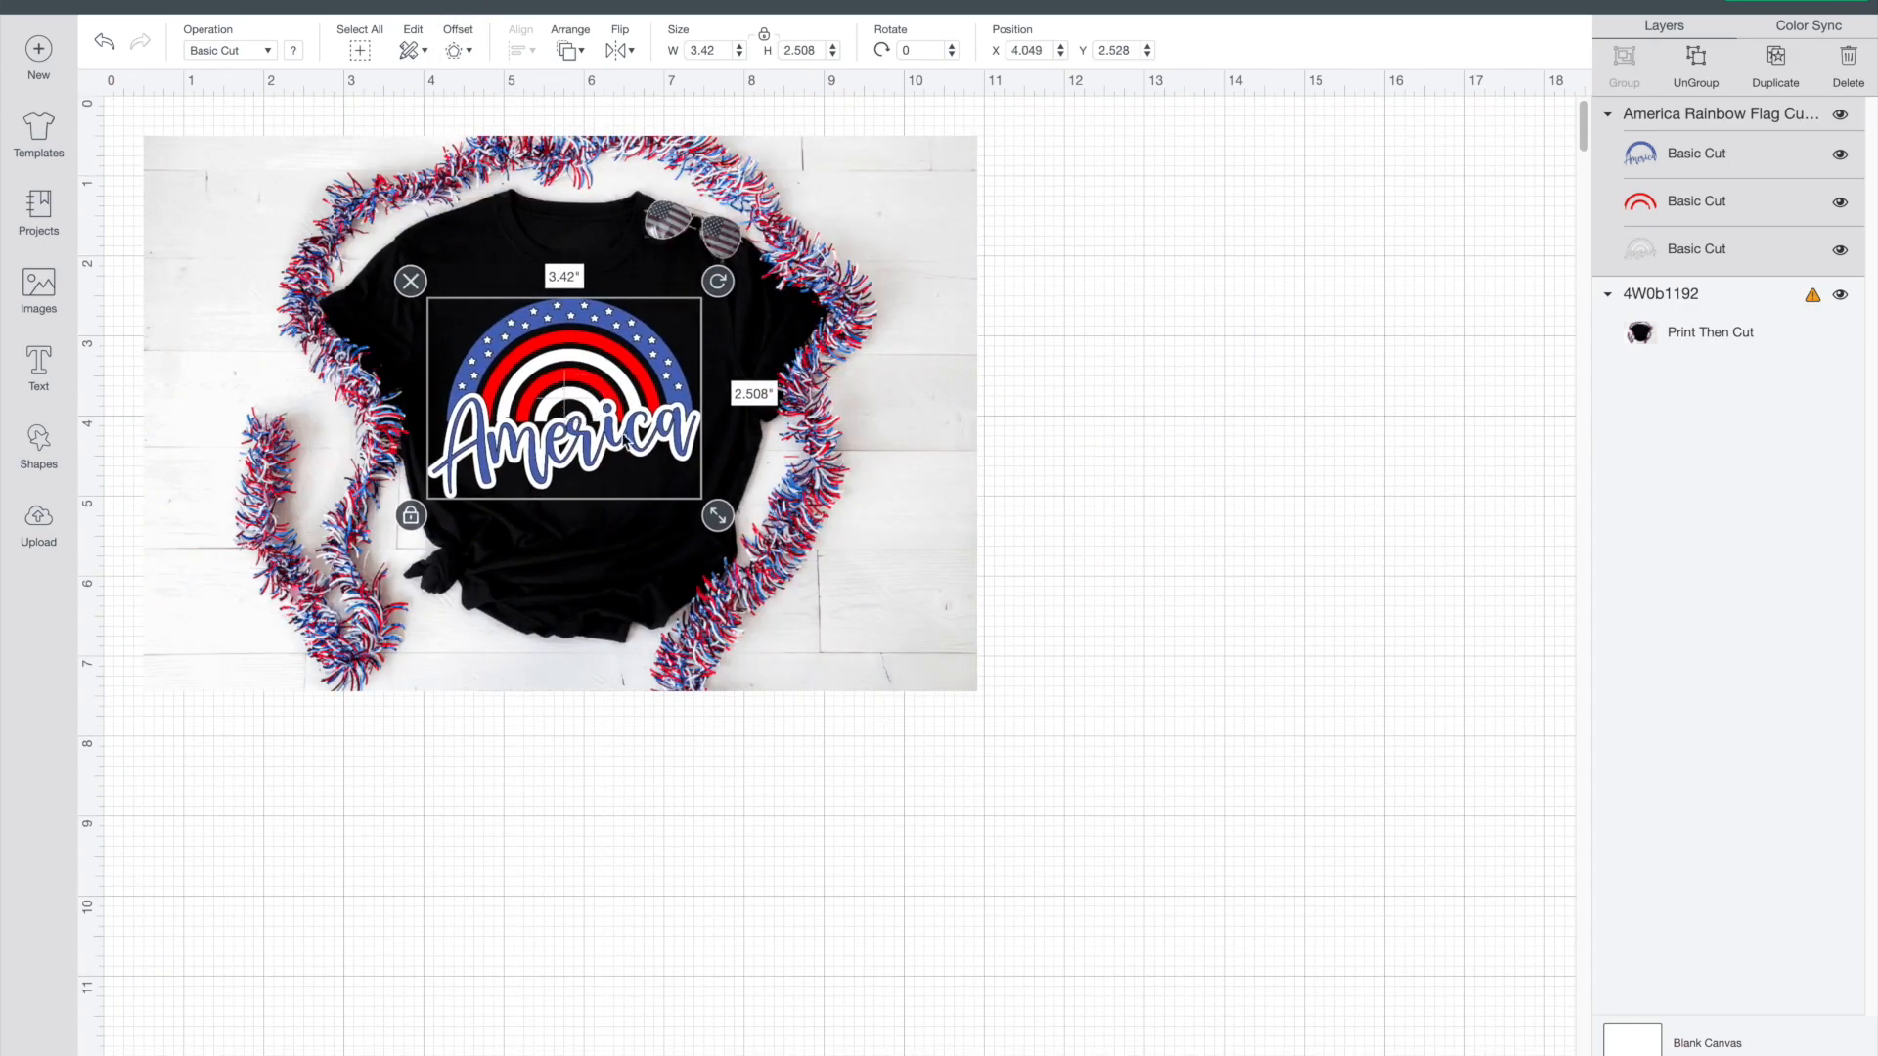
drag(719, 513, 678, 479)
drag(539, 314, 586, 333)
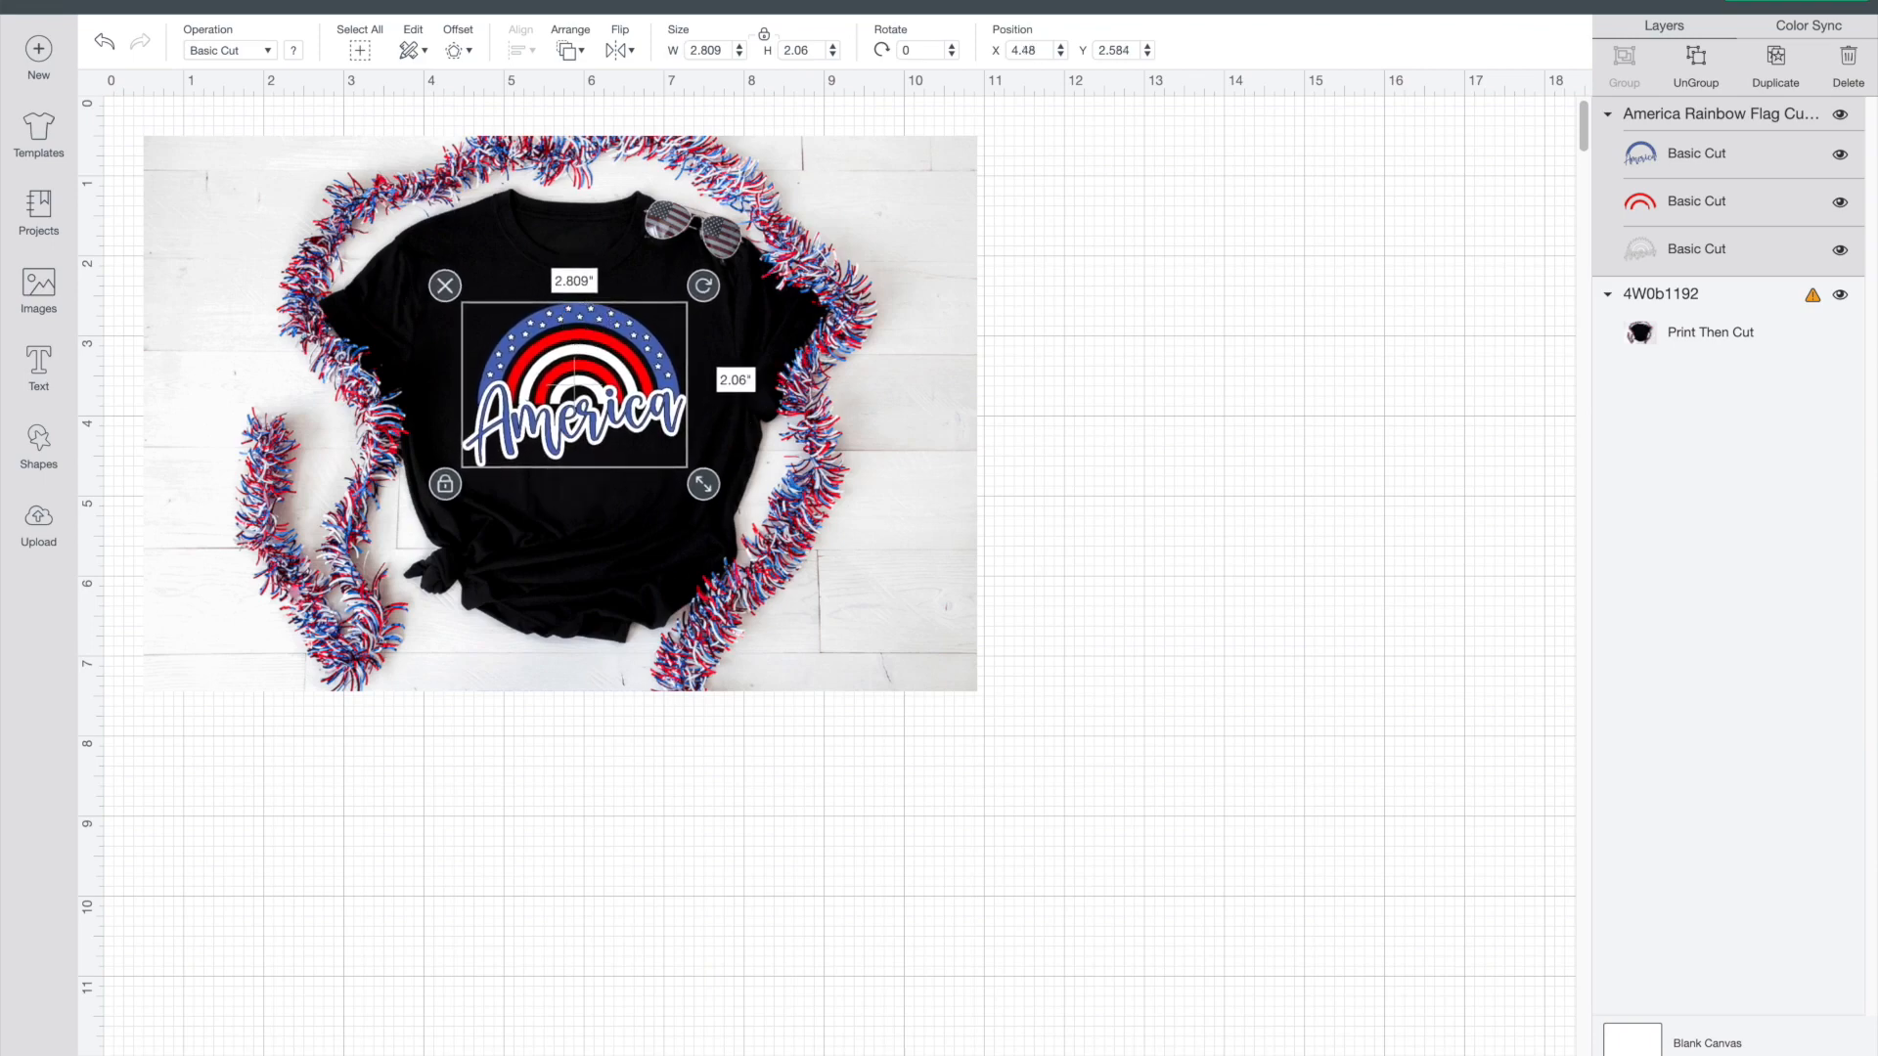
- Zoom in to show the whole shirt, deselect, then select the America design's blue layer
click(209, 1053)
click(209, 1053)
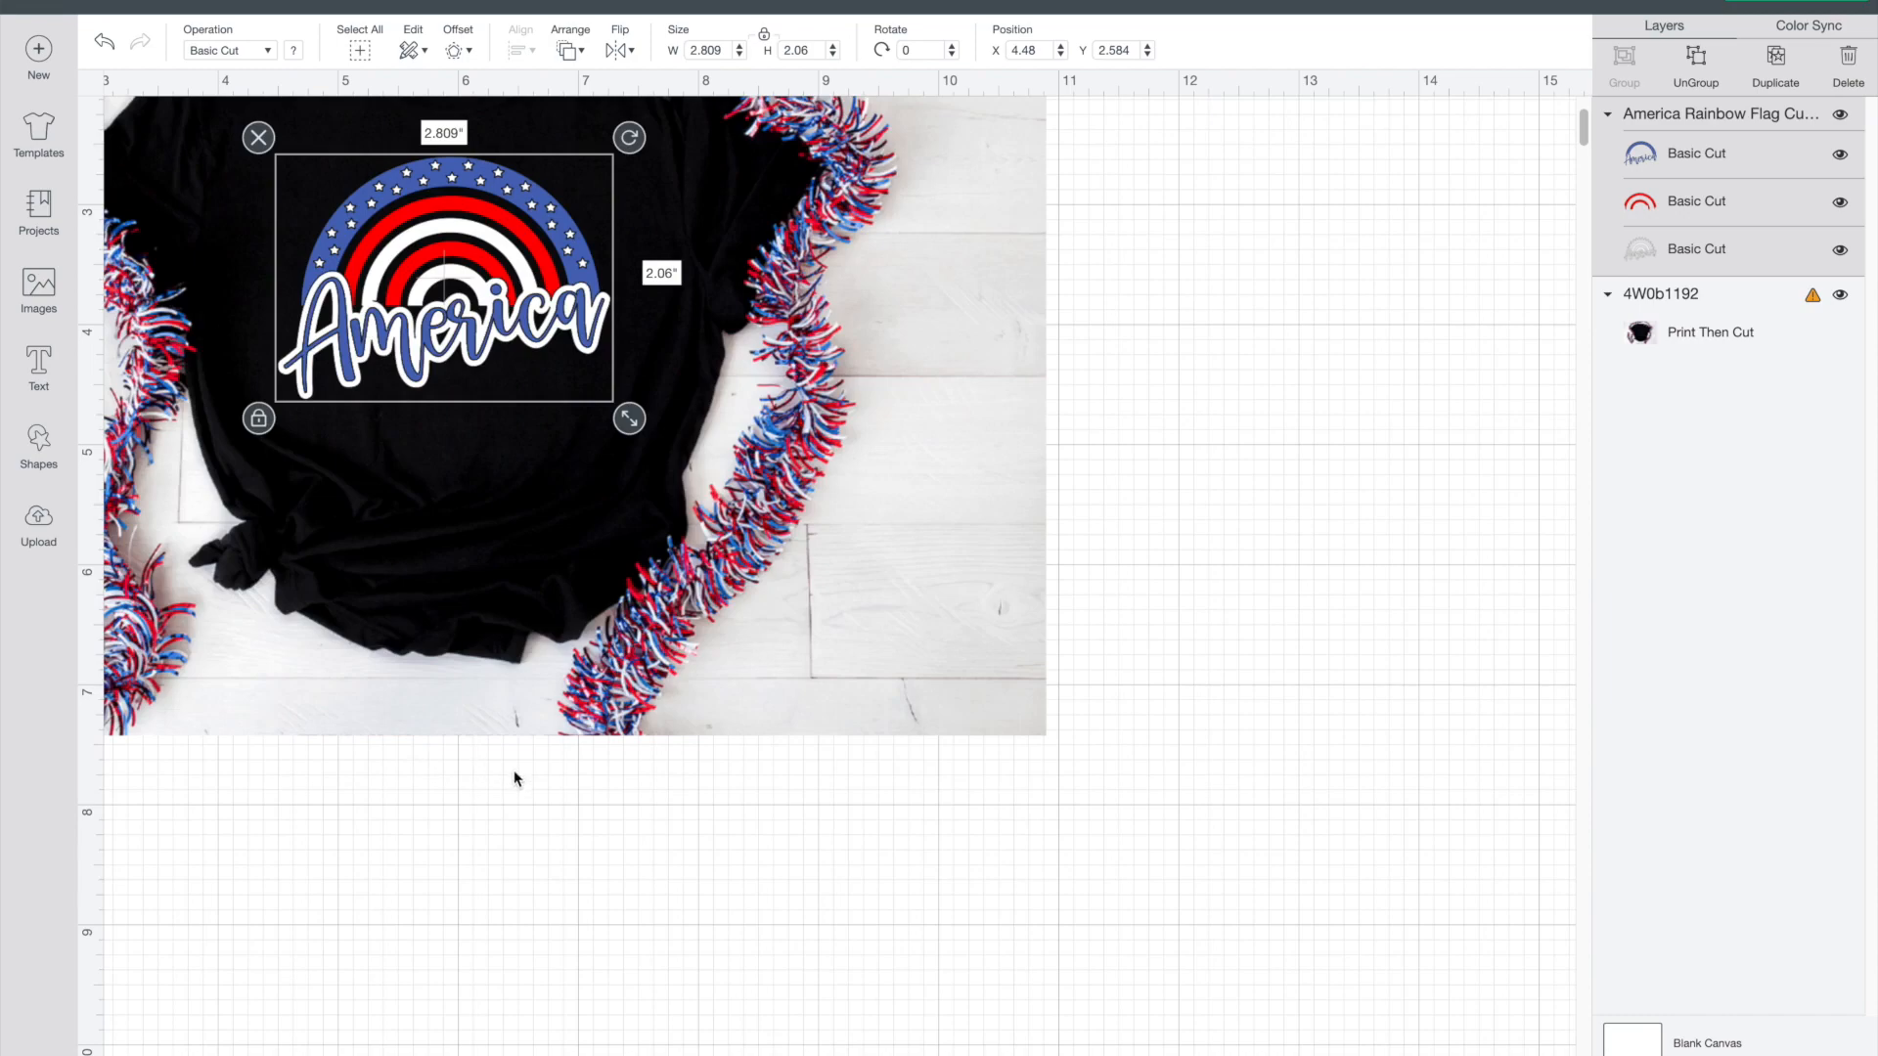
scroll(514, 772, up, 3)
click(385, 1003)
scroll(385, 1002, left, 4)
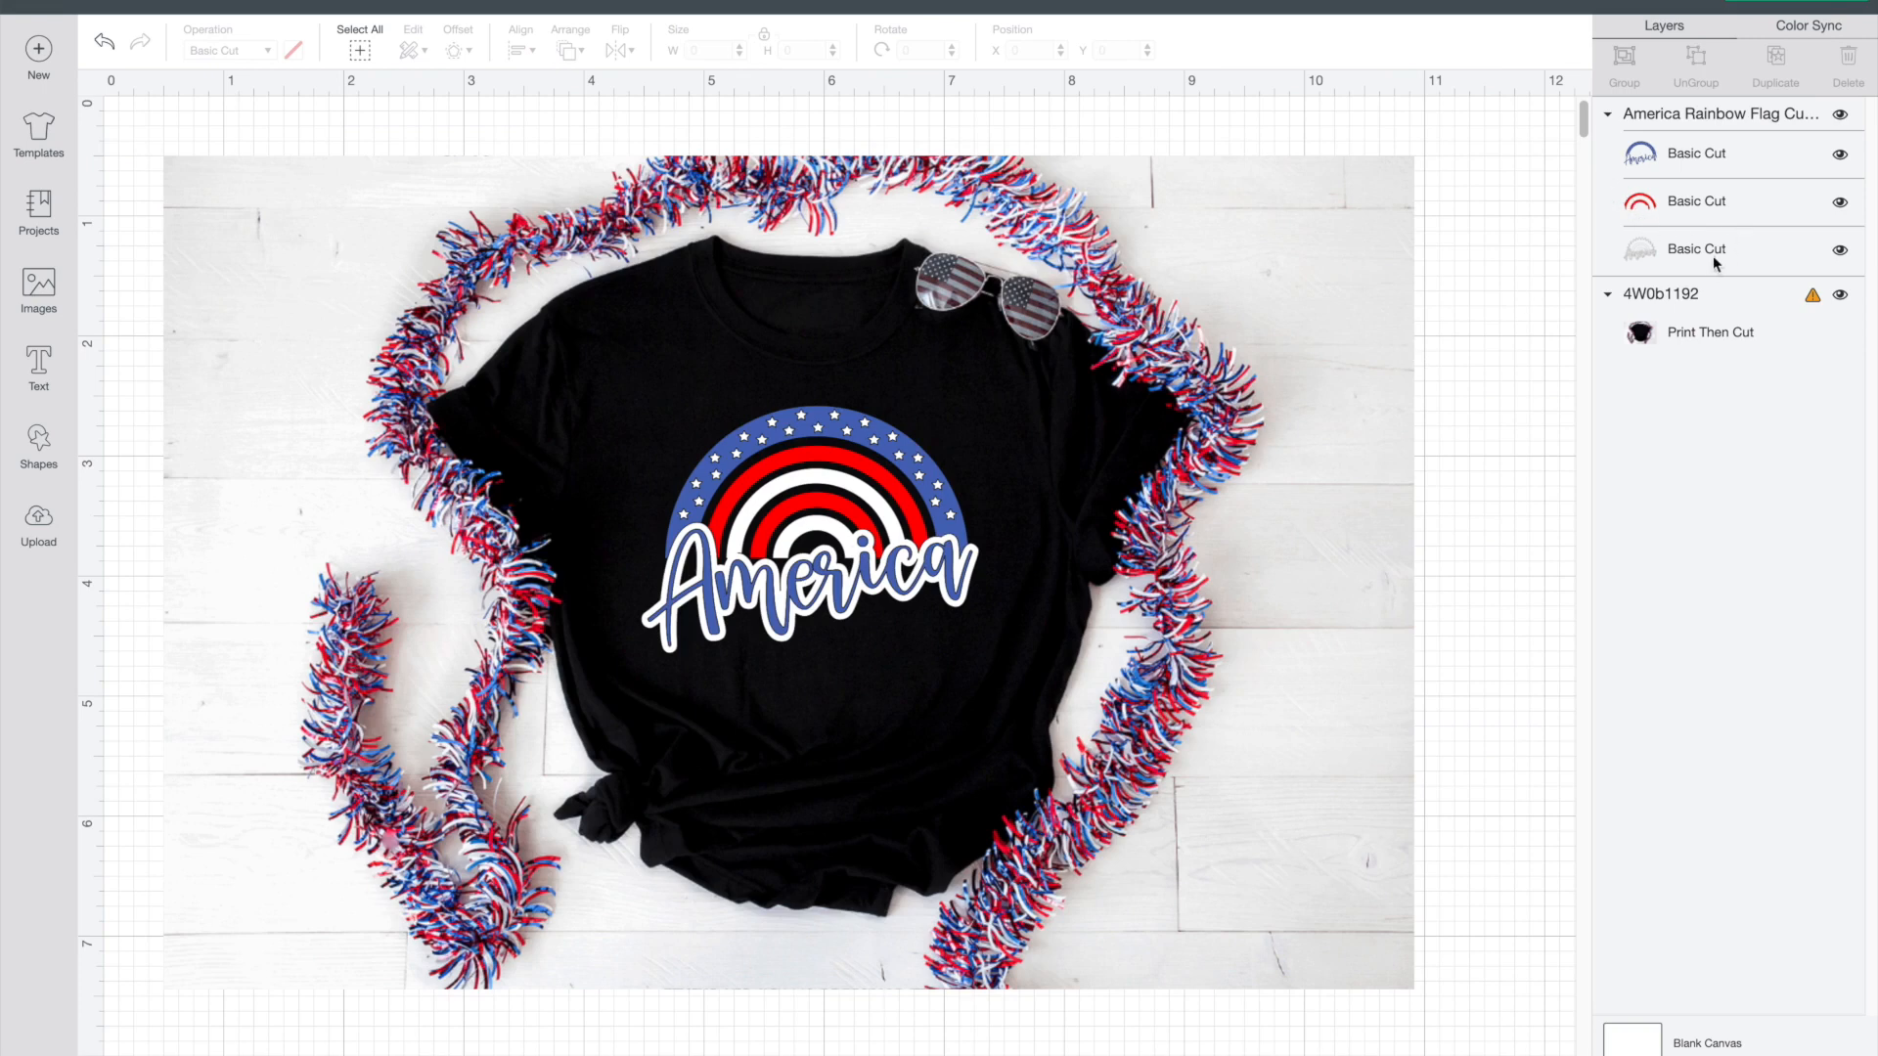
click(1714, 157)
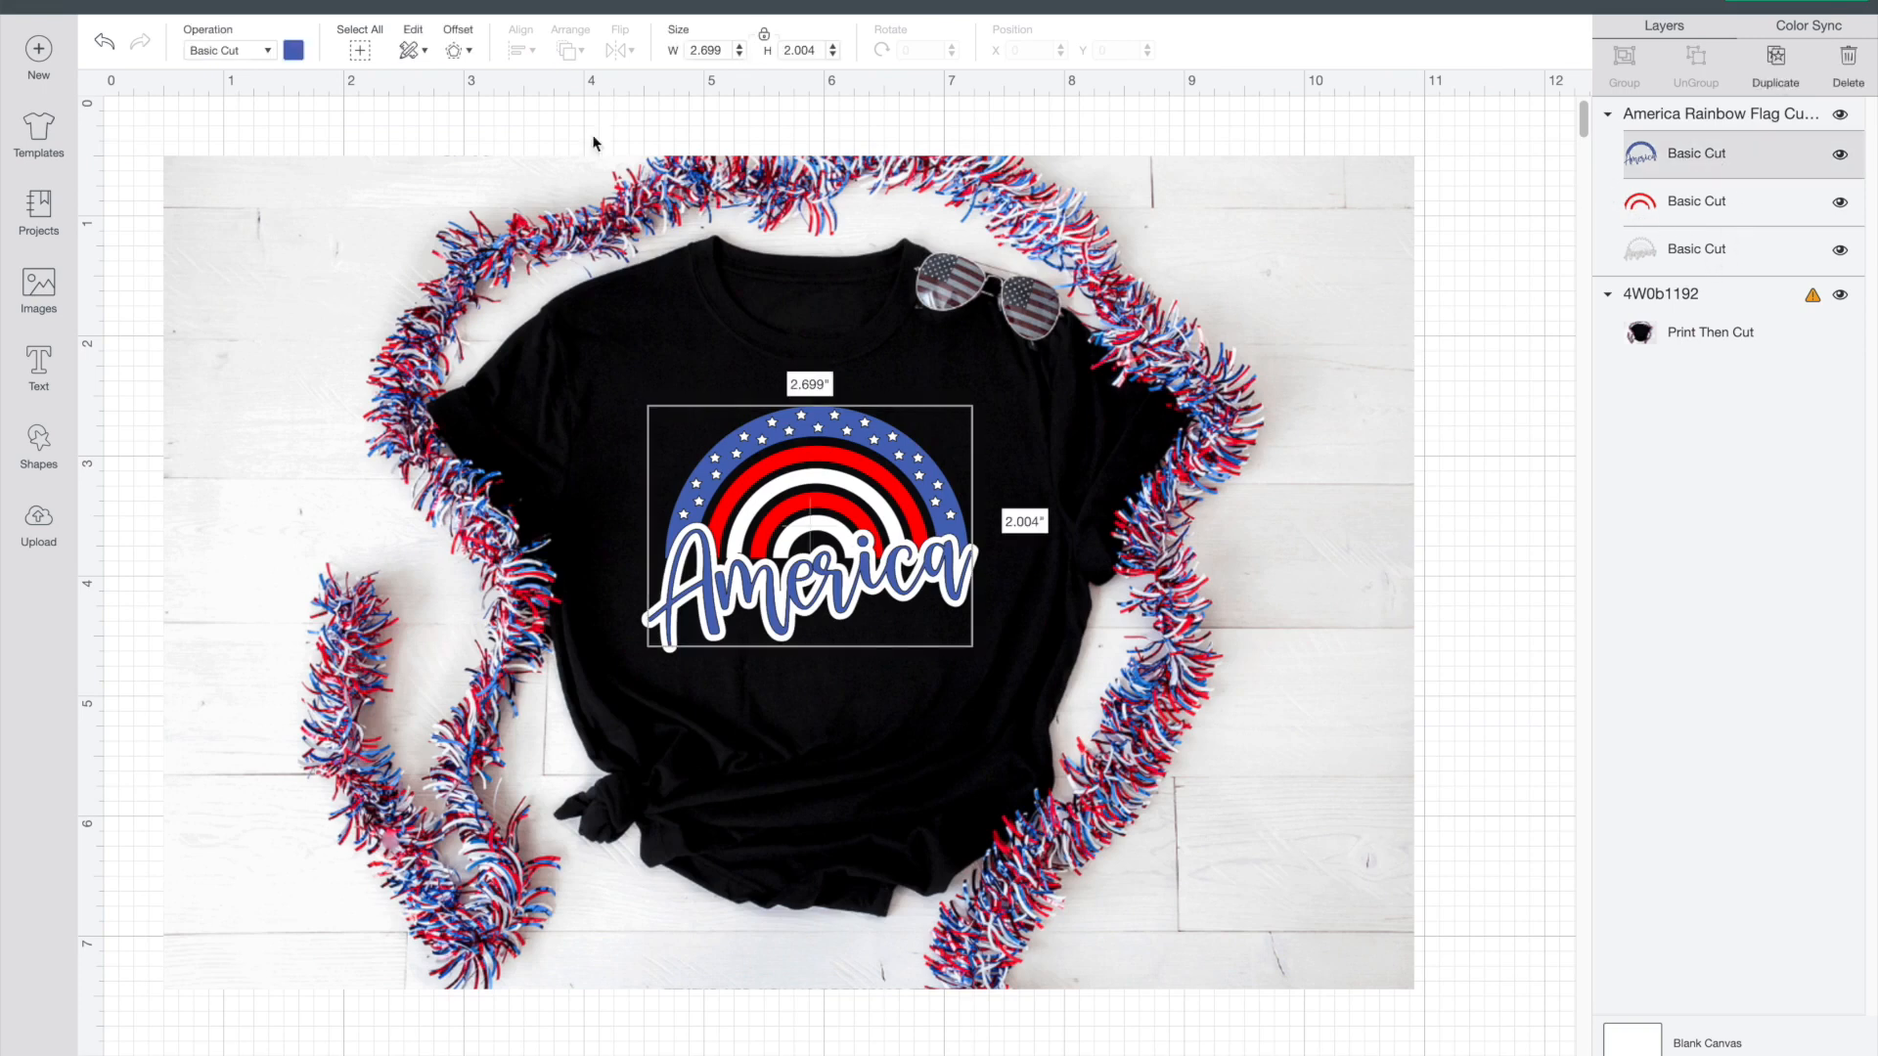
- Make the blue Basic Cut layer light blue and the red rainbow stripes salmon pink
click(293, 54)
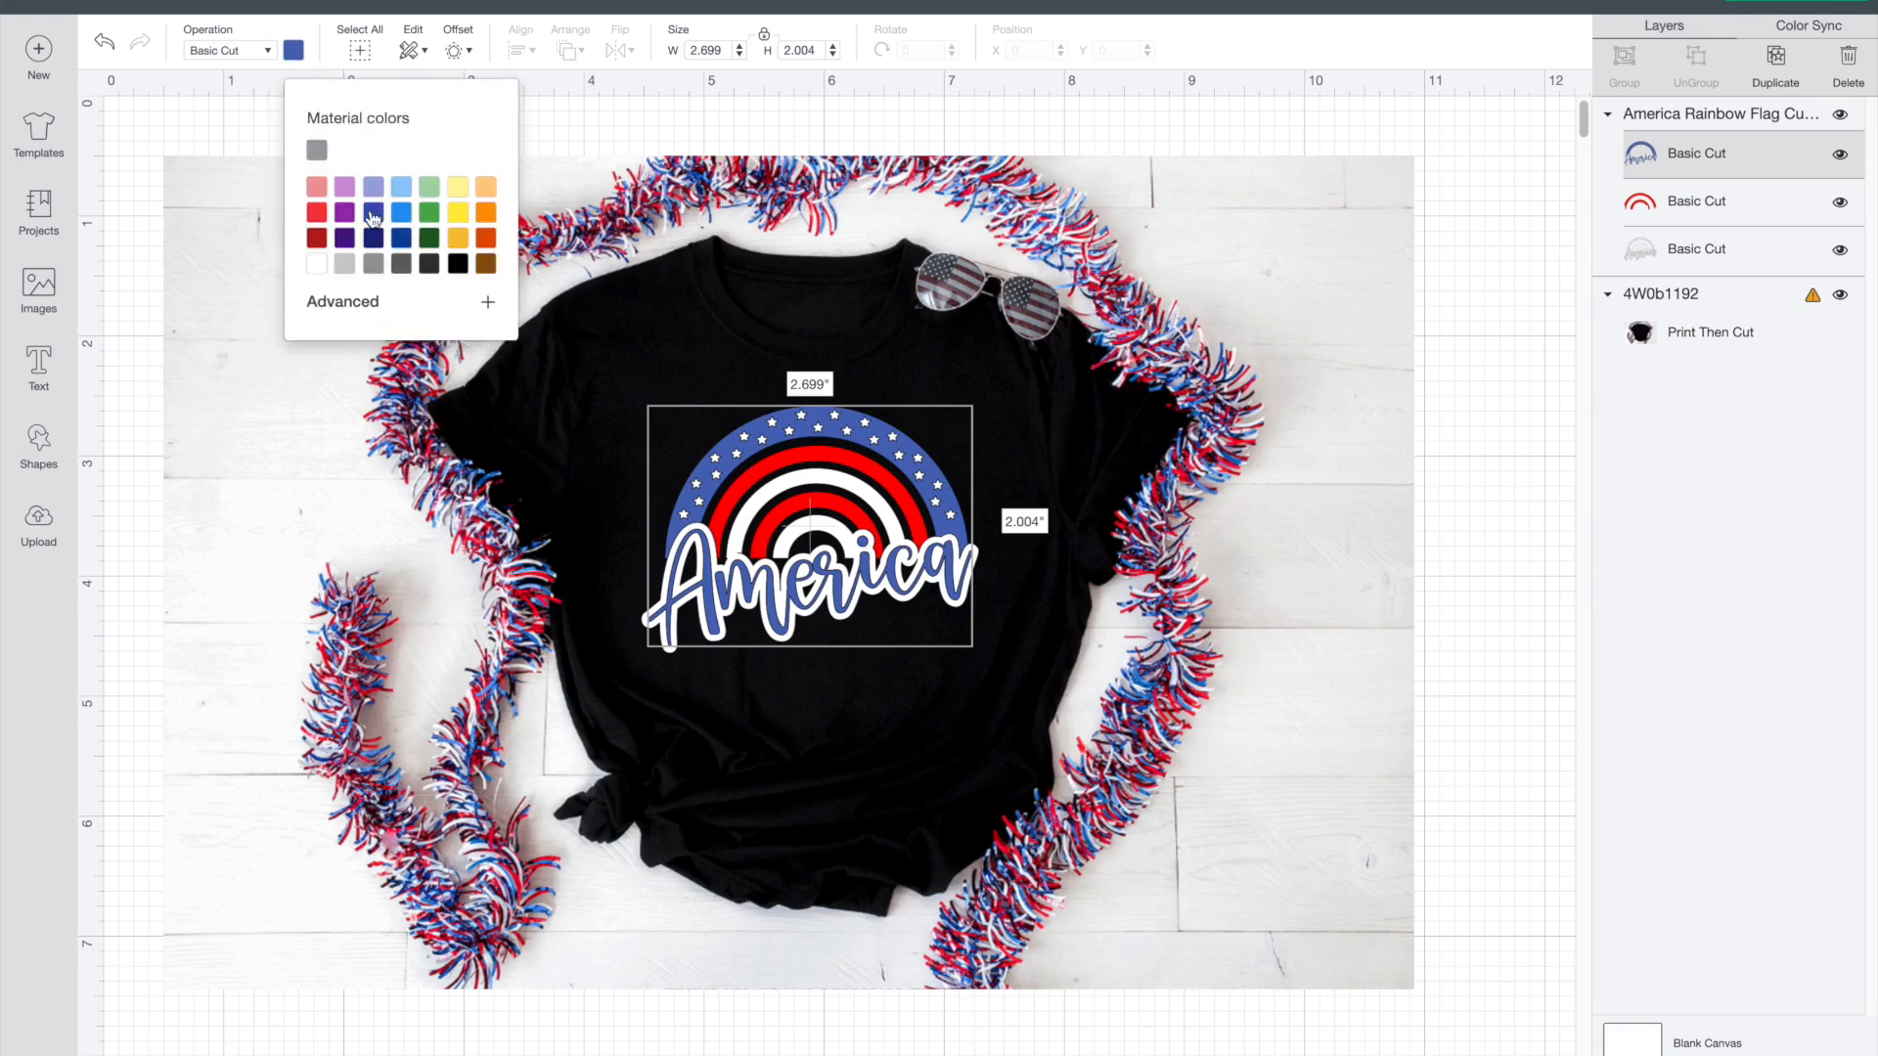
click(402, 187)
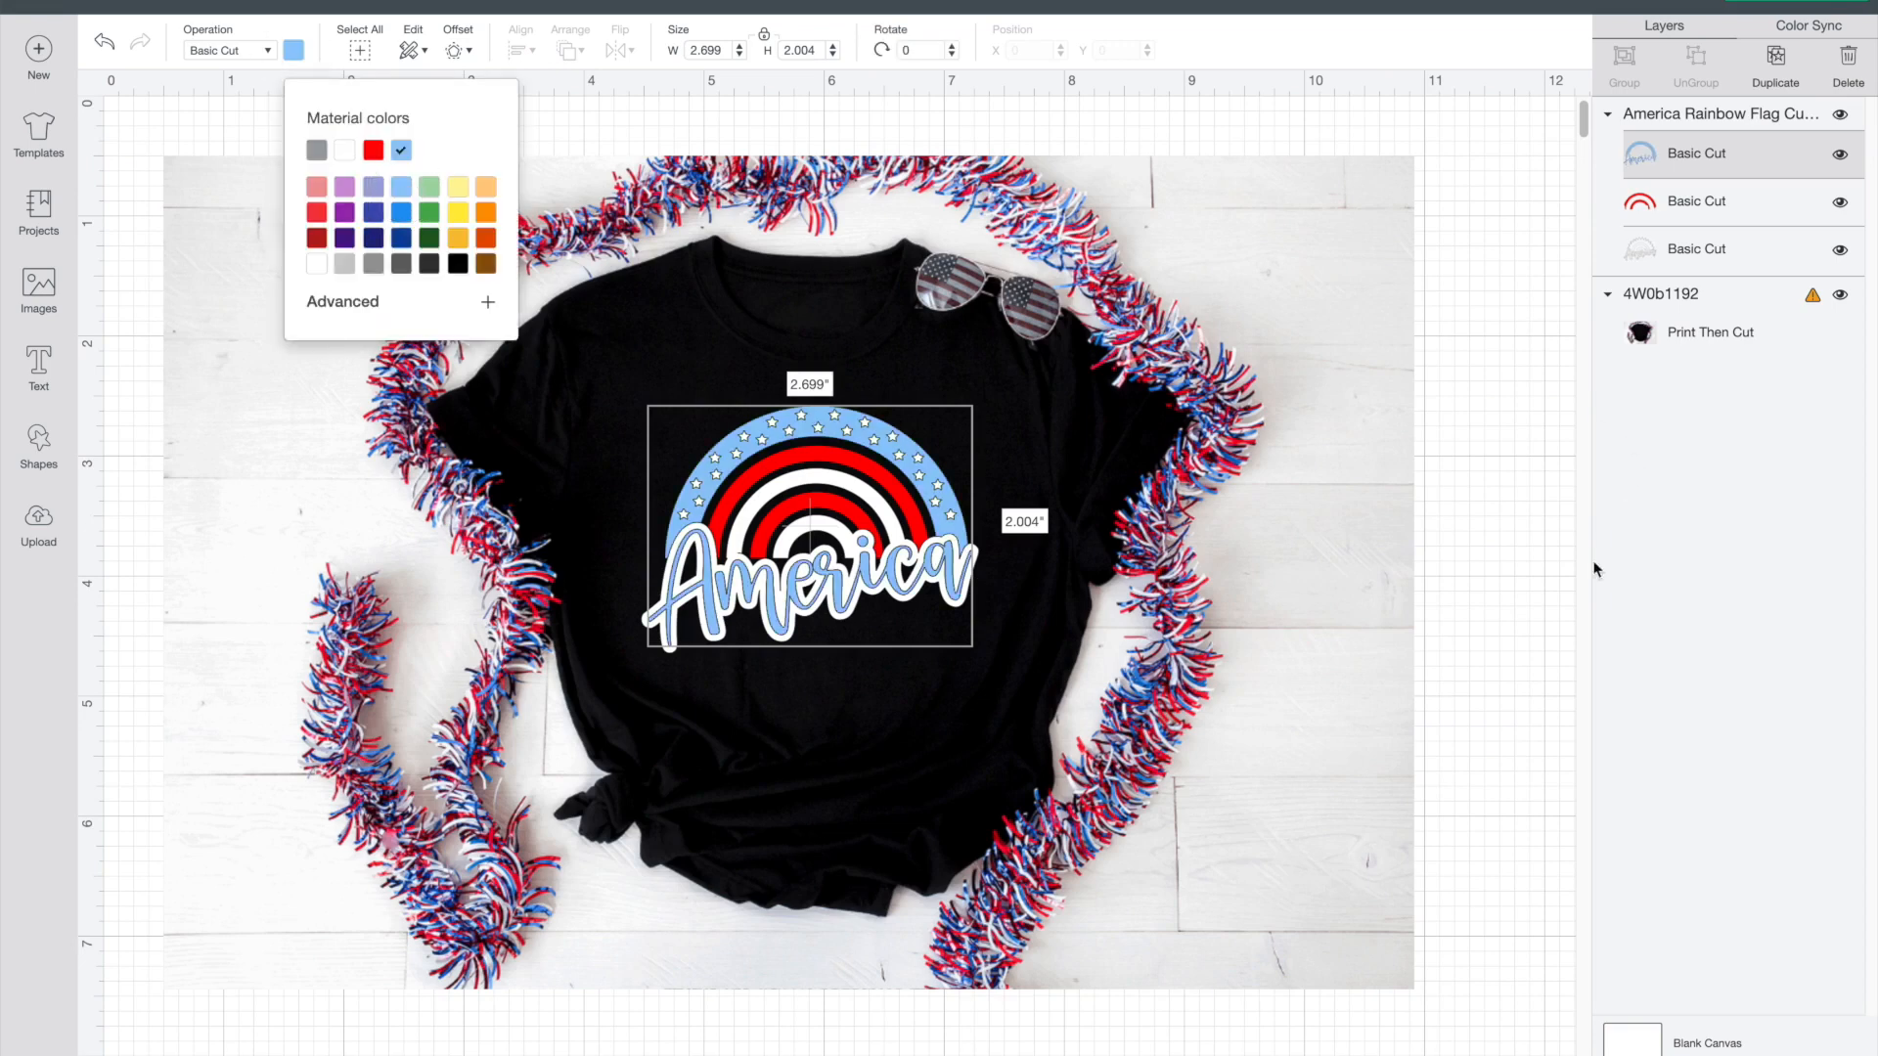
click(1703, 206)
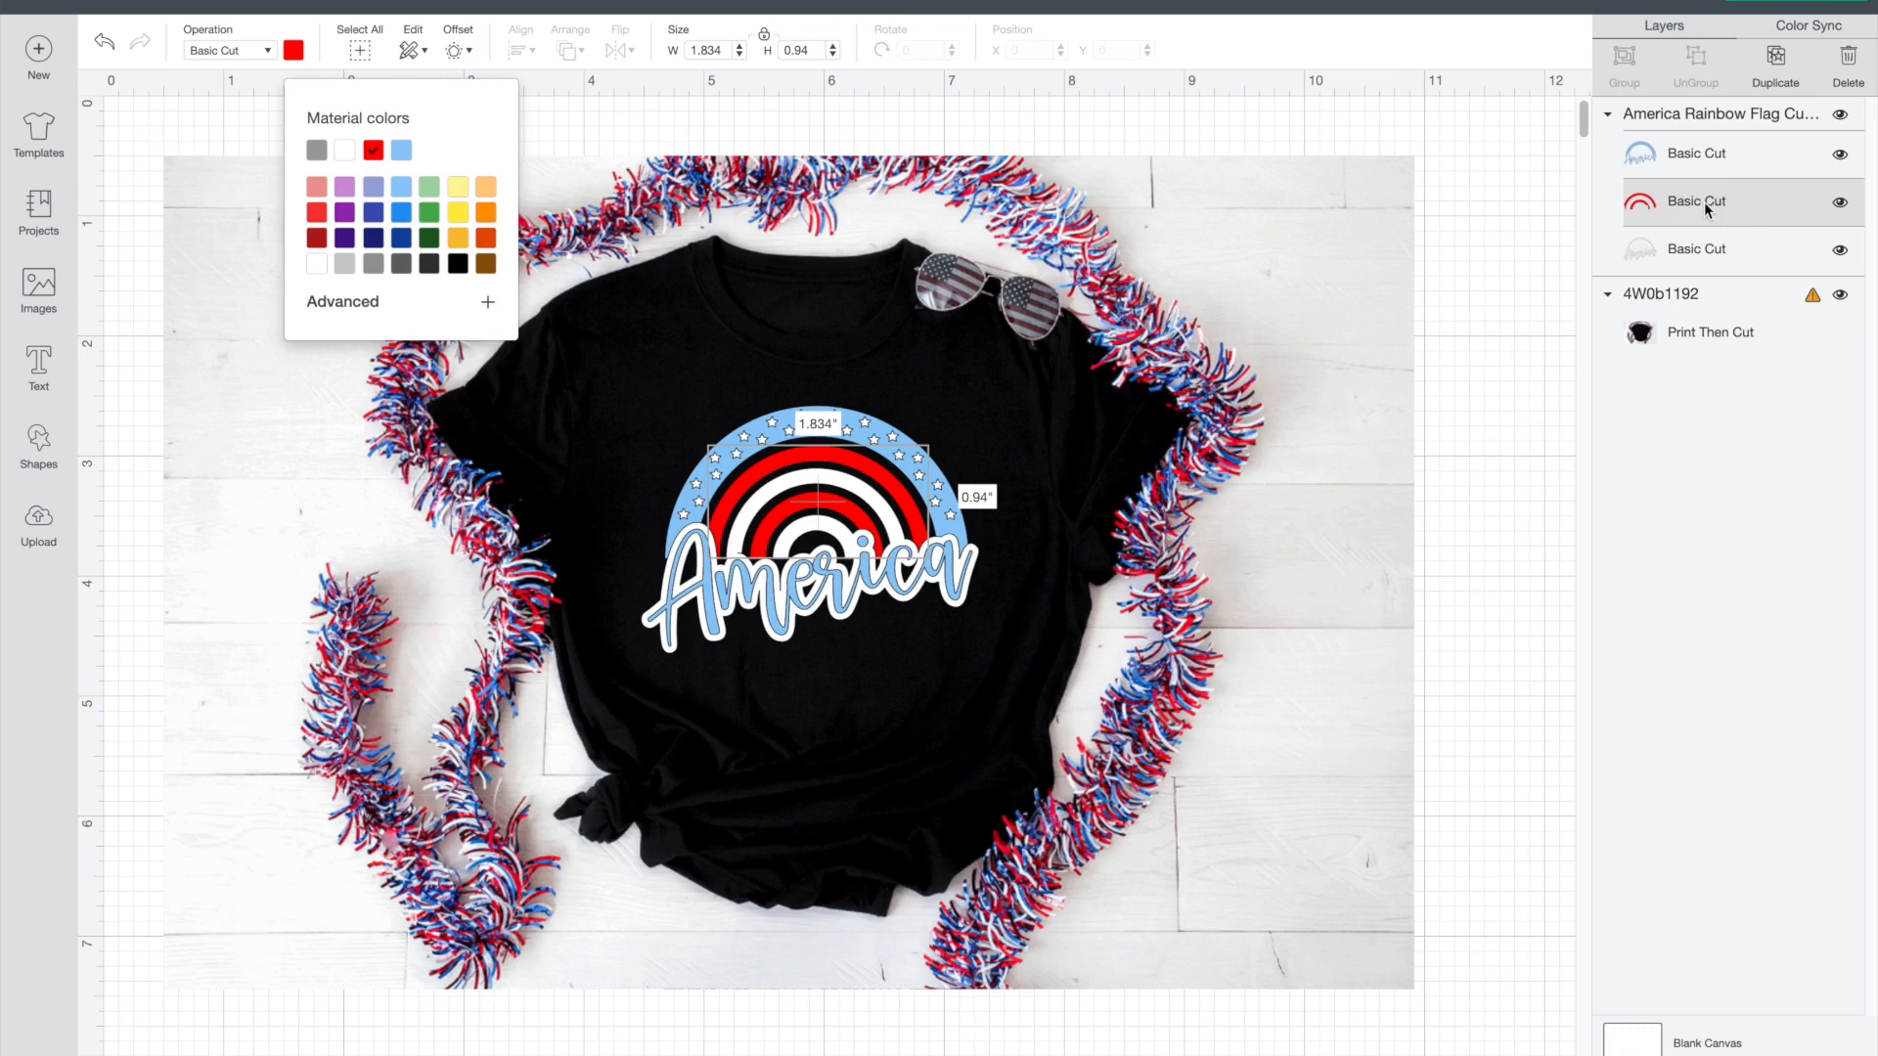
click(316, 187)
click(1358, 431)
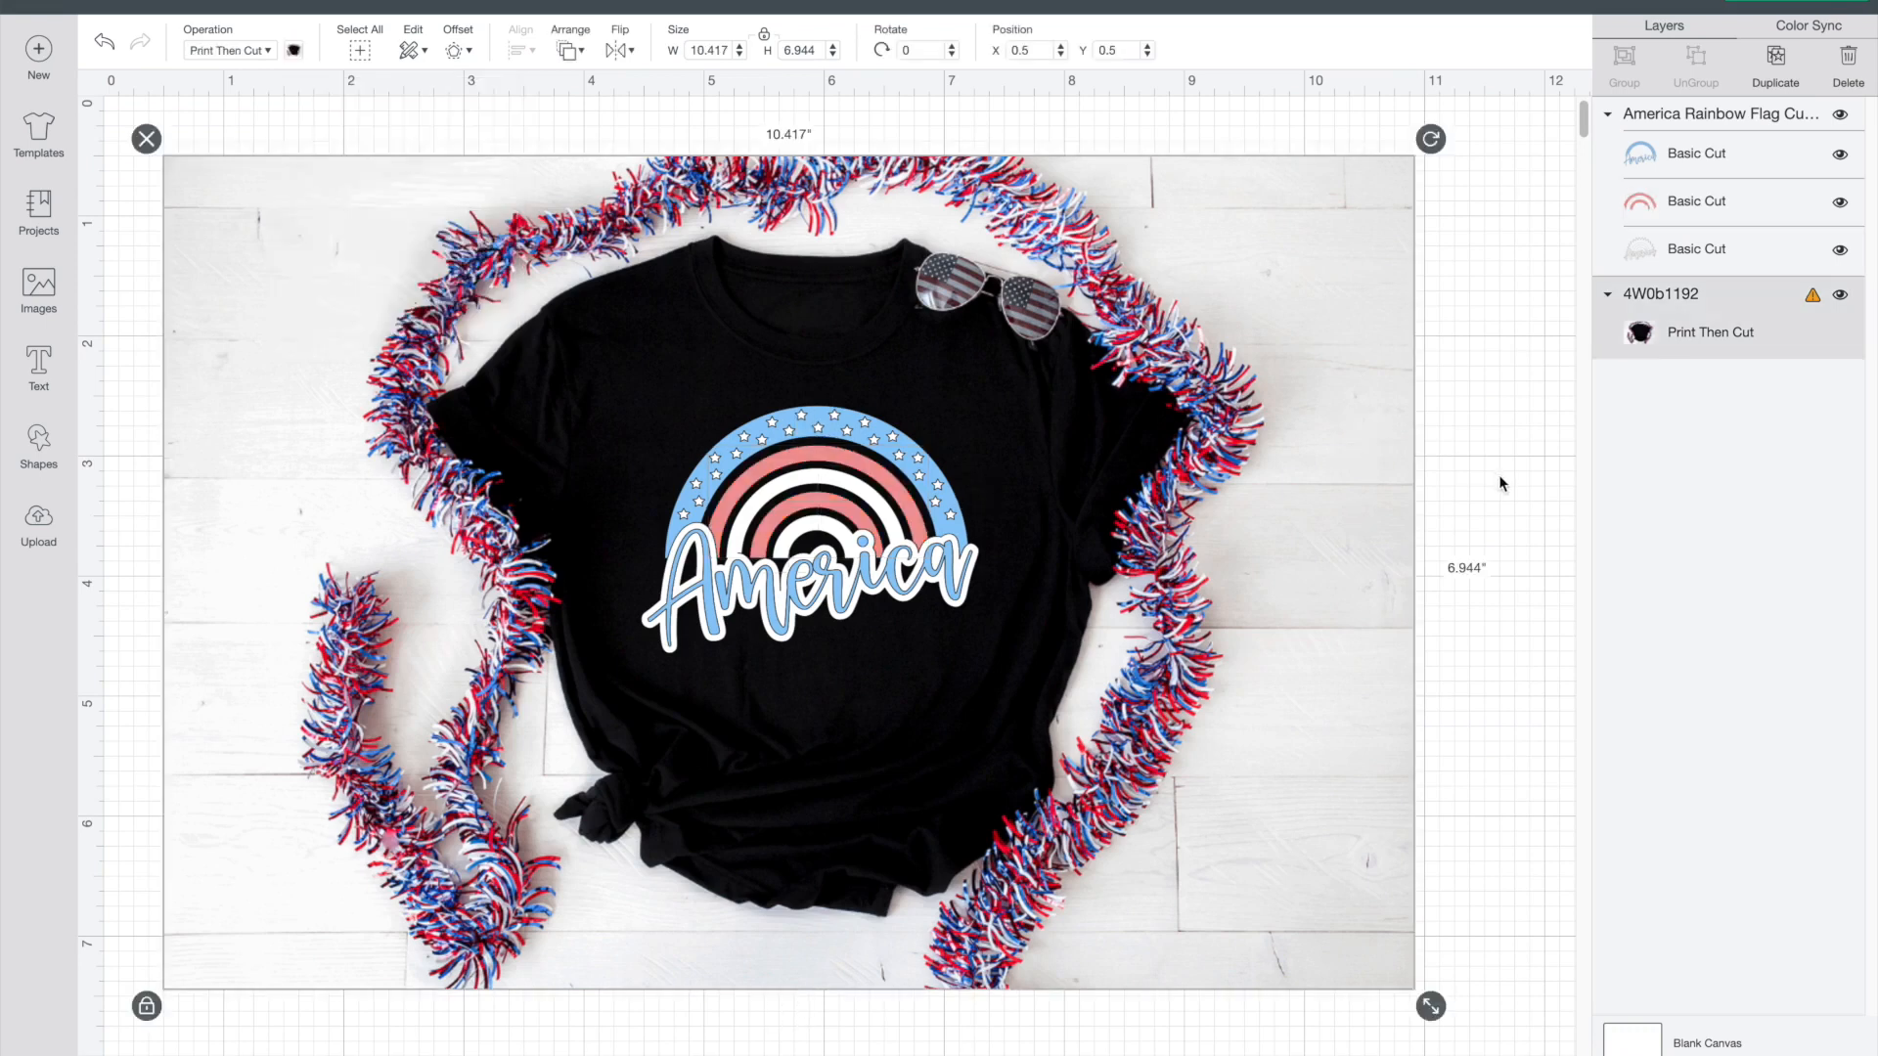
click(1500, 476)
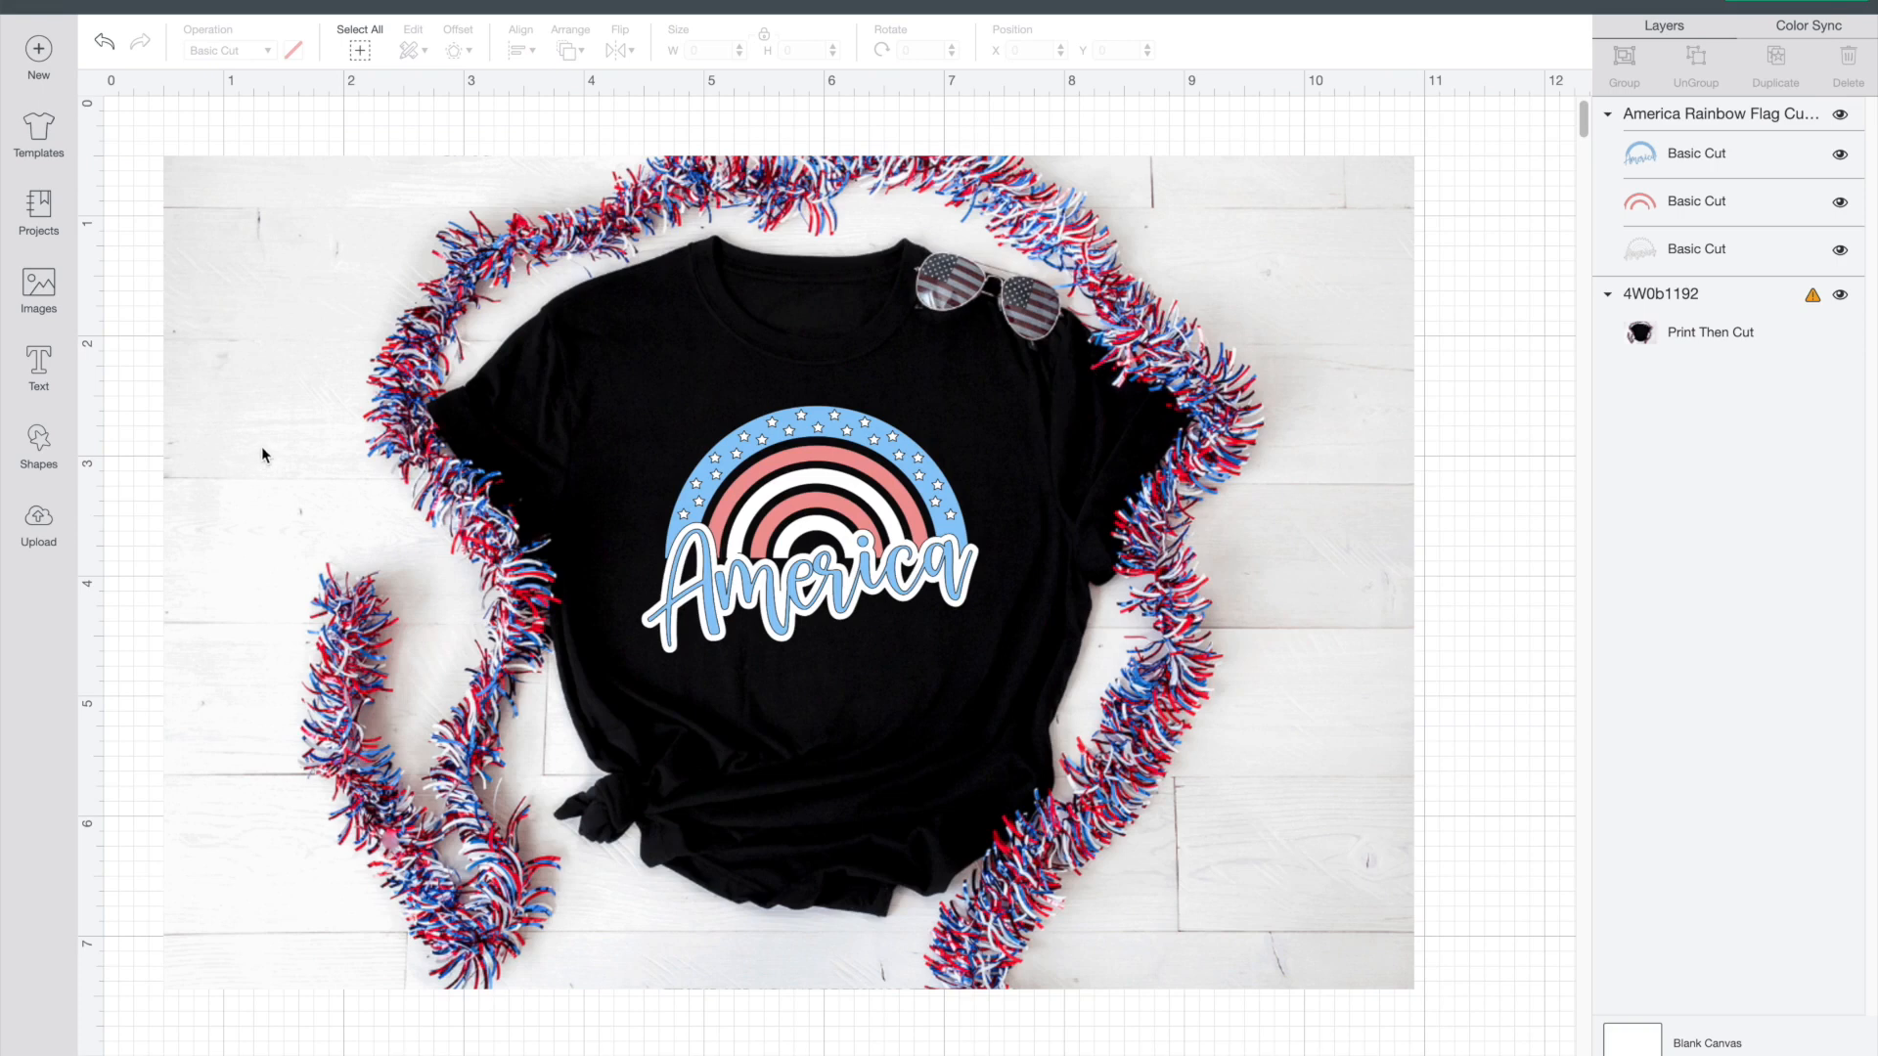
- Add the So Fontsy logo from Recent Uploads at 1 in width onto the shirt's upper left
click(39, 525)
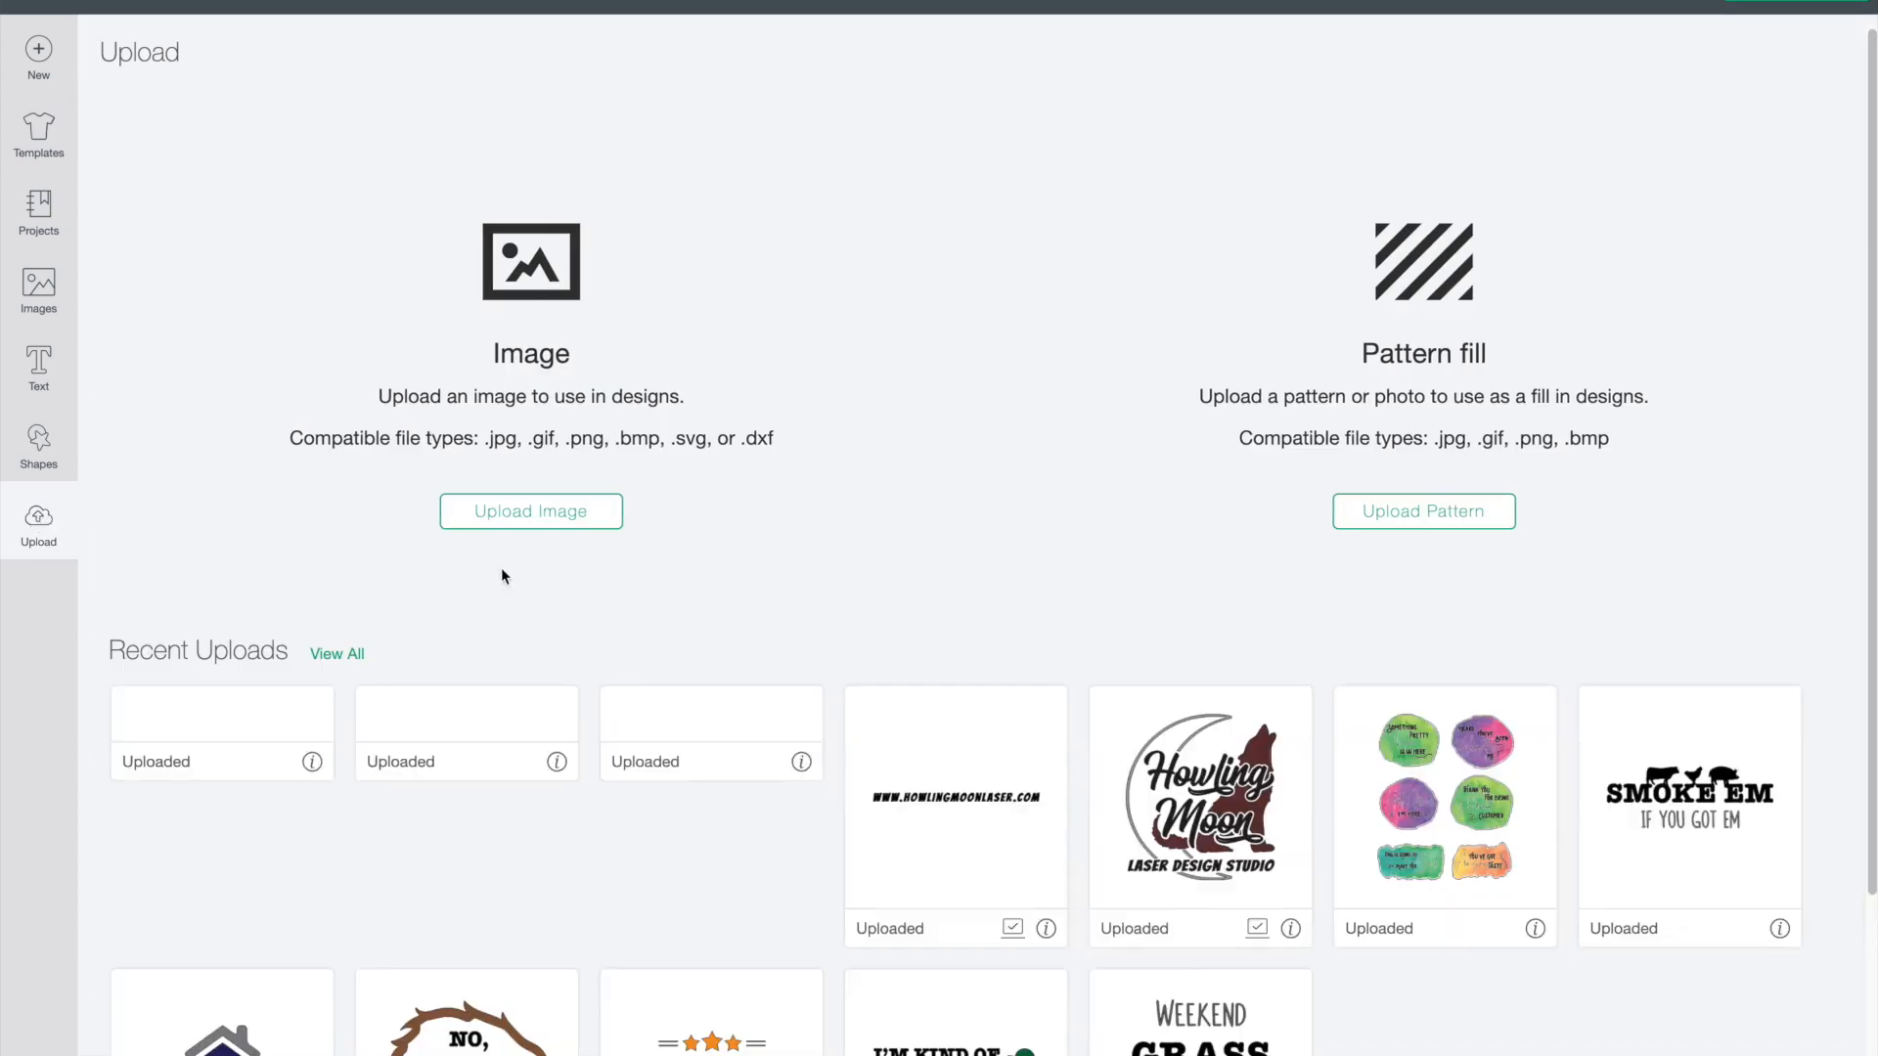
click(753, 773)
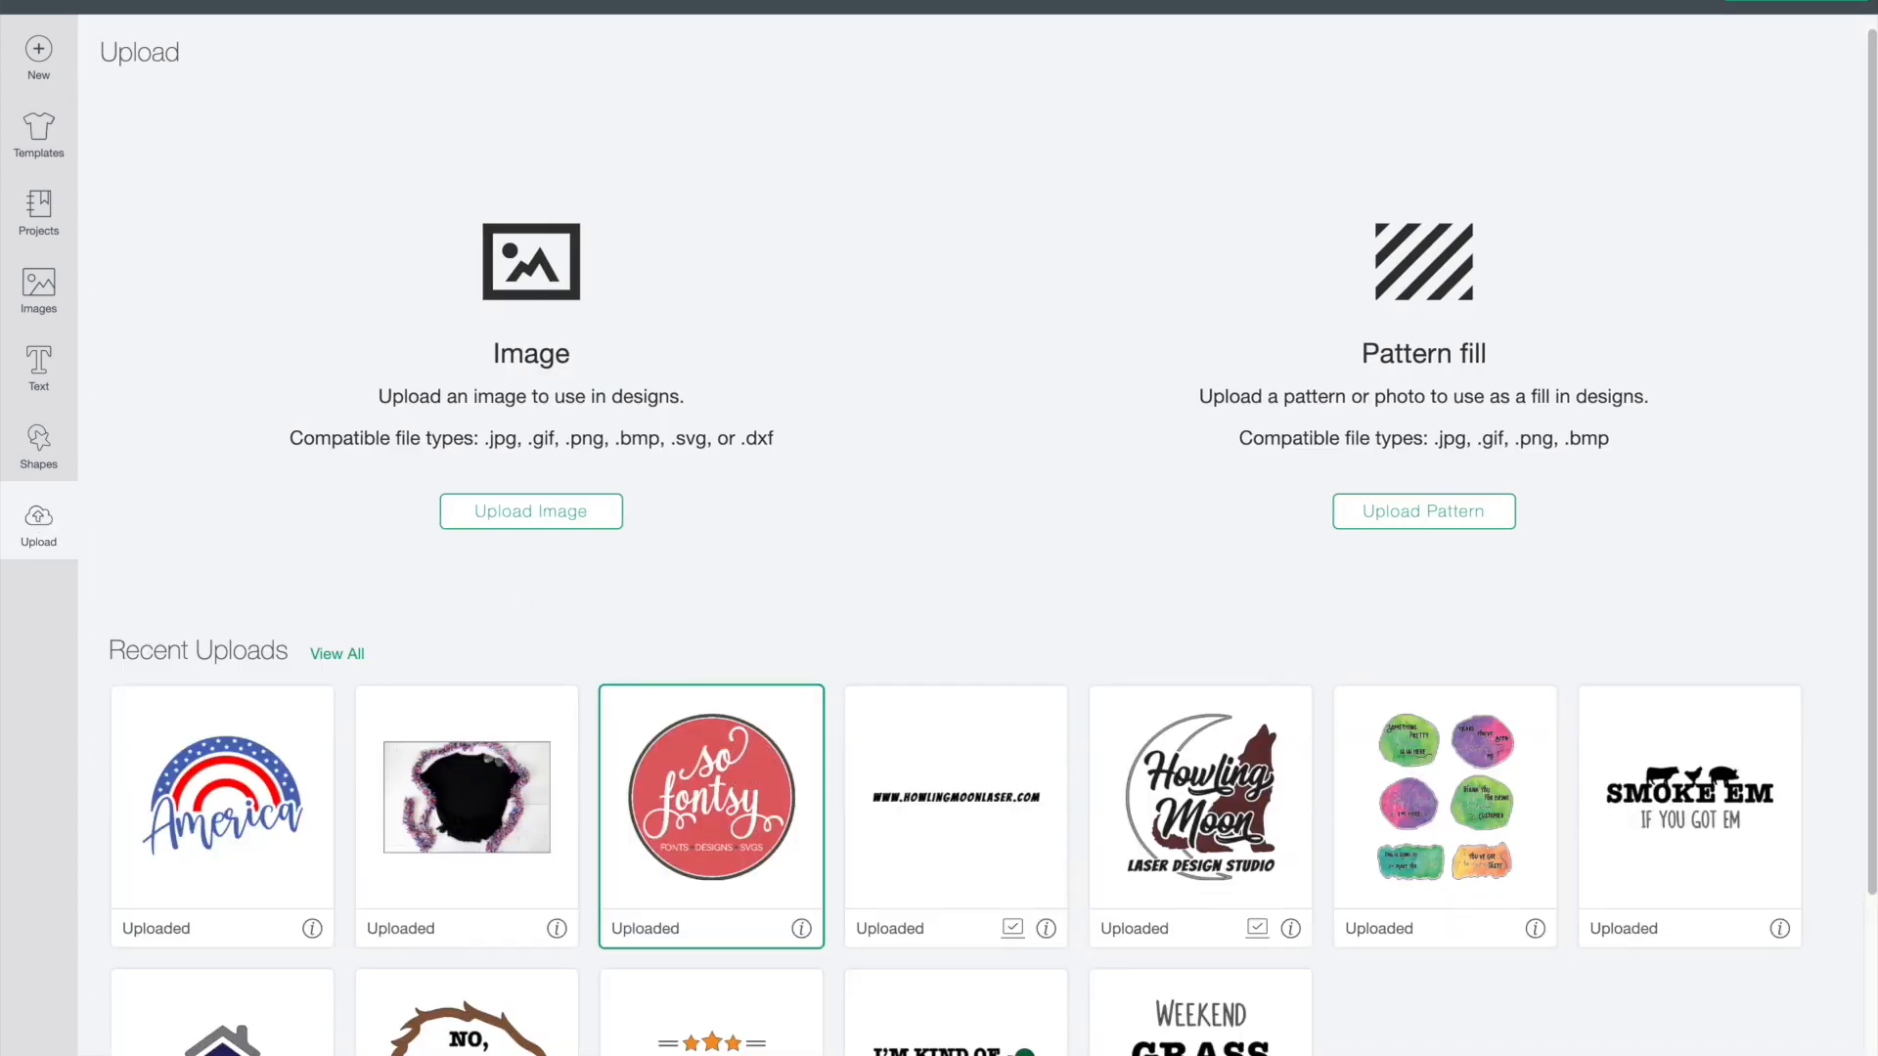
click(1785, 1052)
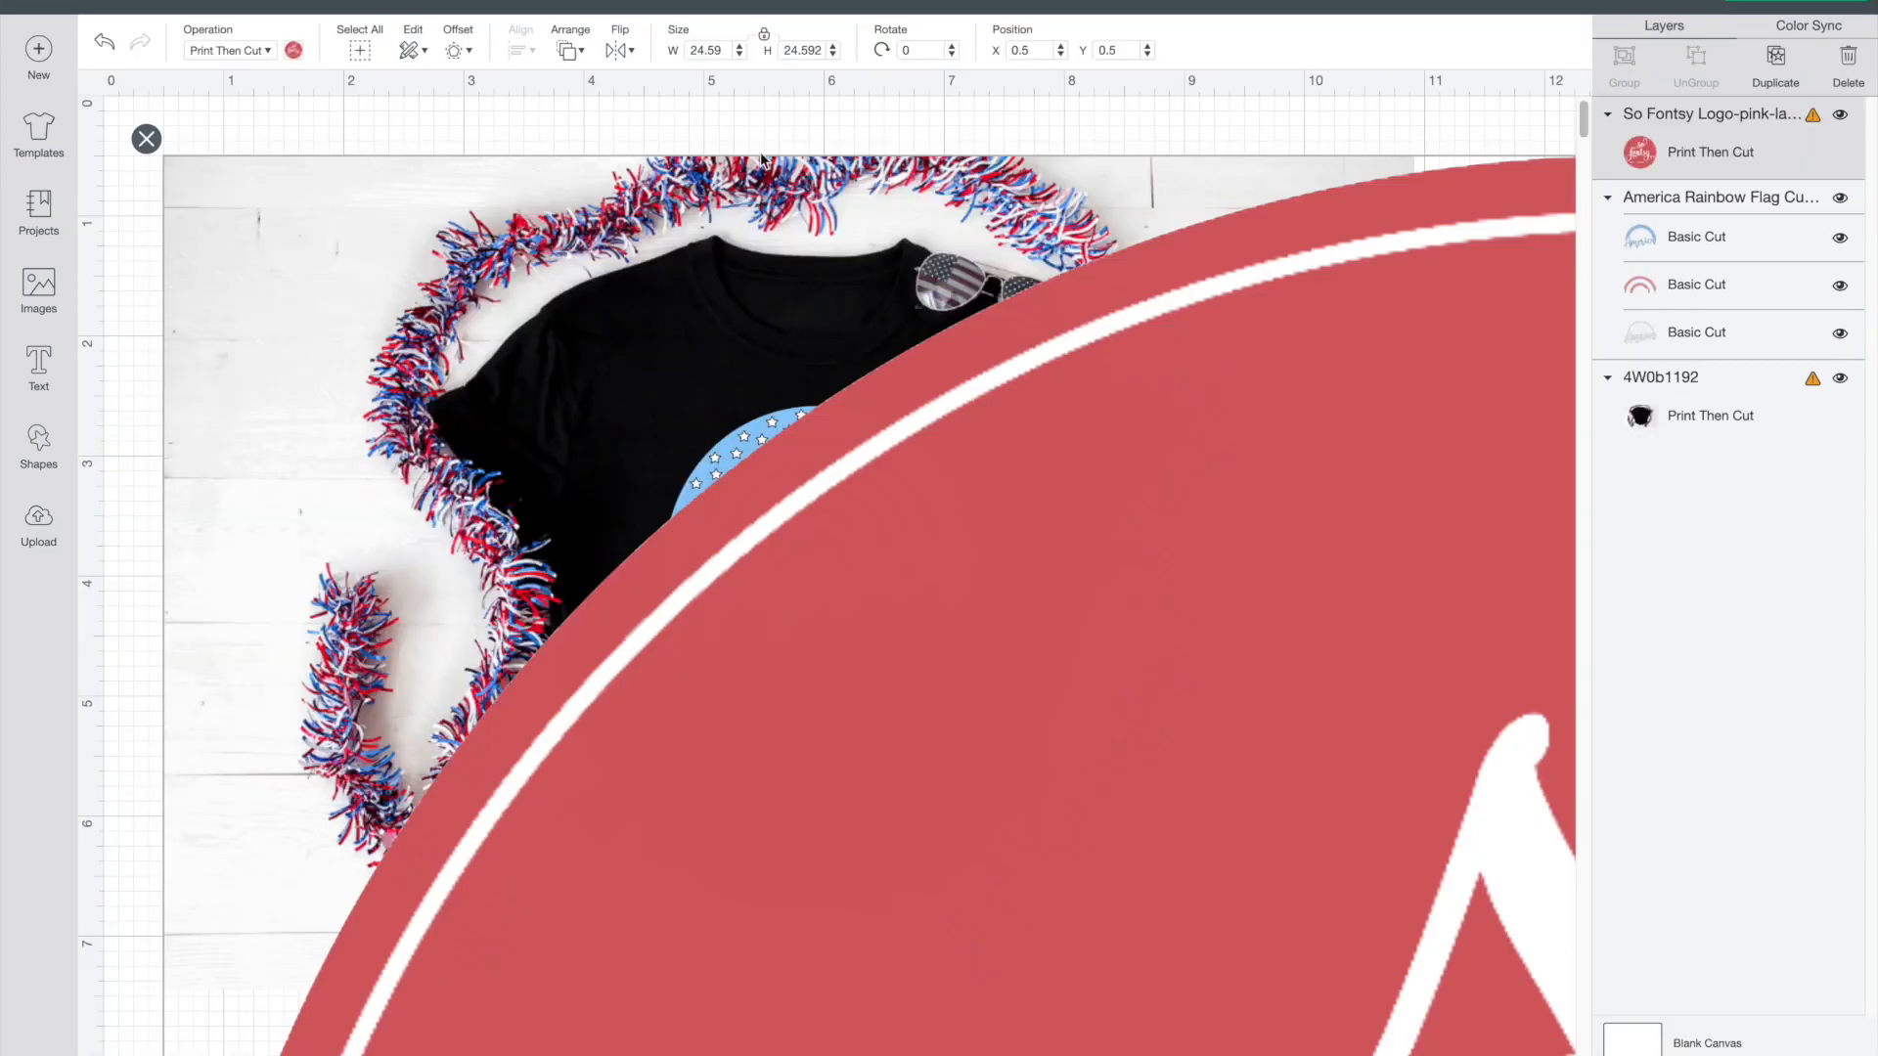
click(706, 50)
text(1)
key(Return)
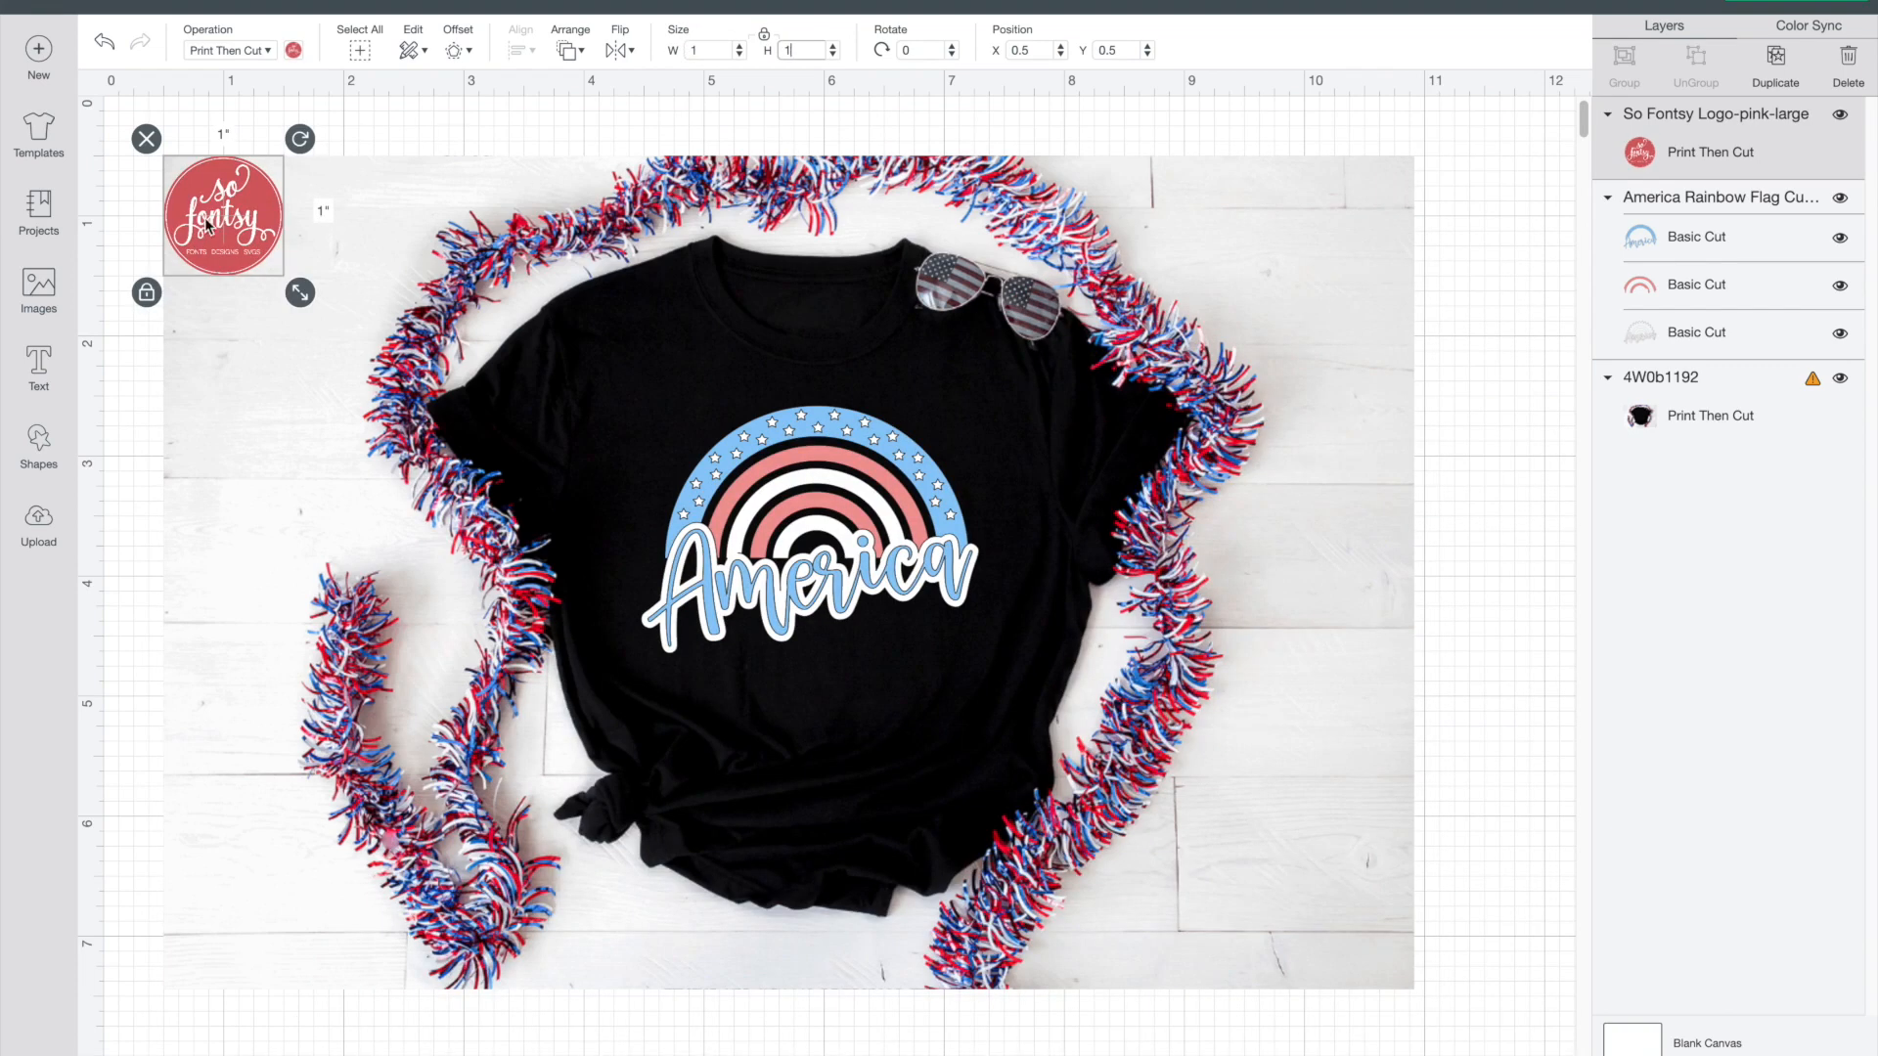
drag(220, 213, 481, 304)
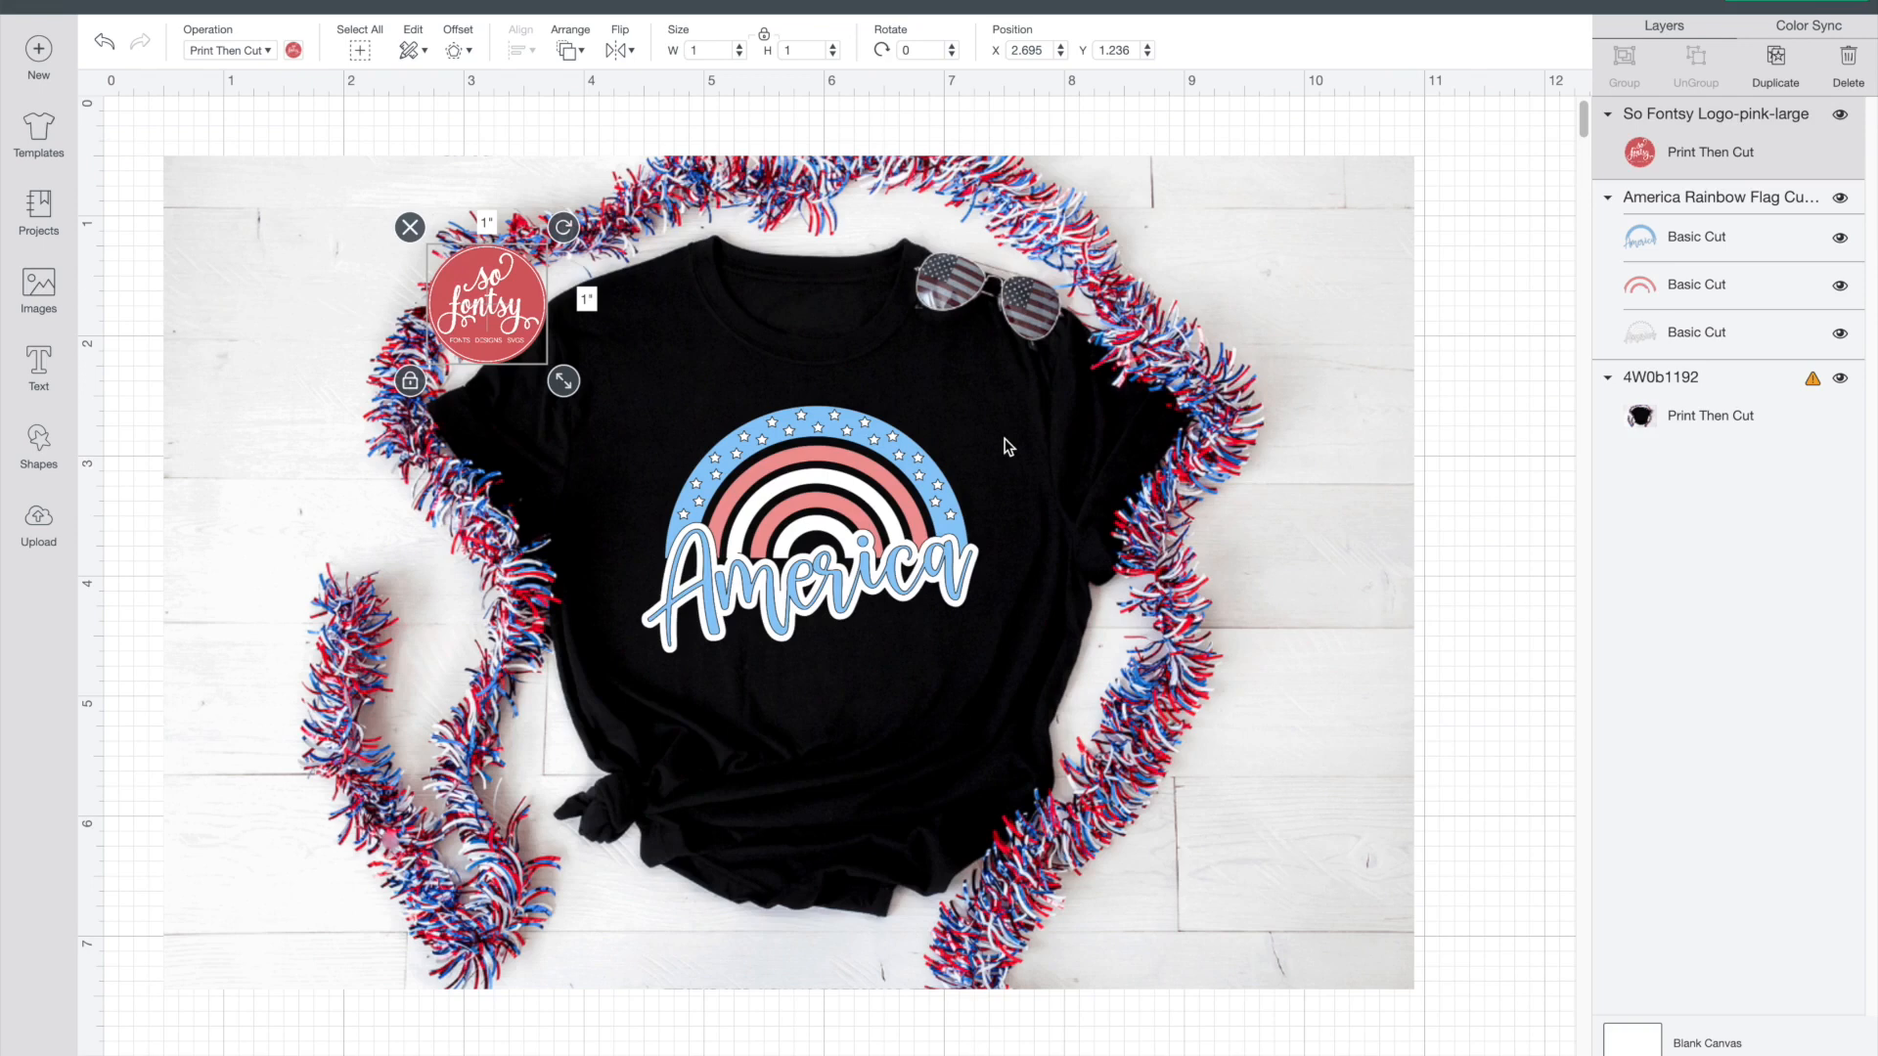
click(1532, 590)
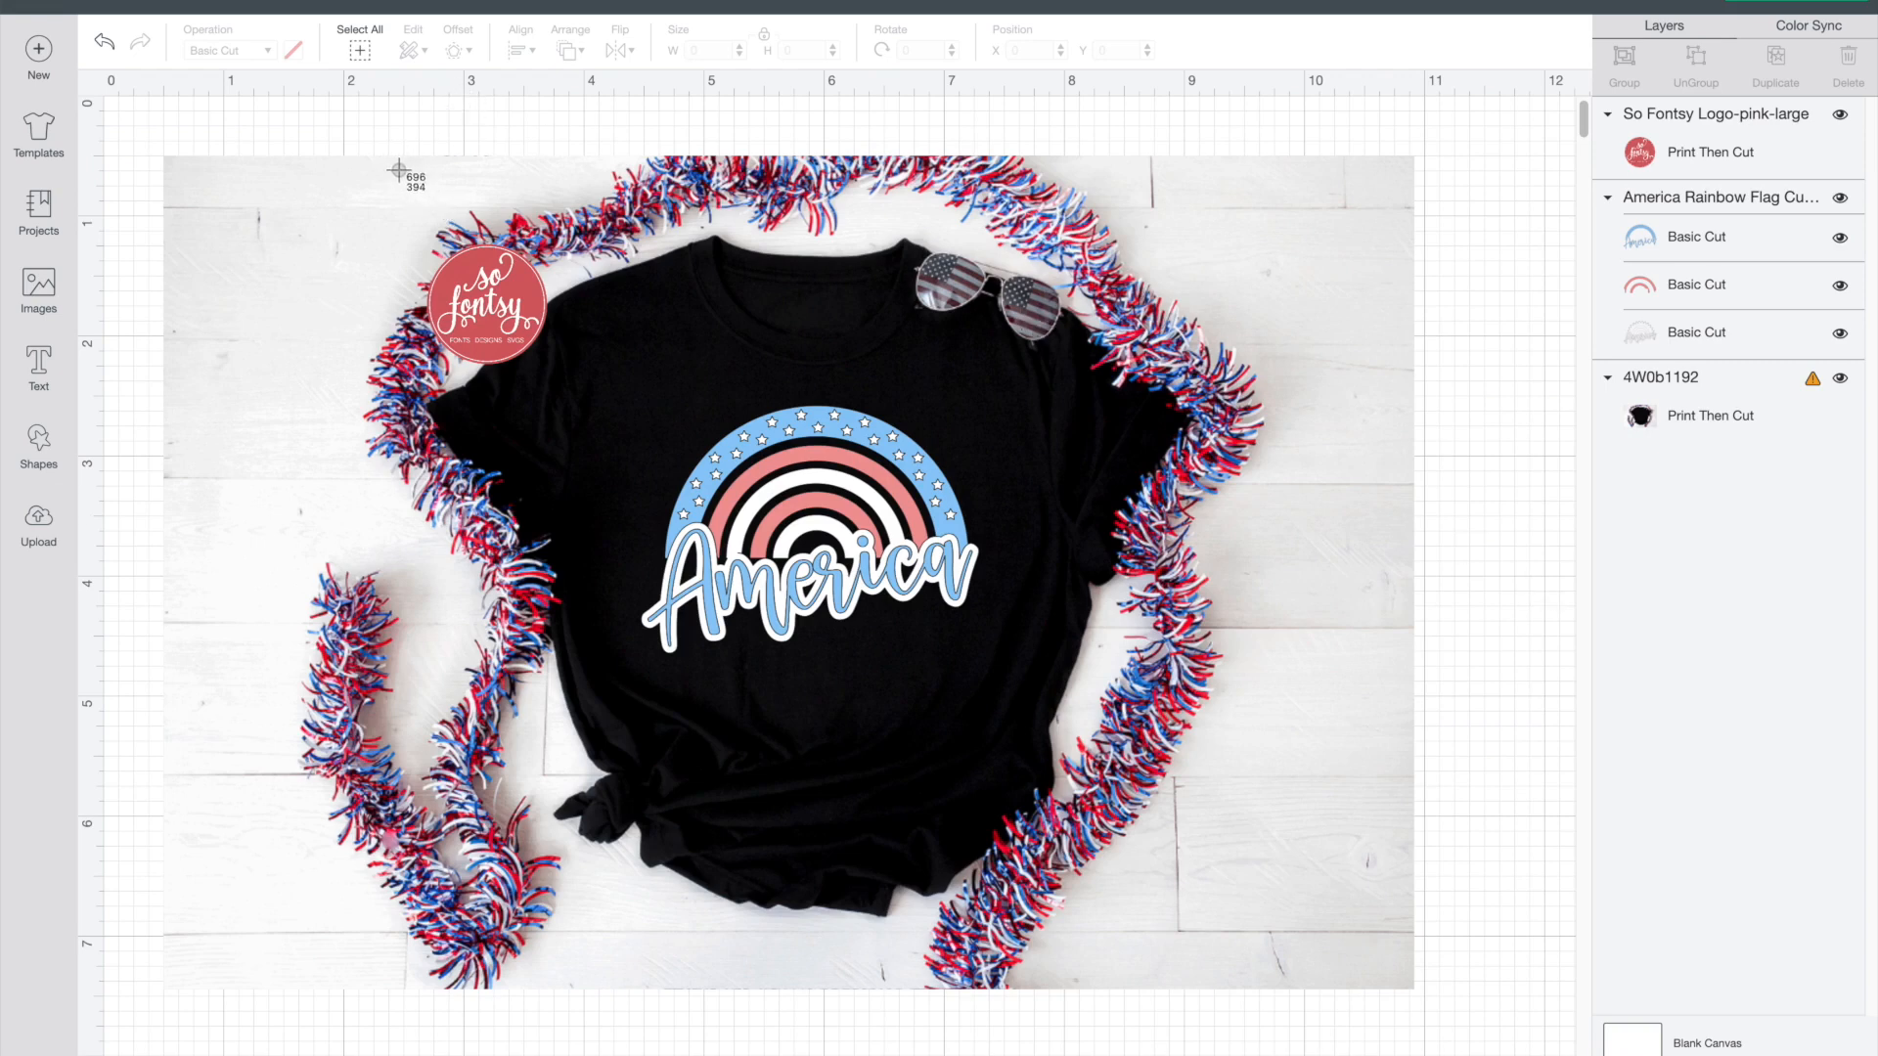
drag(384, 191, 1266, 818)
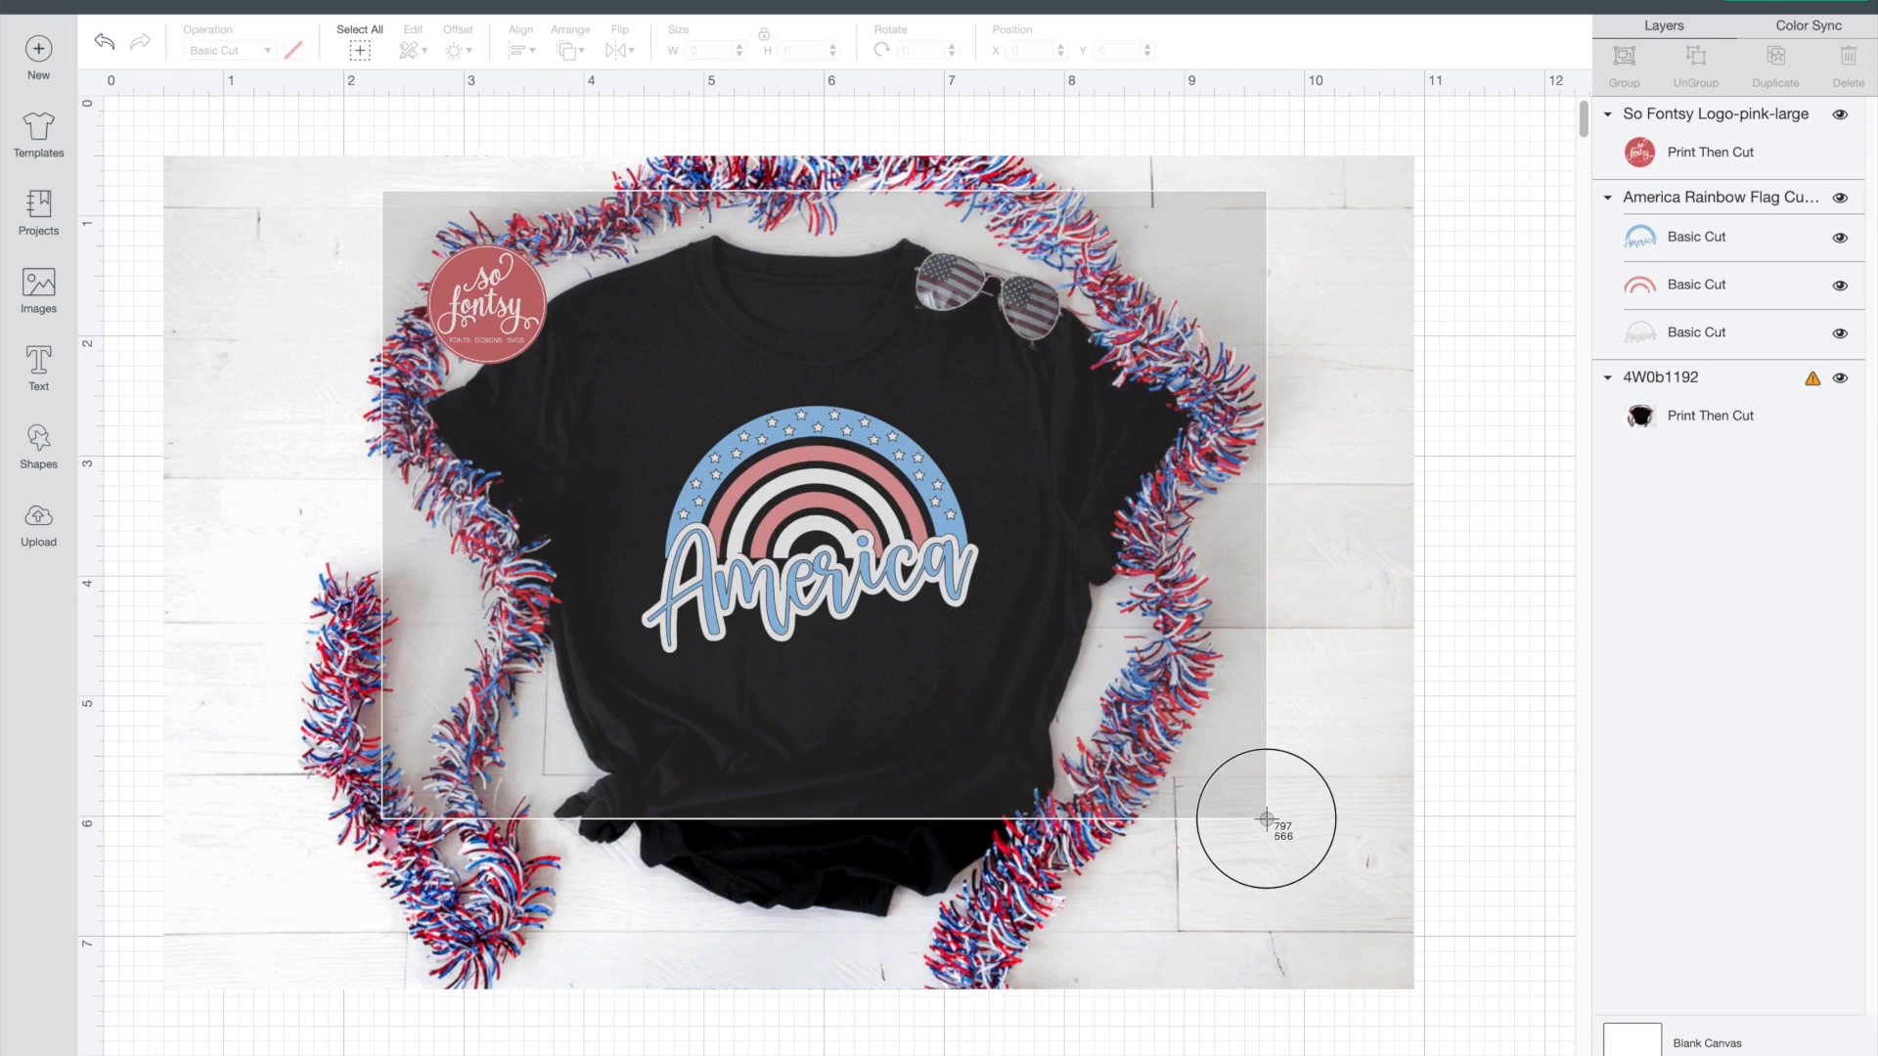
drag(1266, 818, 1267, 822)
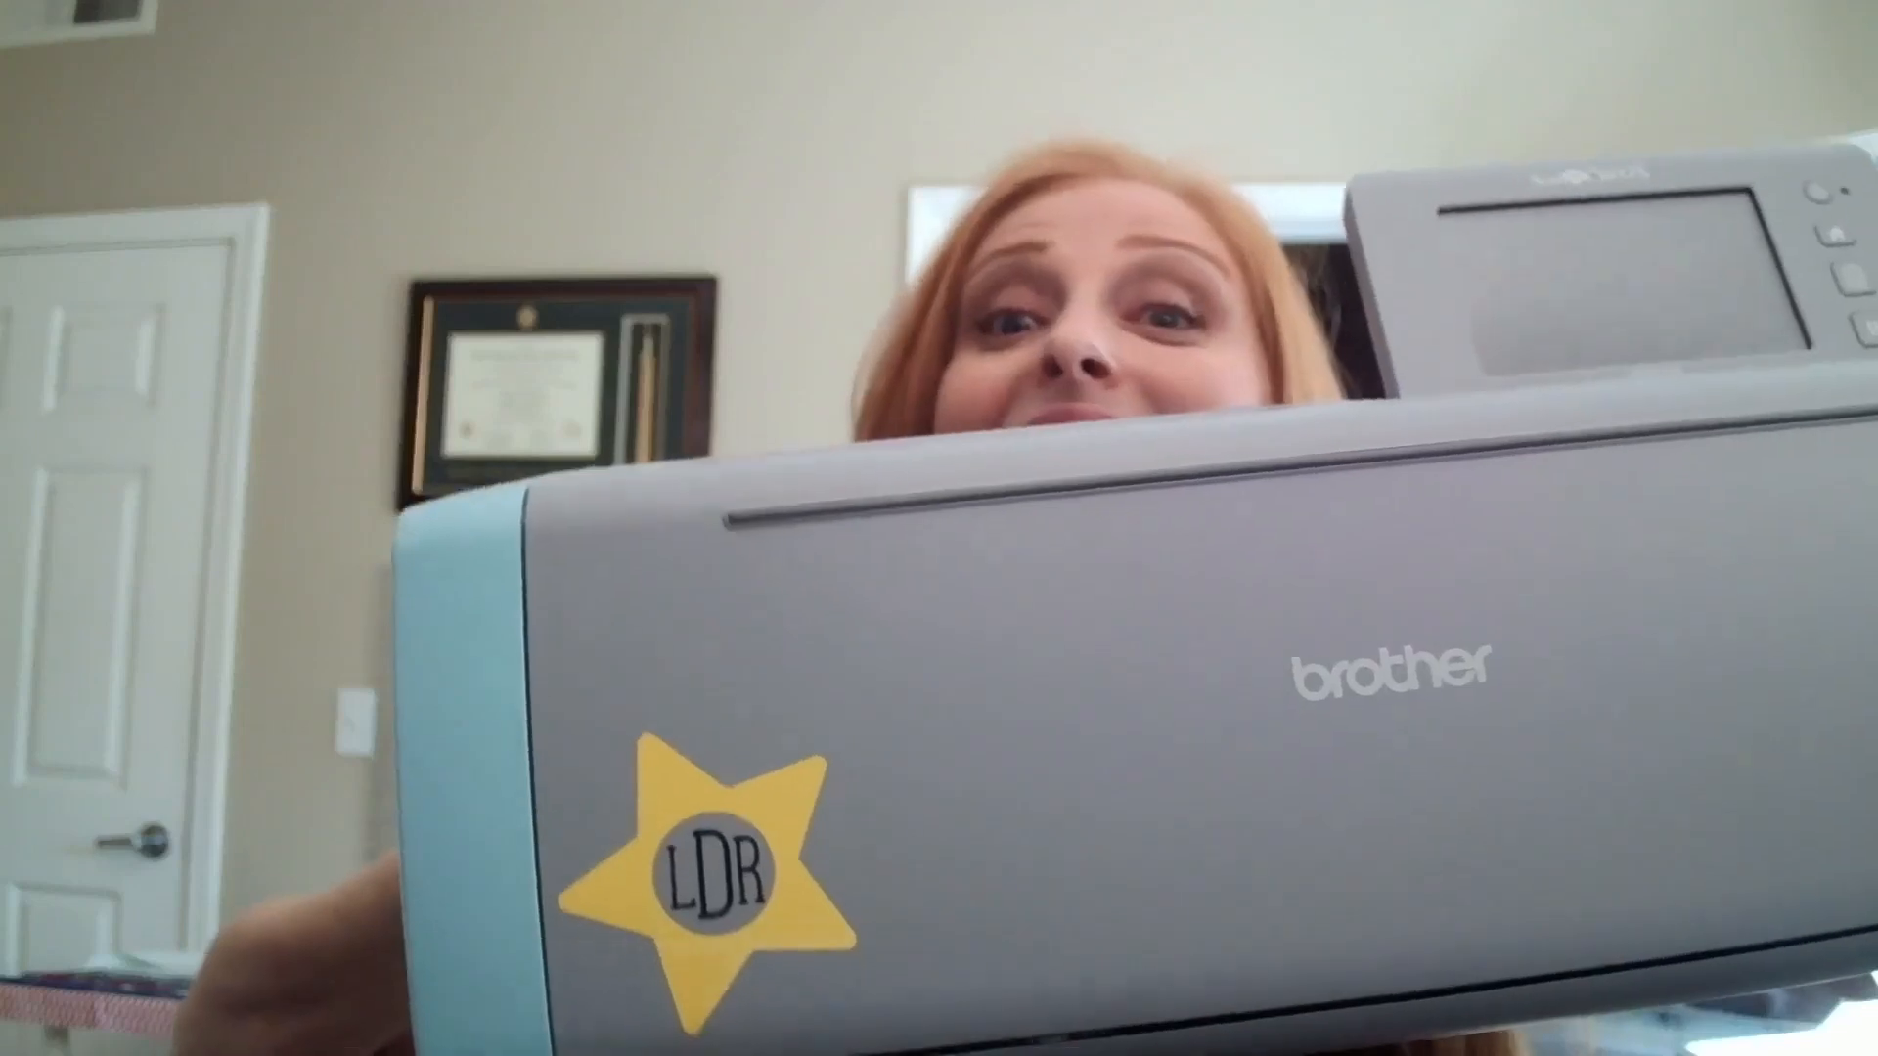
- Launch Brother CanvasWorkspace from its desktop icon
double_click(170, 417)
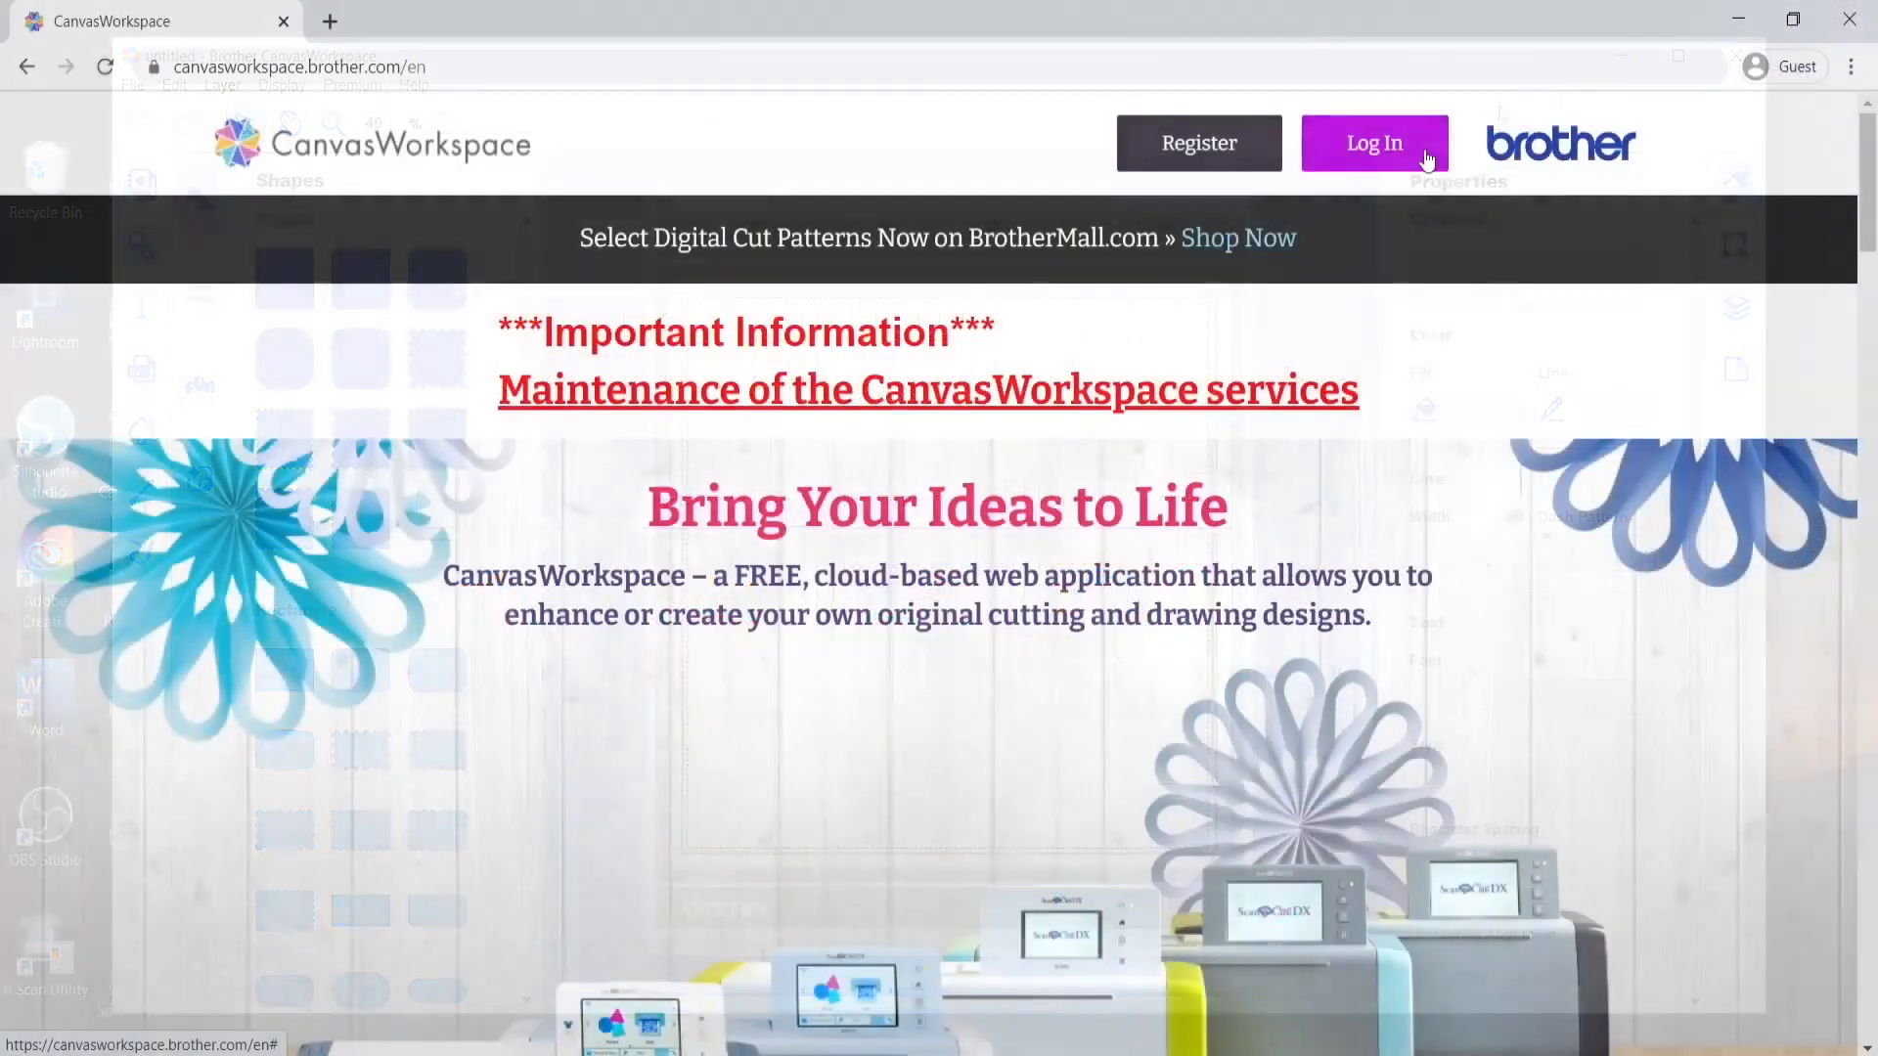
- Log in to the CanvasWorkspace account with the account username and password
click(1427, 158)
click(1145, 498)
text(lindsaydickason)
key(Tab)
text(********)
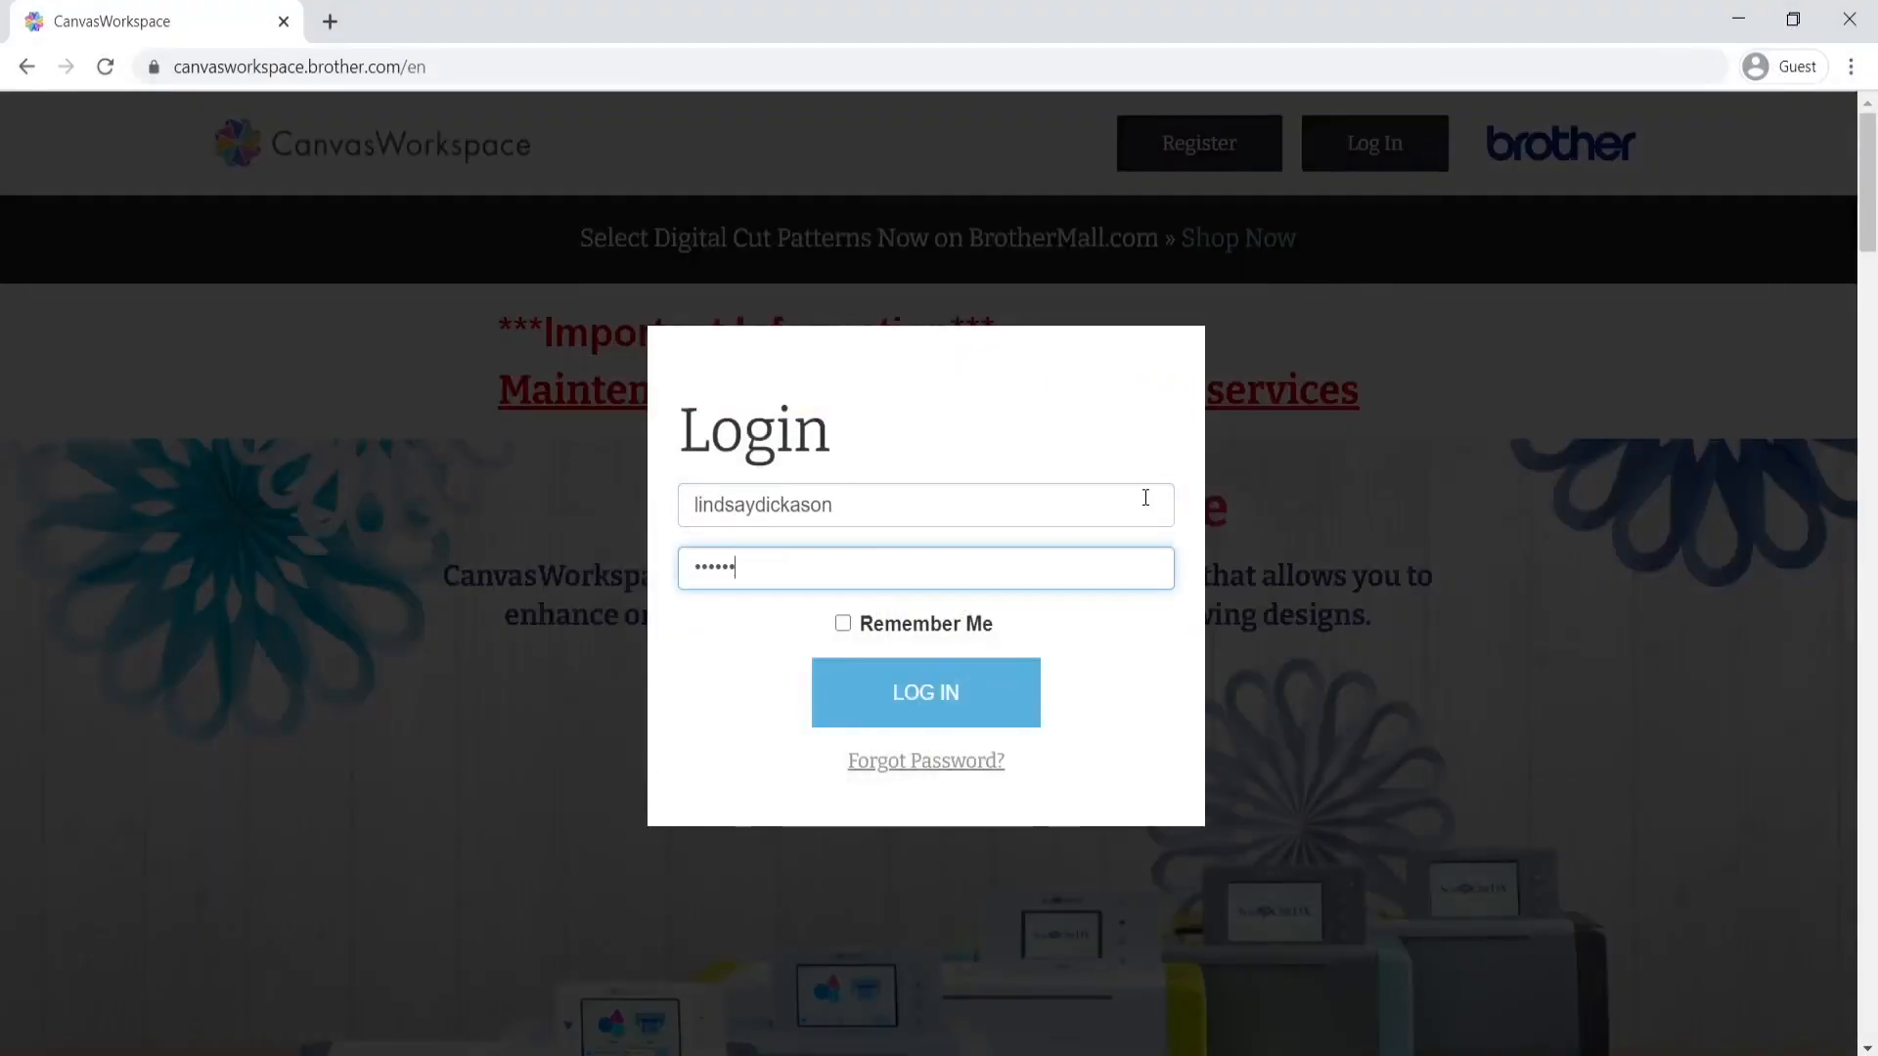
click(1040, 691)
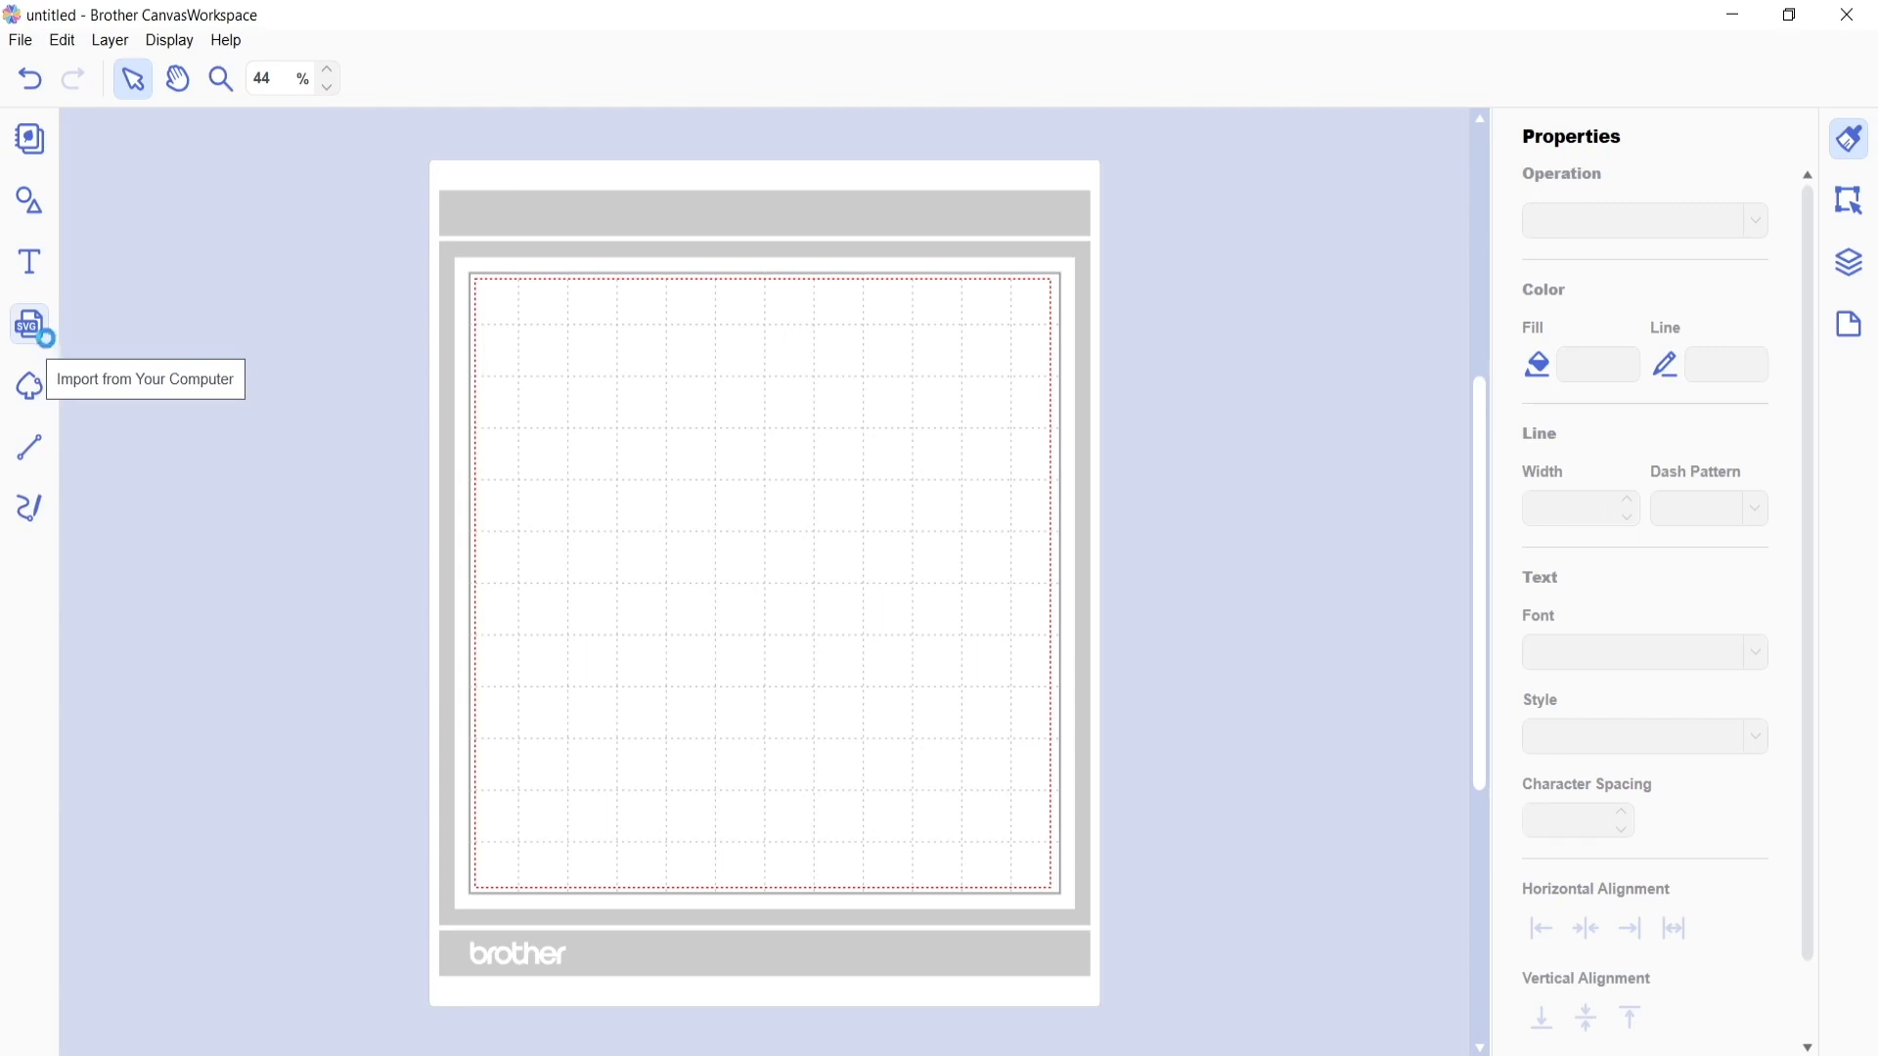
- Import the green plant porch photo, enlarge it on the mat, and zoom in to 90%
click(46, 340)
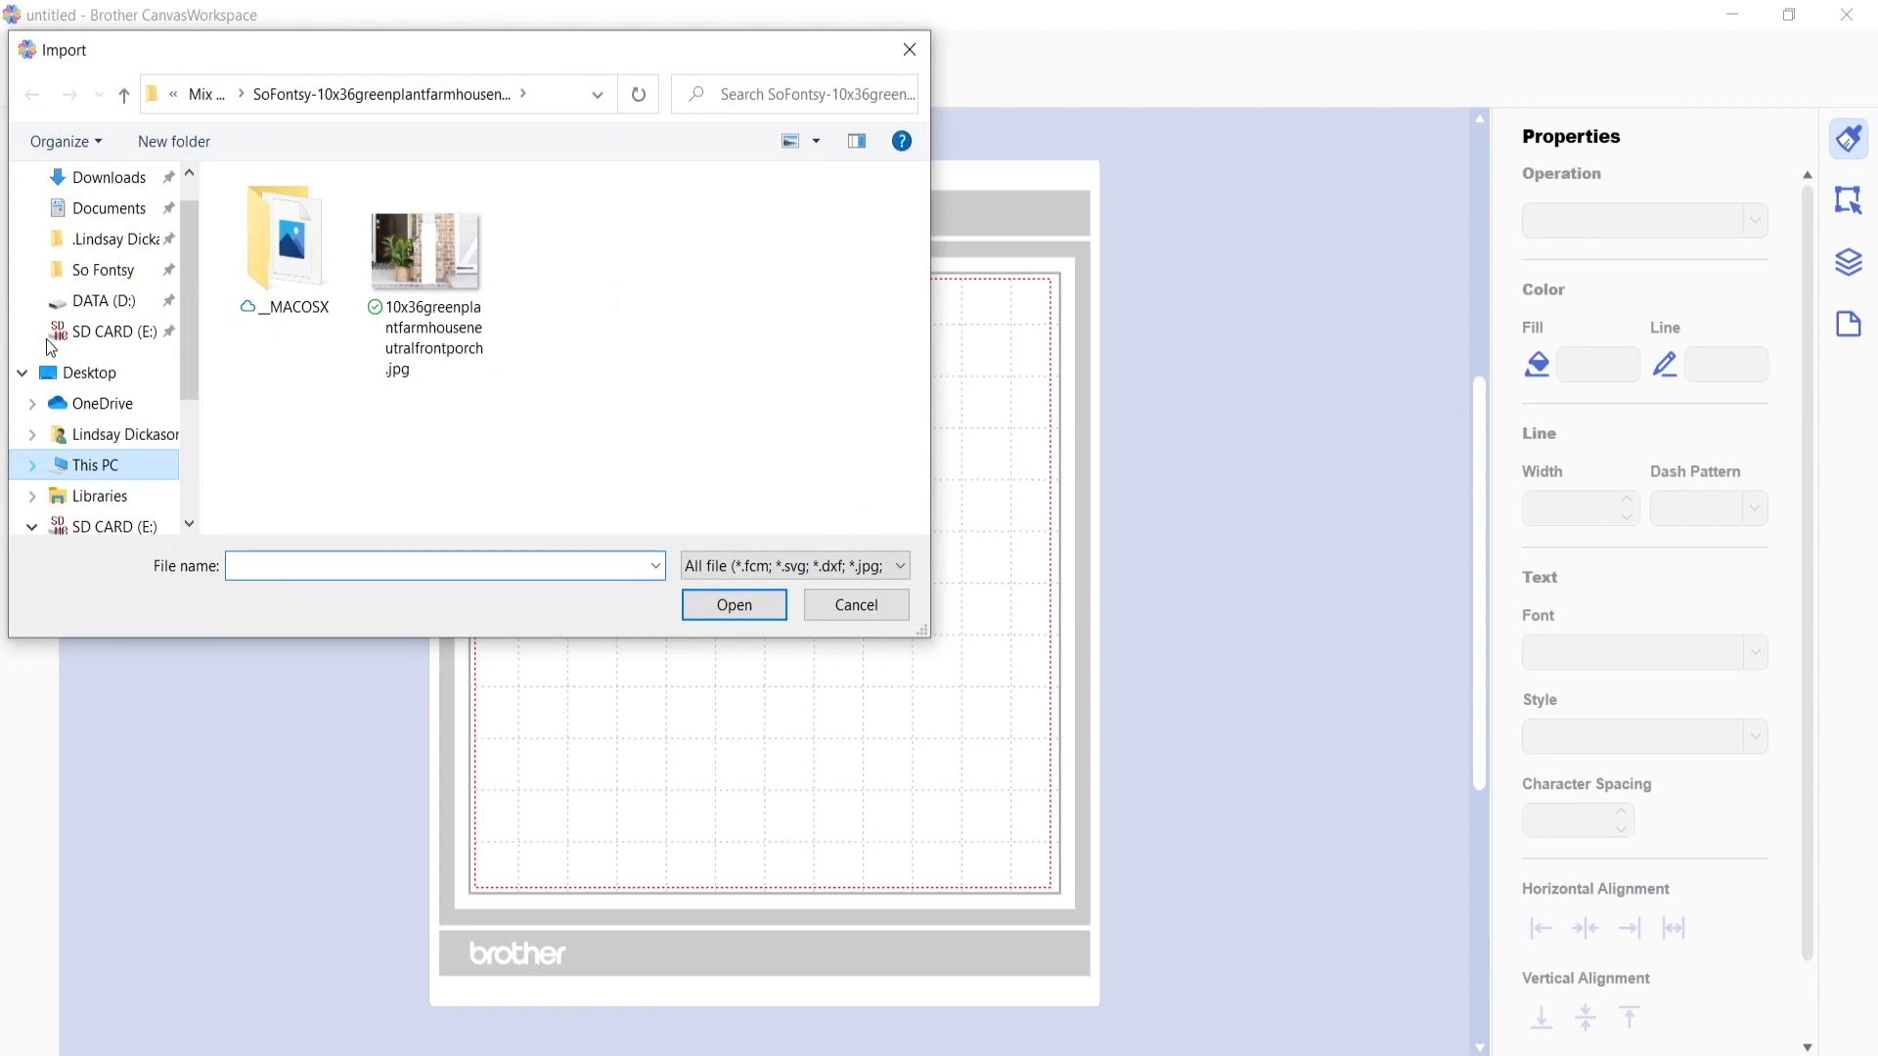
click(467, 264)
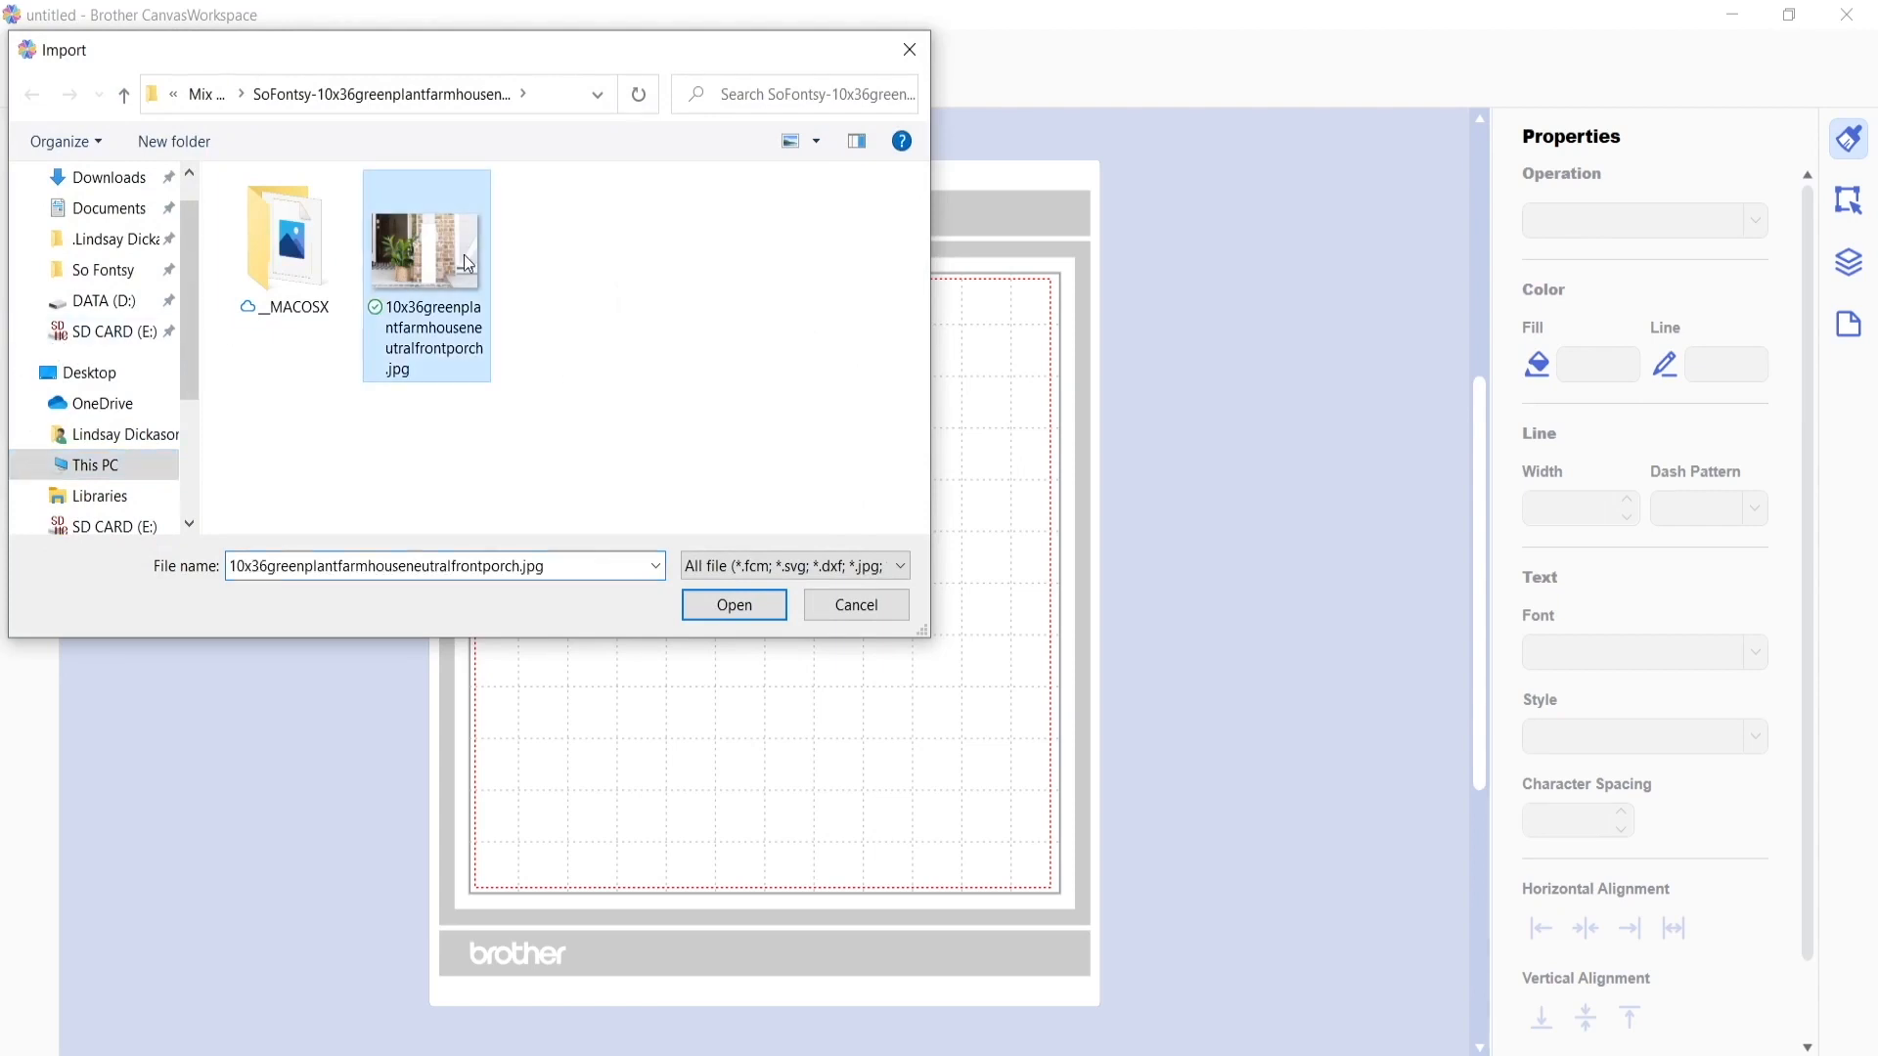
click(714, 606)
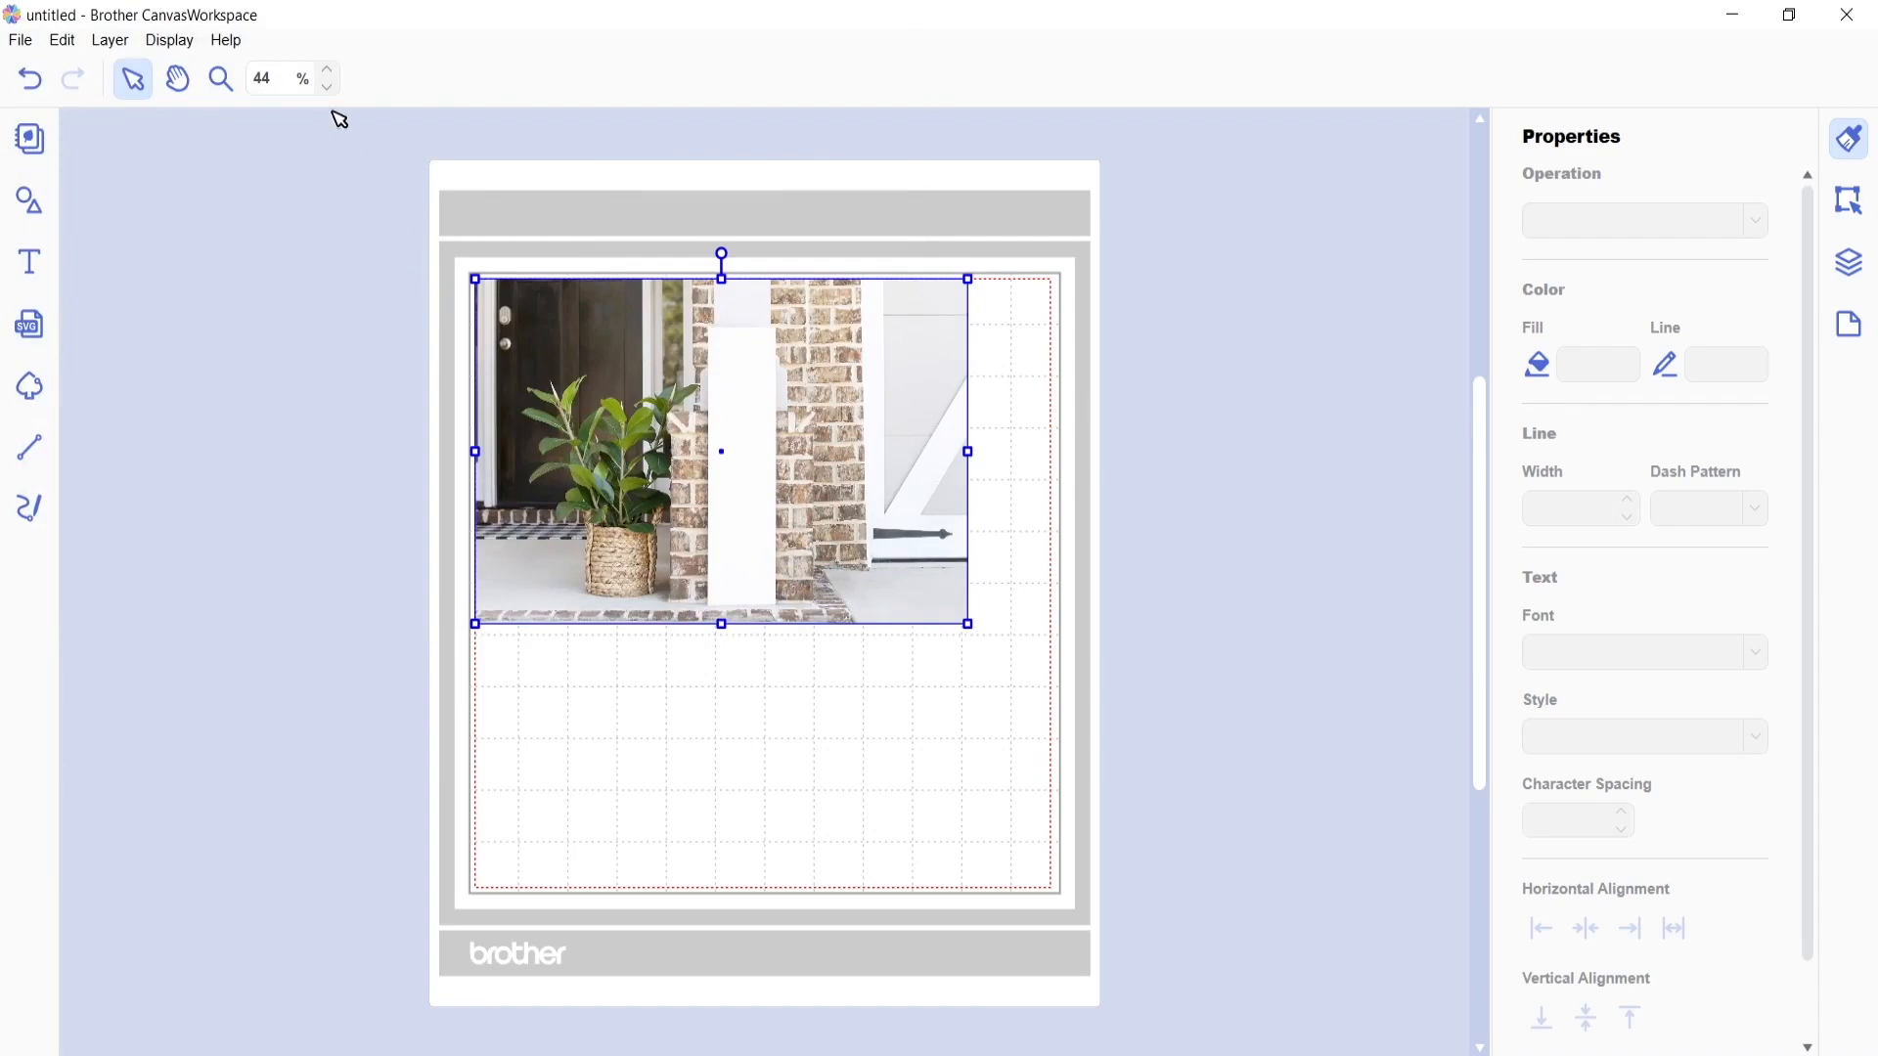
scroll(347, 147, up, 3)
scroll(357, 162, up, 3)
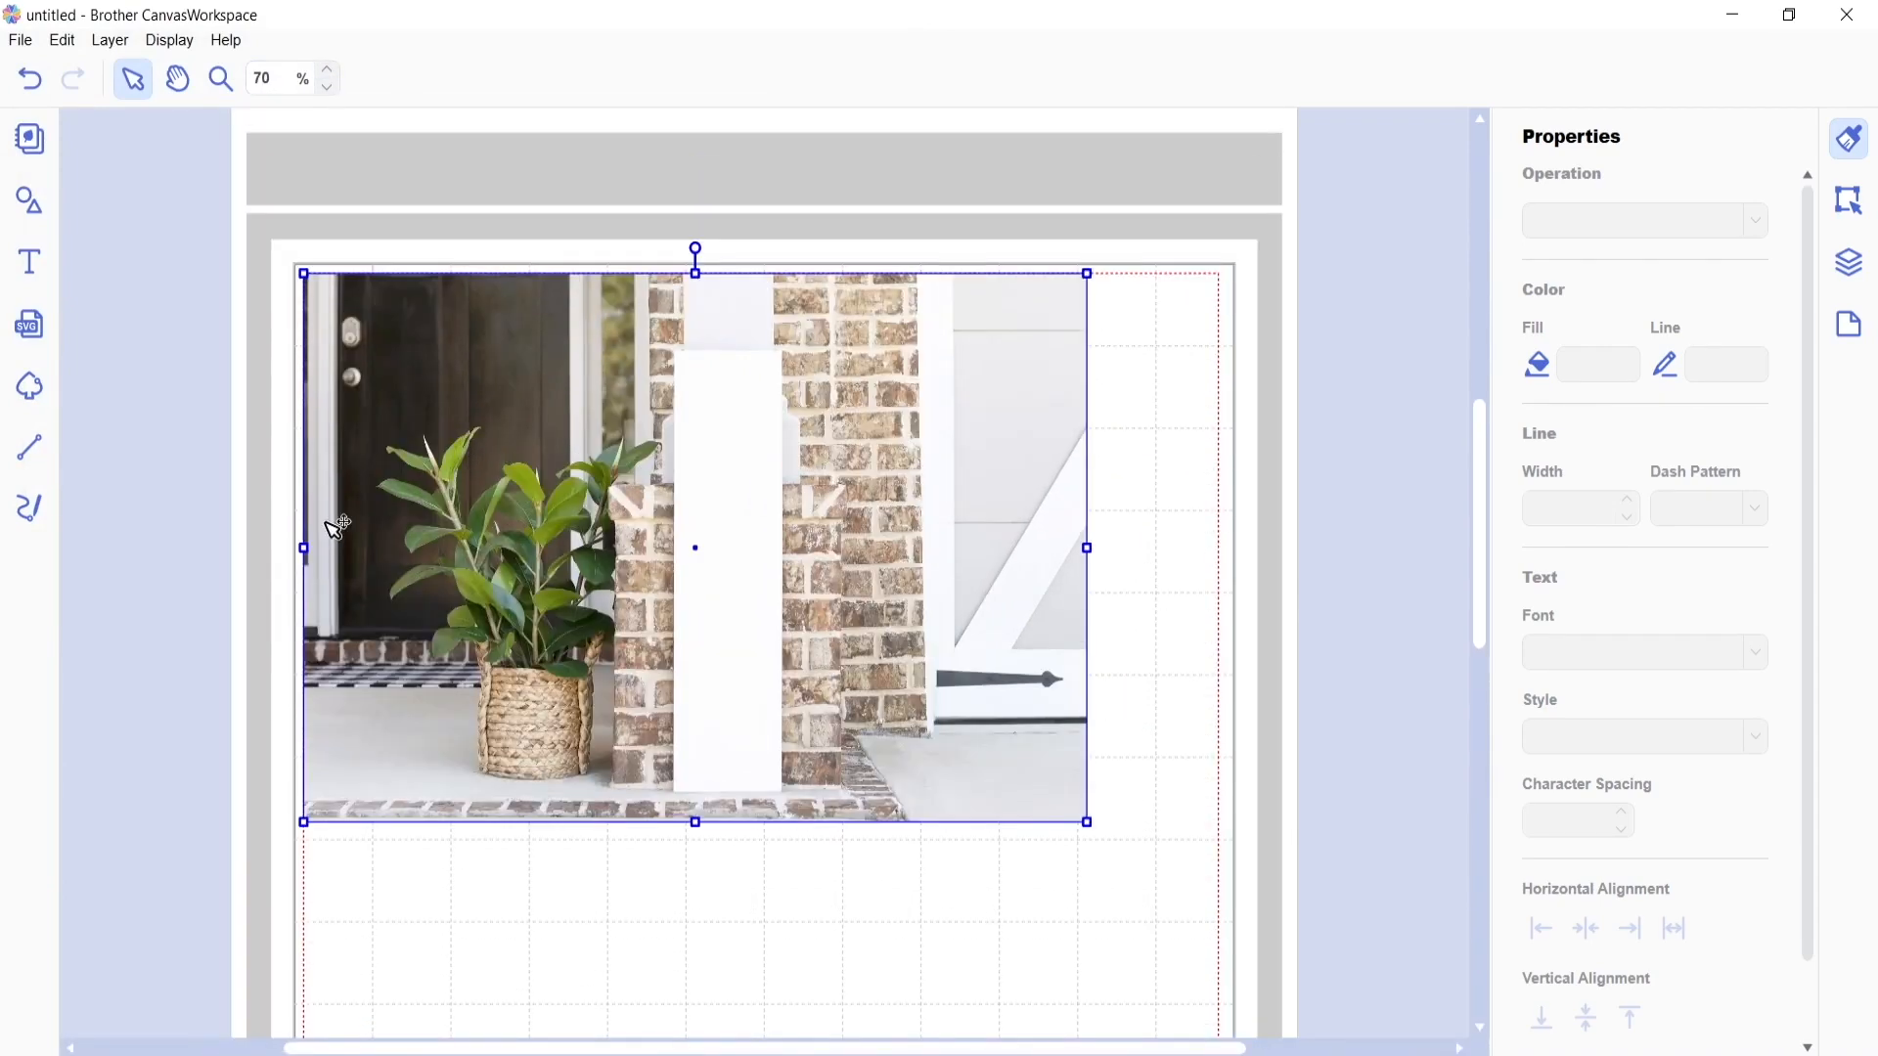
drag(1085, 818, 1218, 917)
click(330, 70)
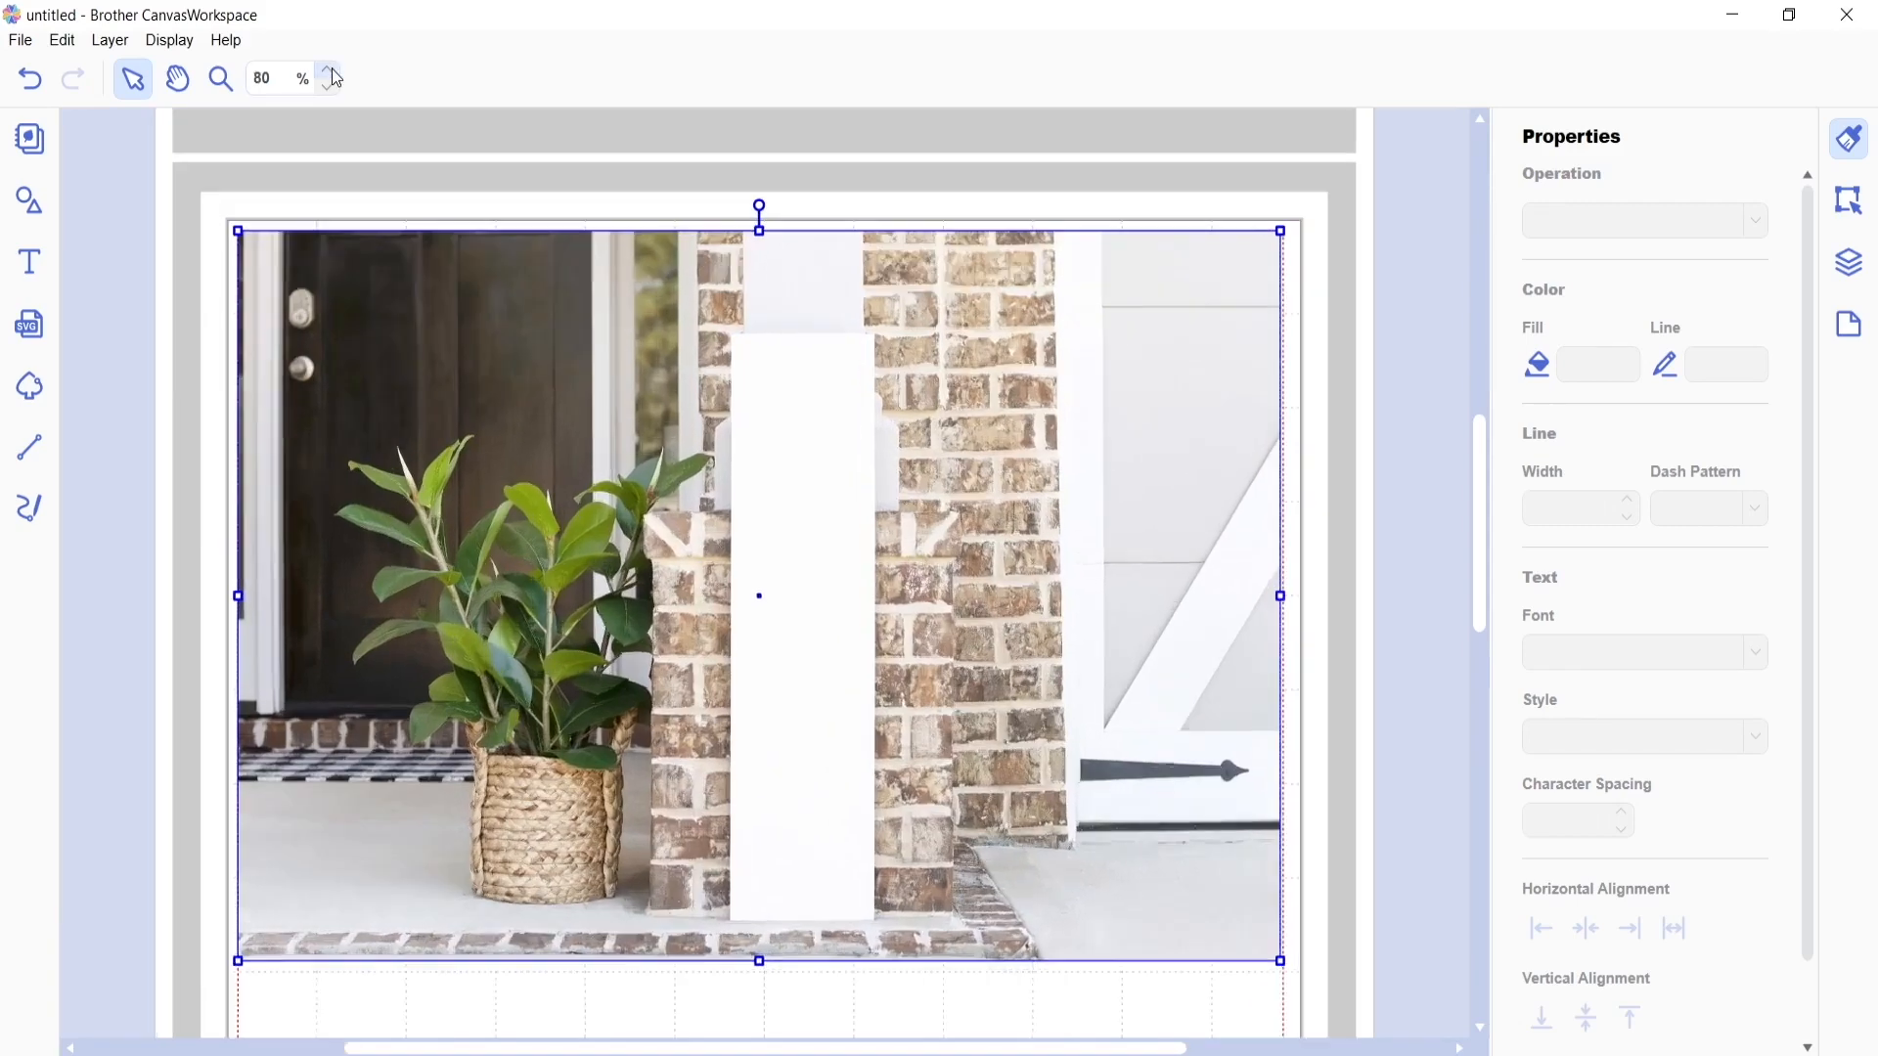
click(331, 70)
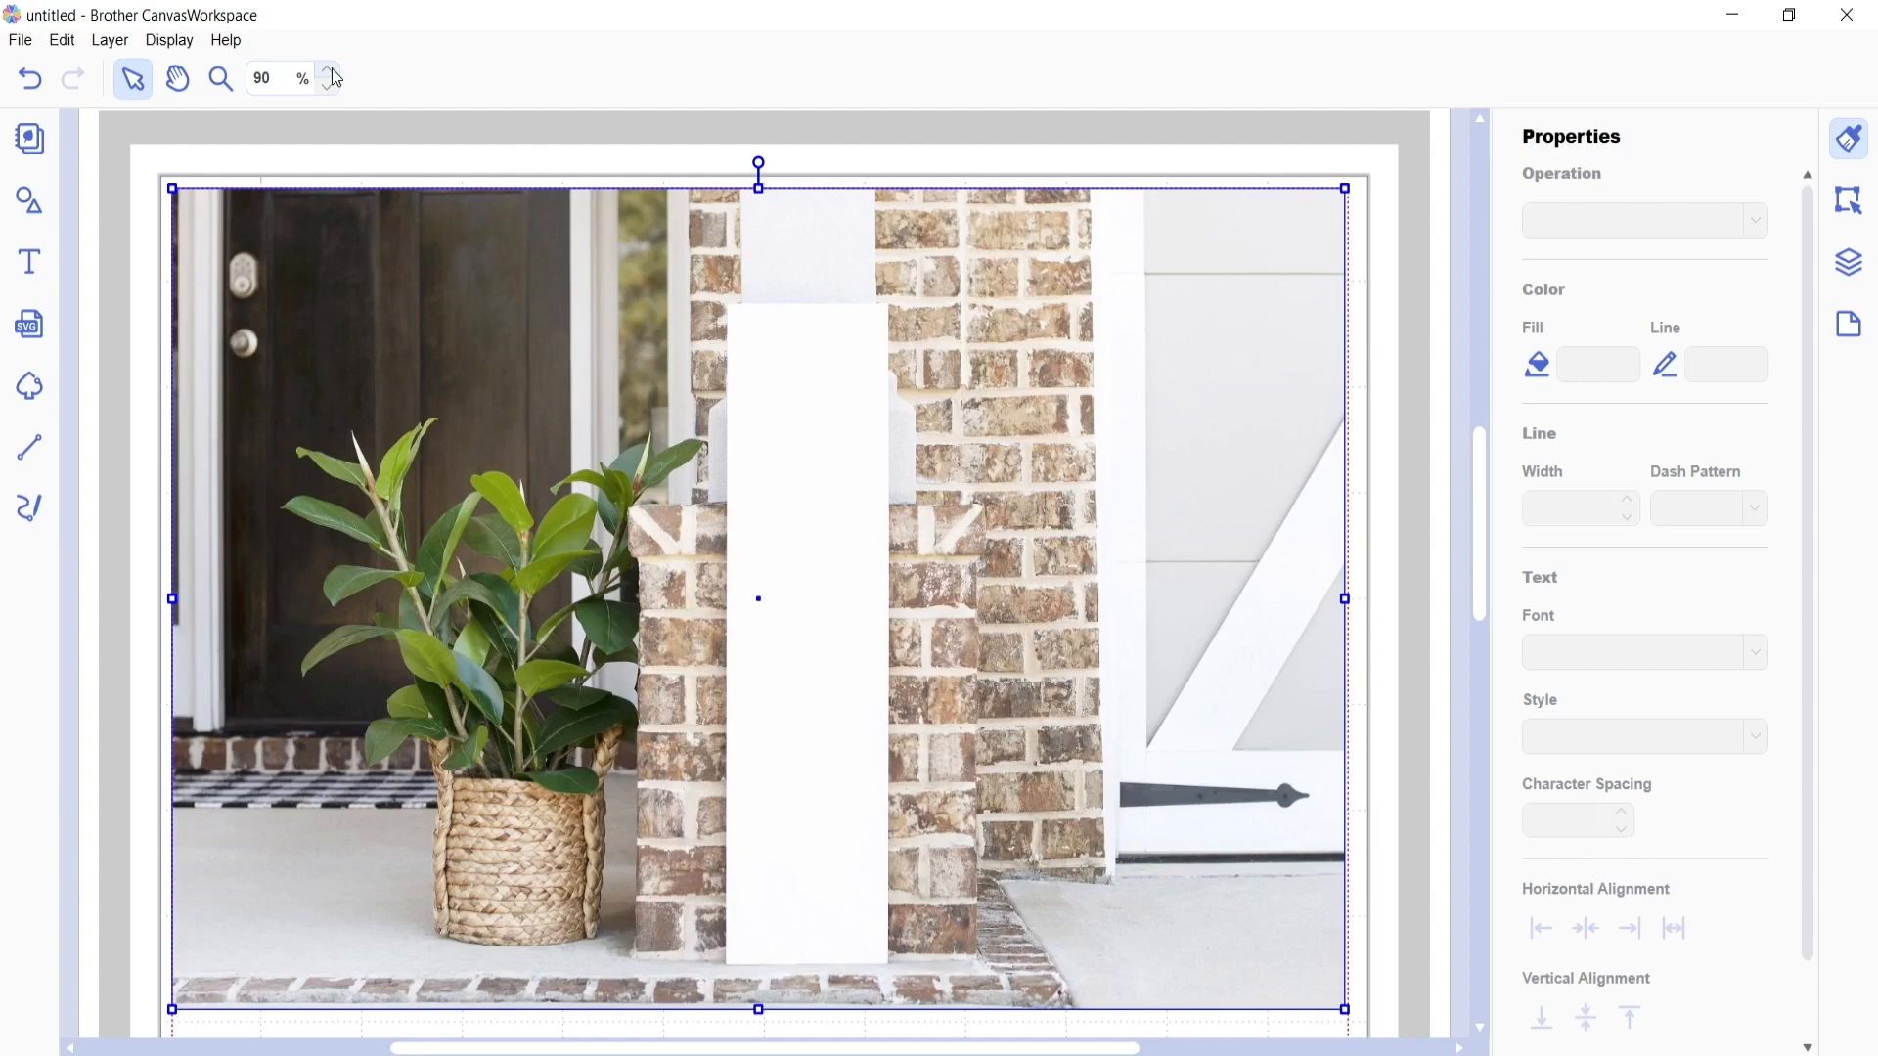
- Browse the Import dialog to the SoFontsy Welcome To Our Home heart wreath porch sign folder
click(41, 331)
click(124, 95)
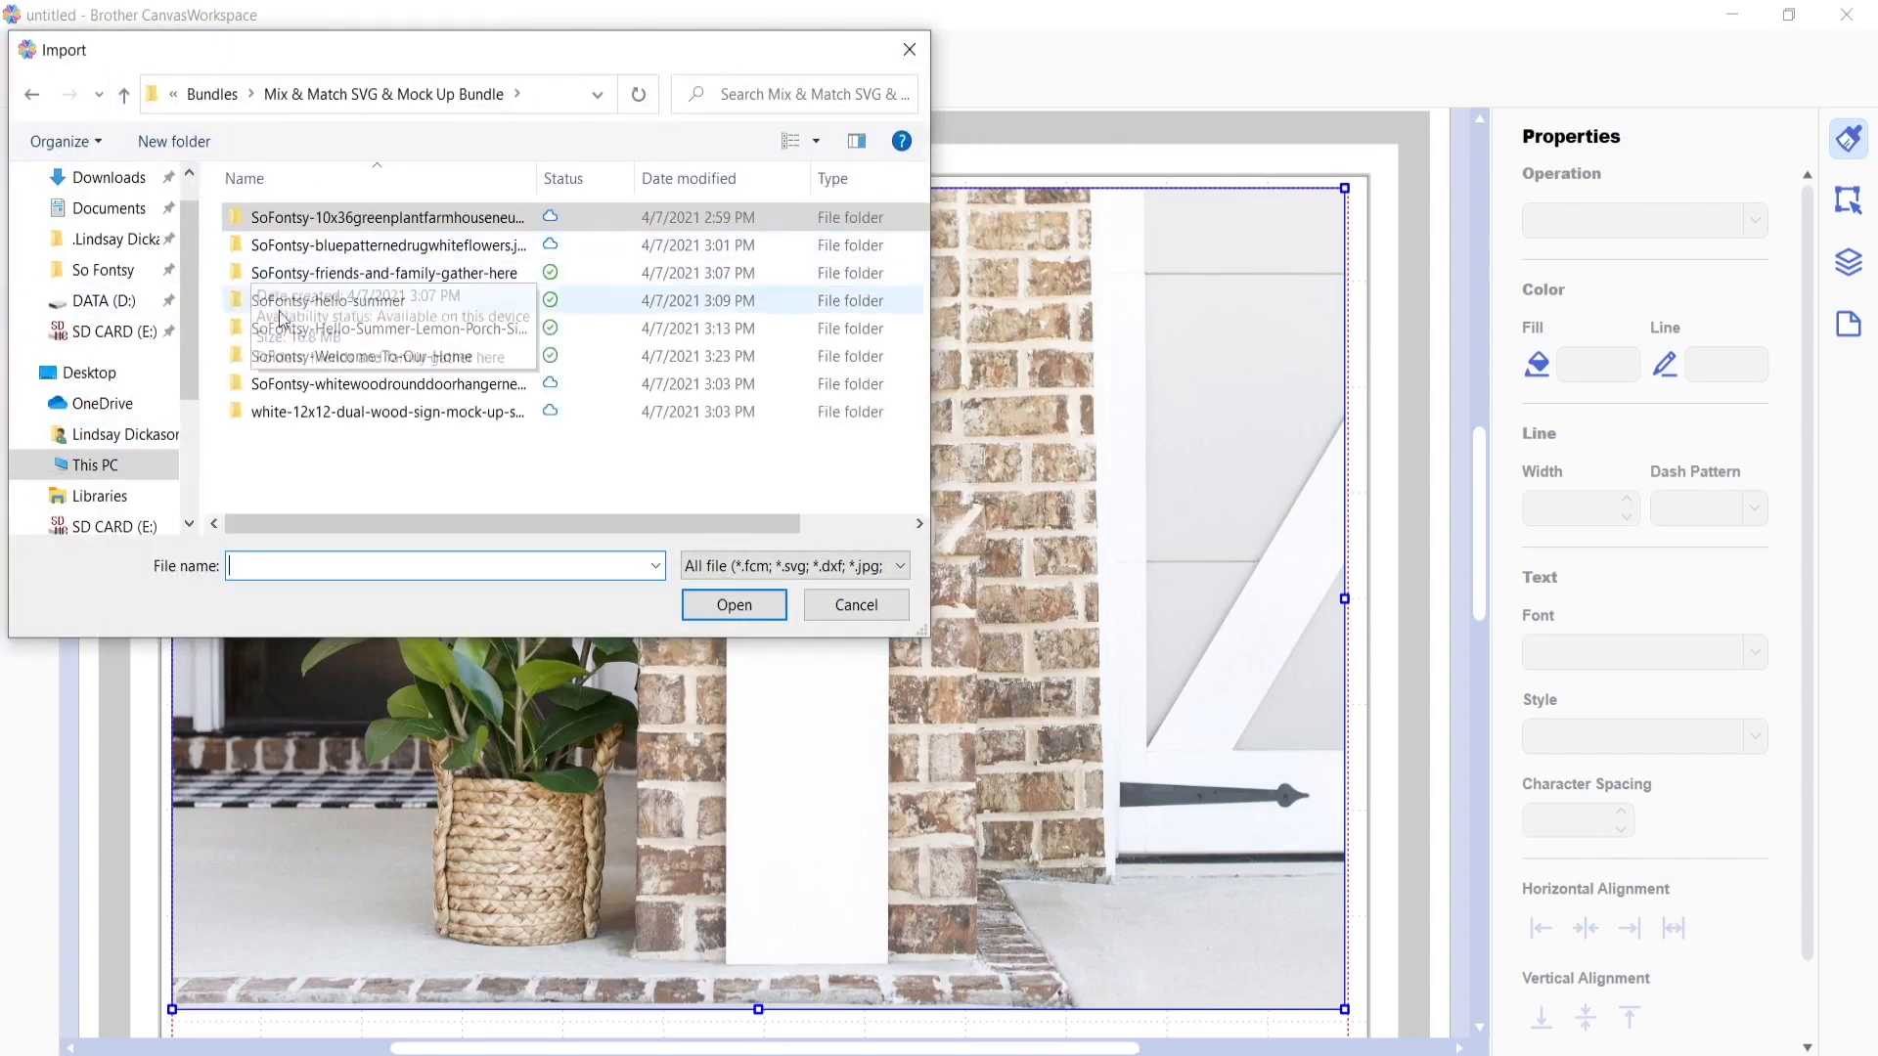
double_click(323, 356)
double_click(386, 219)
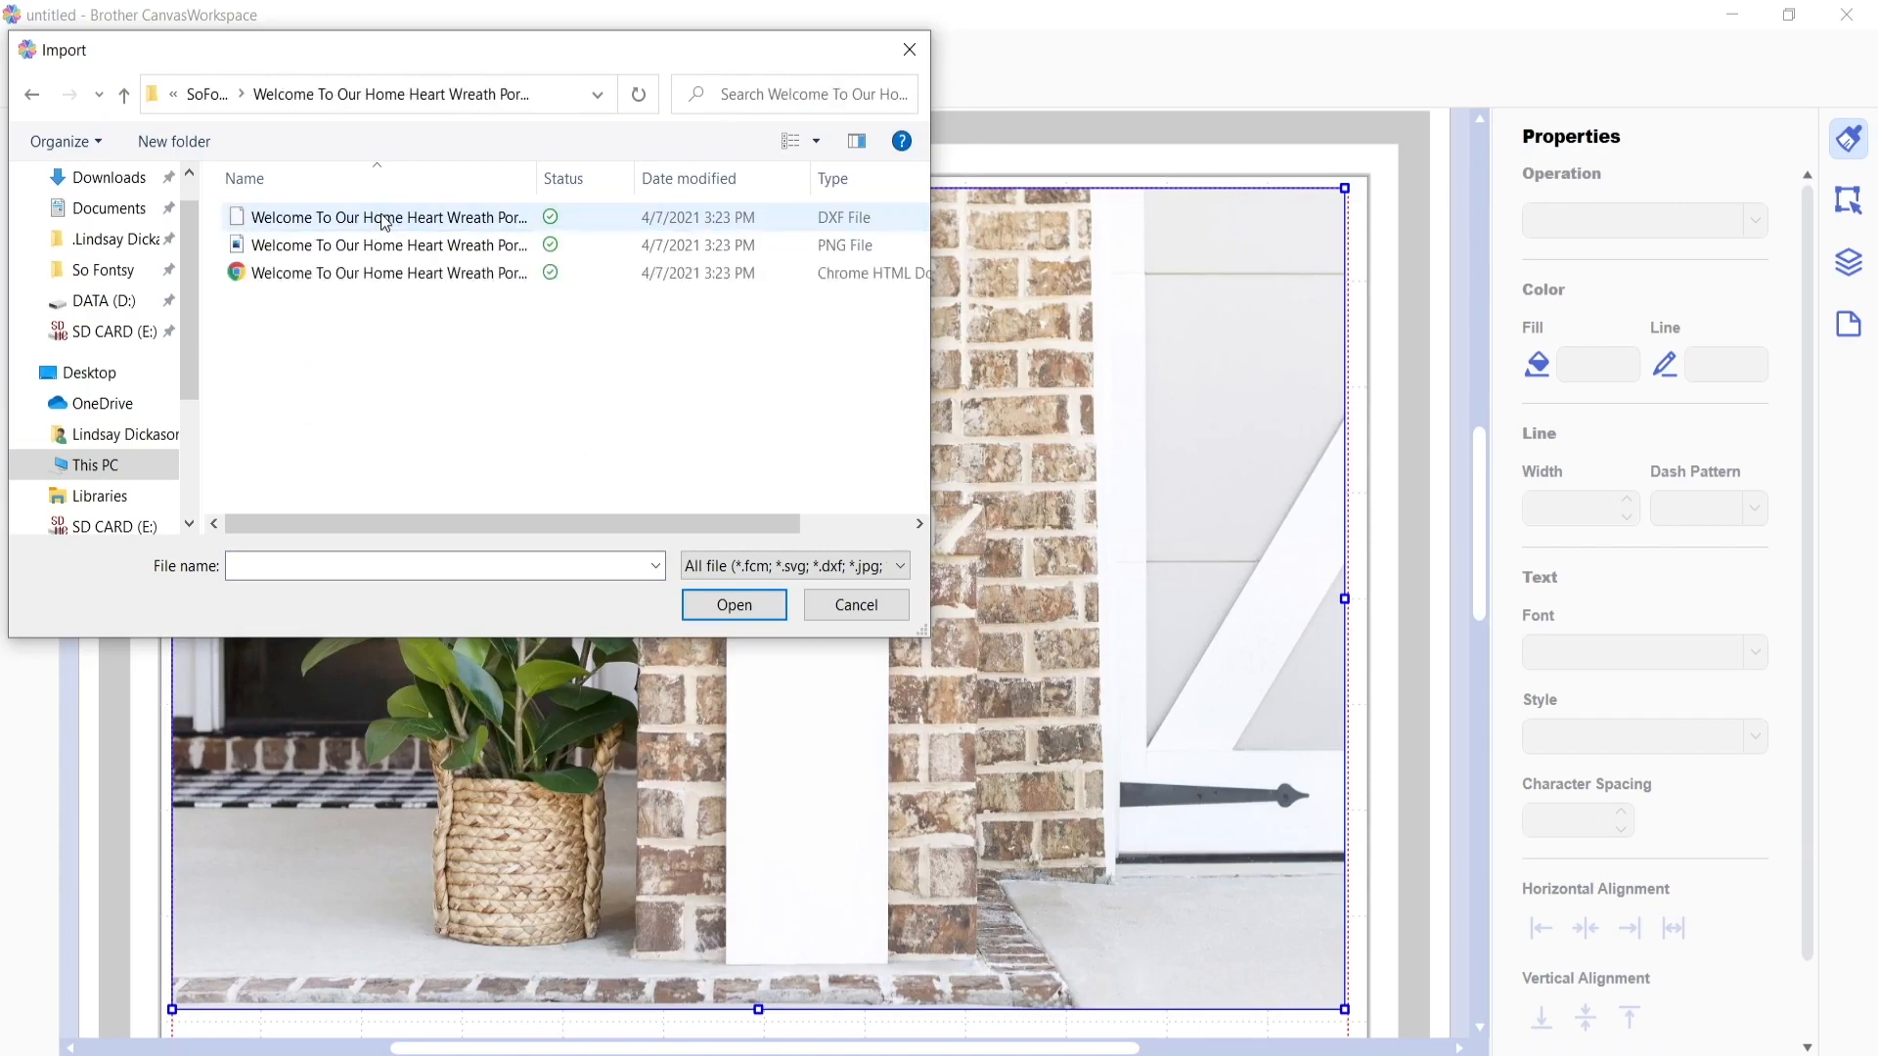
- Import 'Welcome To Our Home Heart Wreath Porch Sign.svg' onto the mat and zoom out
click(410, 282)
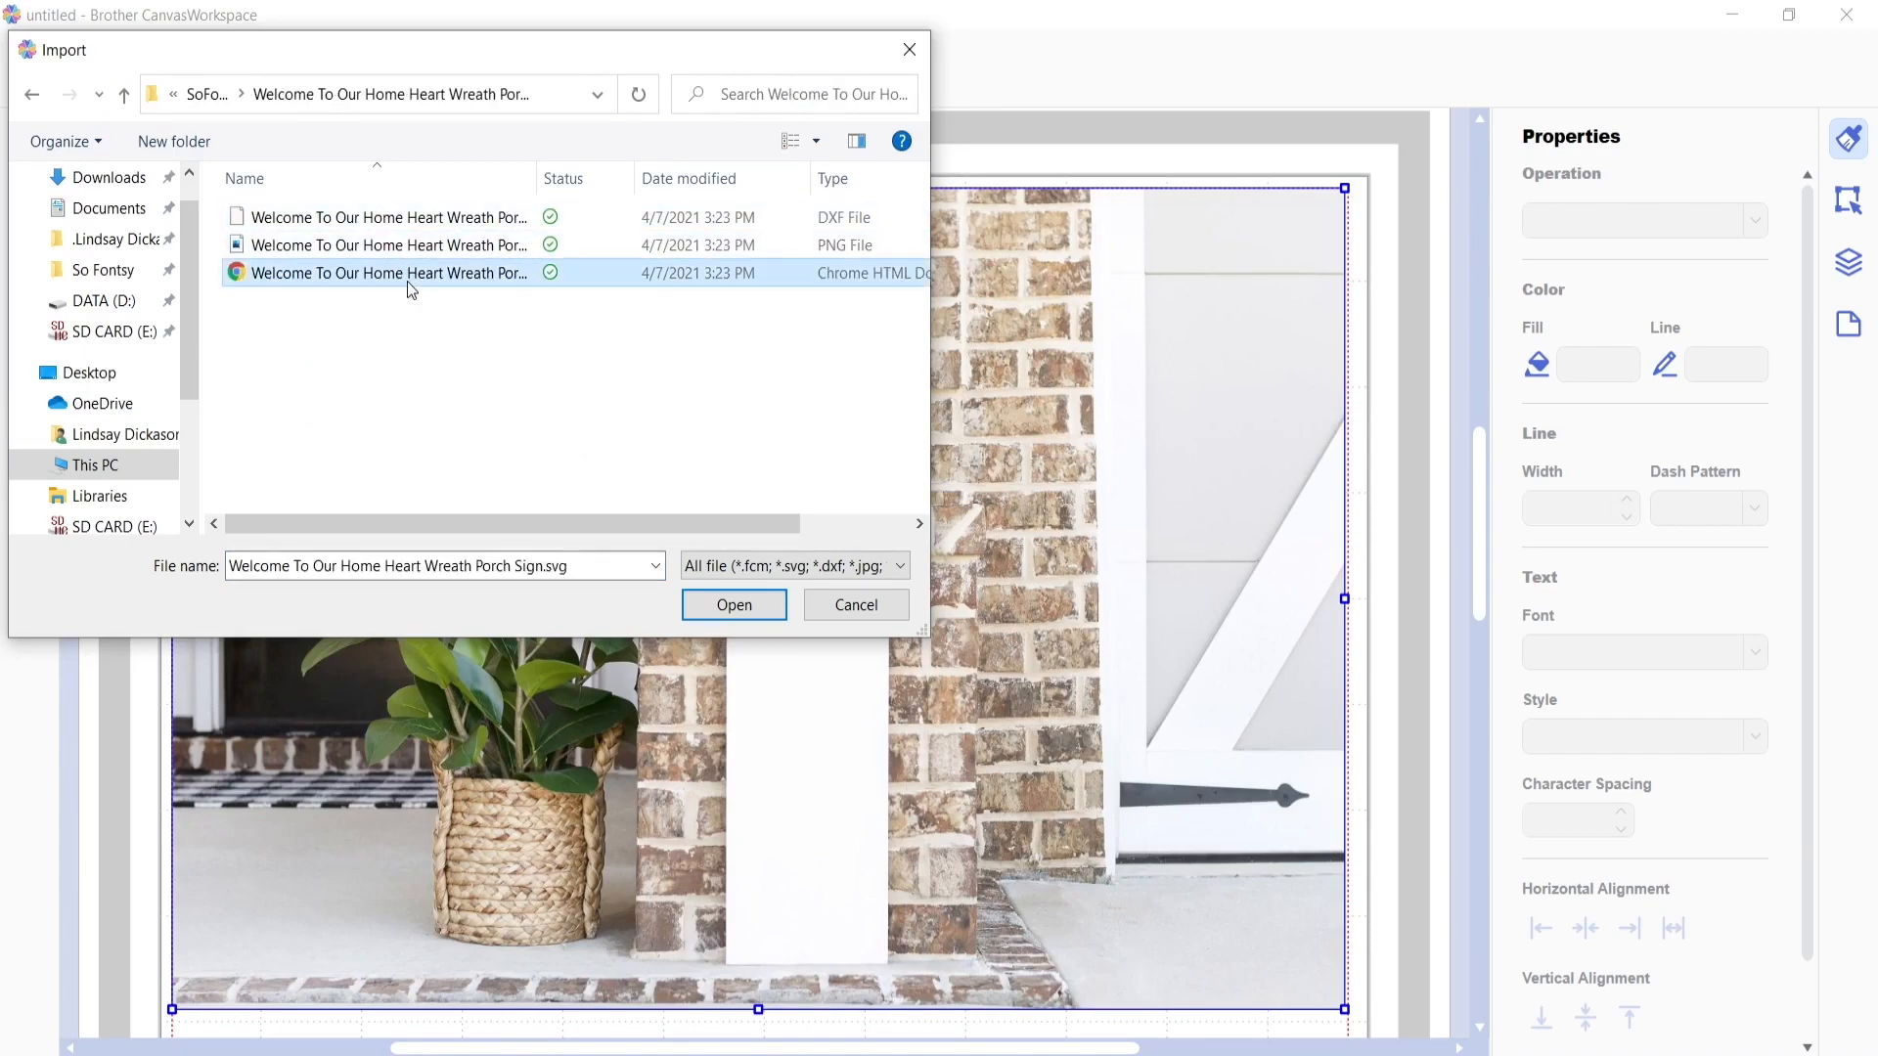
click(733, 604)
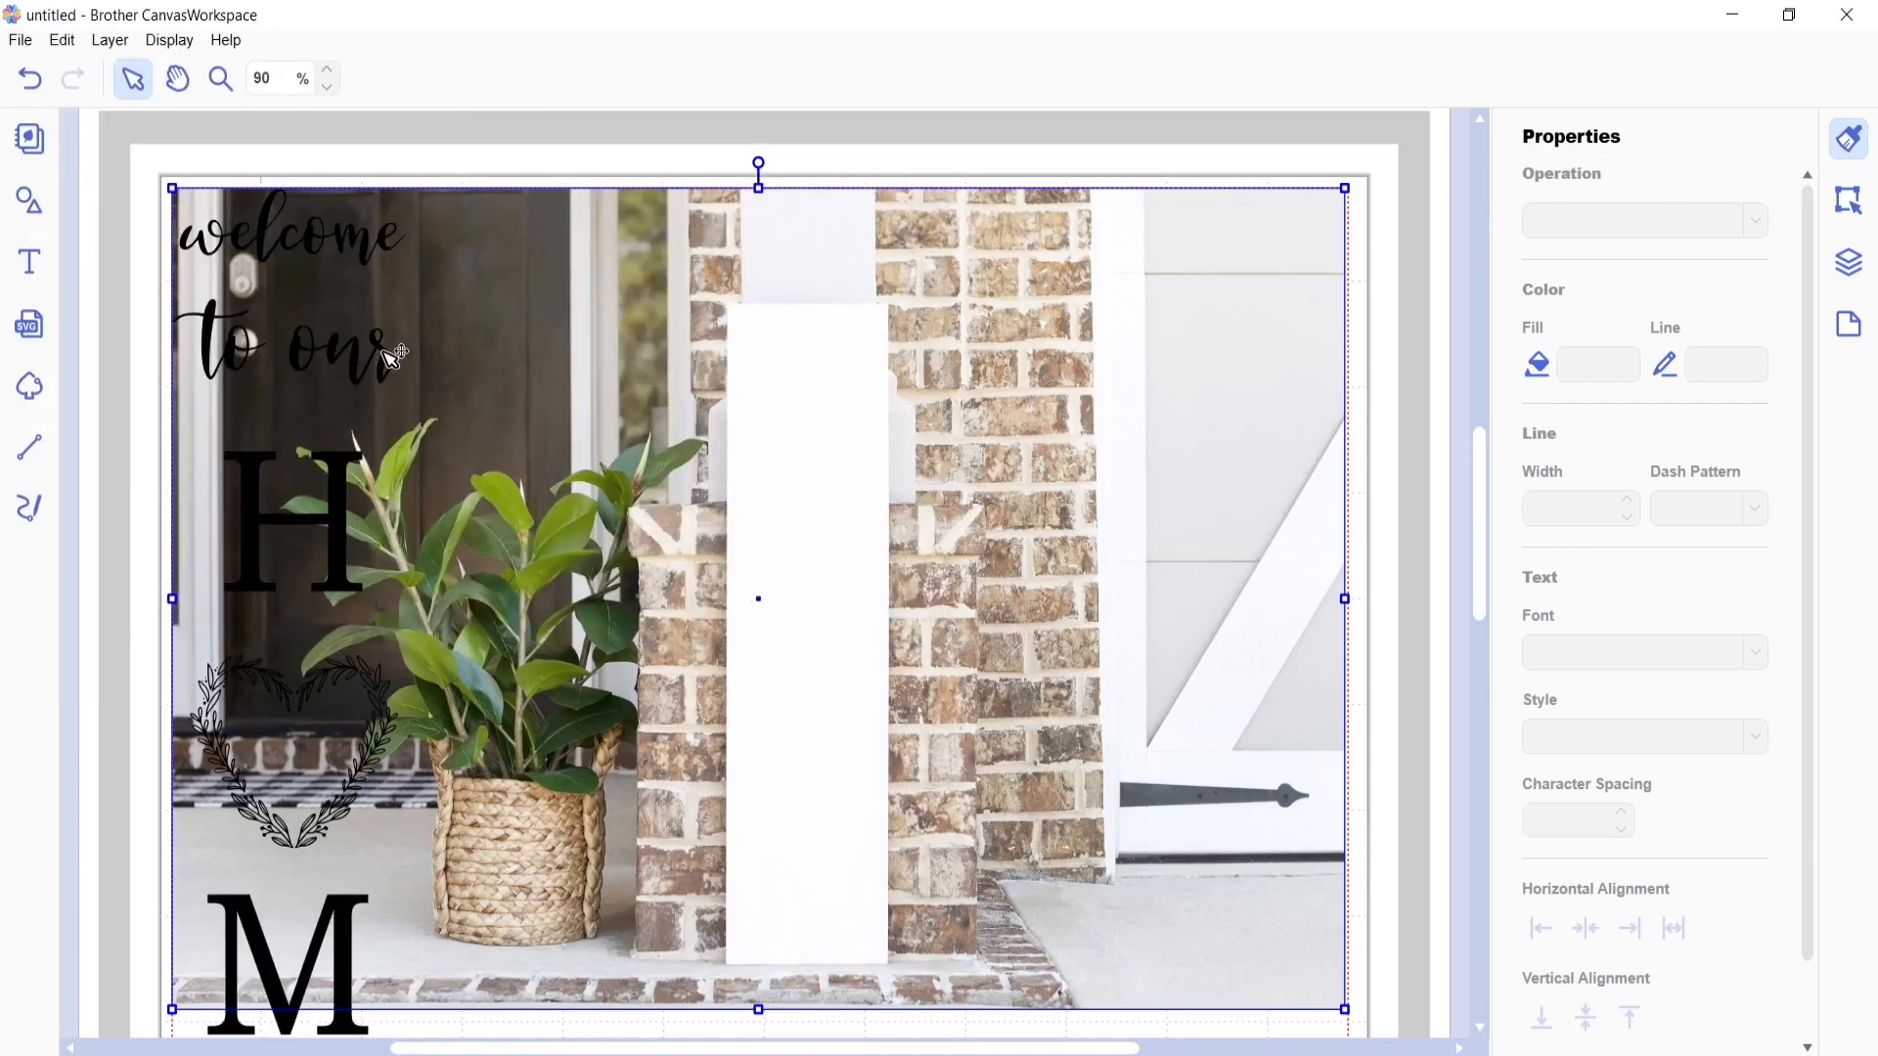
scroll(386, 342, down, 3)
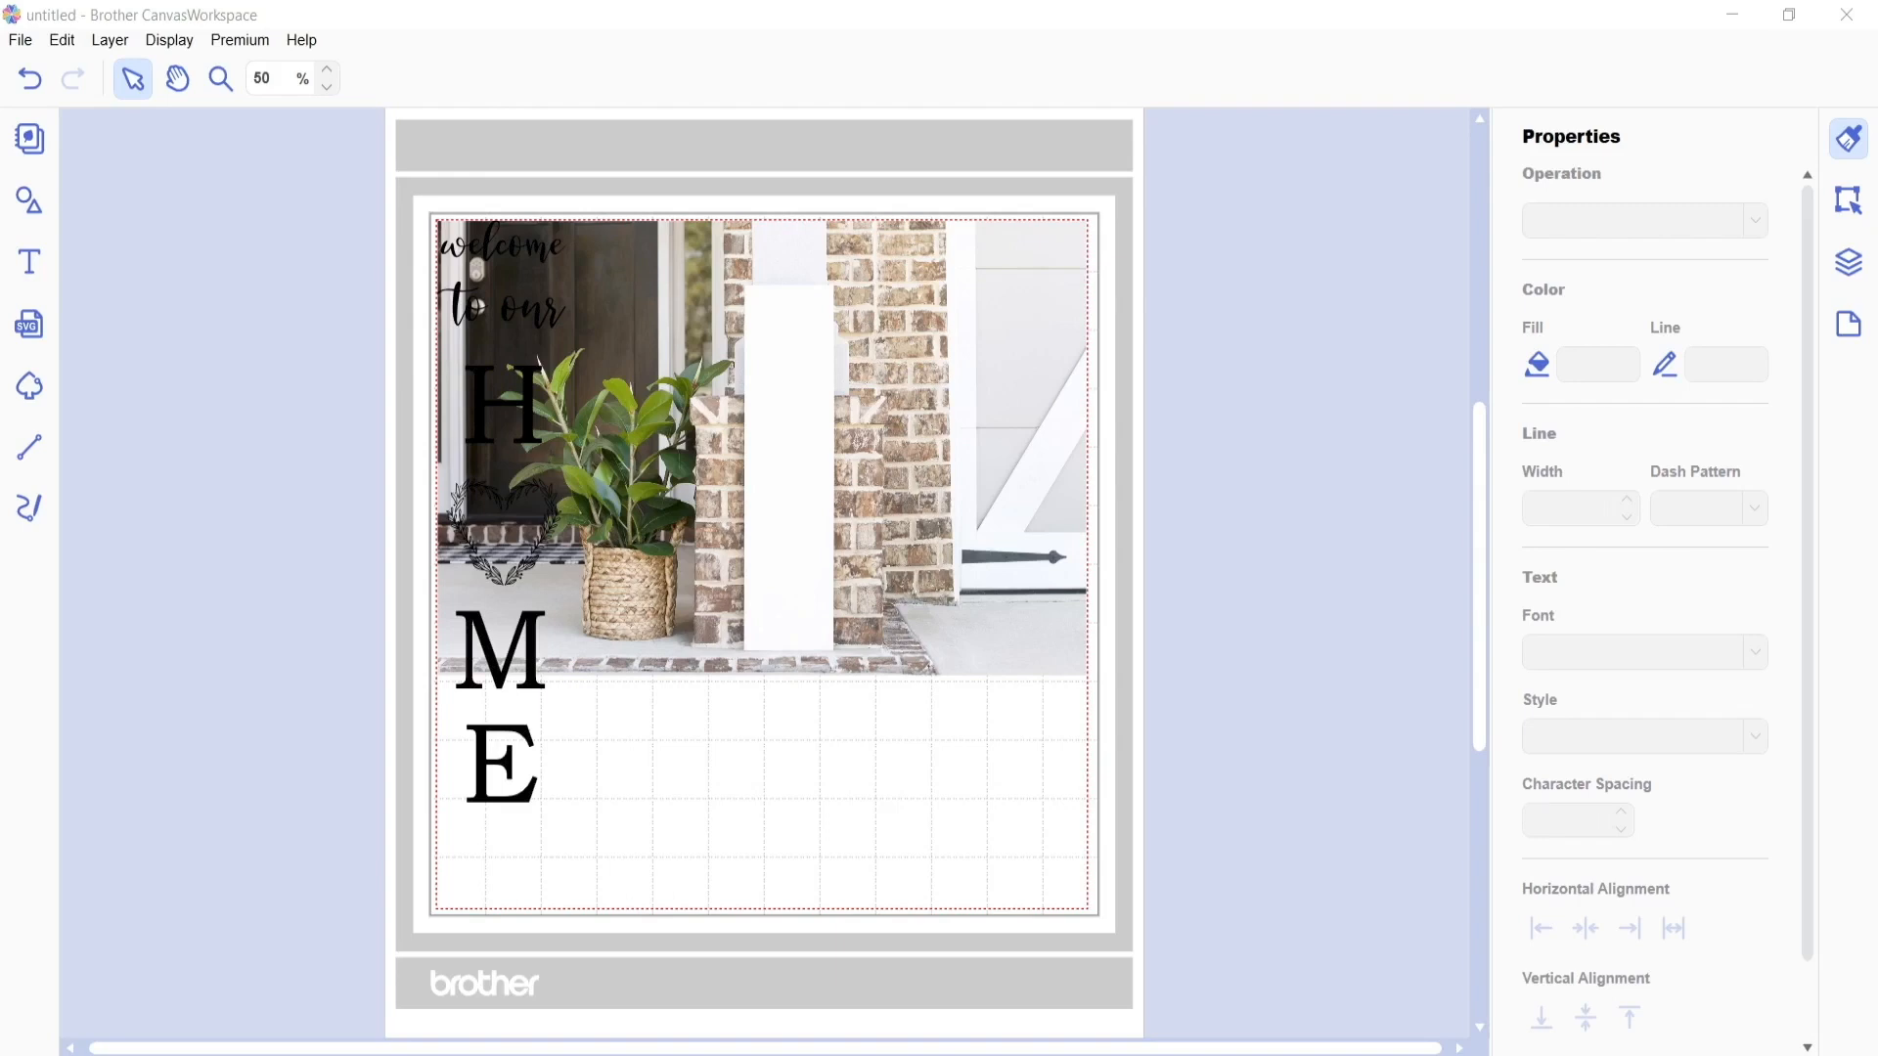
- Lock the porch photo's IMAGE layer, verify it can't be selected, then marquee-select the lettering and wreath
click(1849, 272)
drag(1808, 266, 1810, 825)
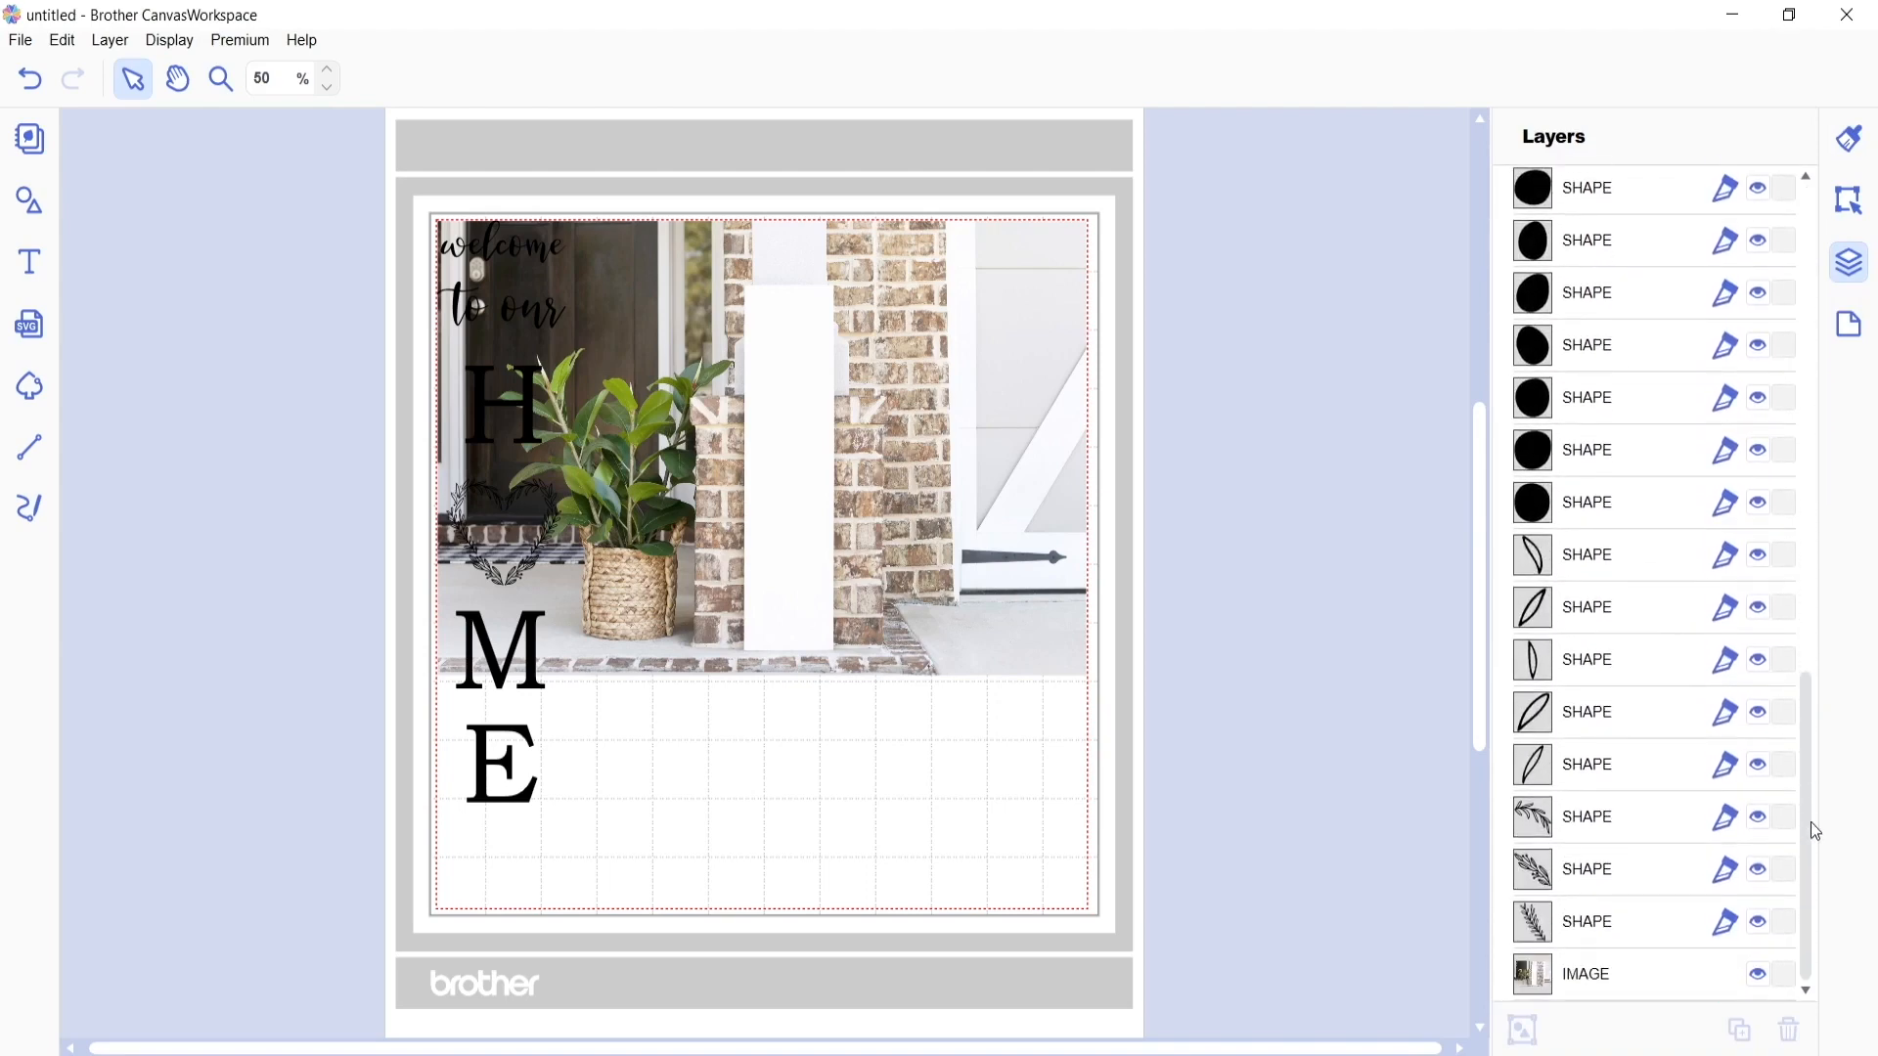
click(1785, 976)
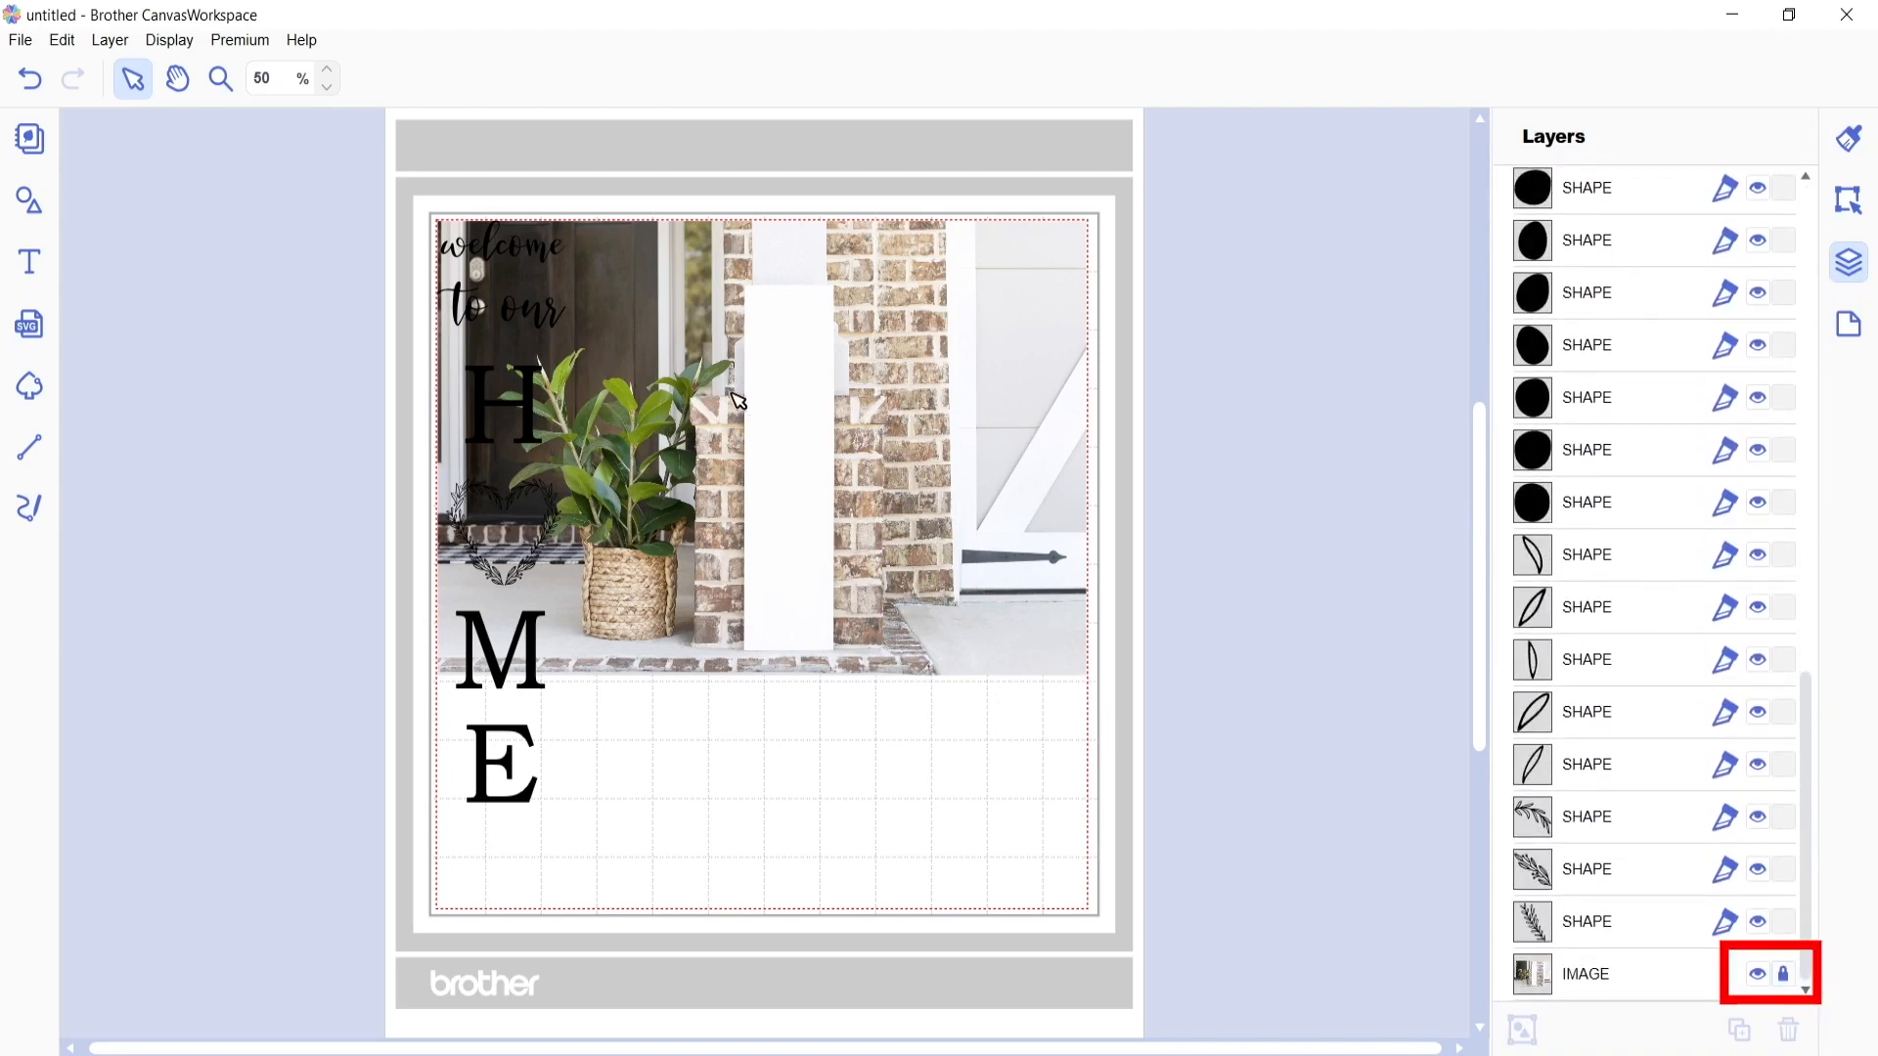
drag(751, 391, 925, 472)
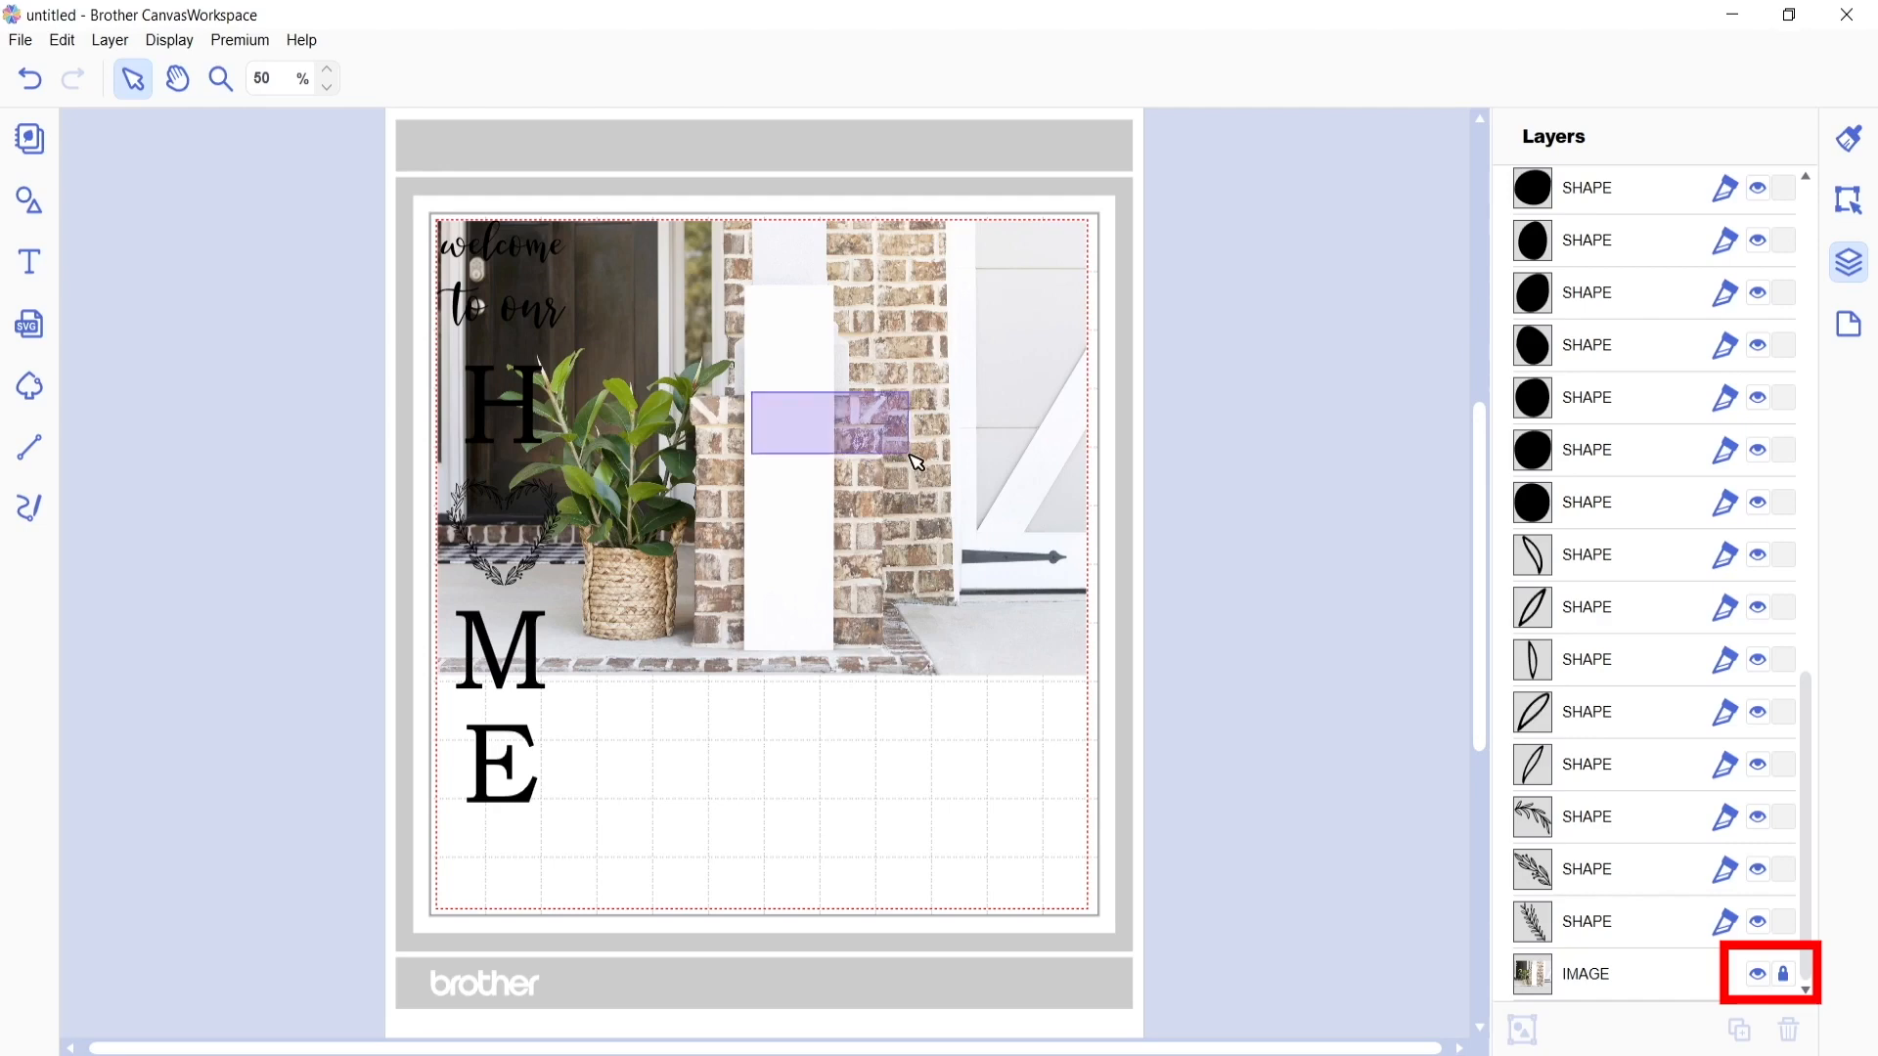
drag(806, 362, 937, 412)
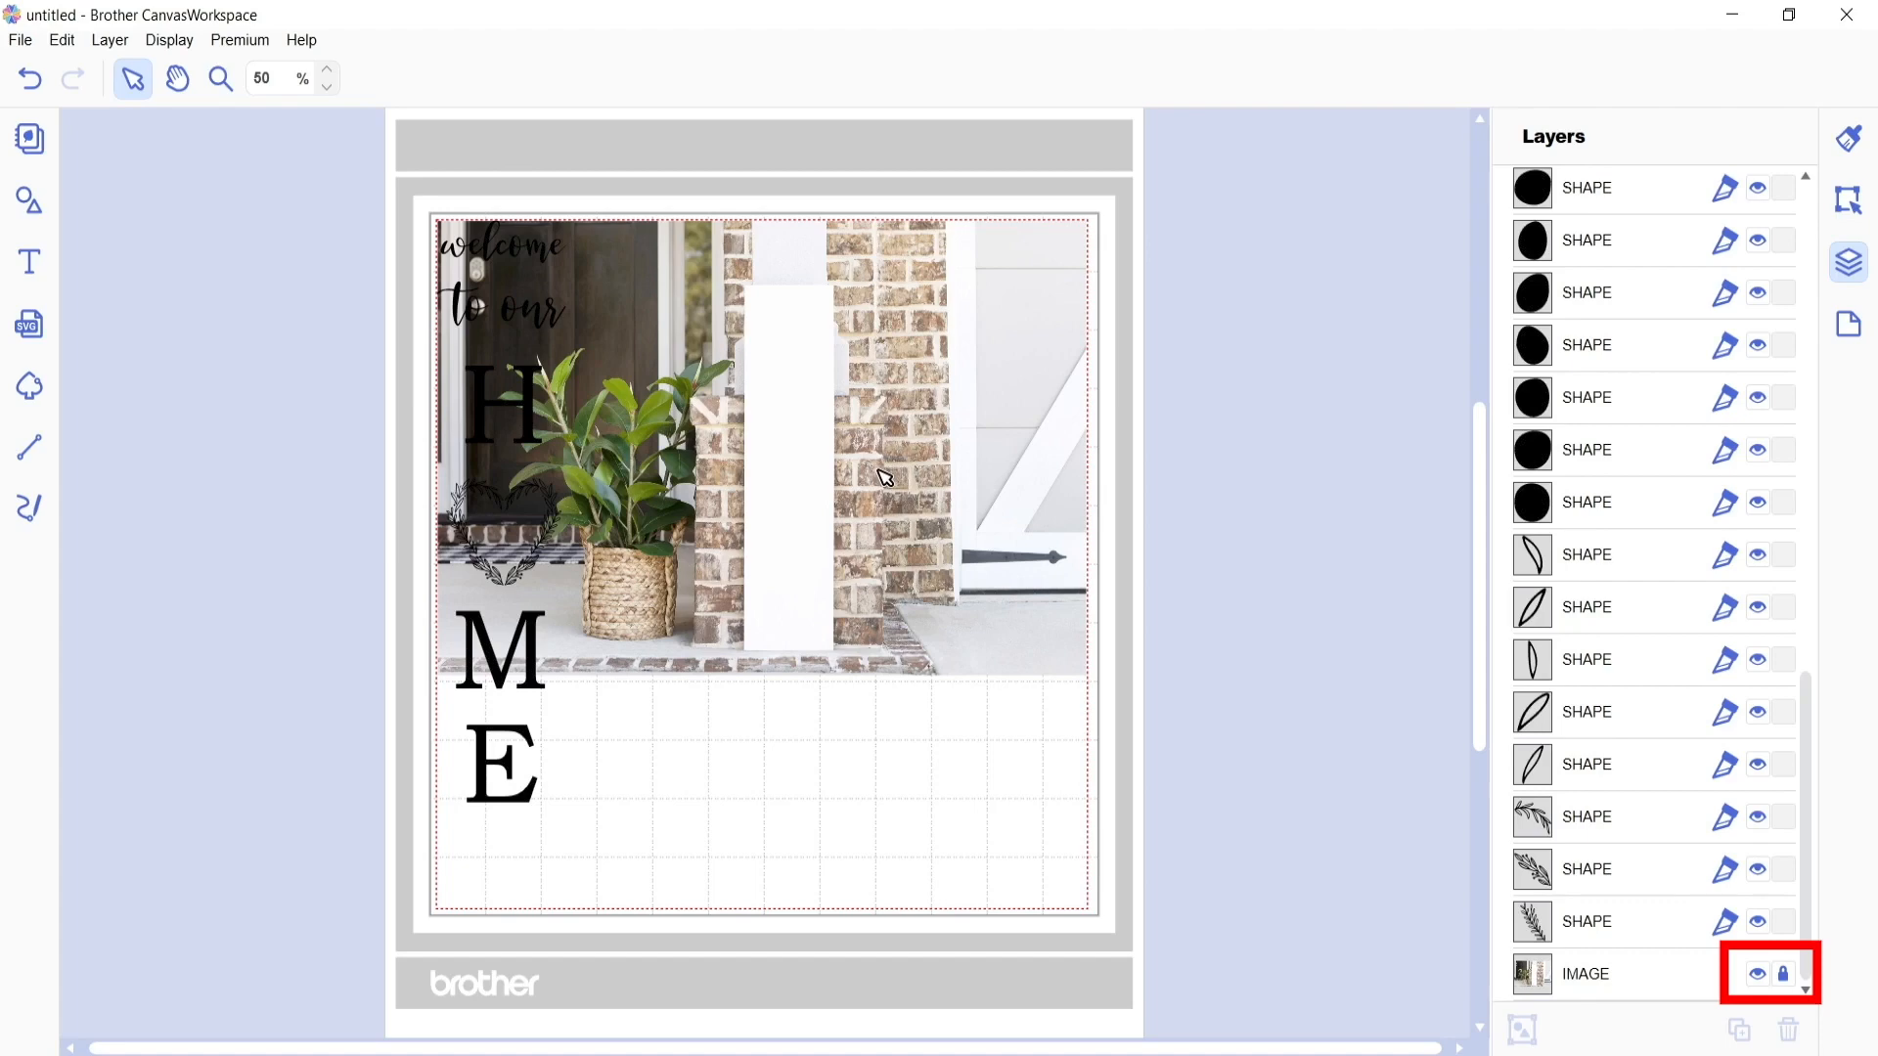
drag(395, 193, 698, 849)
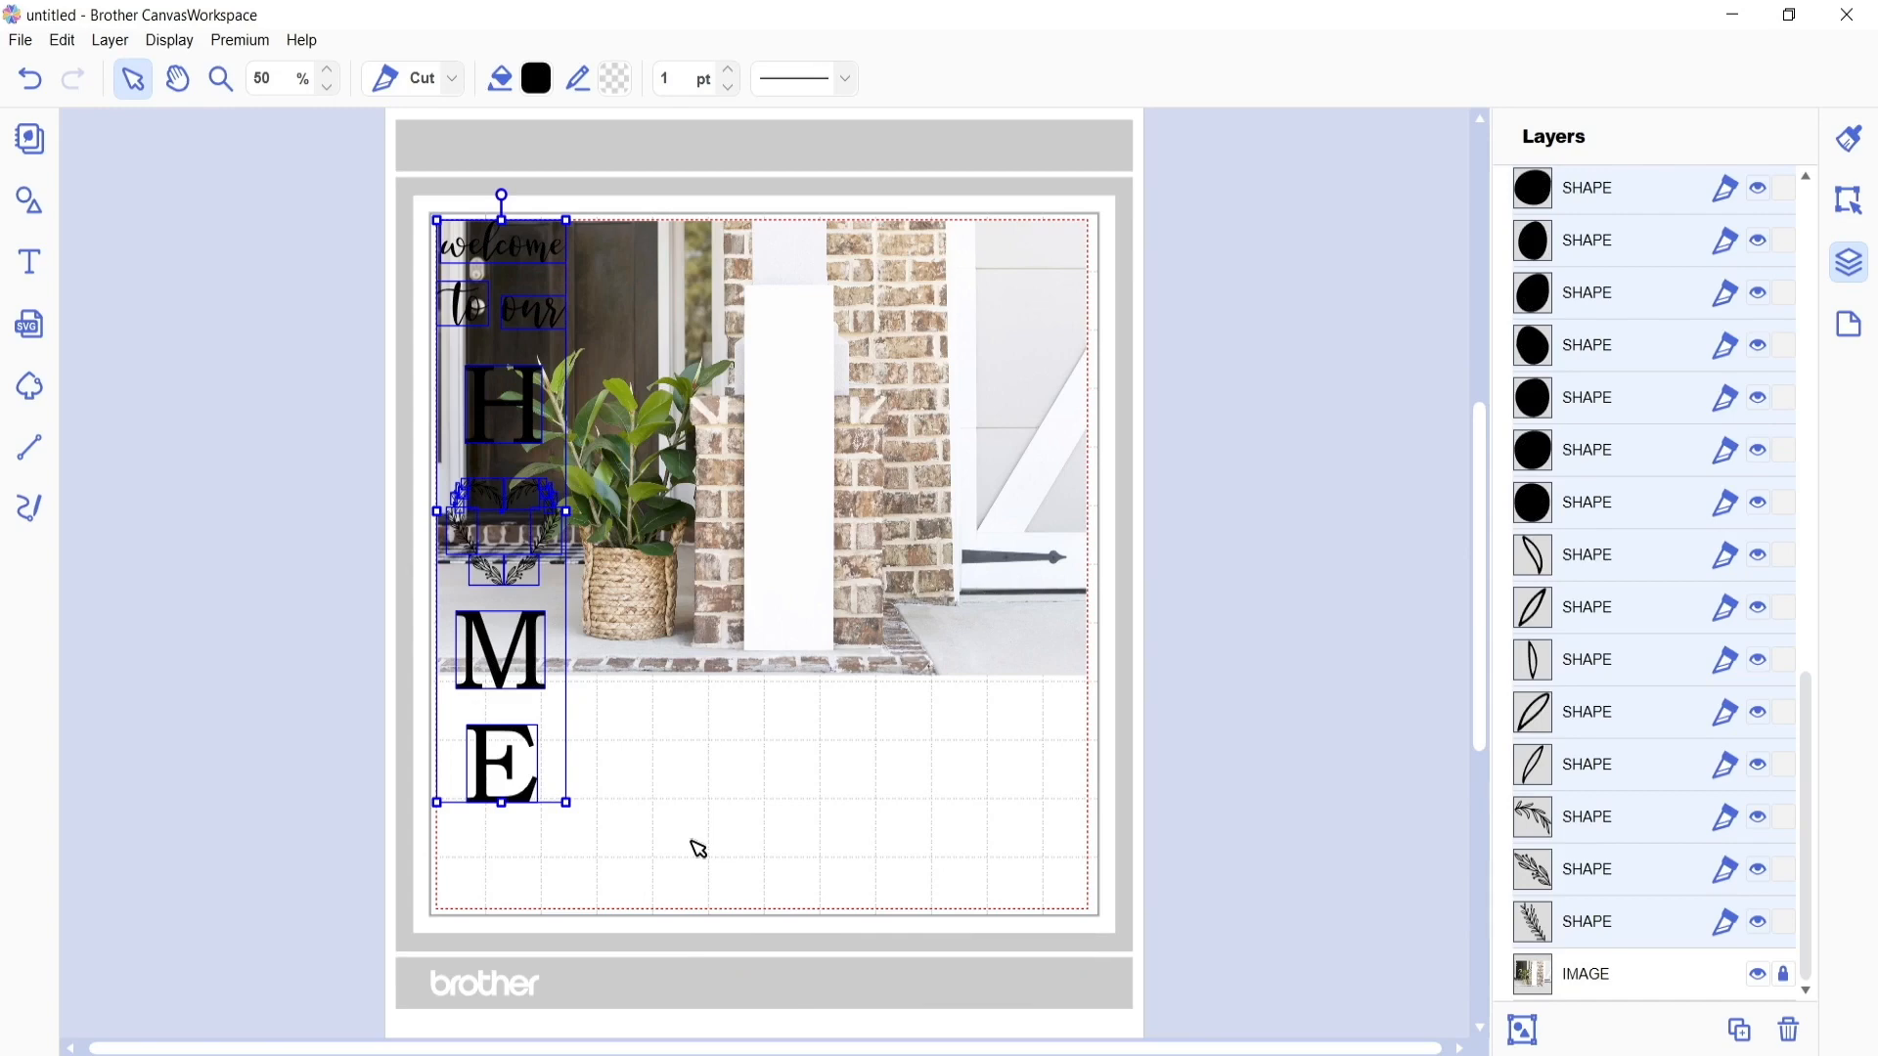
- Group the welcome HOME pieces, then move and scale the group onto the white board
right_click(1656, 719)
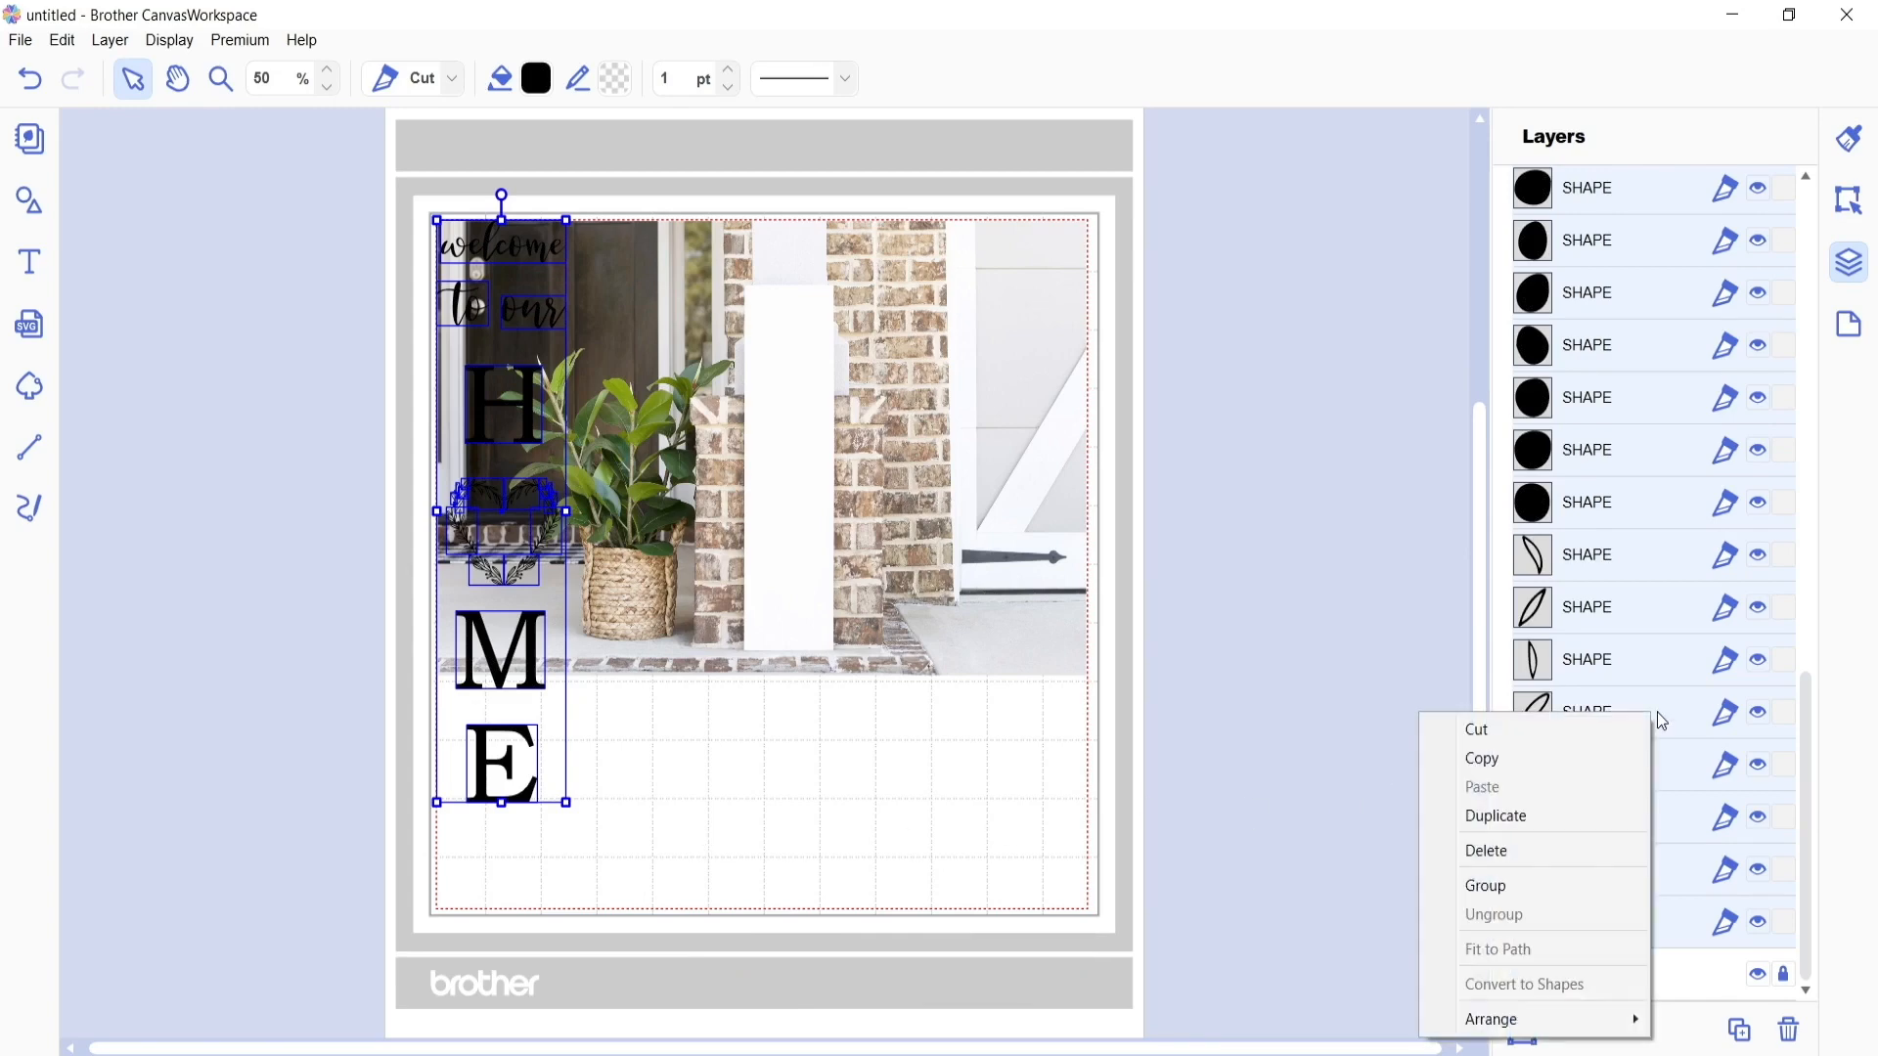
click(1595, 887)
drag(510, 521, 825, 525)
drag(889, 220, 835, 340)
drag(806, 623, 801, 478)
mouse_move(832, 666)
mouse_down()
mouse_move(828, 620)
mouse_move(824, 640)
mouse_up()
drag(785, 484, 790, 490)
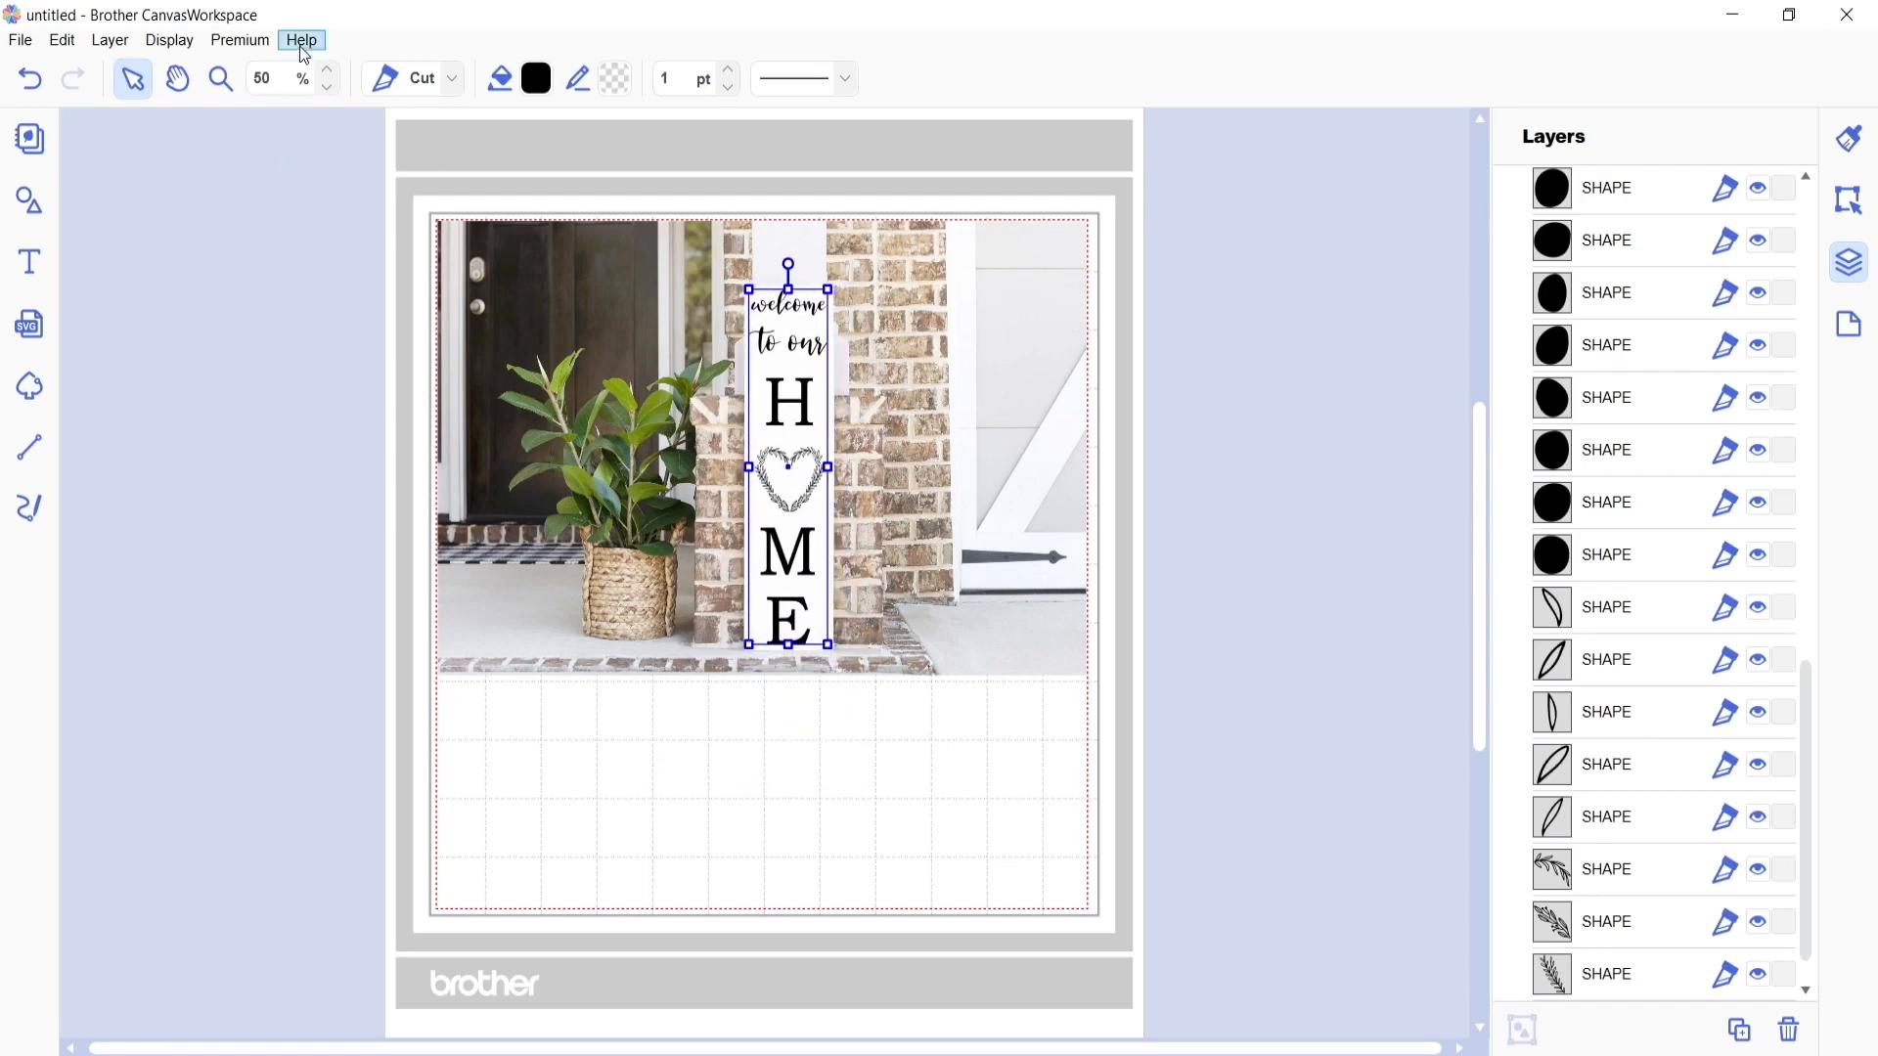
- Zoom to 90% and deselect to preview the porch-sign mockup, undoing the last change
click(327, 67)
click(327, 67)
click(328, 66)
click(328, 66)
scroll(1178, 544, up, 3)
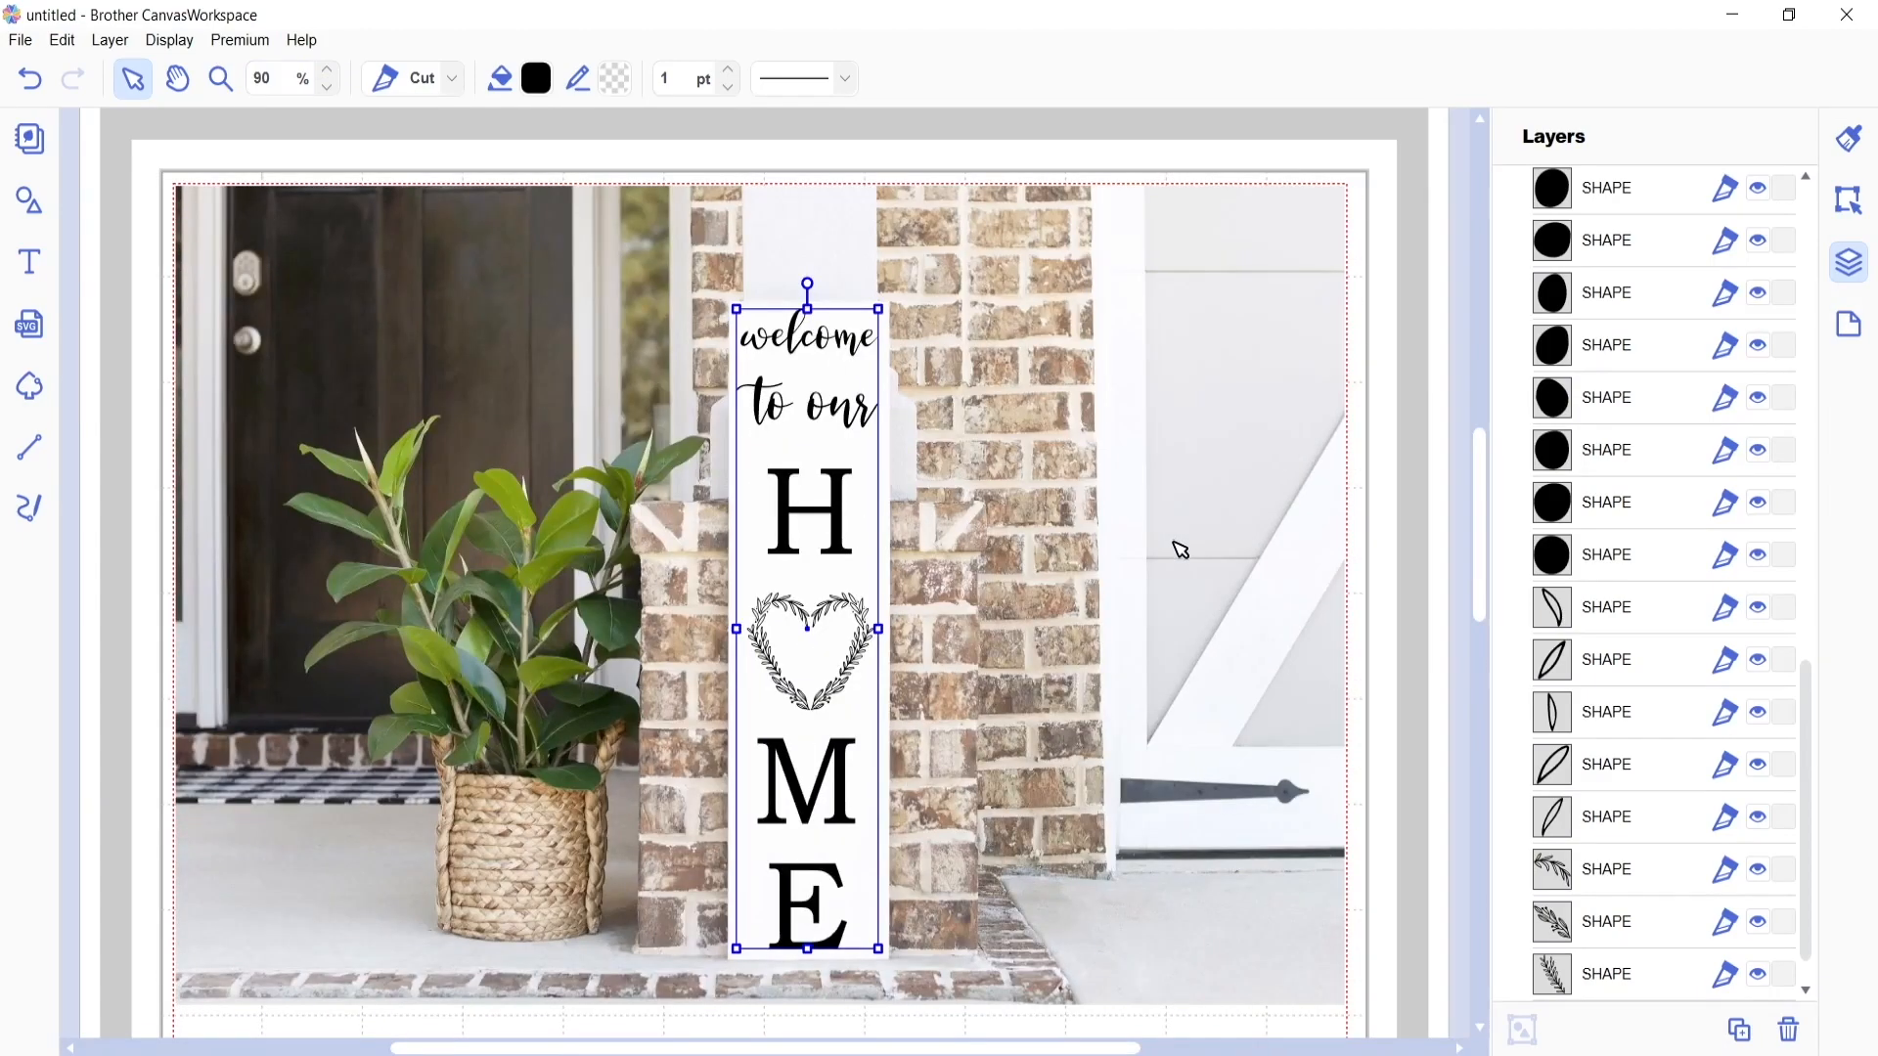
click(1422, 646)
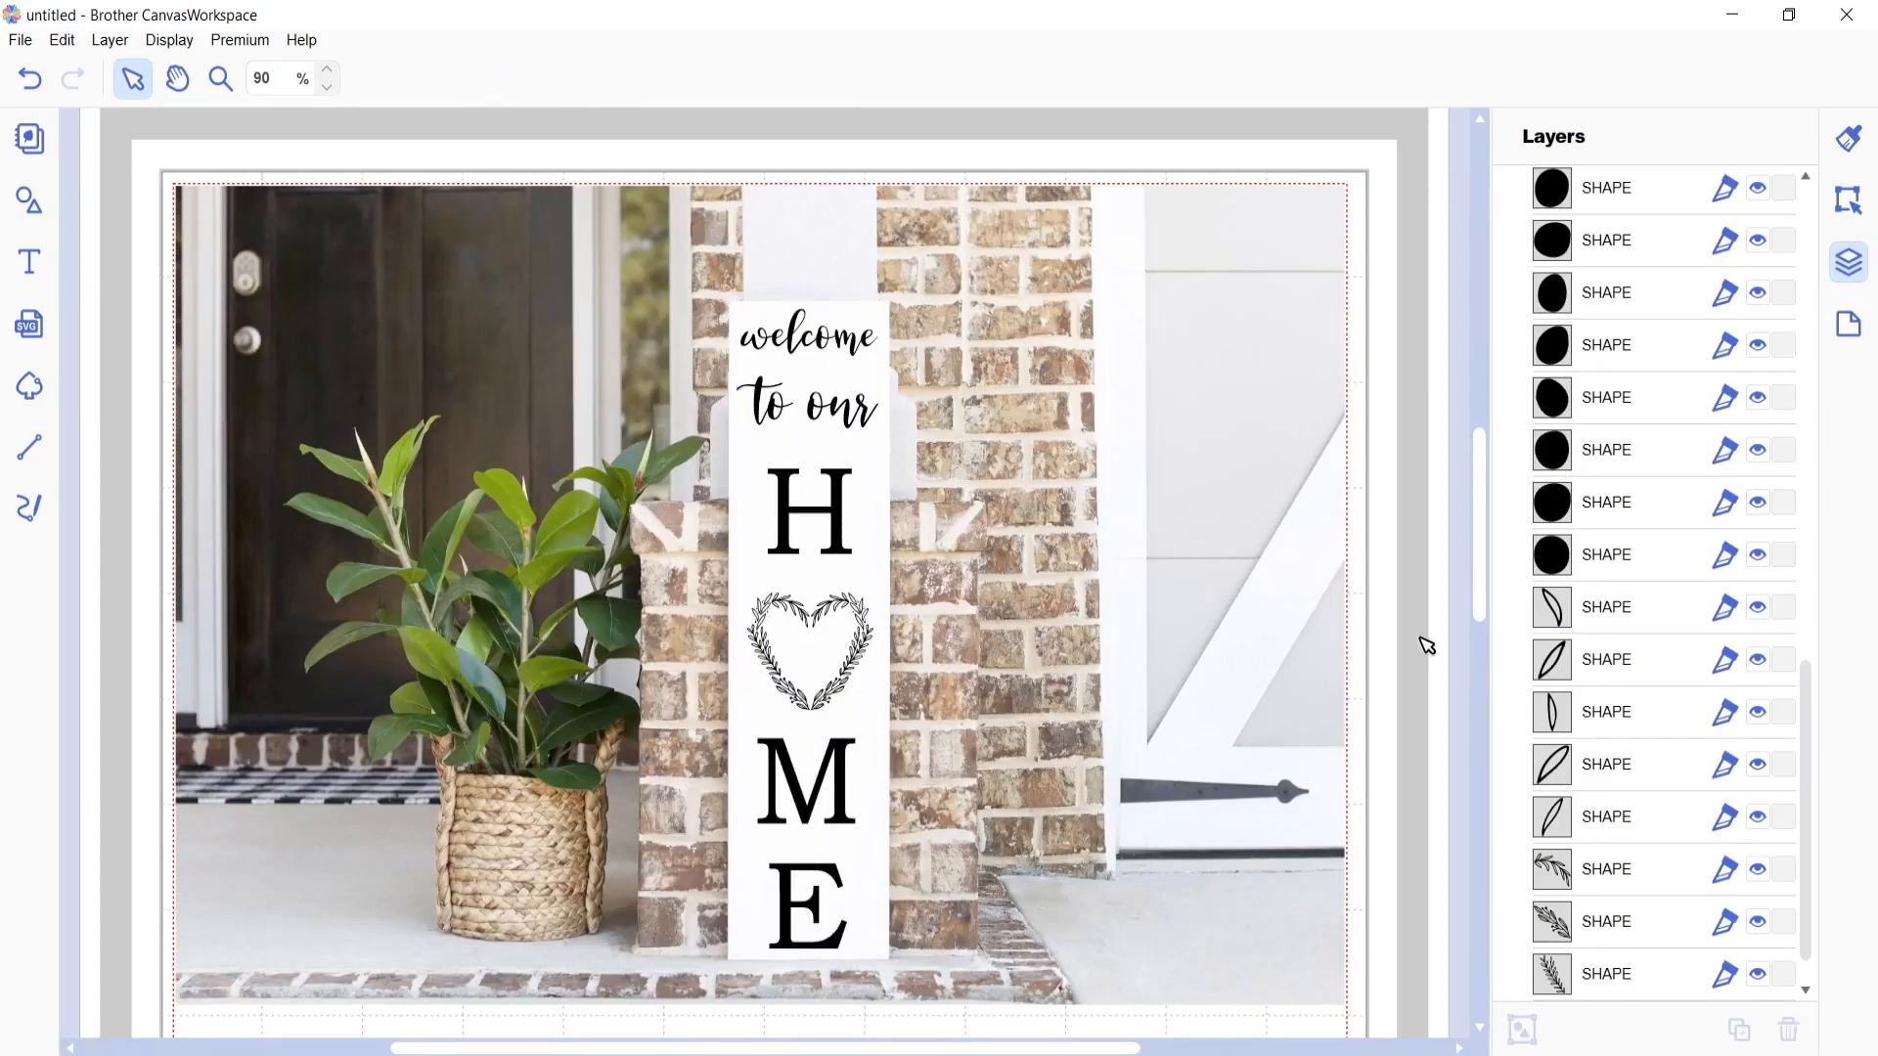
key(ctrl+z)
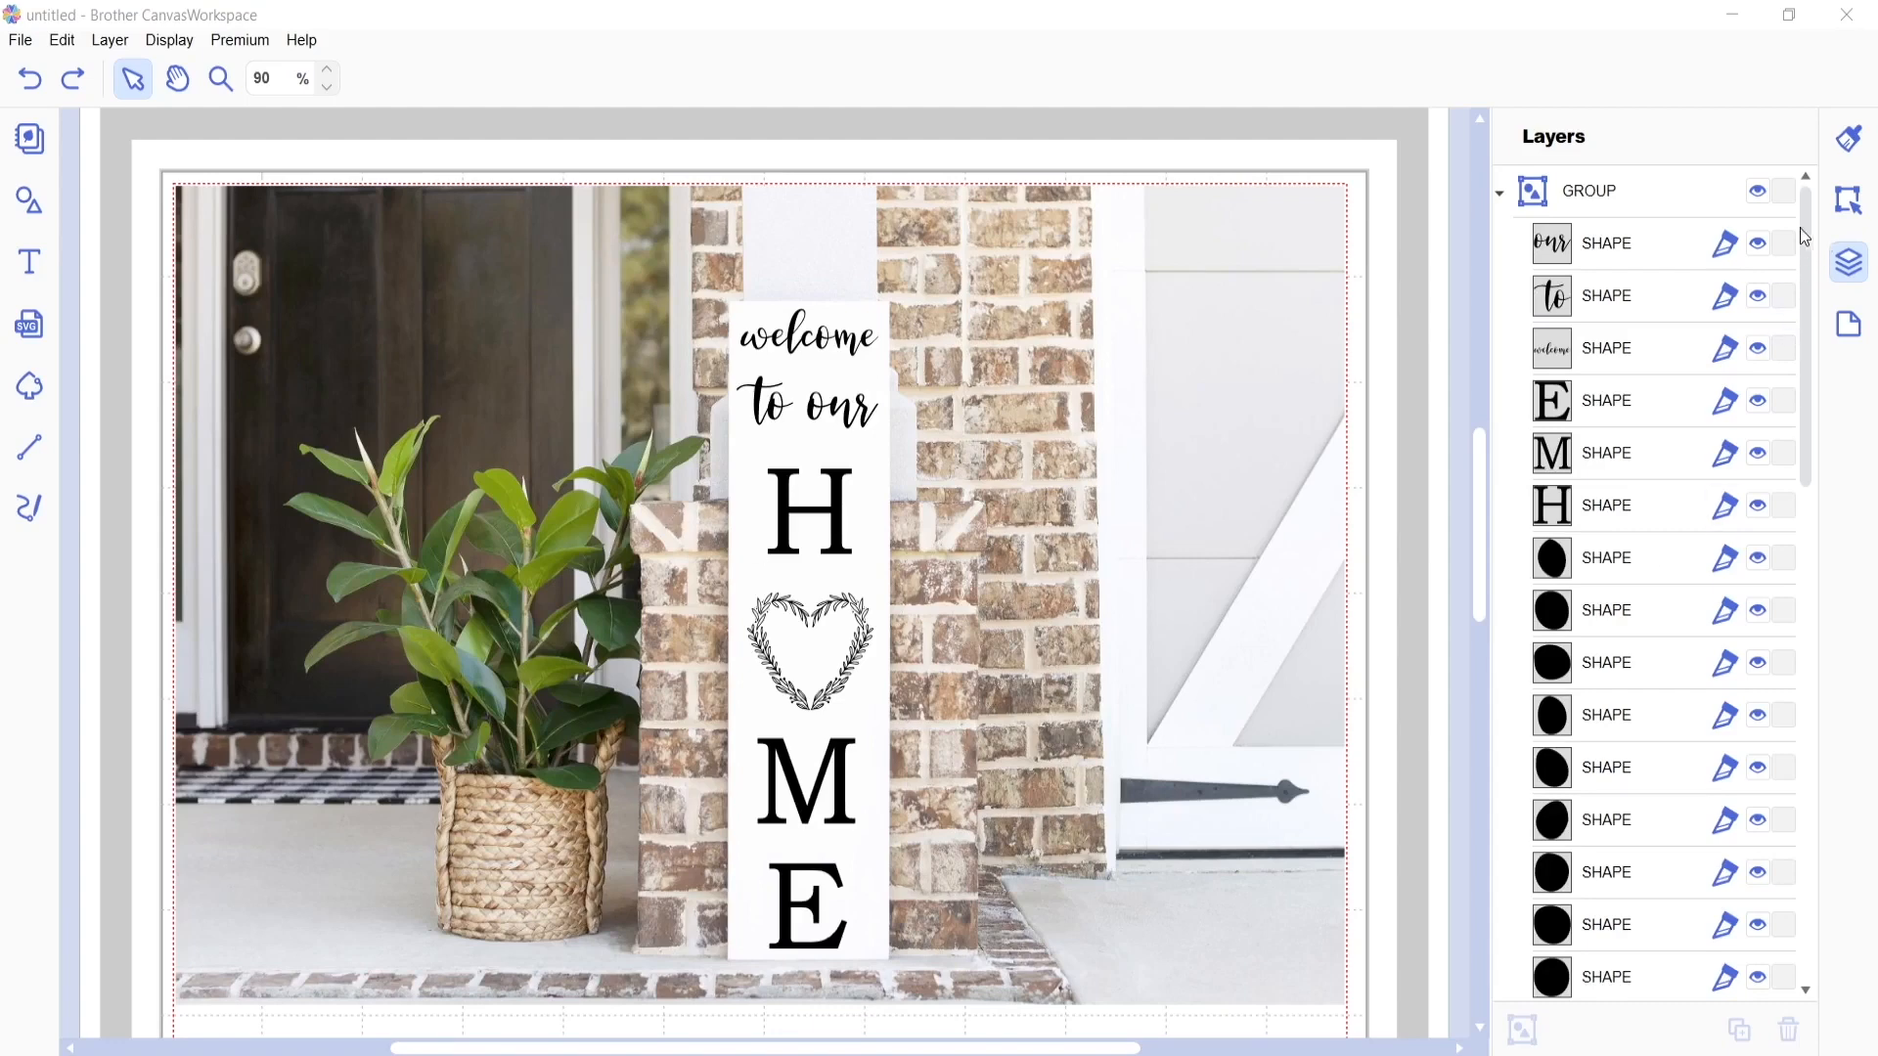
drag(1800, 227, 1811, 816)
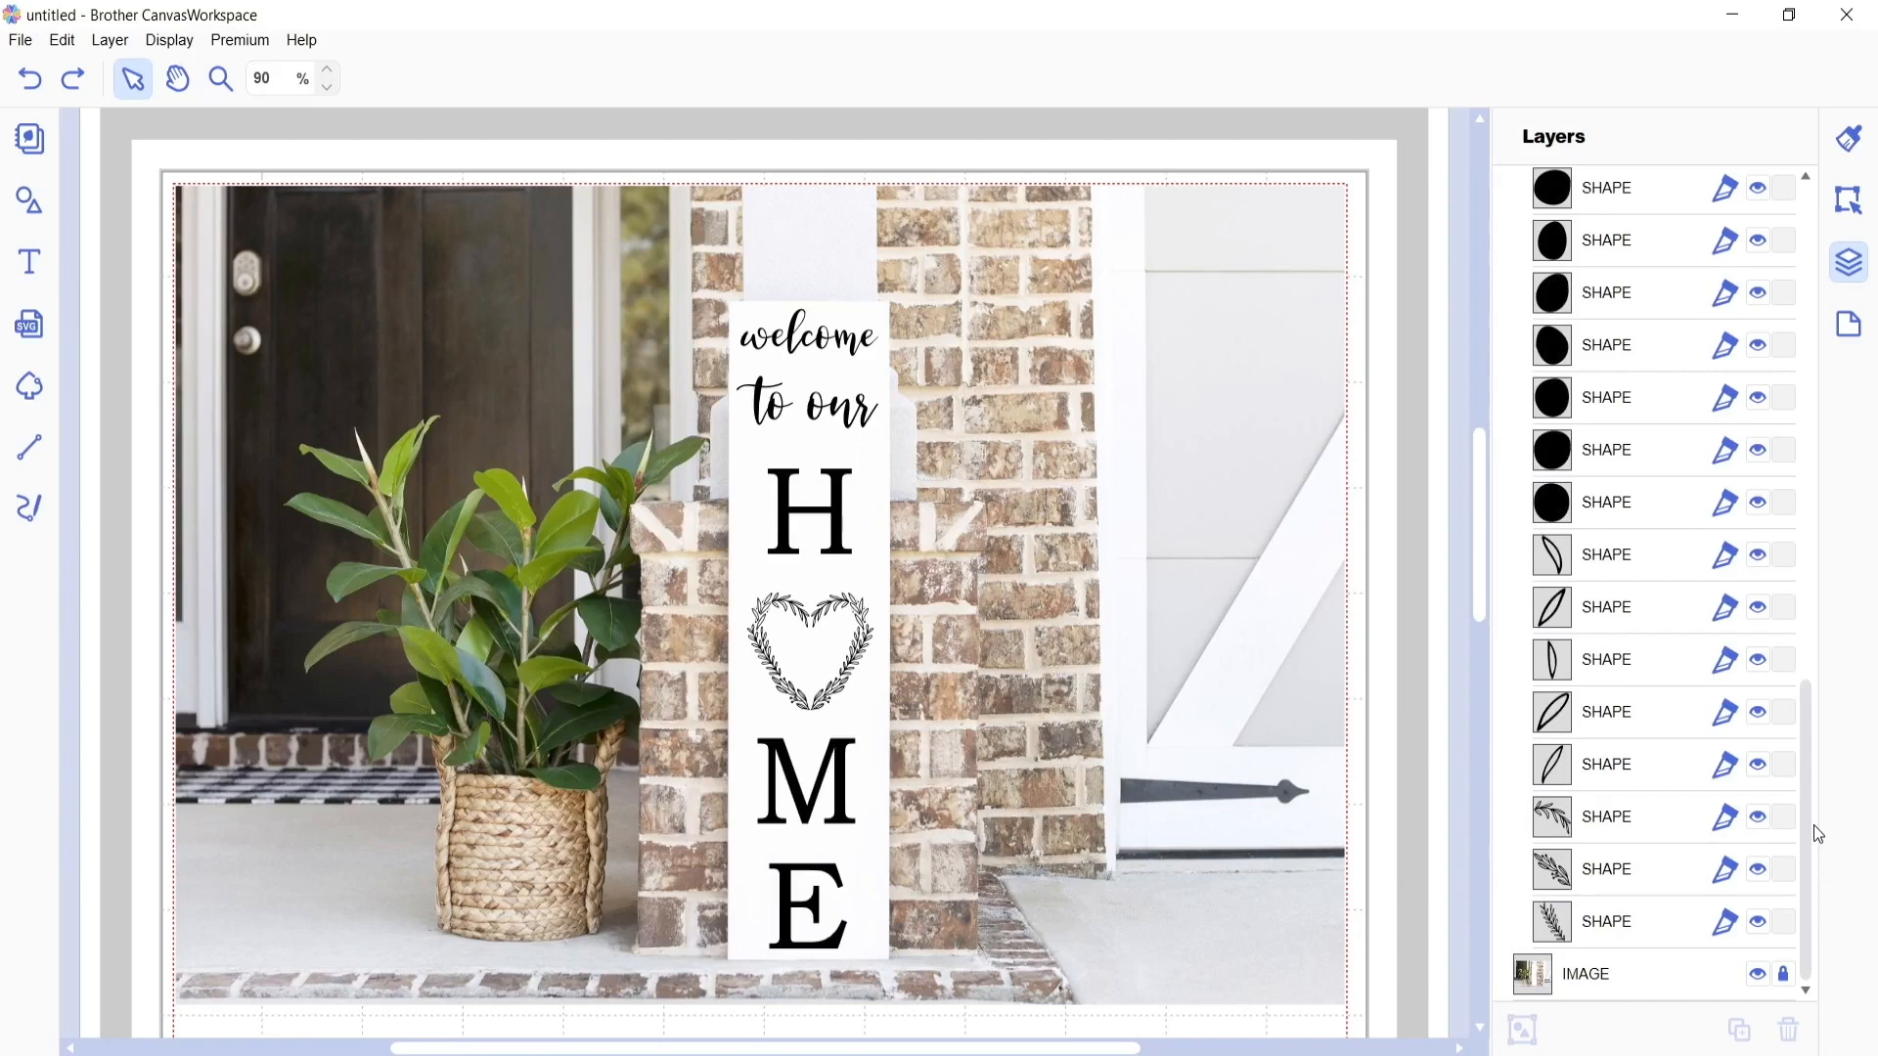
- Shift-select all the heart wreath's leaf SHAPE layers in the Layers panel
click(1648, 935)
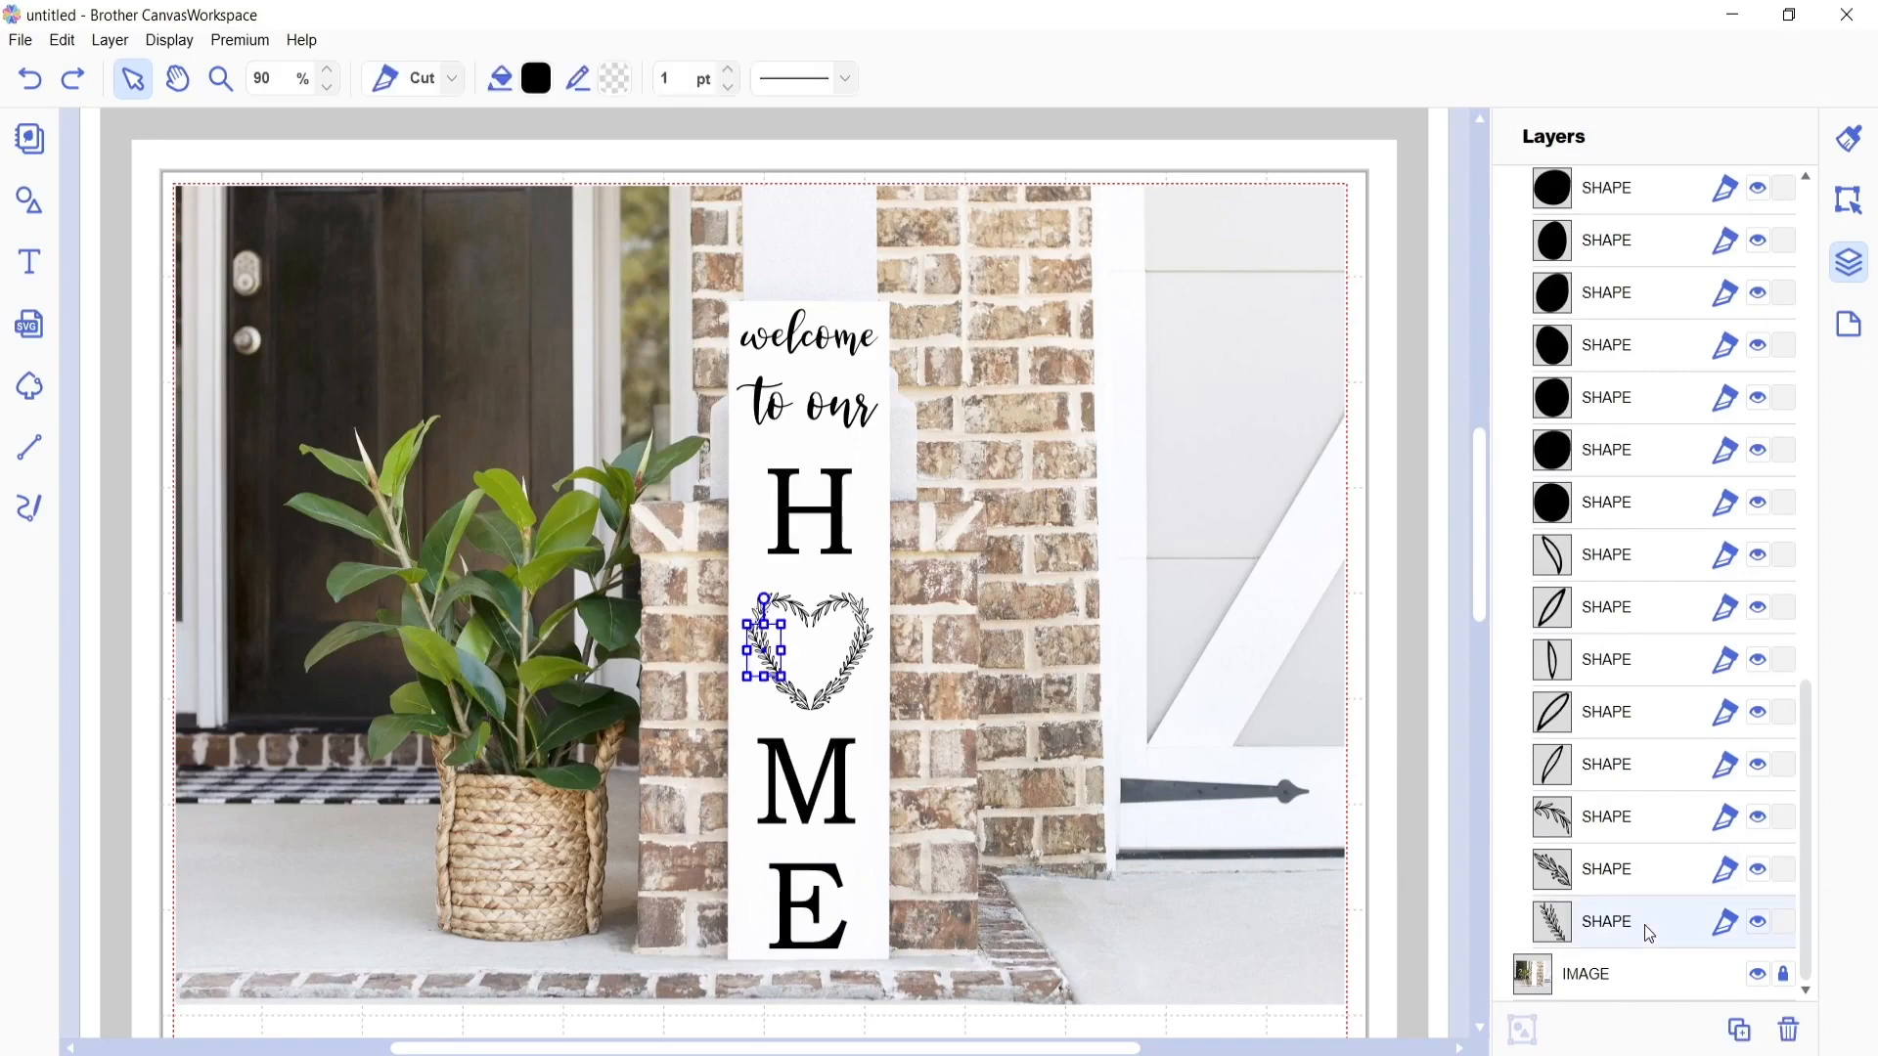
shift+click(1668, 863)
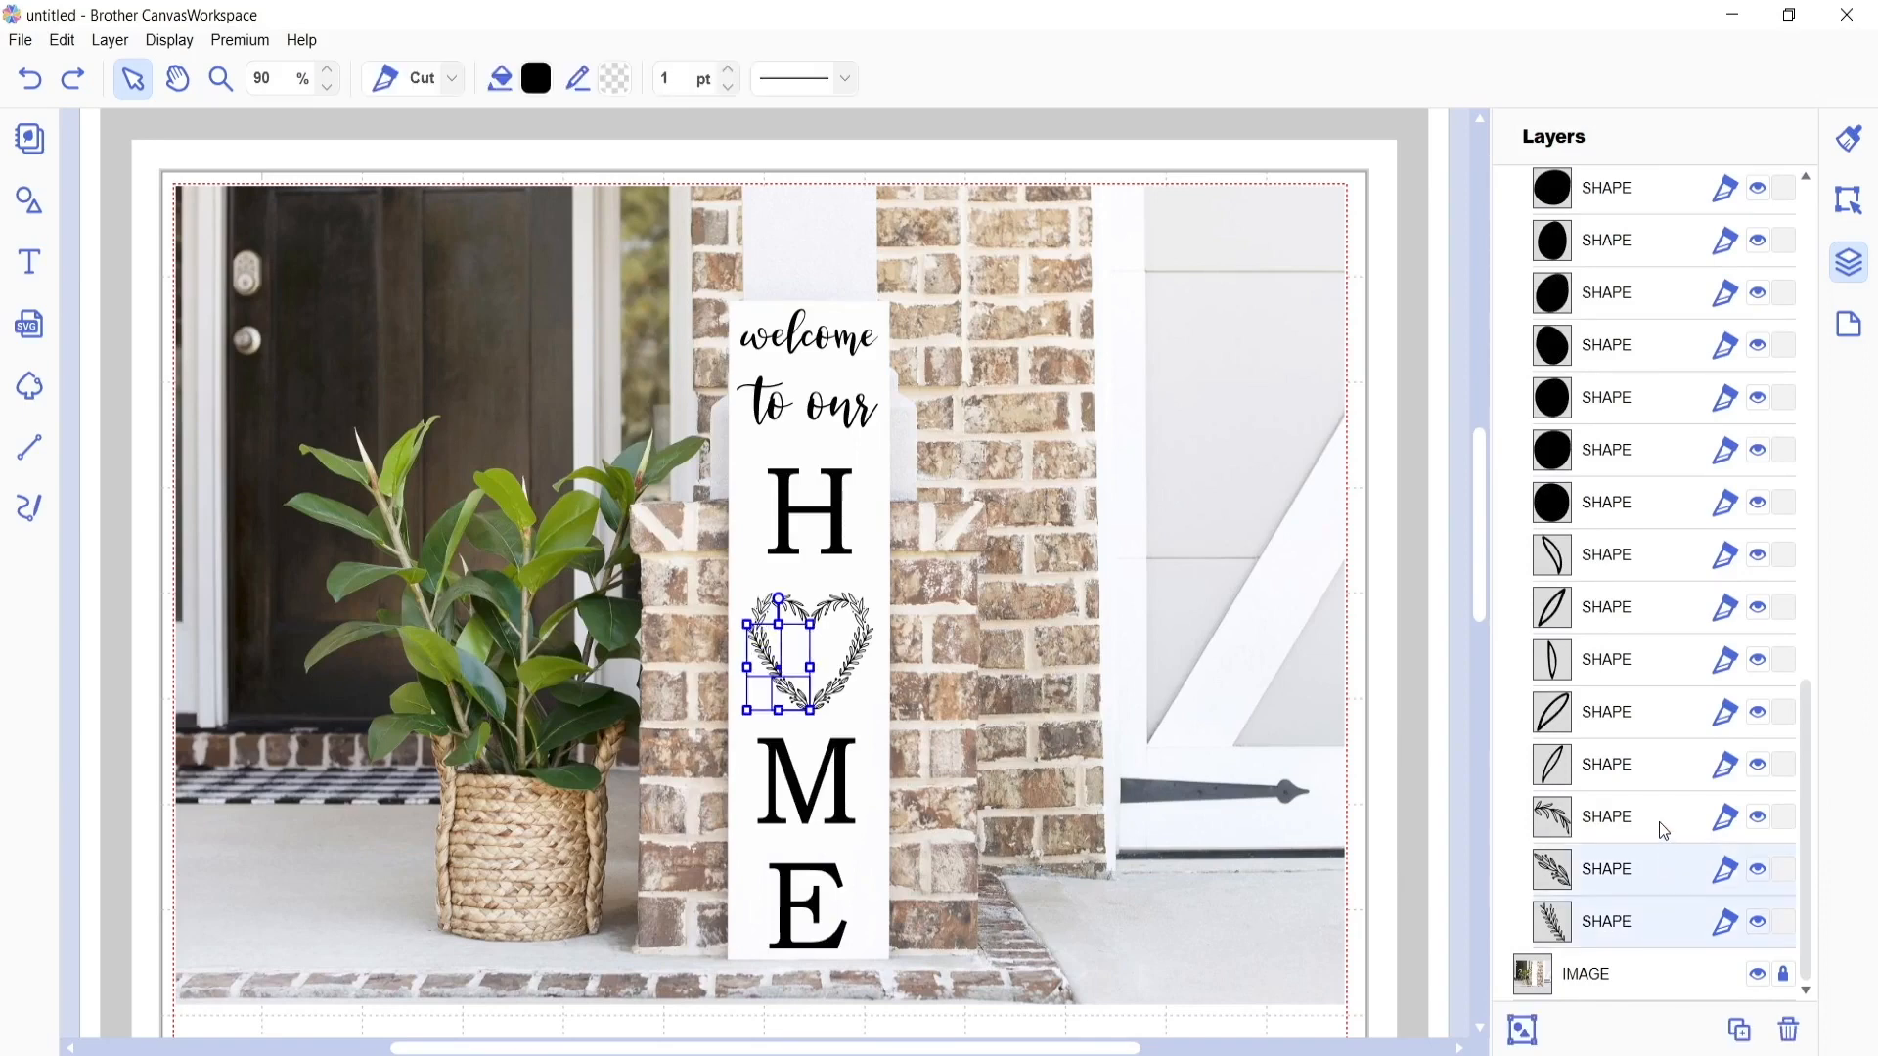
shift+click(1659, 822)
shift+click(1665, 766)
shift+click(1665, 718)
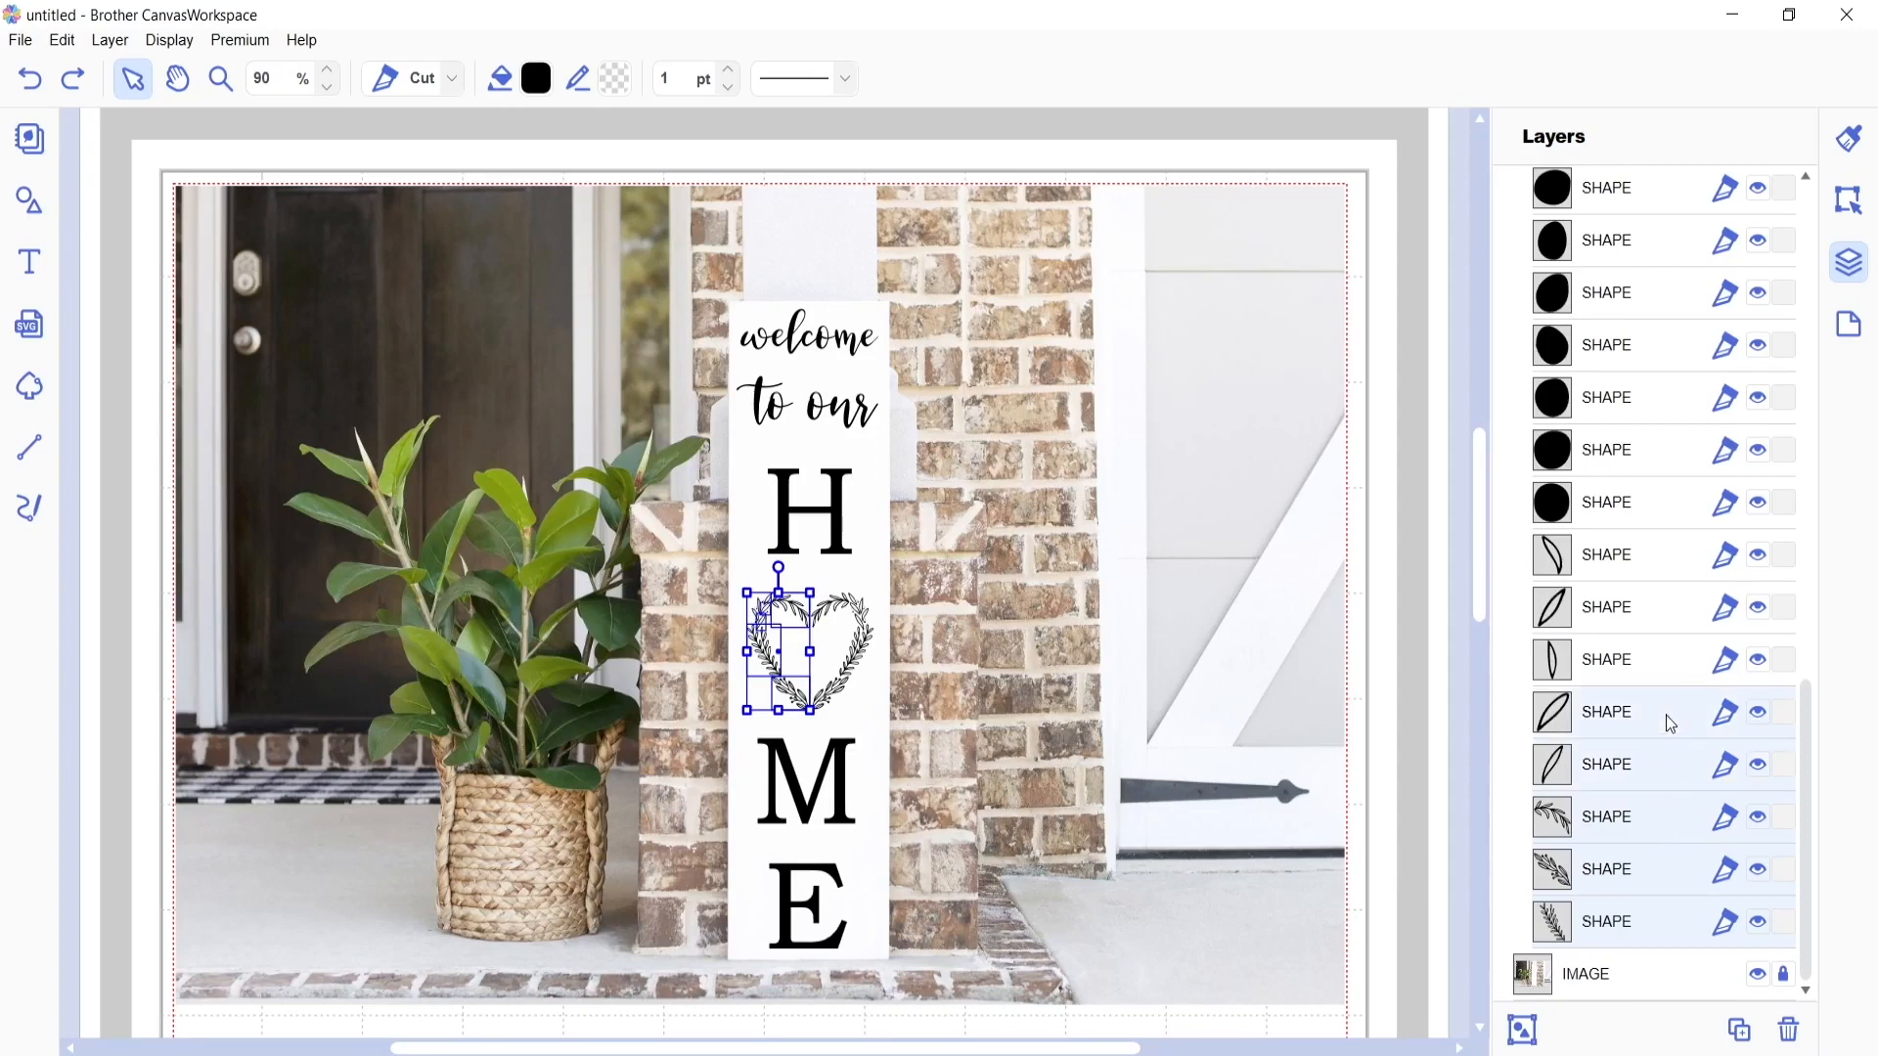
shift+click(1663, 661)
shift+click(1666, 599)
shift+click(1657, 561)
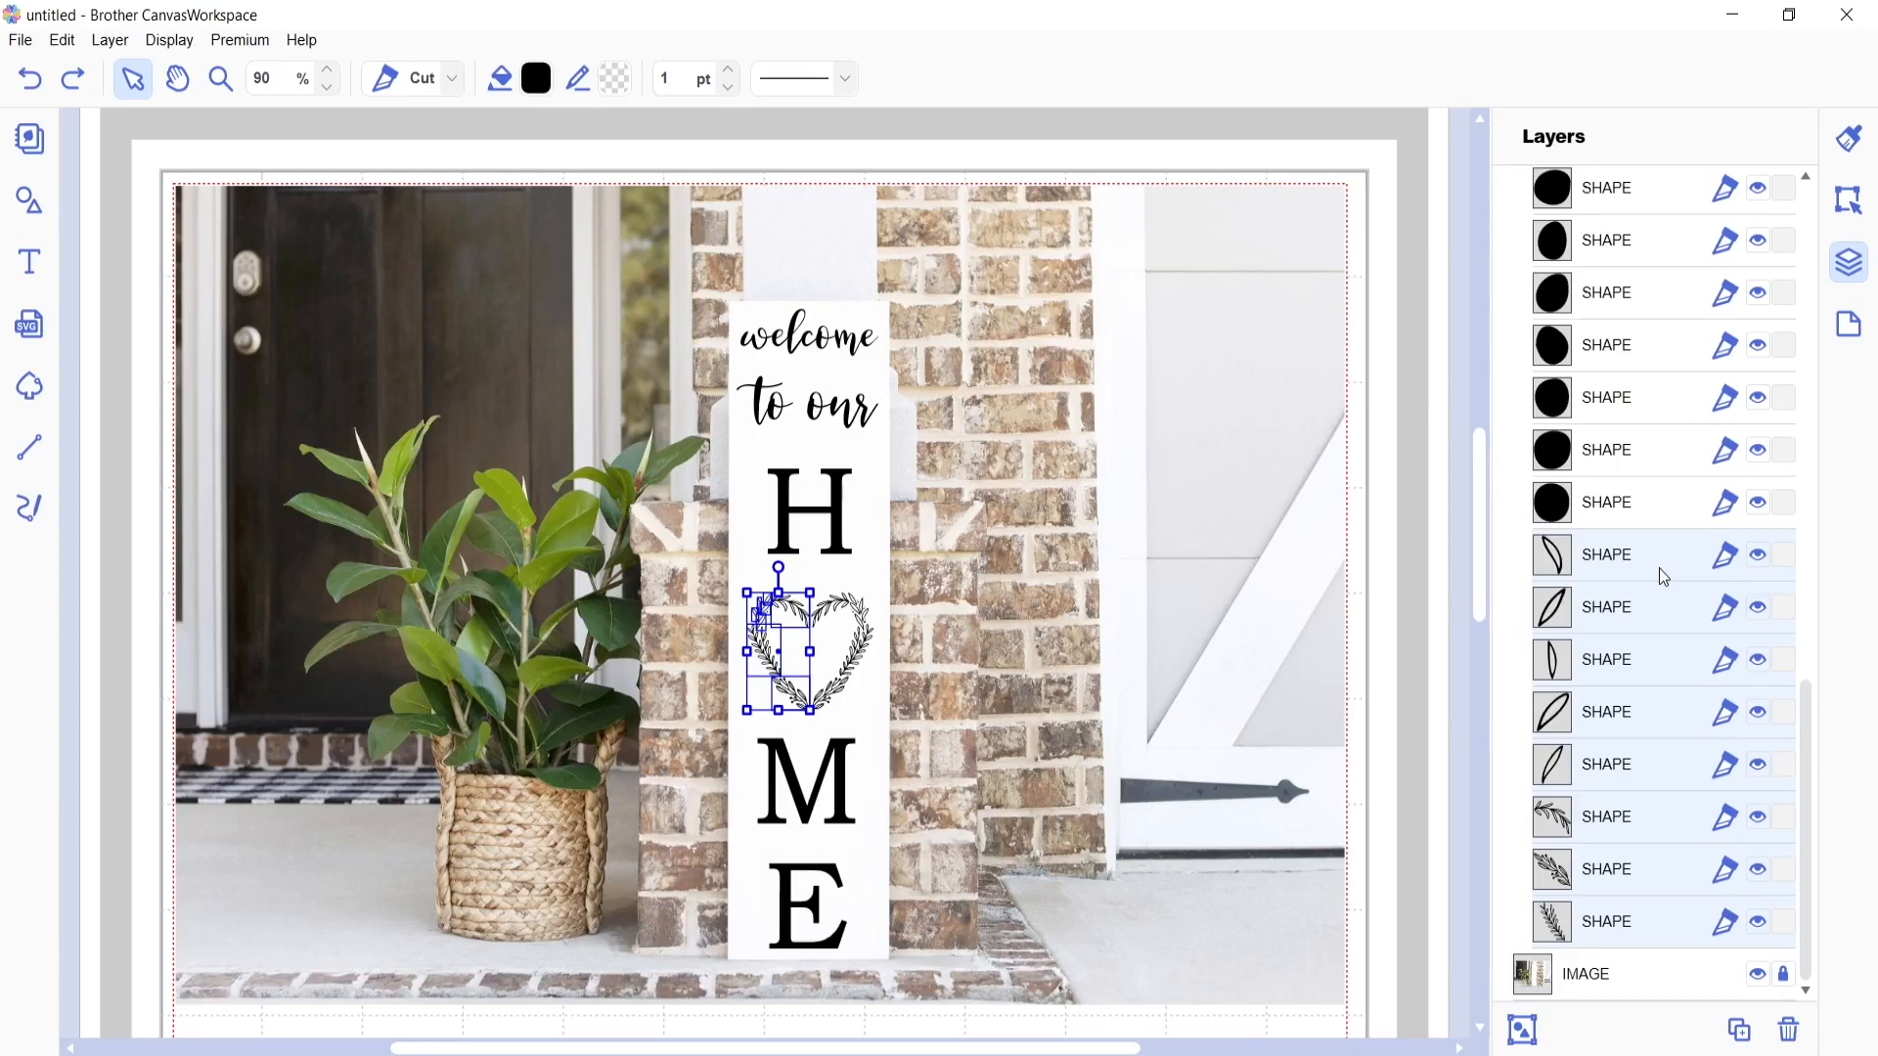
scroll(1663, 577, up, 12)
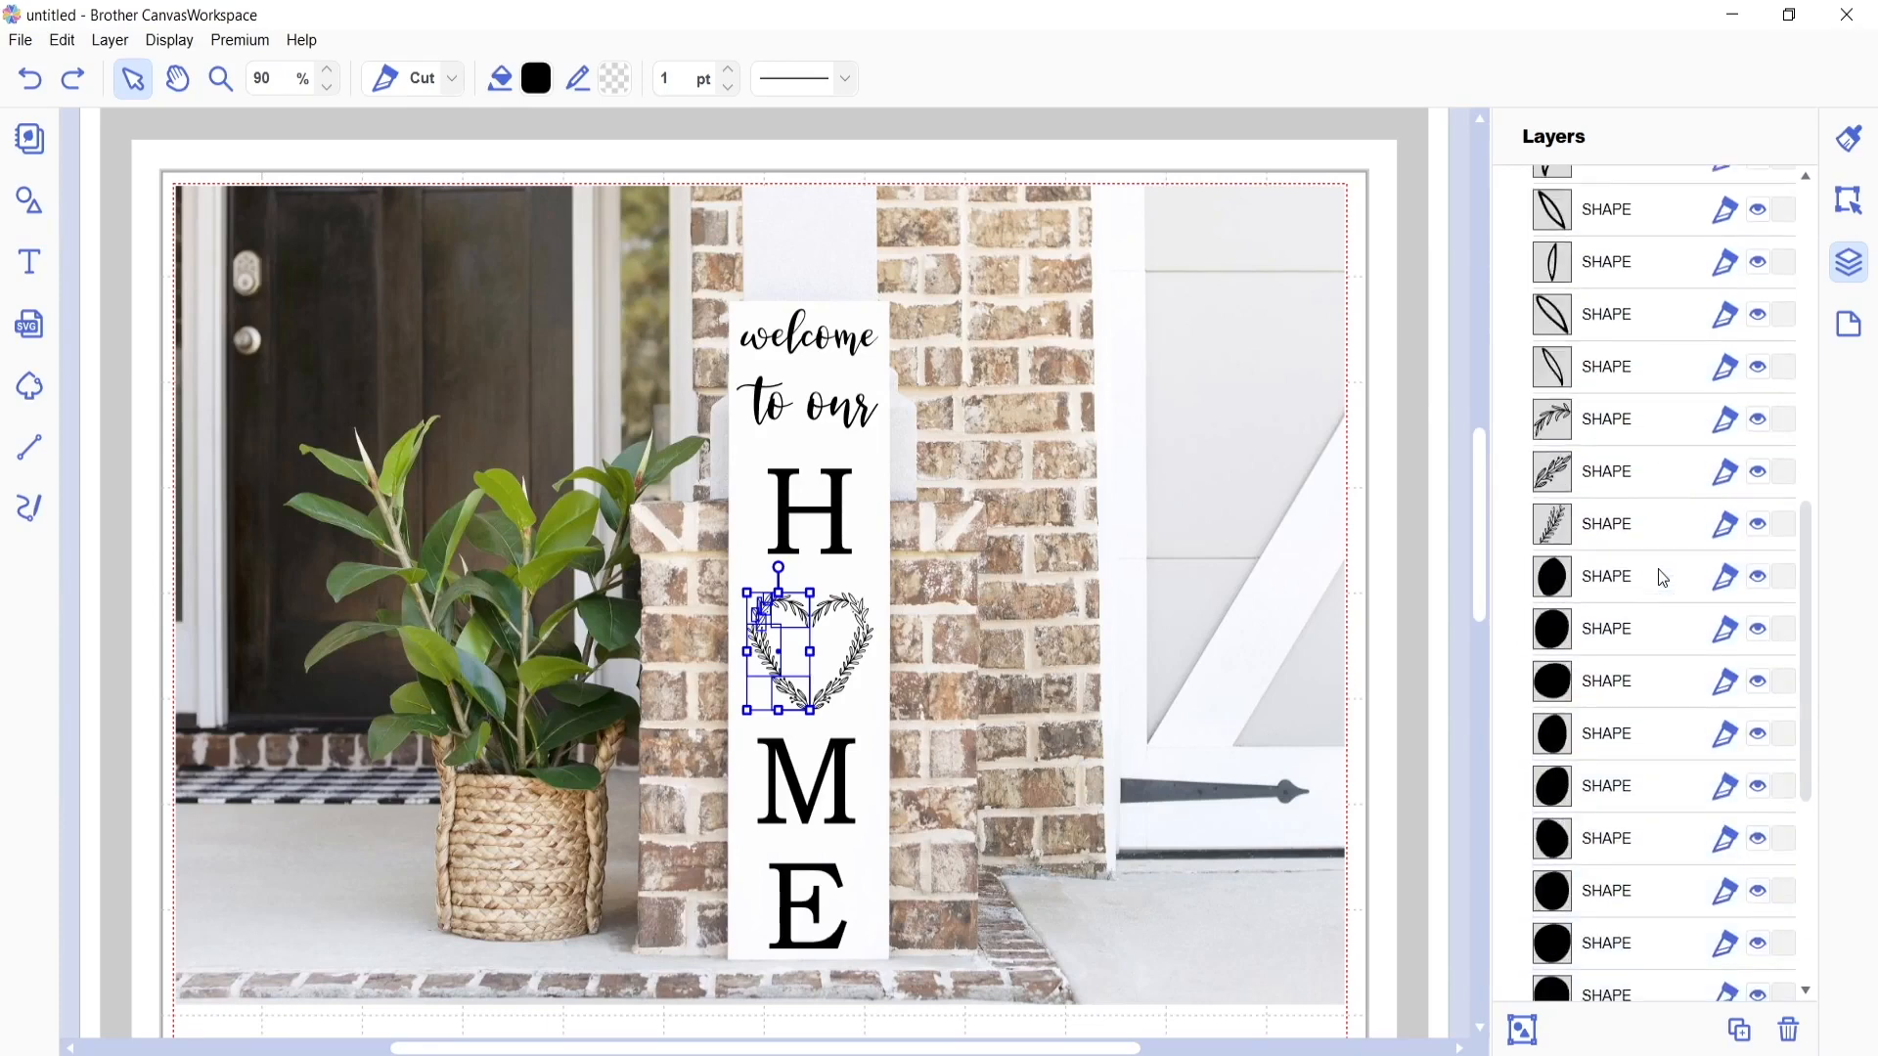
scroll(1663, 577, up, 1)
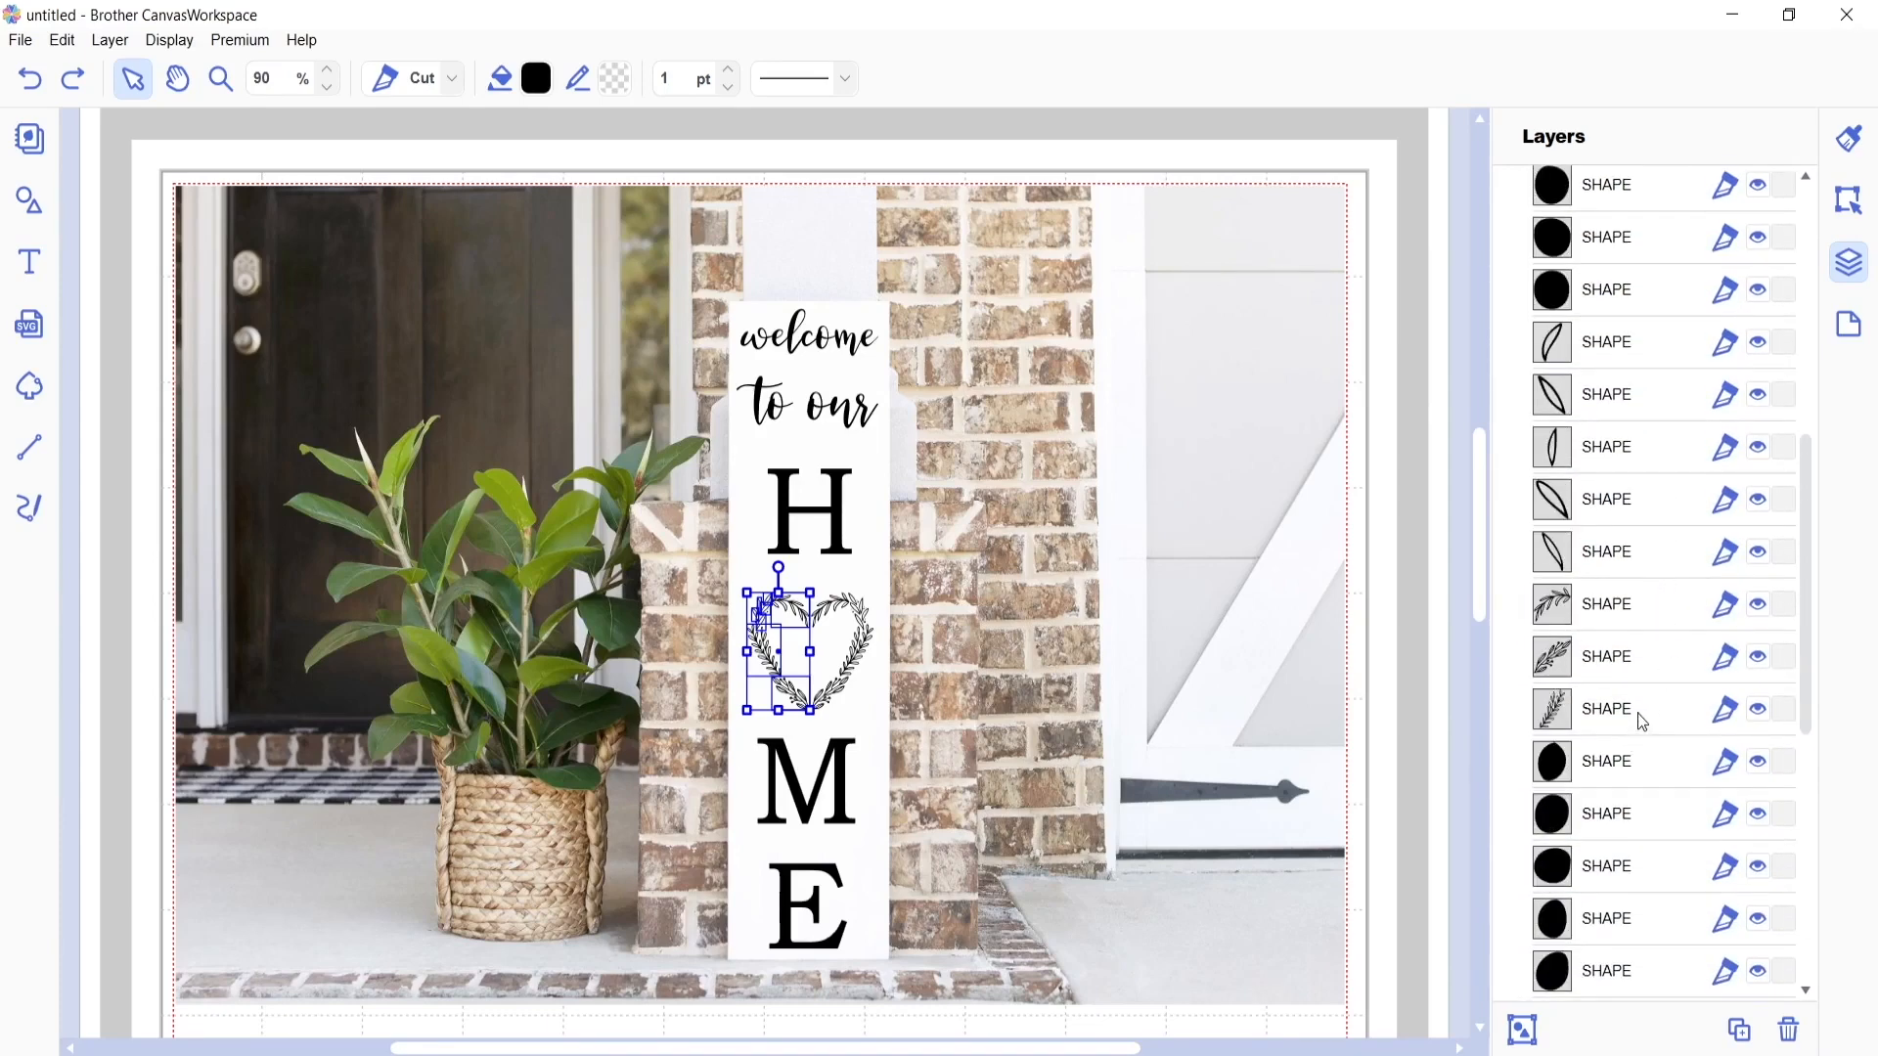
shift+click(1639, 711)
shift+click(1655, 665)
shift+click(1662, 605)
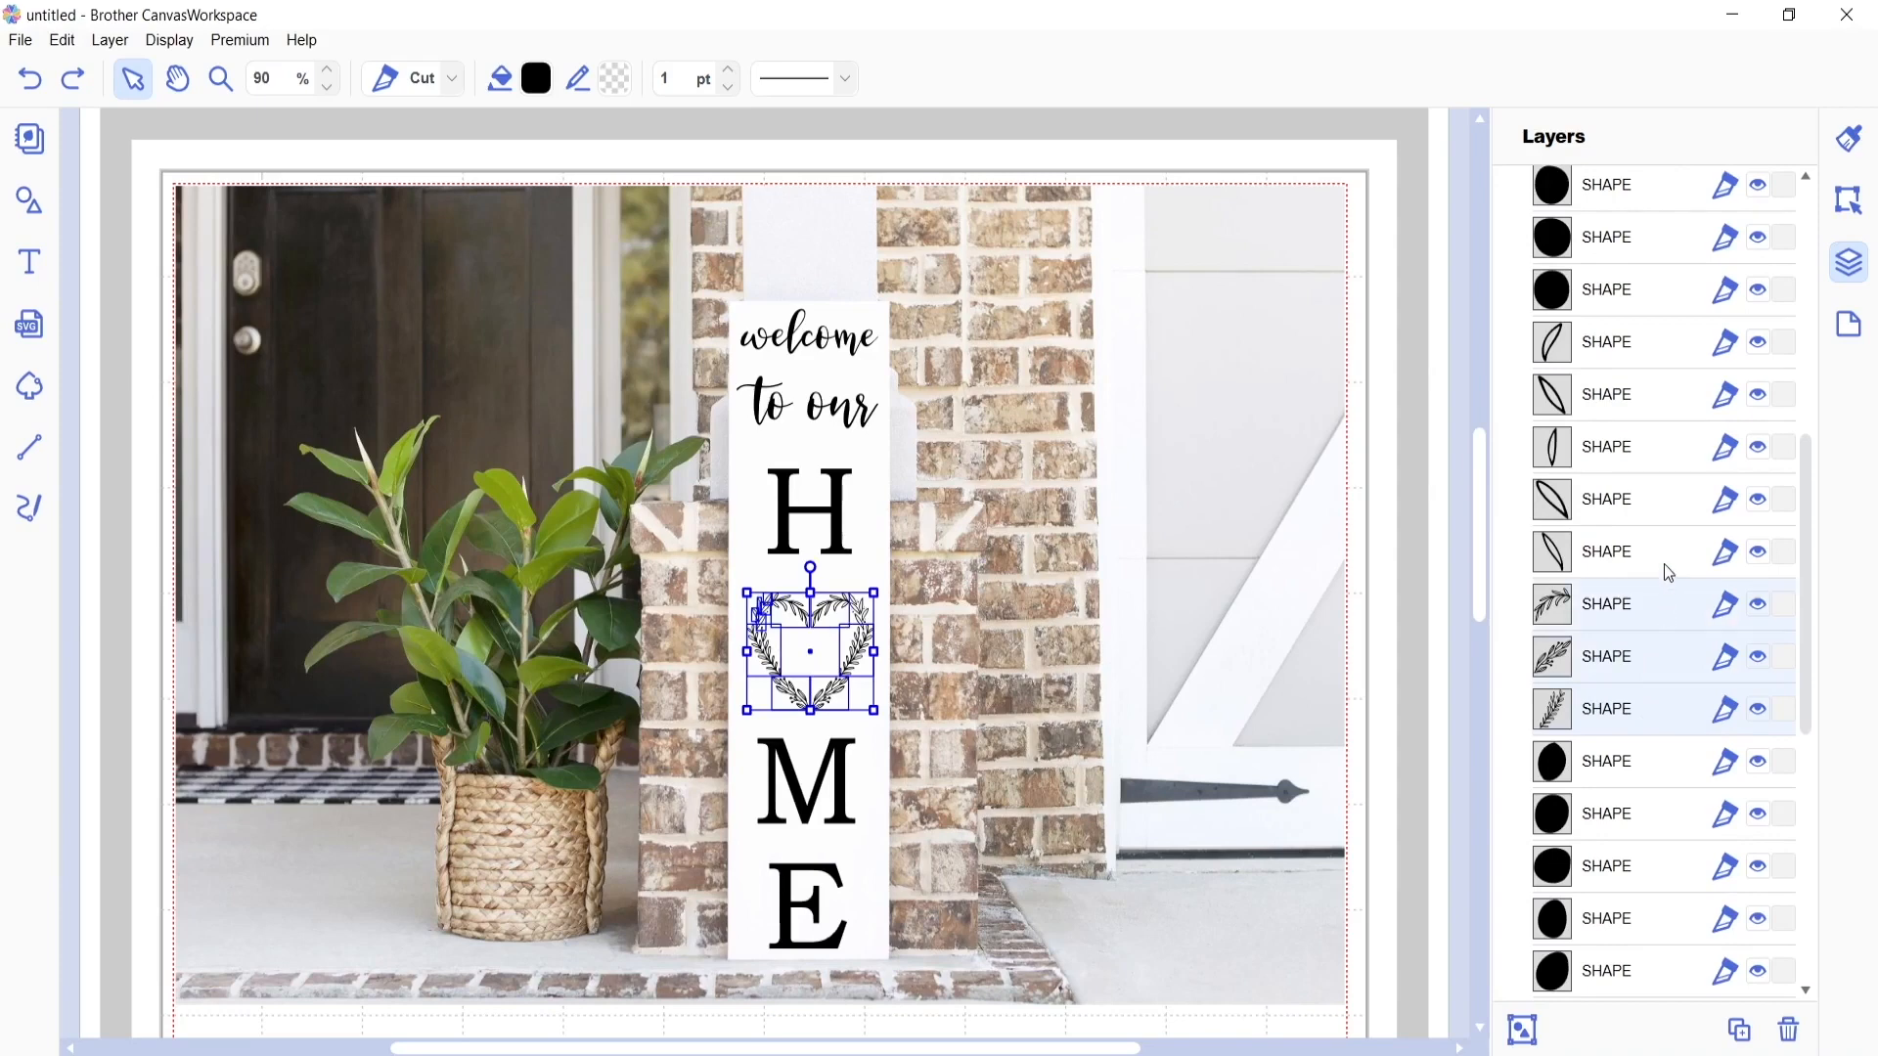
shift+click(1663, 549)
shift+click(1652, 500)
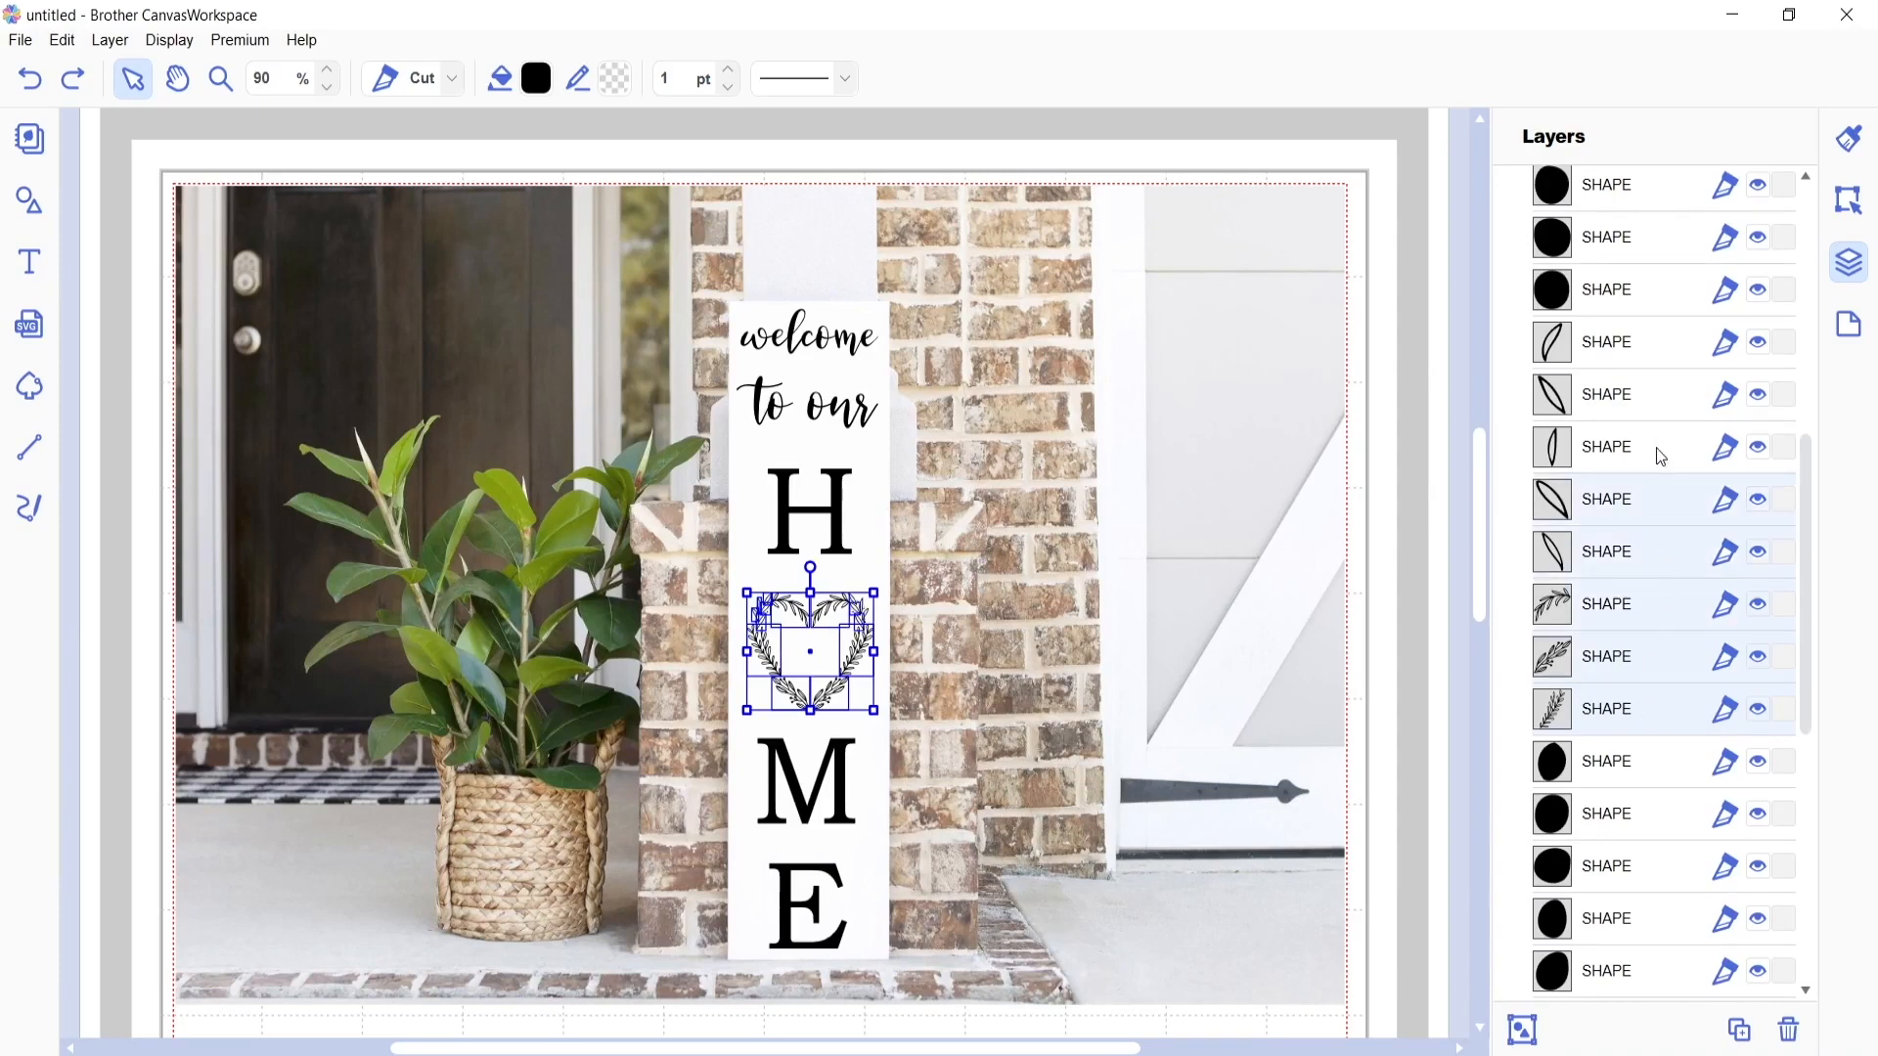
shift+click(1657, 448)
shift+click(1654, 397)
shift+click(1666, 343)
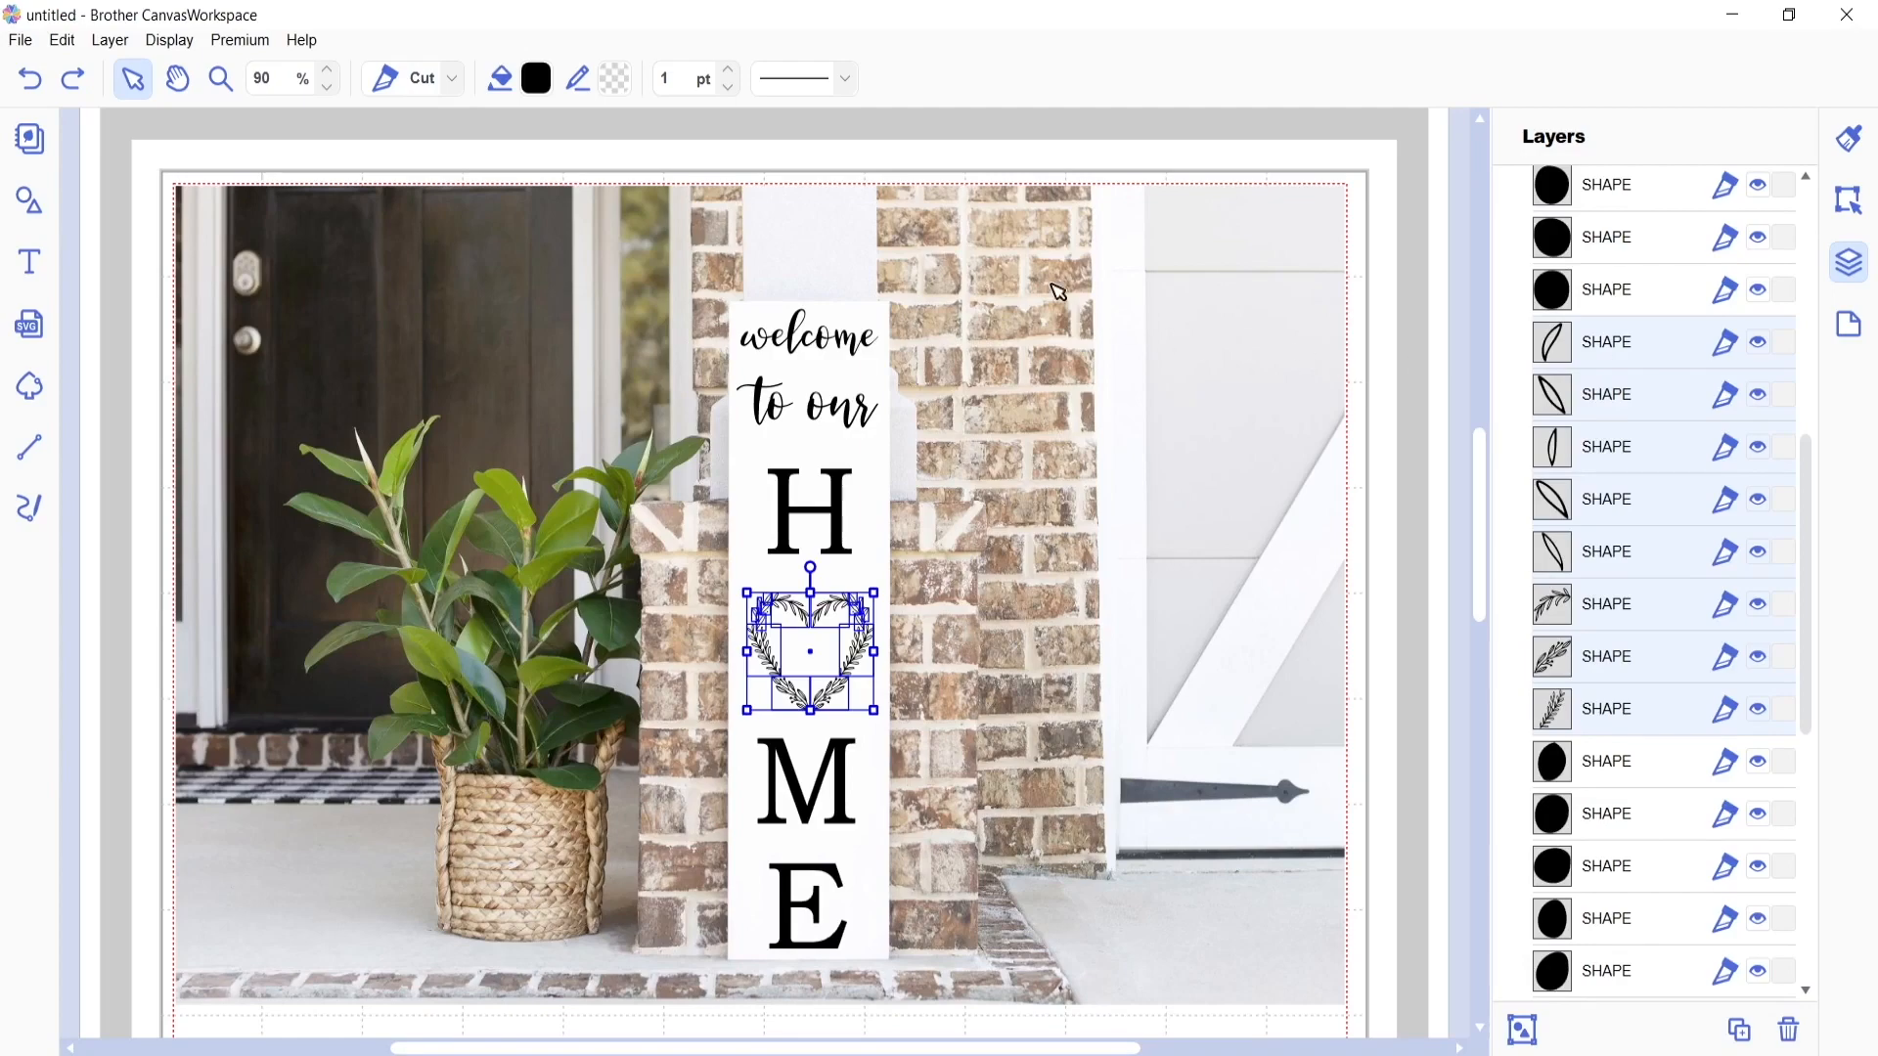
- Fill the selected leaves with green #338C2B
click(540, 82)
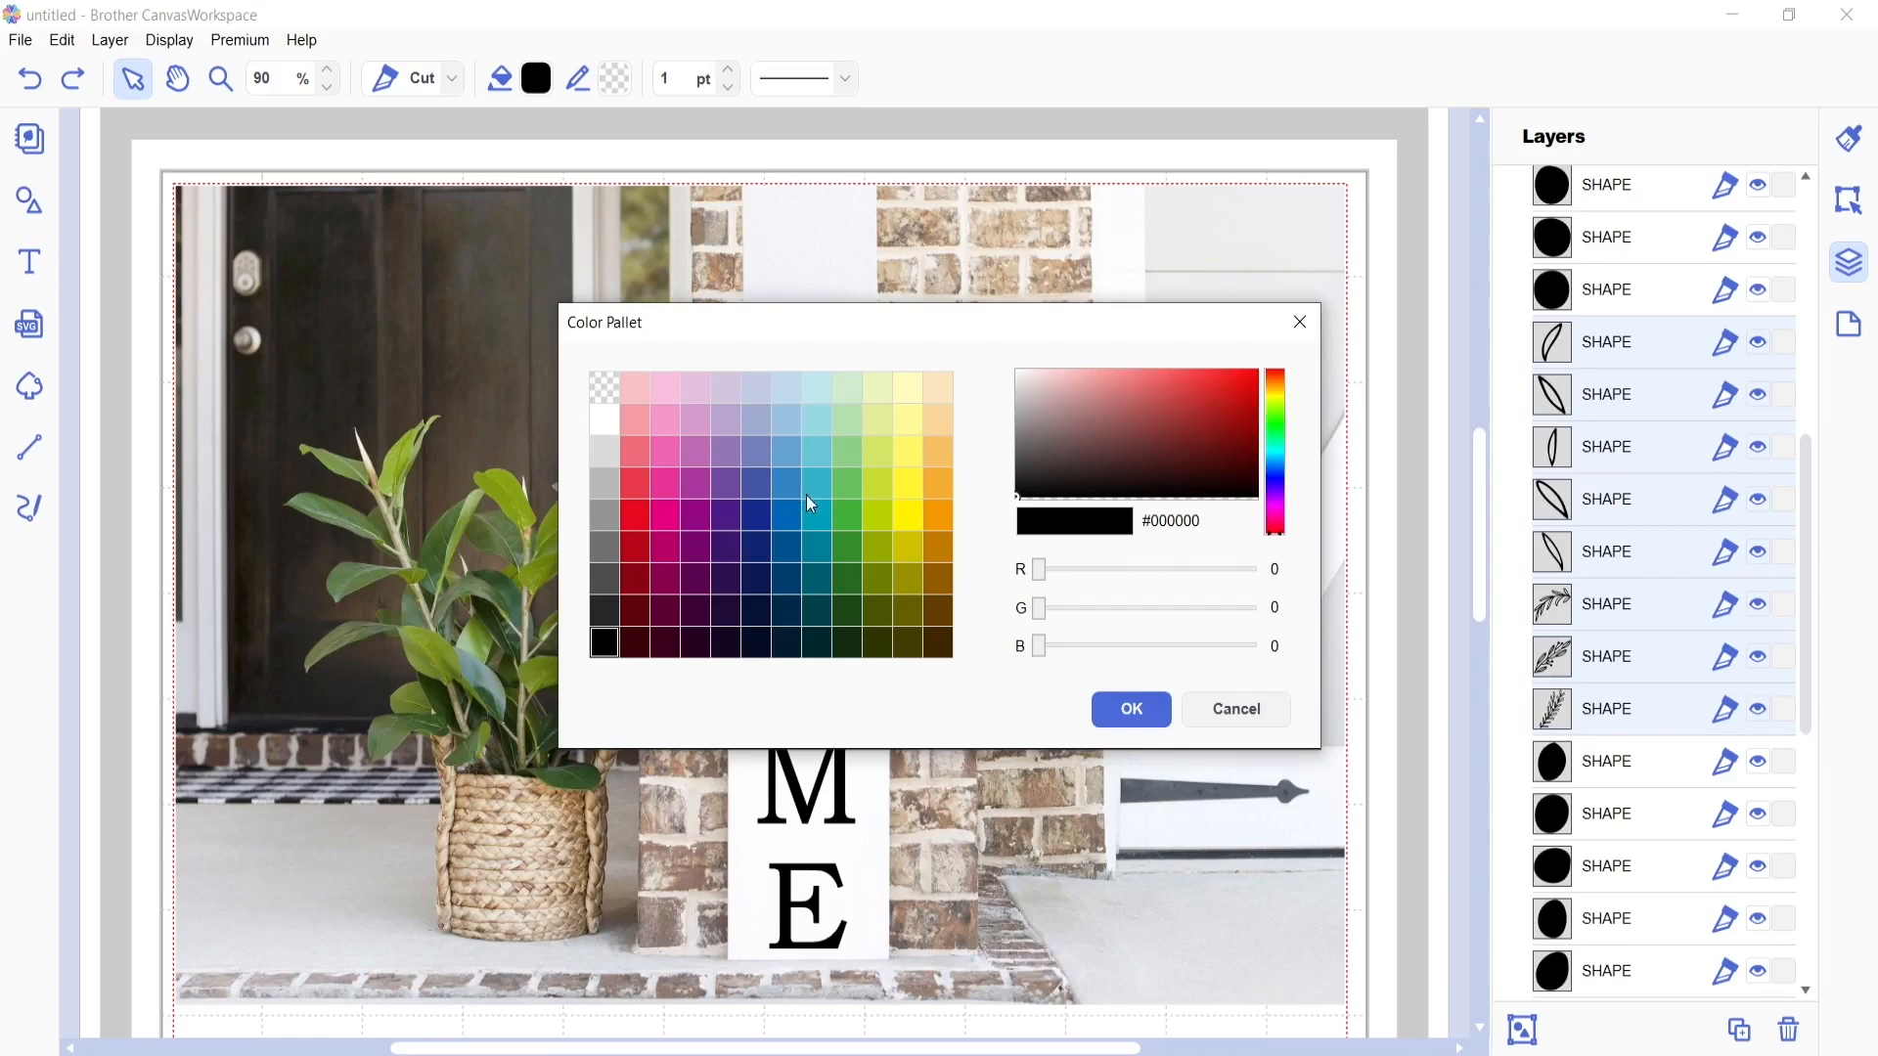
click(848, 548)
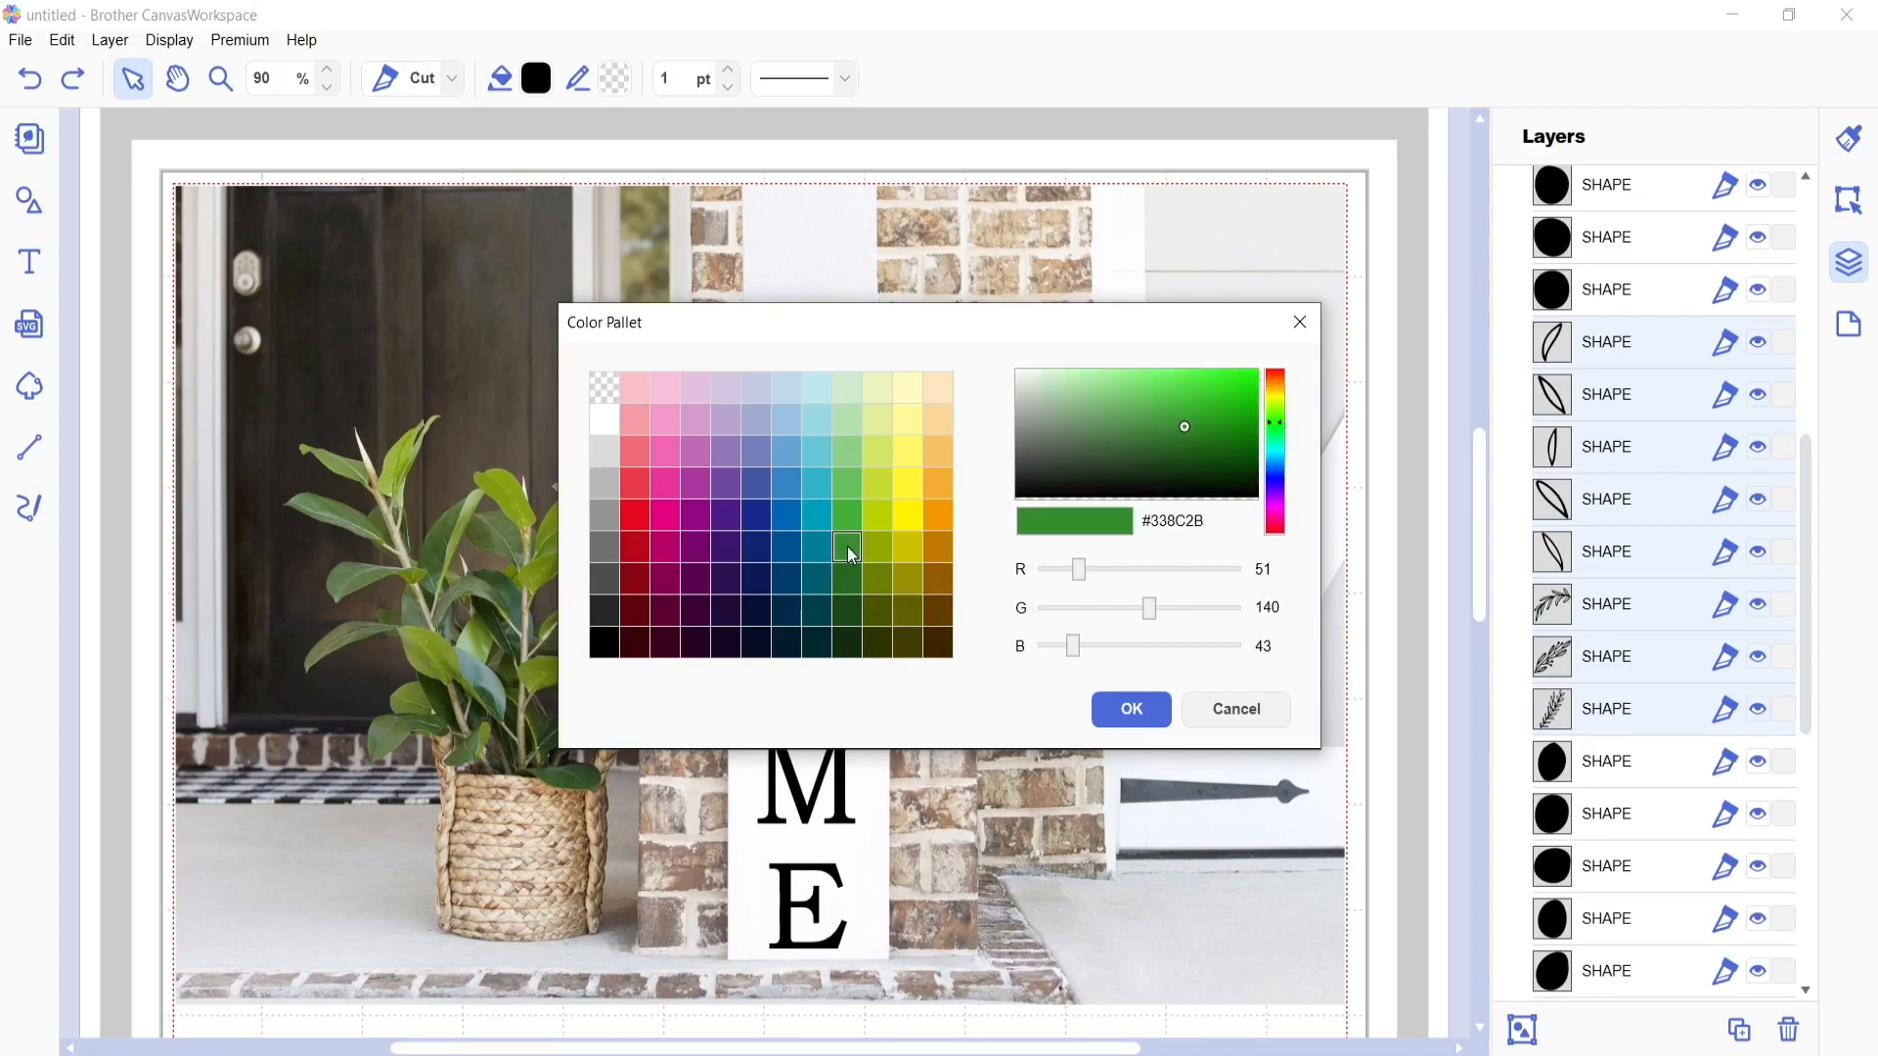
click(1131, 712)
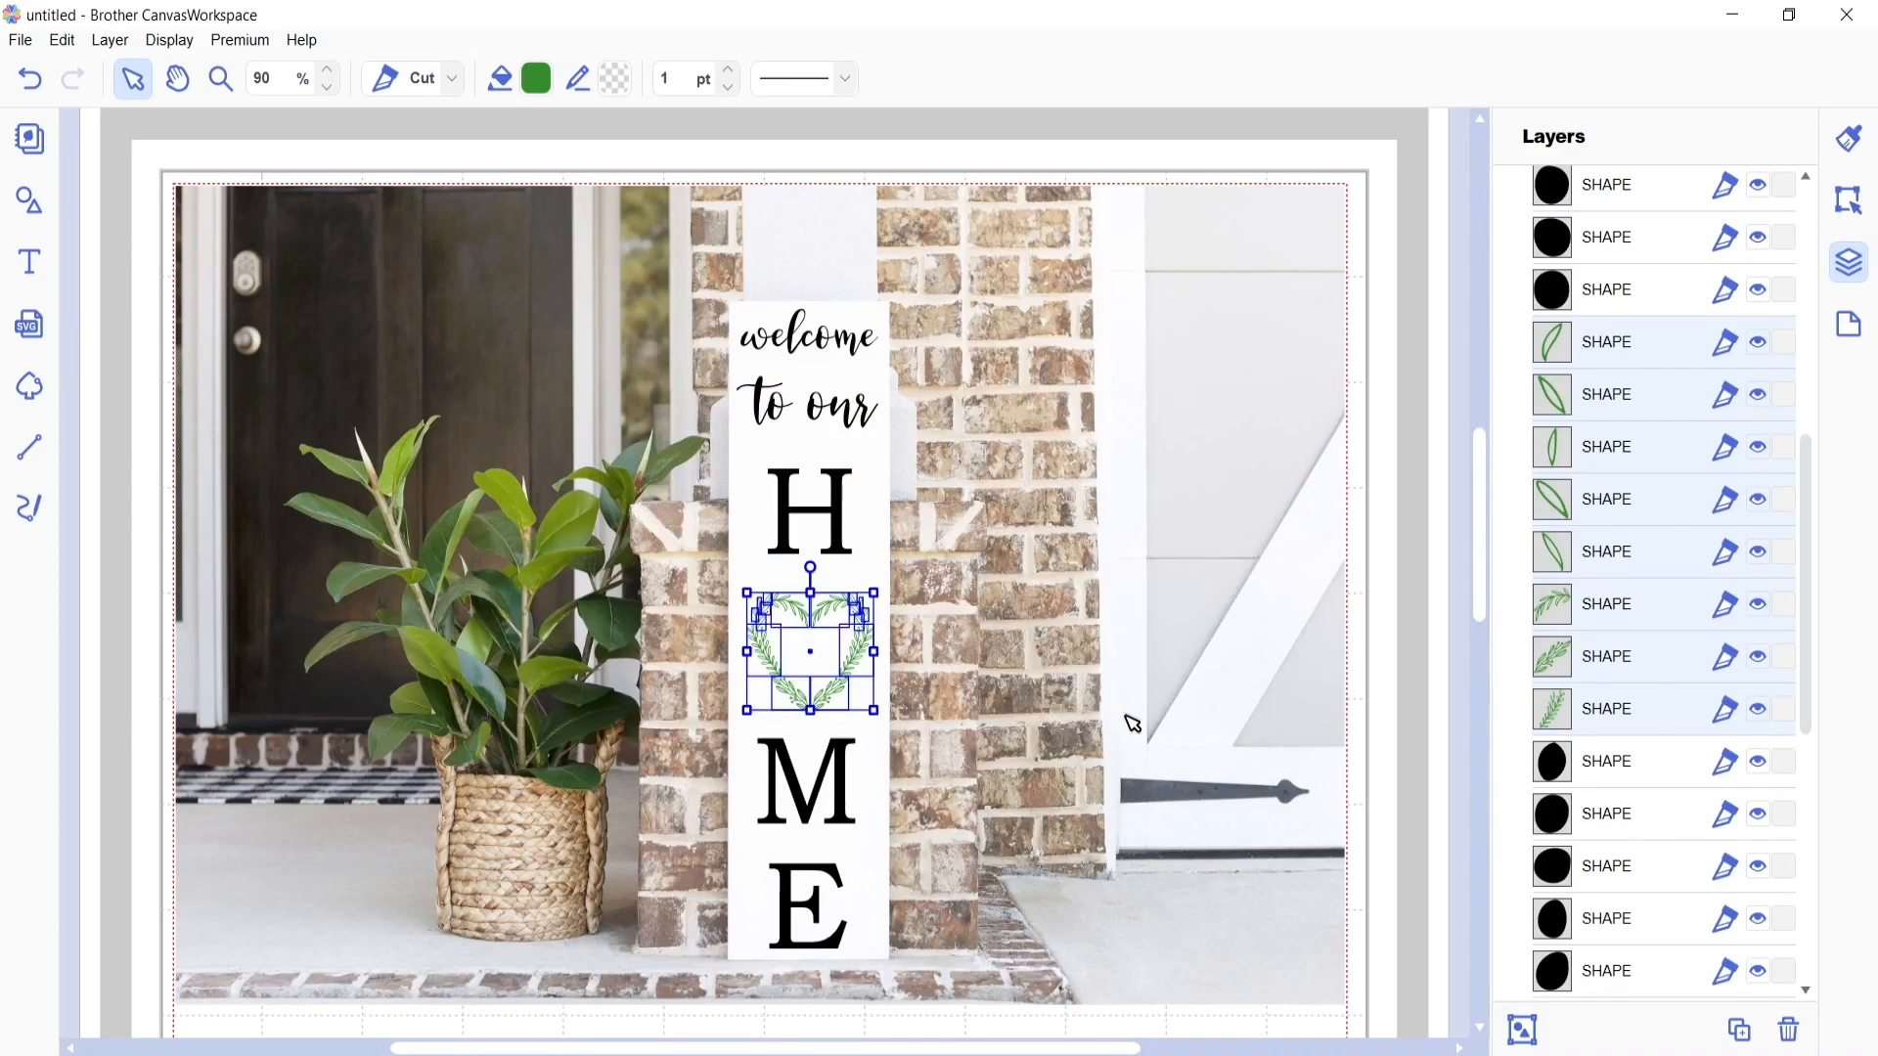
- Zoom in on the heart wreath and group the selected green leaf layers
click(334, 72)
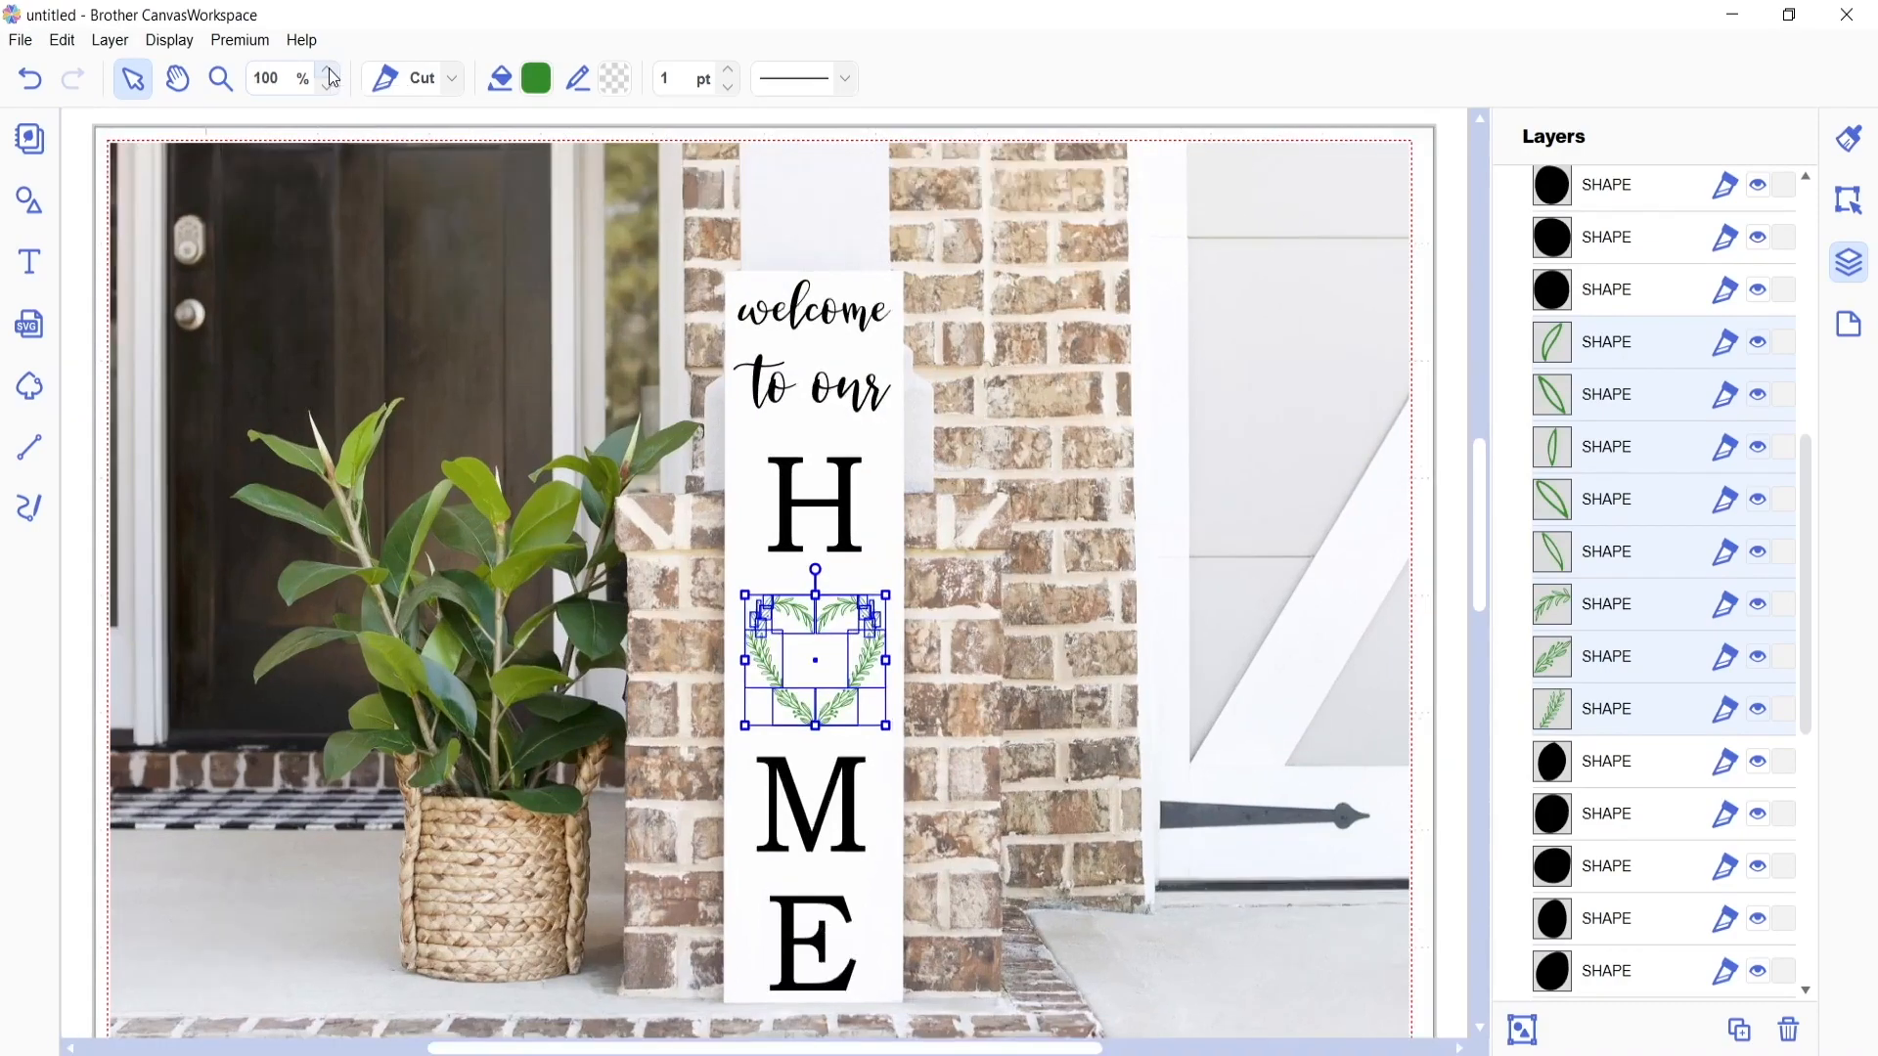
click(333, 72)
click(333, 72)
click(333, 72)
click(334, 73)
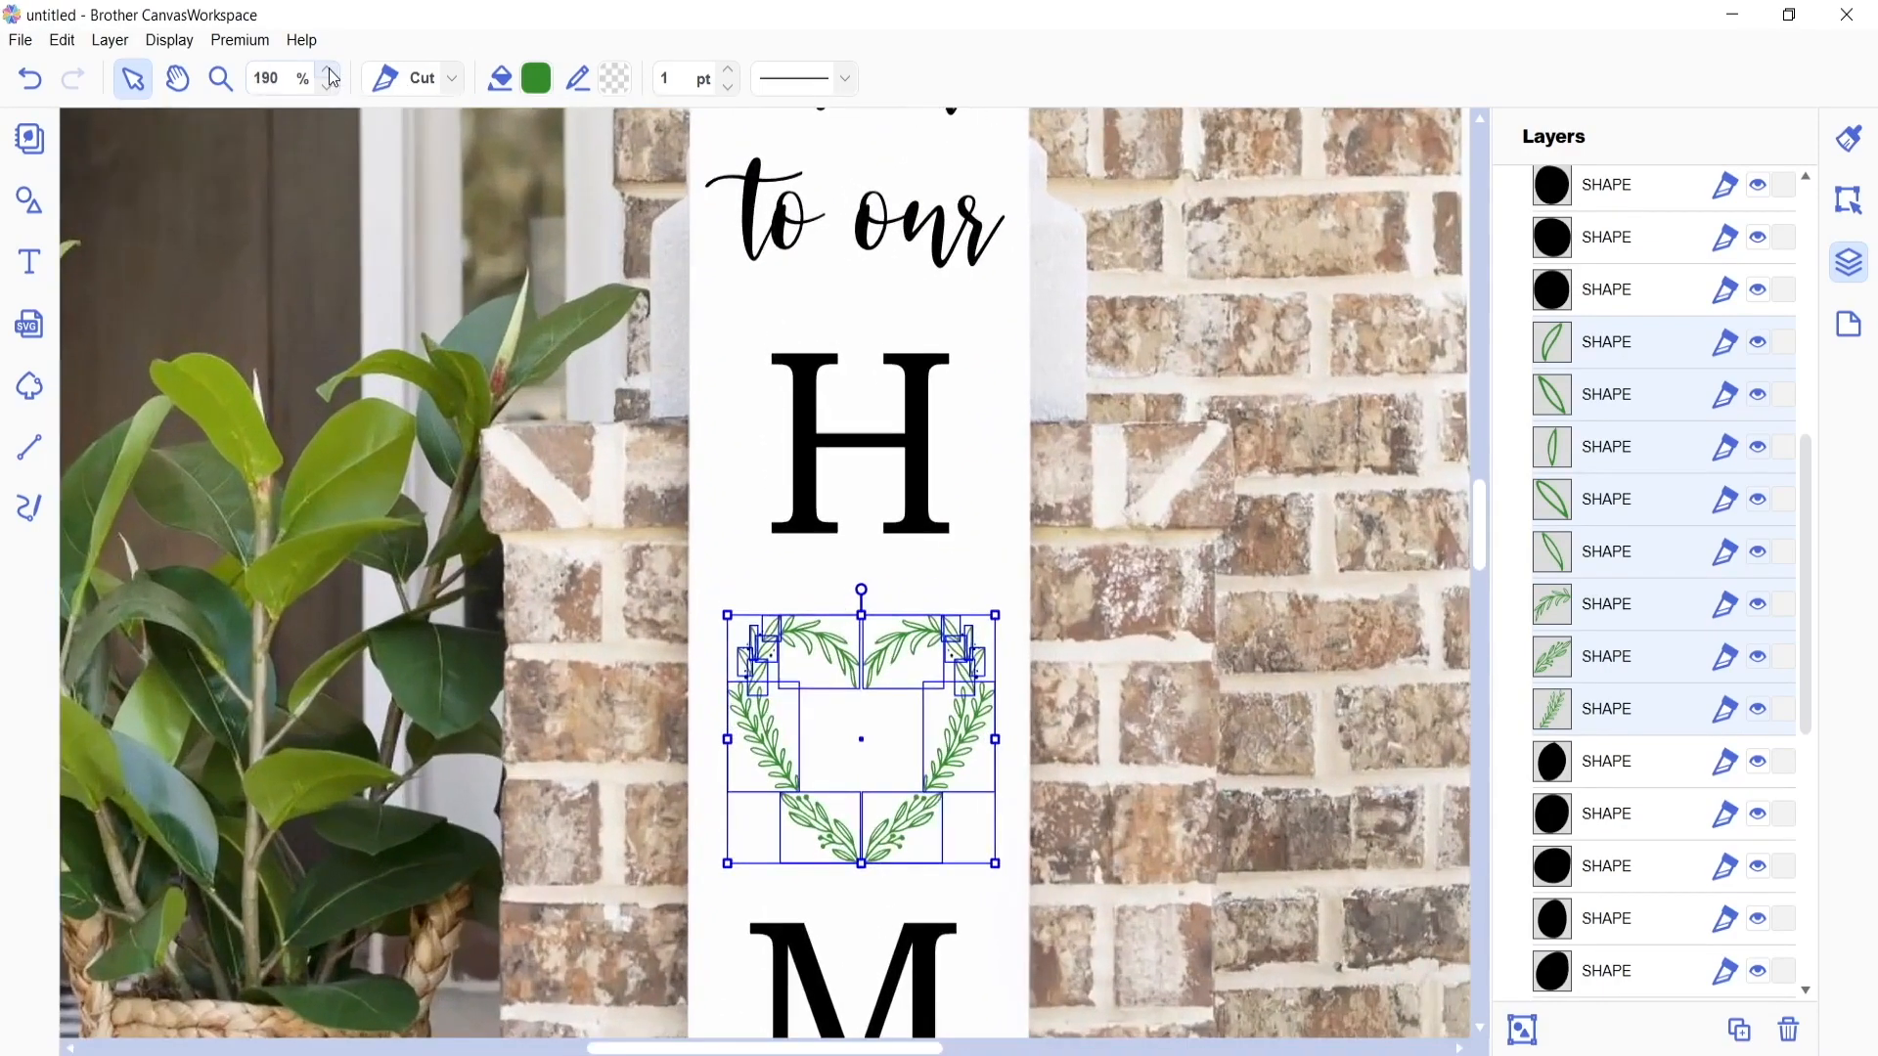
click(333, 73)
click(334, 73)
click(334, 72)
click(334, 72)
click(333, 73)
click(334, 72)
scroll(1285, 562, down, 3)
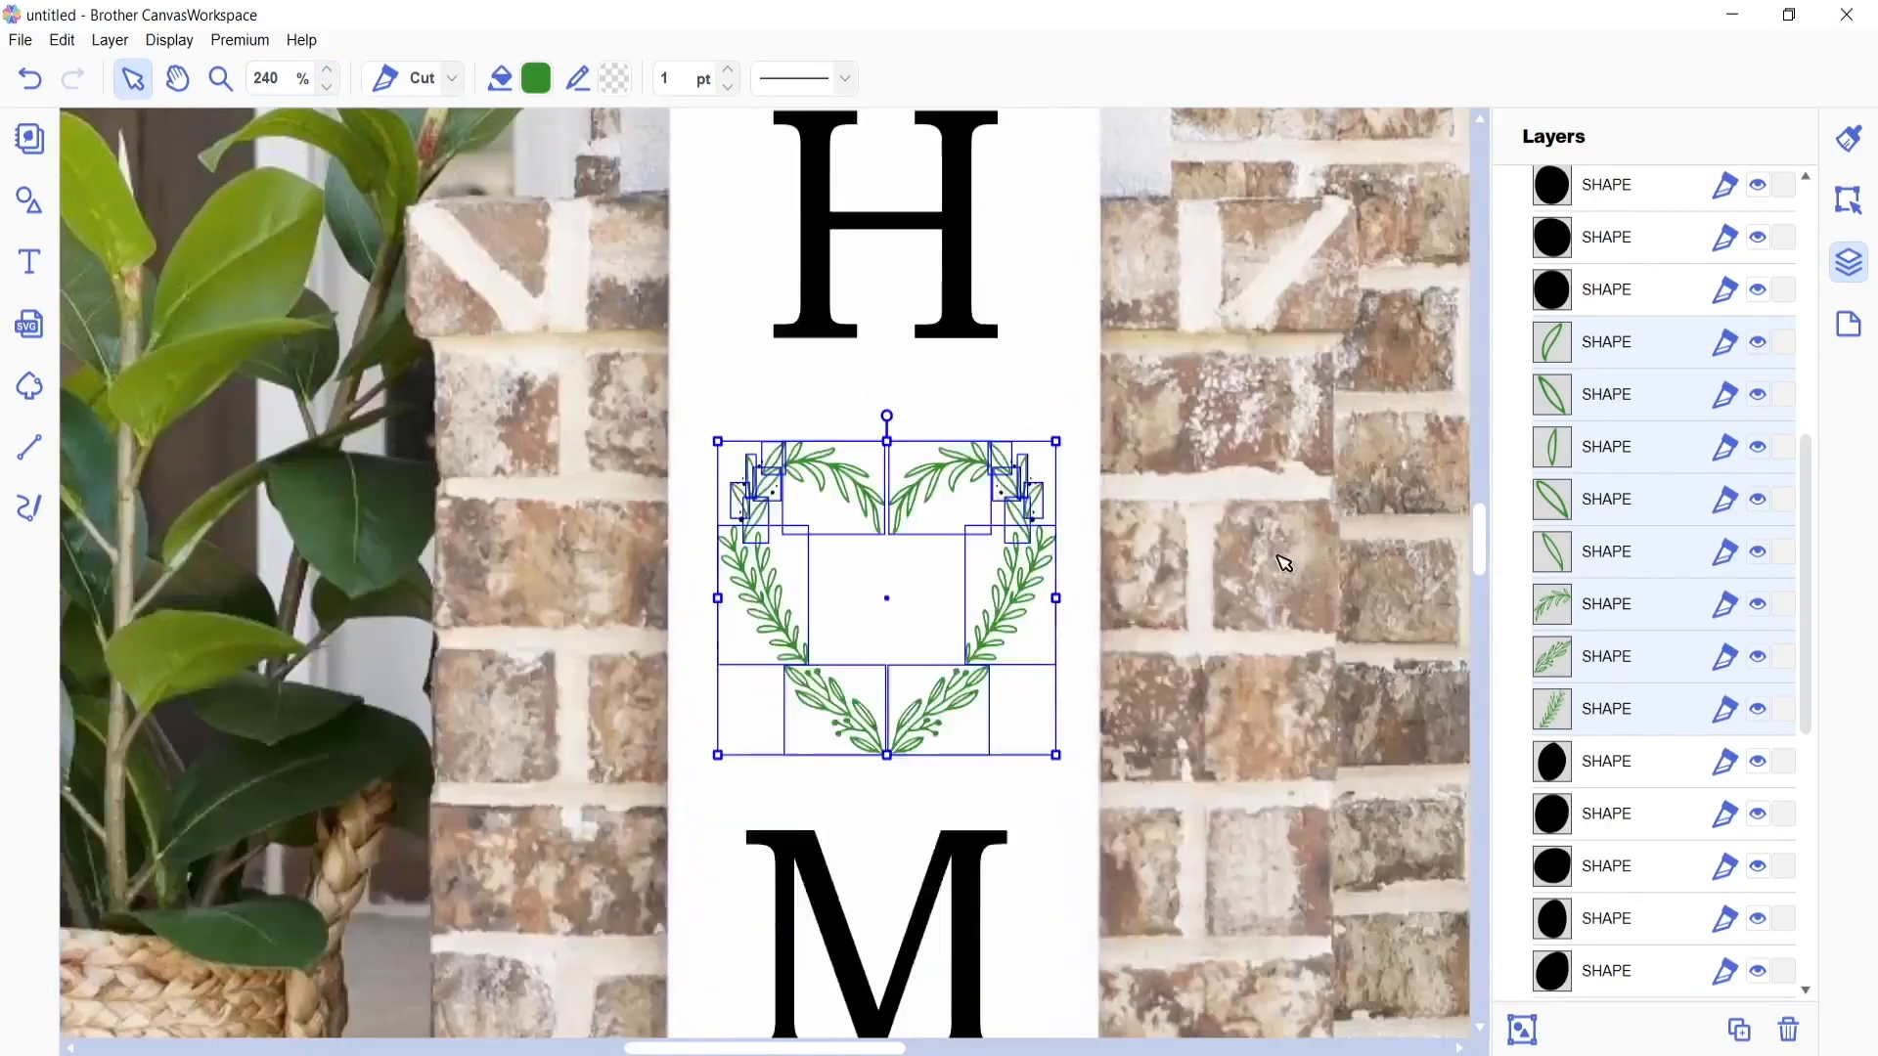
drag(836, 1048, 852, 1054)
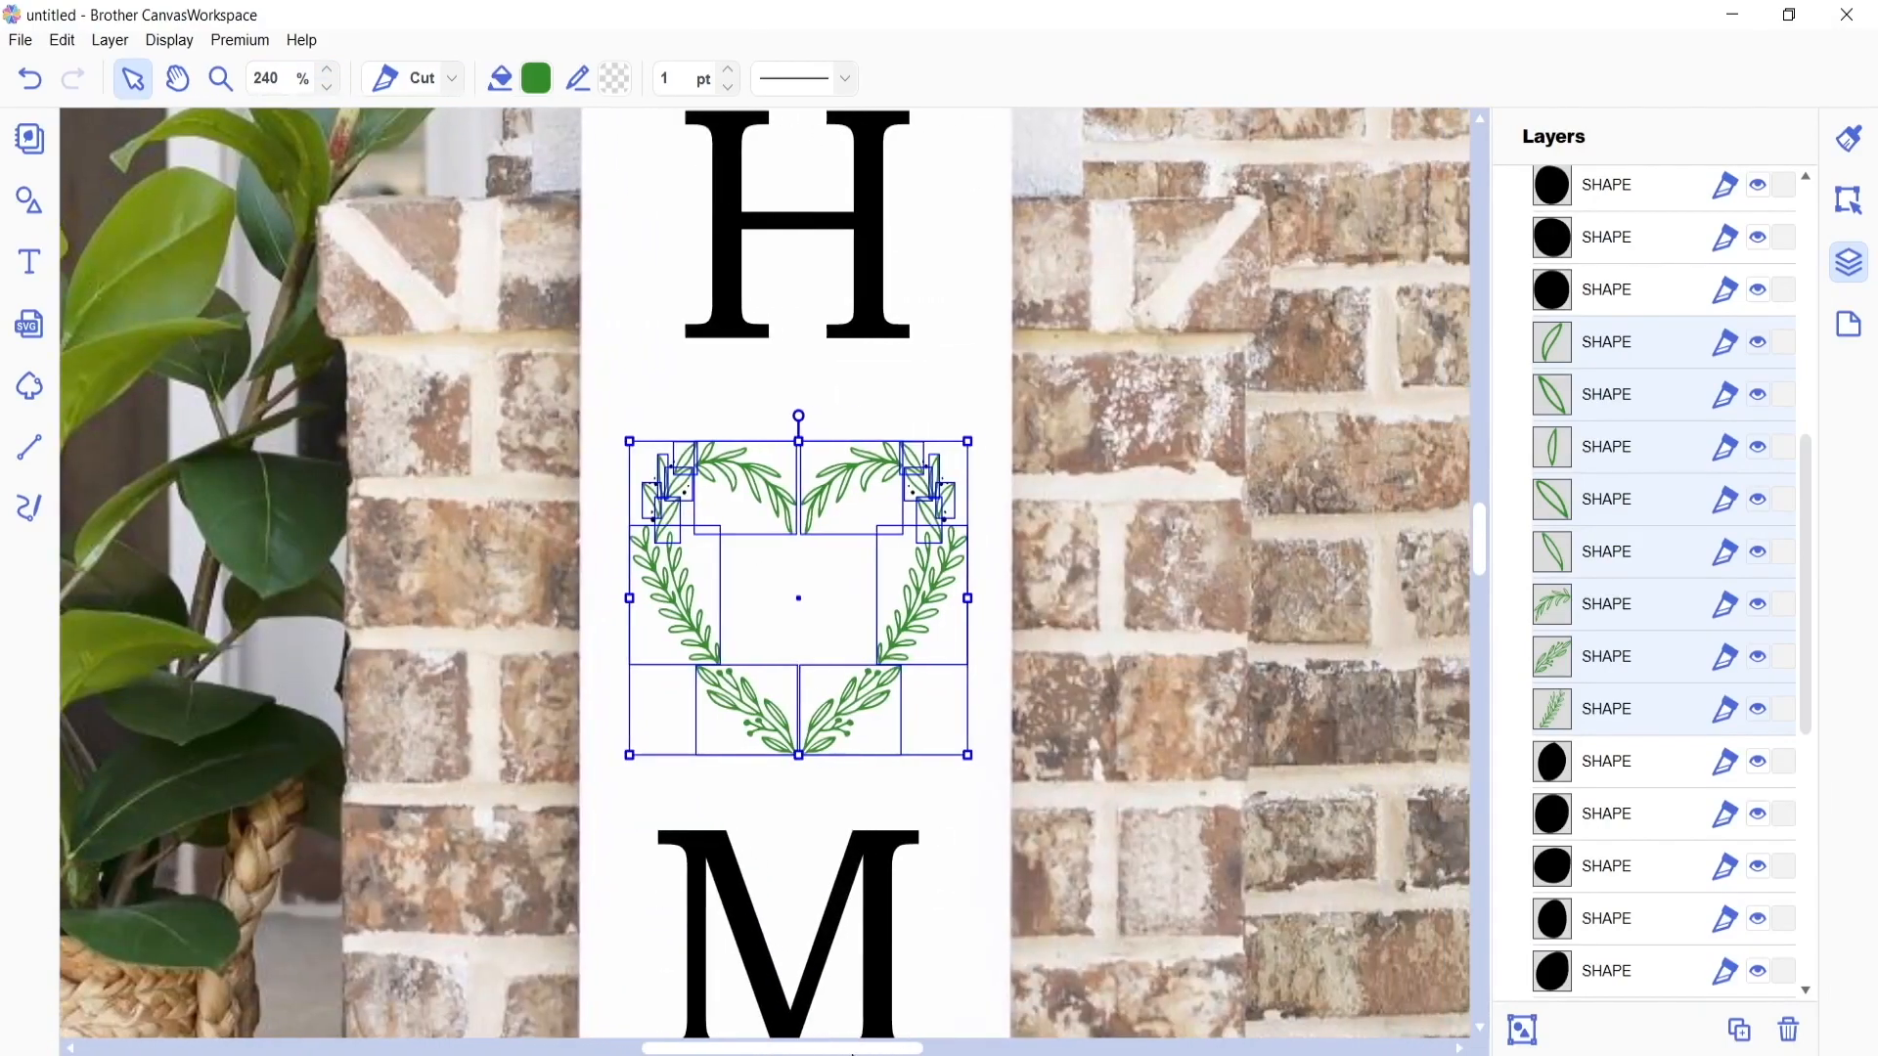
right_click(1668, 447)
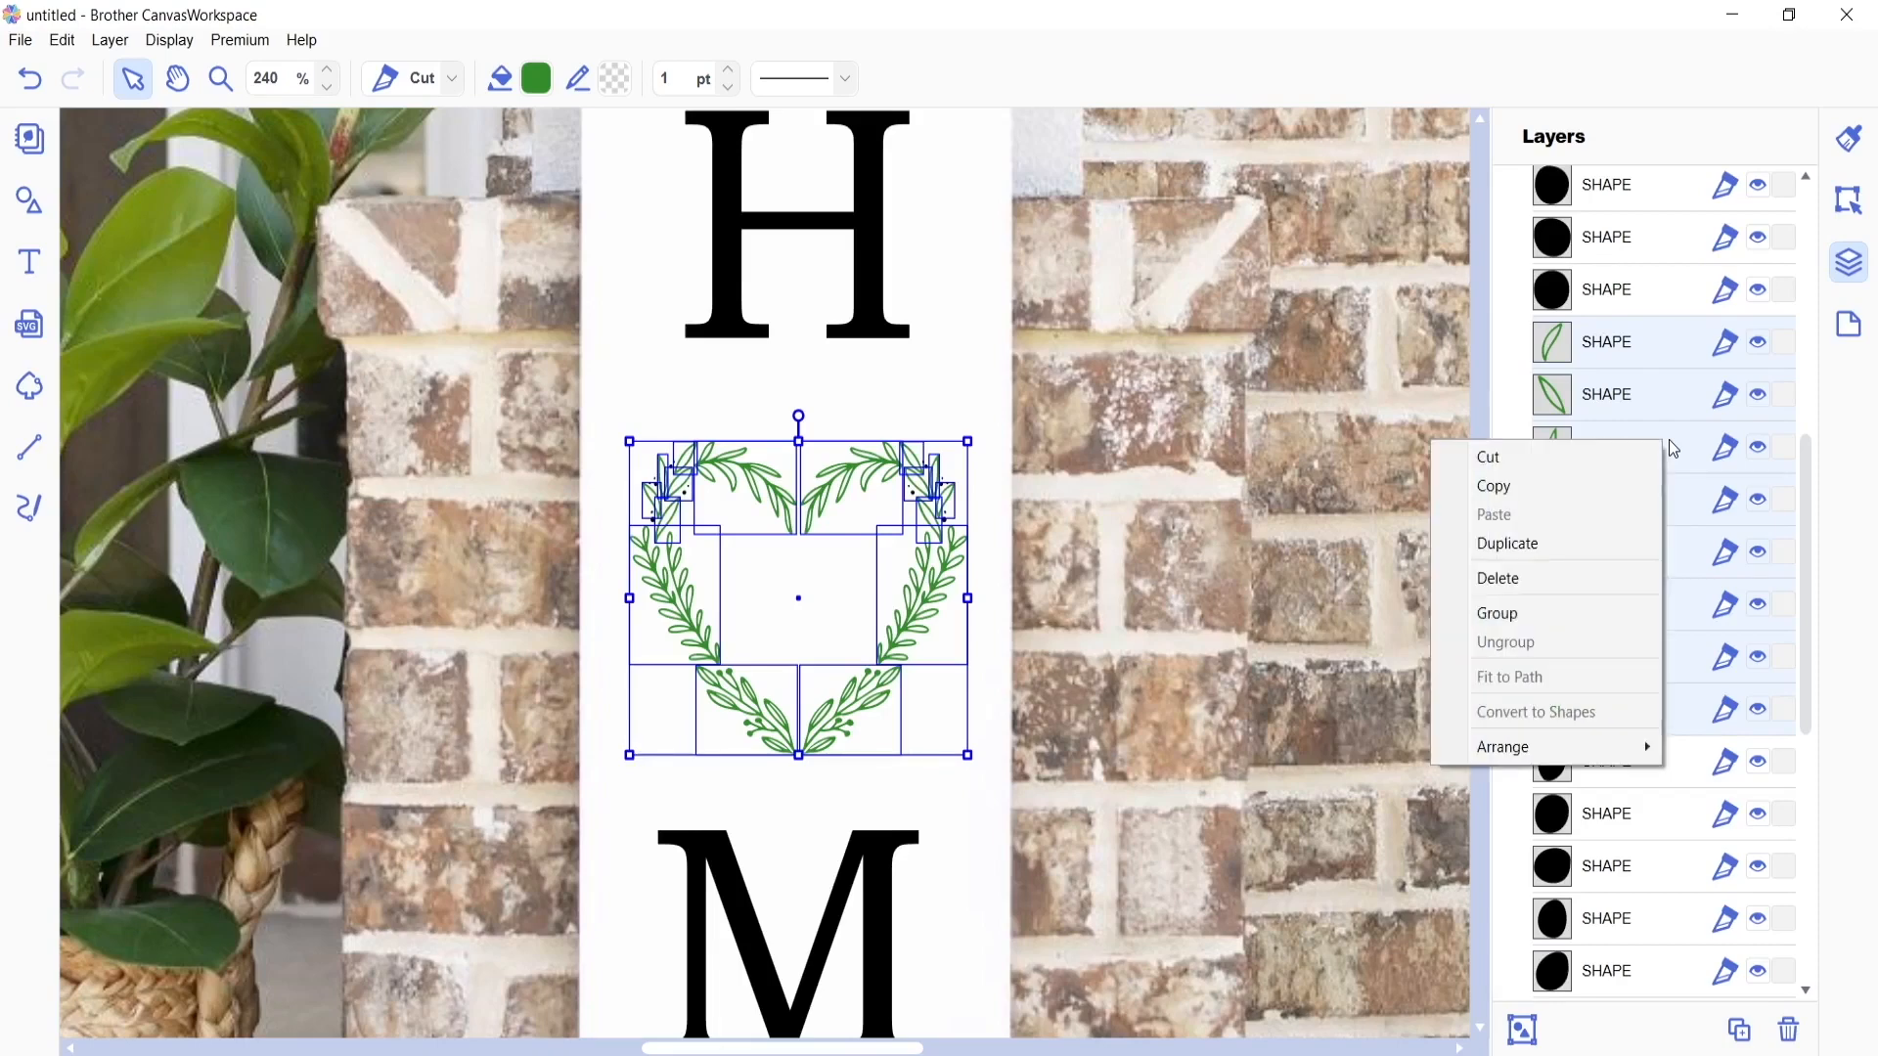
click(1619, 613)
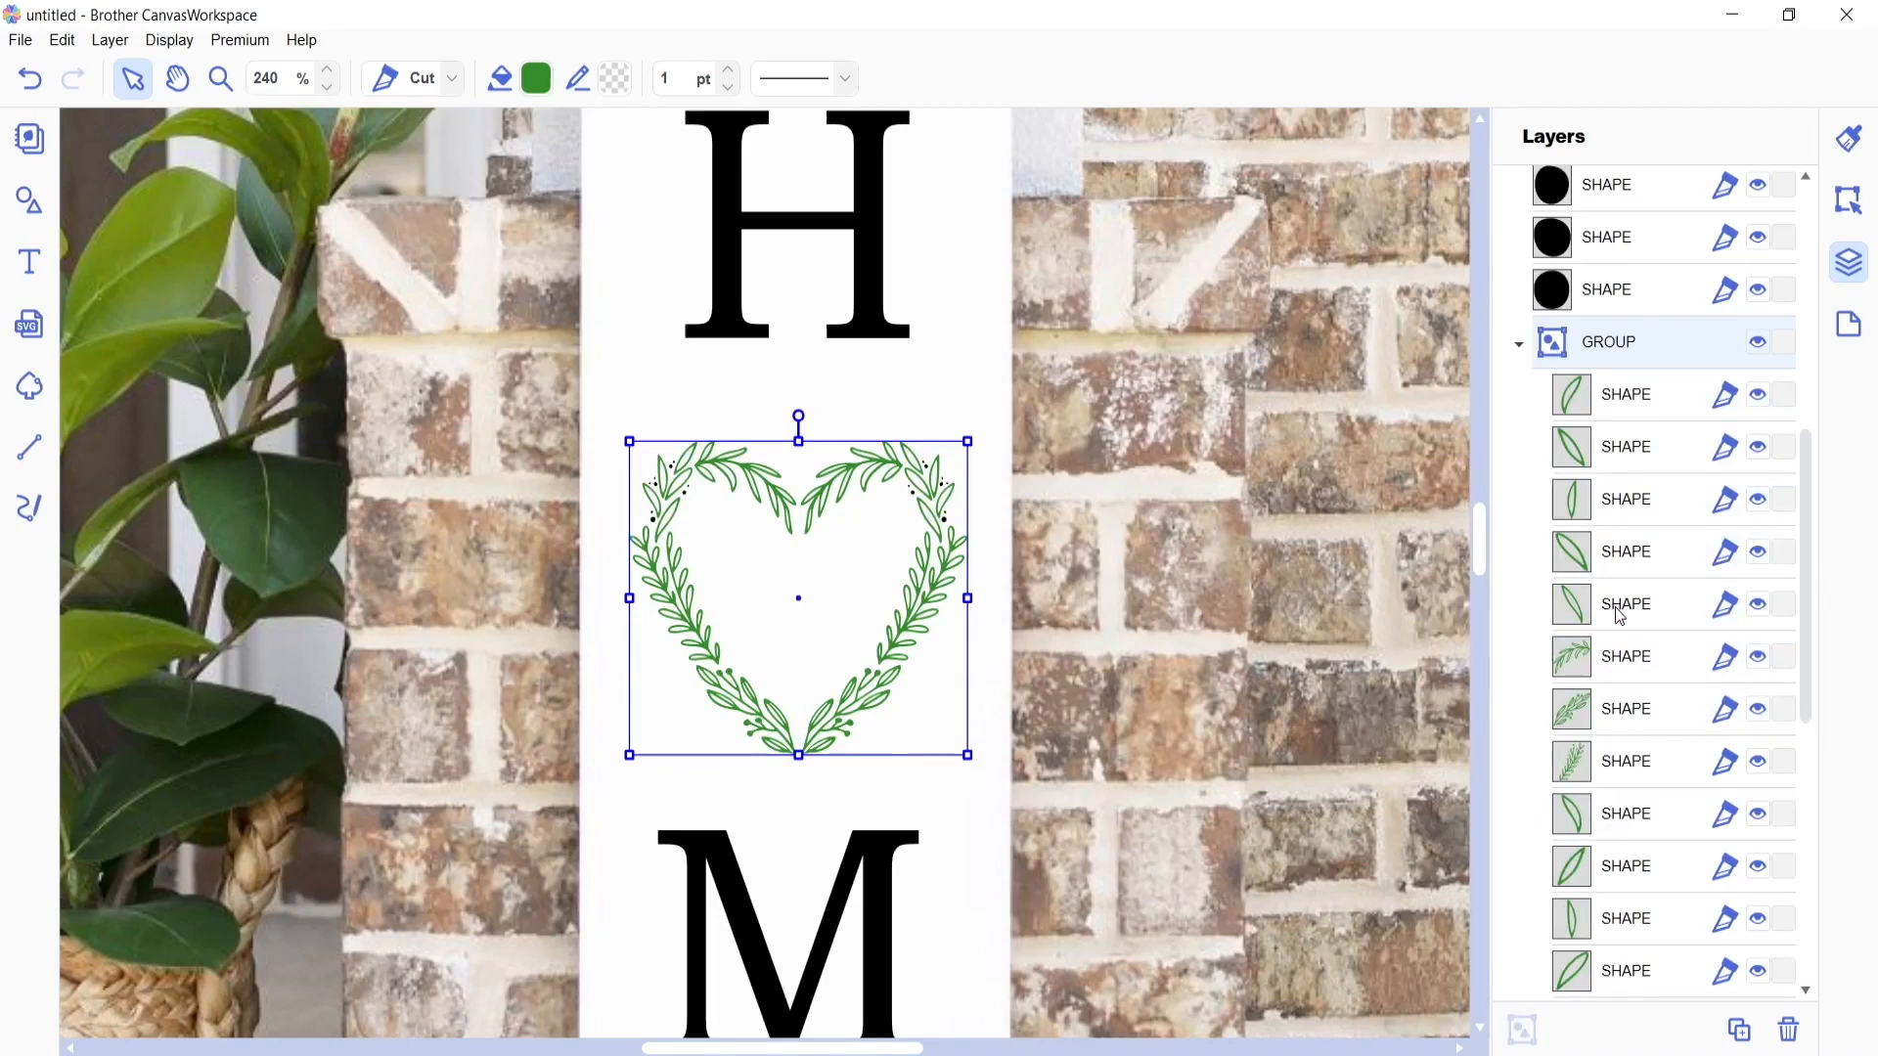
- Rename the new group to 'Leaves' and collapse it in the layer list
double_click(1607, 346)
text(Leaves)
key(Return)
click(1522, 348)
- Select the heart's small berry dot shapes in the layer list
scroll(1645, 392, up, 5)
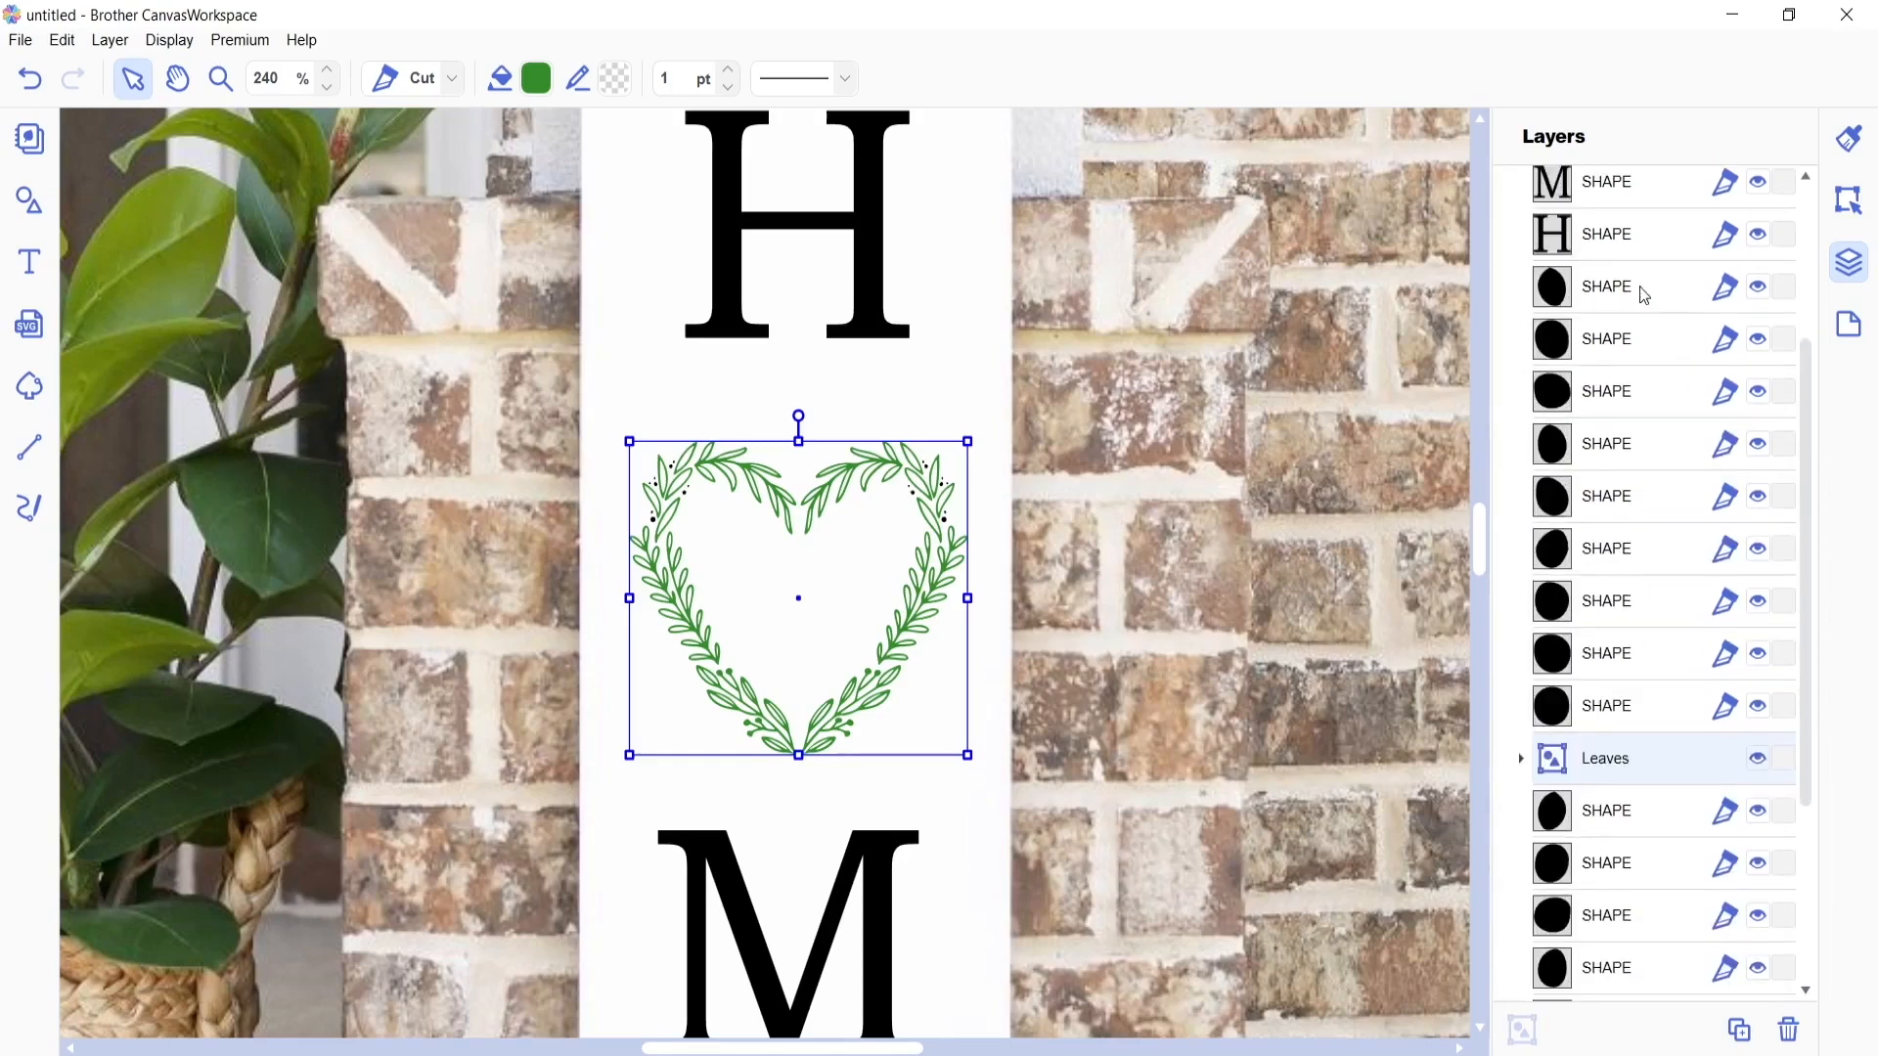
click(1645, 291)
drag(1639, 285, 1654, 929)
scroll(1659, 692, down, 3)
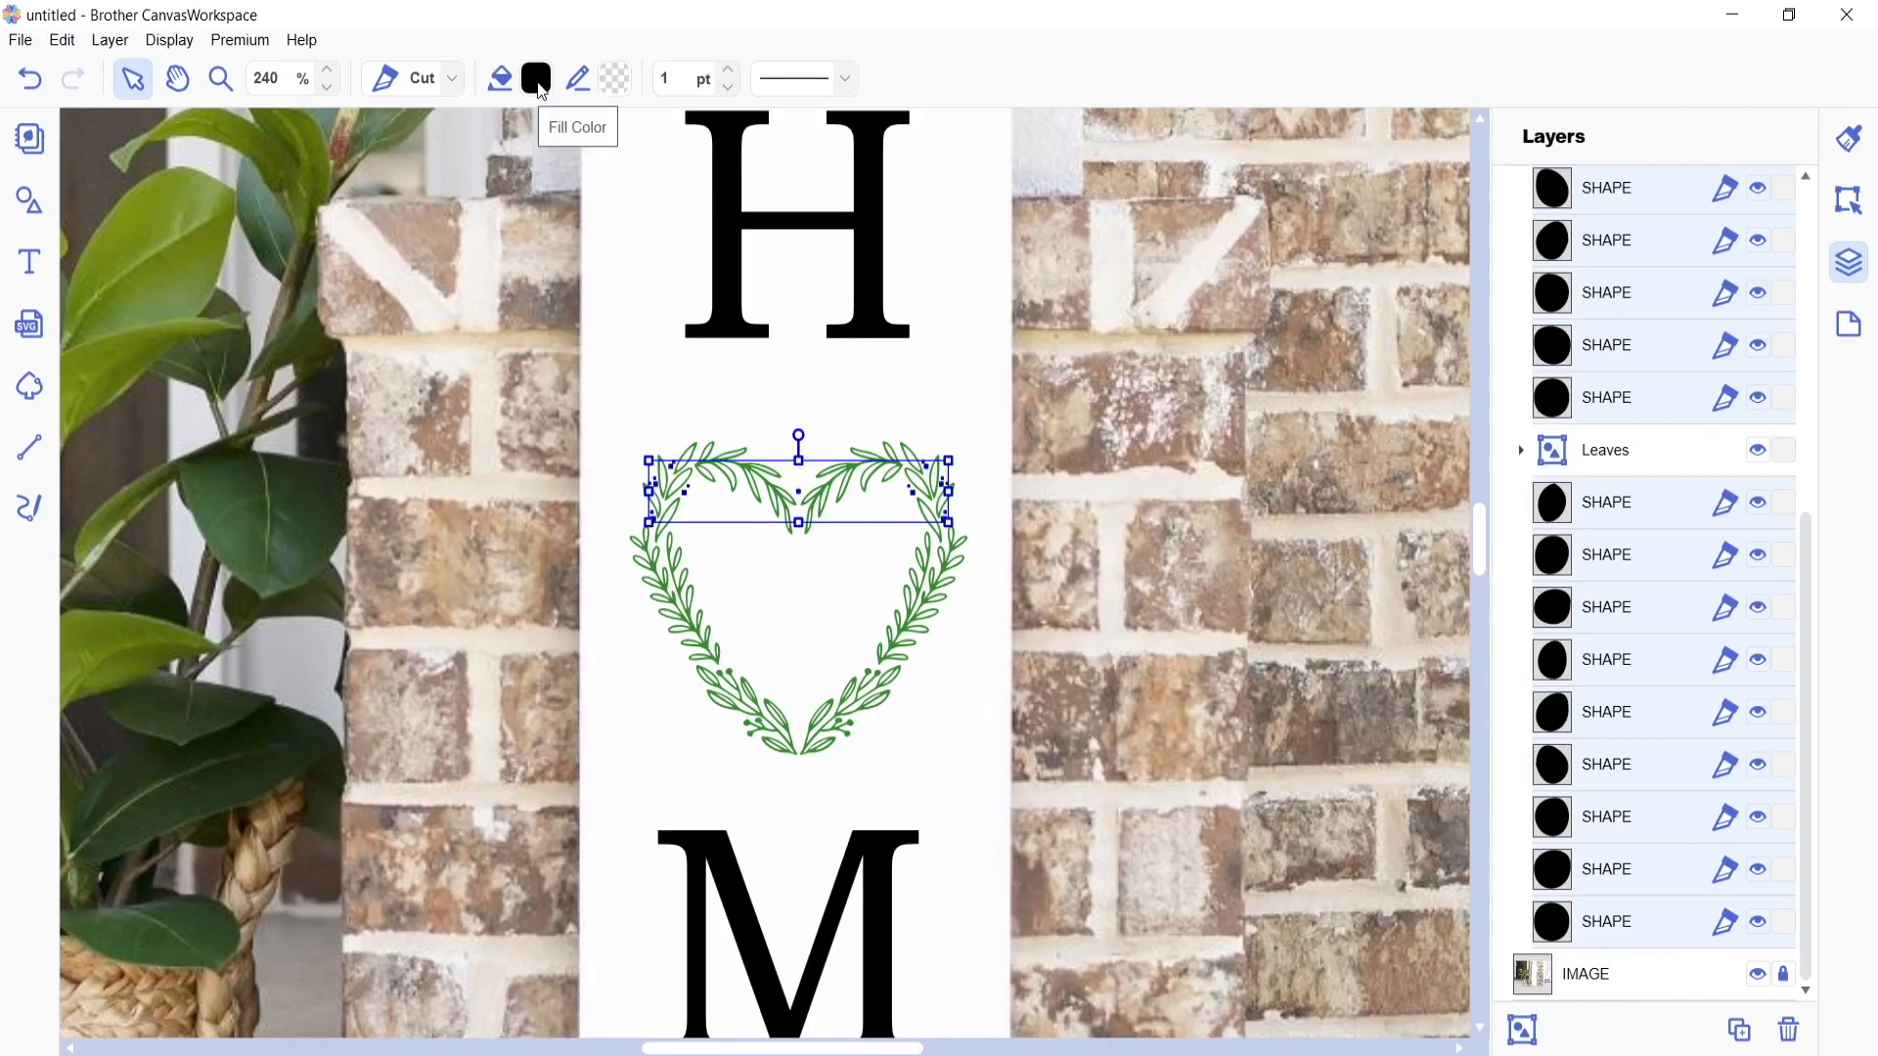
- Fill the selected berry shapes with dark red #B80619
click(537, 80)
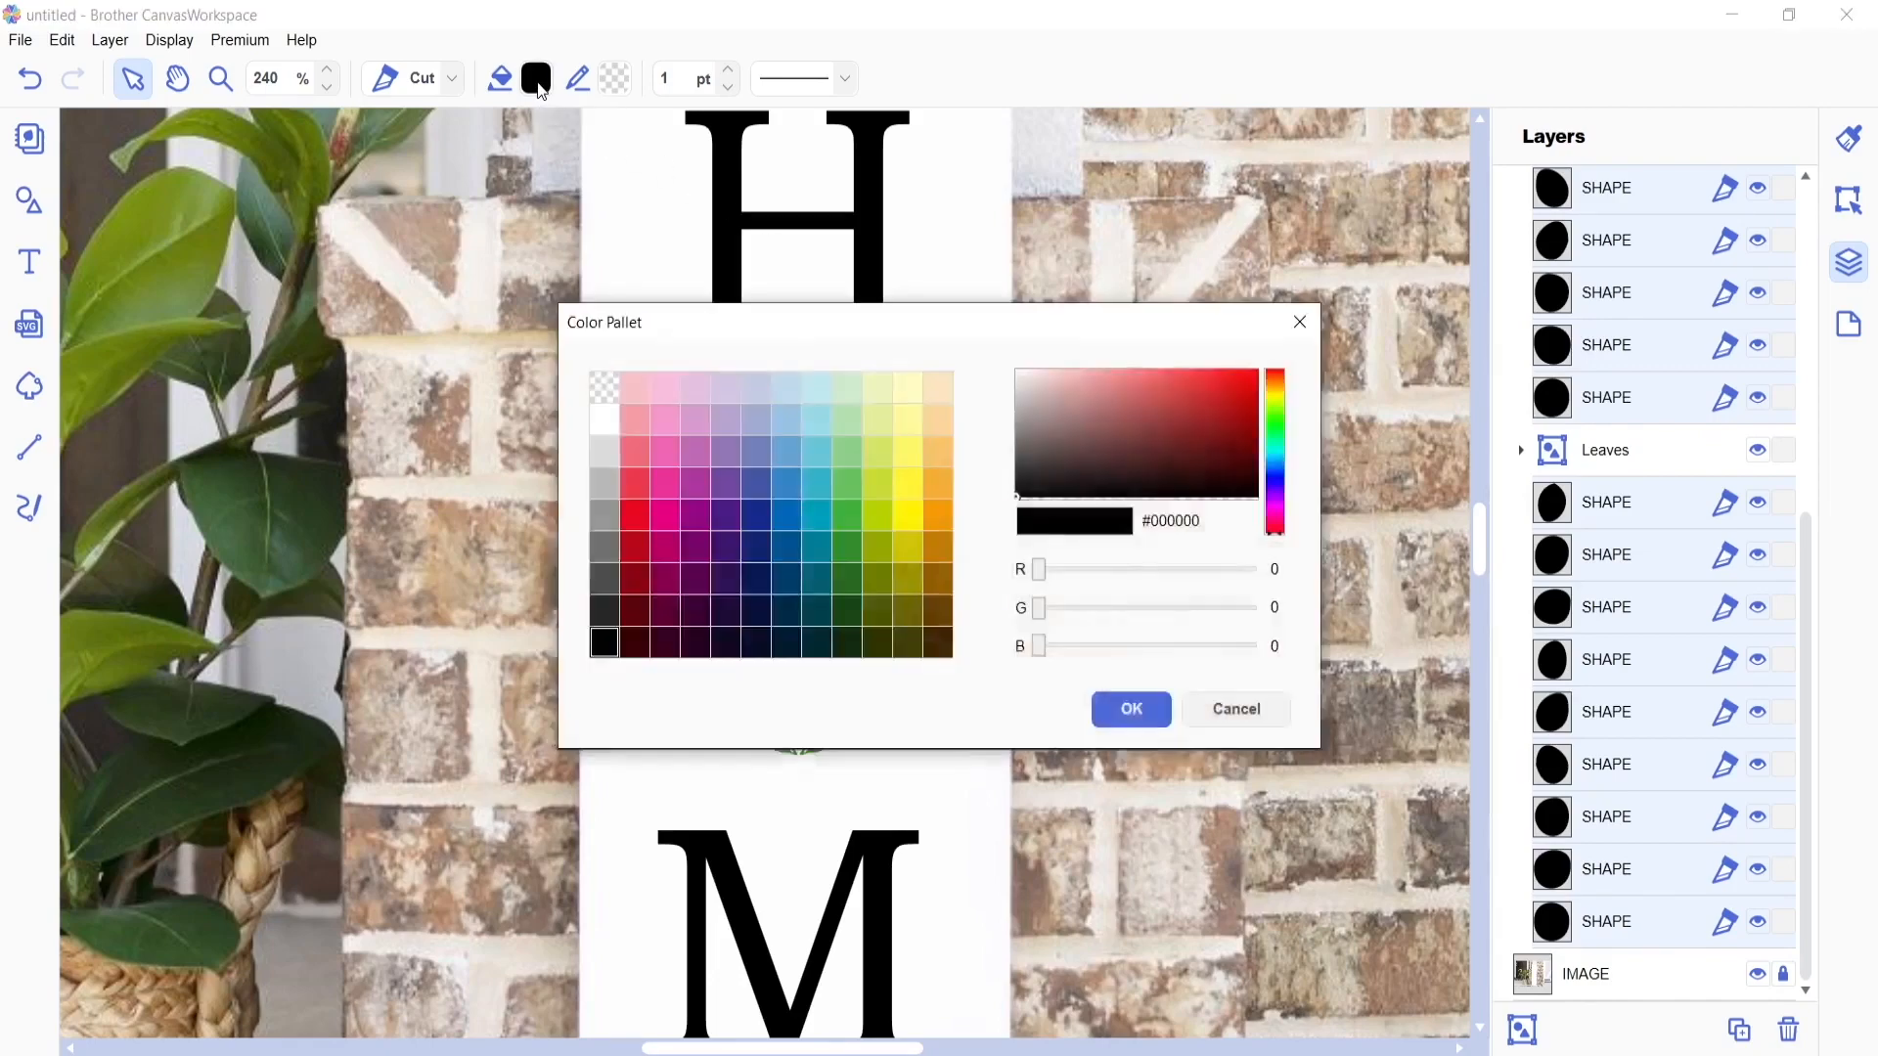
click(637, 551)
click(1127, 708)
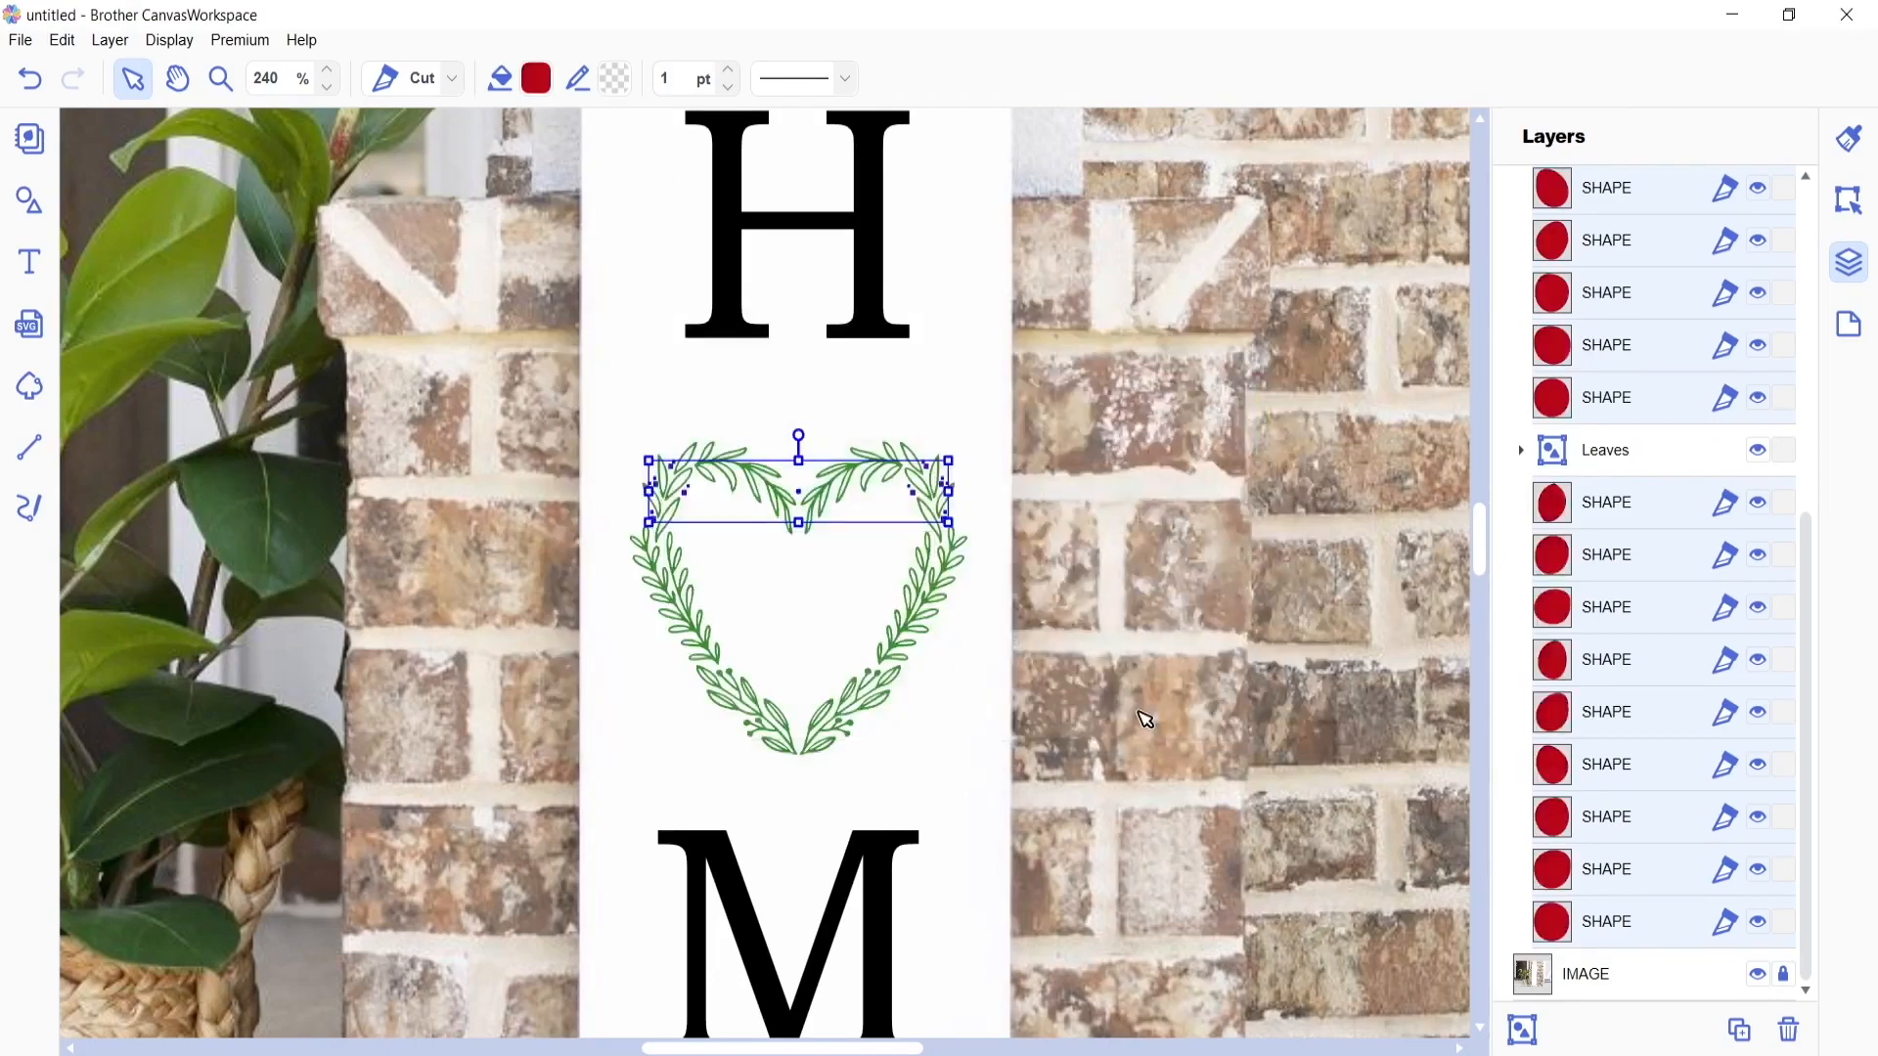
- Group the red berry shapes, name the group 'Berries', and collapse it
right_click(1668, 603)
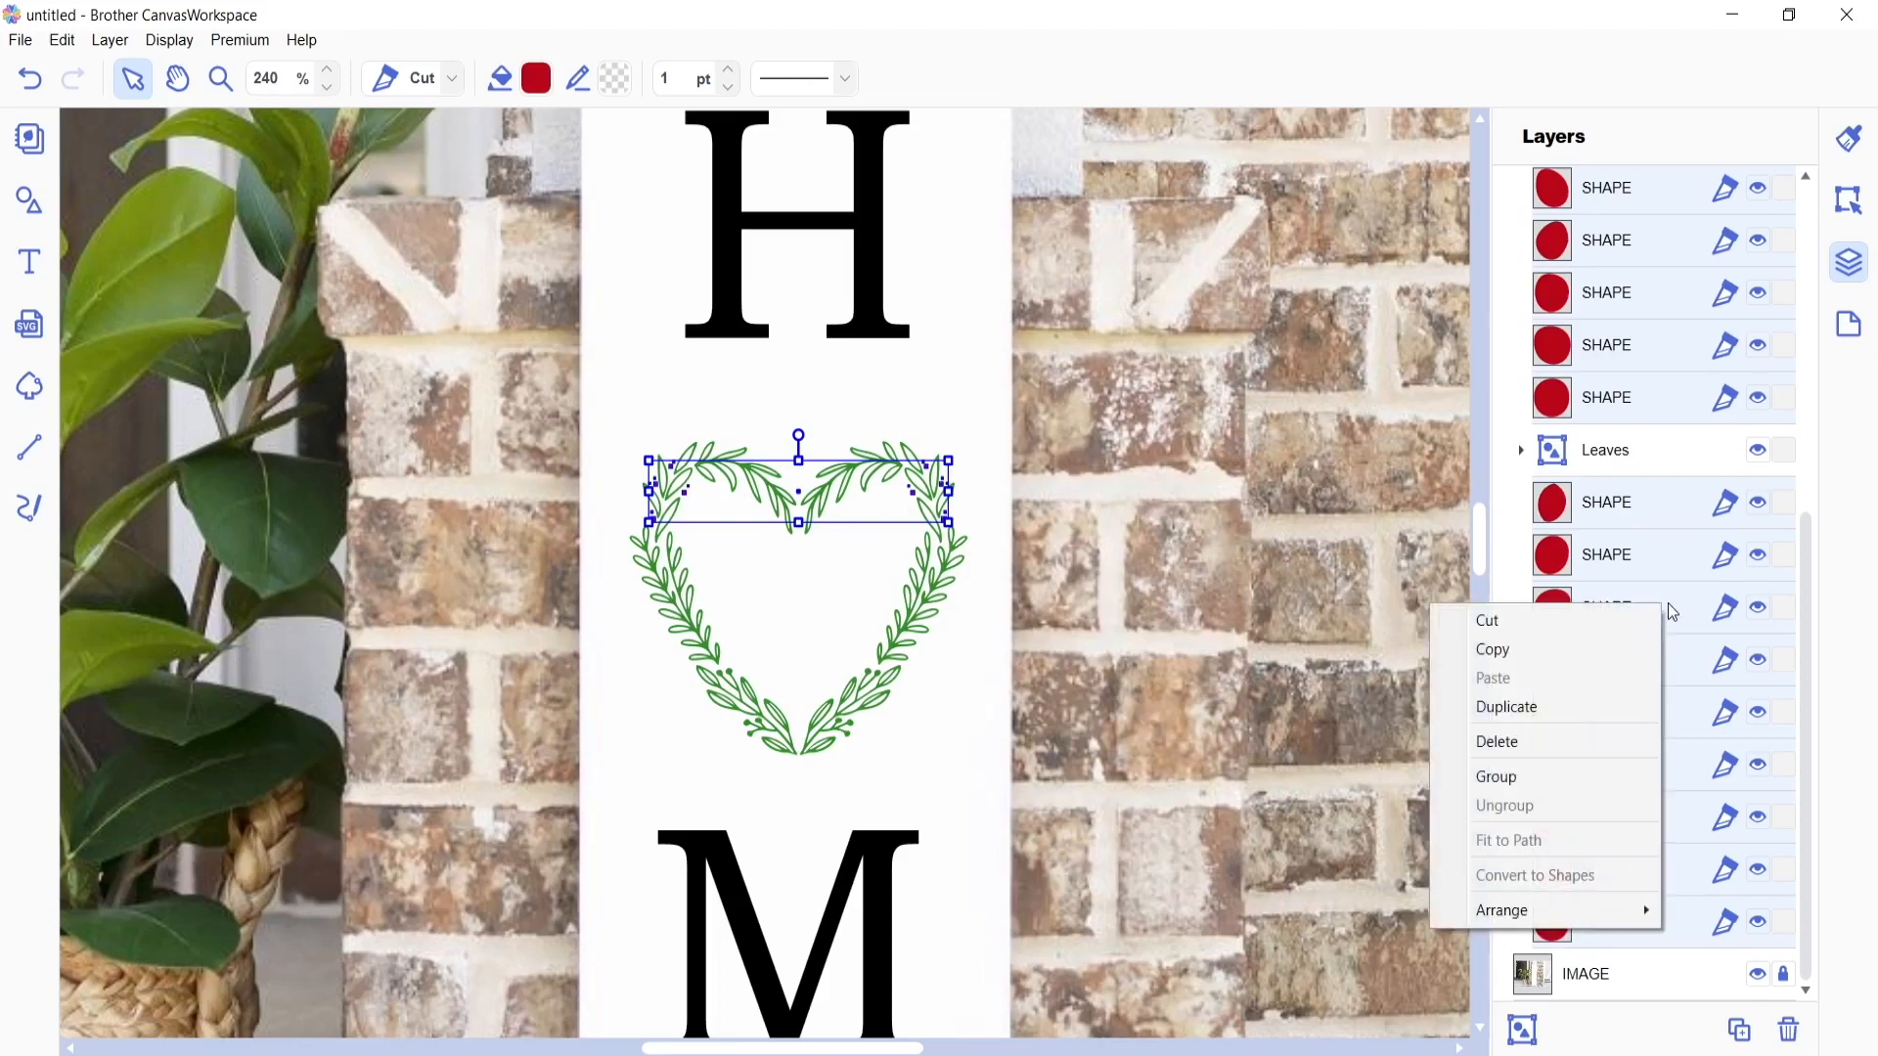
click(1504, 778)
scroll(1609, 559, up, 10)
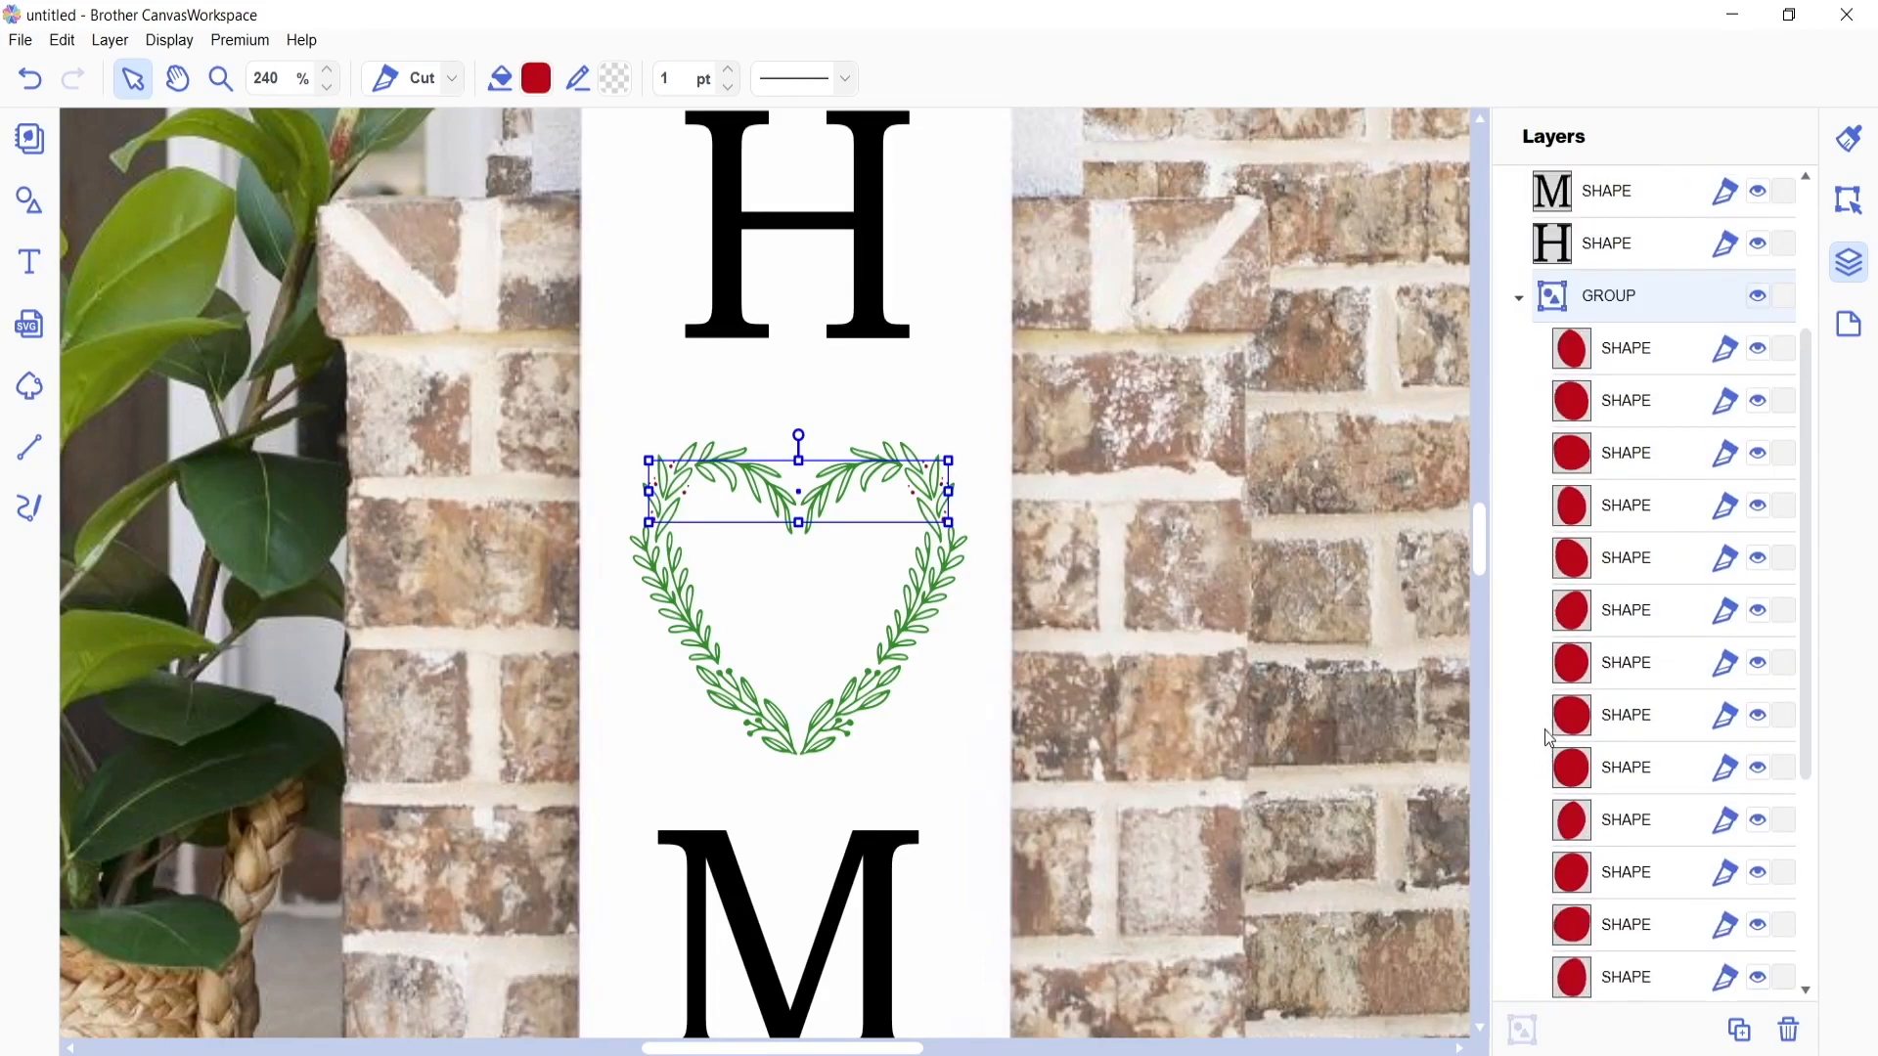
double_click(1613, 544)
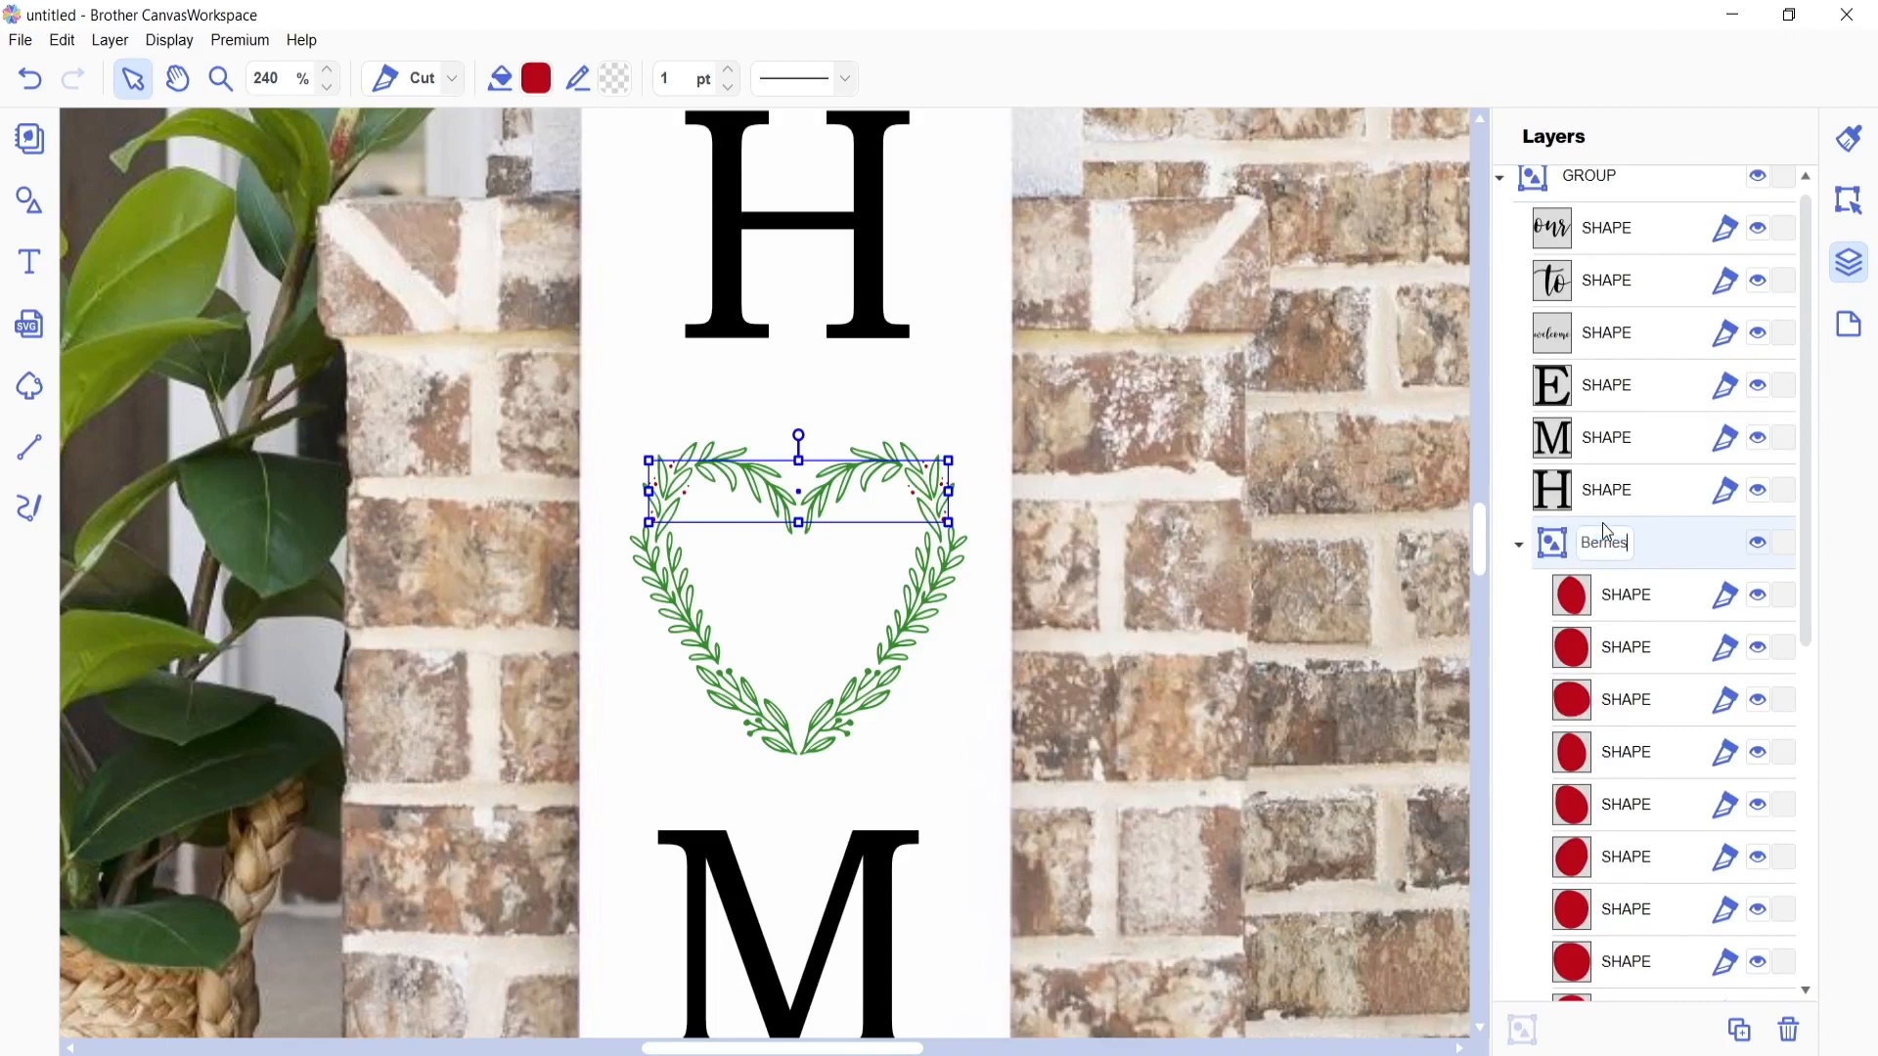
click(1519, 544)
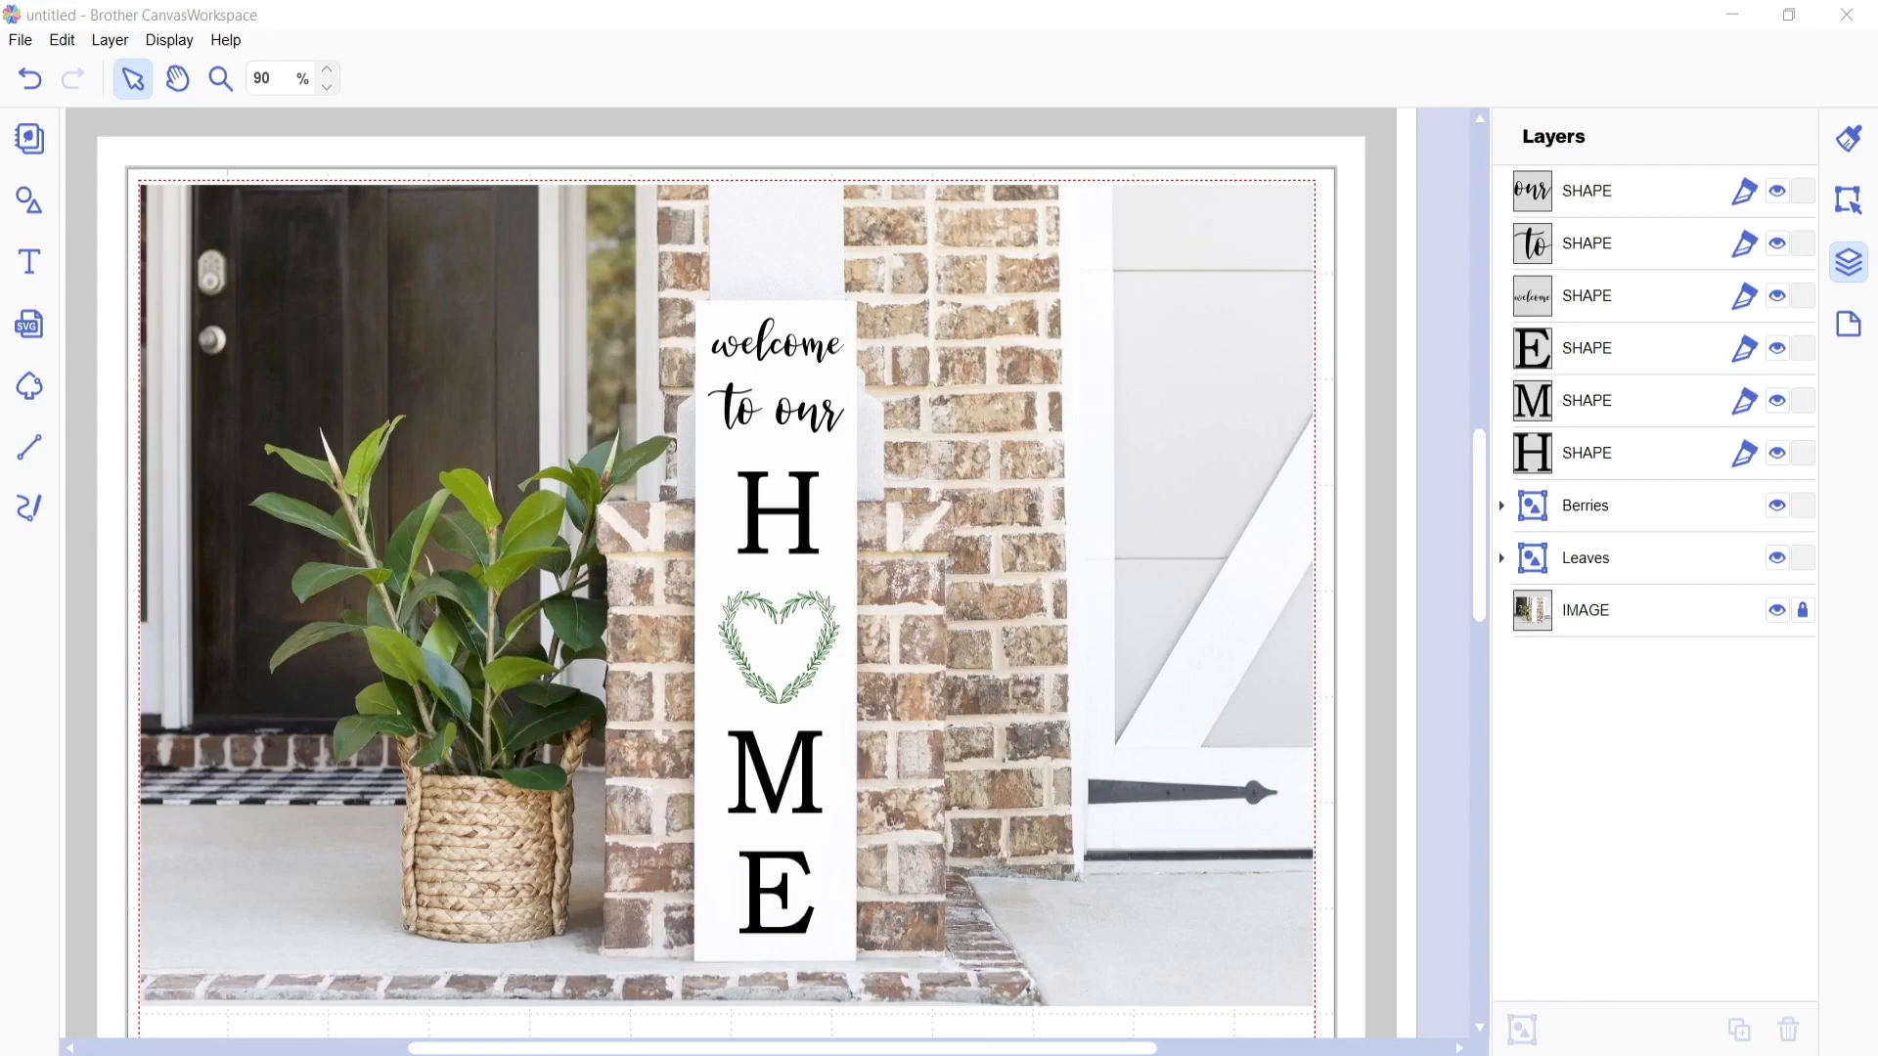
- Capture a snip of the porch sign mockup canvas and crop it in Snip & Sketch
key(super)
text(snip)
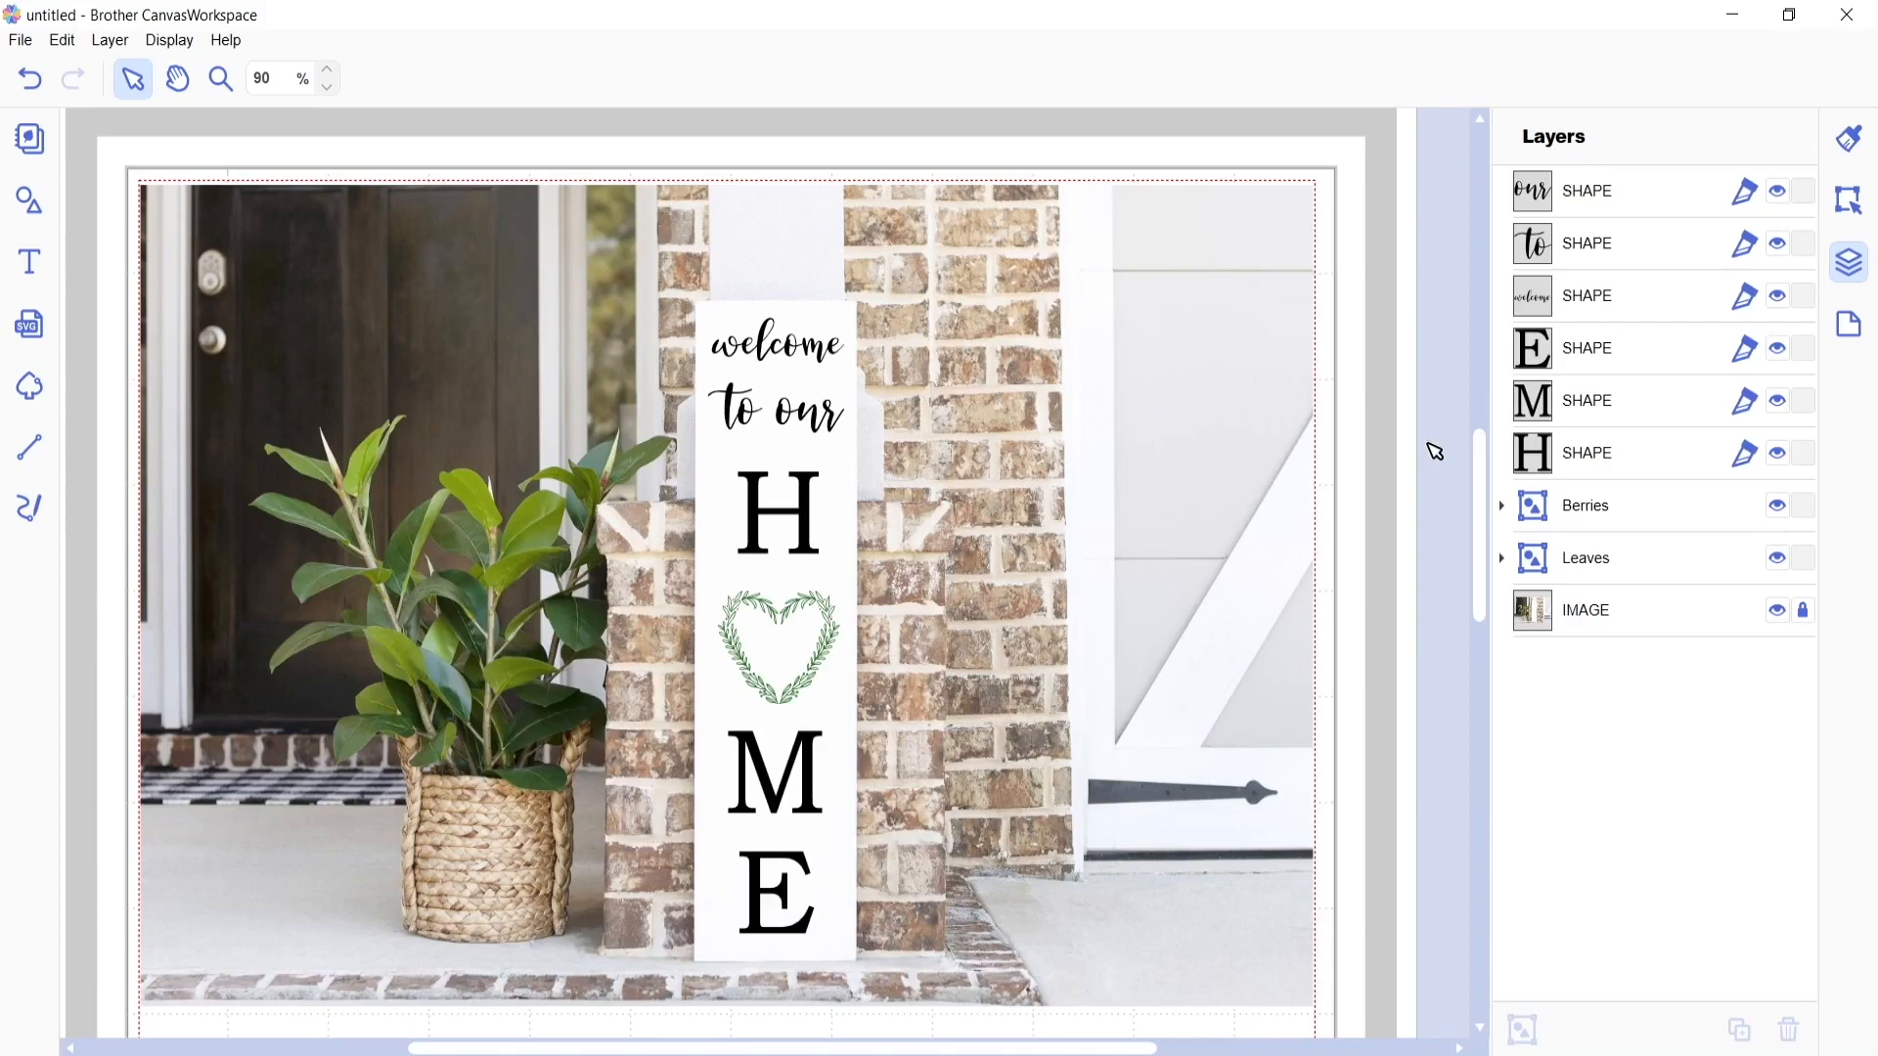
key(shift+super+s)
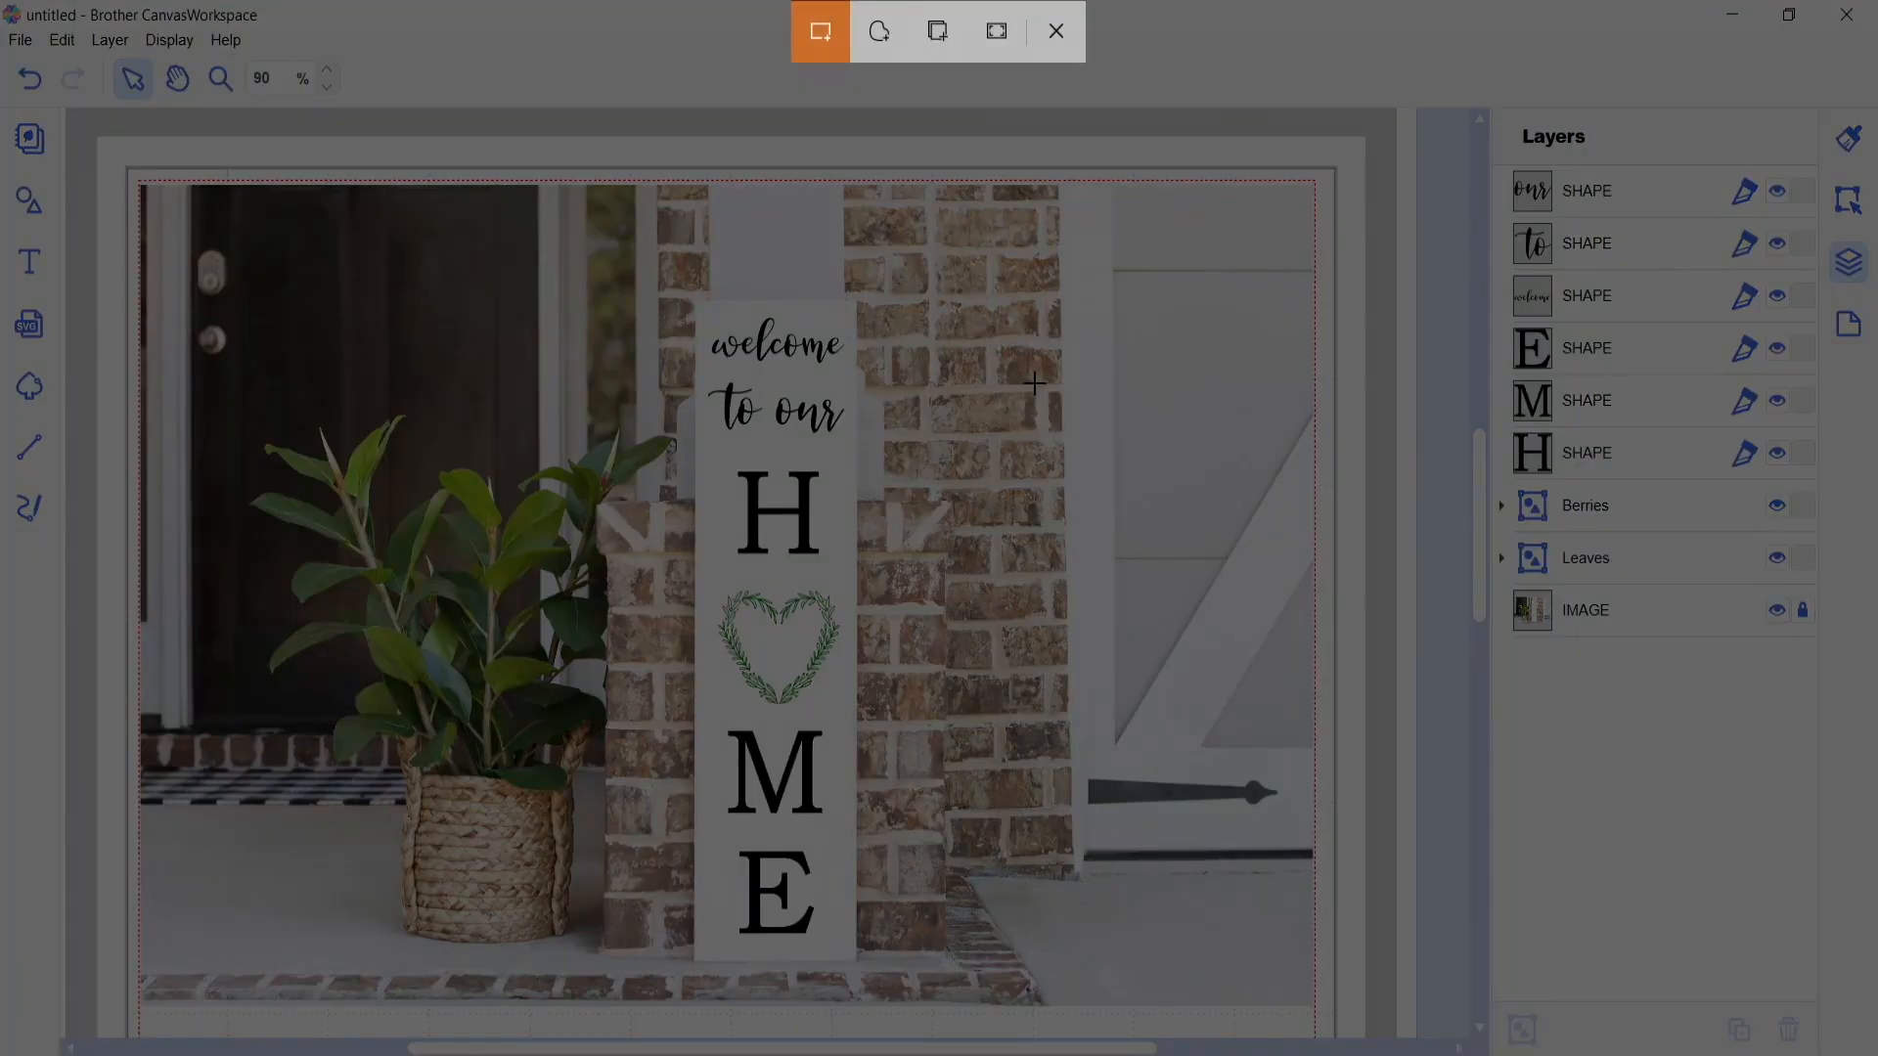
mouse_move(143, 183)
mouse_down()
mouse_move(293, 1027)
mouse_move(1310, 1000)
mouse_up()
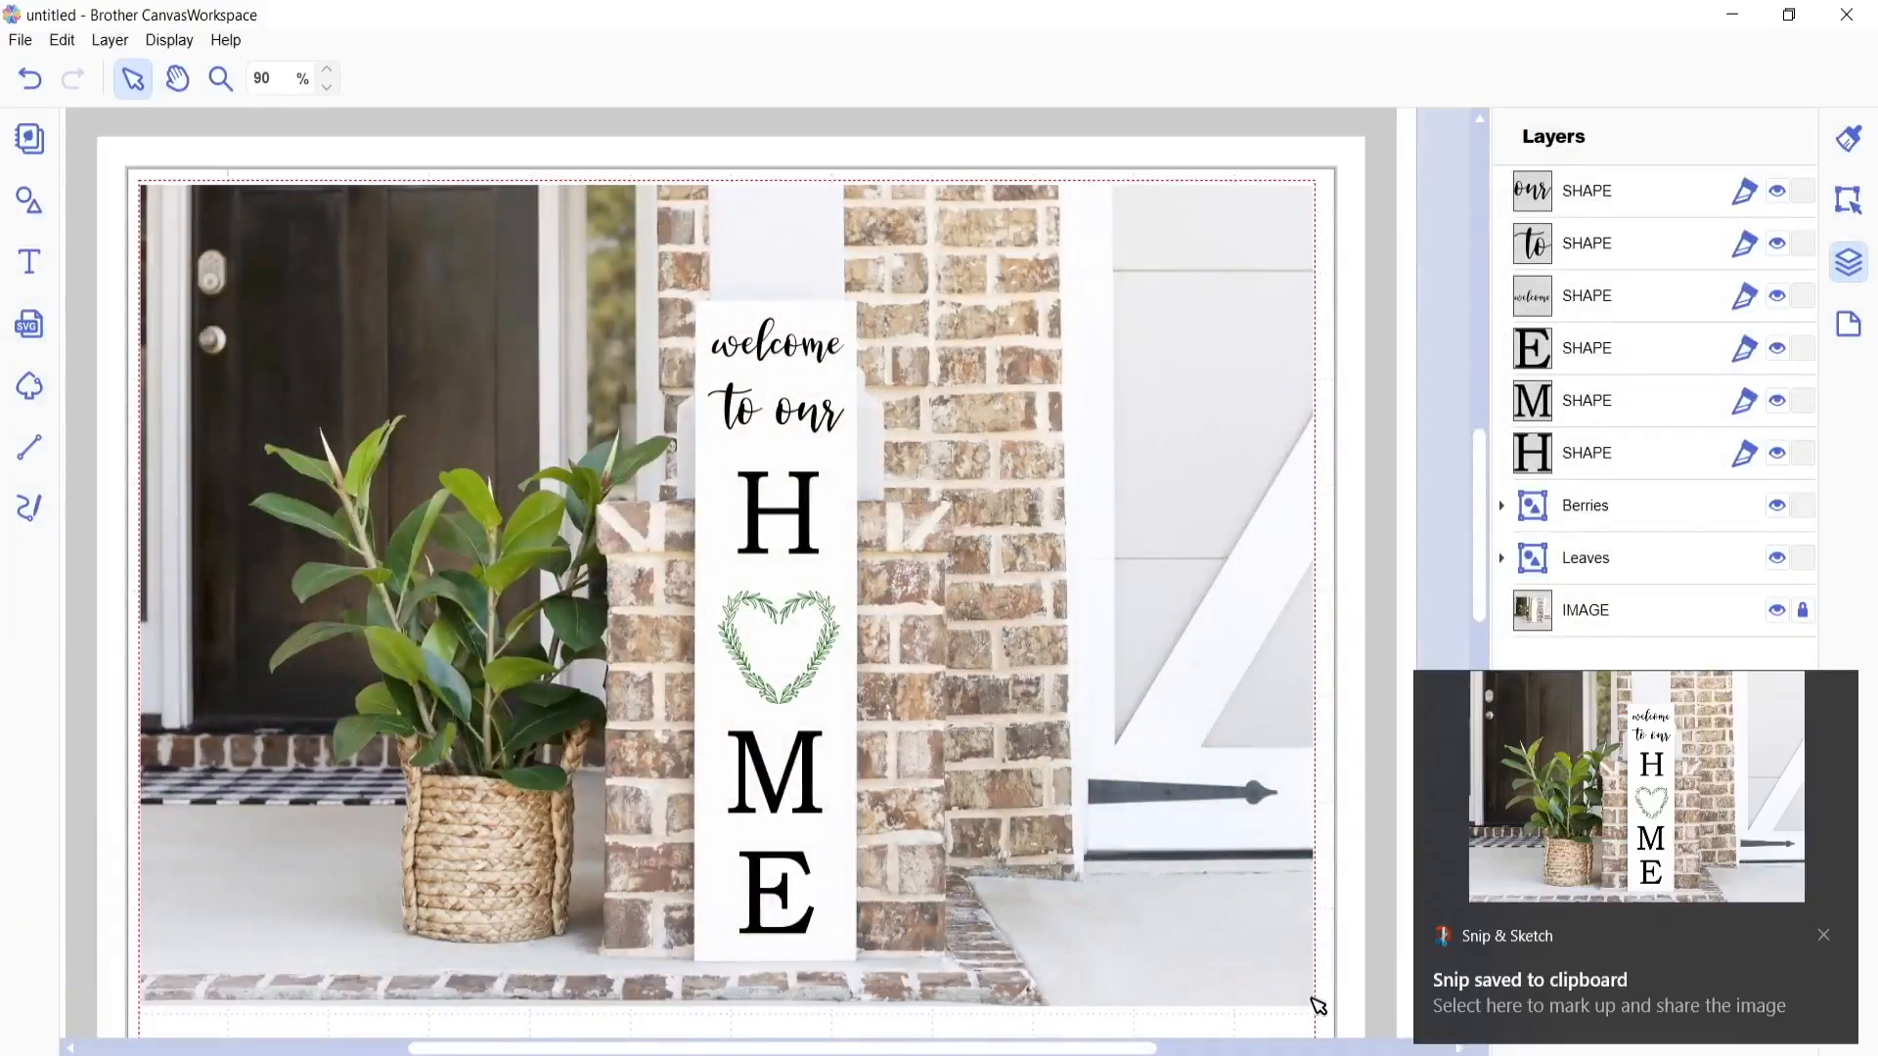
click(1731, 773)
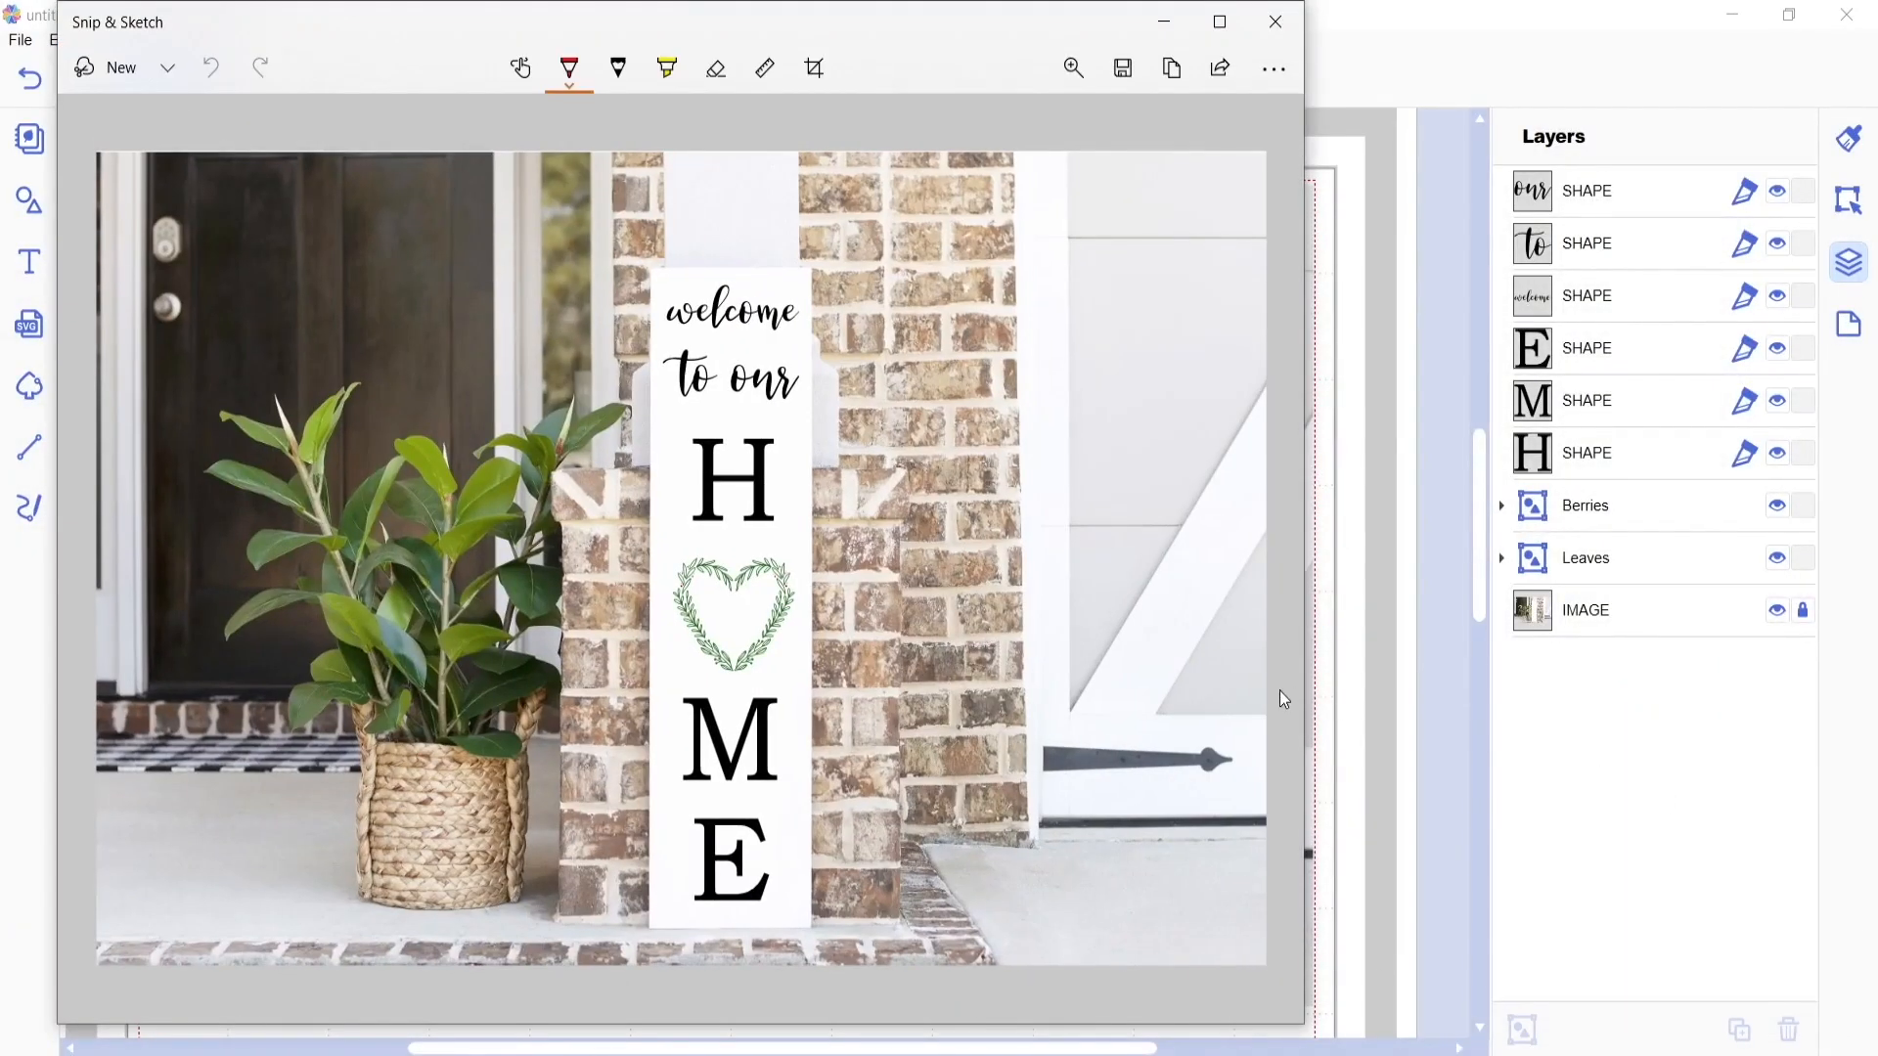
click(814, 68)
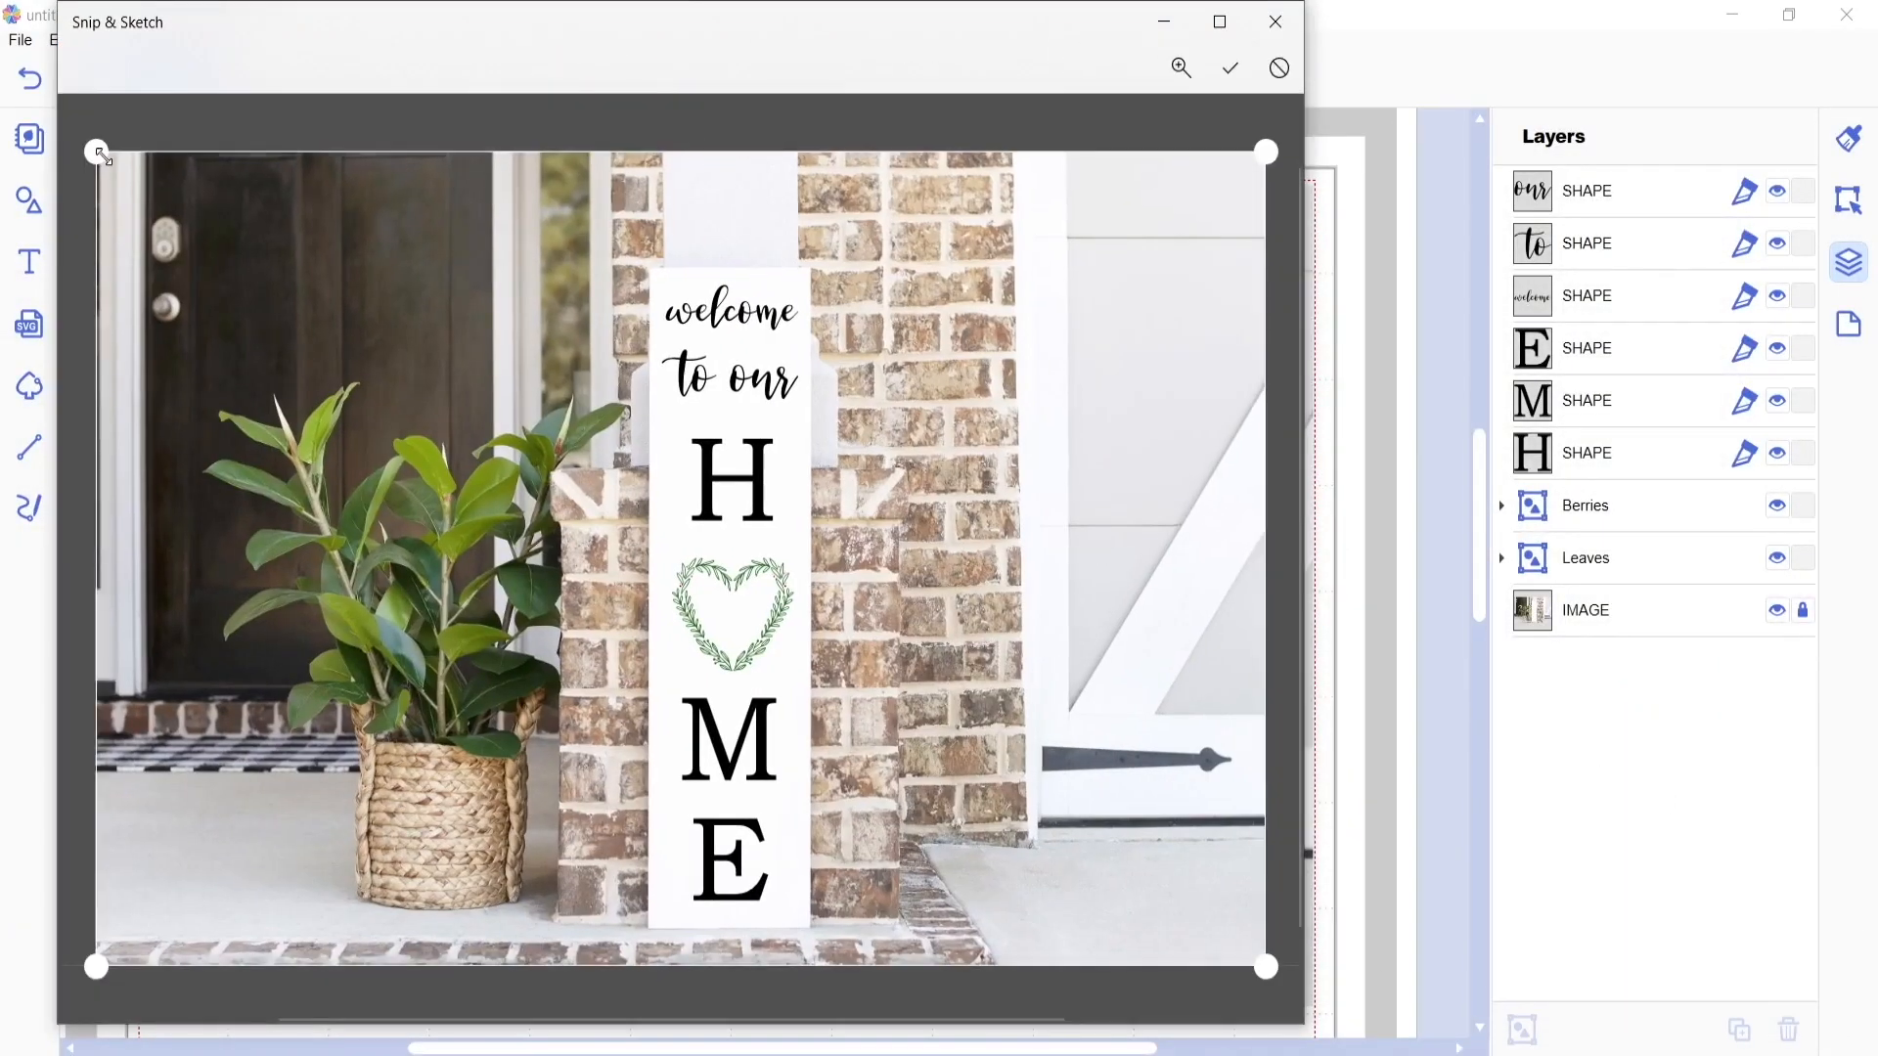
click(1229, 67)
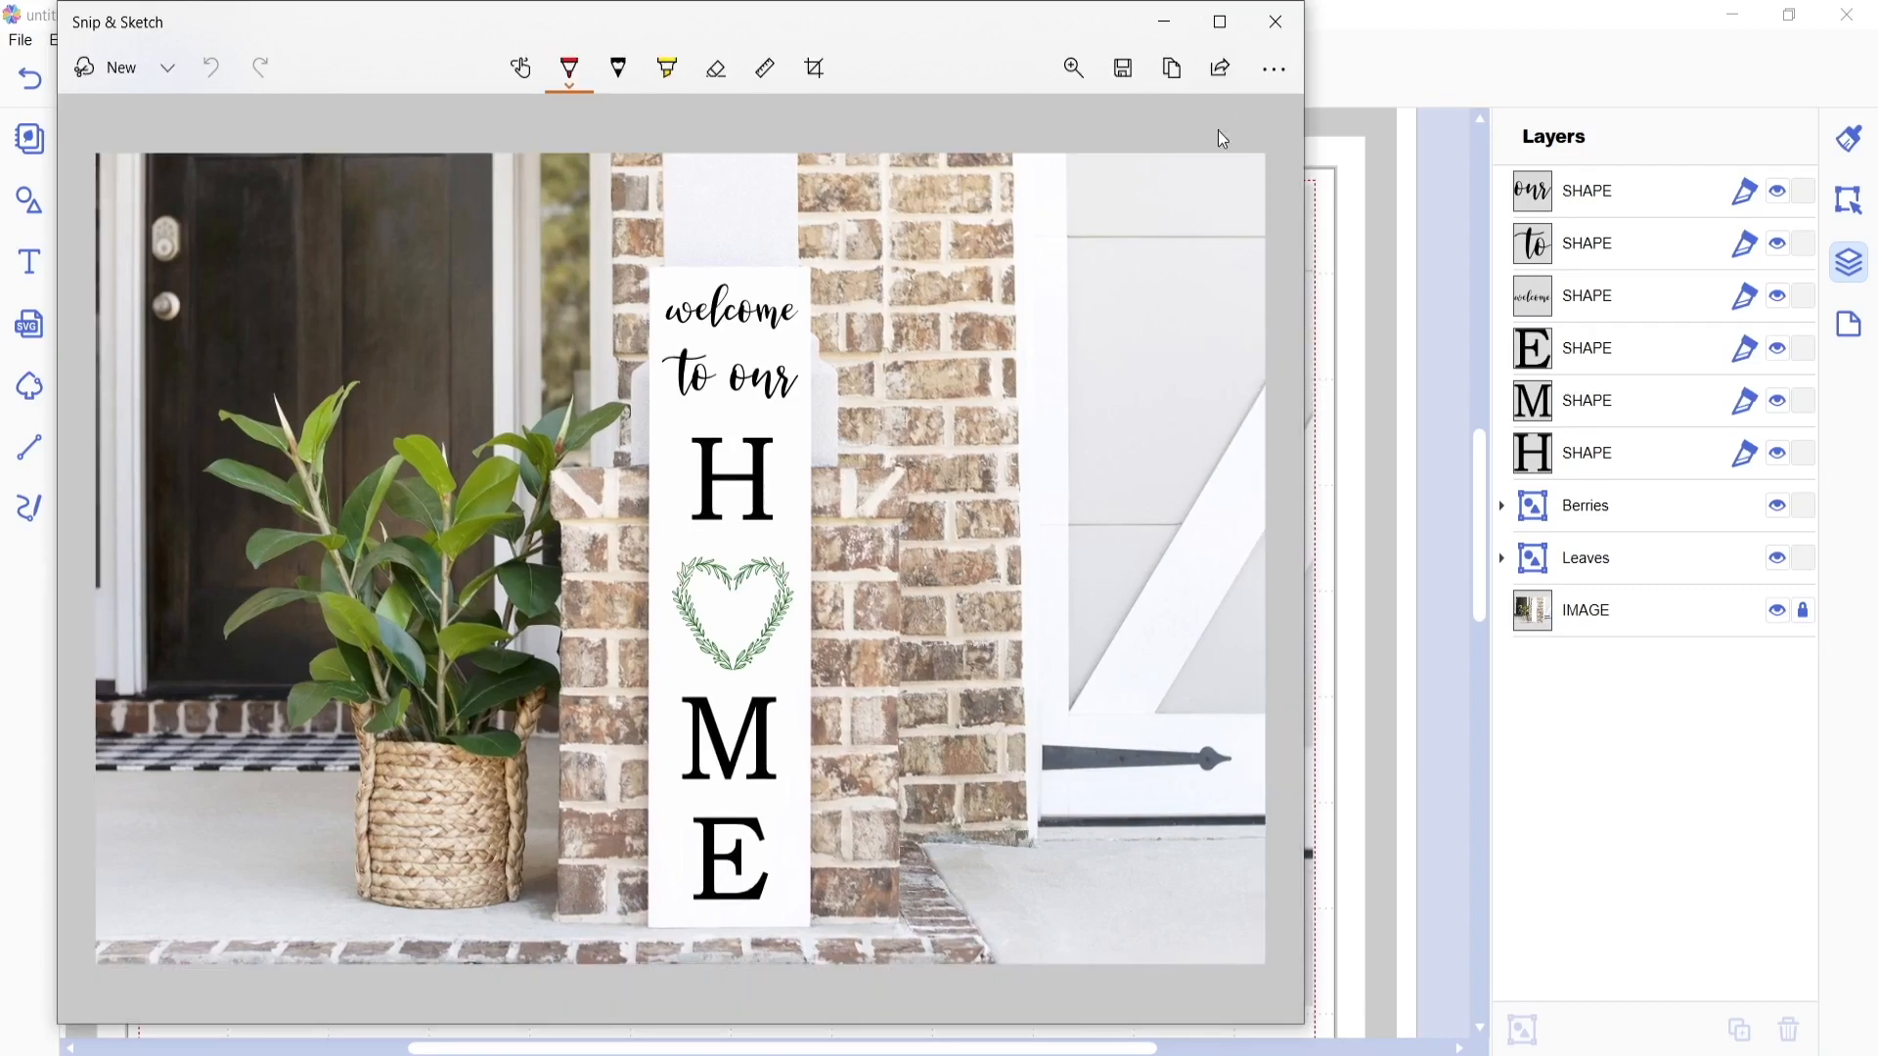
- Save the snip to the Desktop as JPG 'Vertical Porch Sign Mock Up'
click(1123, 67)
click(701, 511)
click(671, 563)
text(Vertical Porch Sign Mock Up)
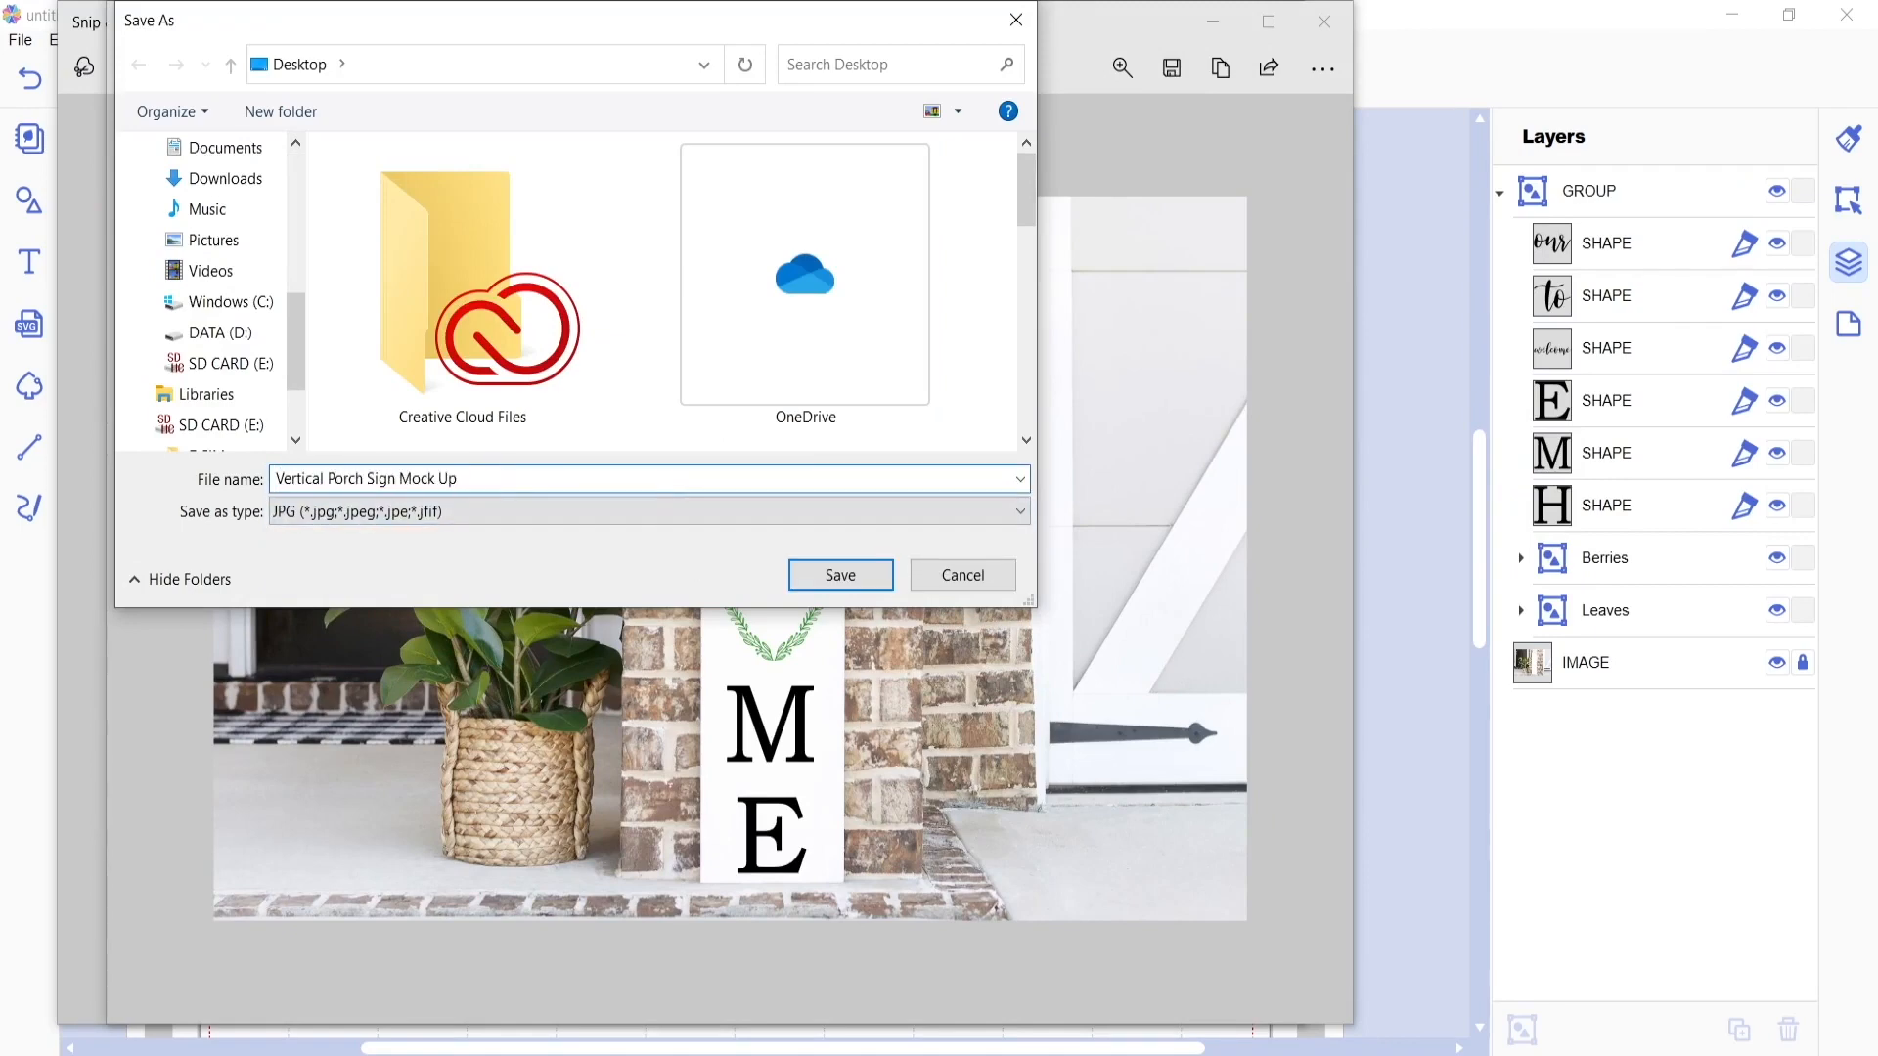
click(829, 578)
- Close the screenshot windows and open the saved porch sign image to check it
click(1213, 21)
click(1165, 21)
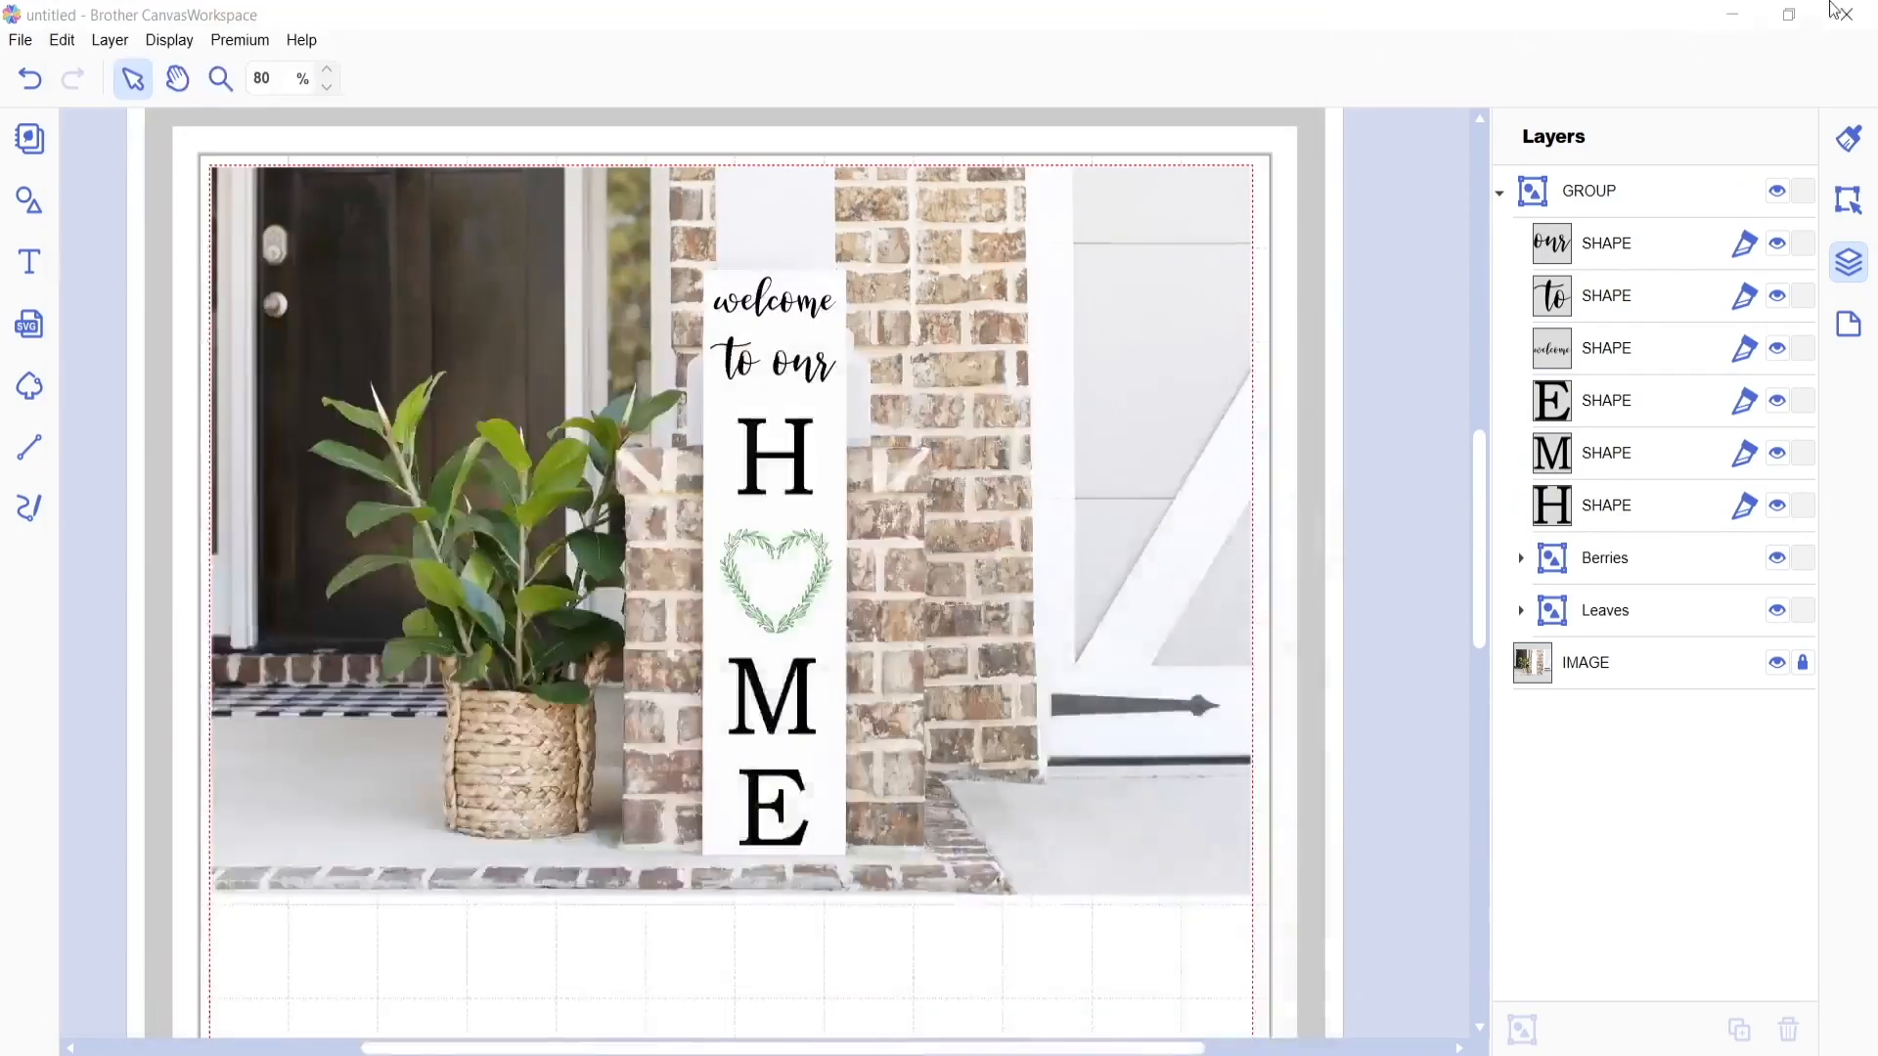
click(1731, 16)
drag(45, 46, 994, 544)
double_click(993, 543)
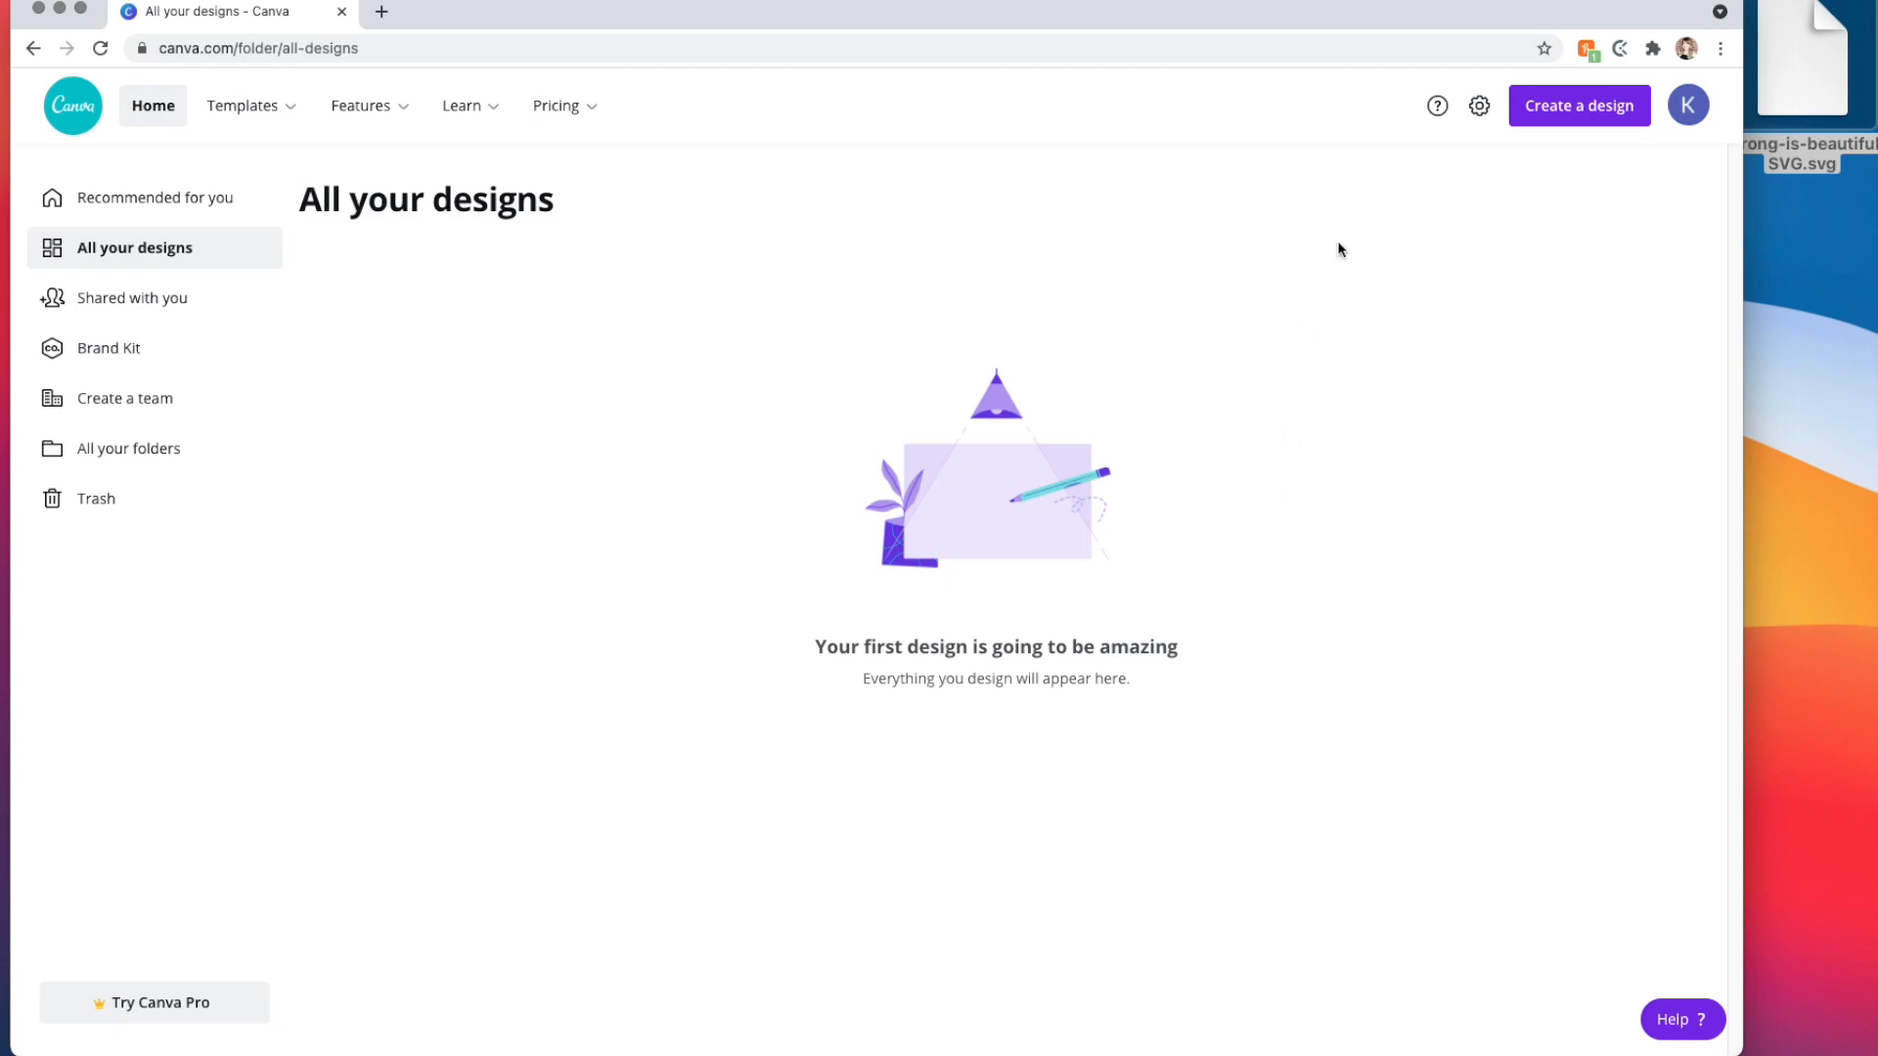
- Start a Canva design with Edit photo and upload mockup.jpg from the Desktop
click(1561, 111)
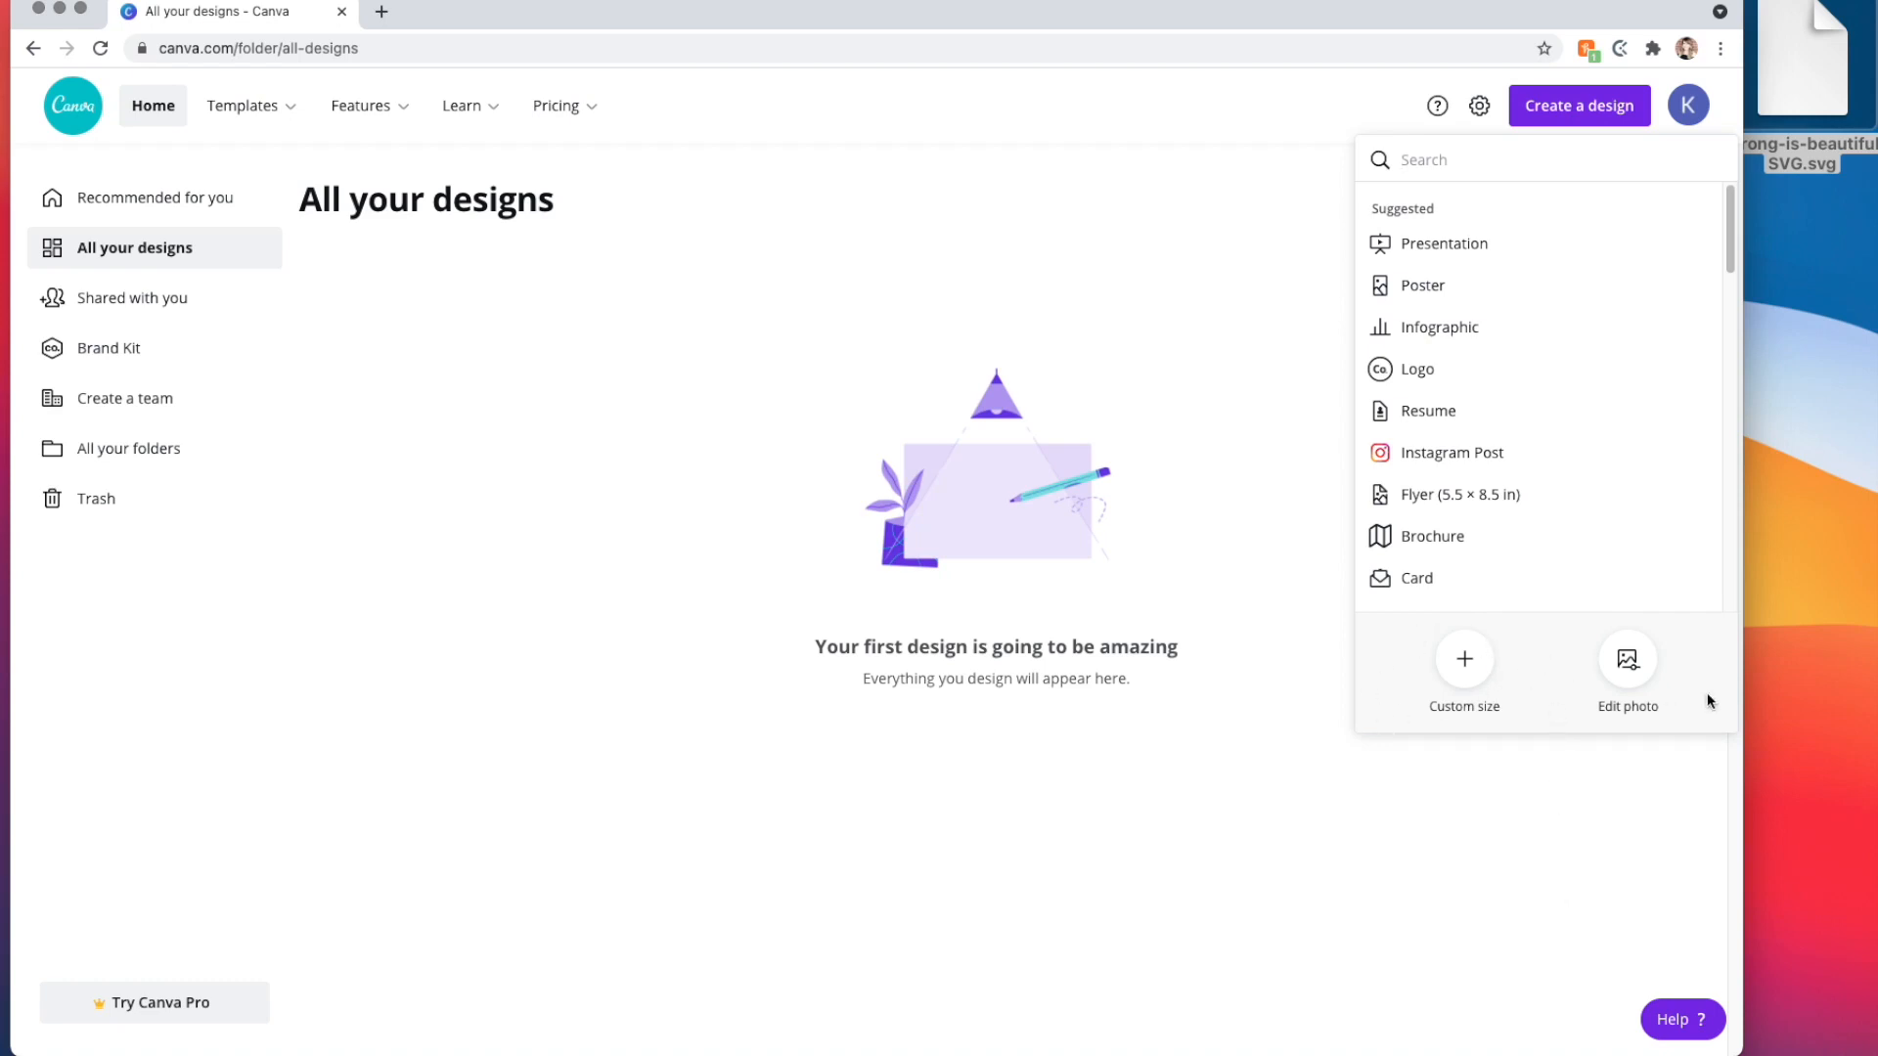
click(1465, 661)
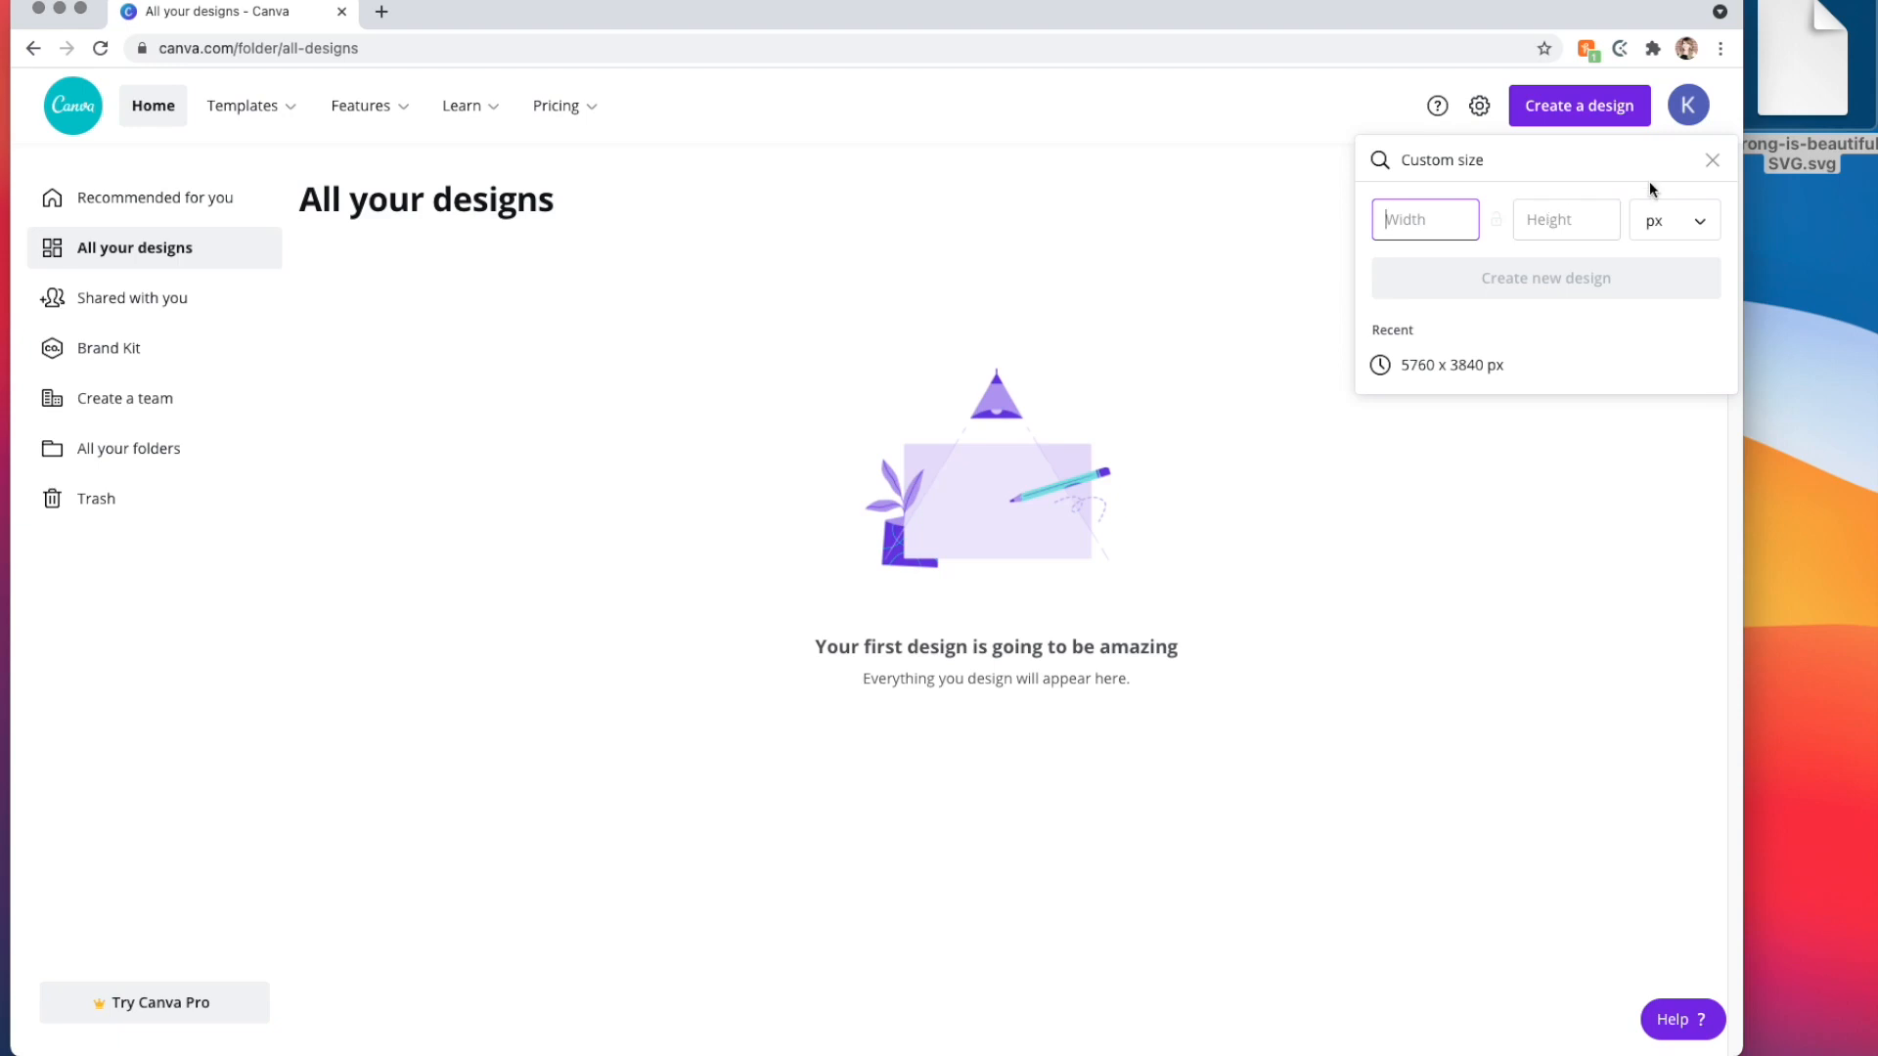
click(1711, 161)
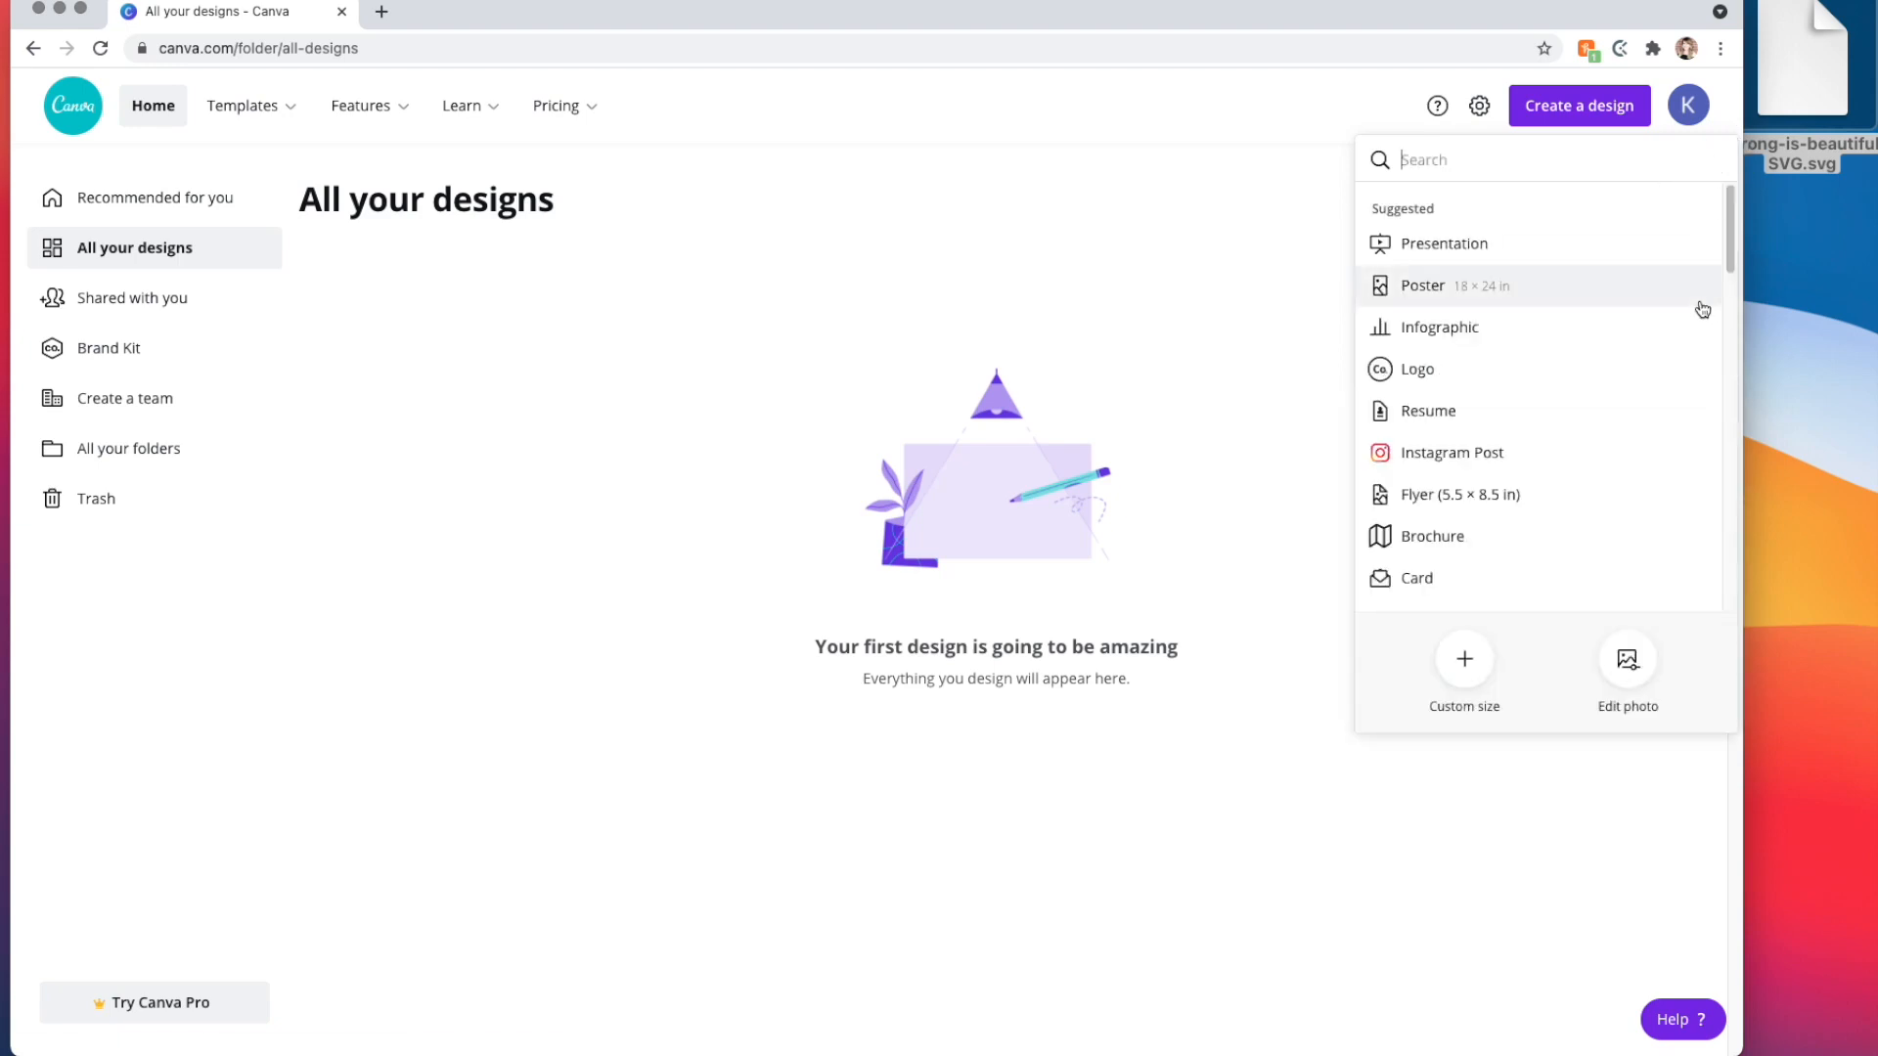
click(1640, 671)
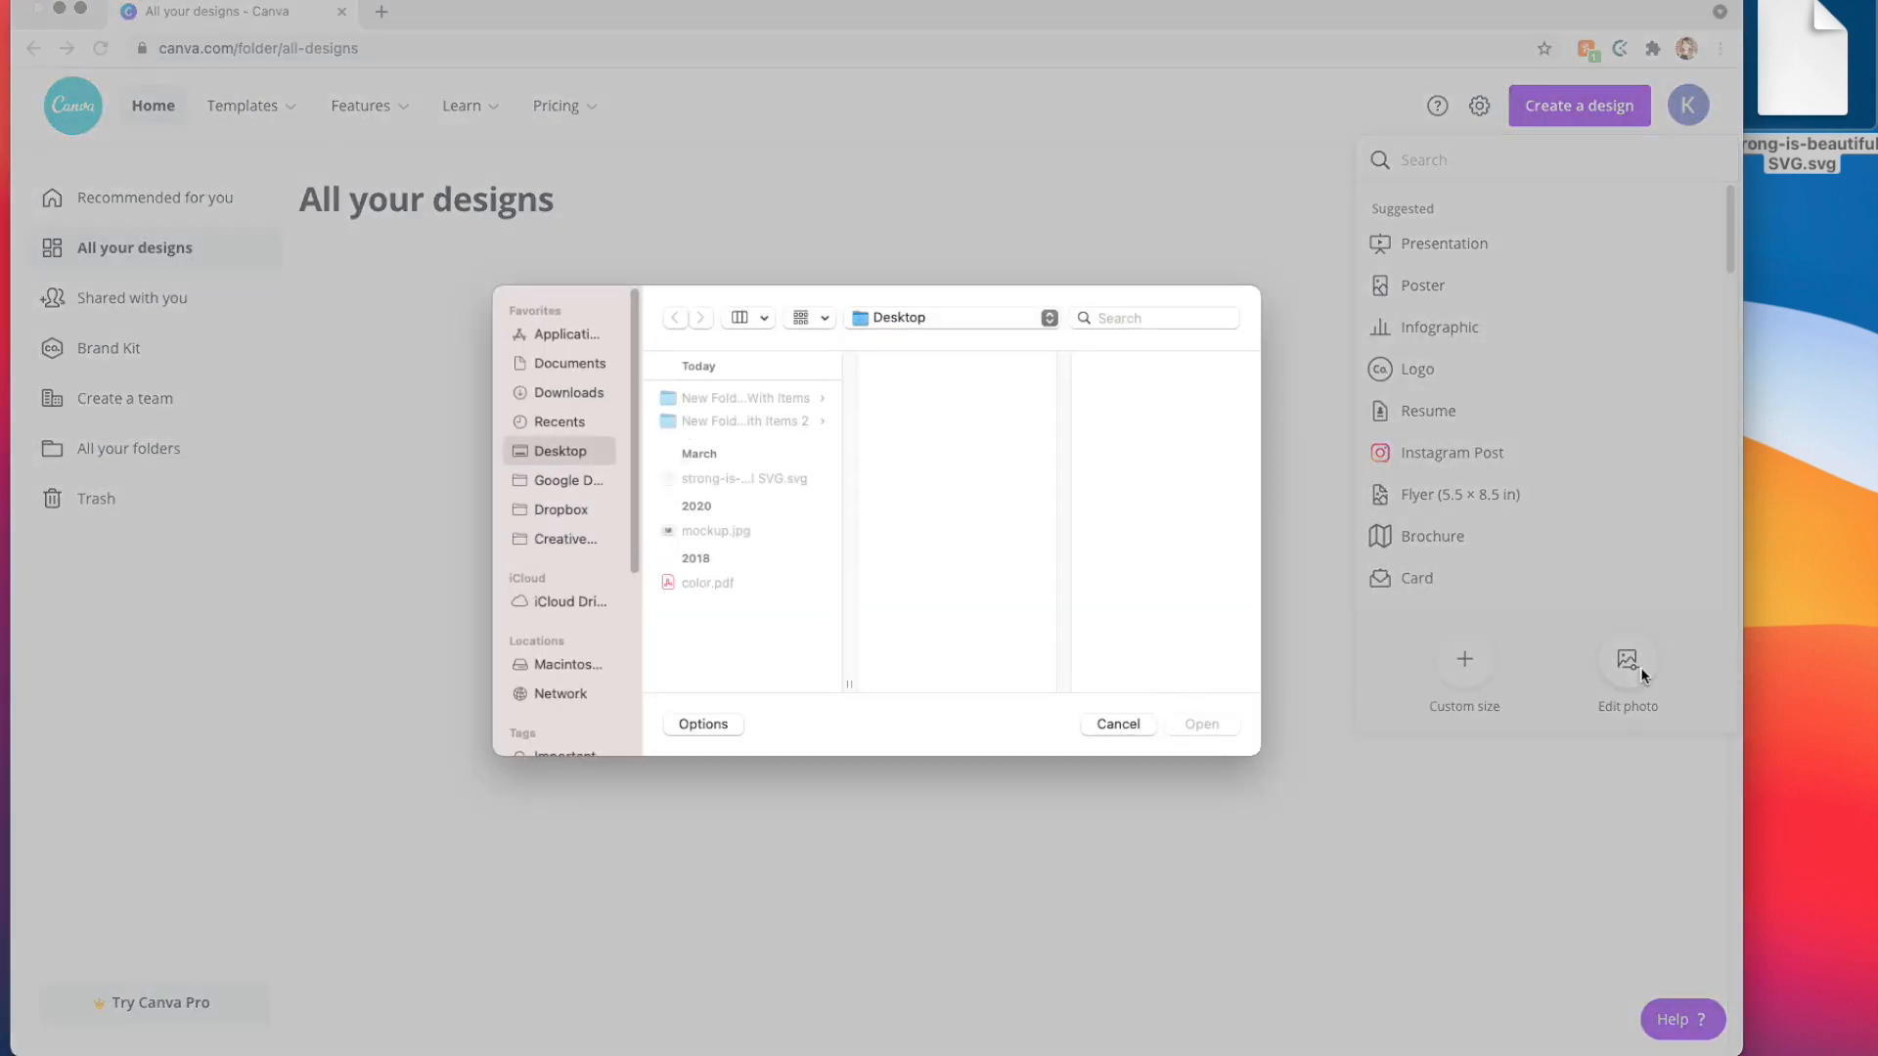
click(726, 525)
click(1204, 725)
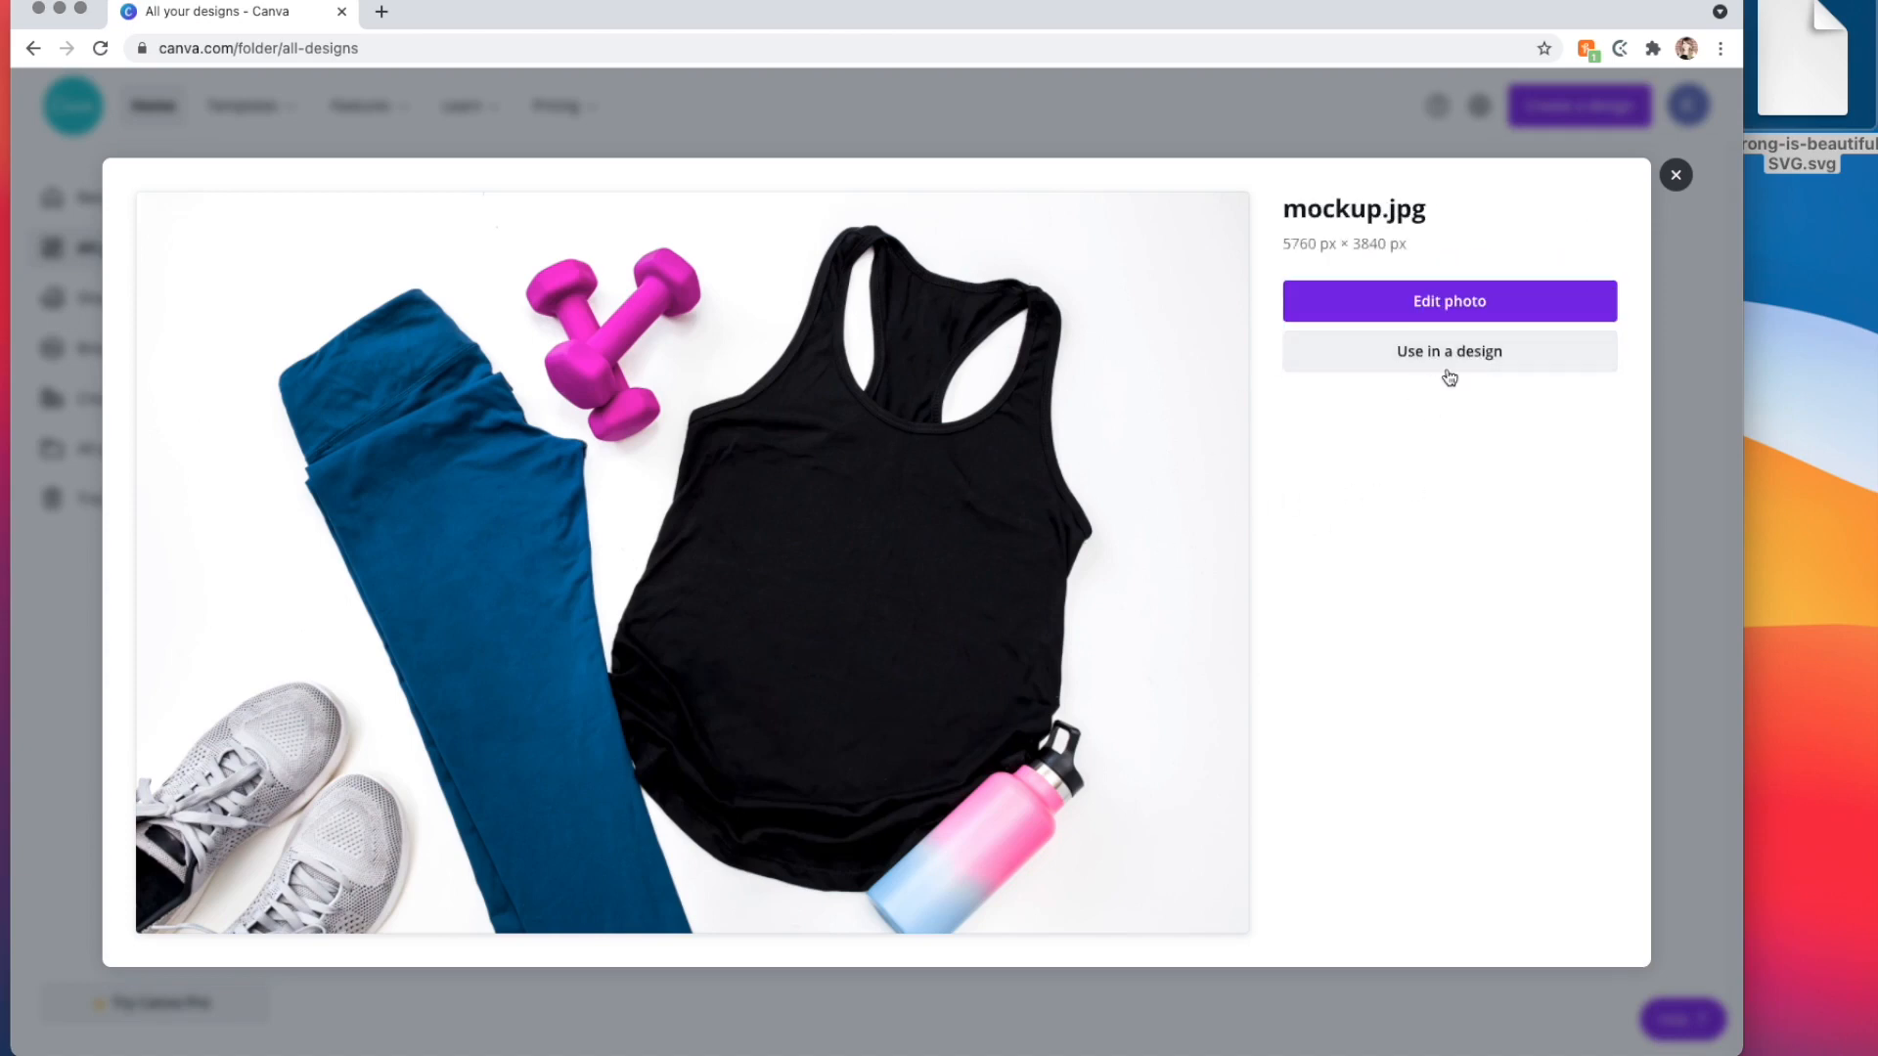
- Open mockup.jpg as a 5760 × 3840 px design and hide the Templates panel
click(1453, 302)
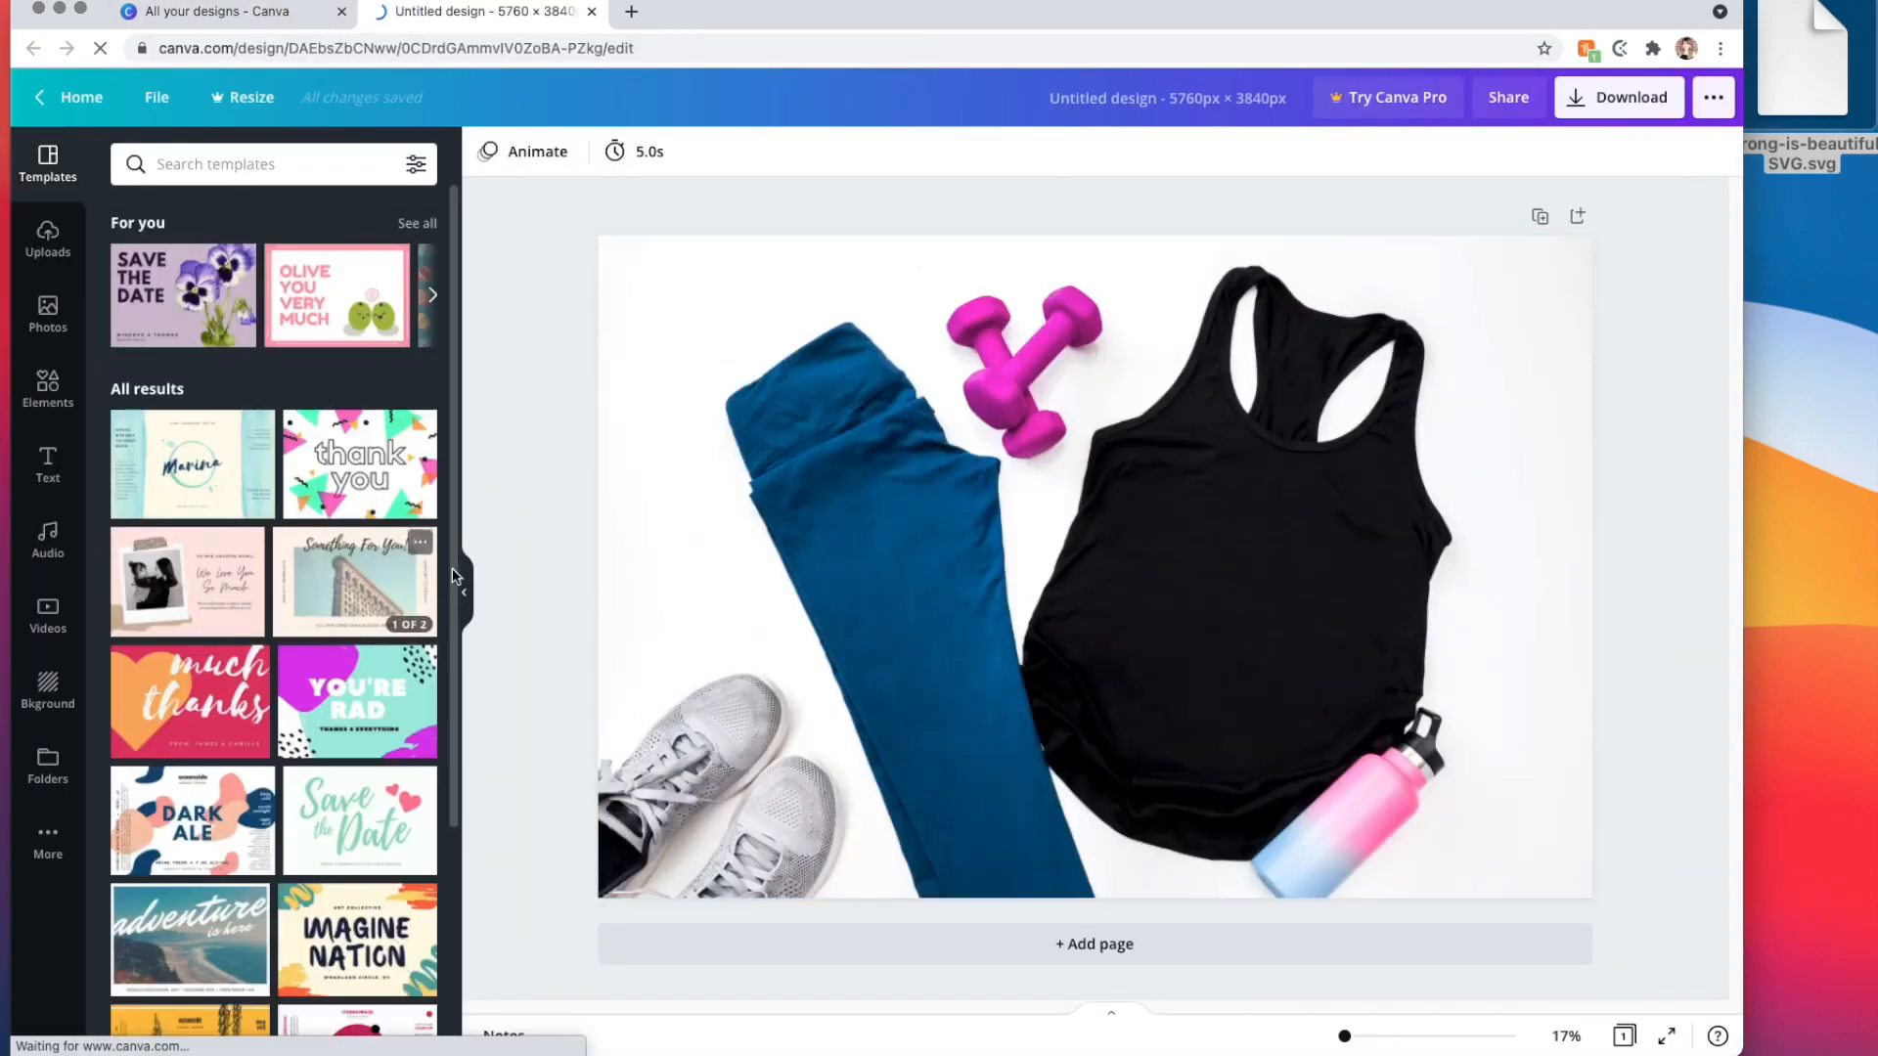
click(463, 591)
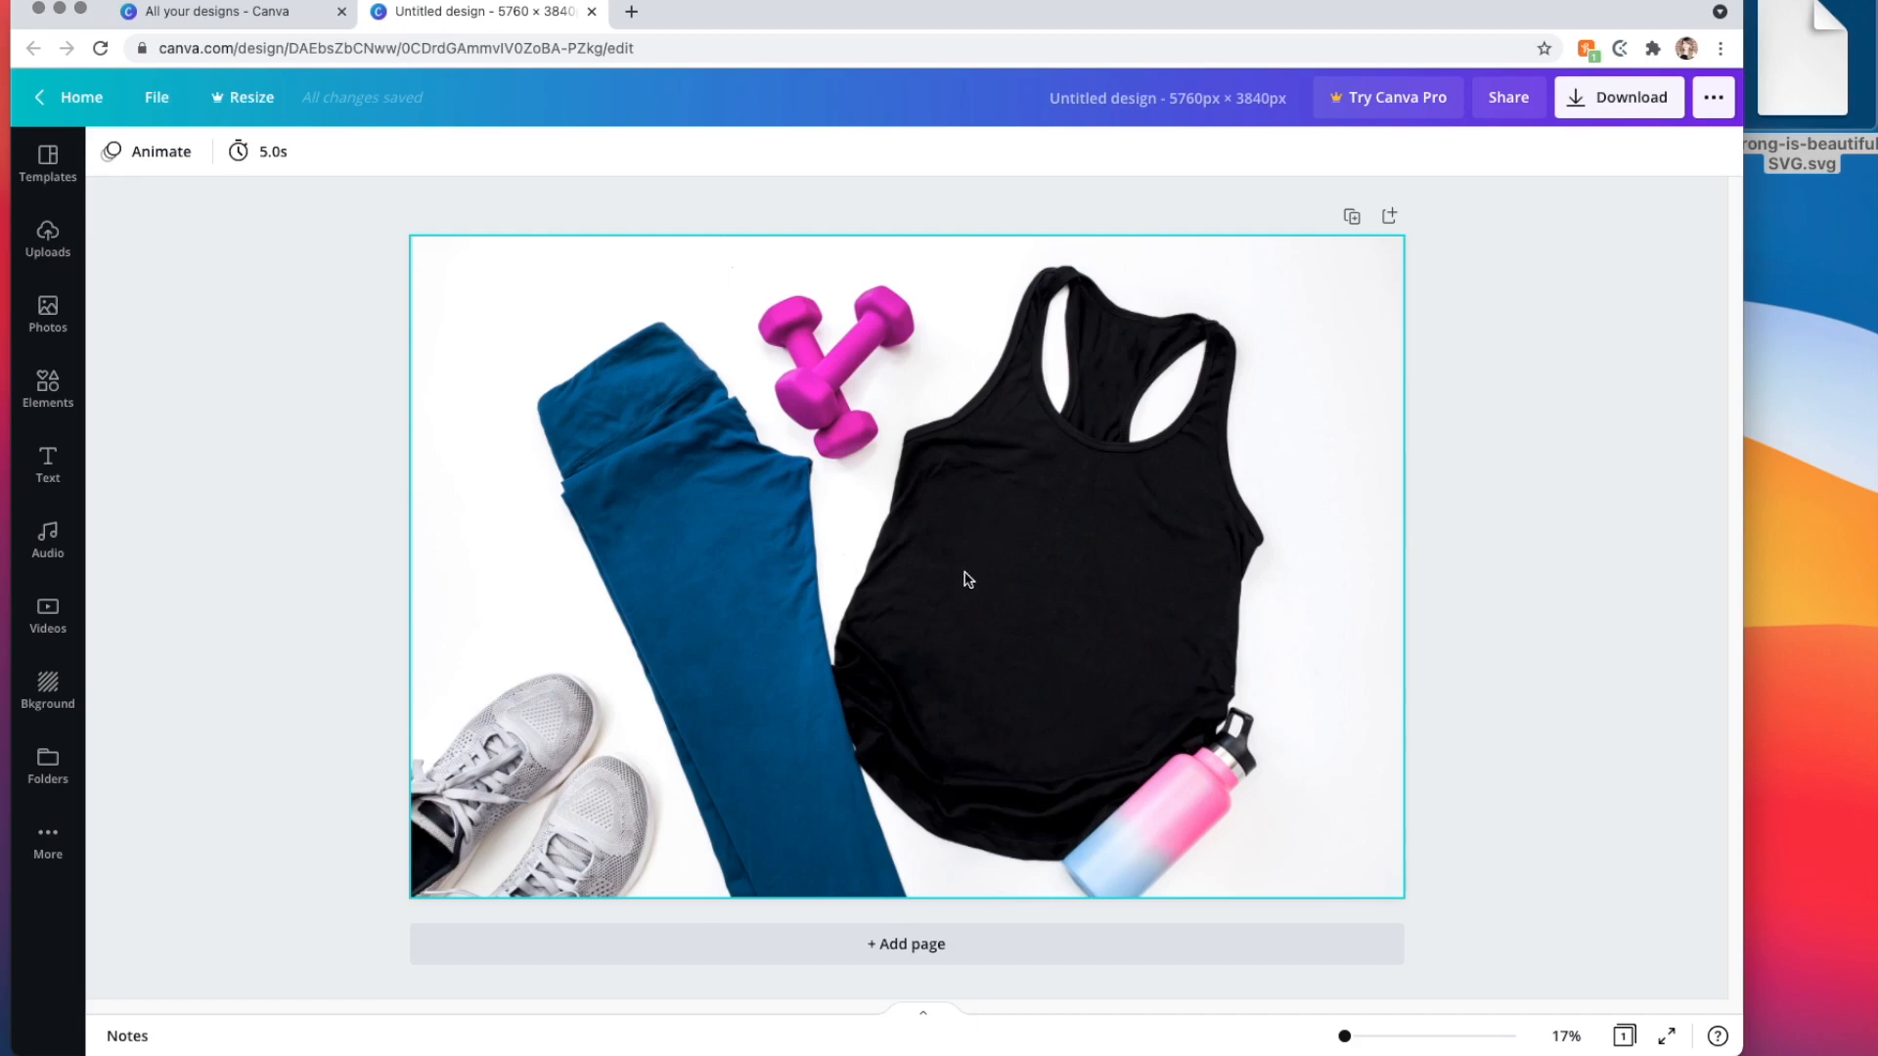
- Crop the flat-lay photo, enlarging and repositioning it within the page
click(976, 507)
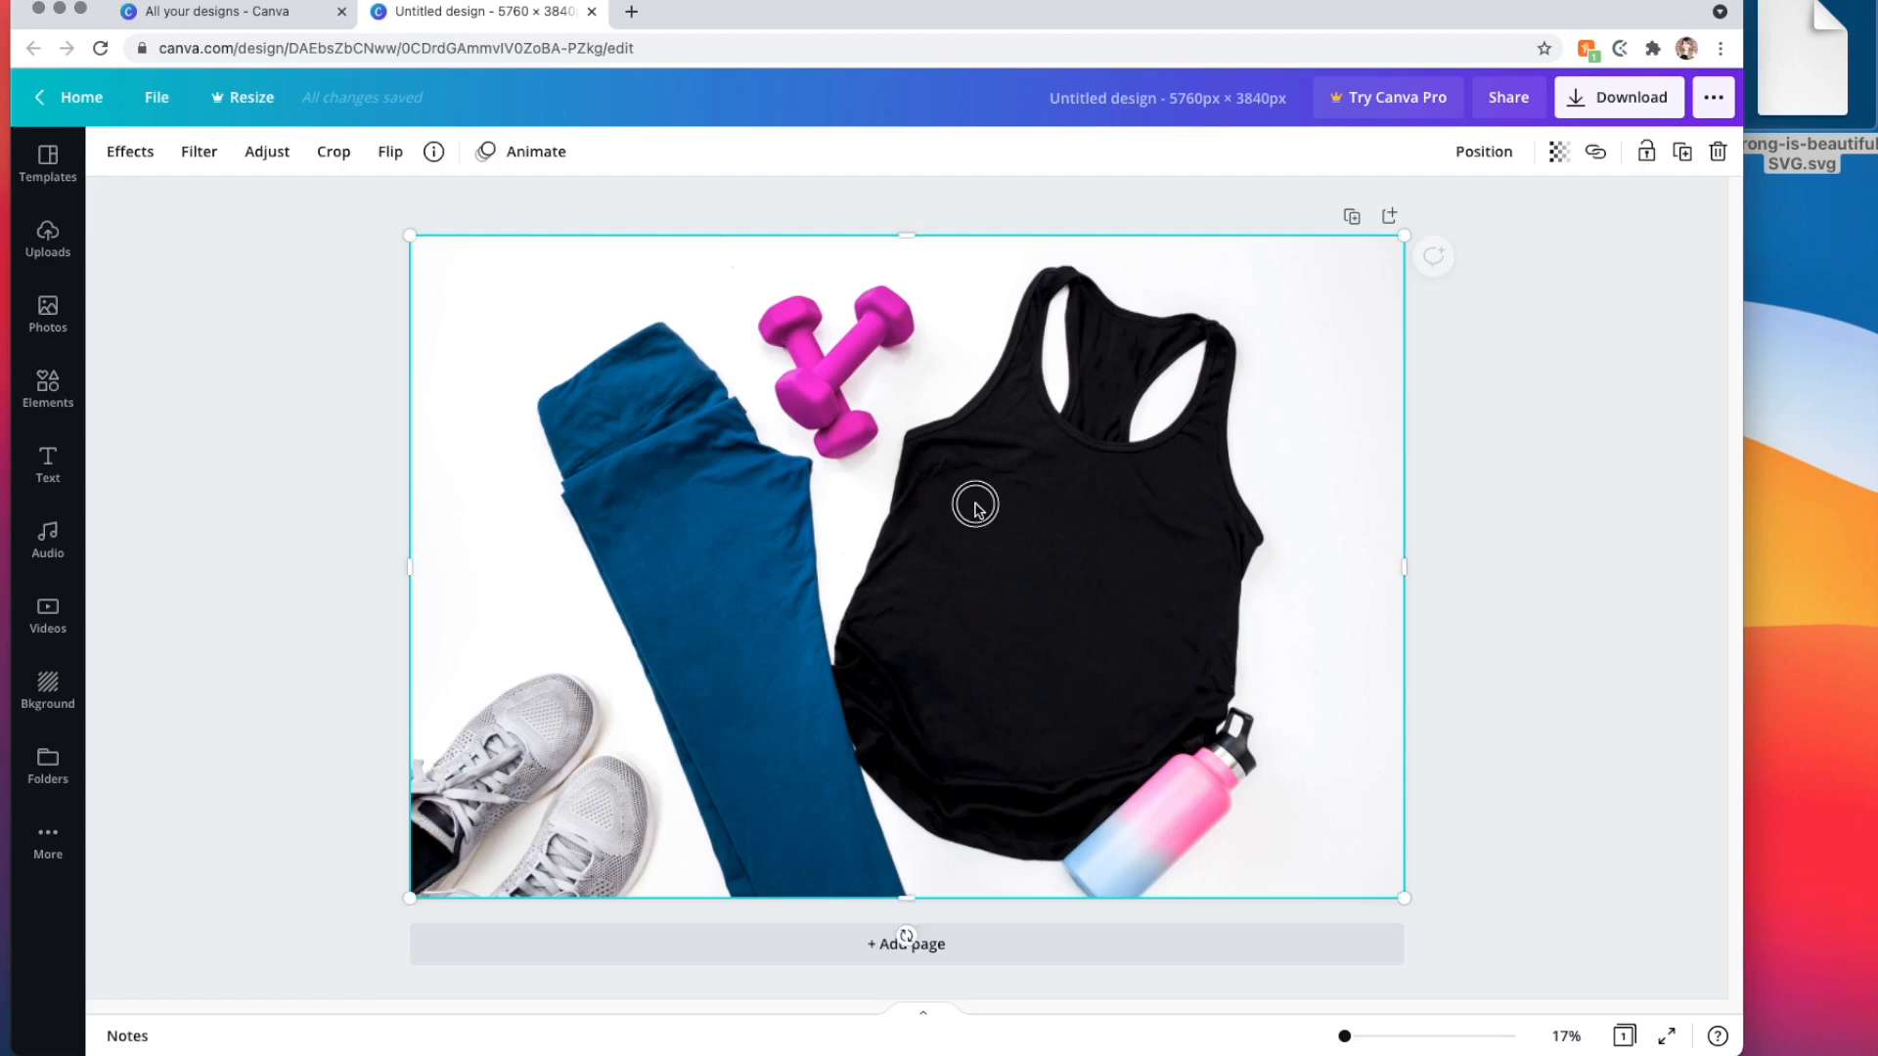
double_click(975, 504)
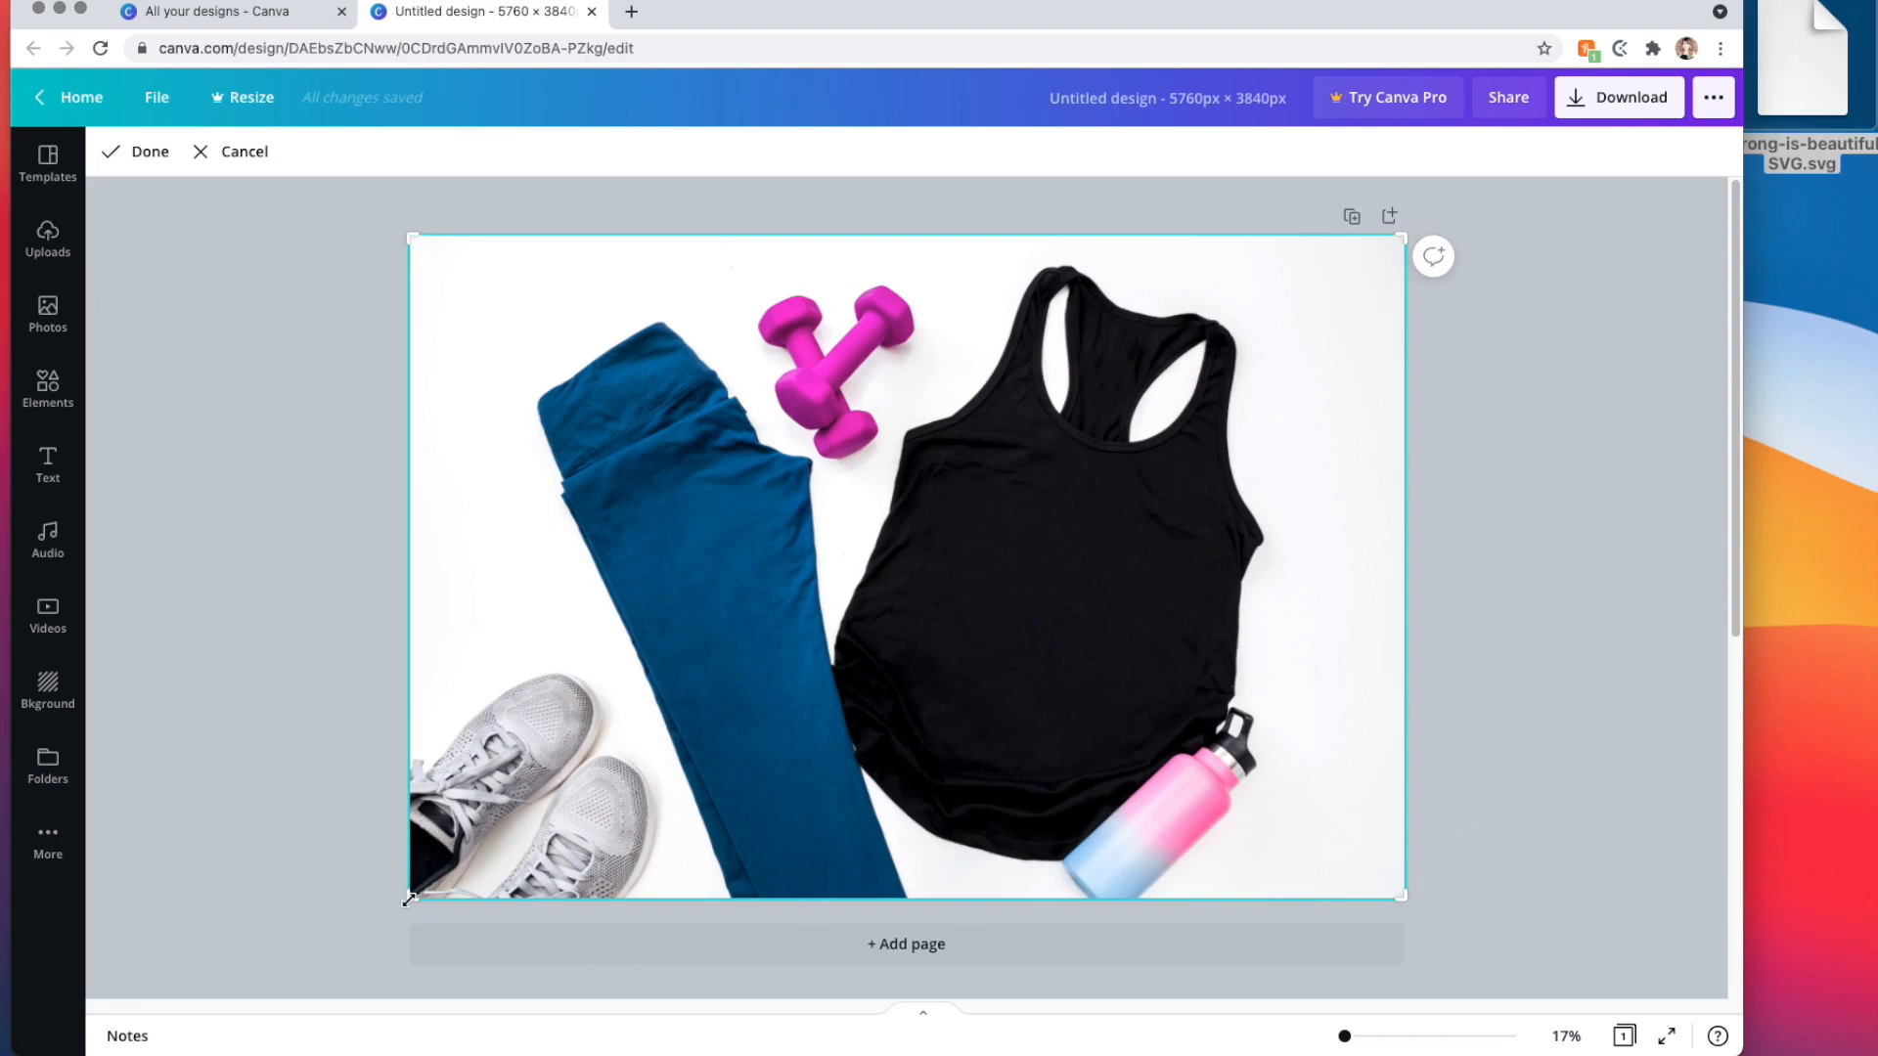
drag(408, 900, 282, 983)
drag(692, 826, 696, 777)
drag(1400, 893, 1414, 941)
drag(1218, 662, 1223, 687)
drag(1434, 219, 1446, 197)
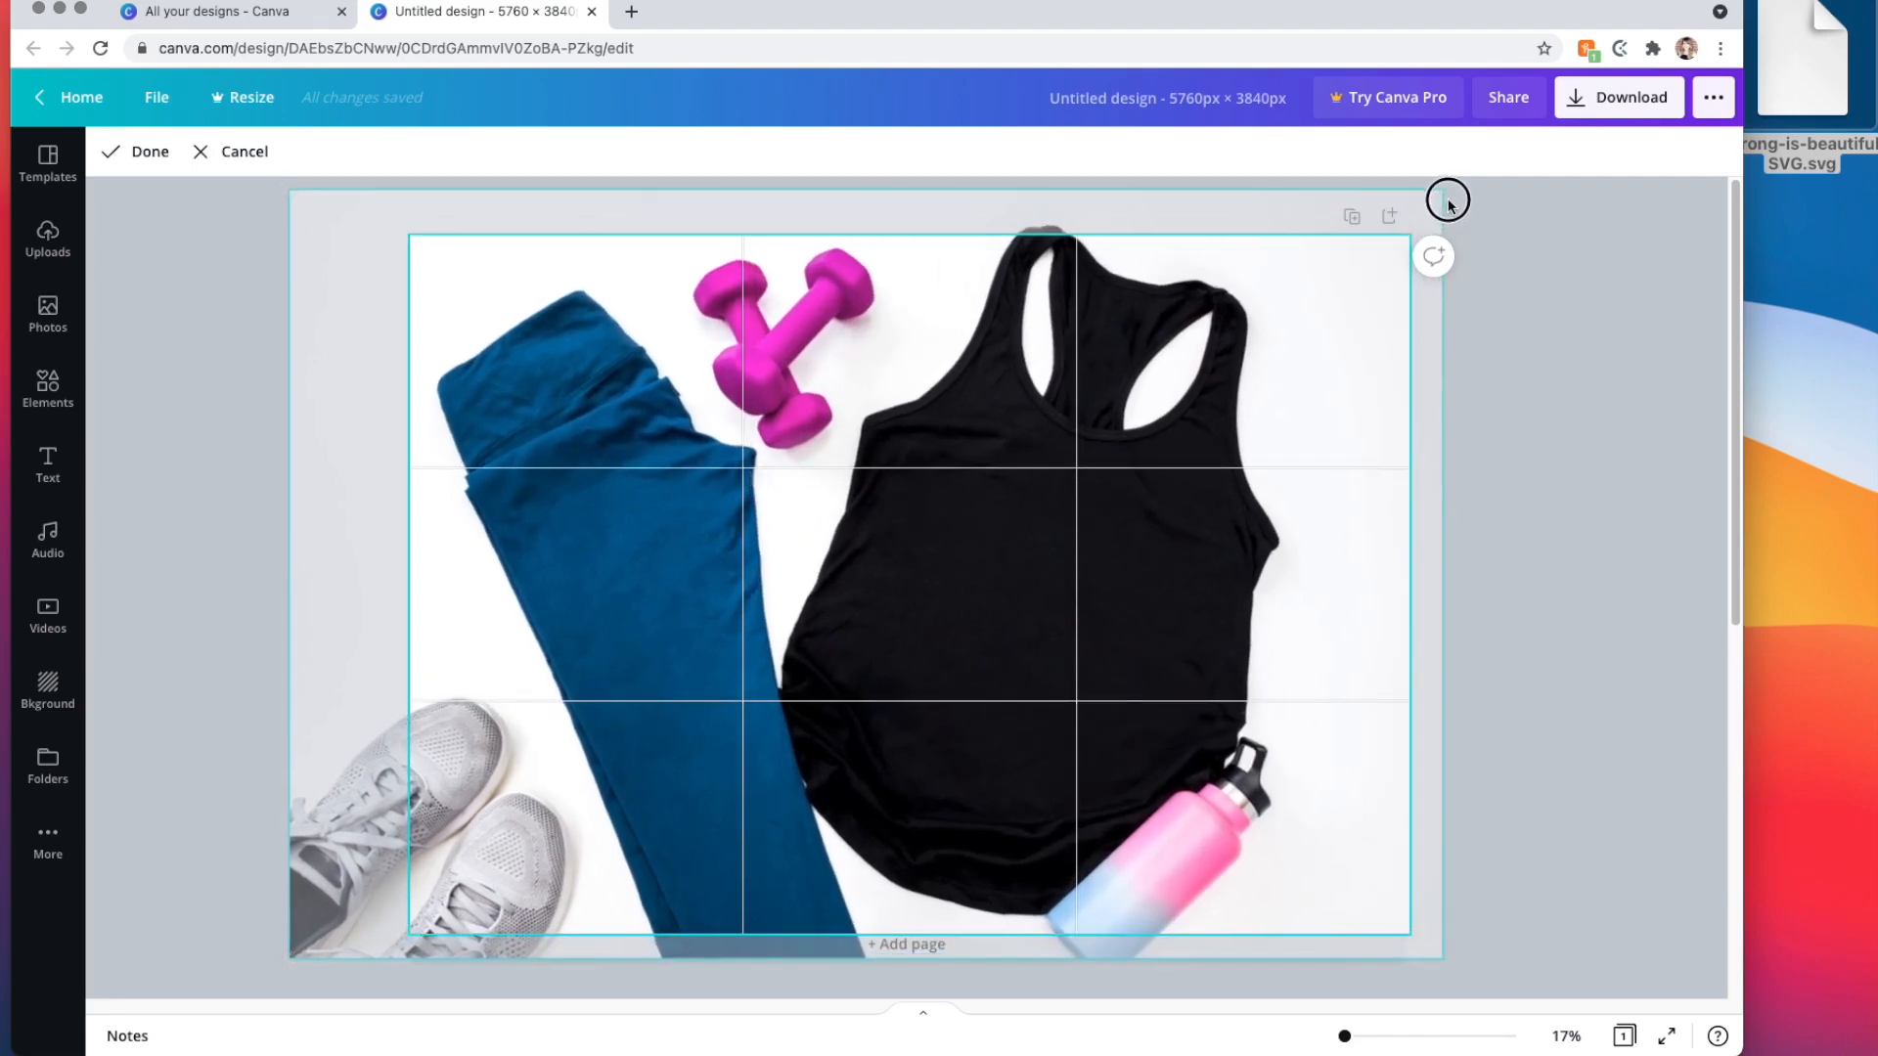
drag(1094, 453, 1105, 481)
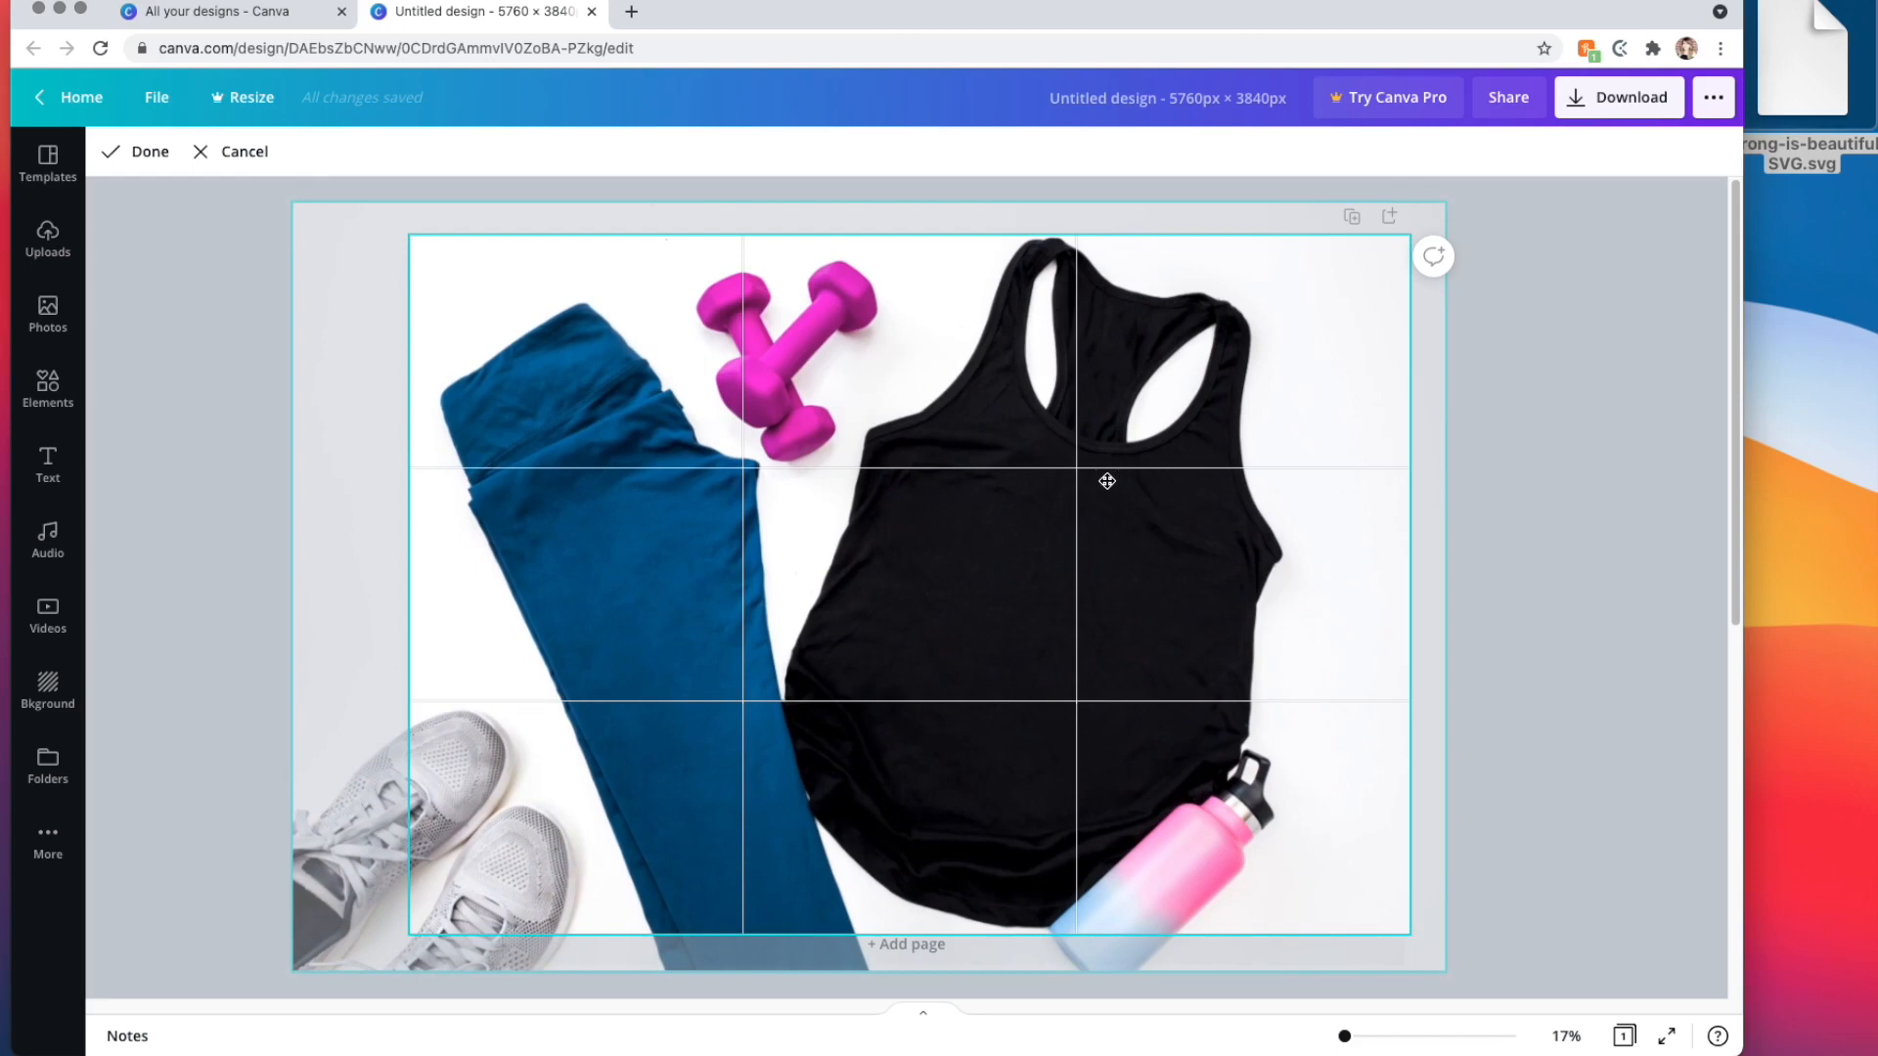
drag(1066, 591, 1076, 587)
drag(300, 195, 234, 161)
drag(937, 624, 949, 643)
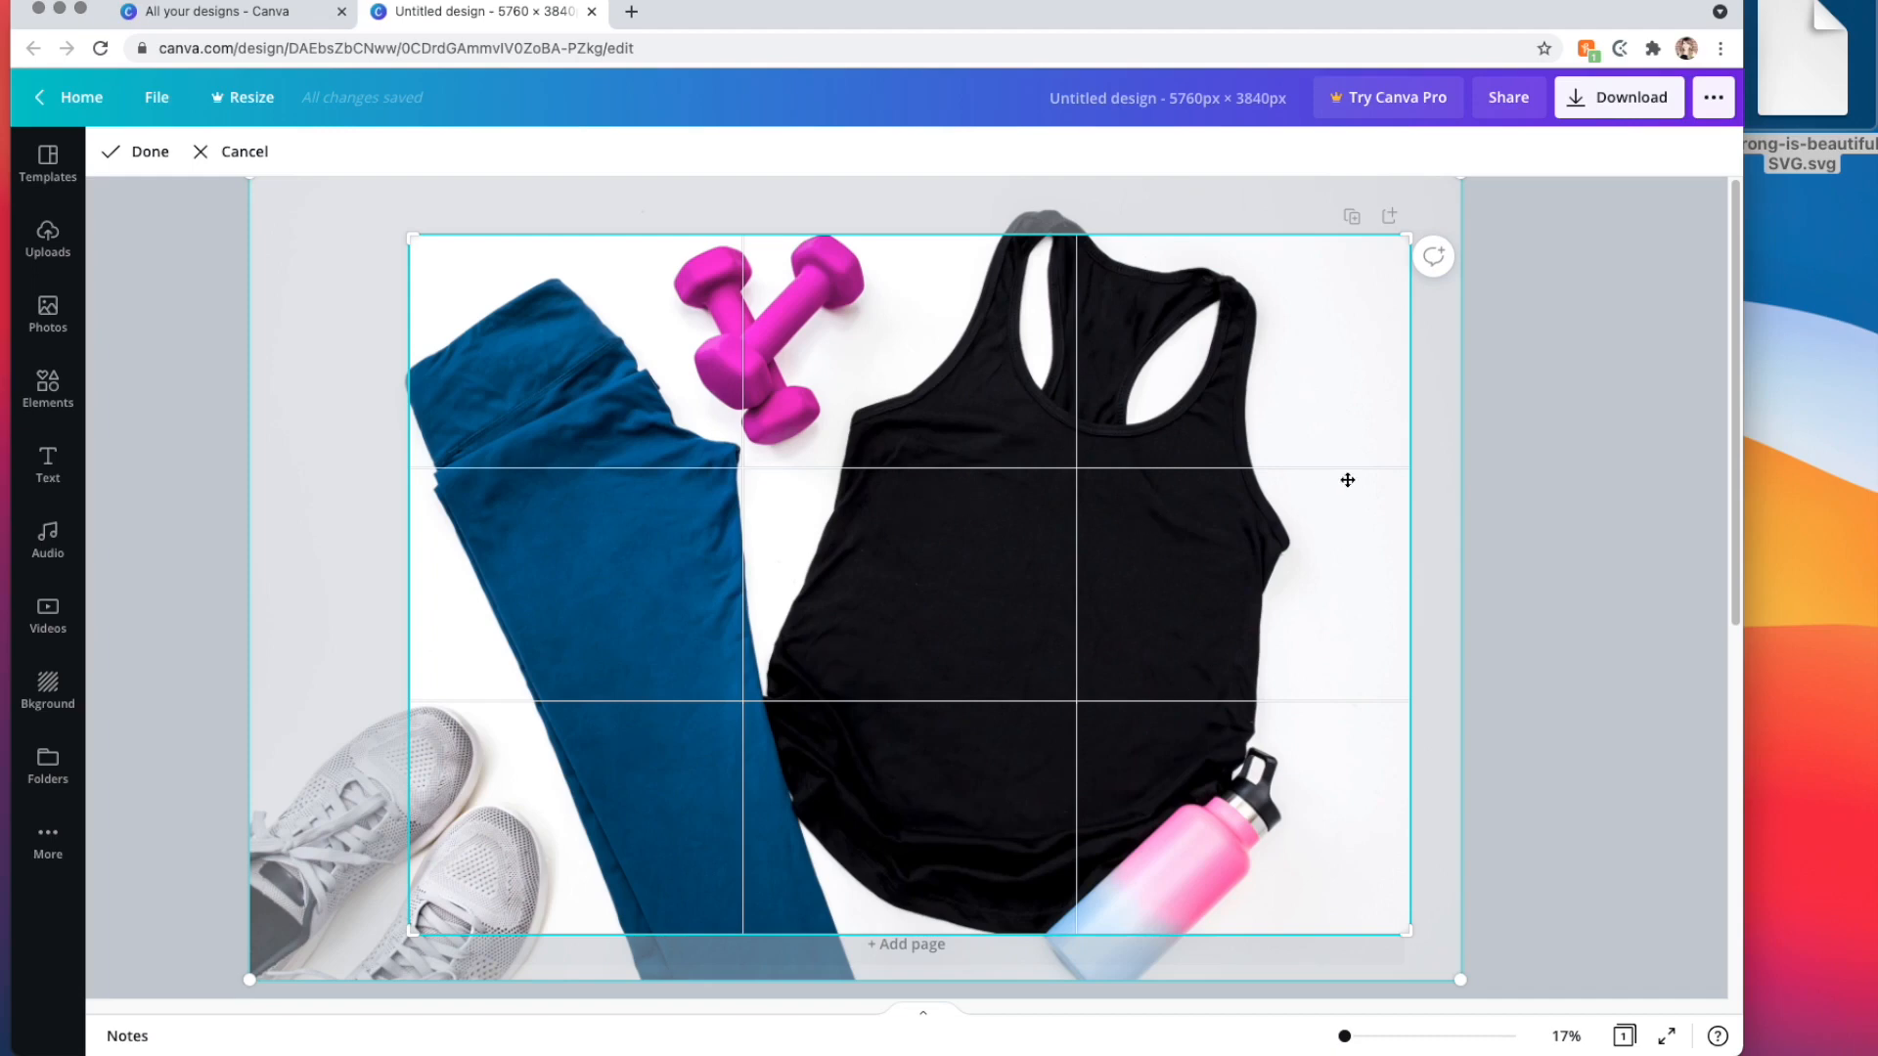
click(1558, 489)
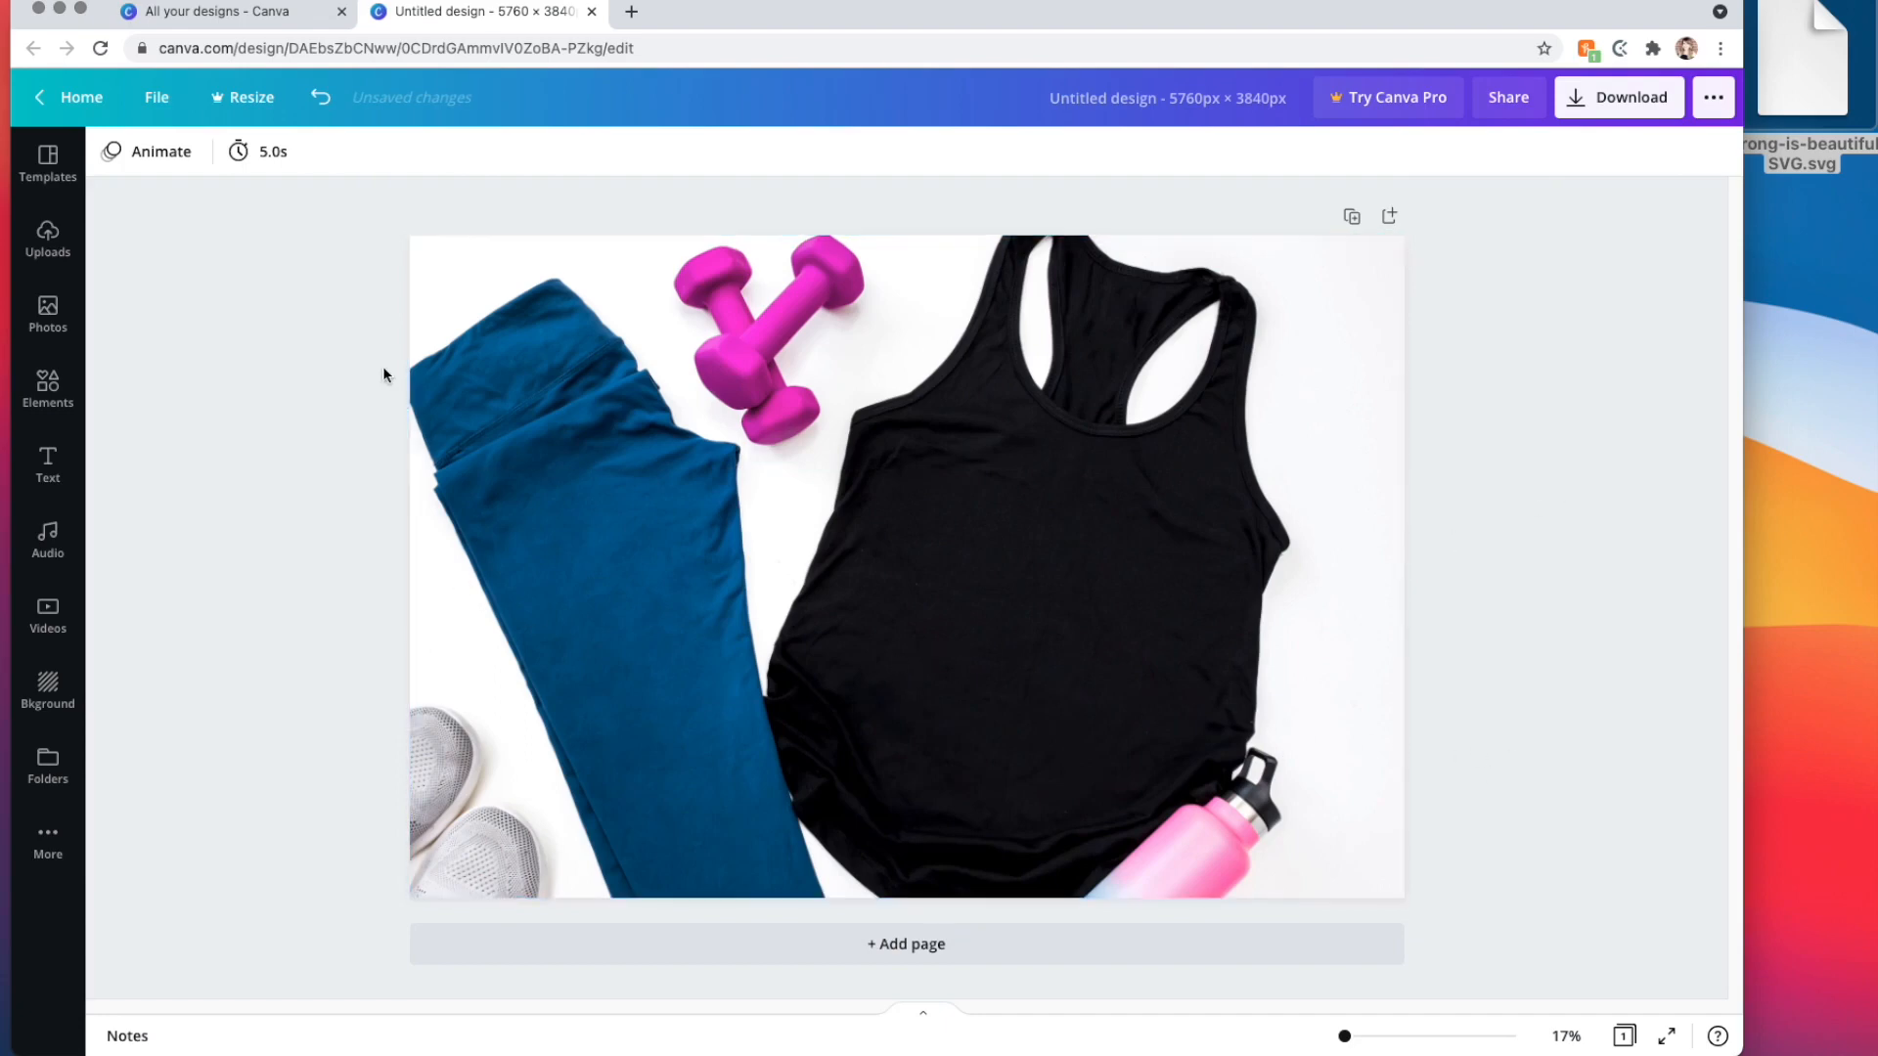
- Recrop the photo, sliding it so the sneakers sit partly cropped at bottom left
double_click(561, 430)
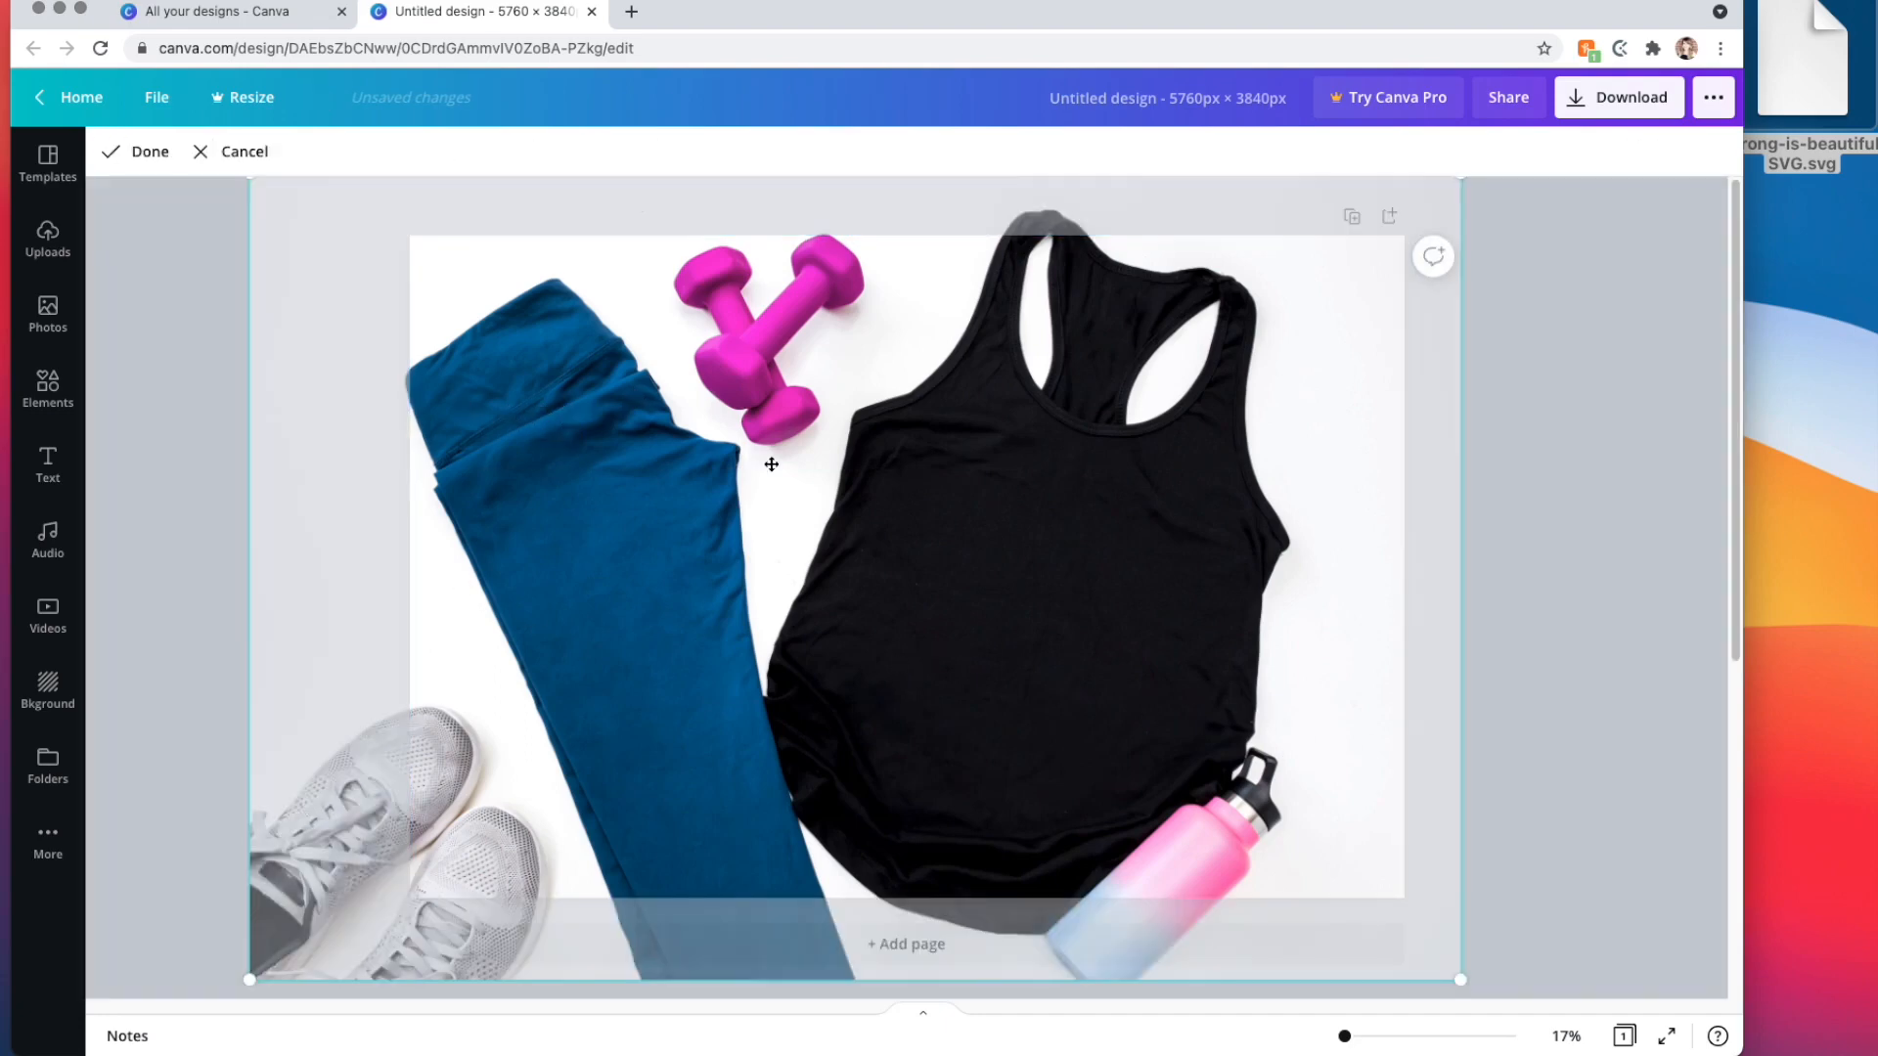
drag(1035, 507, 1007, 658)
click(1622, 554)
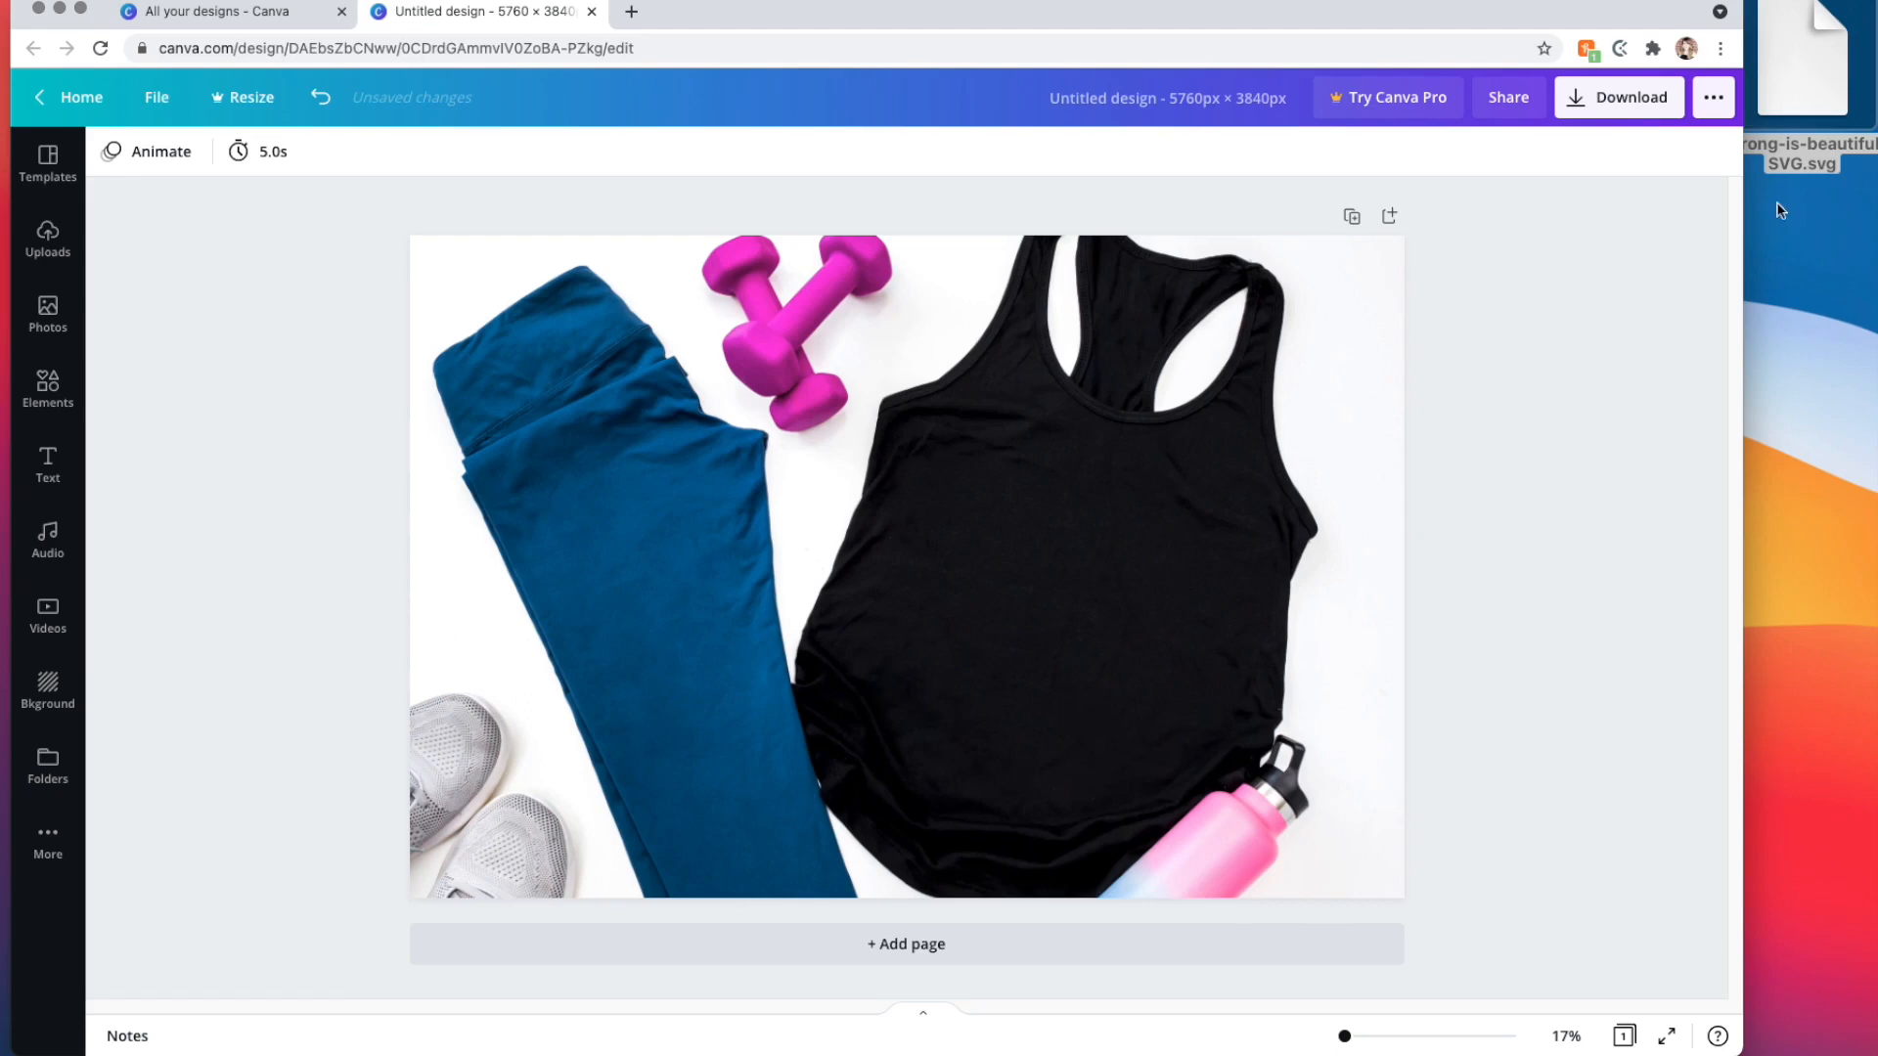
- Upload the STRONG IS beautiful SVG to Uploads and add it to the page
click(48, 241)
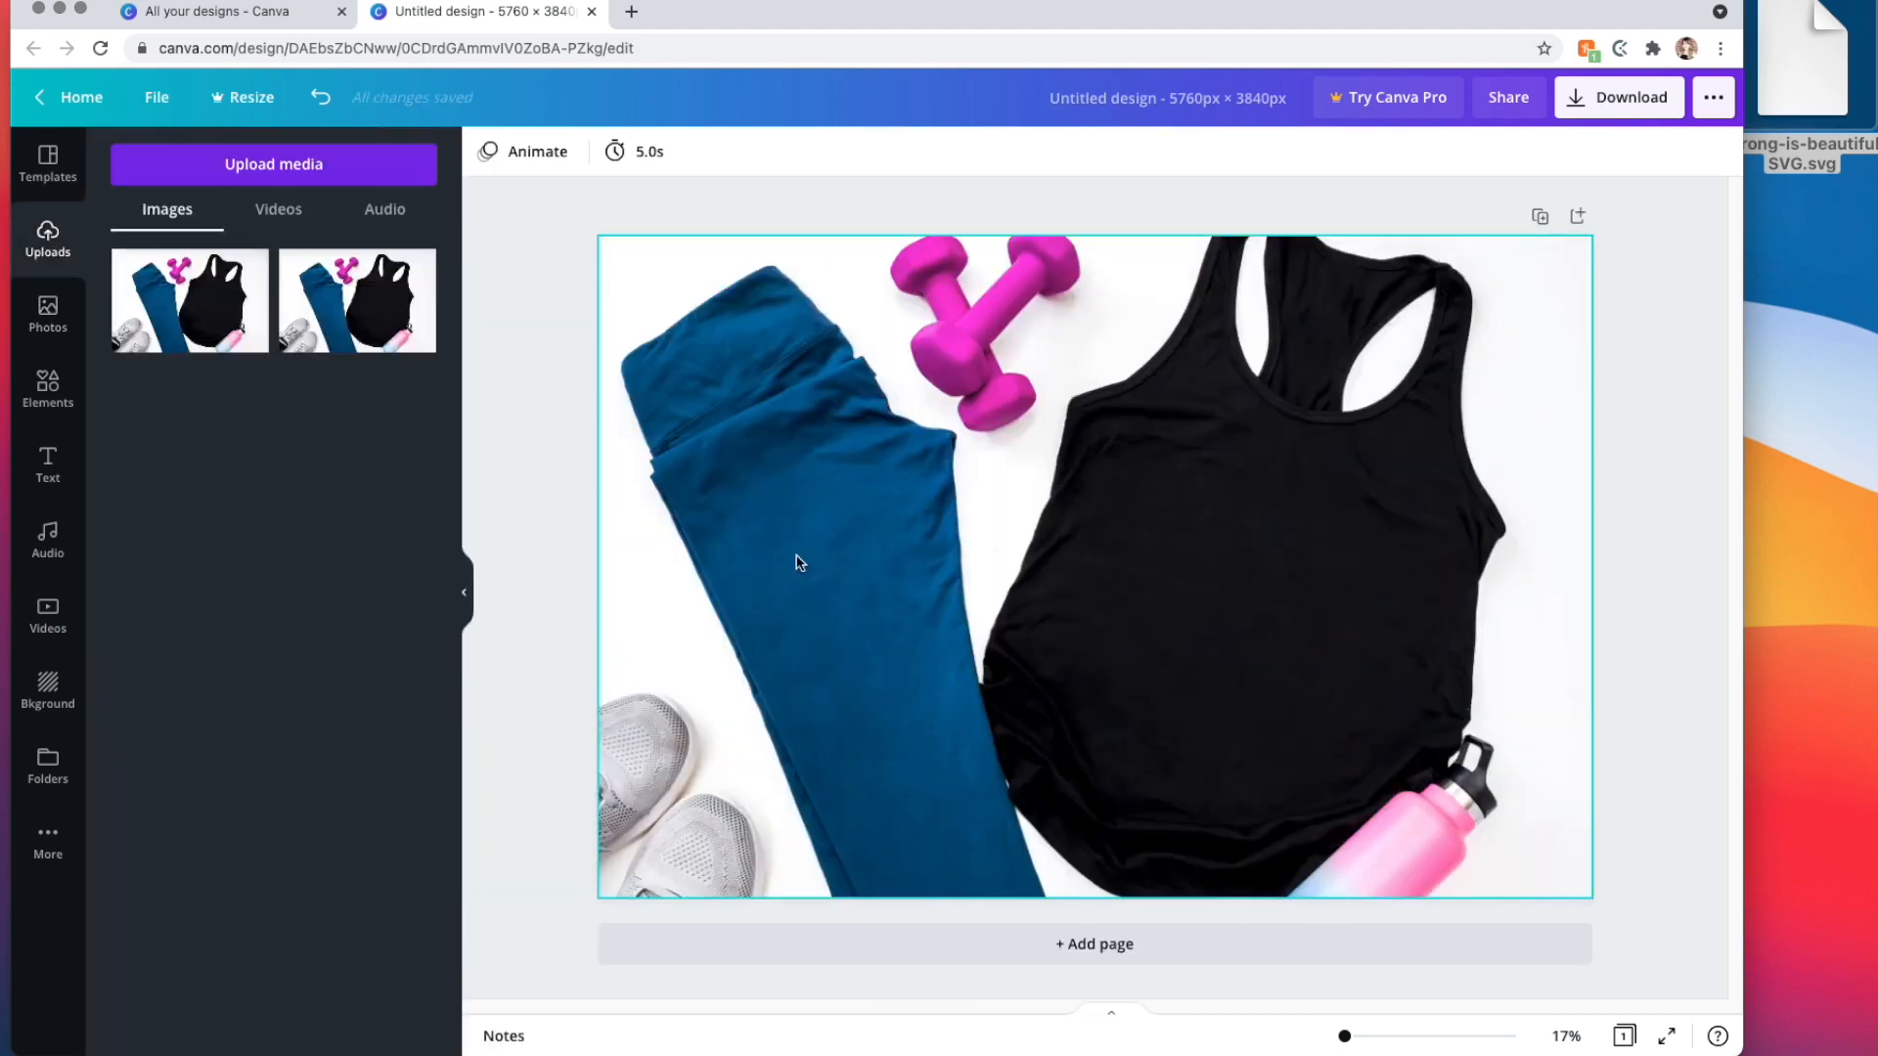
drag(1802, 58, 296, 529)
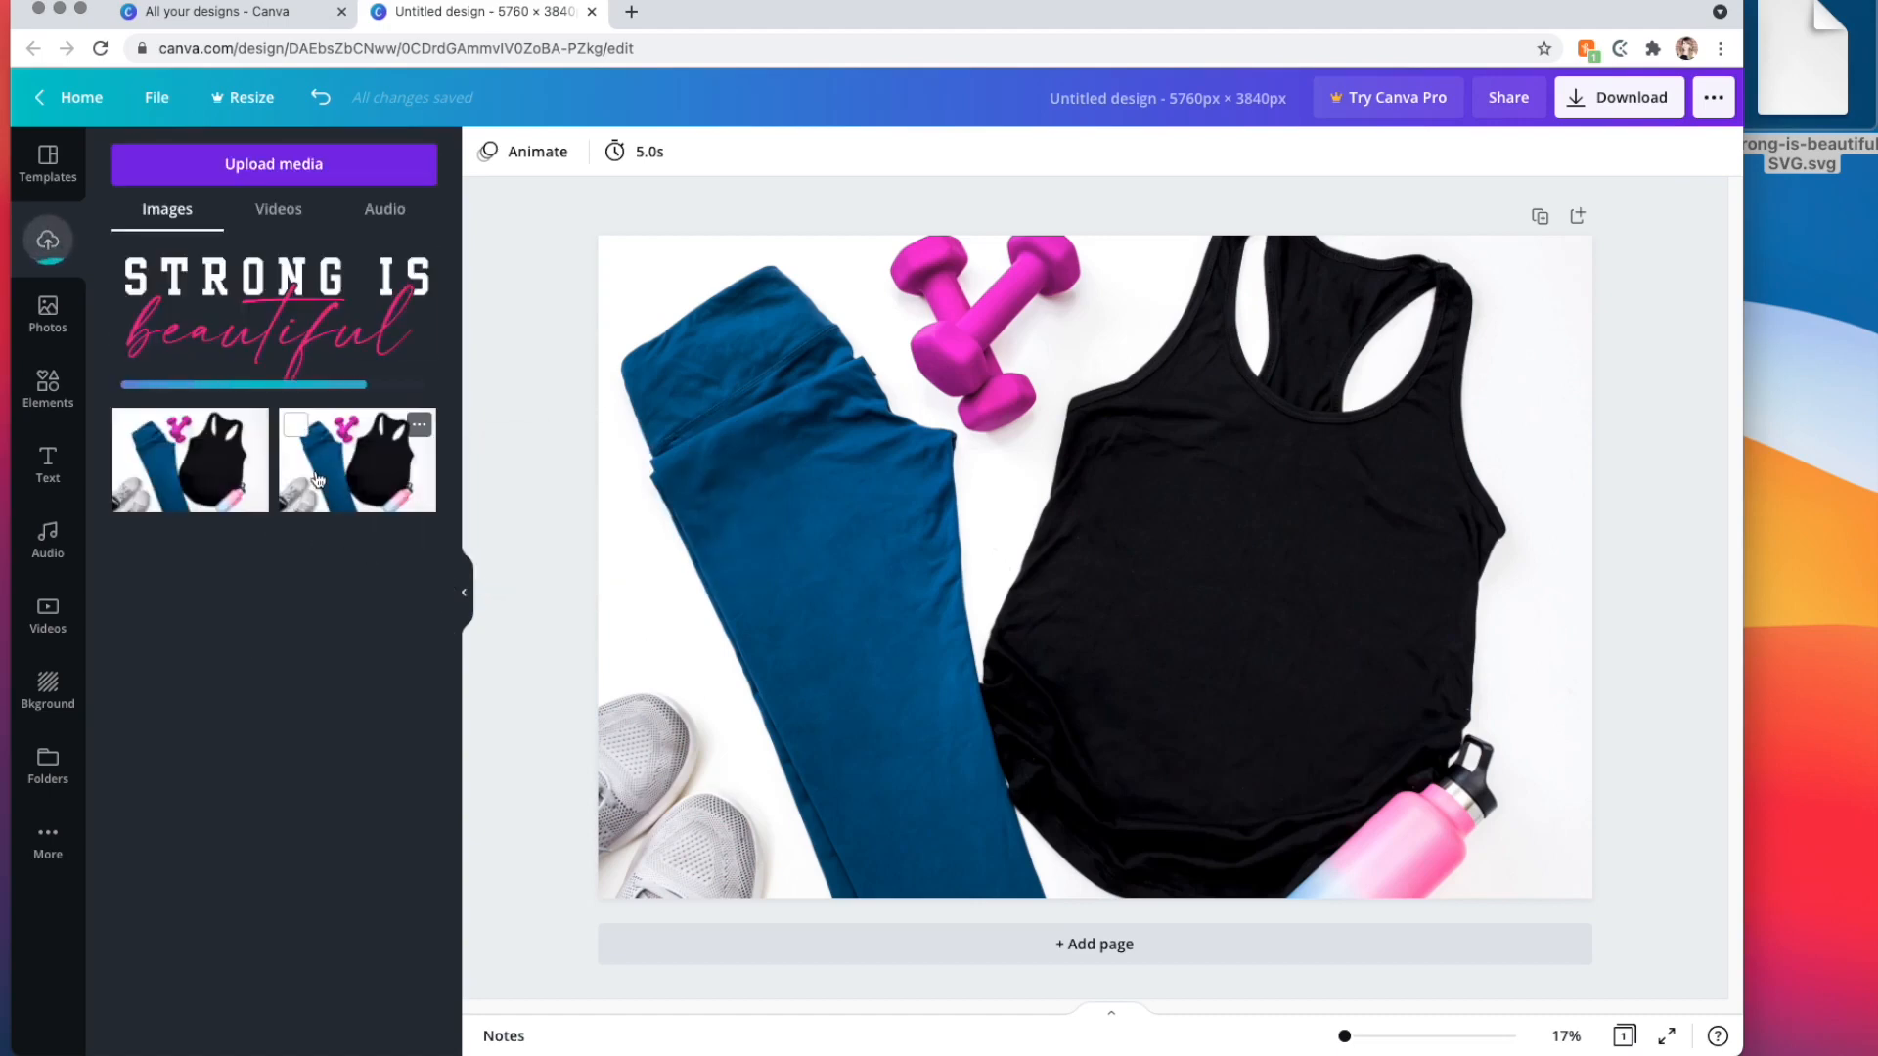
click(331, 339)
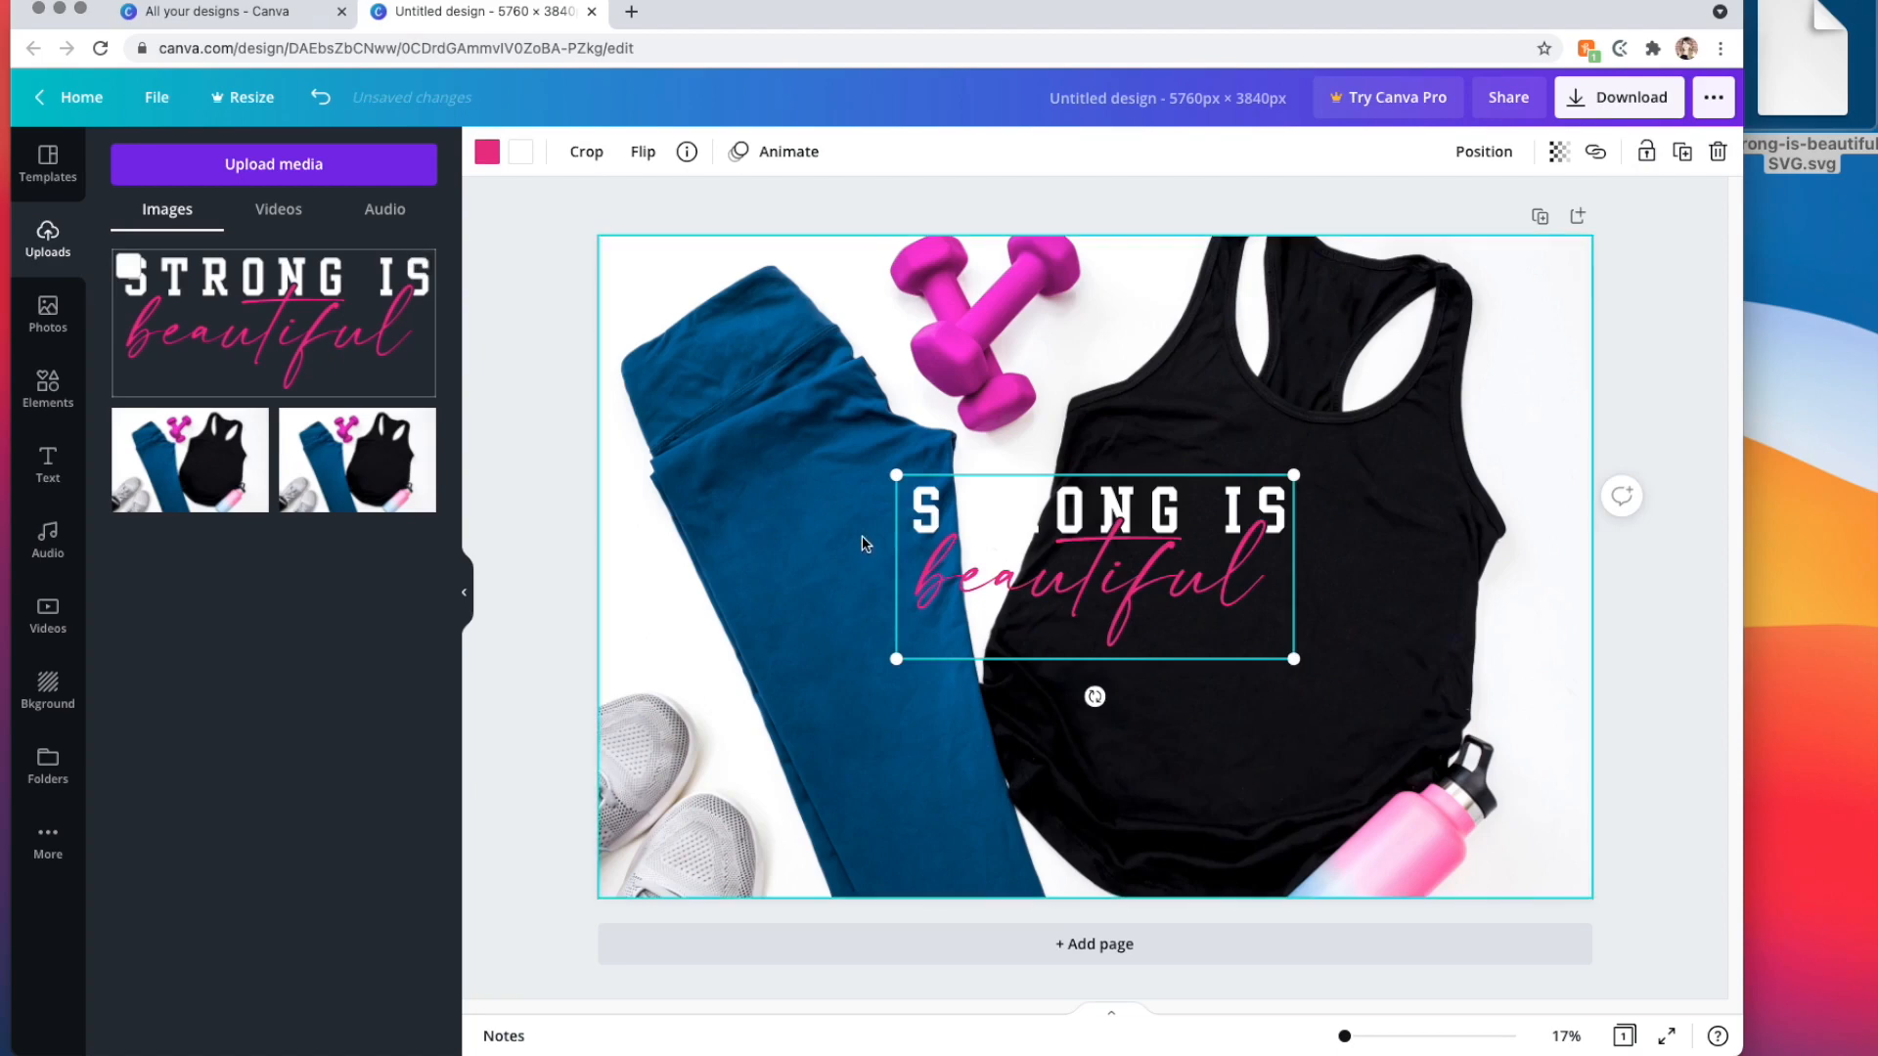
- Place the graphic across the tank top's chest, rotated about 23° and scaled down
drag(1125, 523, 1289, 524)
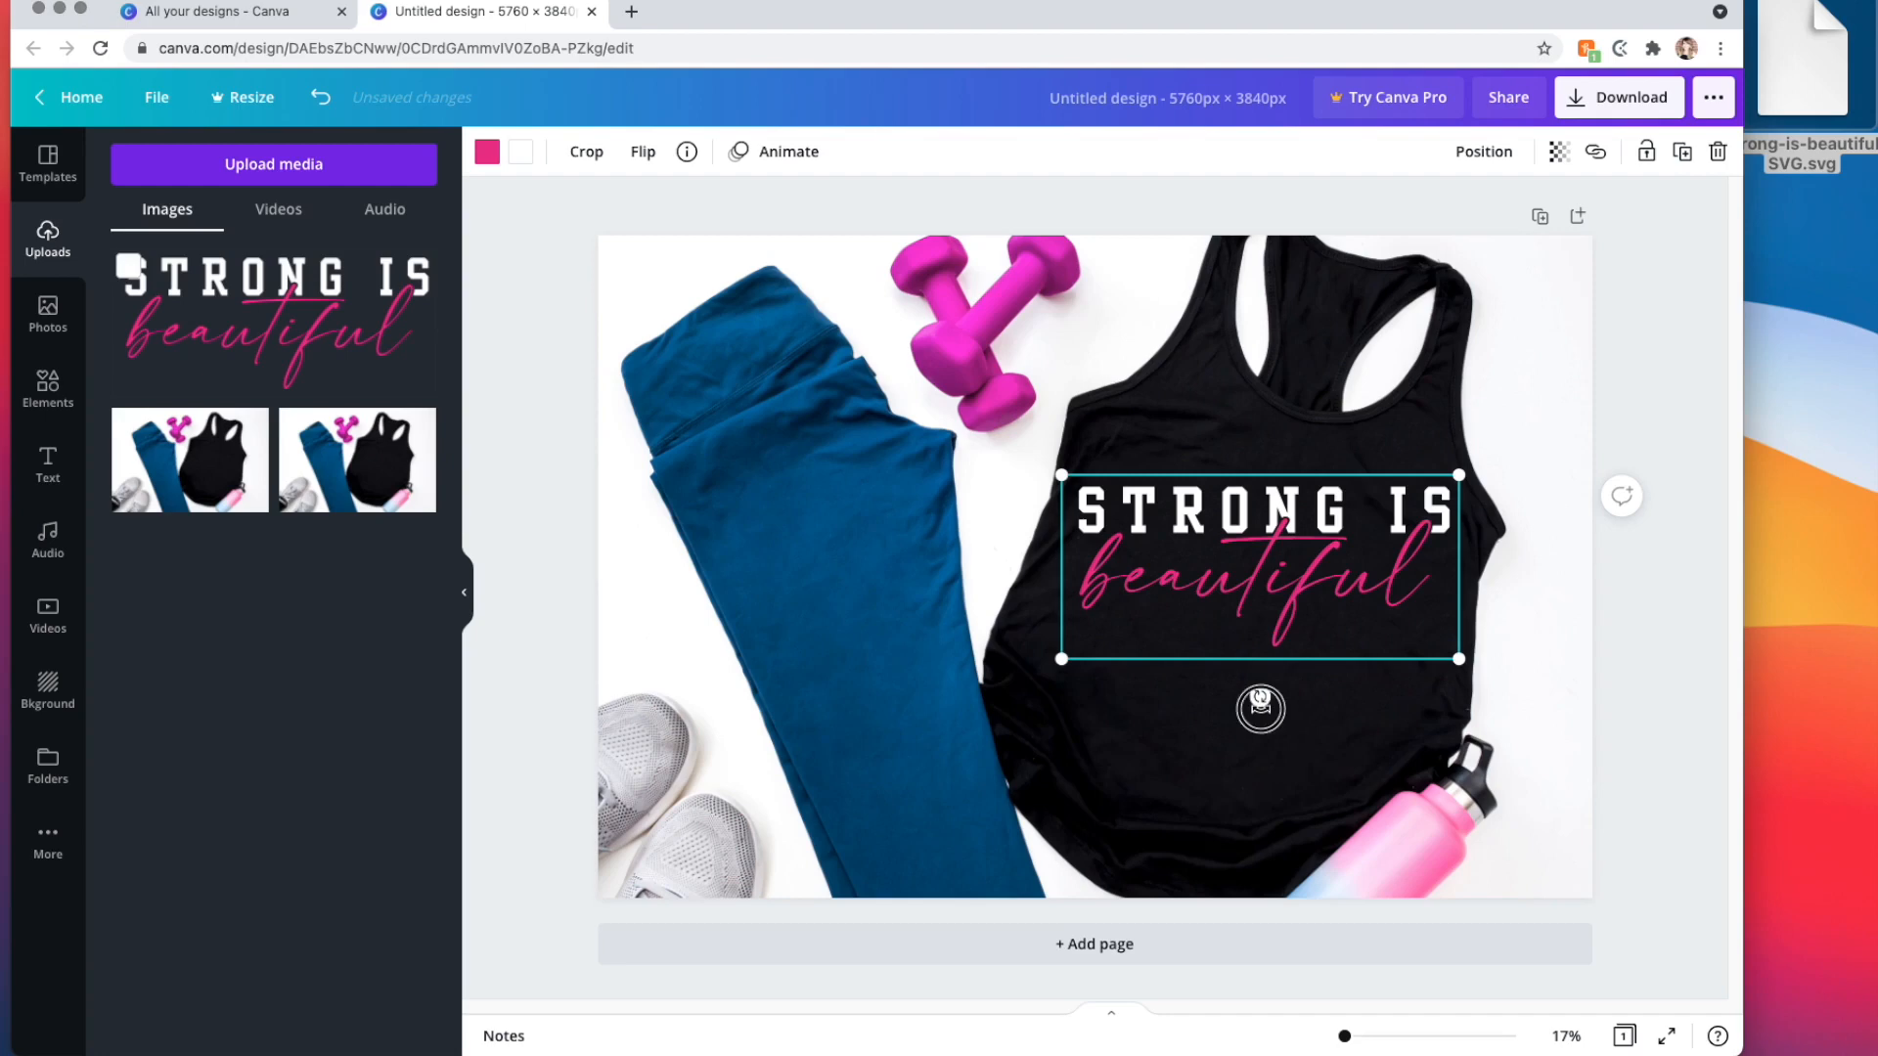
drag(1261, 708, 1216, 727)
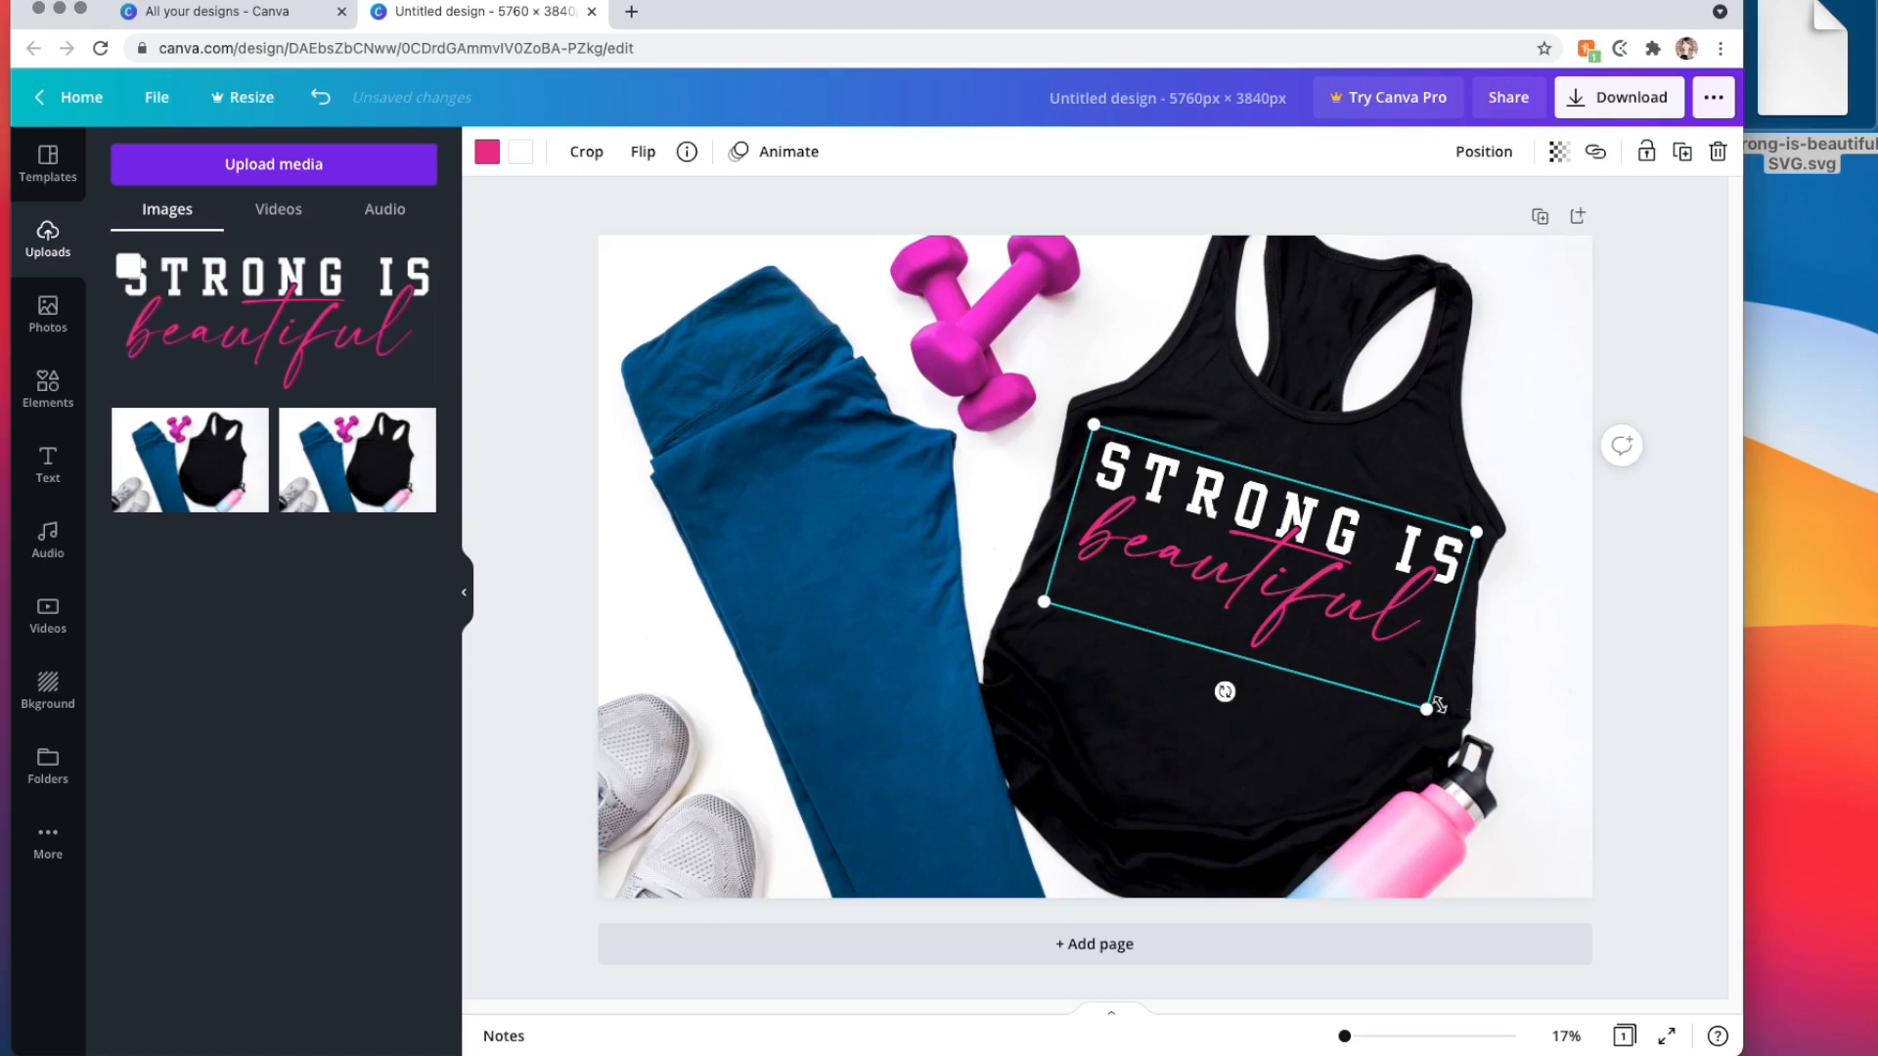
drag(1427, 715, 1345, 641)
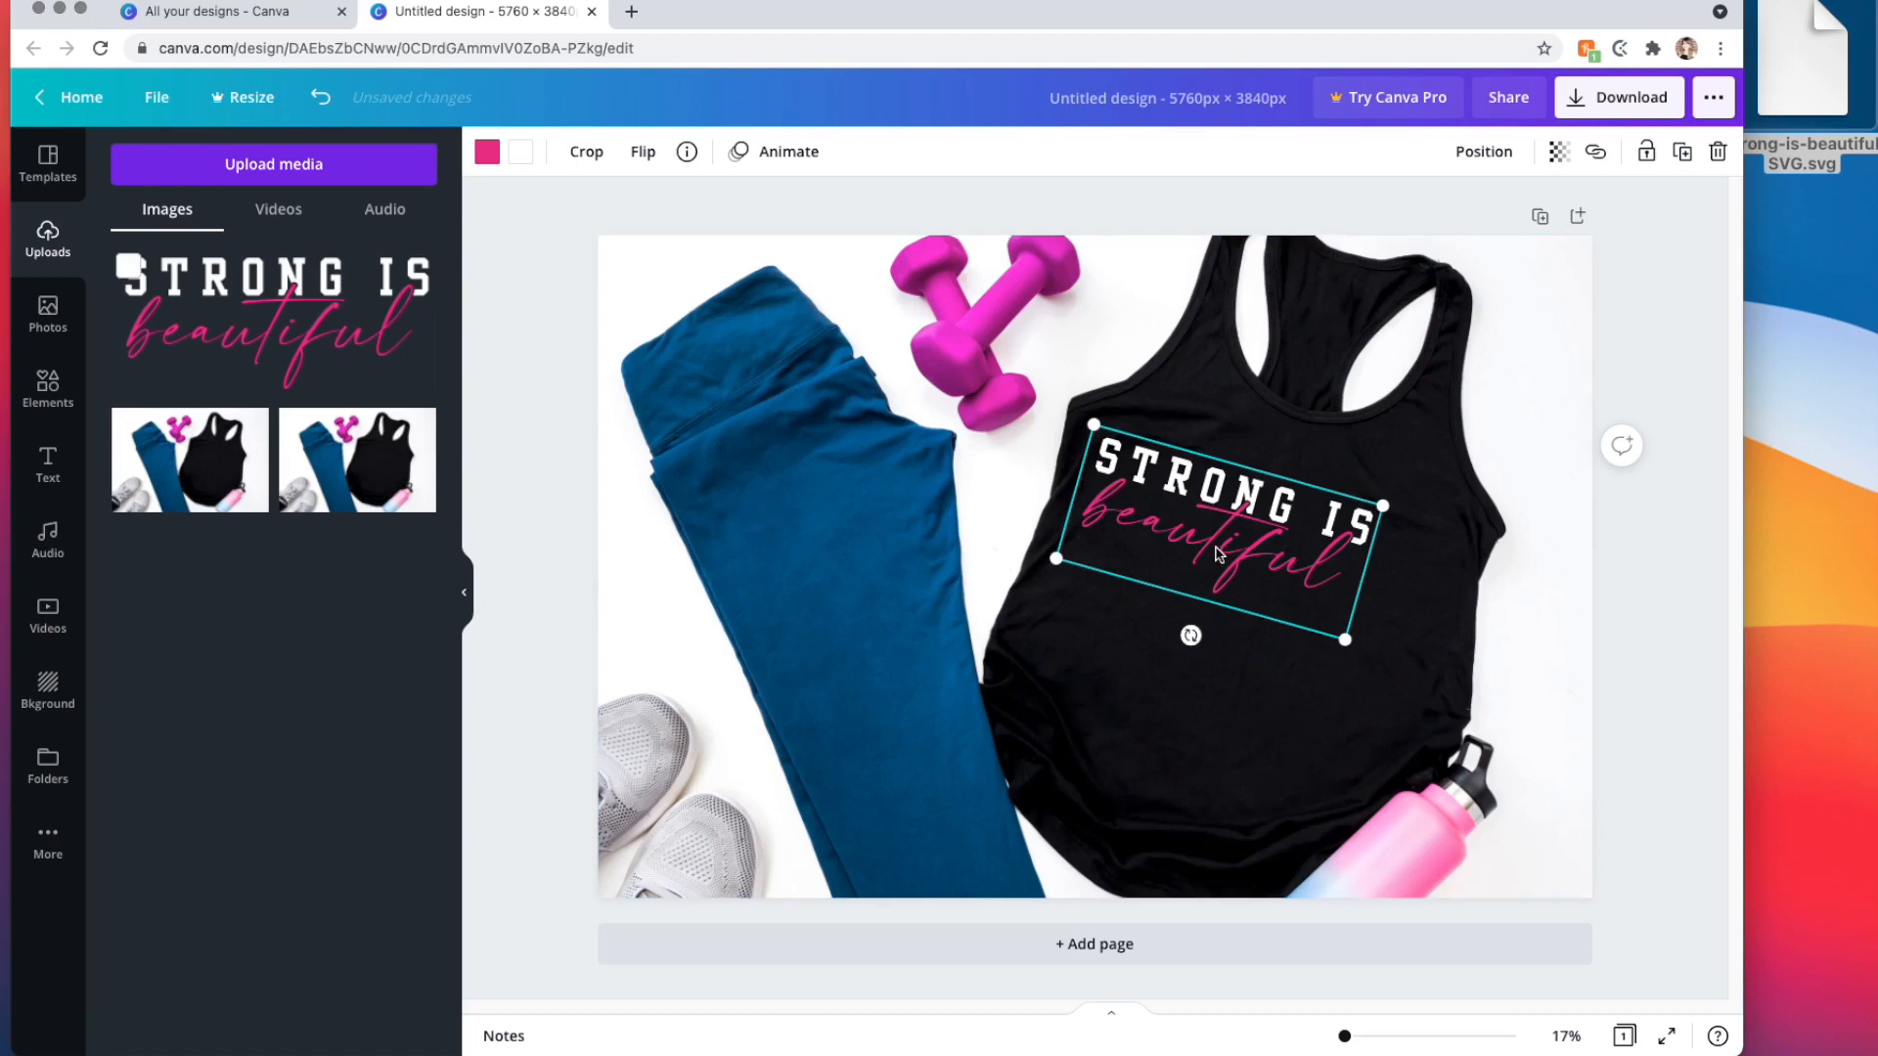
drag(1218, 554, 1254, 557)
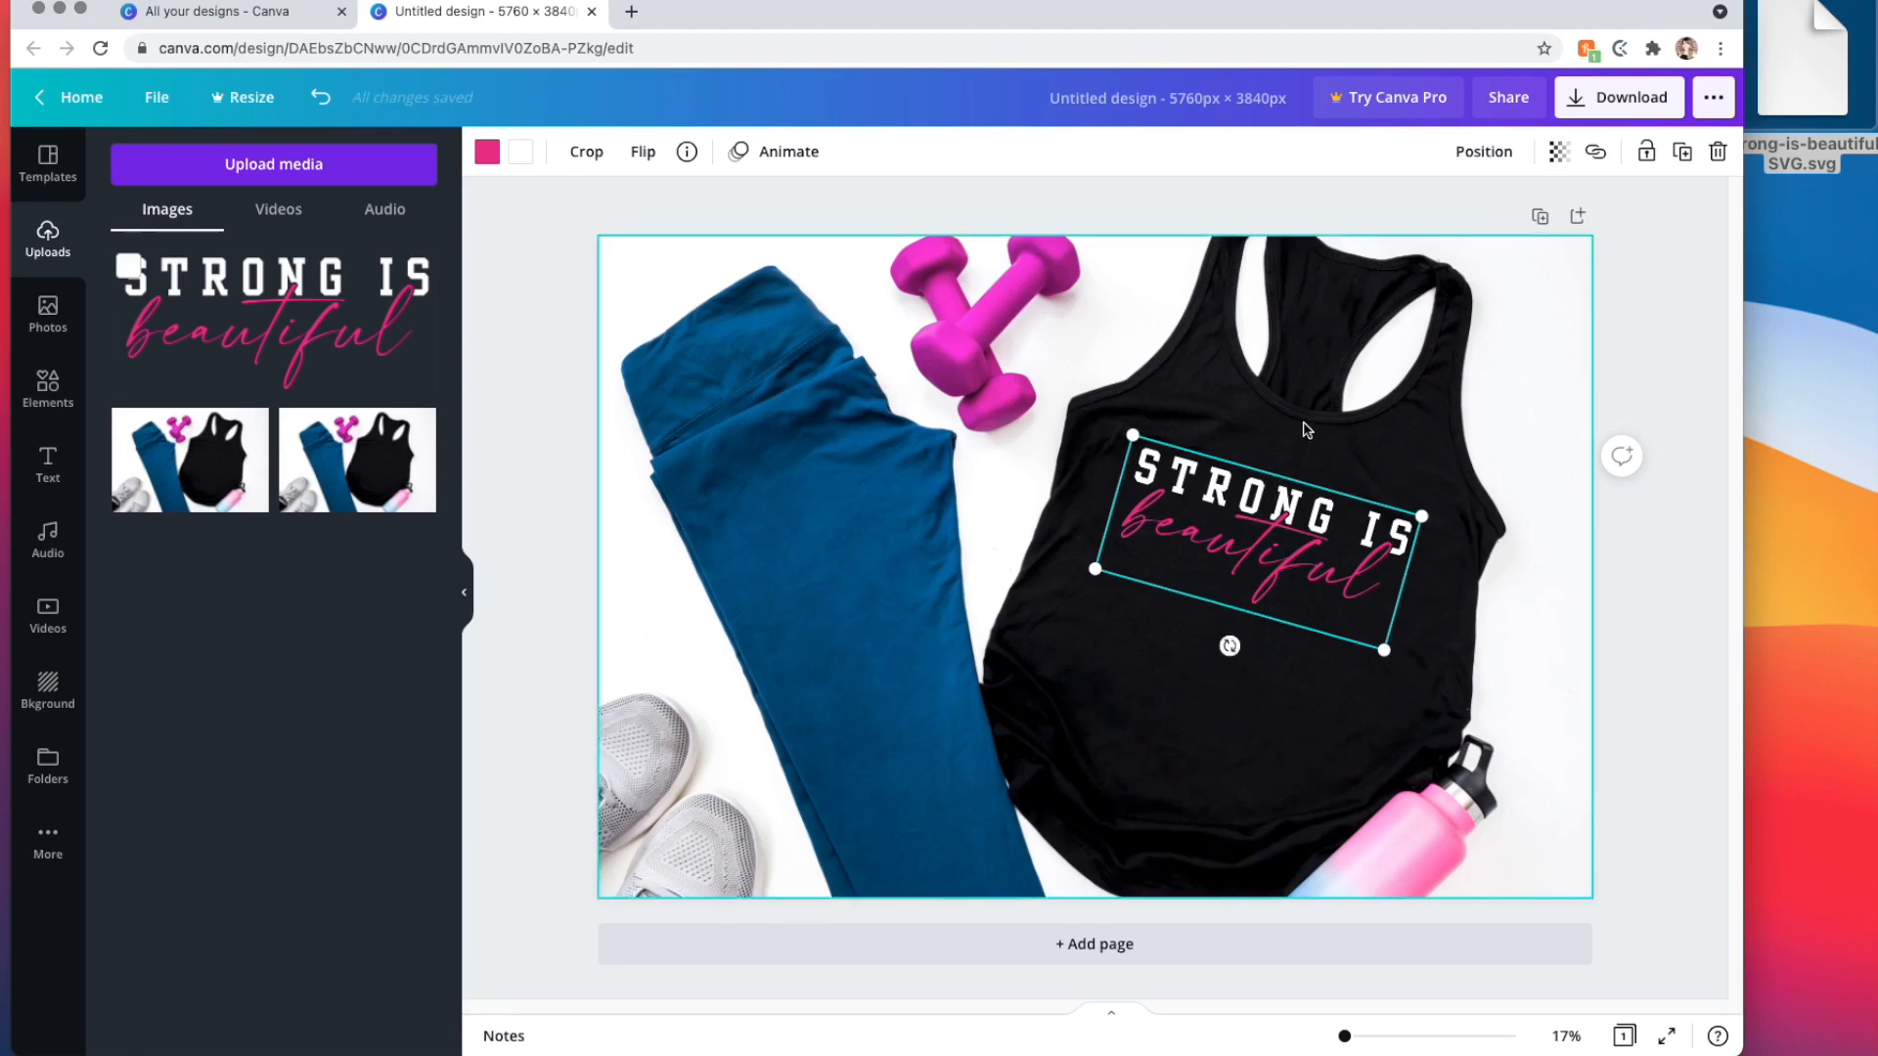
key(Right)
key(Right)
key(Right)
key(Right)
key(Right)
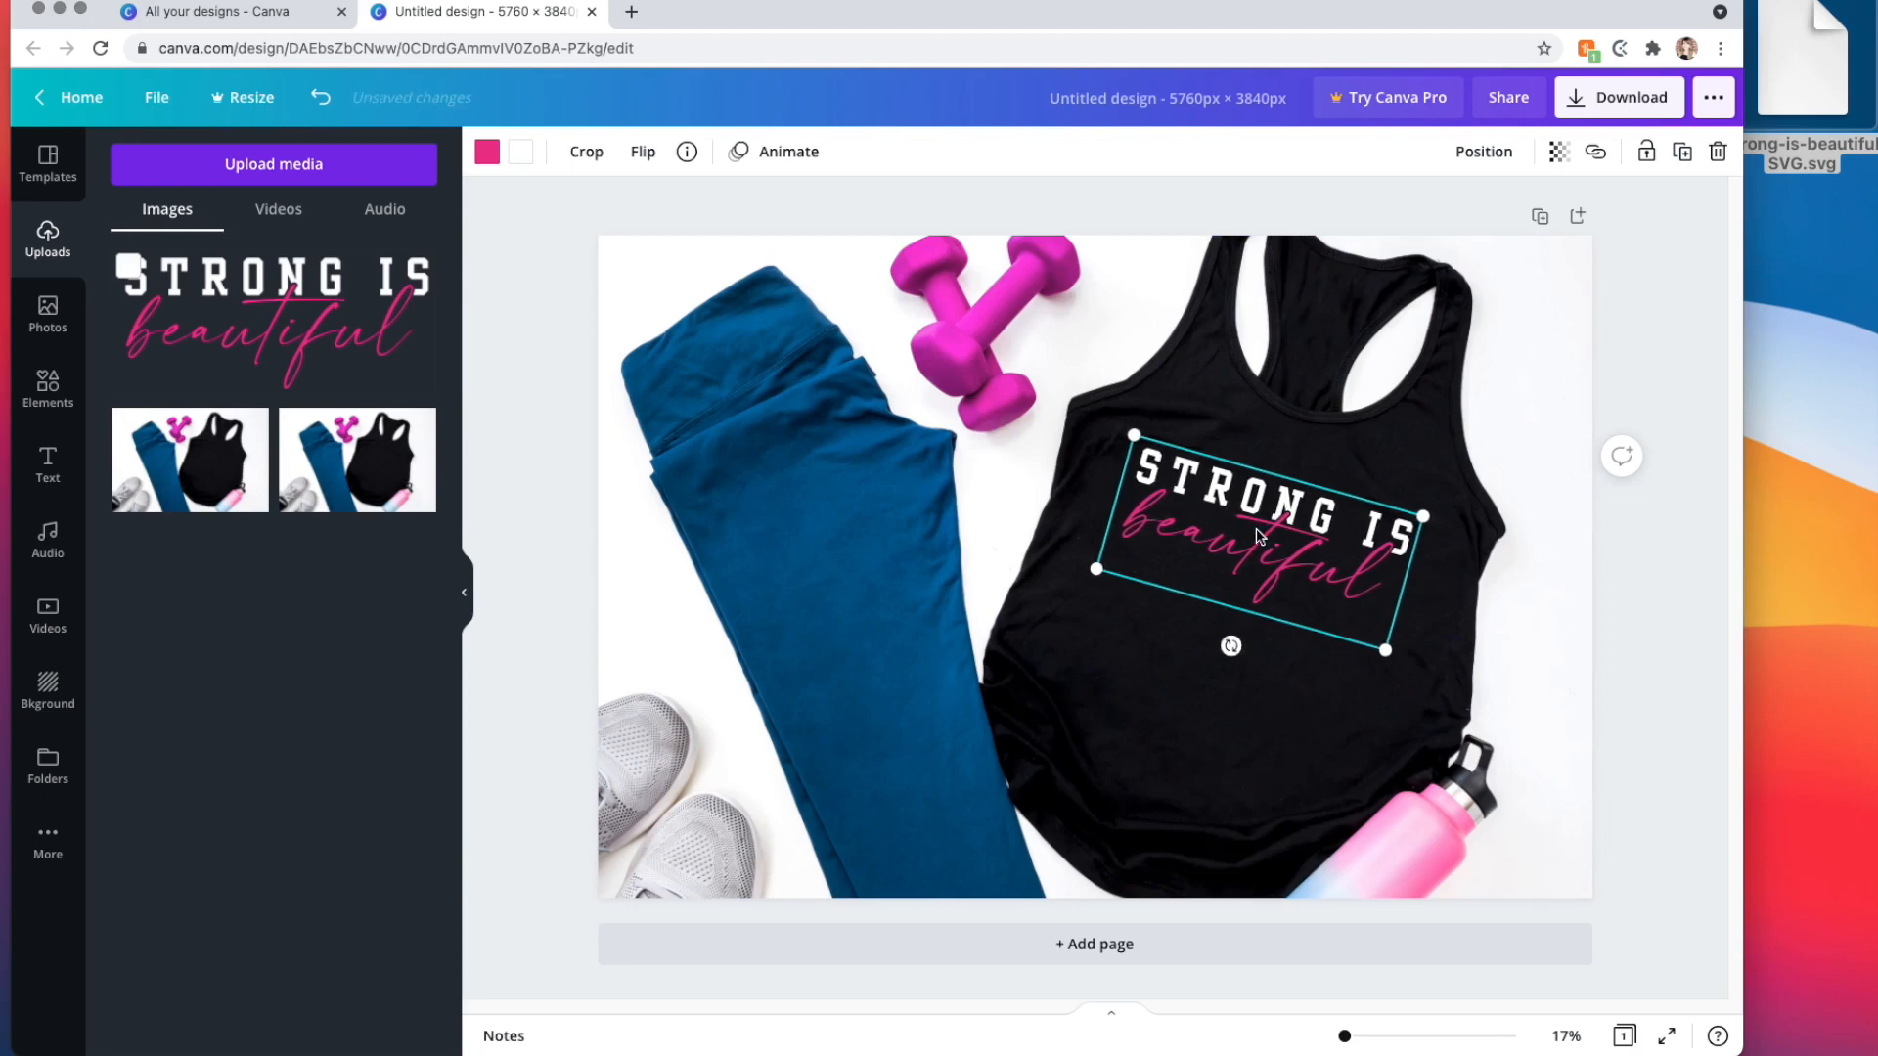
- Open the graphic's pink colour options and pull the Siser EasyWeed Pantone chart PDF over Canva
click(545, 479)
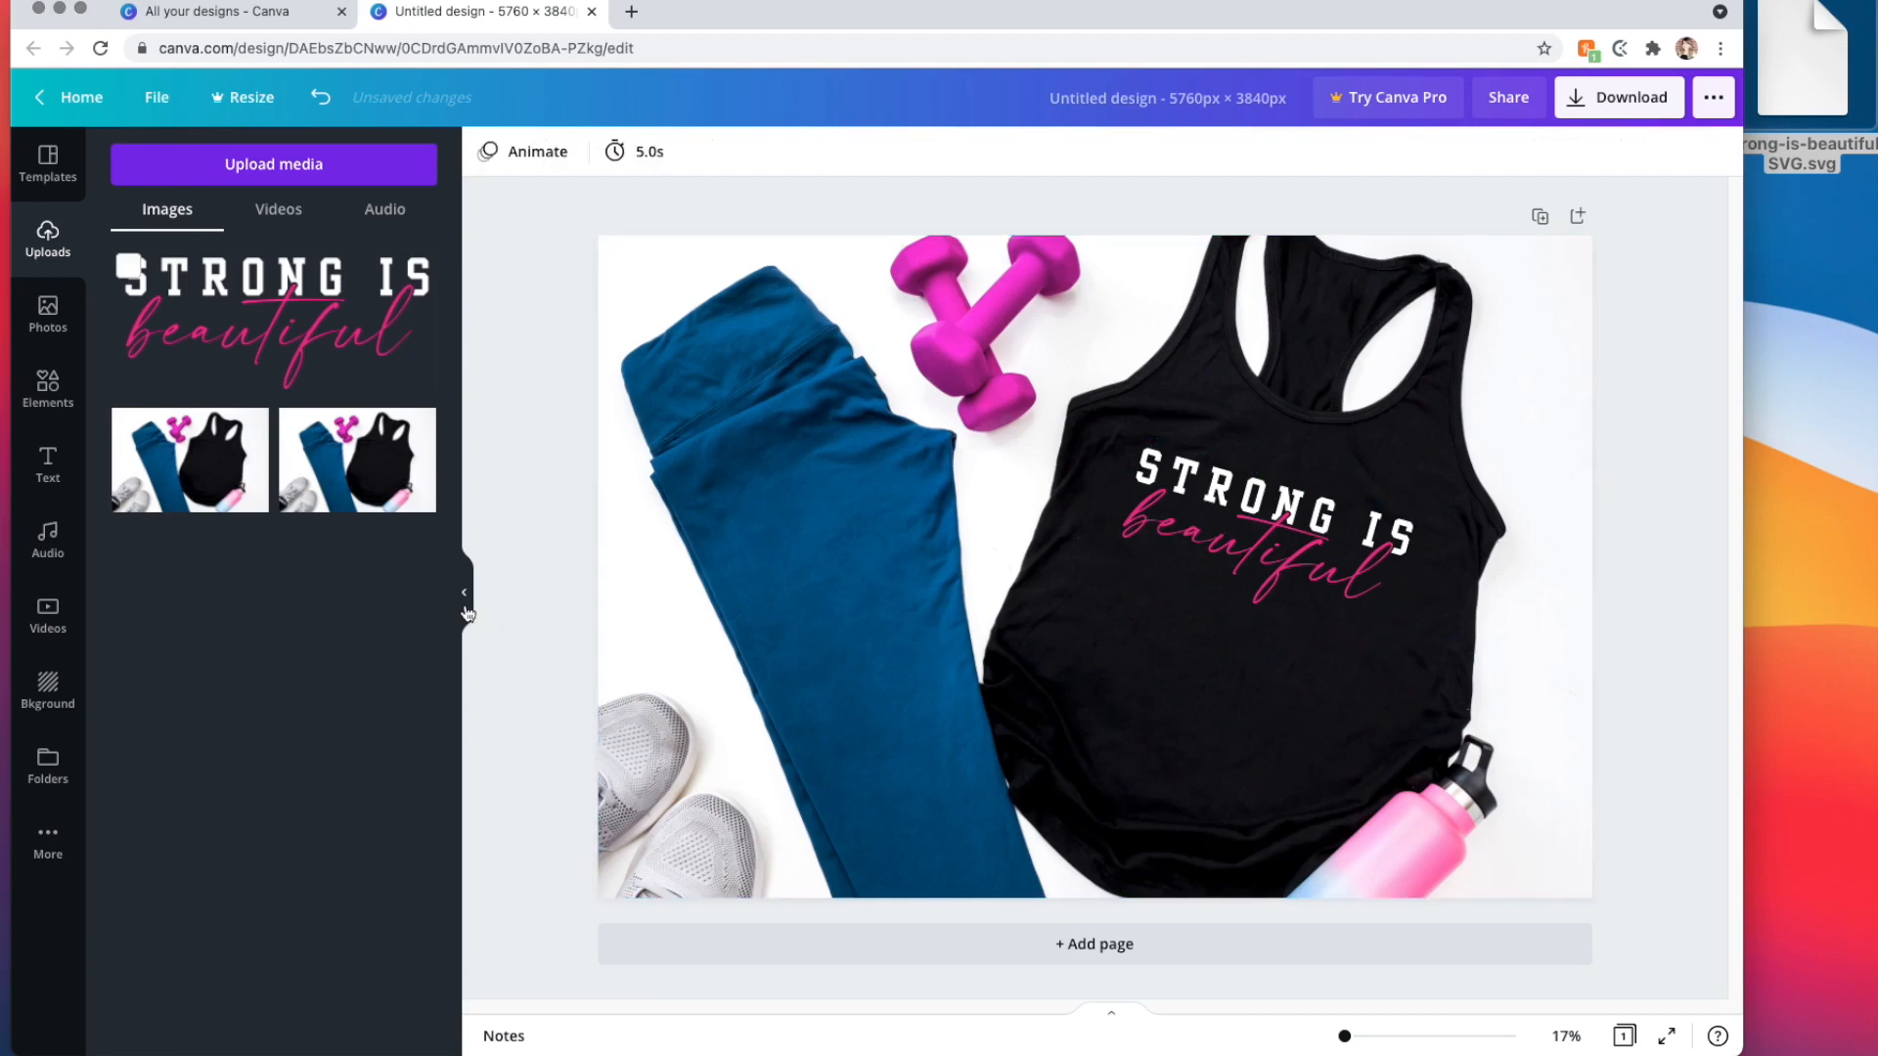
click(469, 611)
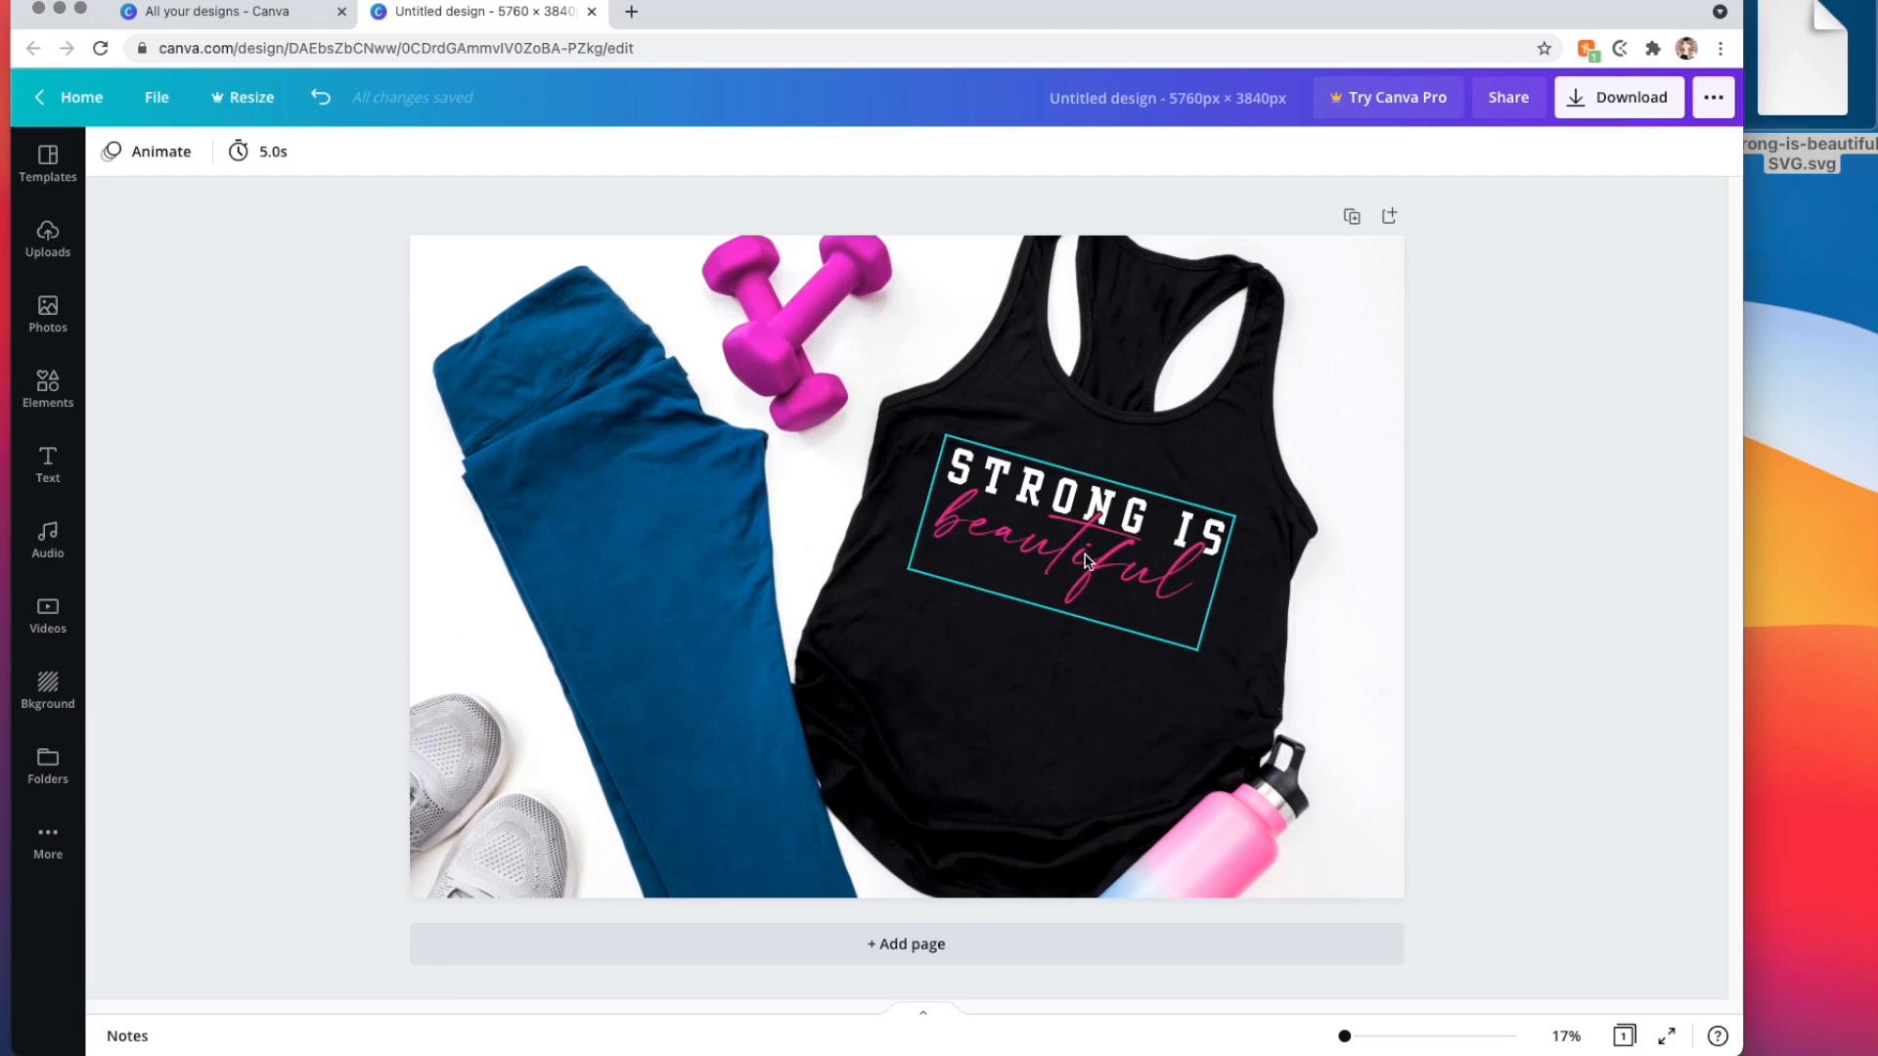
click(1086, 562)
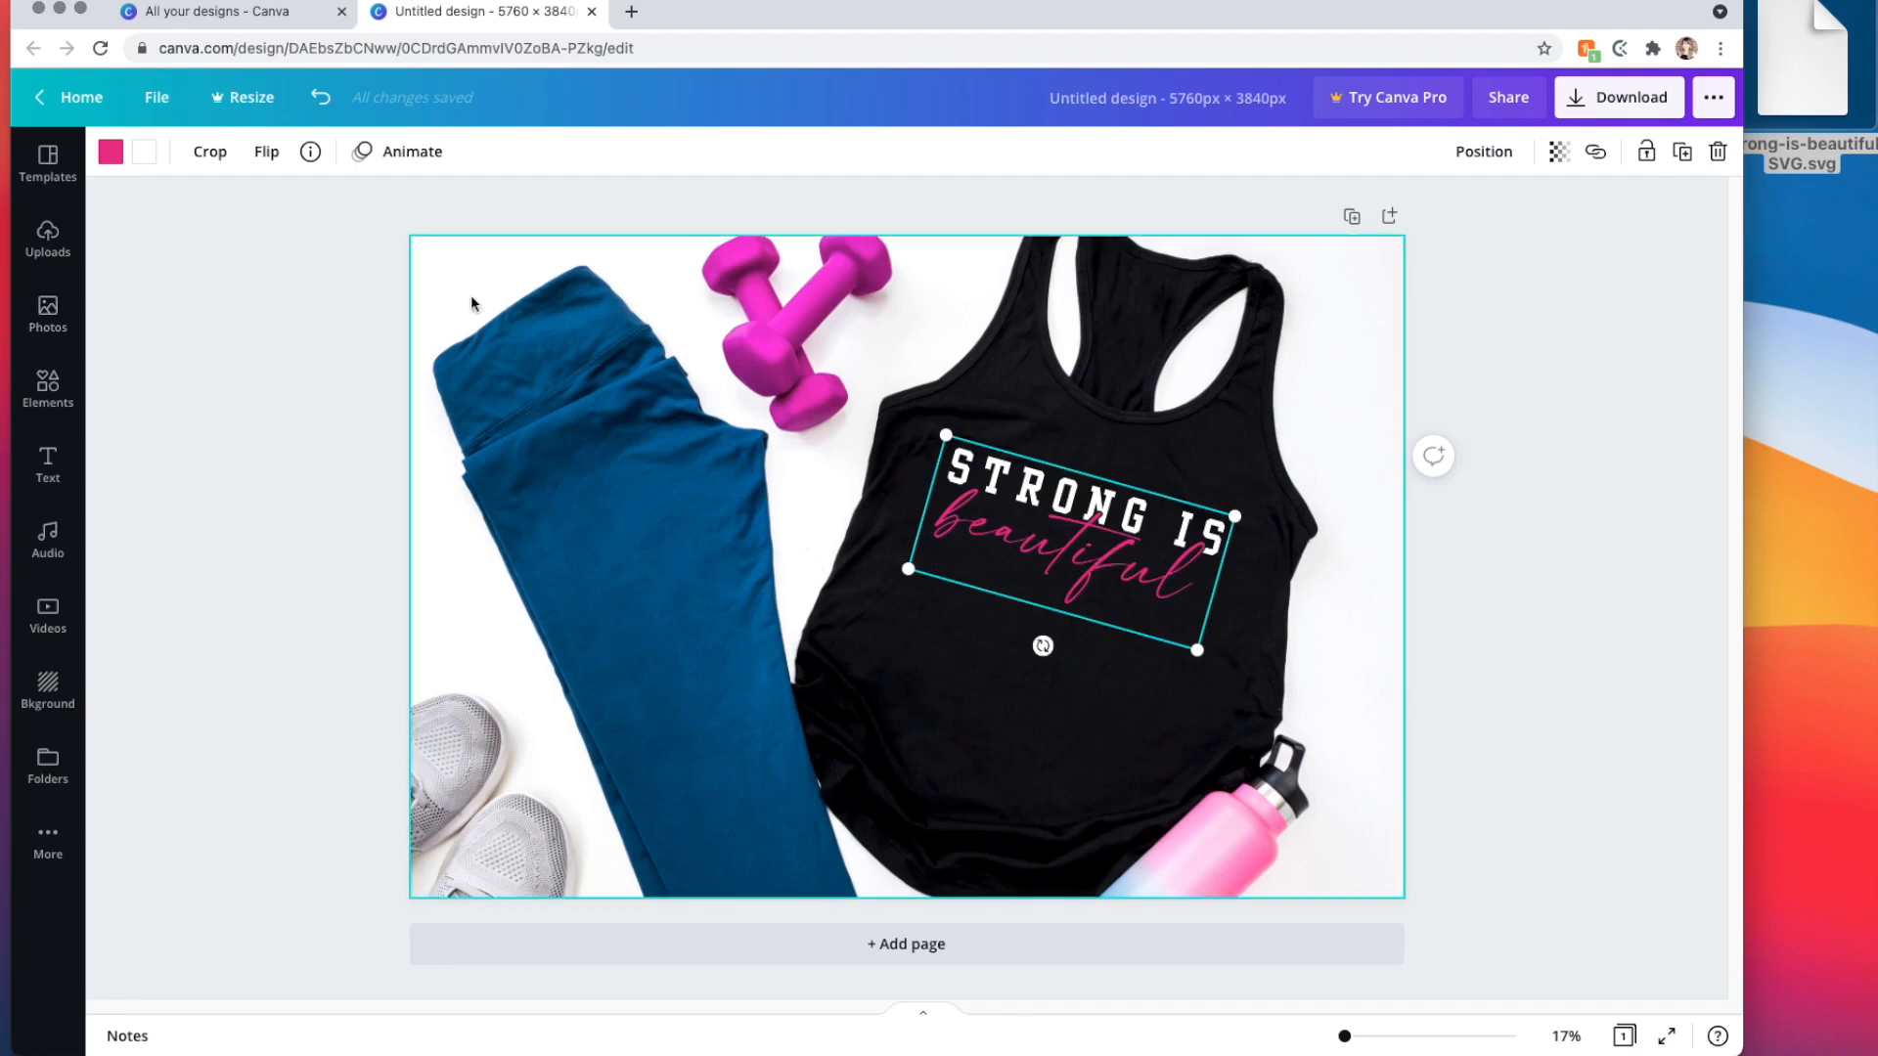
click(110, 153)
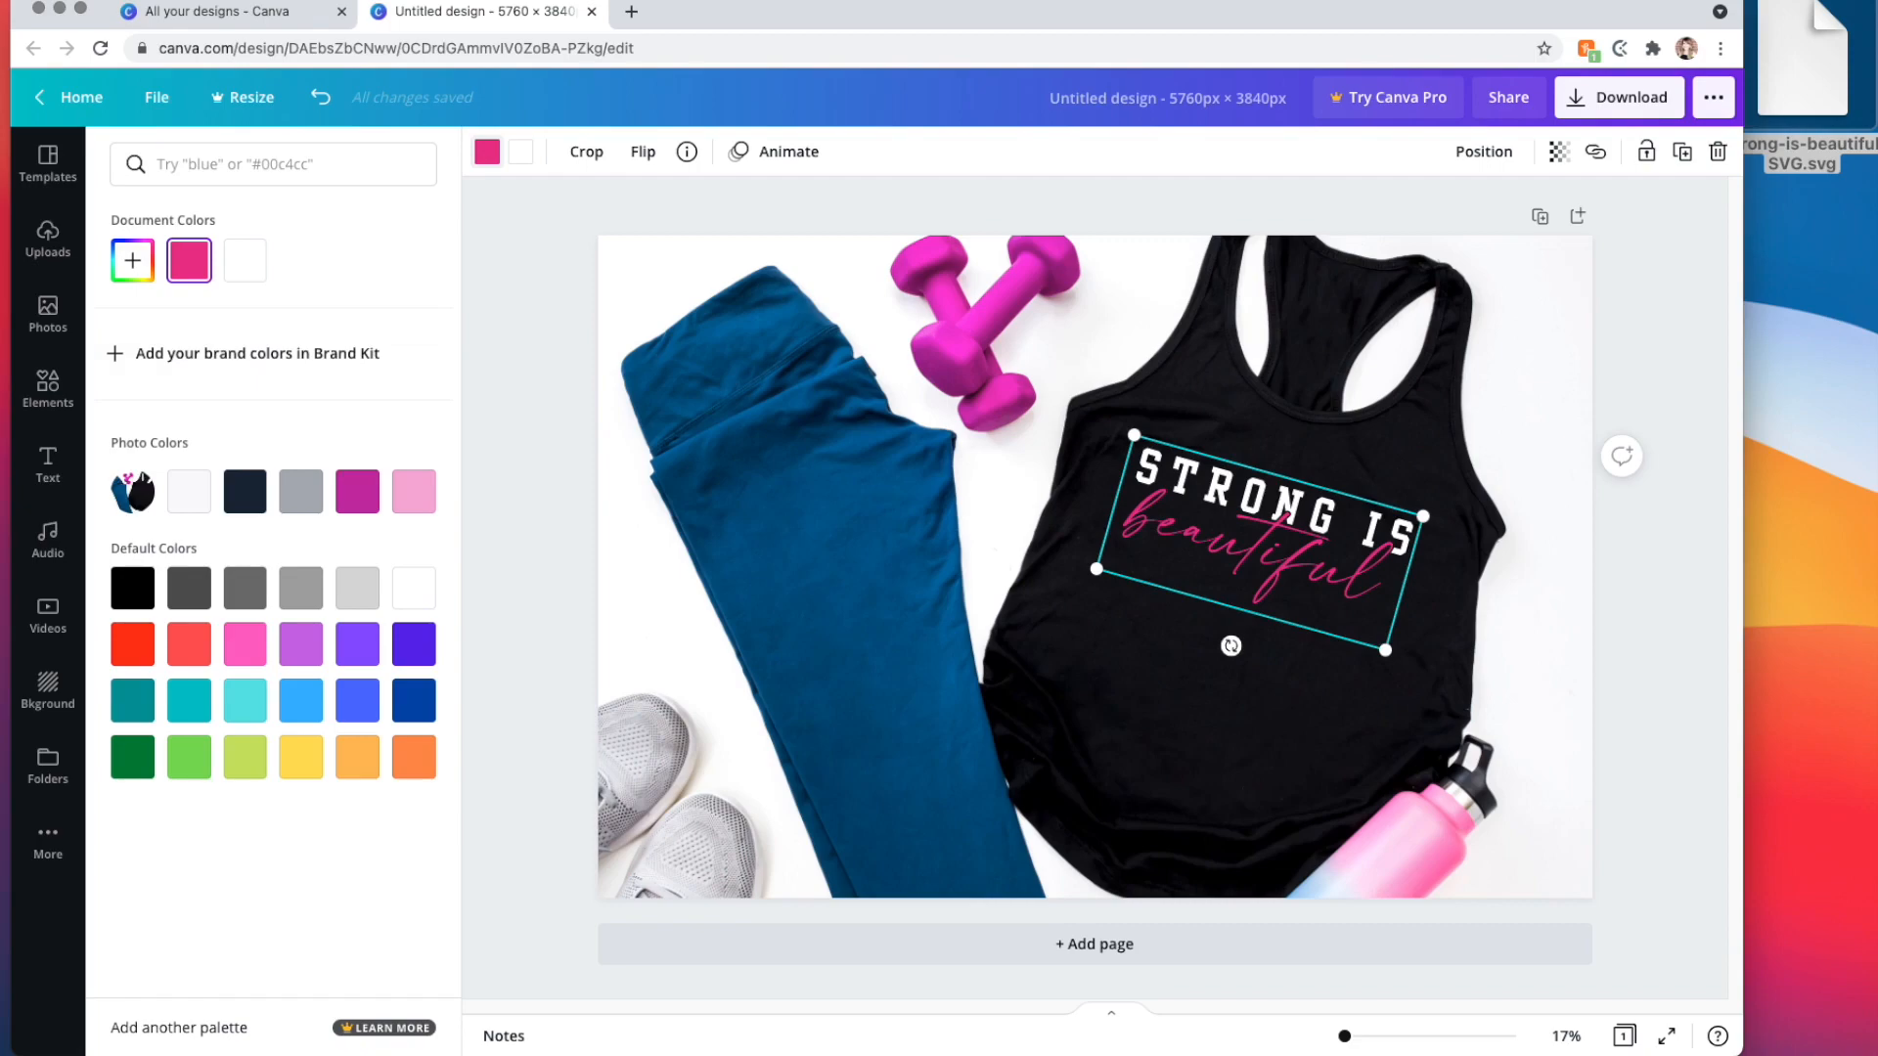
drag(1877, 4, 1741, 4)
drag(1580, 4, 1108, 4)
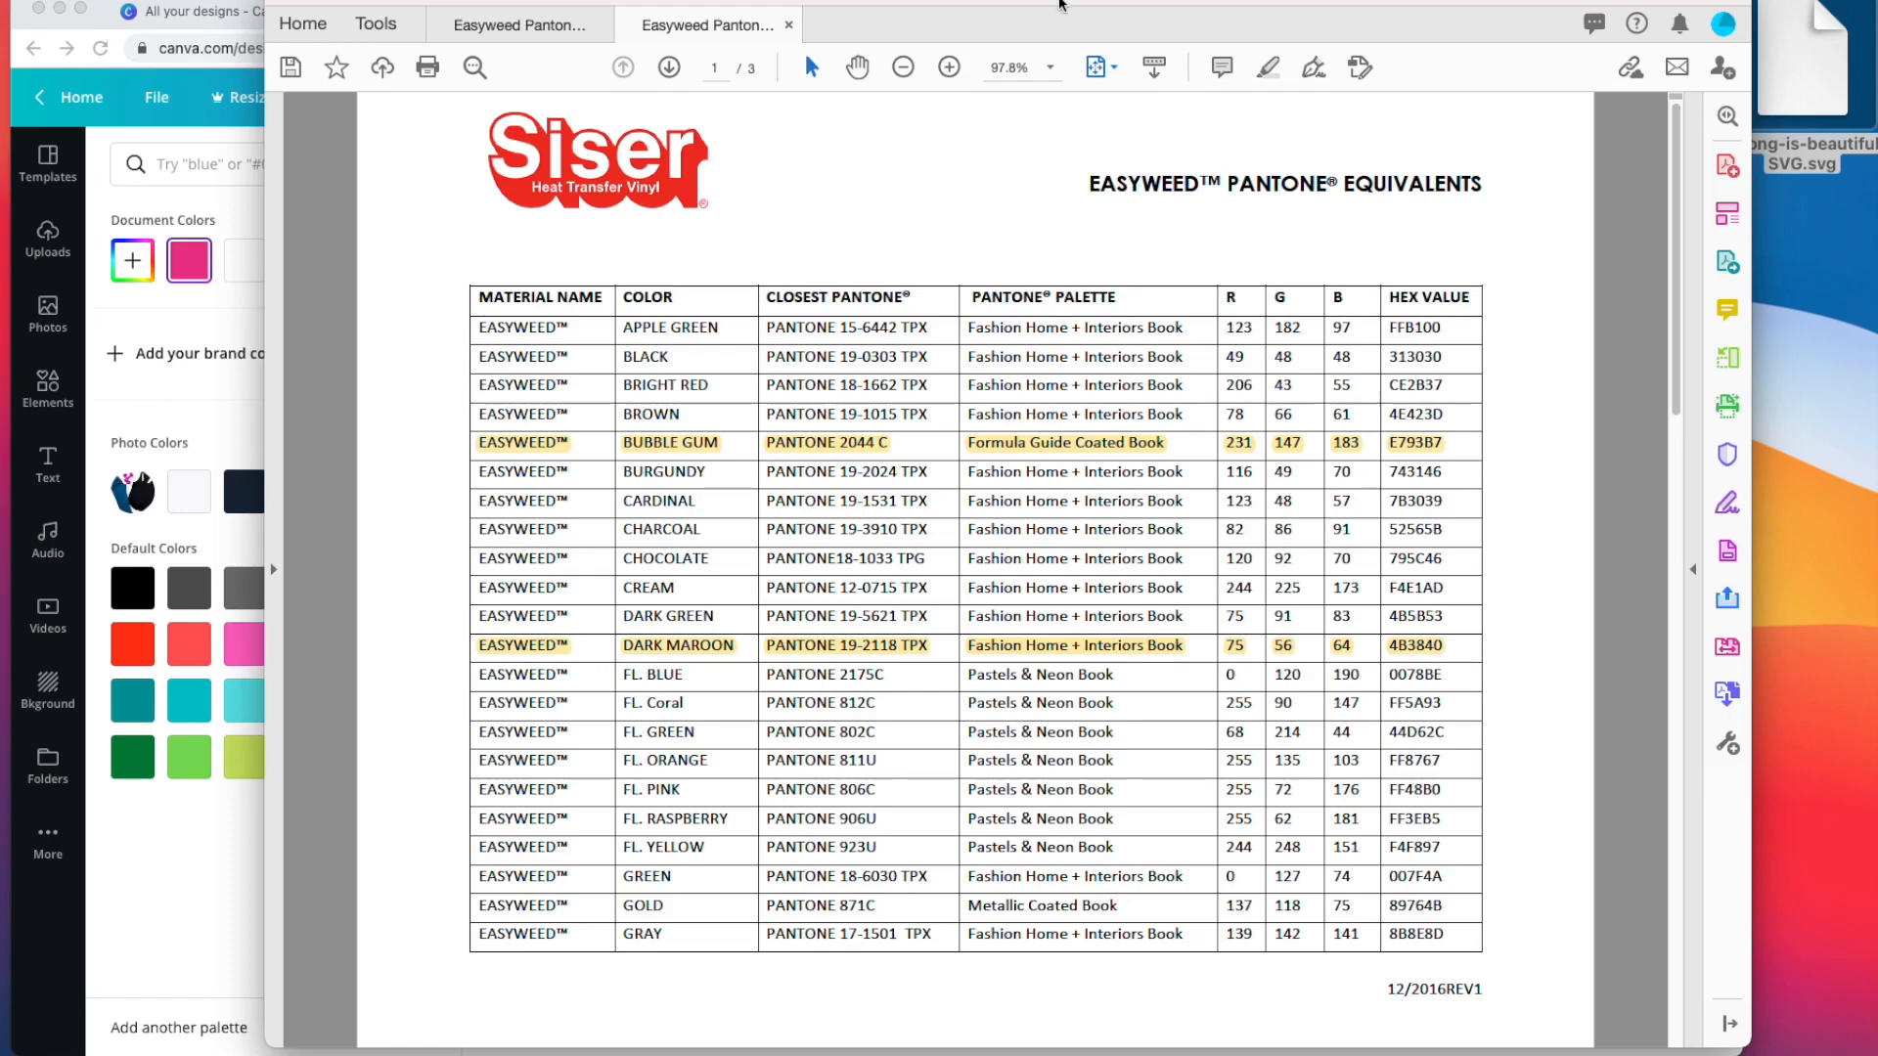
- Drag the Acrobat Siser chart window off screen to reveal the Canva design
drag(1061, 3, 1876, 30)
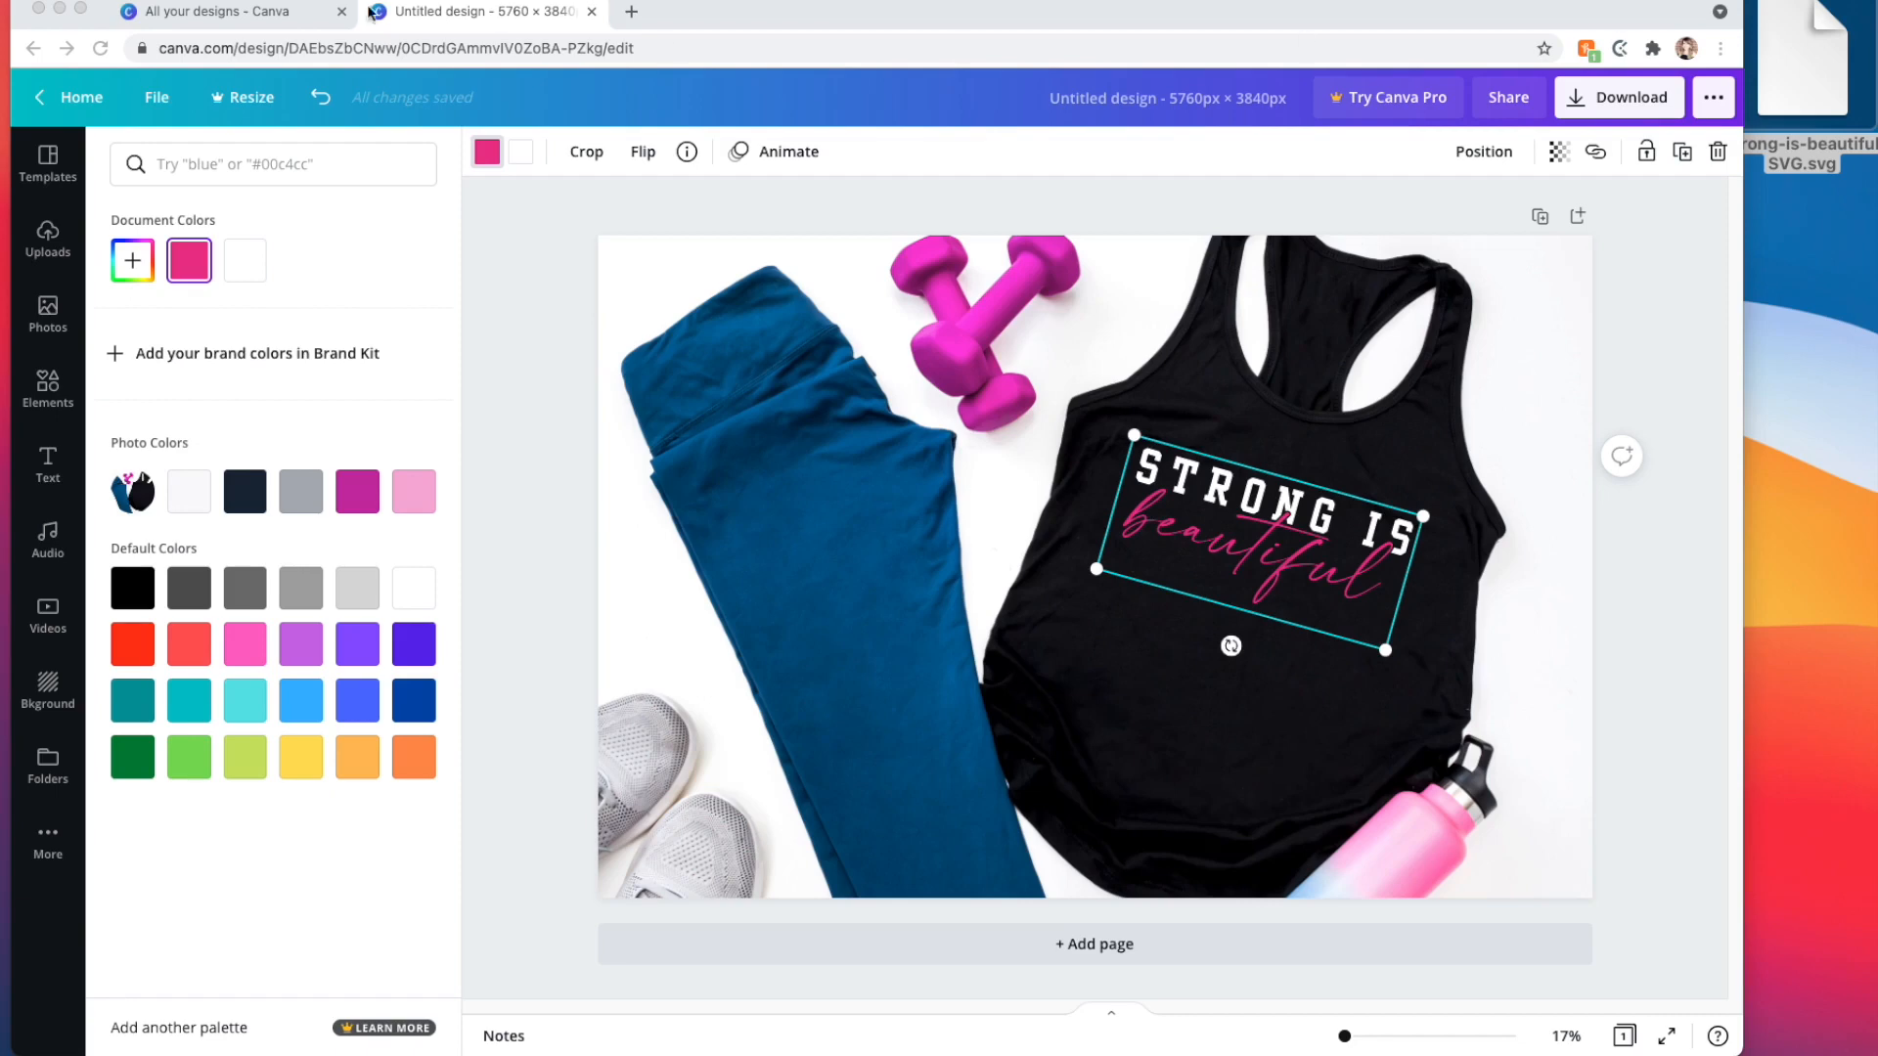
- Recolour the word 'beautiful' to Bubble Gum #E793B7 via colour search
click(286, 179)
text(E793B7)
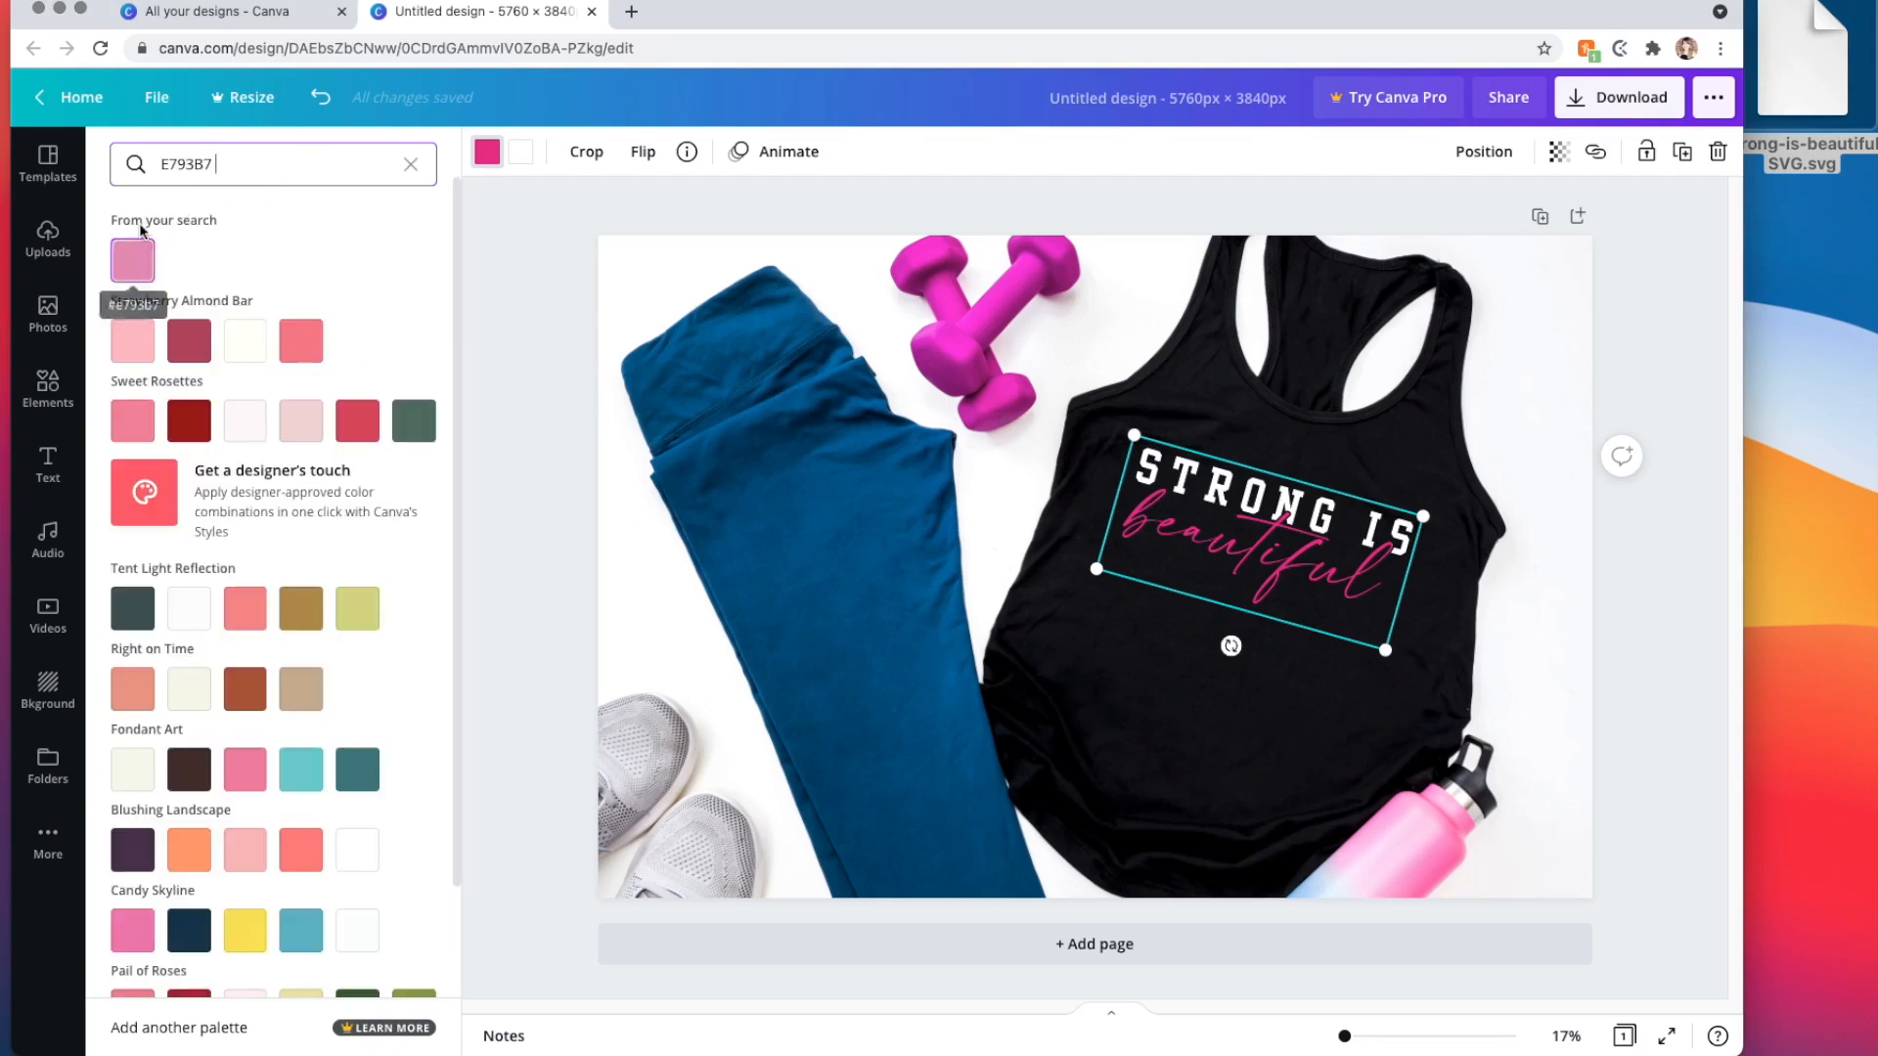
click(131, 262)
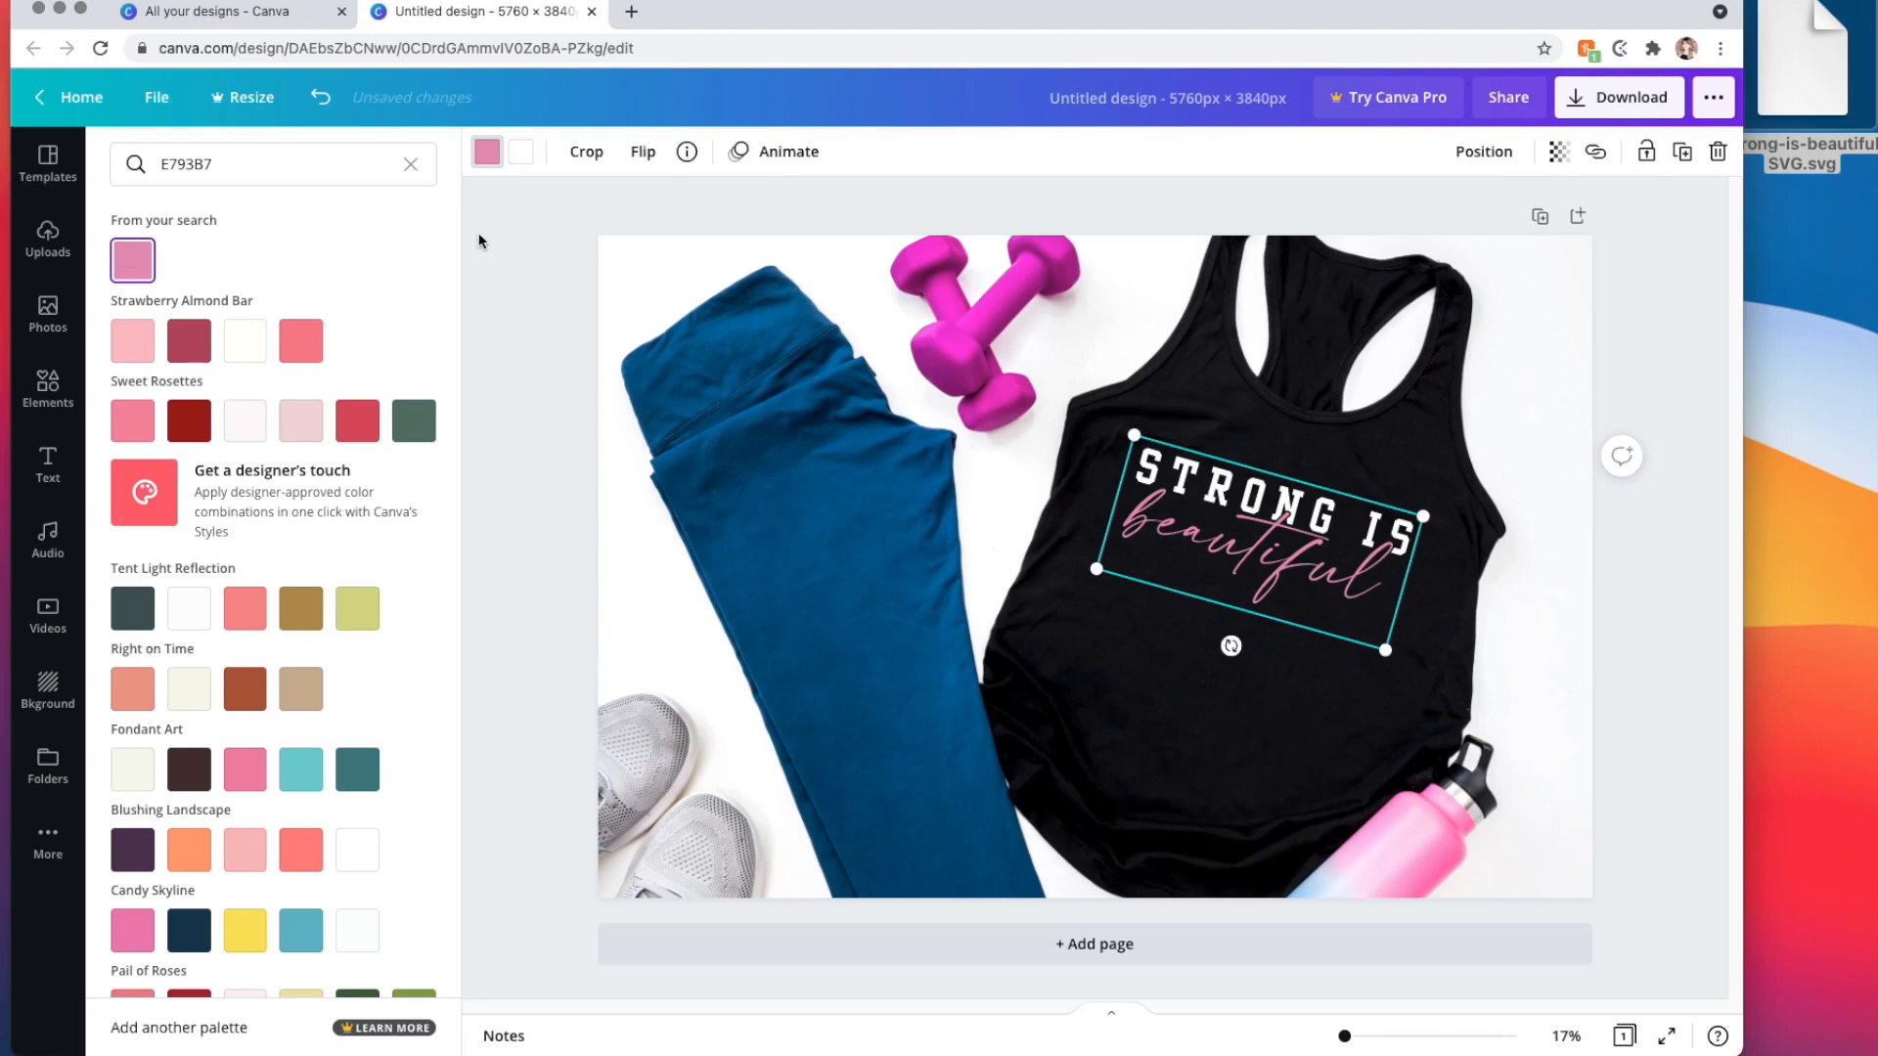
- Recolour the white 'STRONG IS' lettering to dark plum #4B3840
click(529, 157)
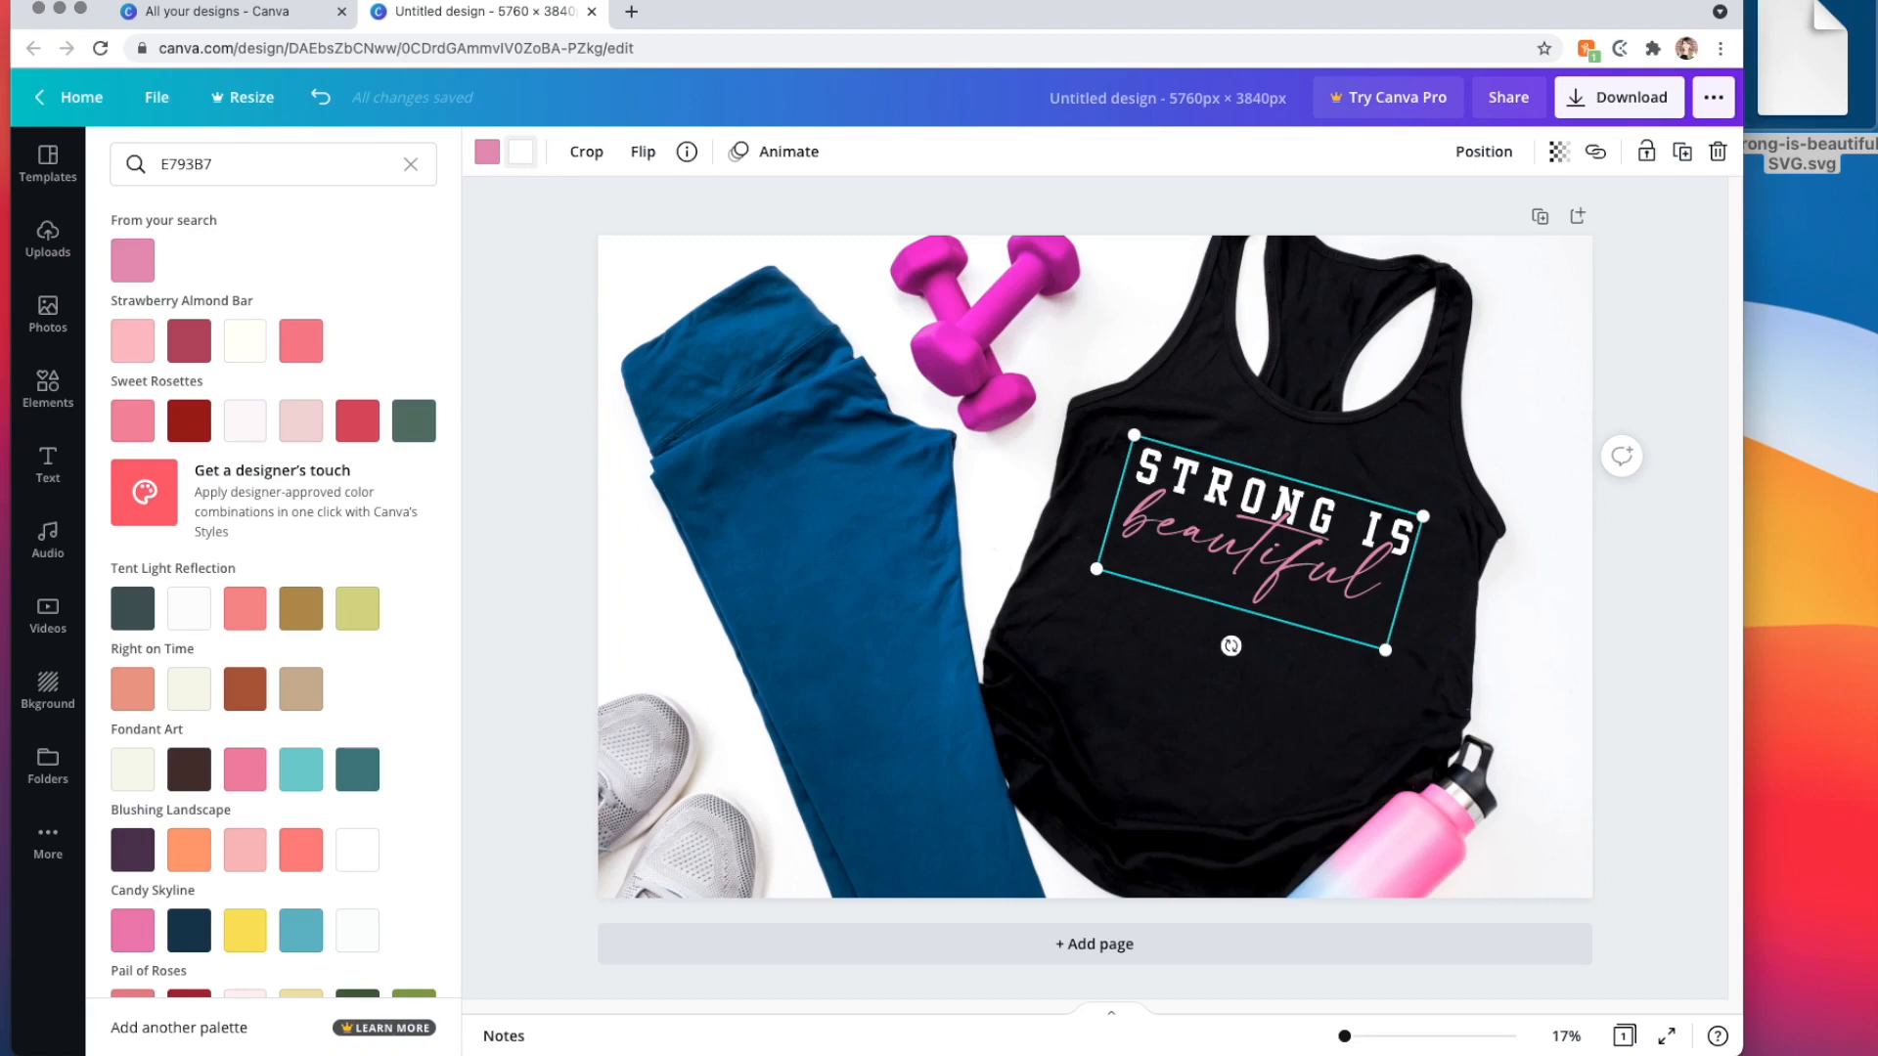
key(super+Tab)
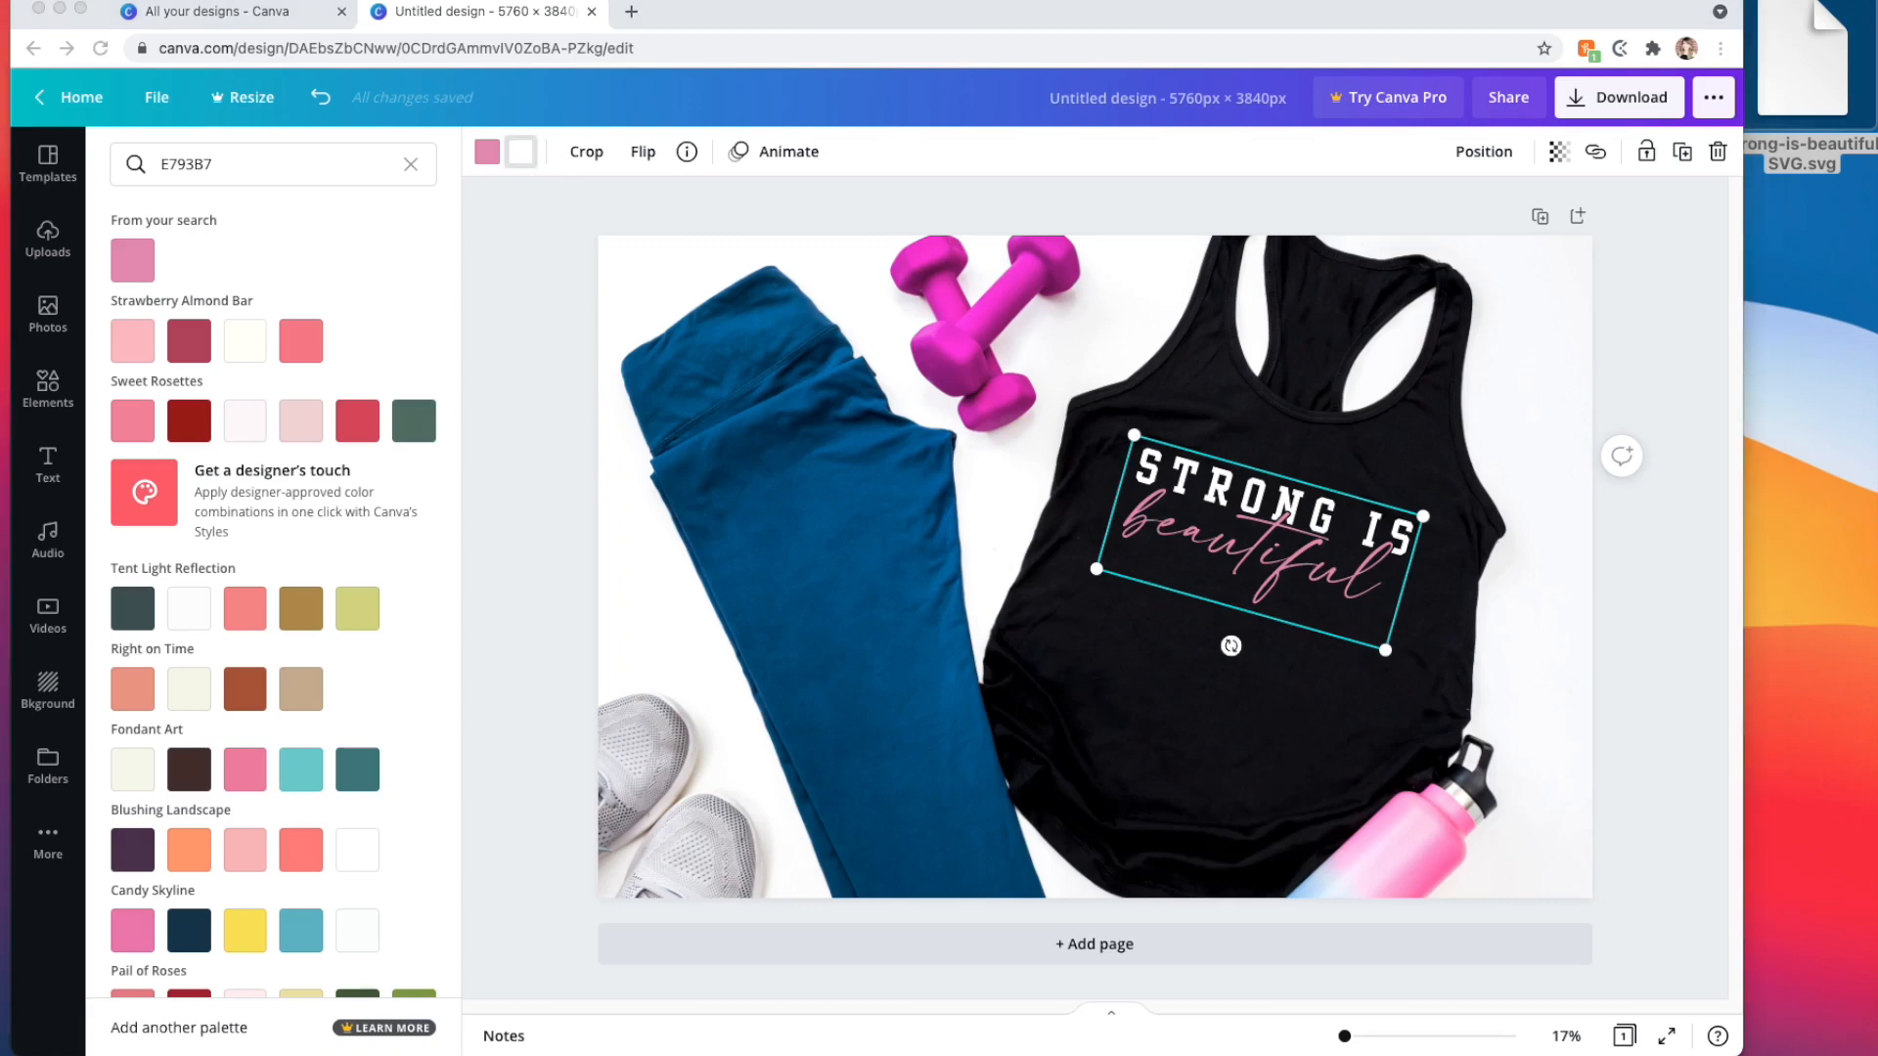
click(264, 164)
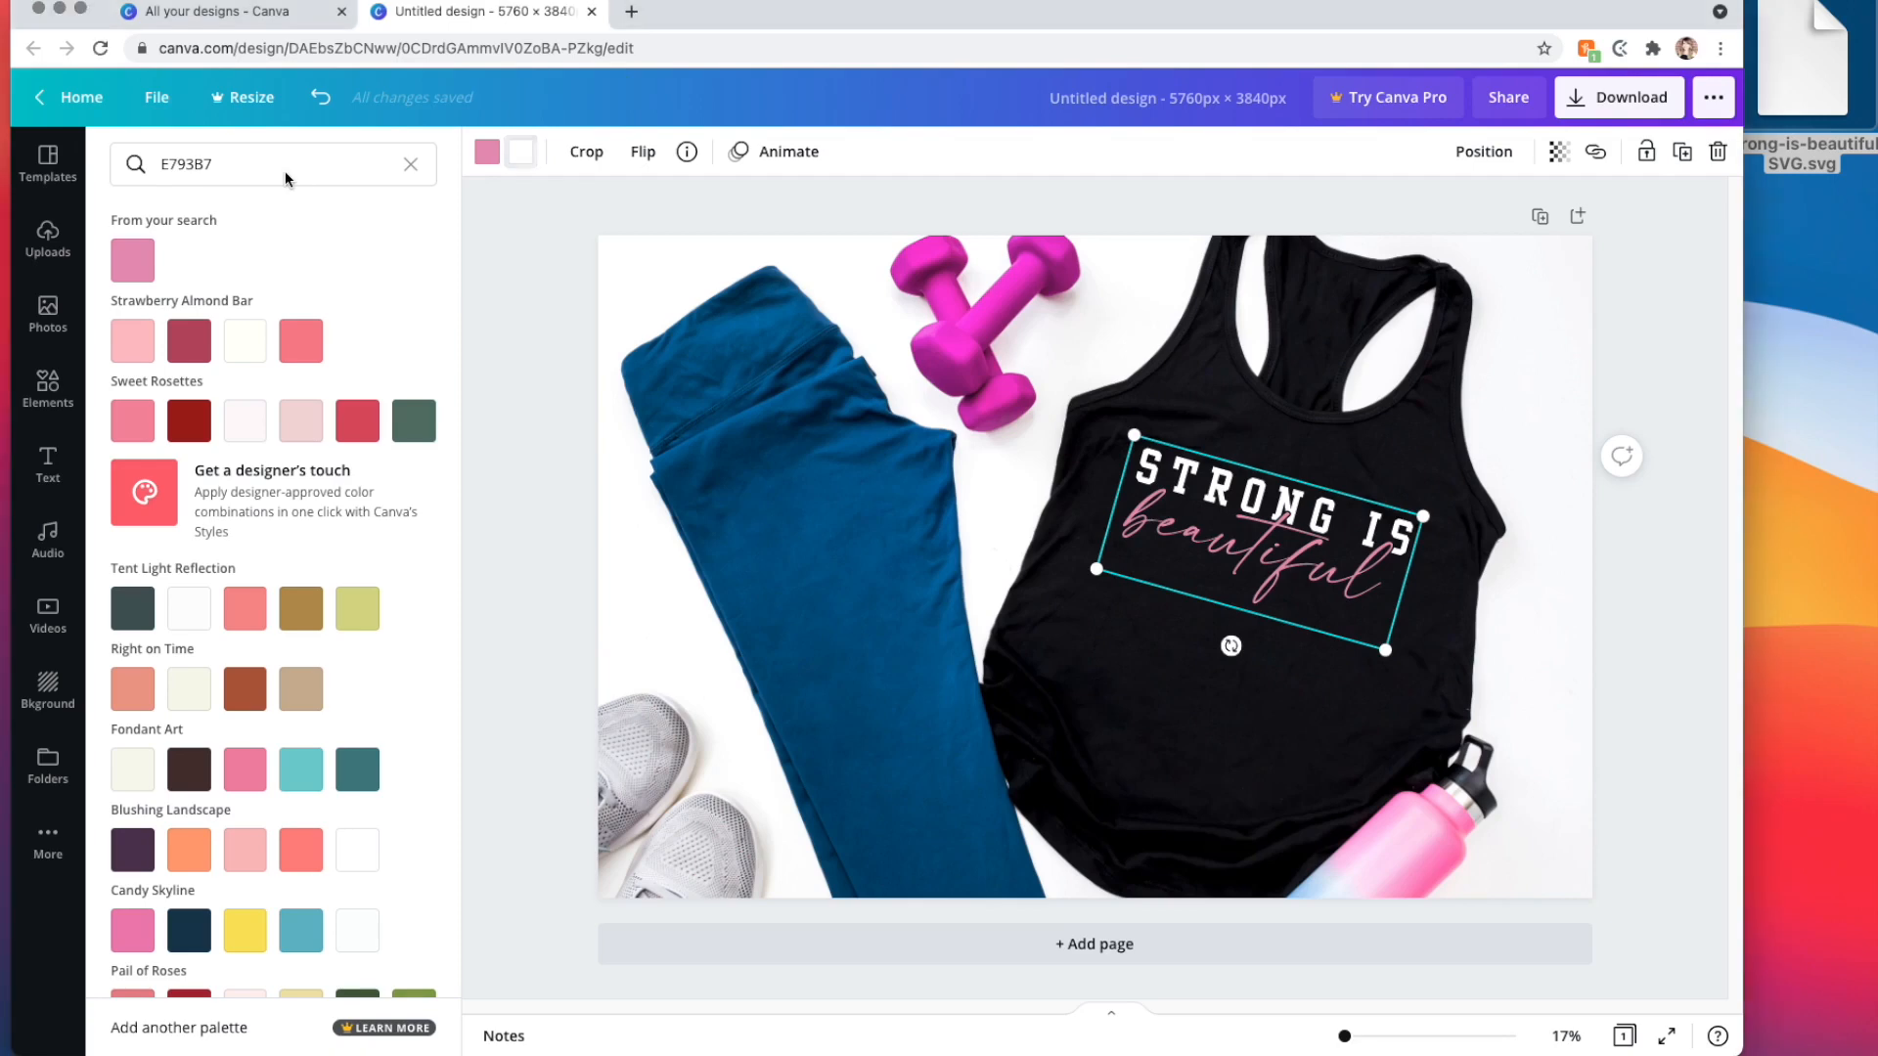
key(super+a)
text(4B3840)
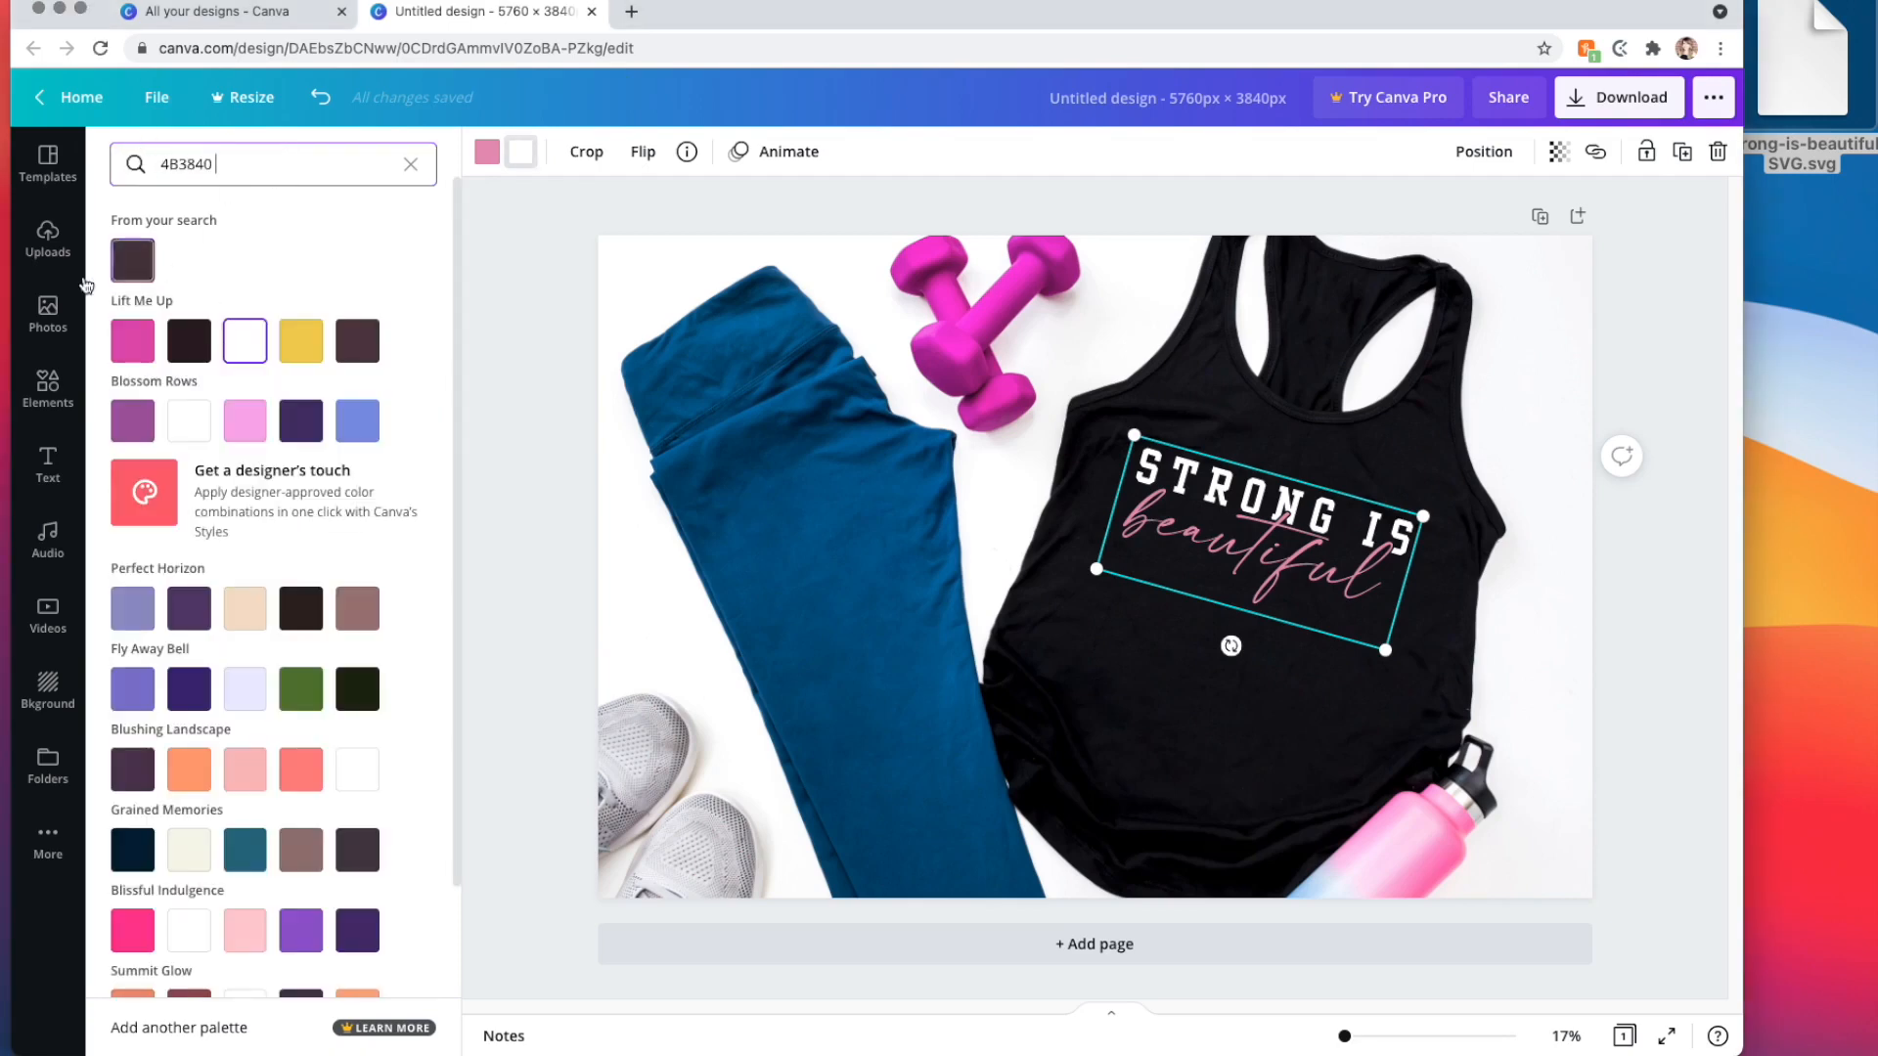
click(147, 272)
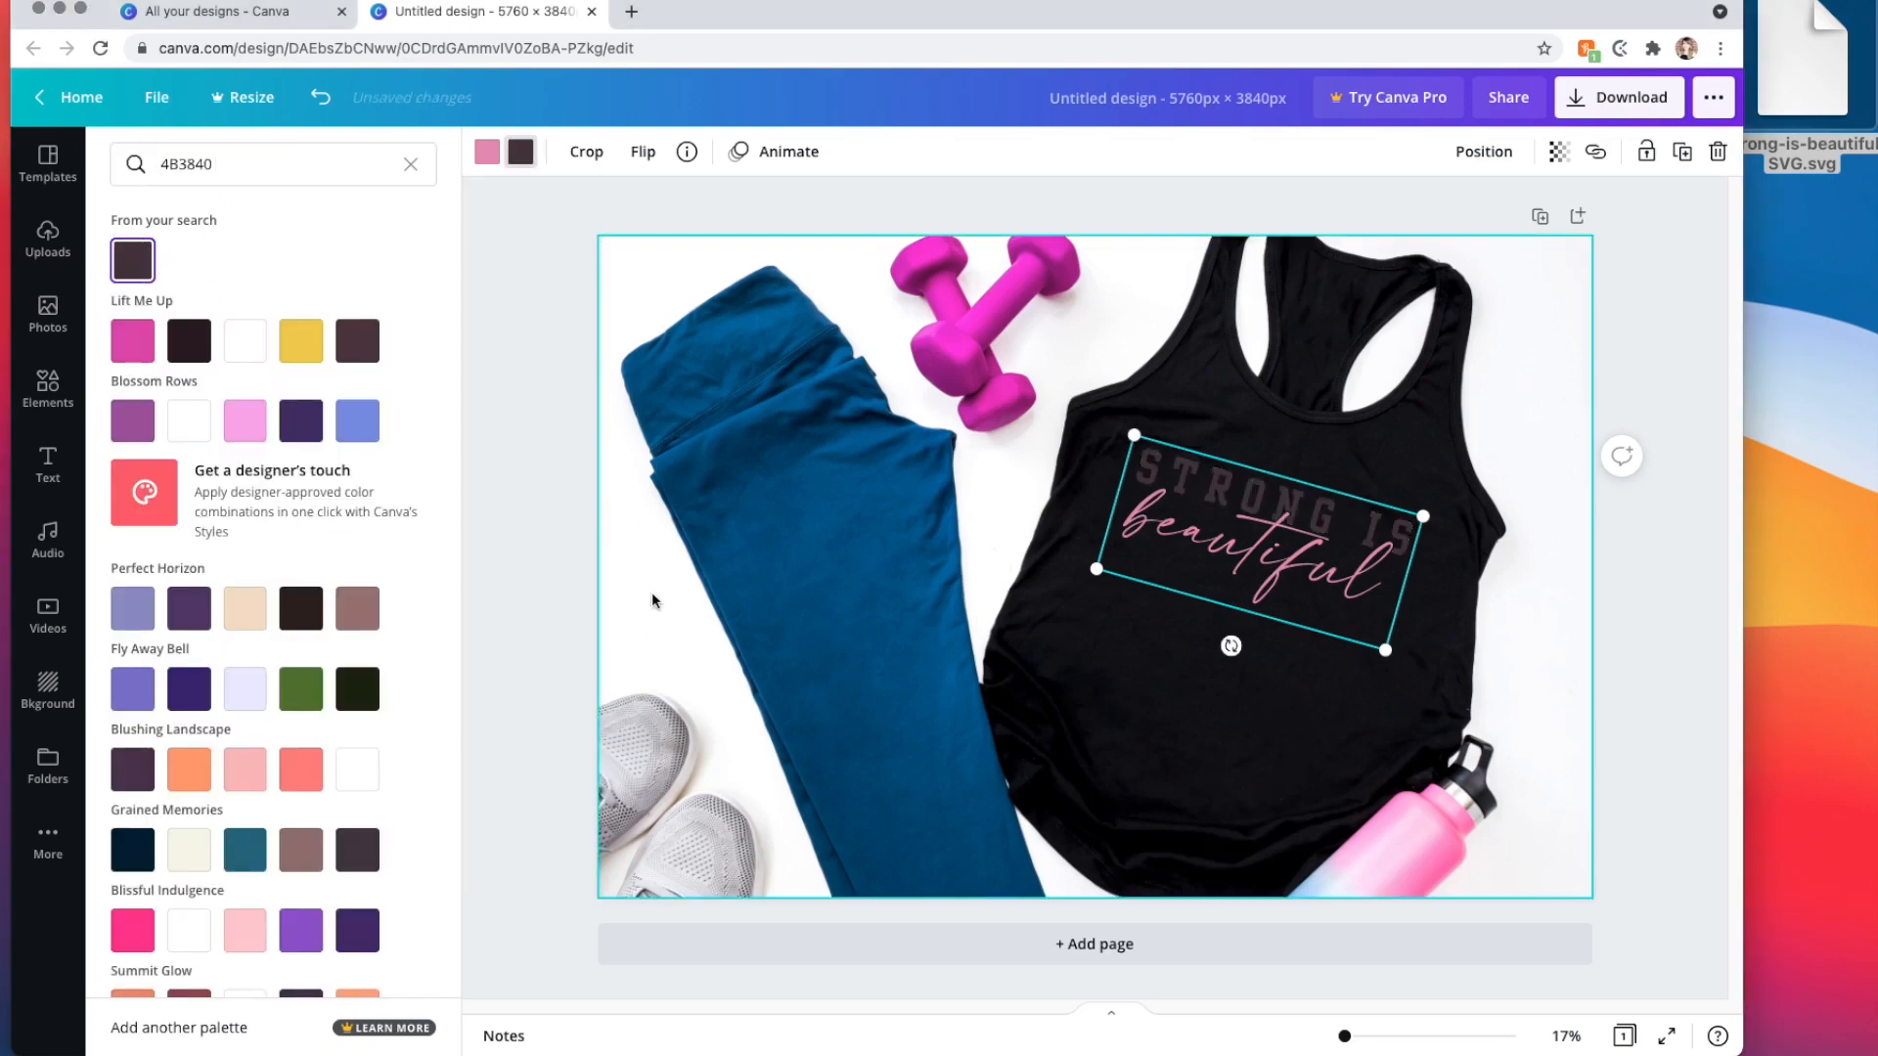
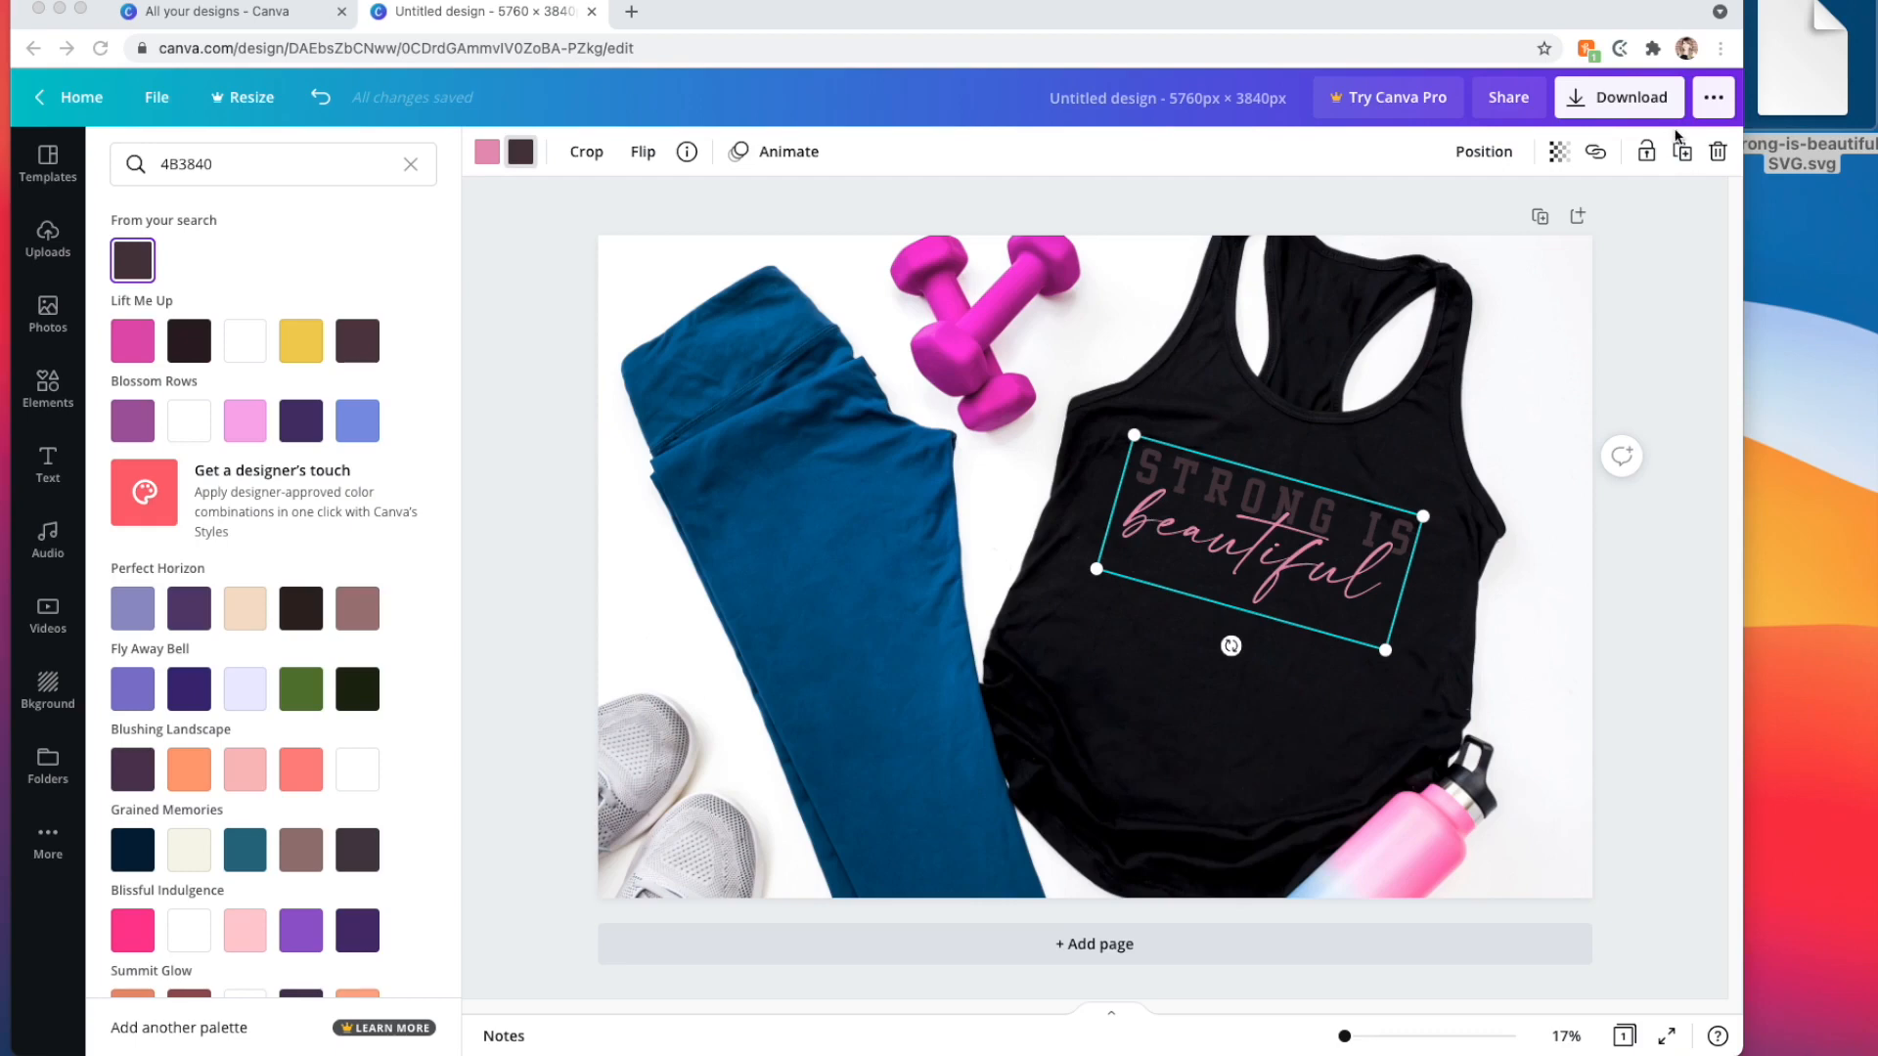
- Search the colour 9BCBEB and apply that light blue to the 'STRONG IS' lettering
click(309, 177)
triple_click(173, 160)
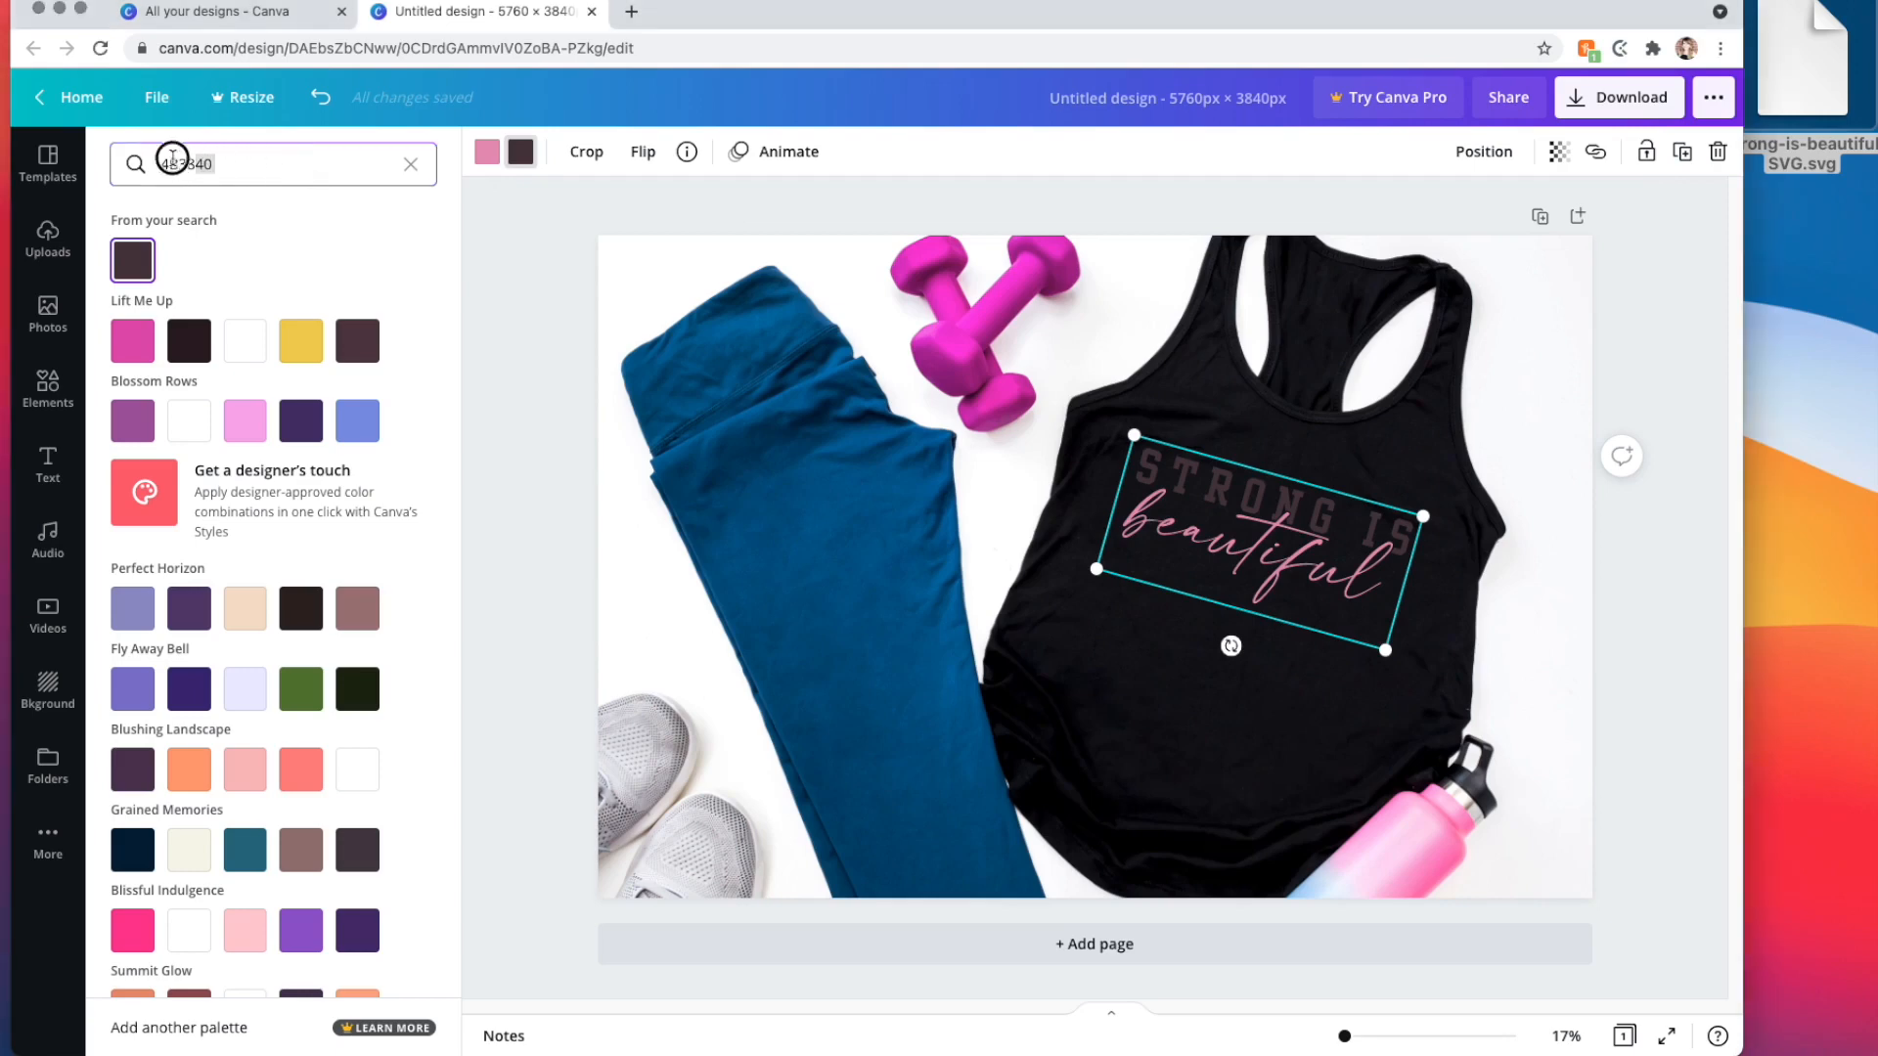
text(9BCBEB)
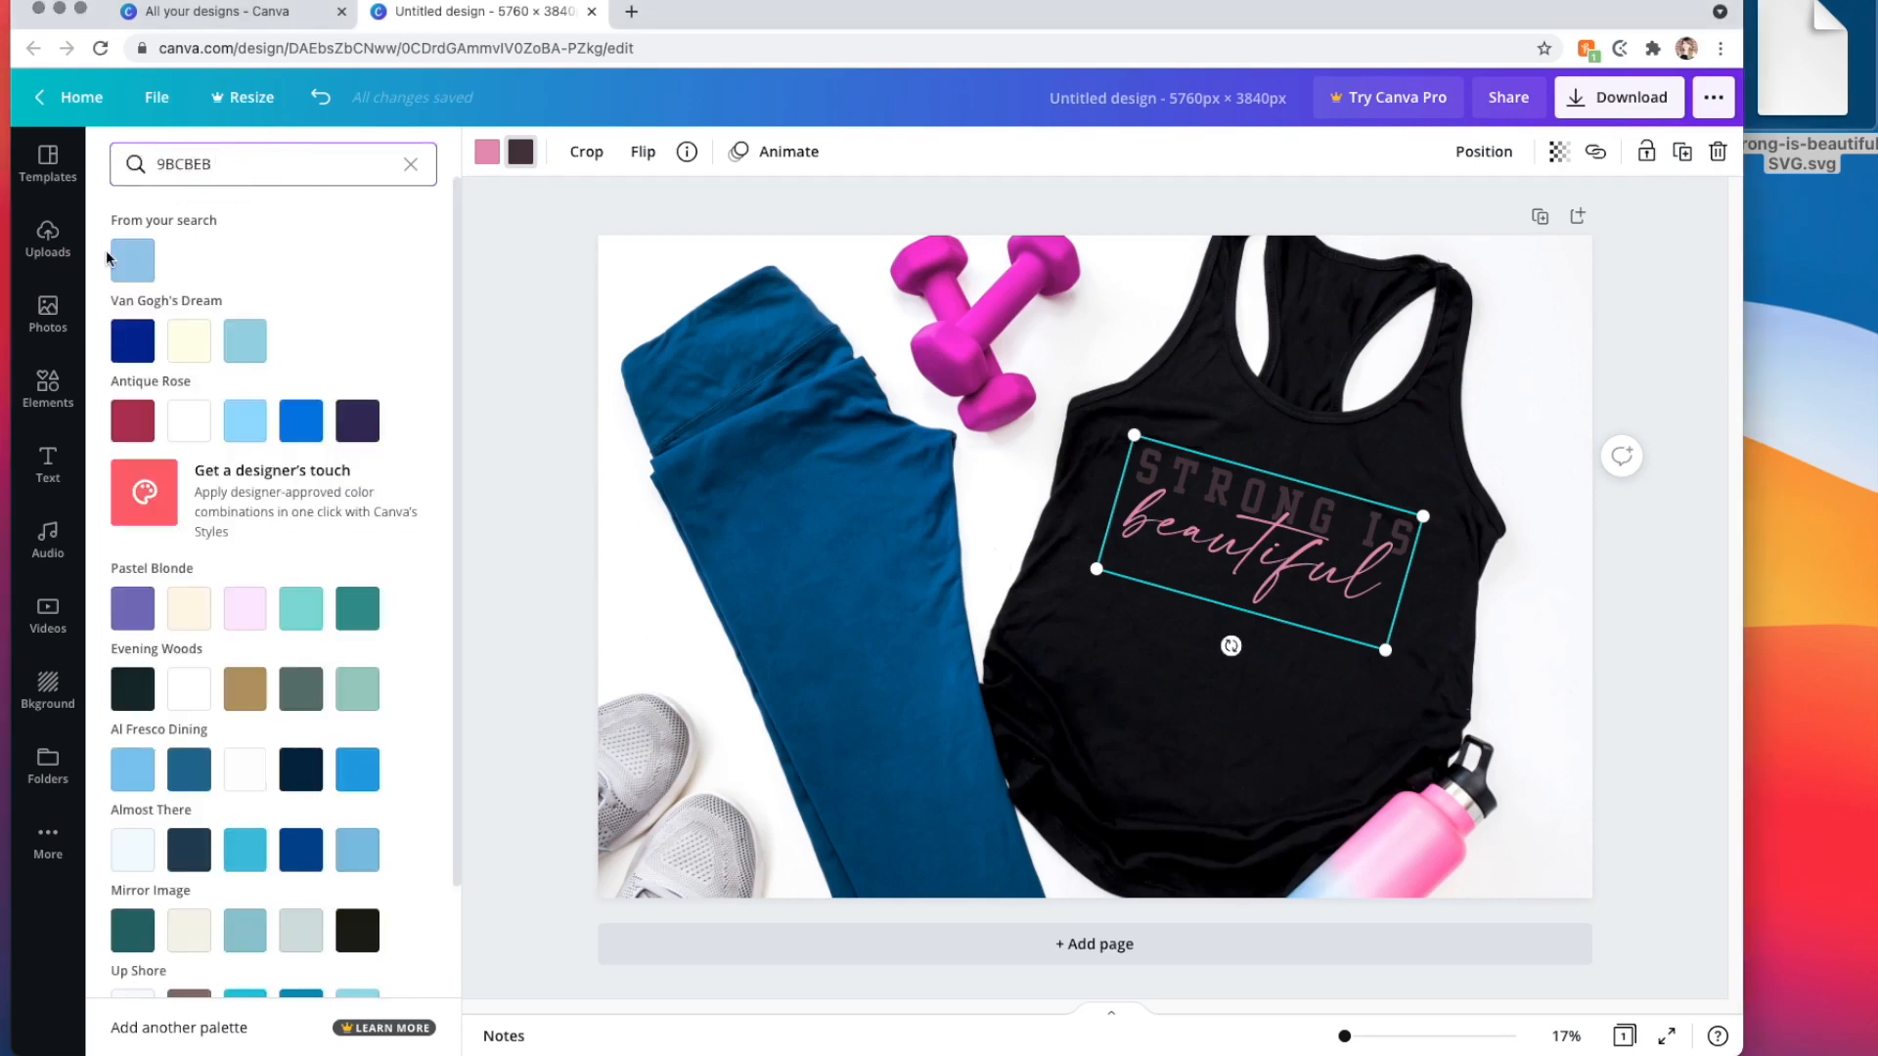
click(134, 261)
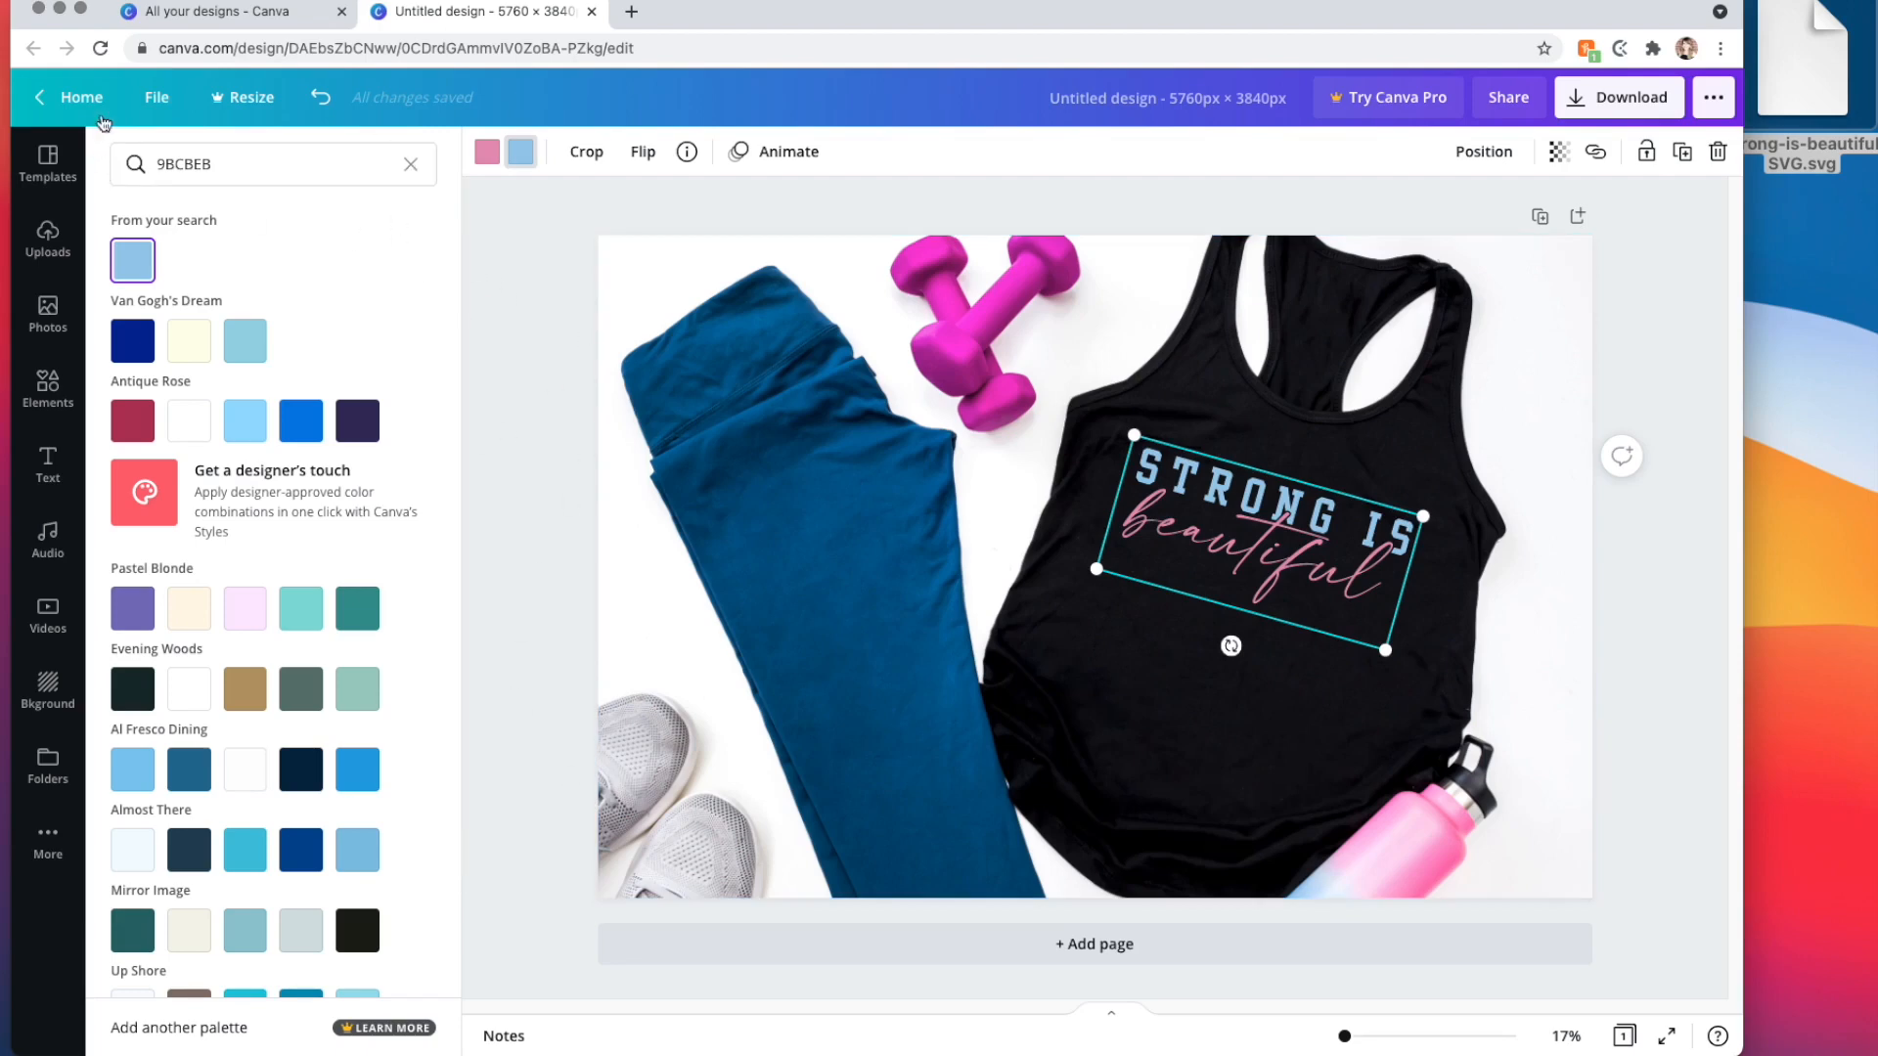
click(533, 326)
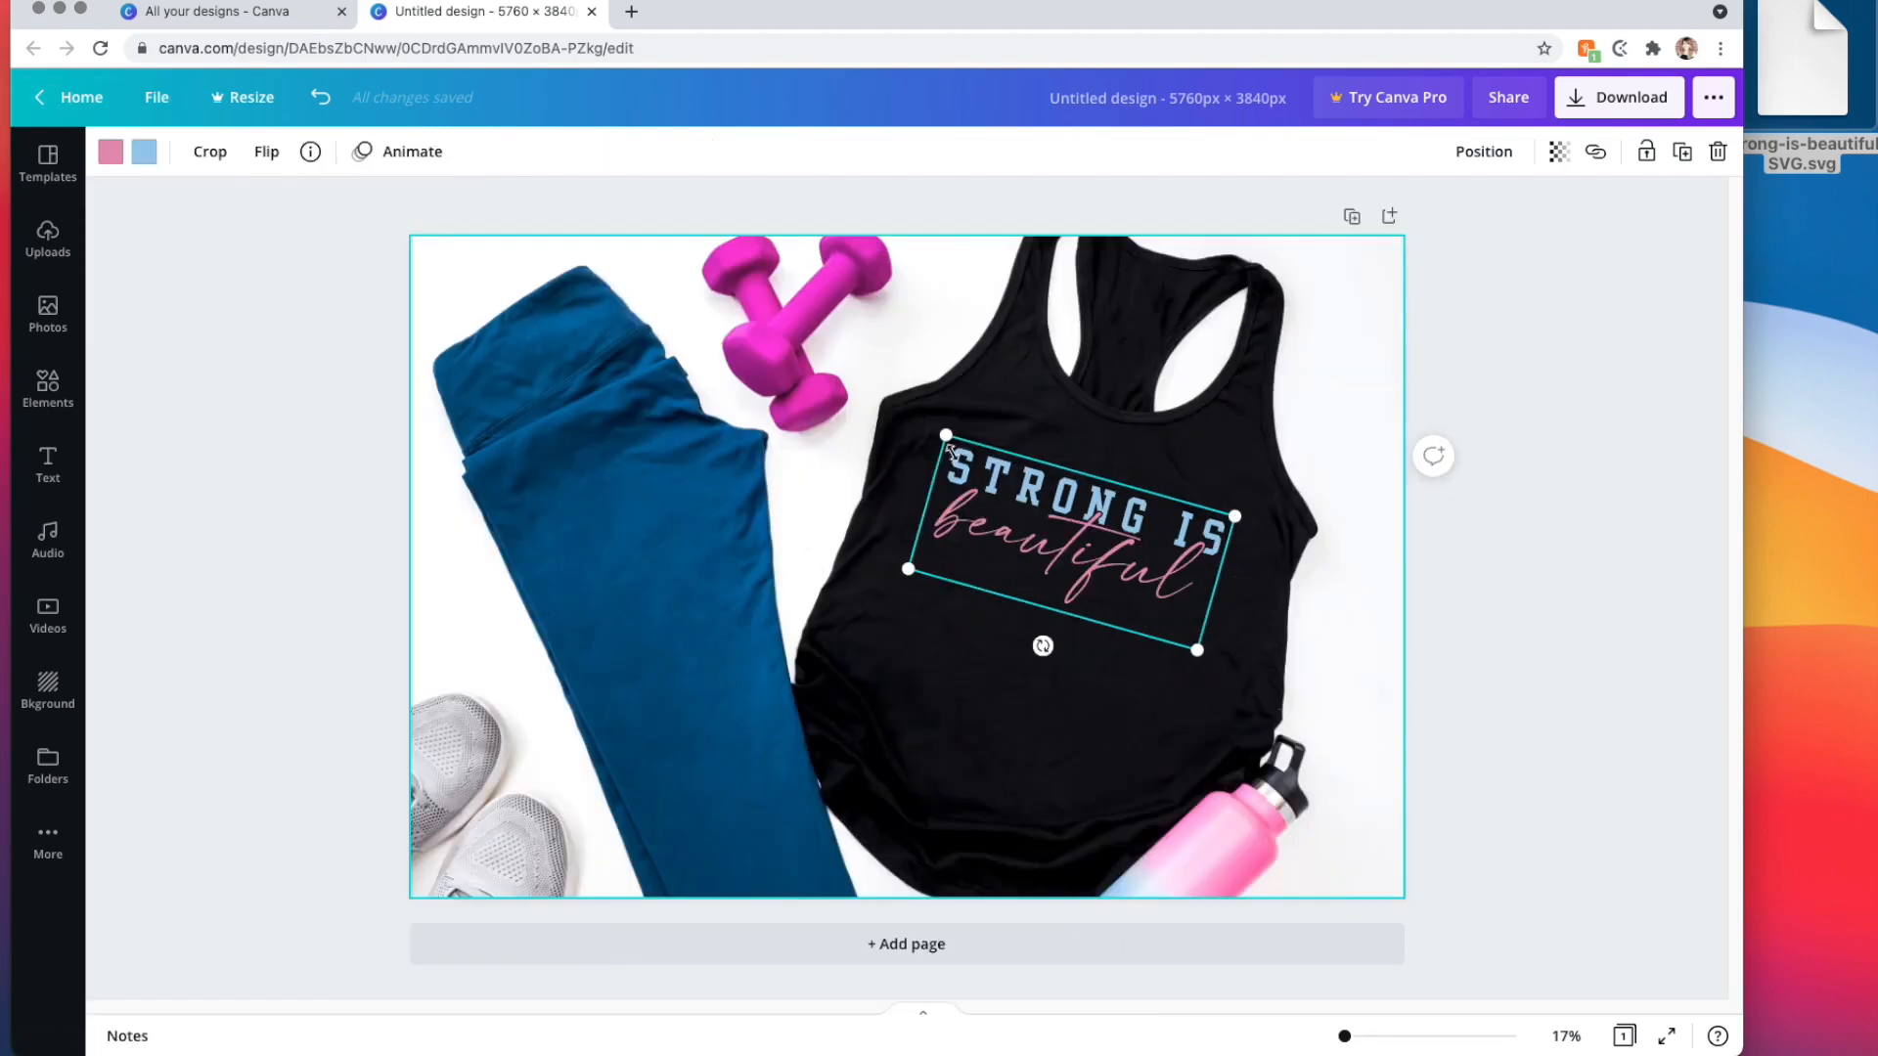
- Download the tank-top mockup as a 5760 × 3840 PNG
click(1528, 577)
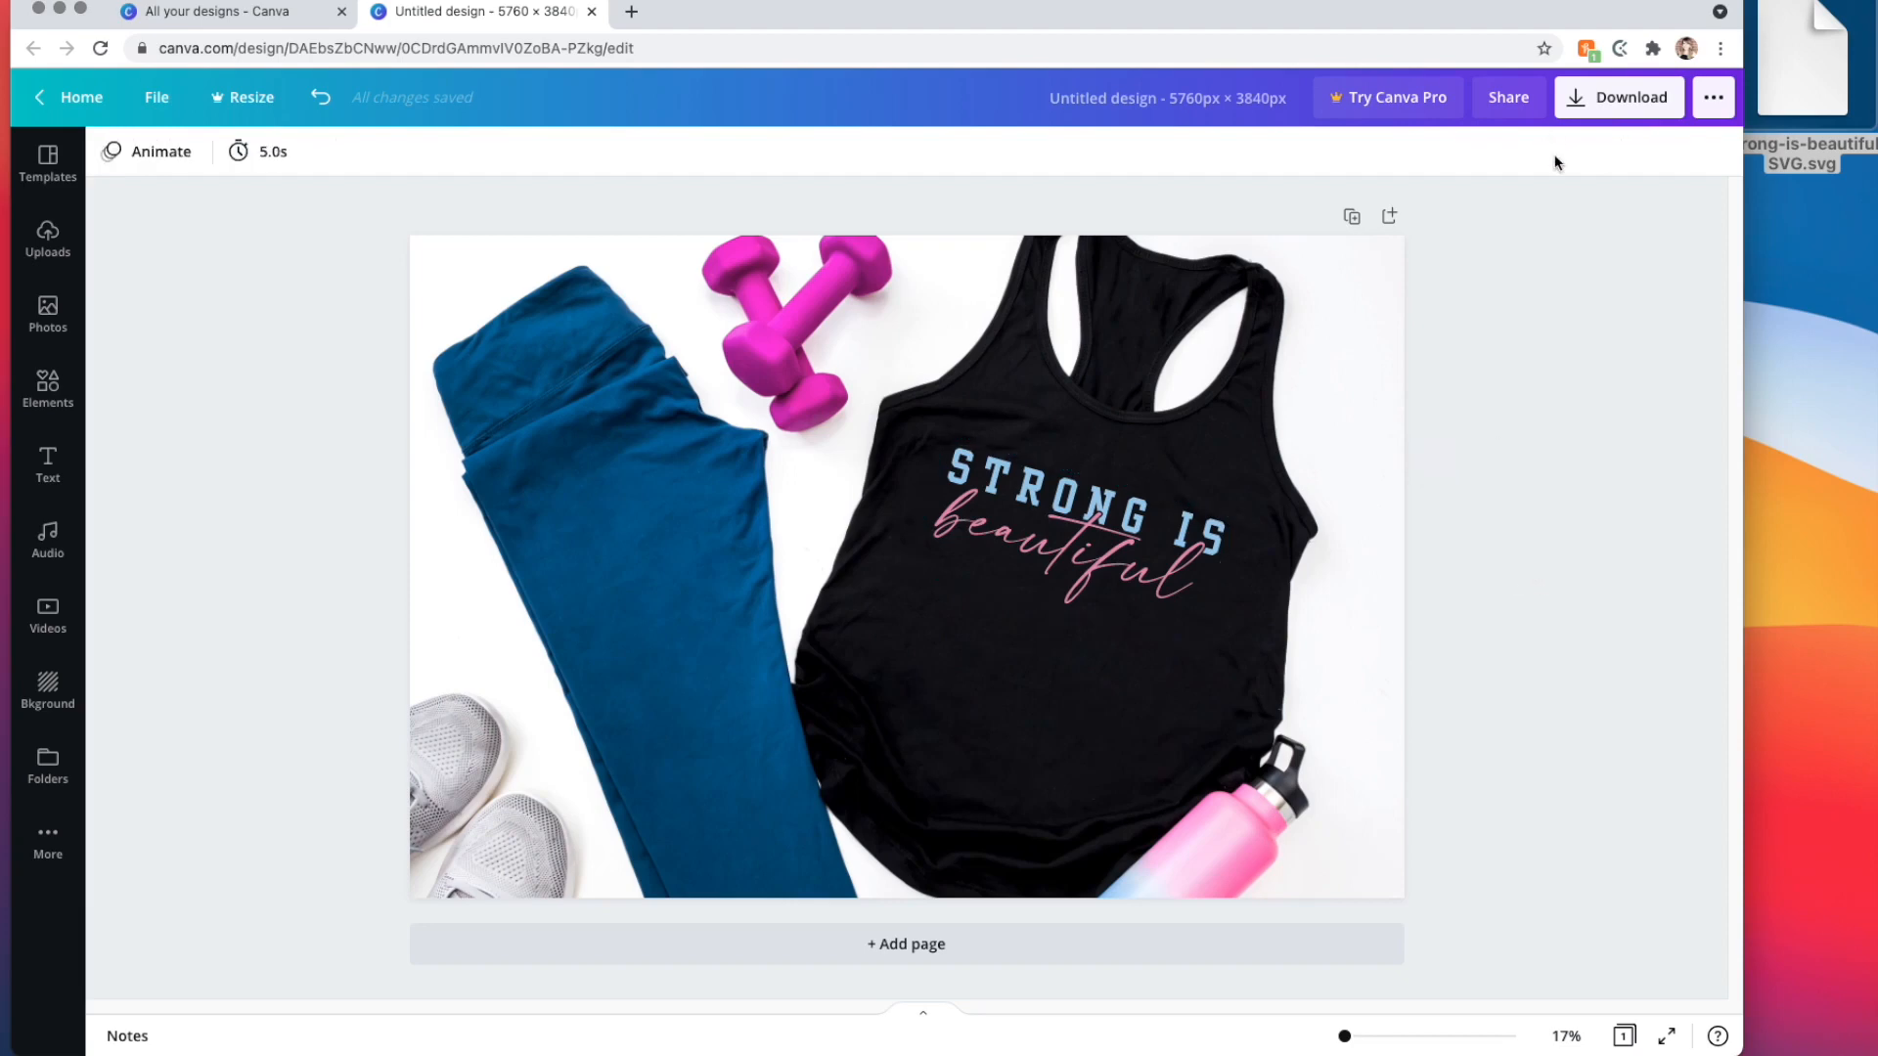
click(1597, 100)
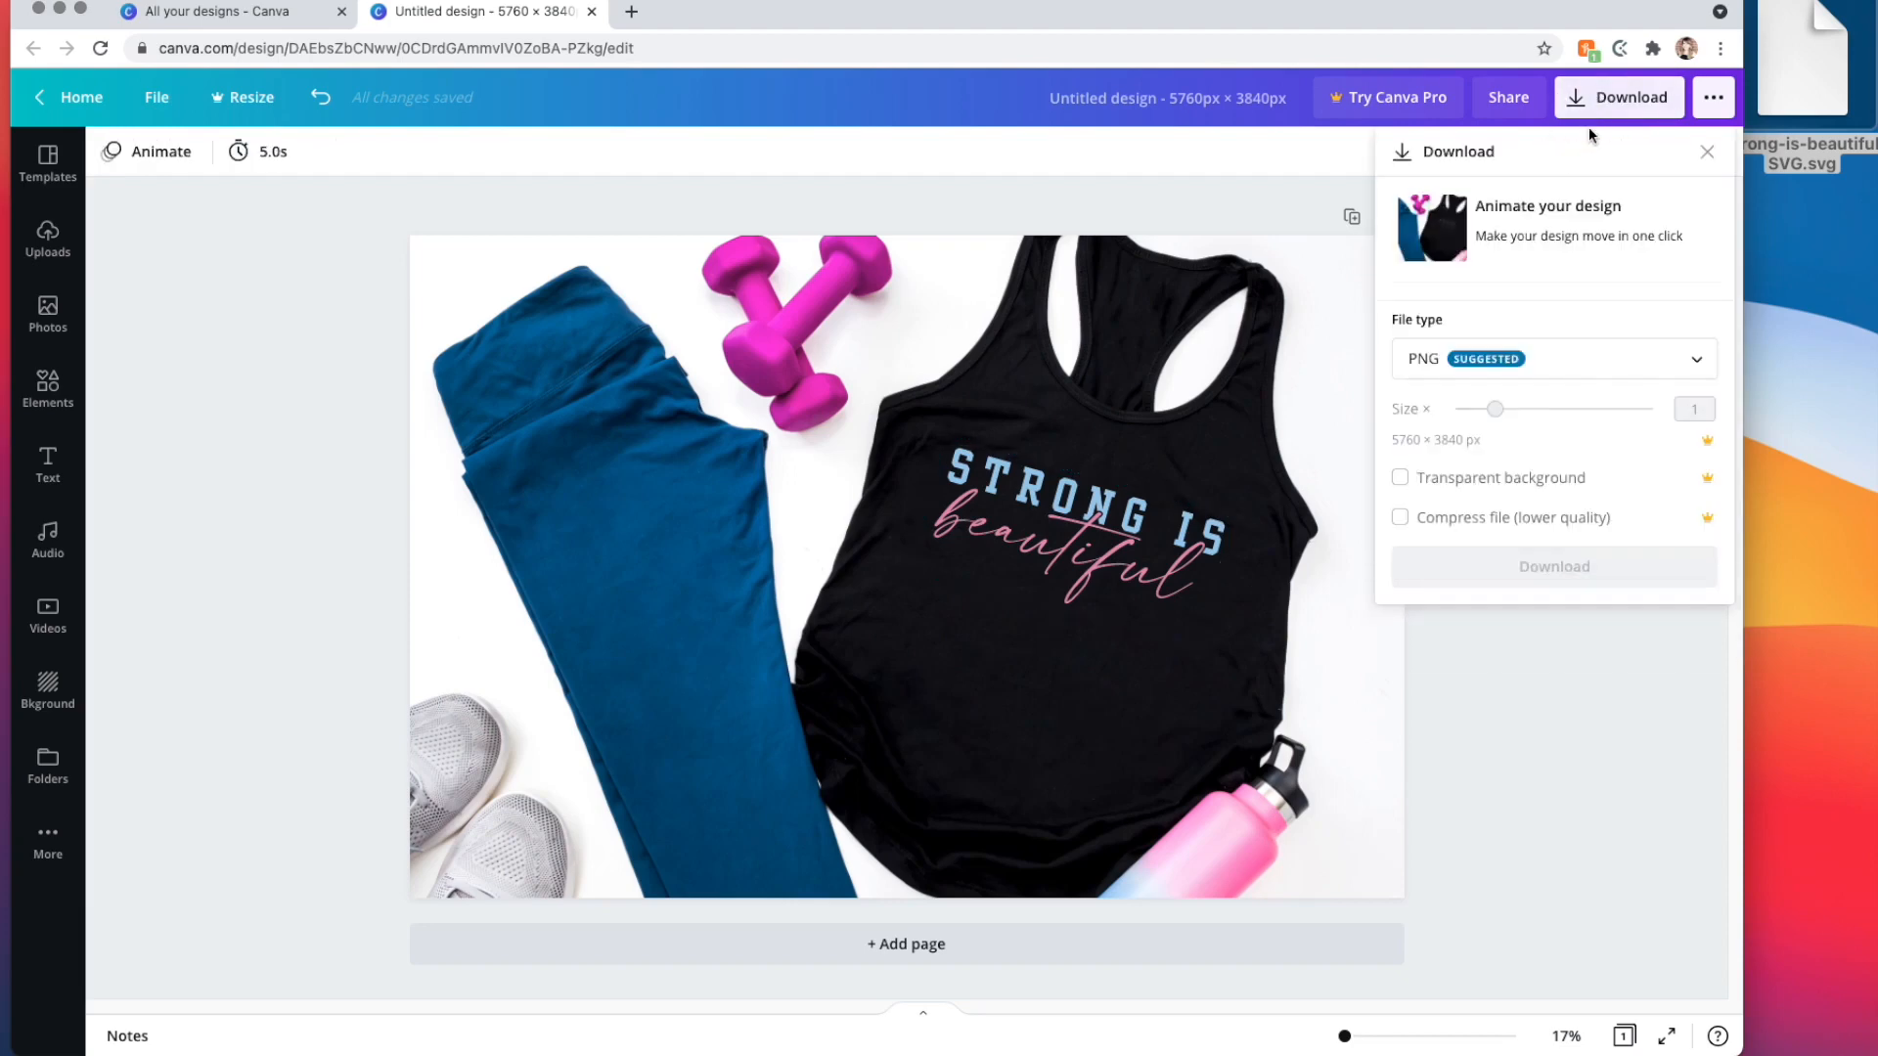
click(1492, 576)
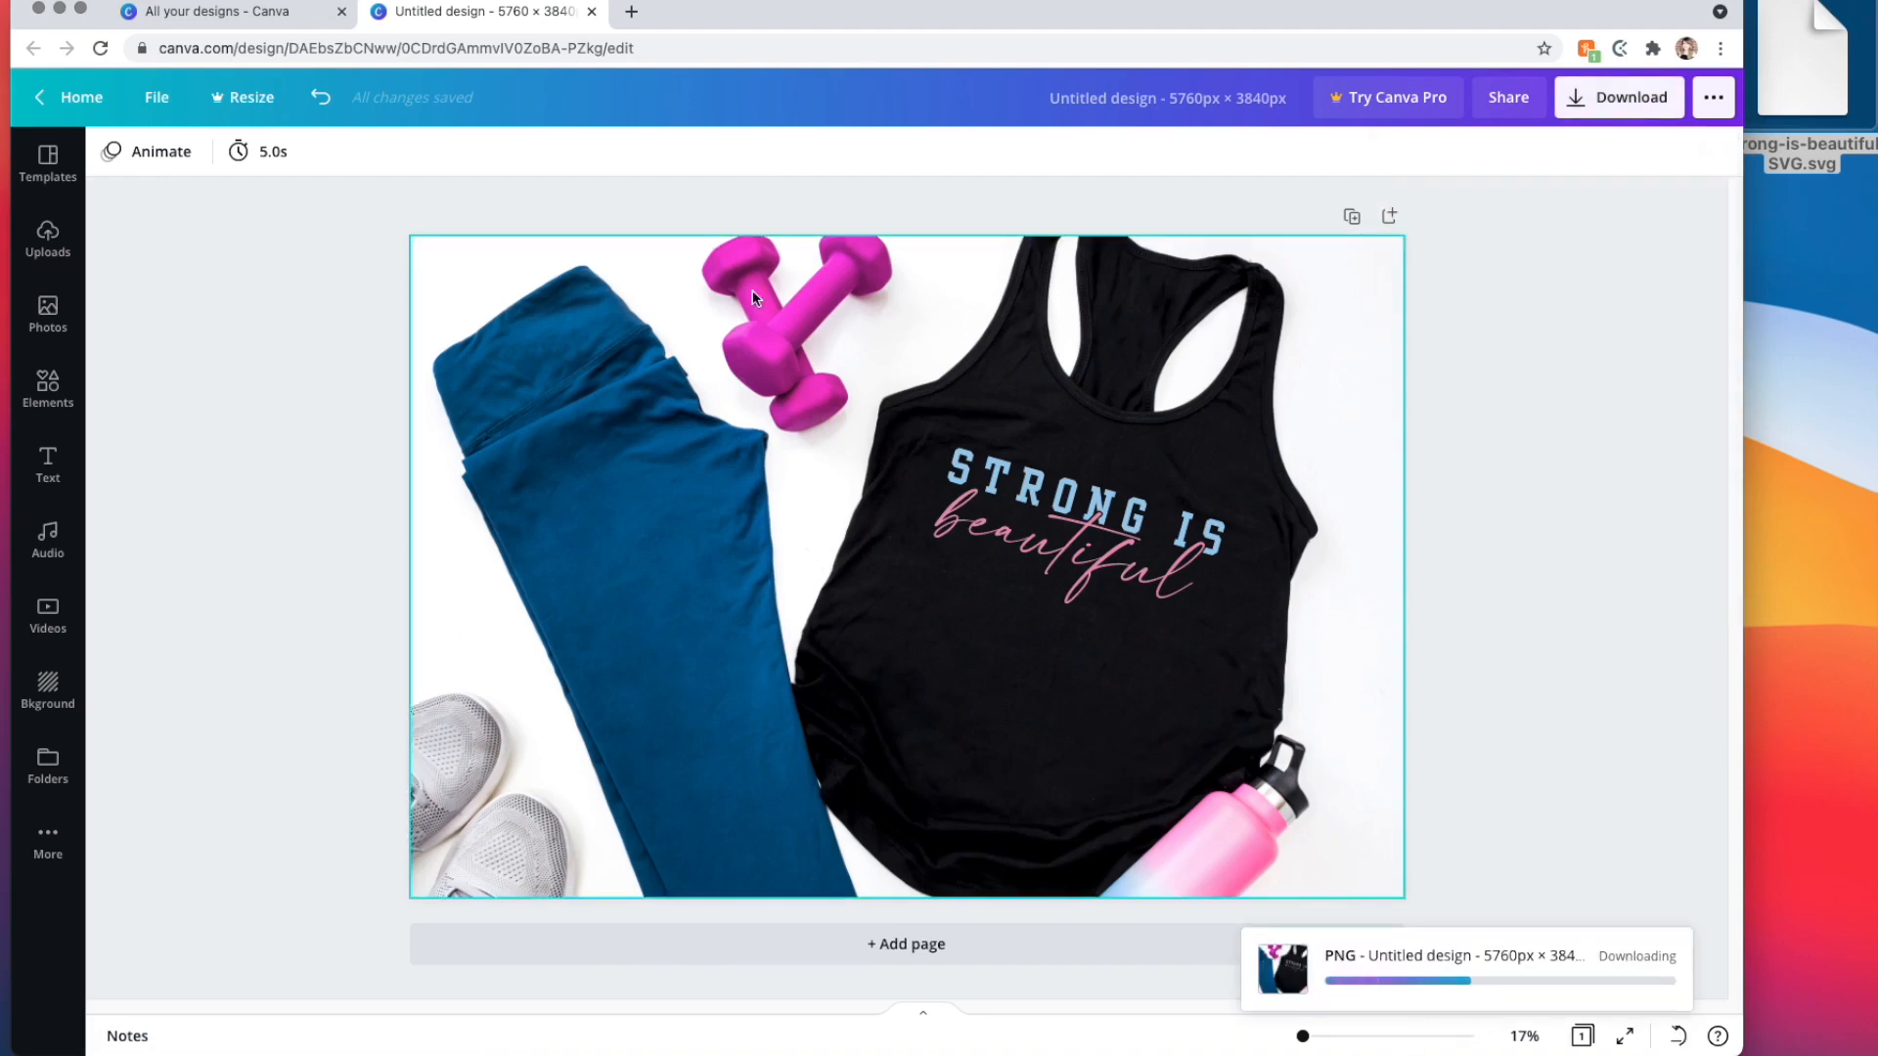
- Open the text graphic's colour options and go to the Brand Kit
click(1052, 564)
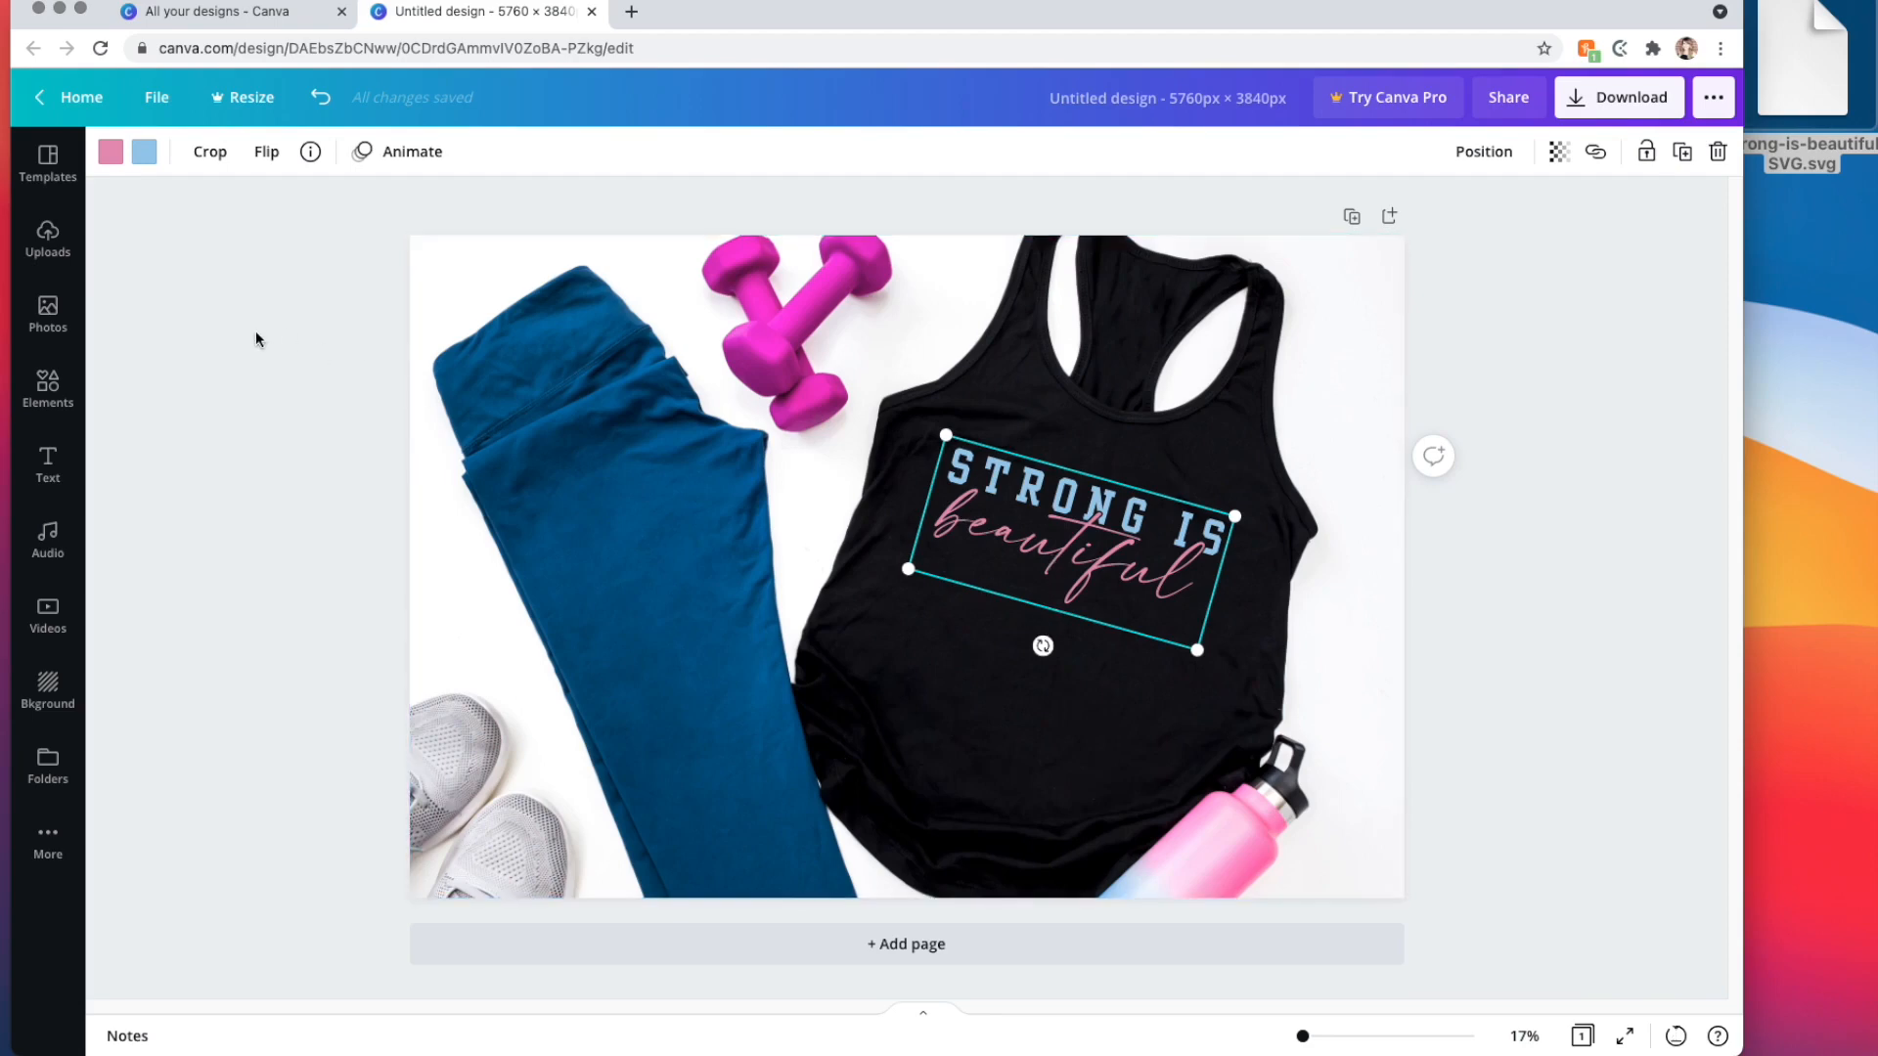
click(104, 155)
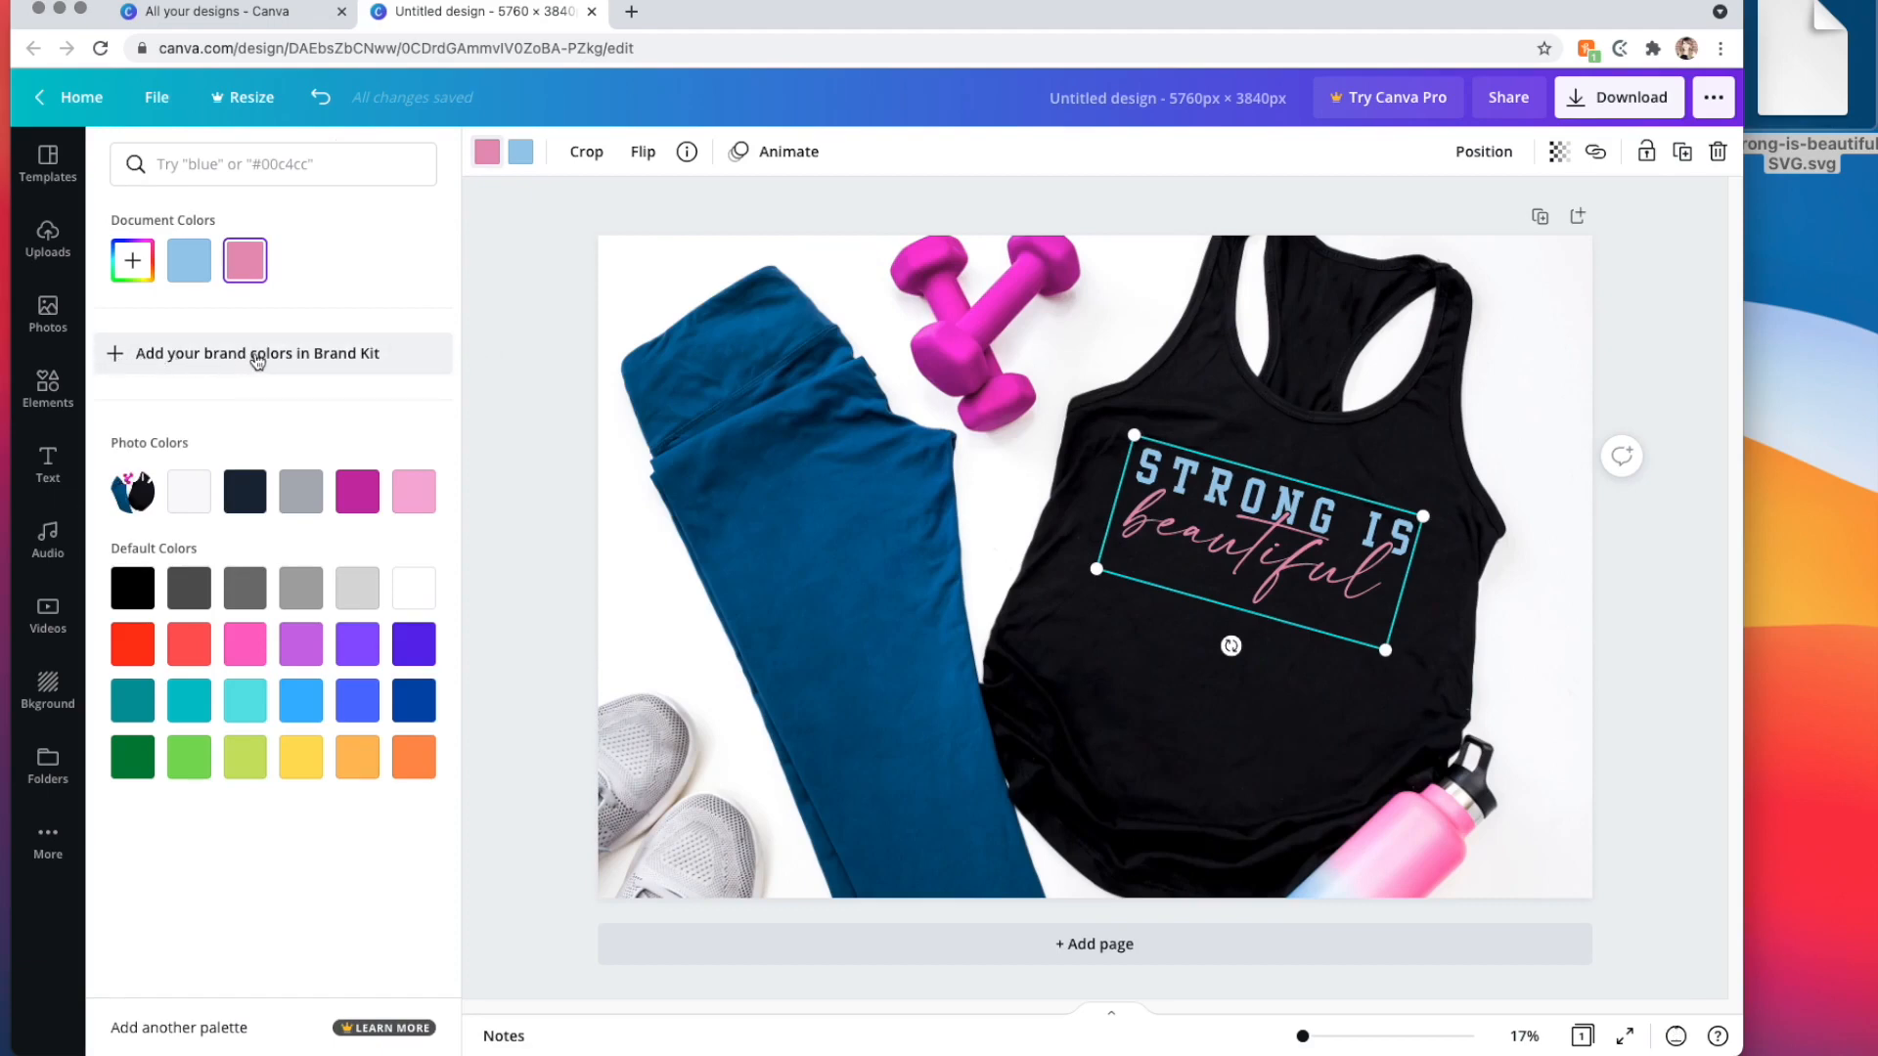
click(256, 358)
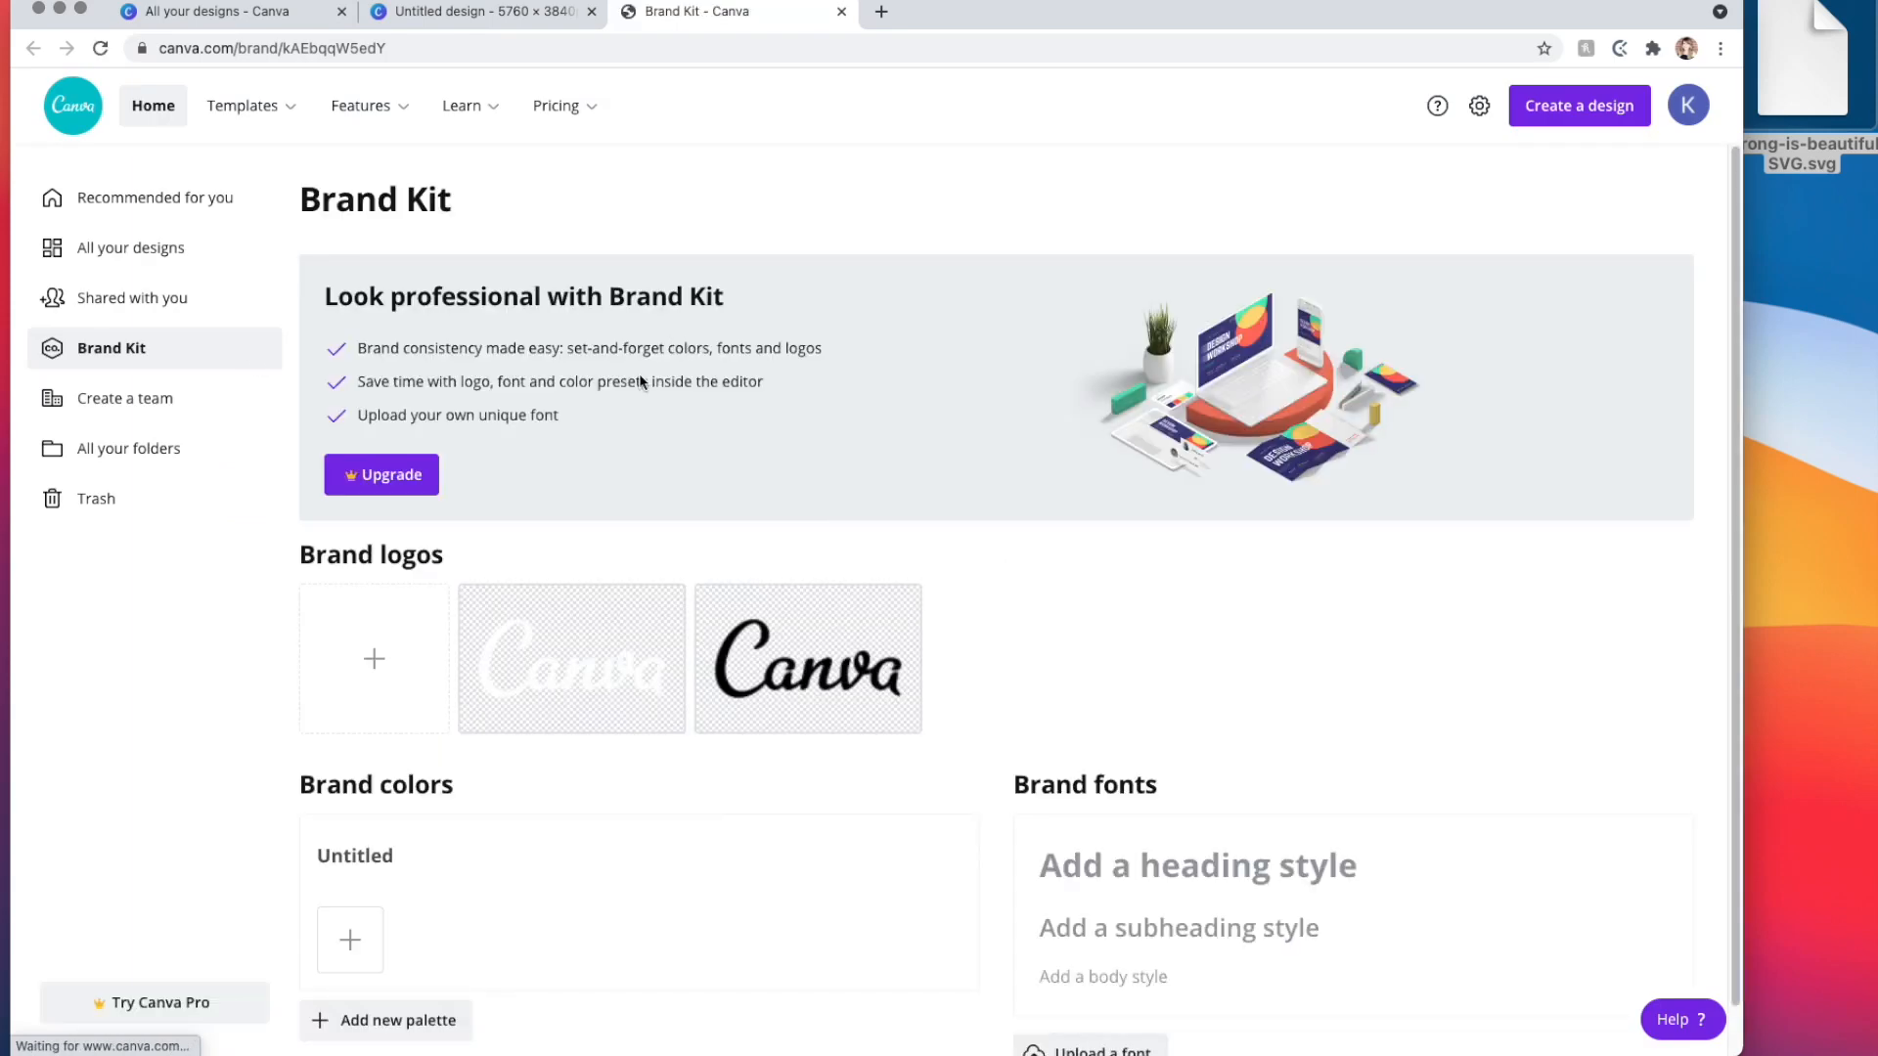
- Add a first brand colour set to pink #E793B7
scroll(542, 655, down, 1)
click(348, 892)
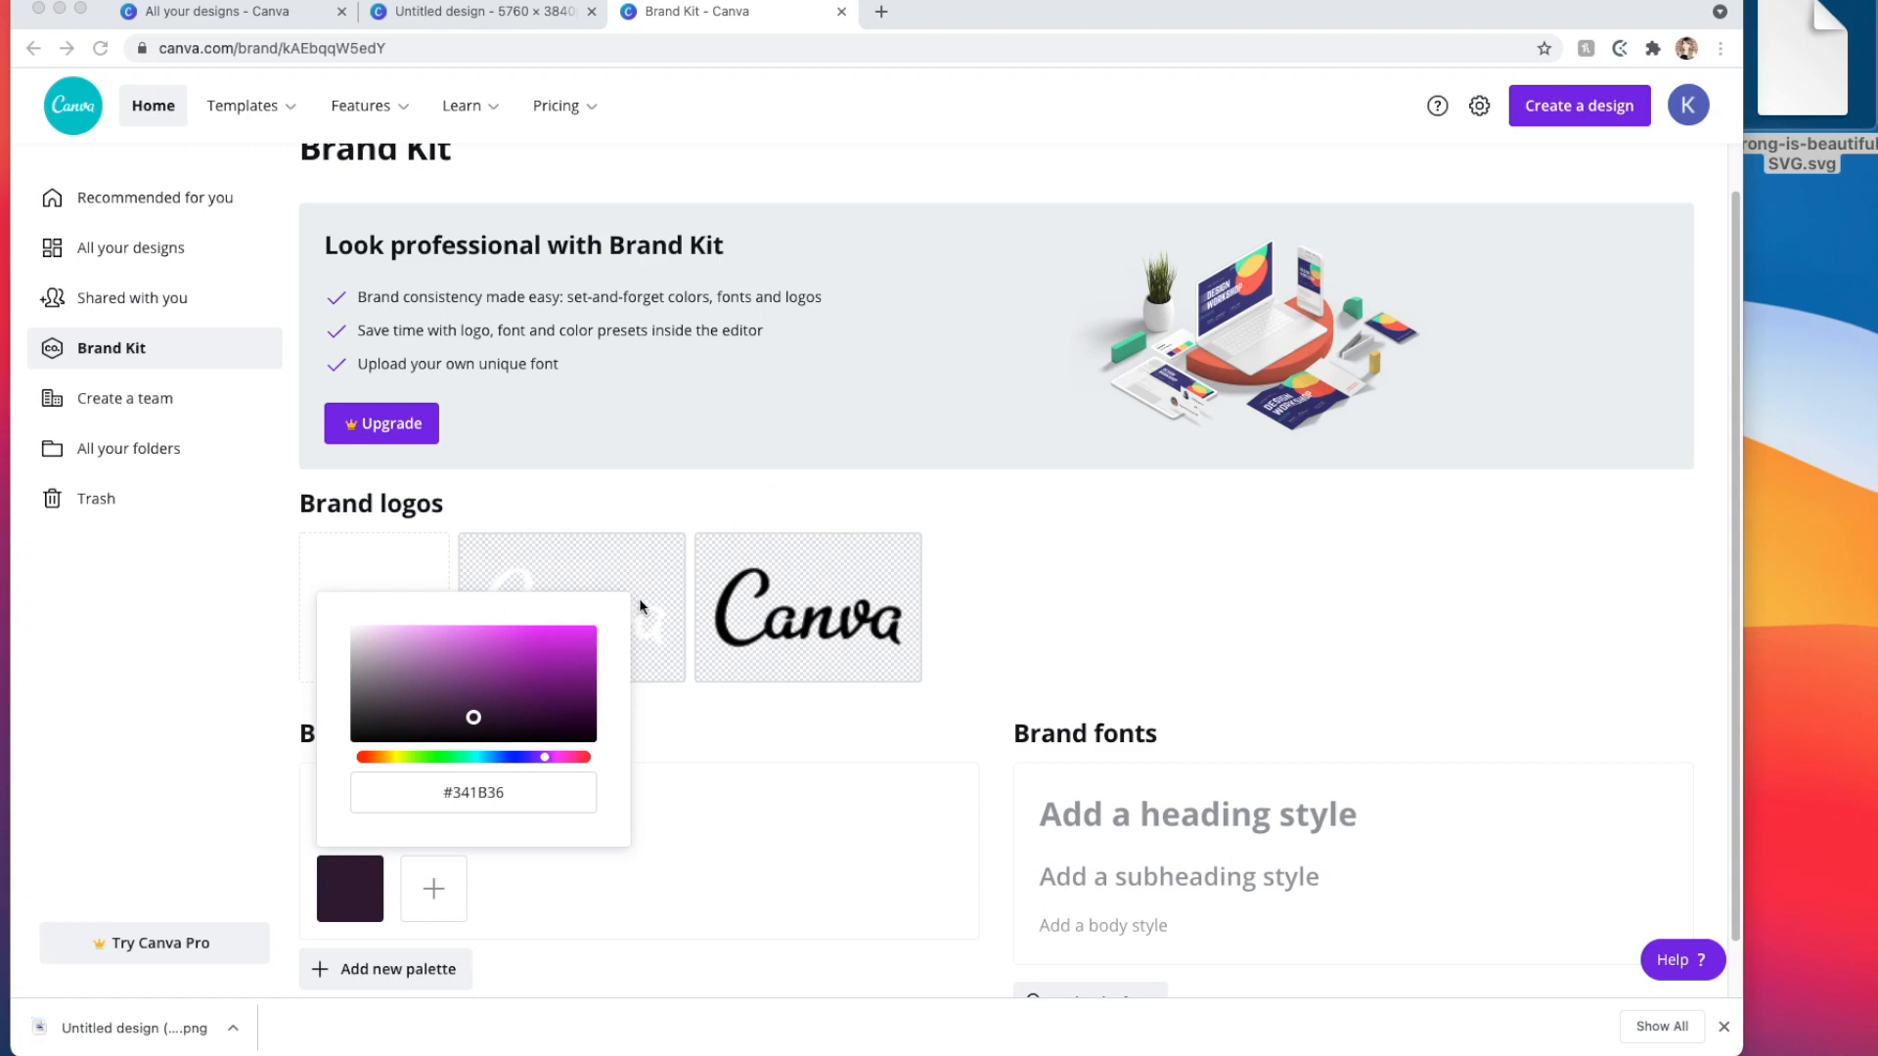
click(506, 799)
click(514, 796)
click(433, 795)
drag(538, 811, 424, 783)
text(#E793B7)
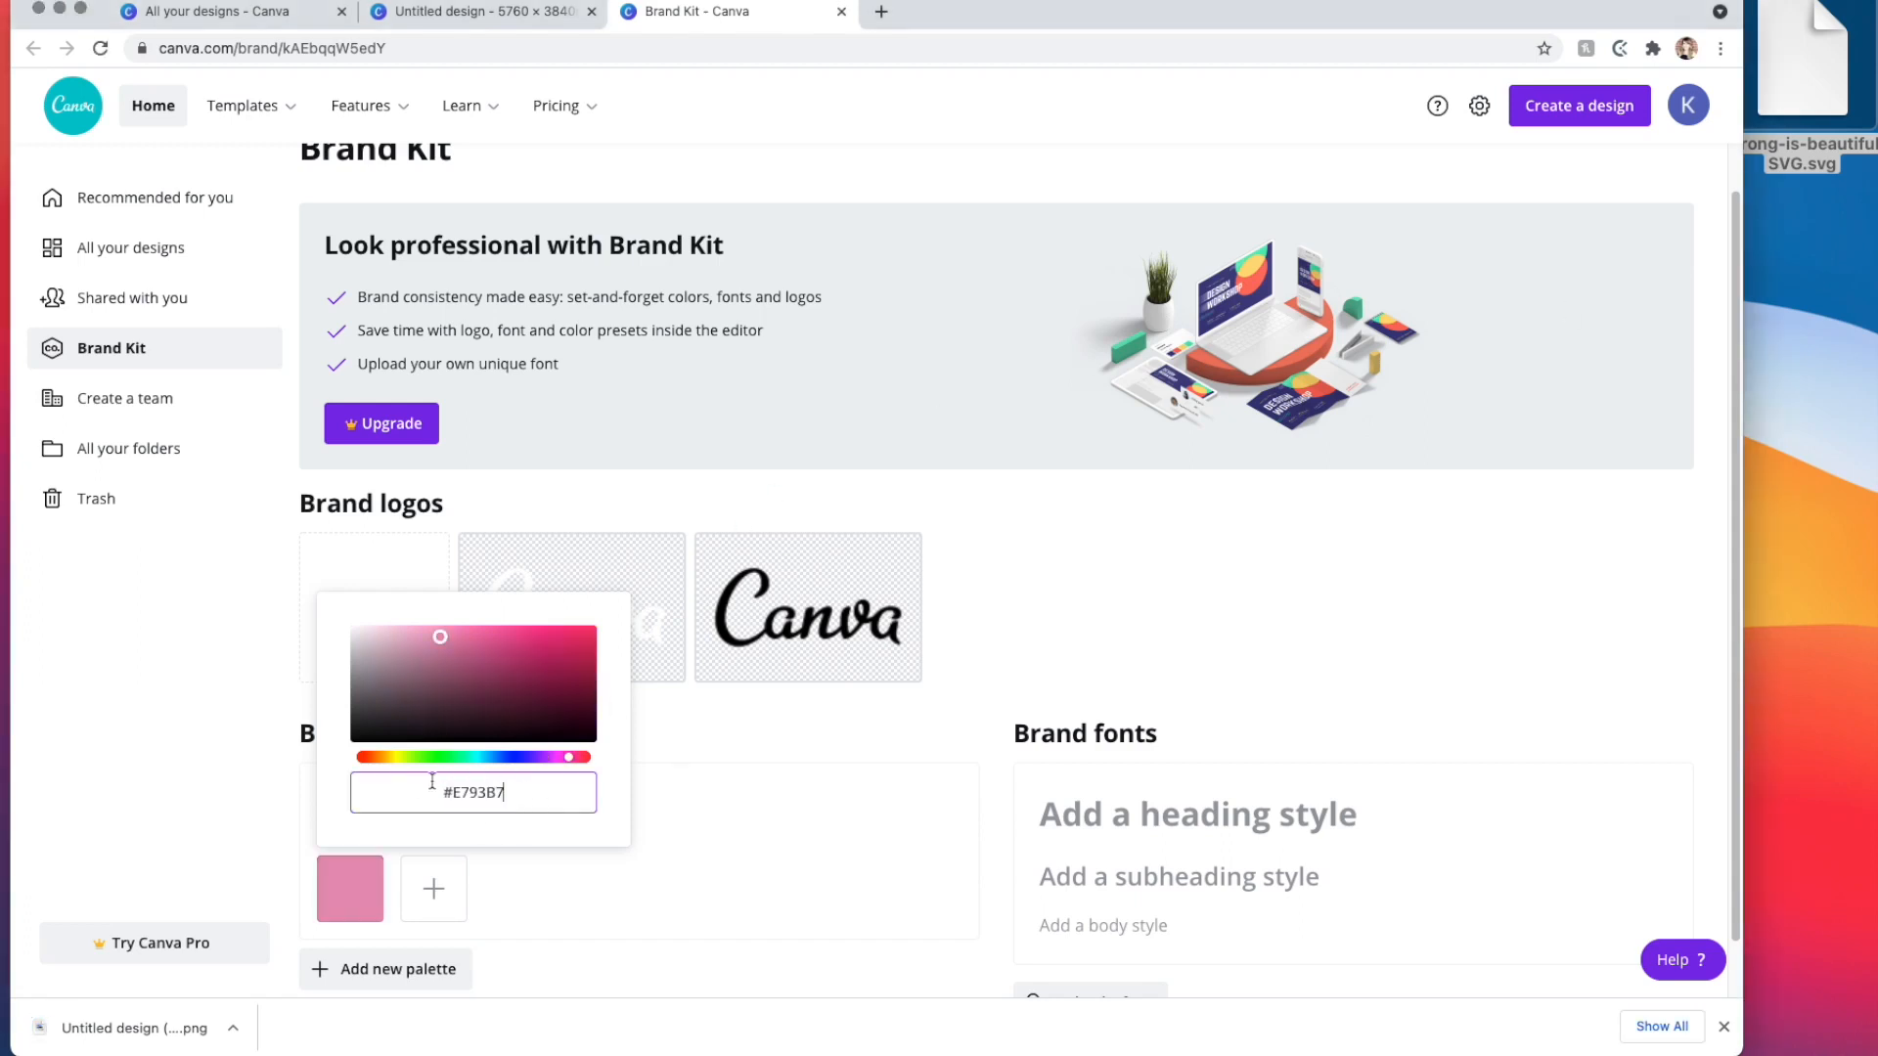
click(724, 863)
key(super+Tab)
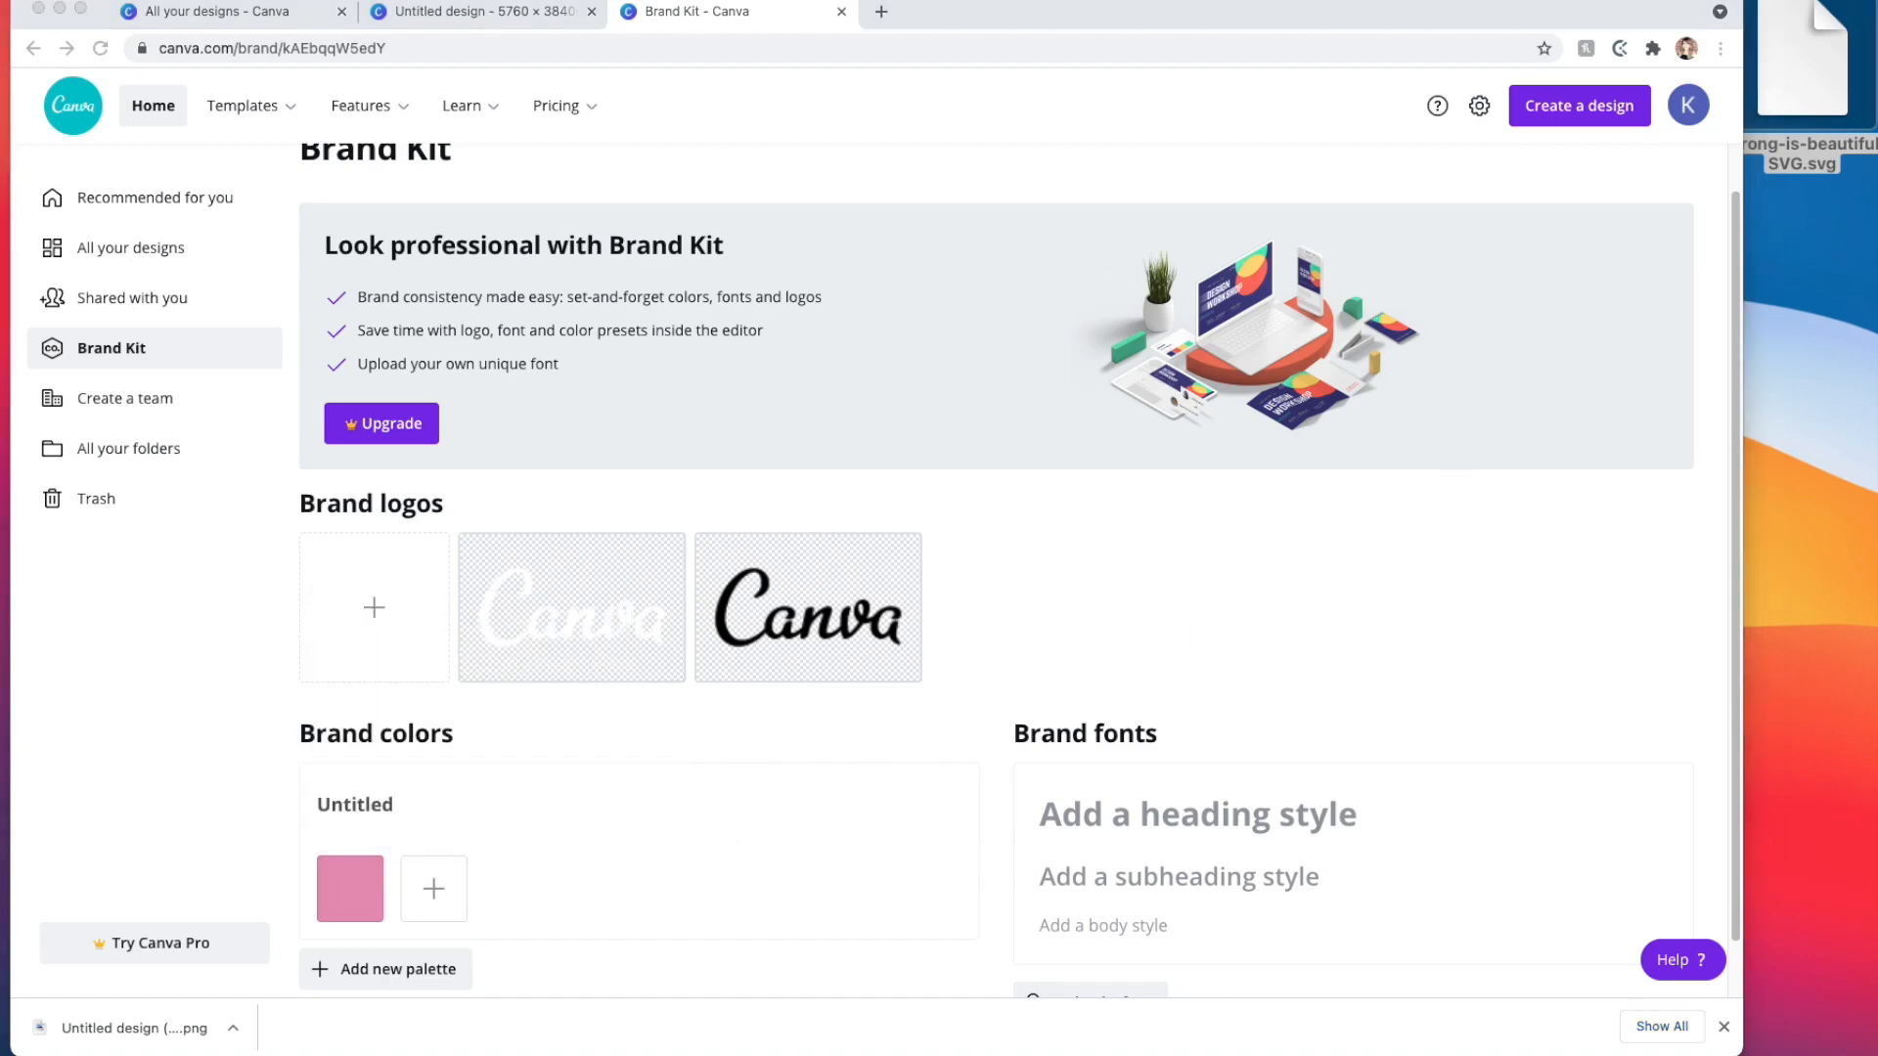
- Add two more brand colours: dark mauve #4B3840 and light blue #9BCBEB
click(433, 888)
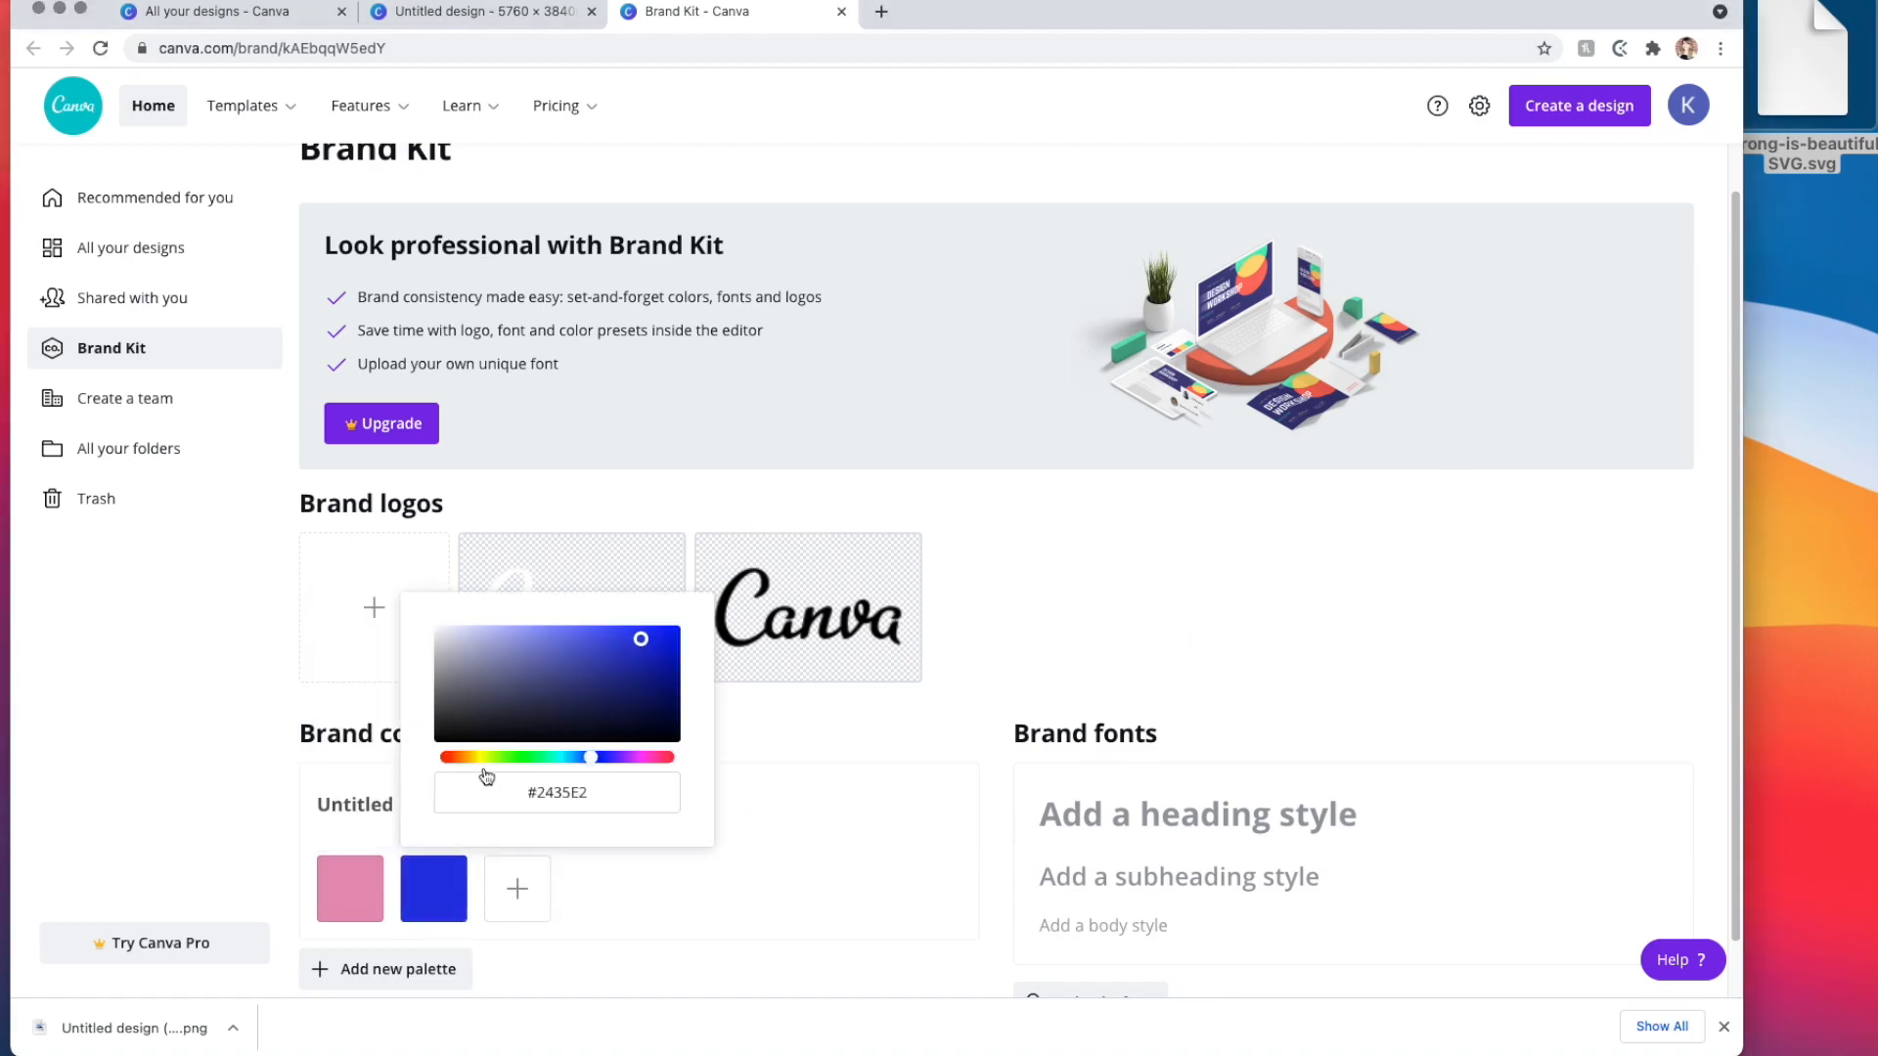
click(481, 794)
text(#4B3840)
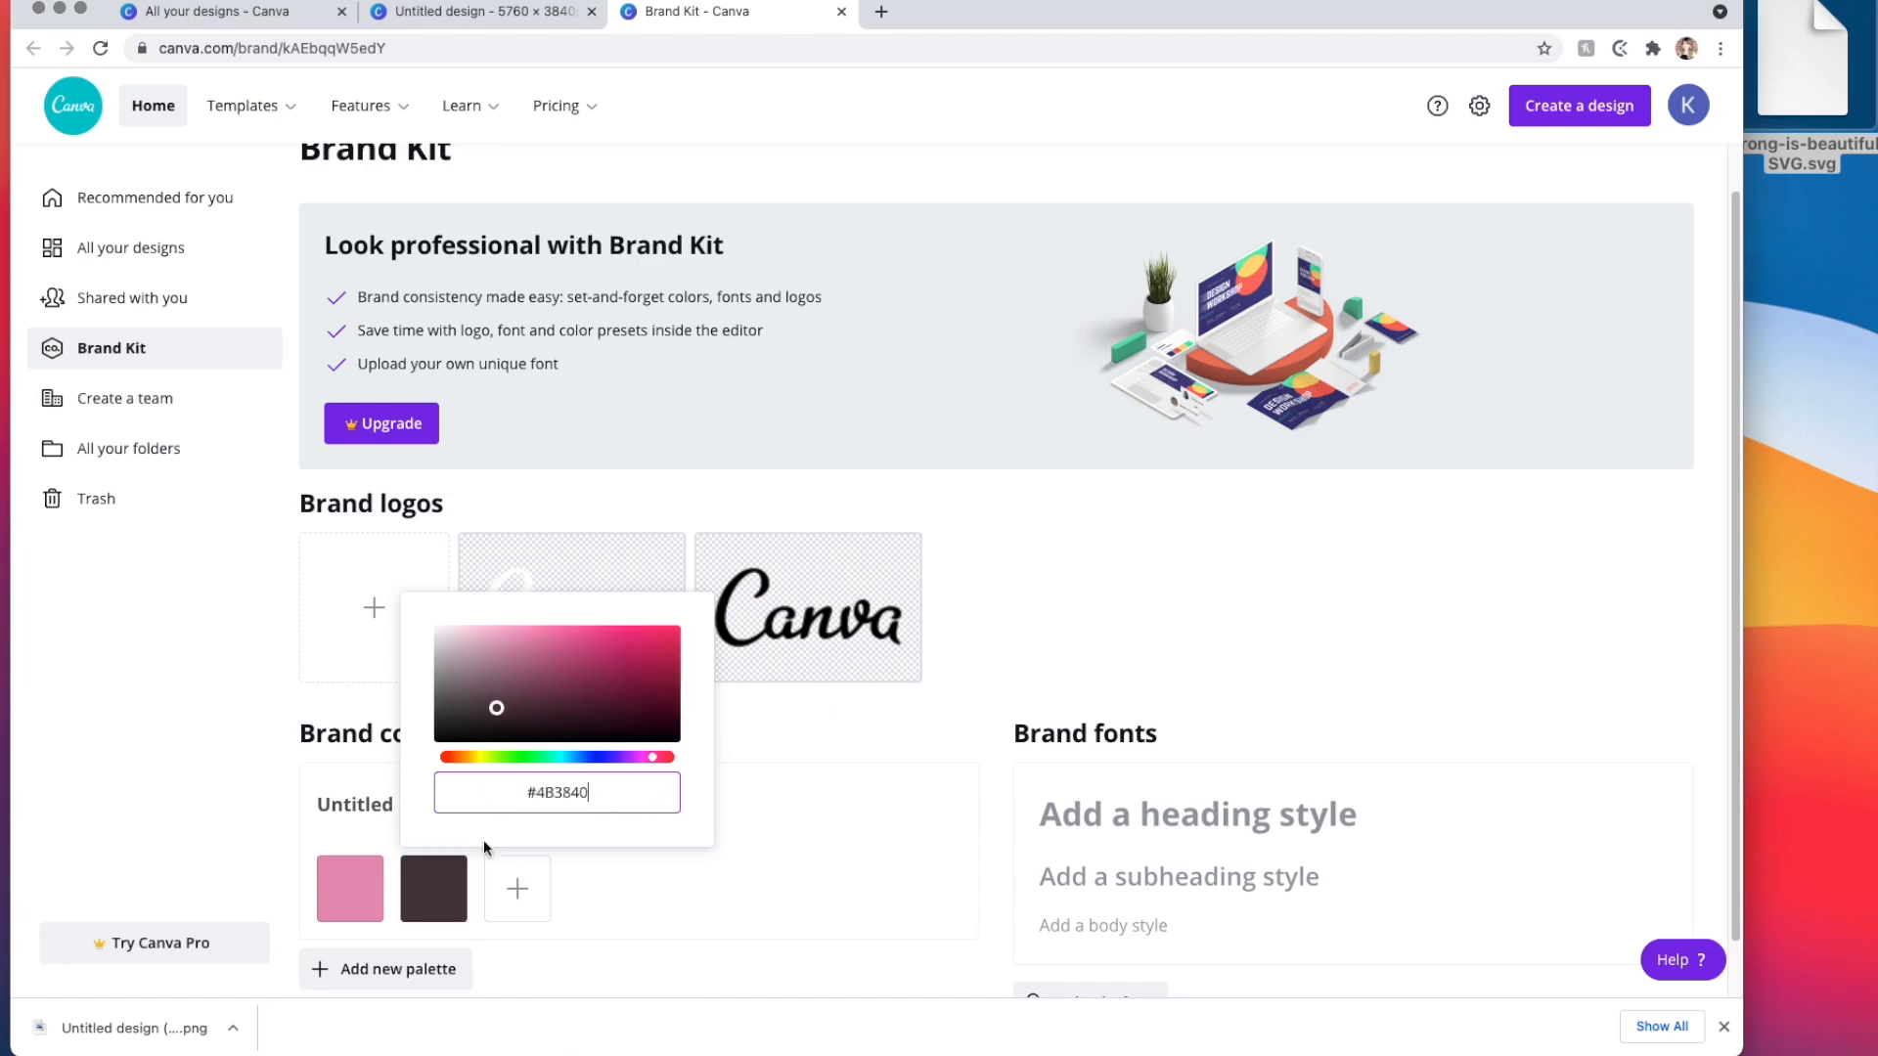
click(517, 888)
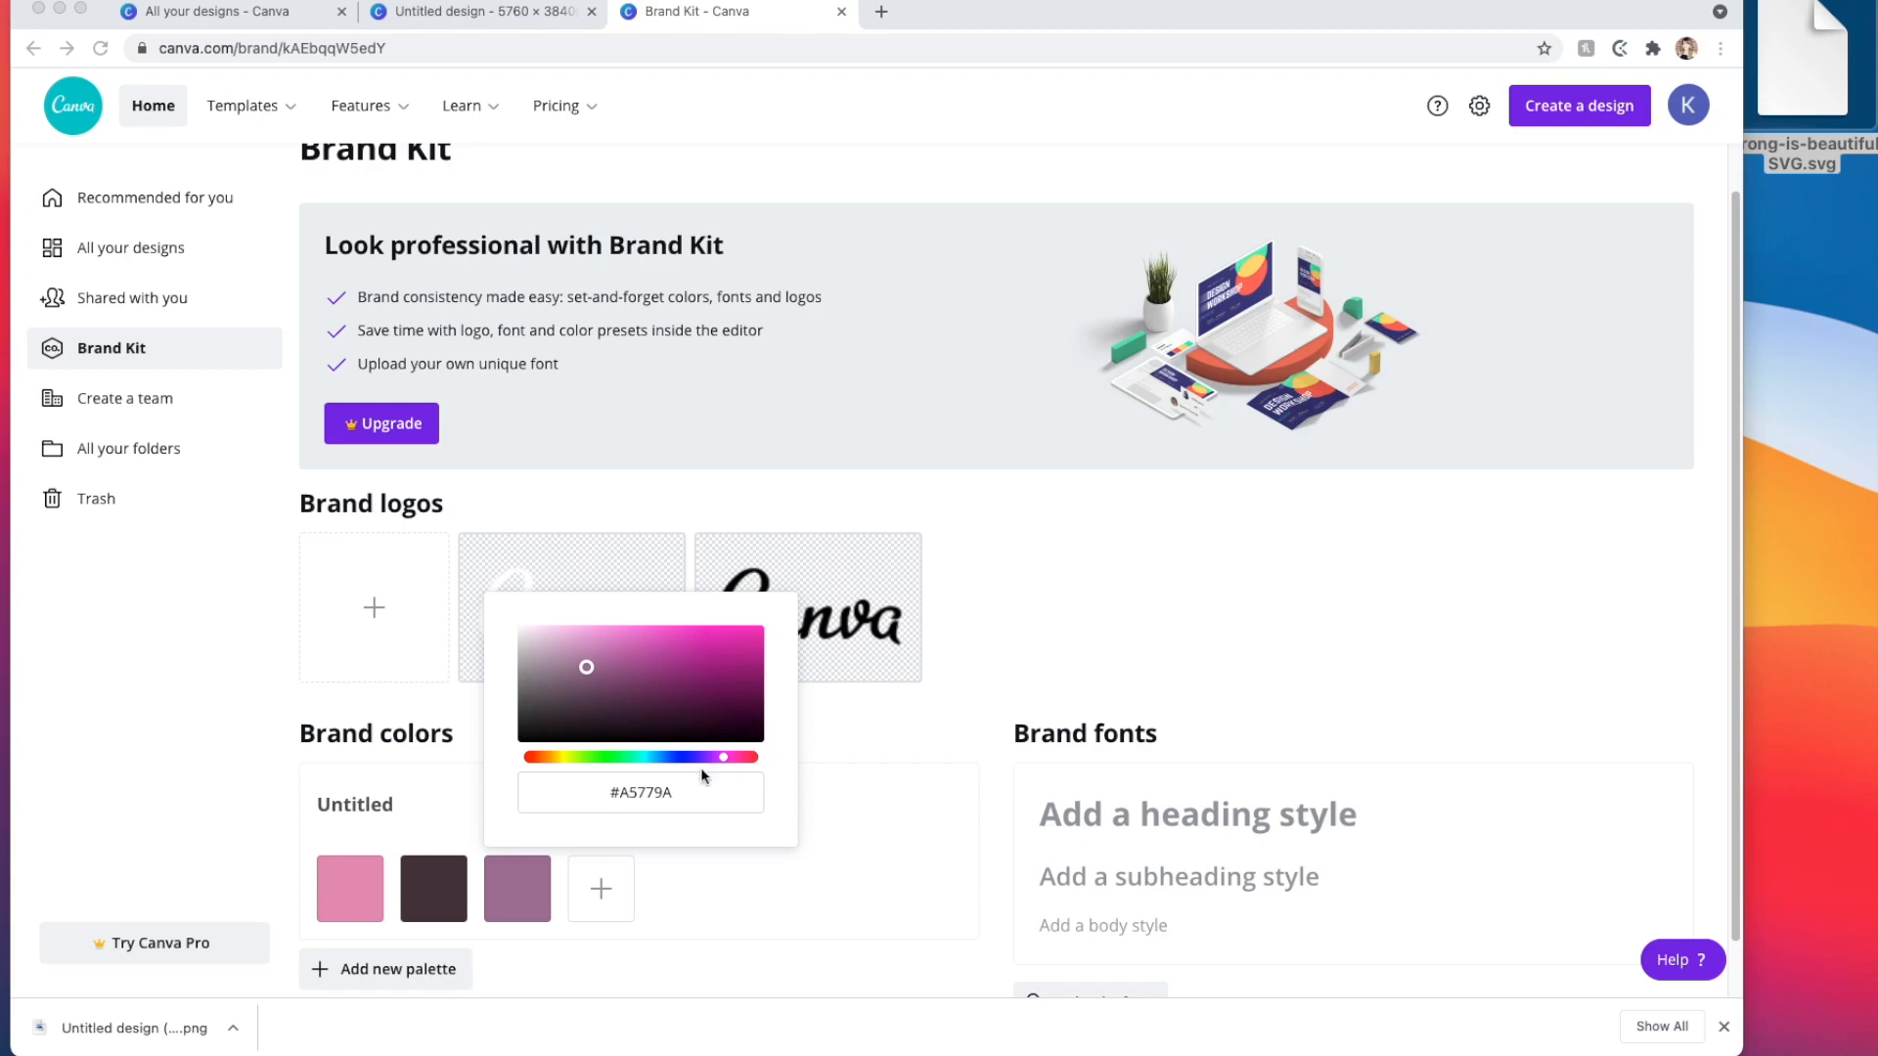
click(684, 797)
drag(613, 793, 767, 801)
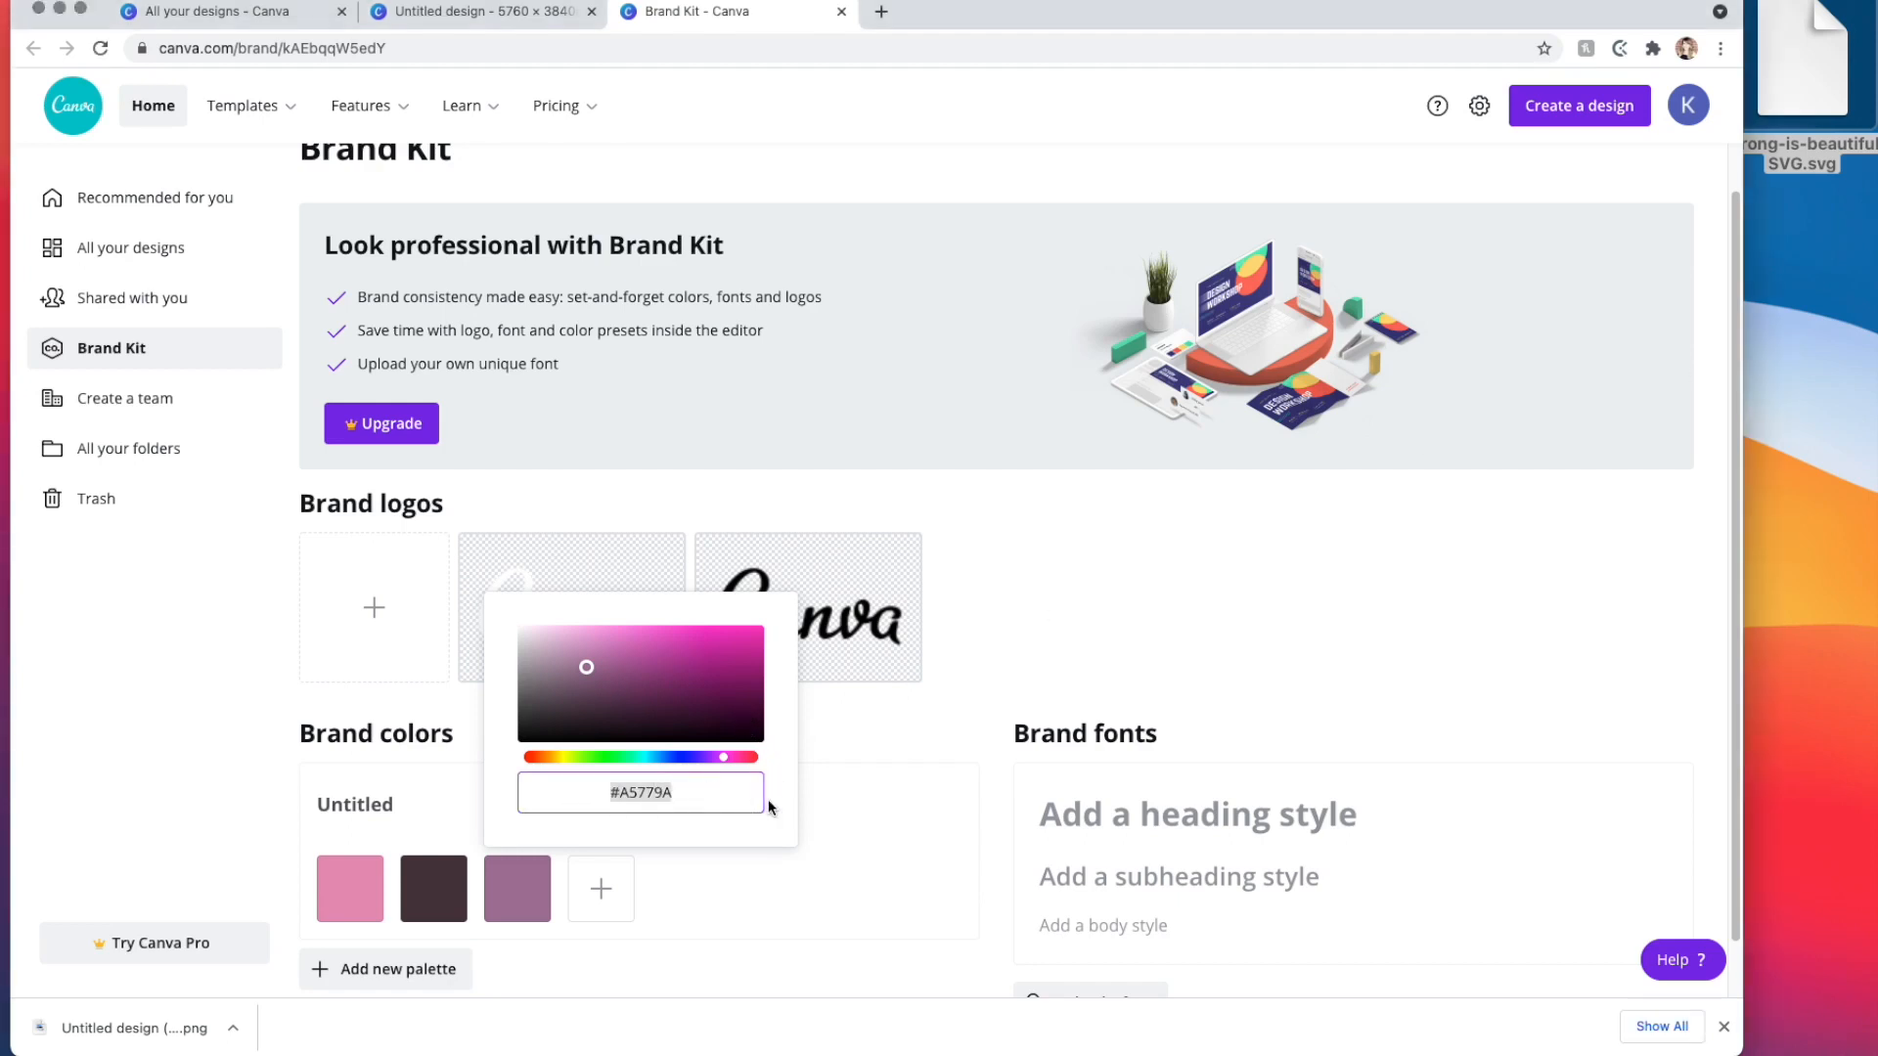
text(#9BCBEB)
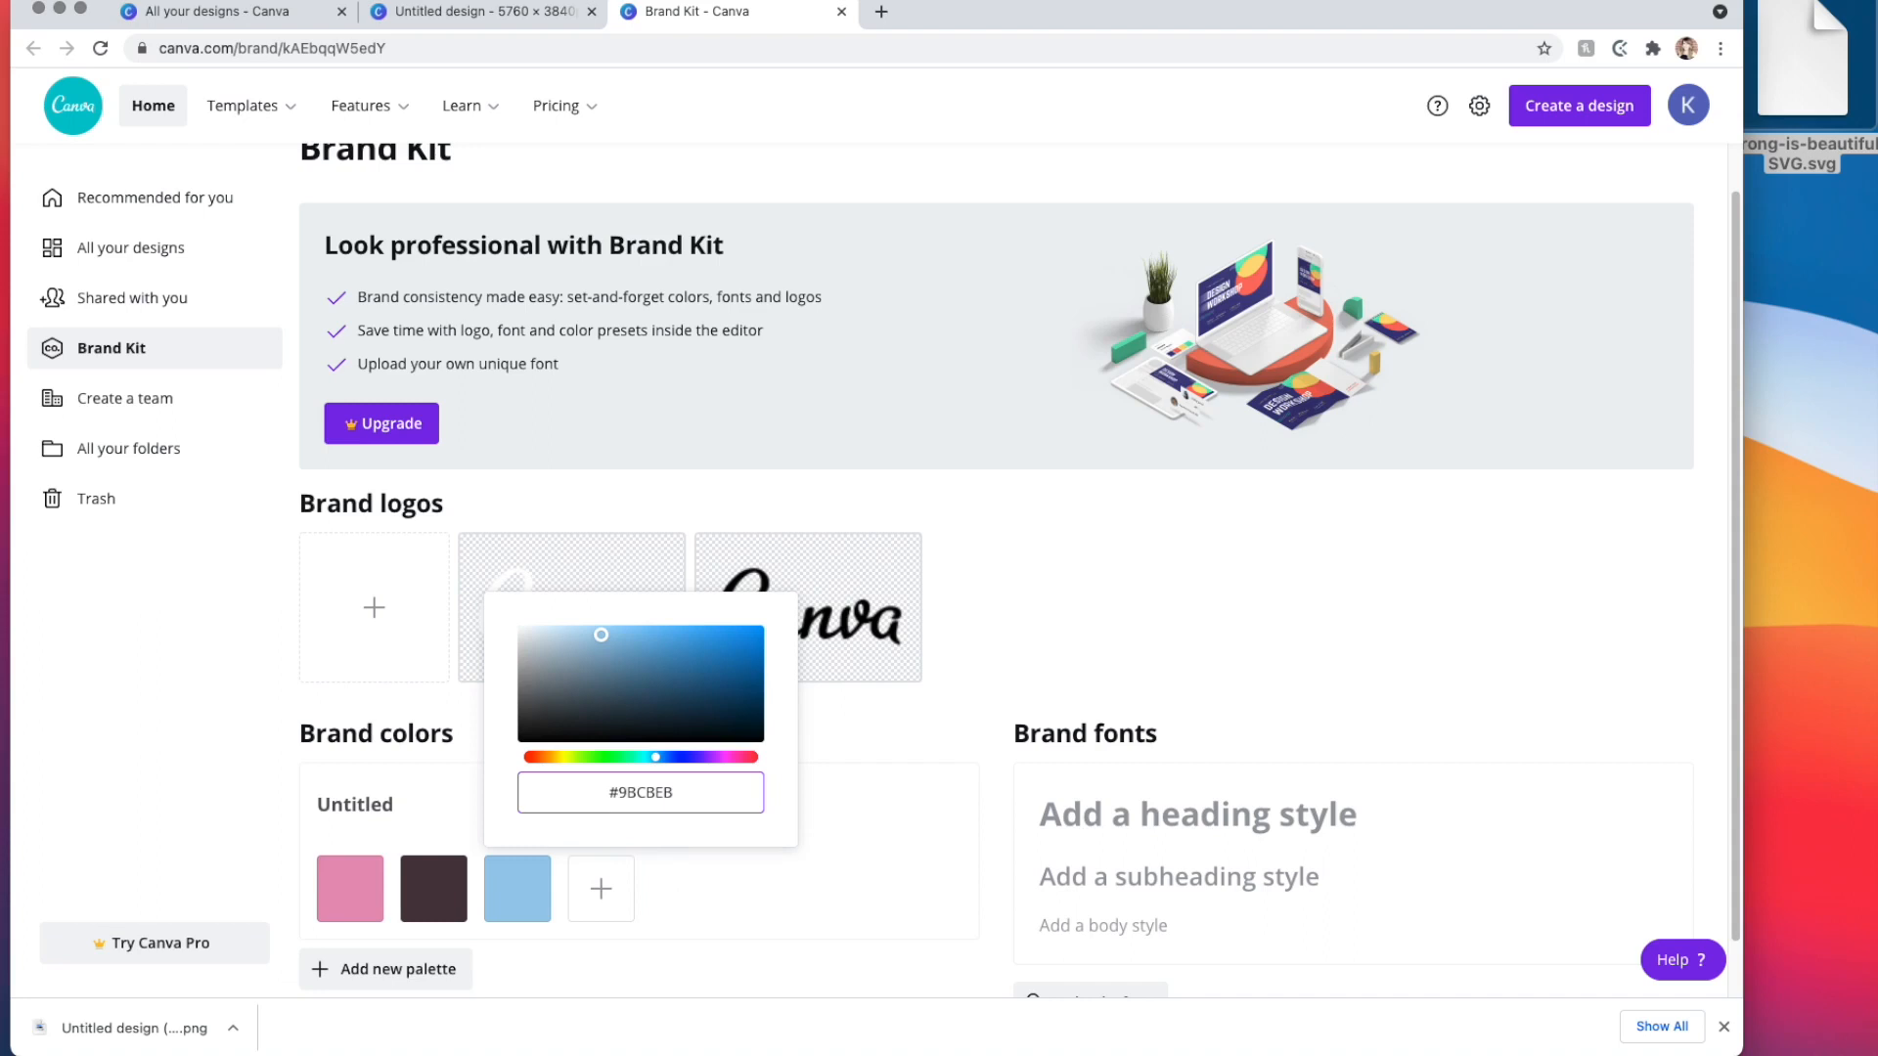
- Rename the palette to 'Siser Easyweed'
click(344, 803)
text(Sl)
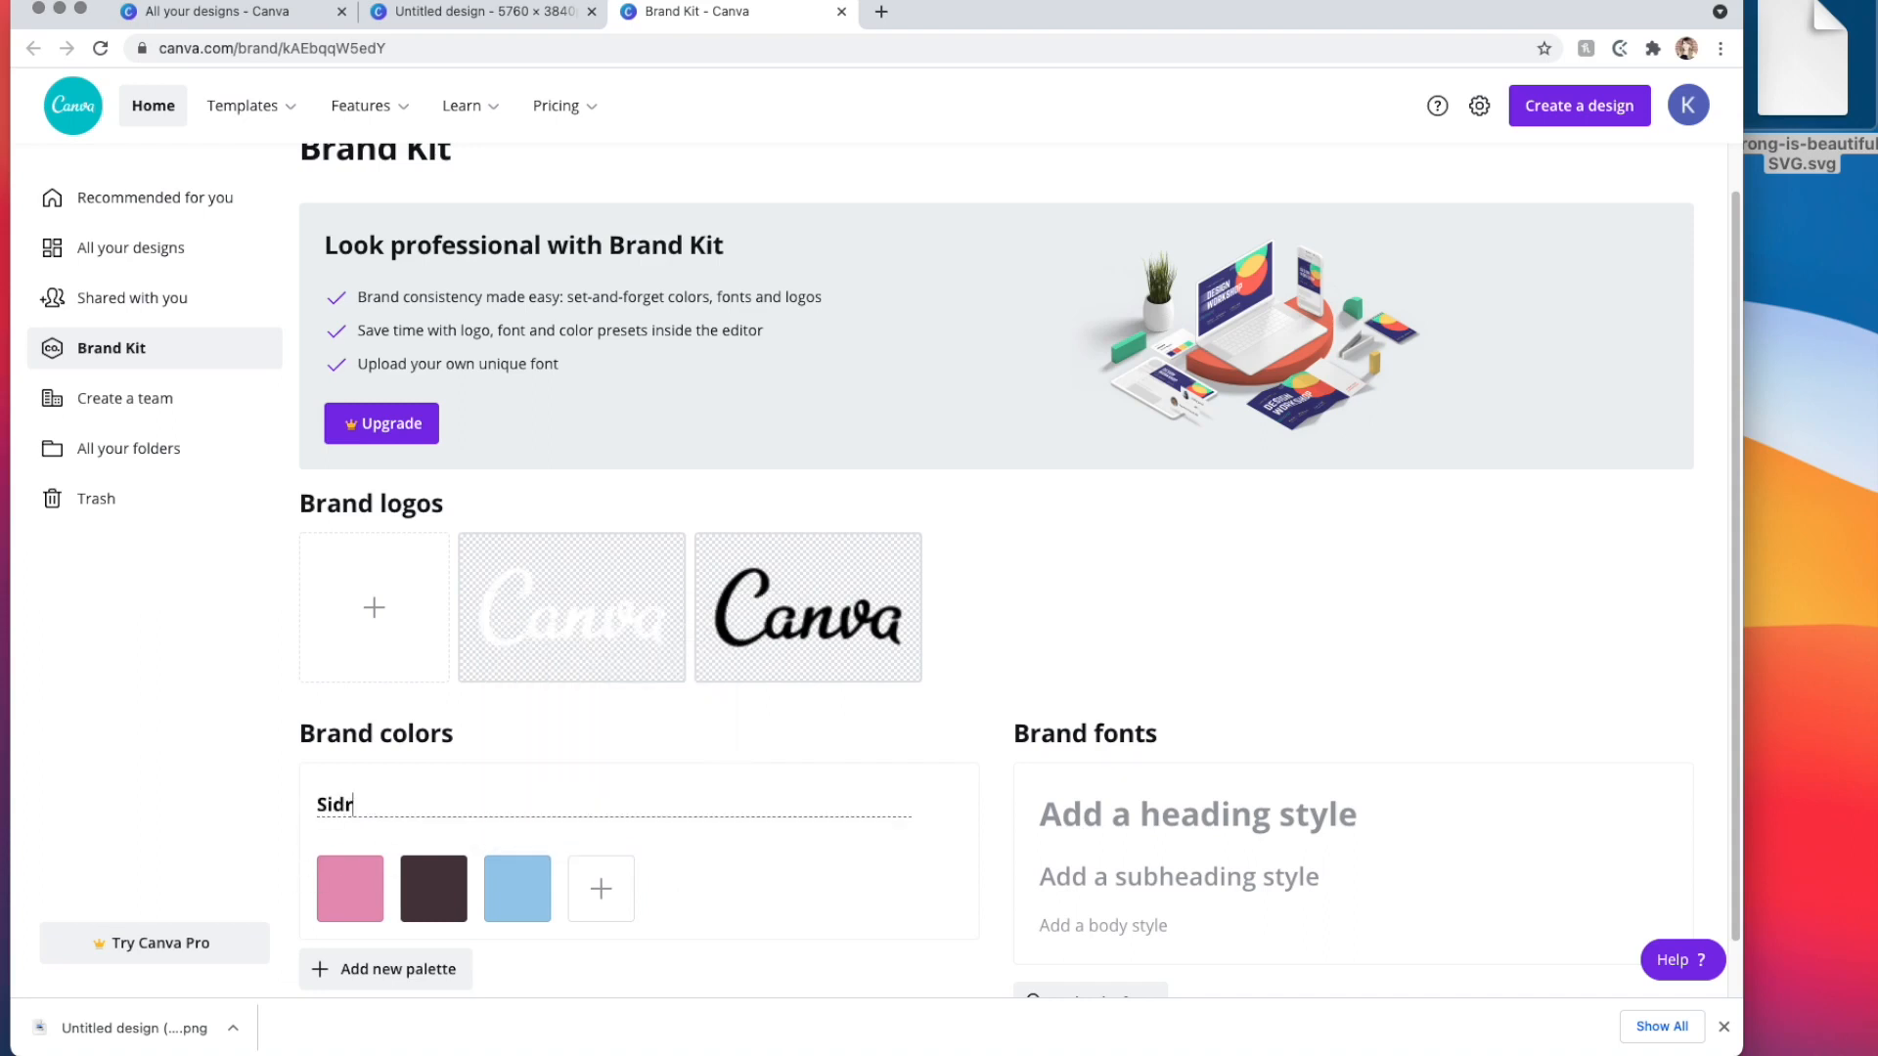
text(ser Easyweed)
click(729, 845)
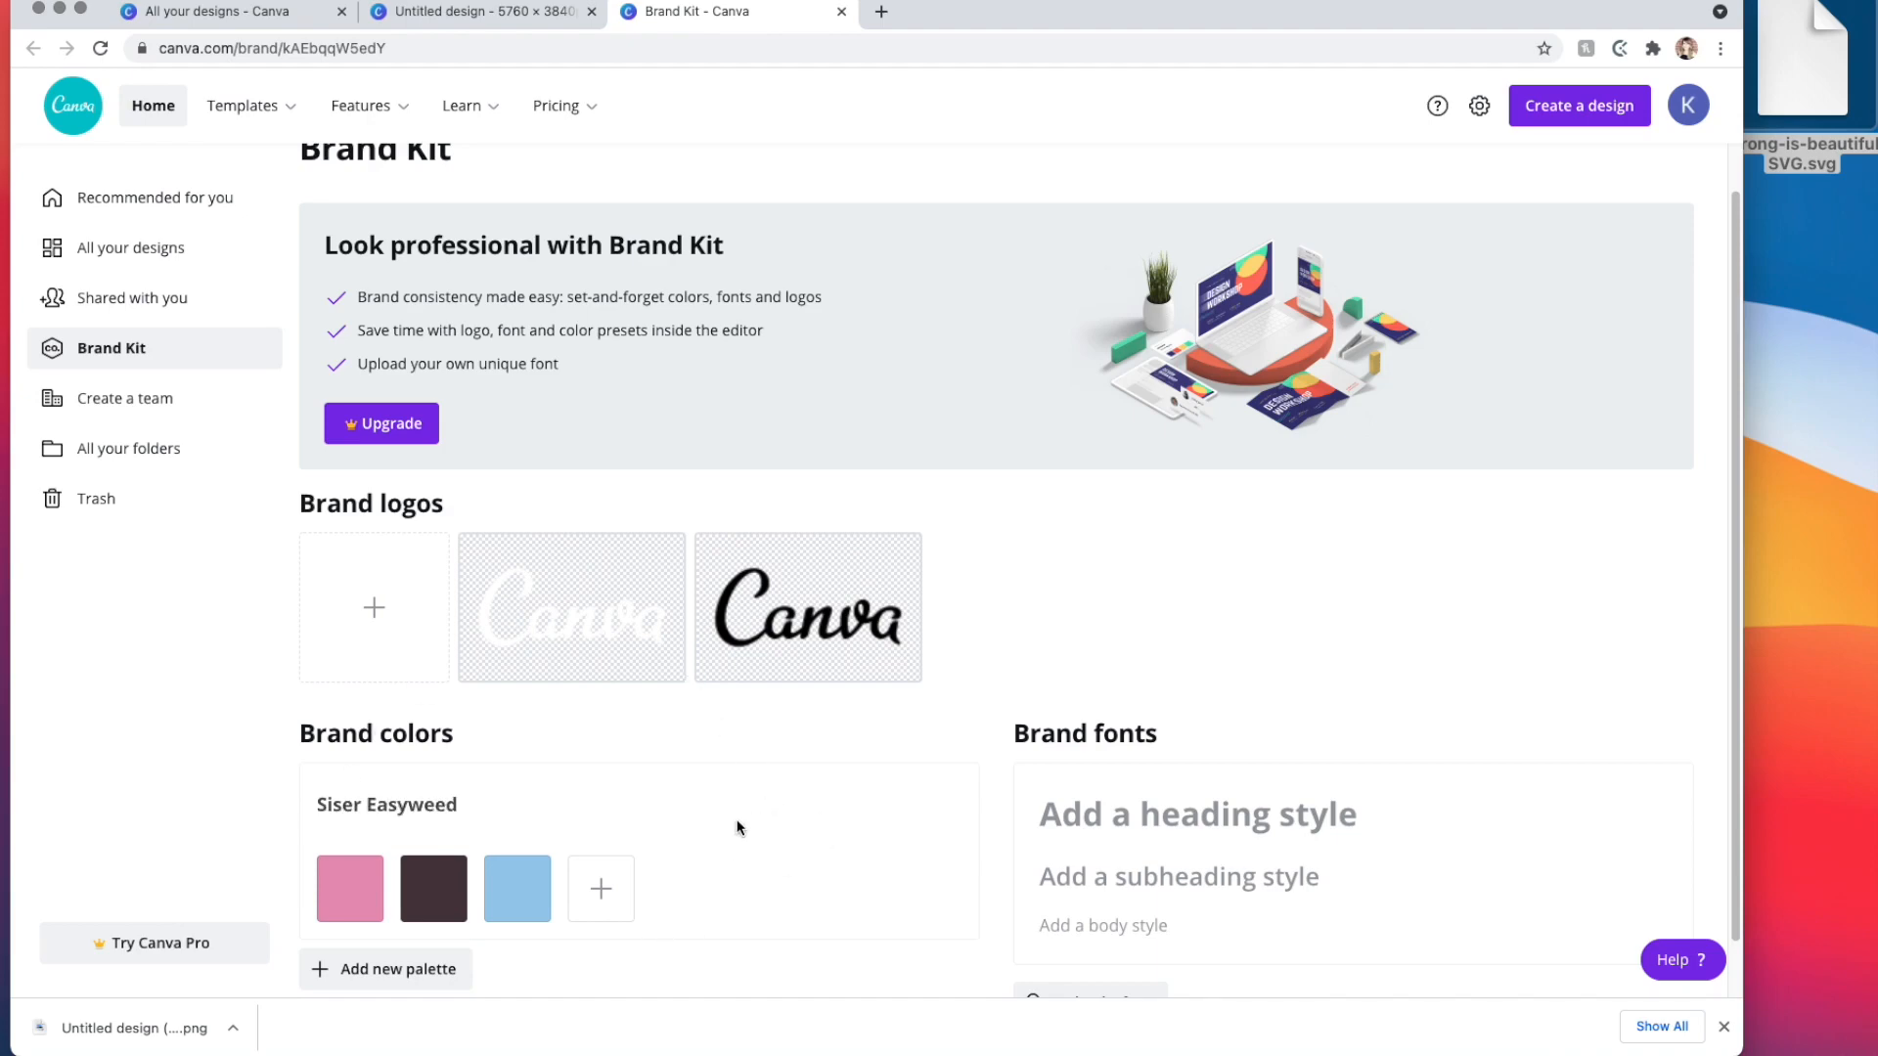
scroll(616, 827, down, 1)
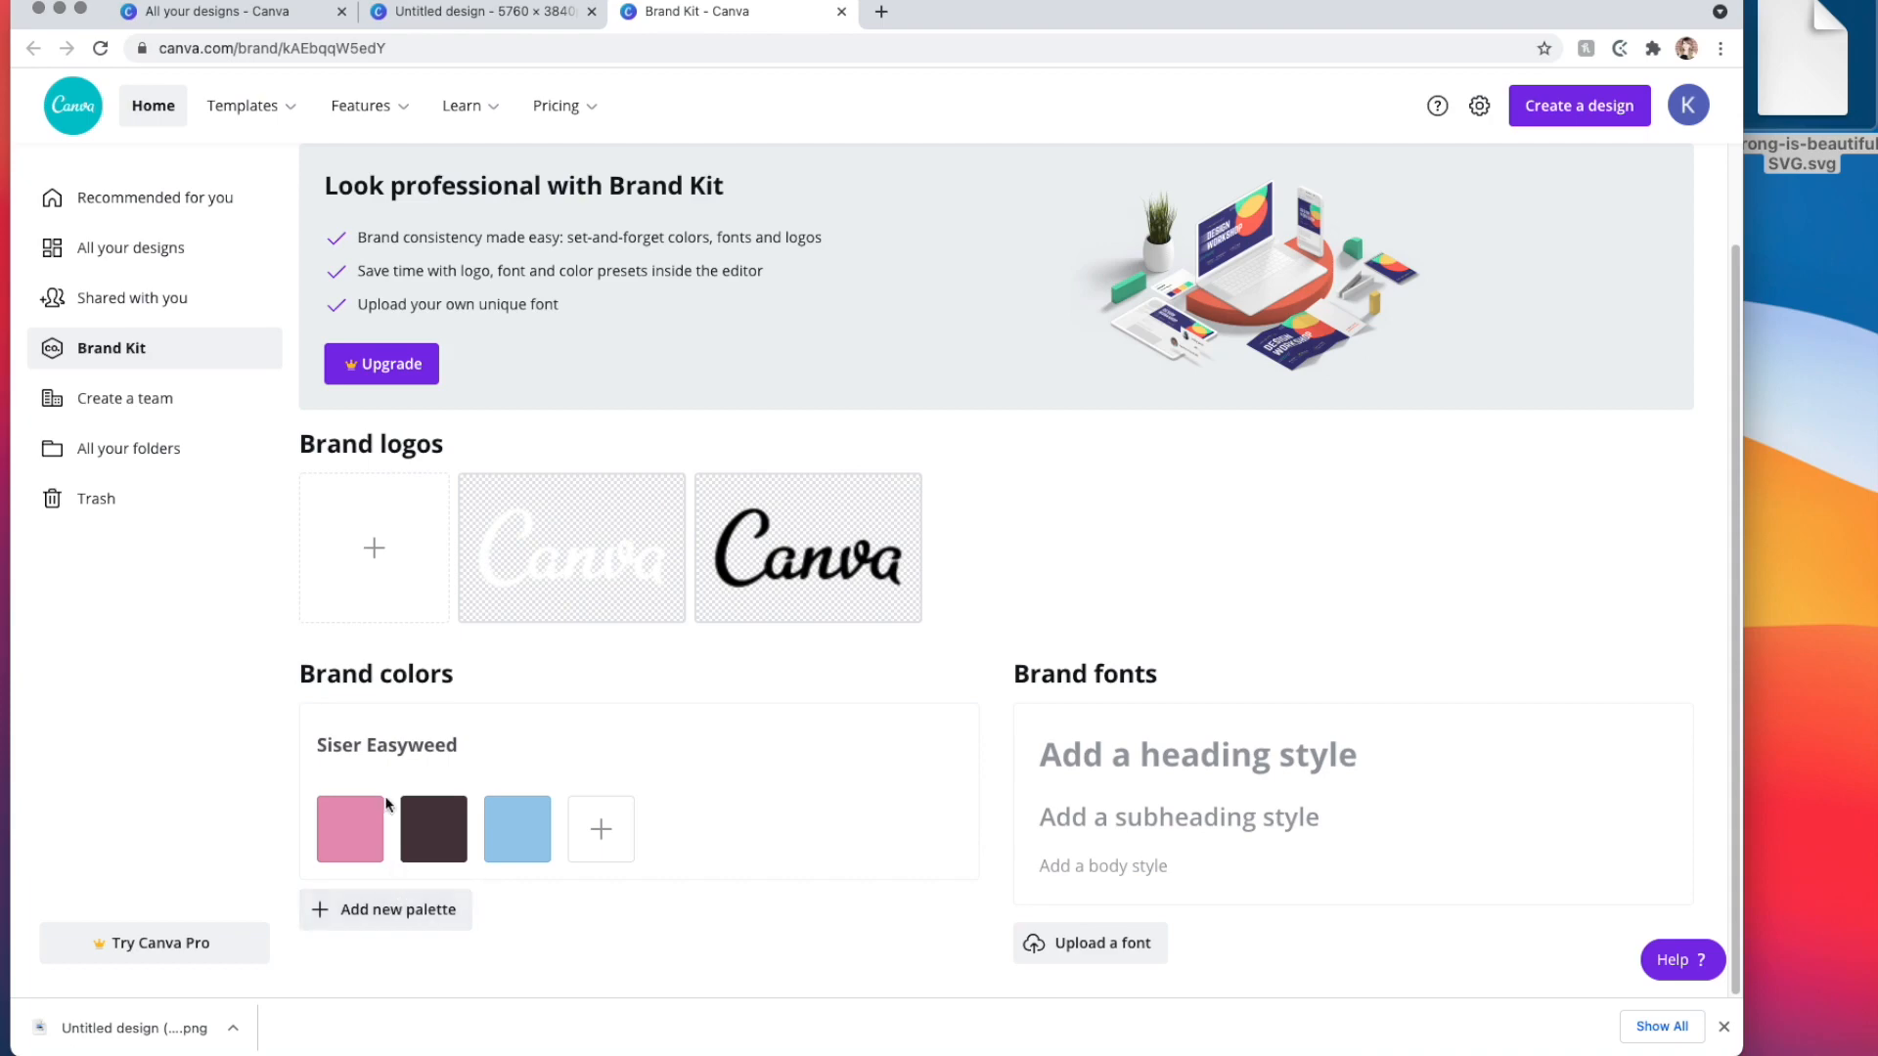
scroll(420, 789, up, 1)
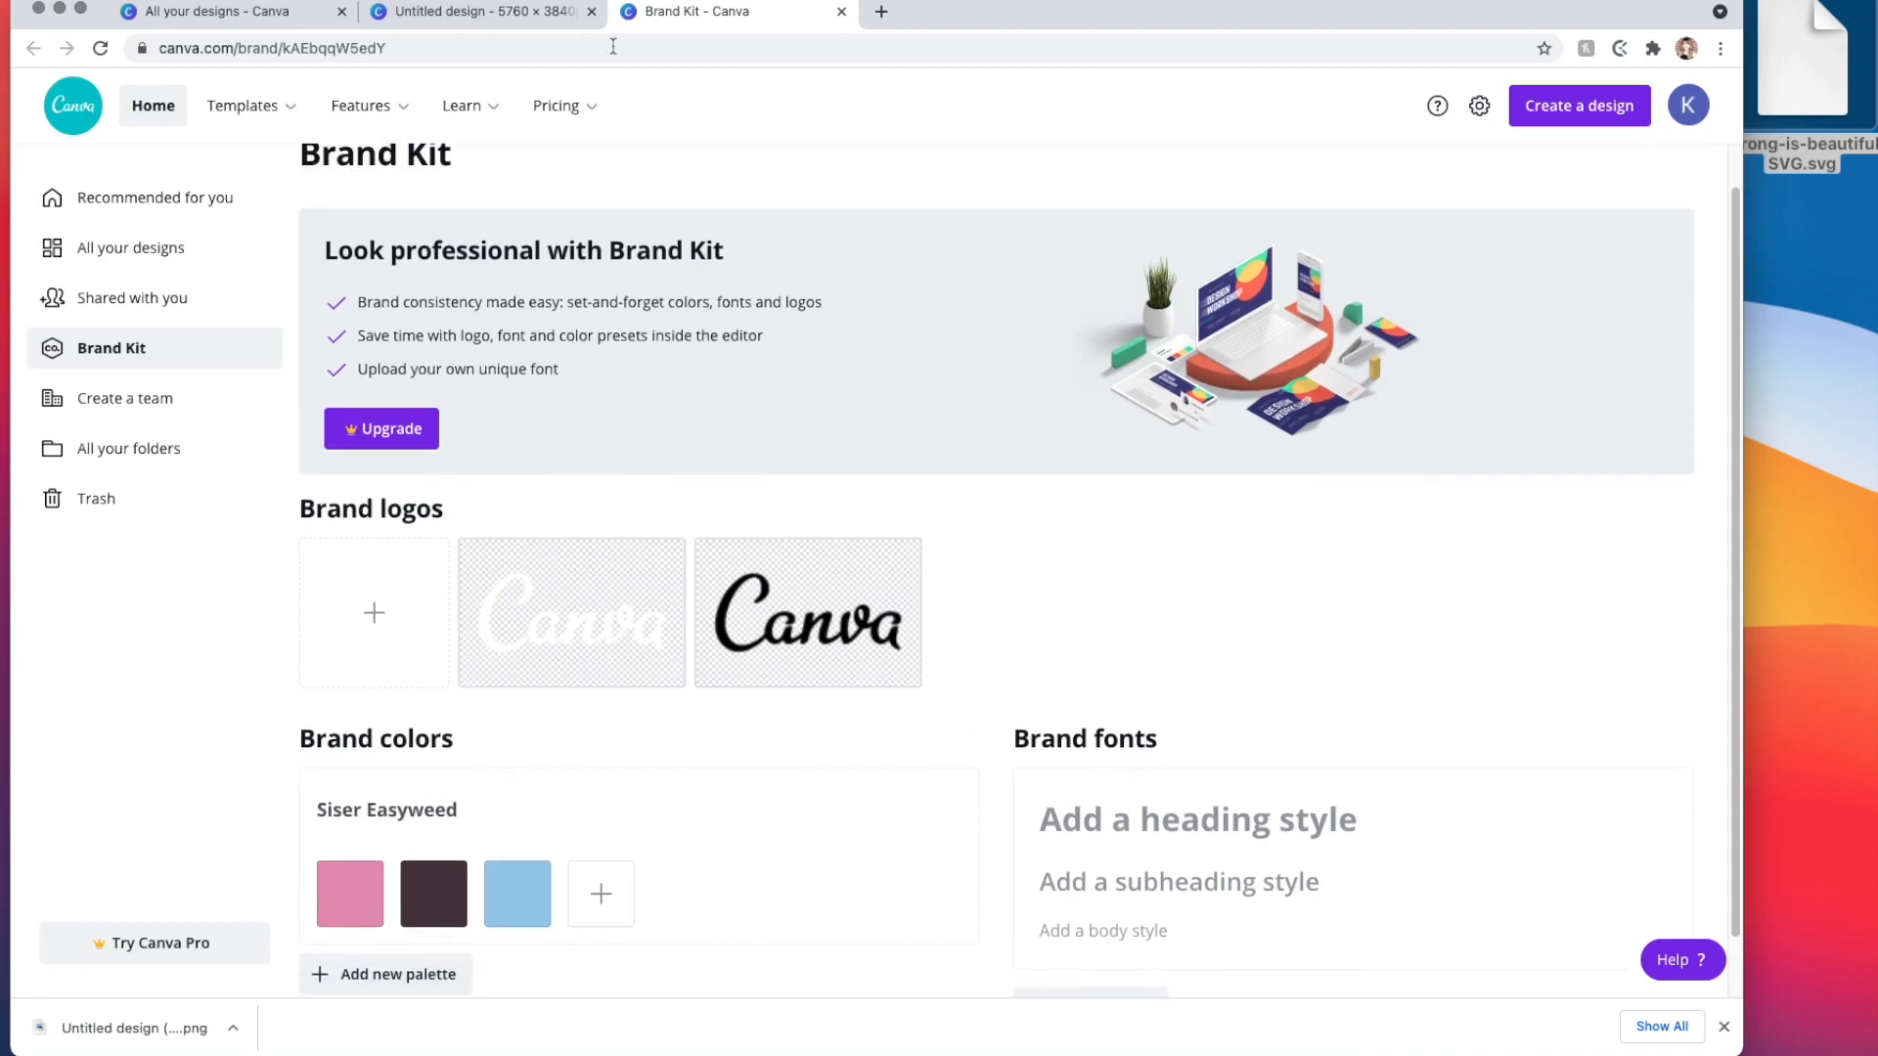
- Return to the tank-top design and reload it so the brand colours appear
click(522, 16)
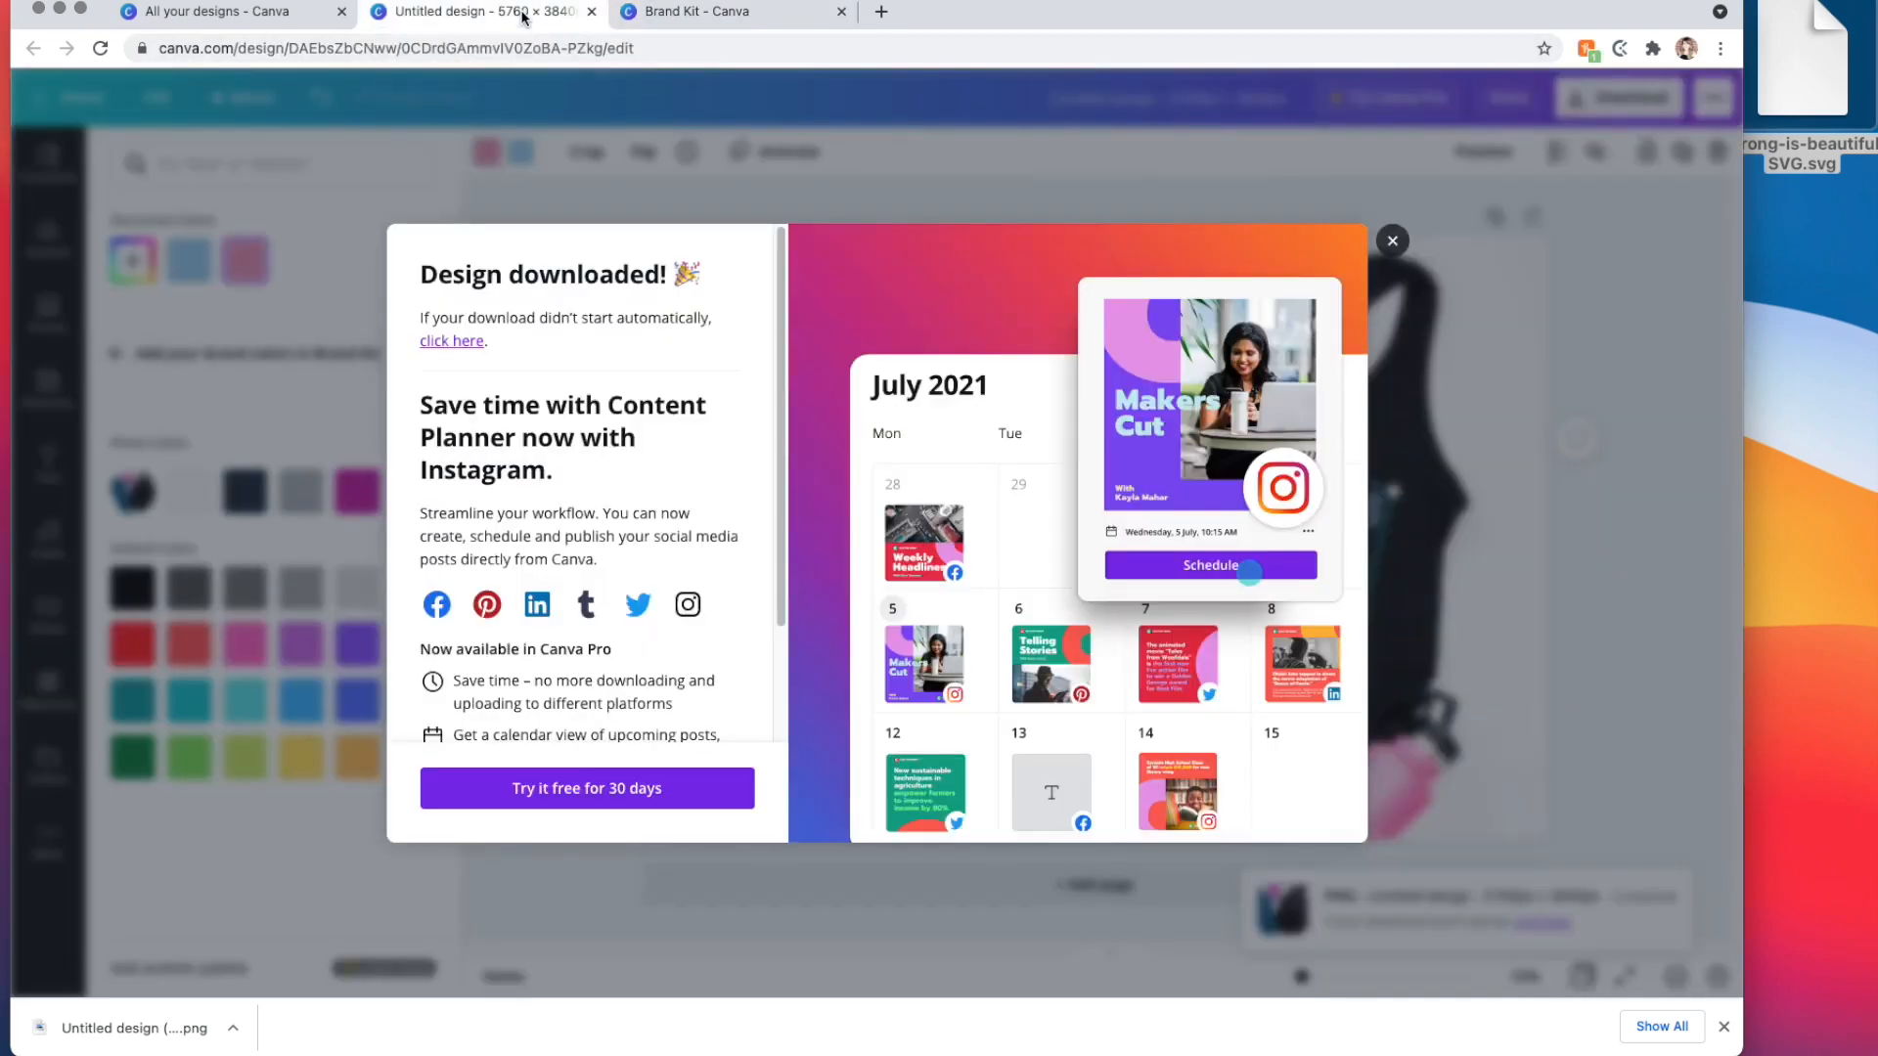
click(1394, 242)
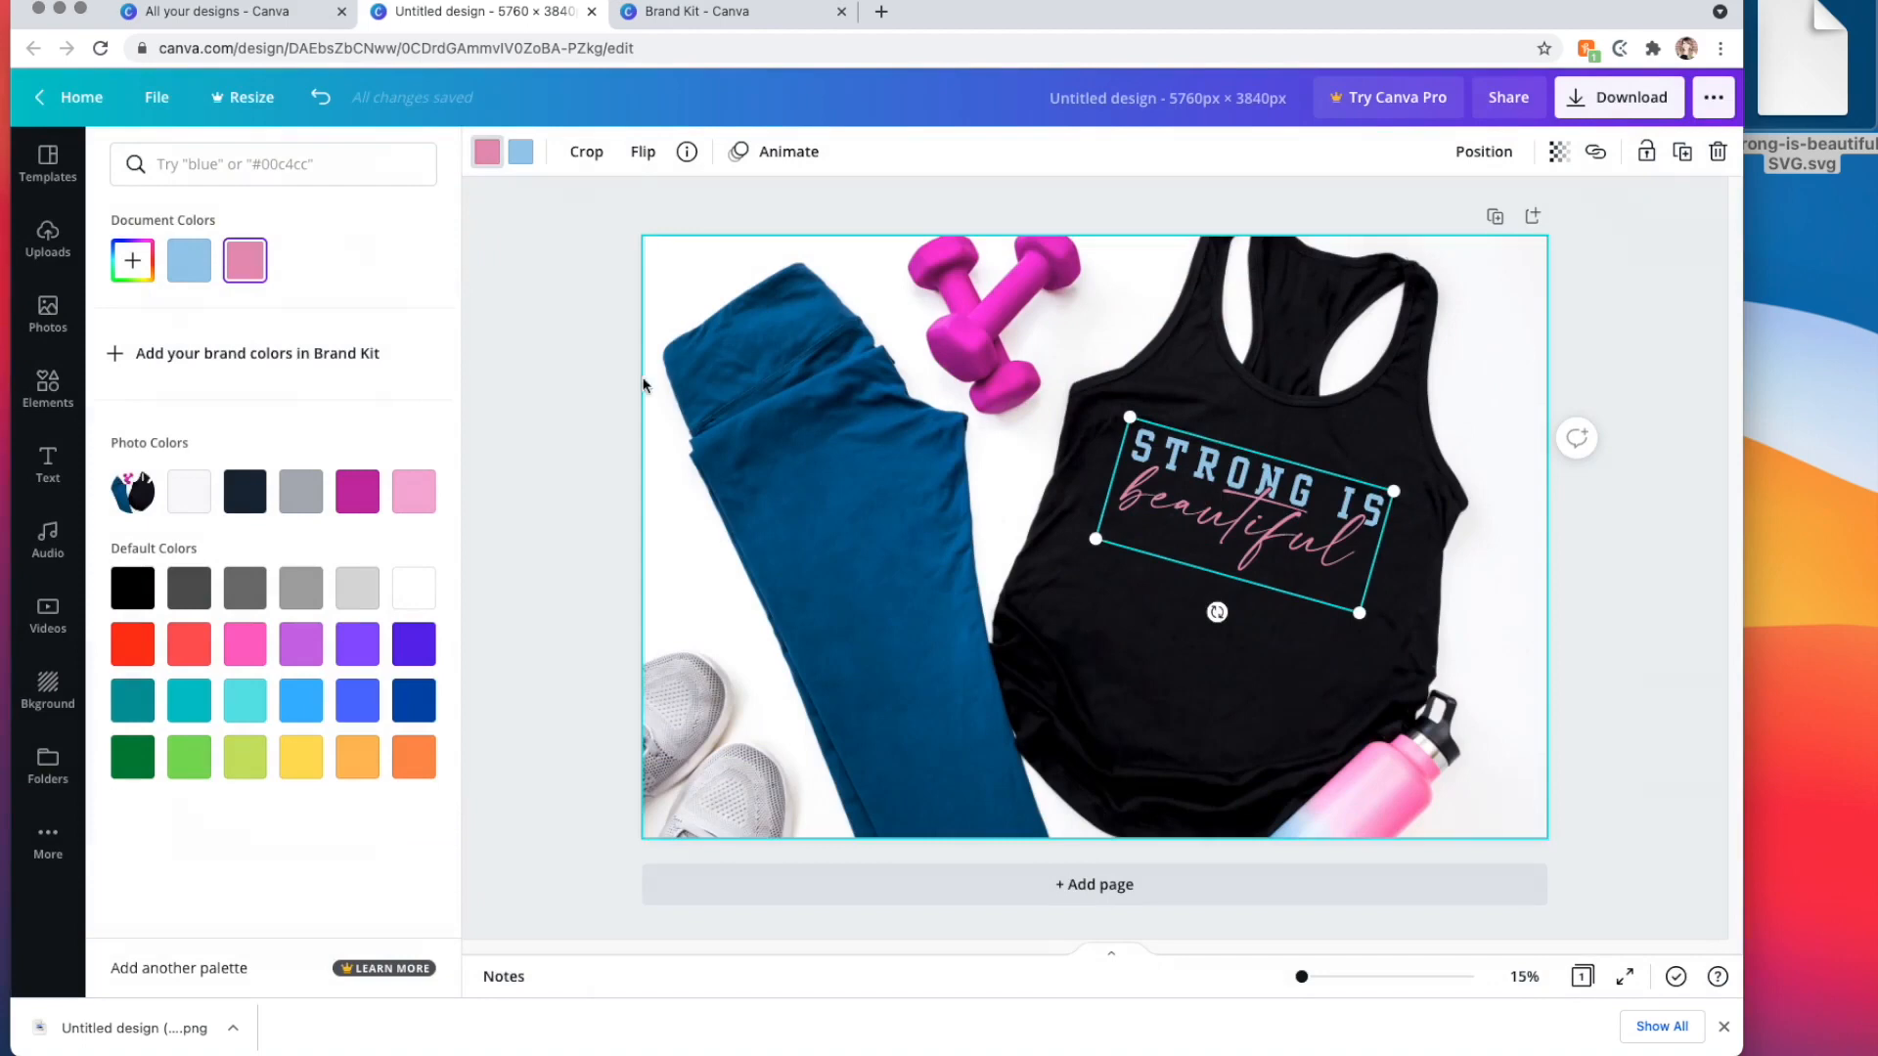
click(95, 58)
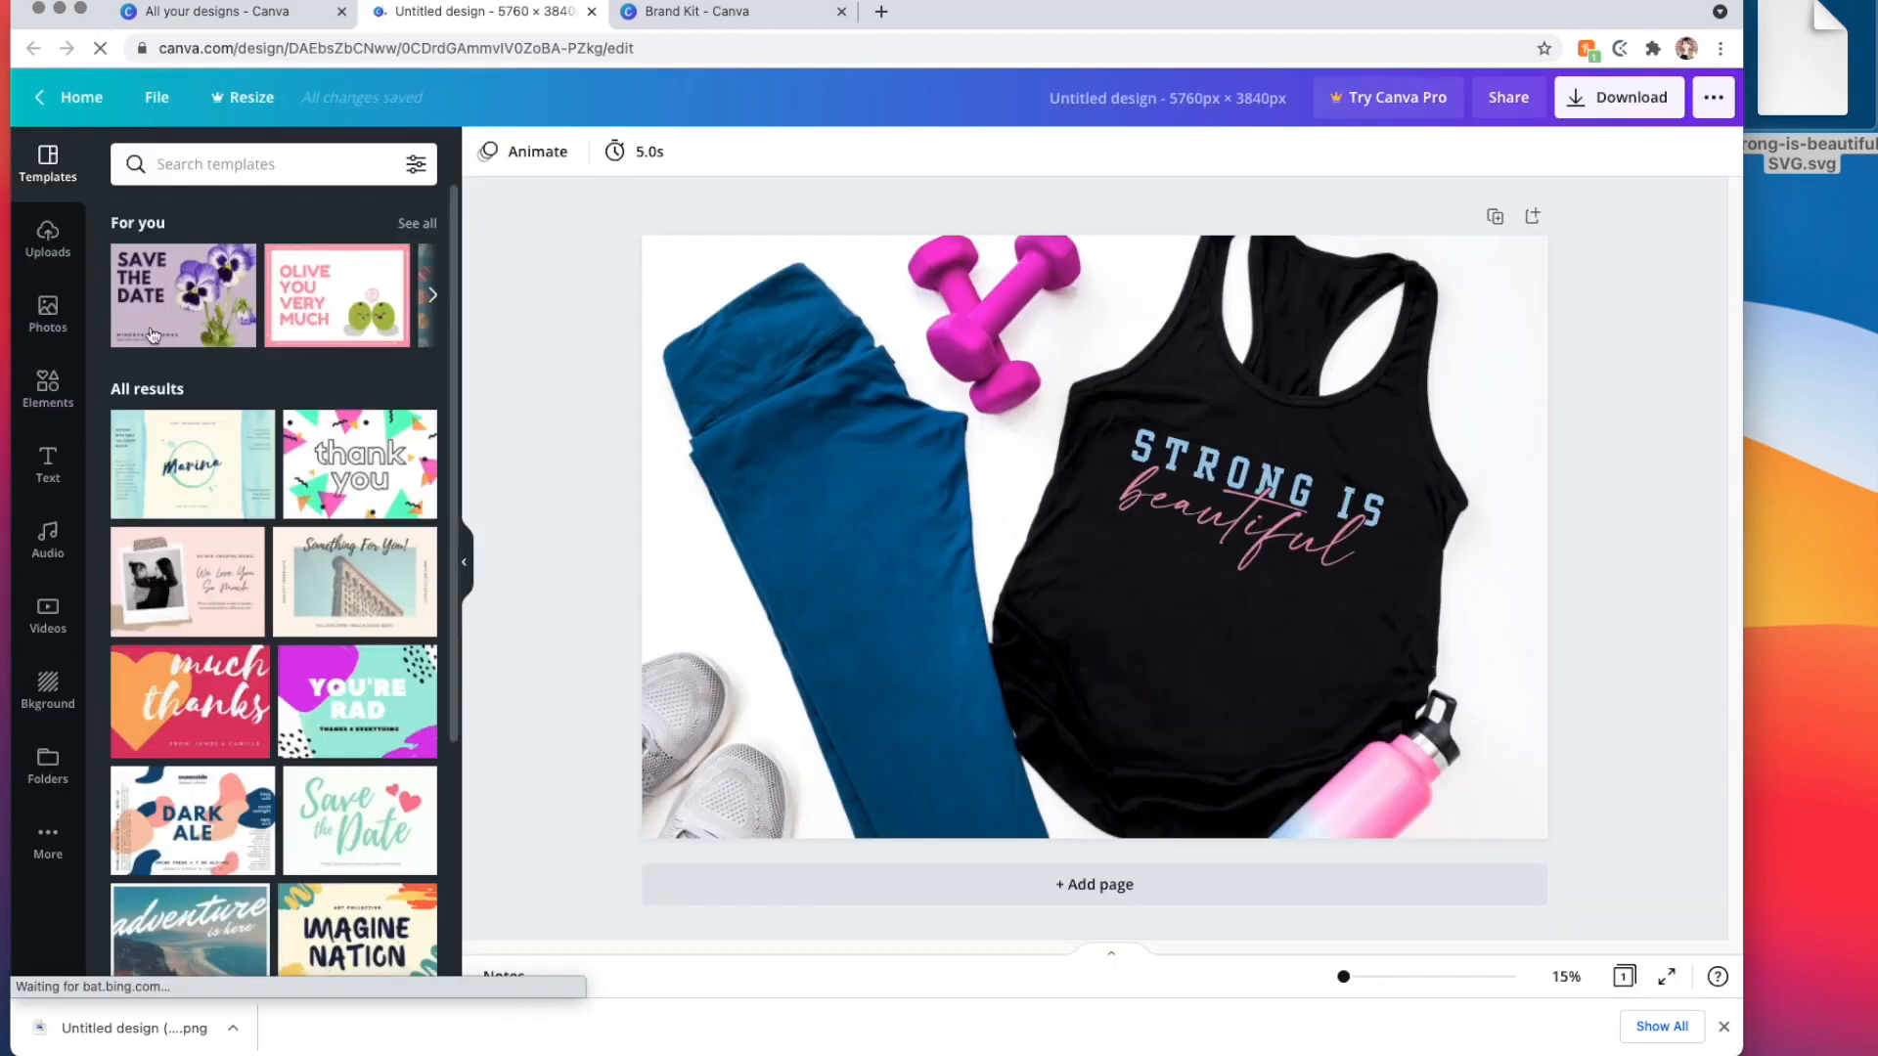
- Recolour the 'beautiful' script to the light blue brand swatch and deselect the text
click(1221, 480)
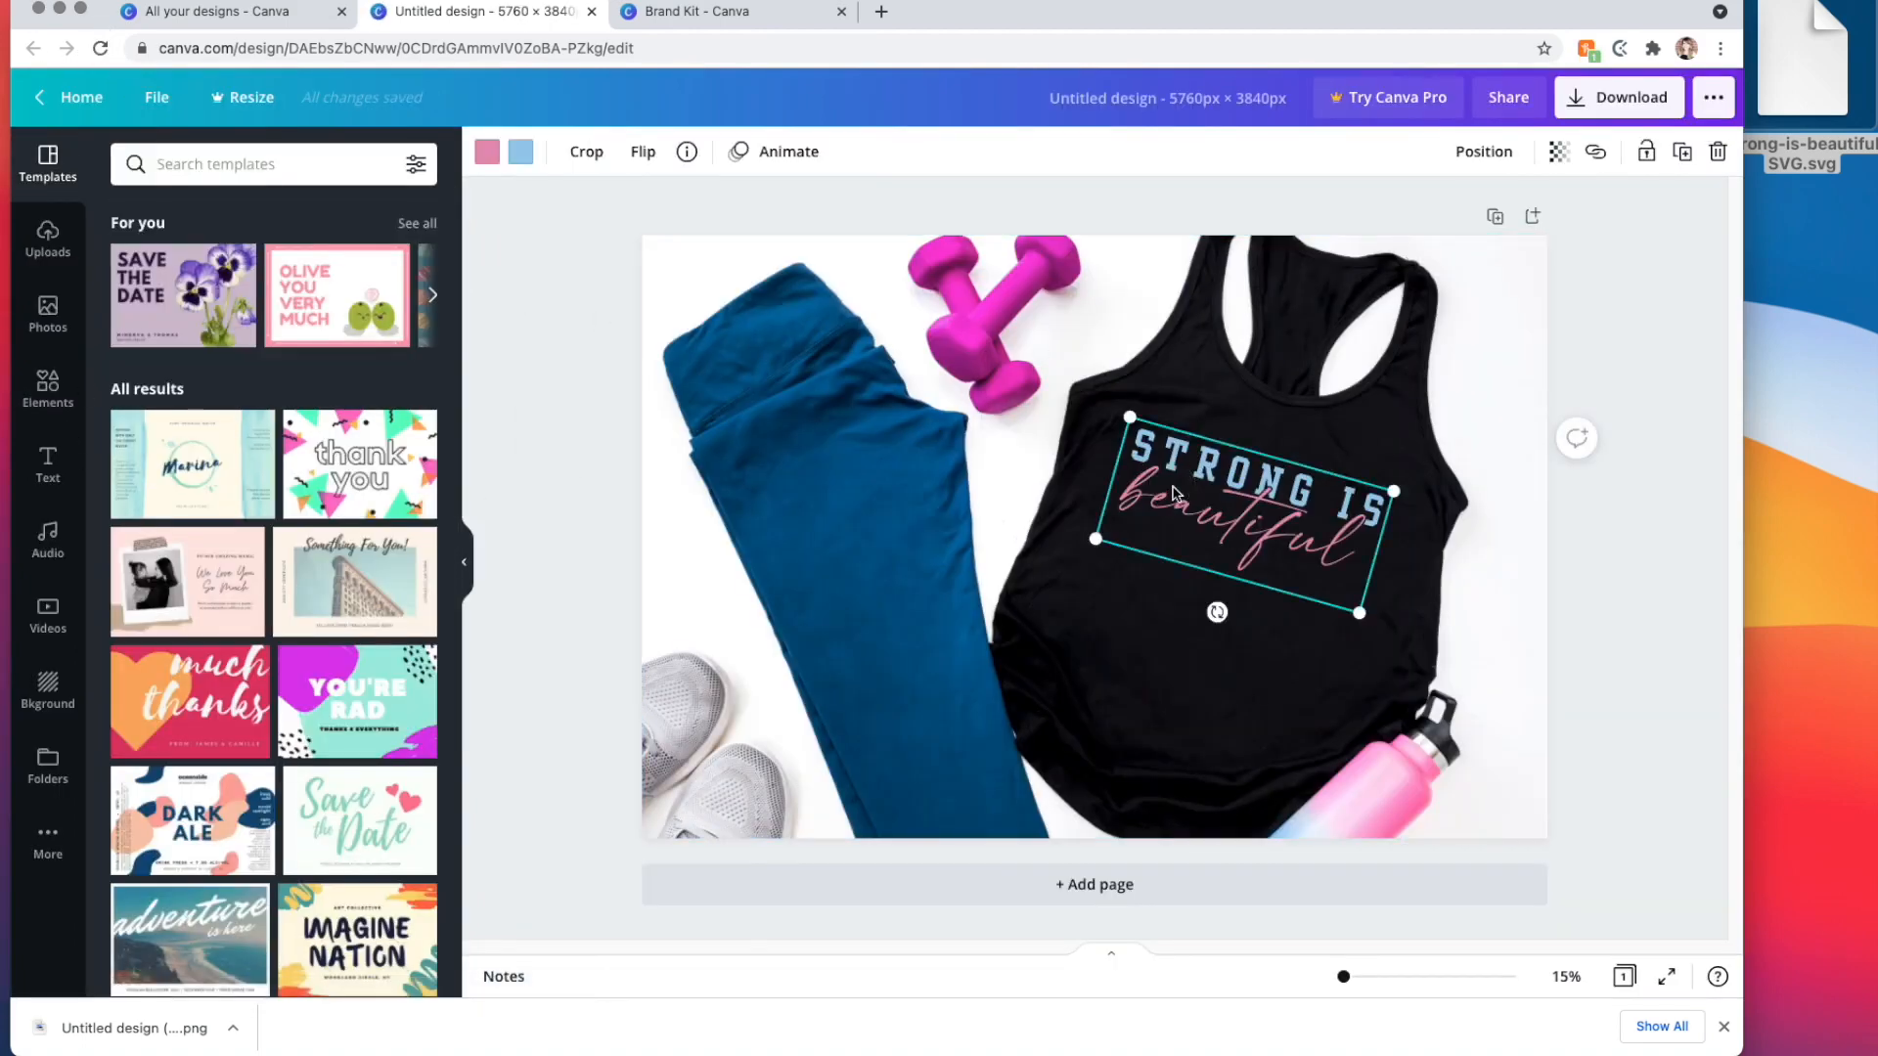
click(487, 152)
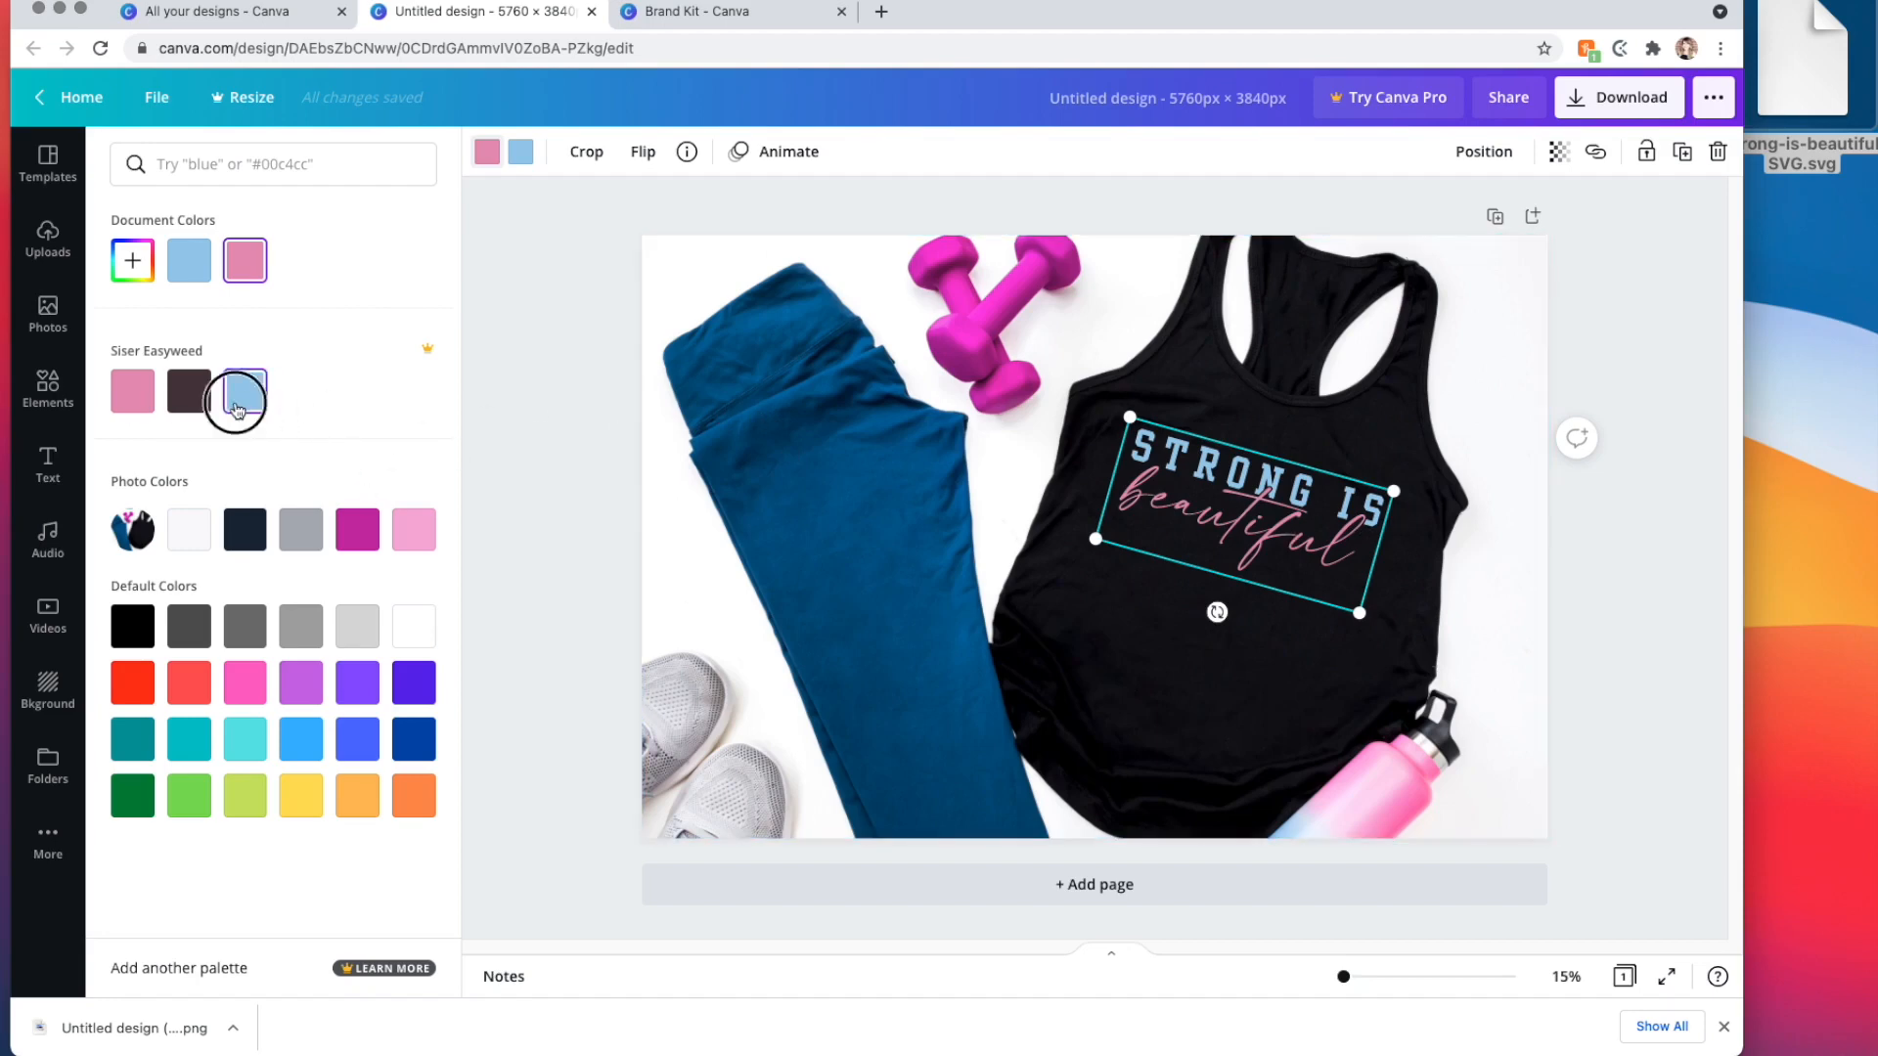
click(186, 411)
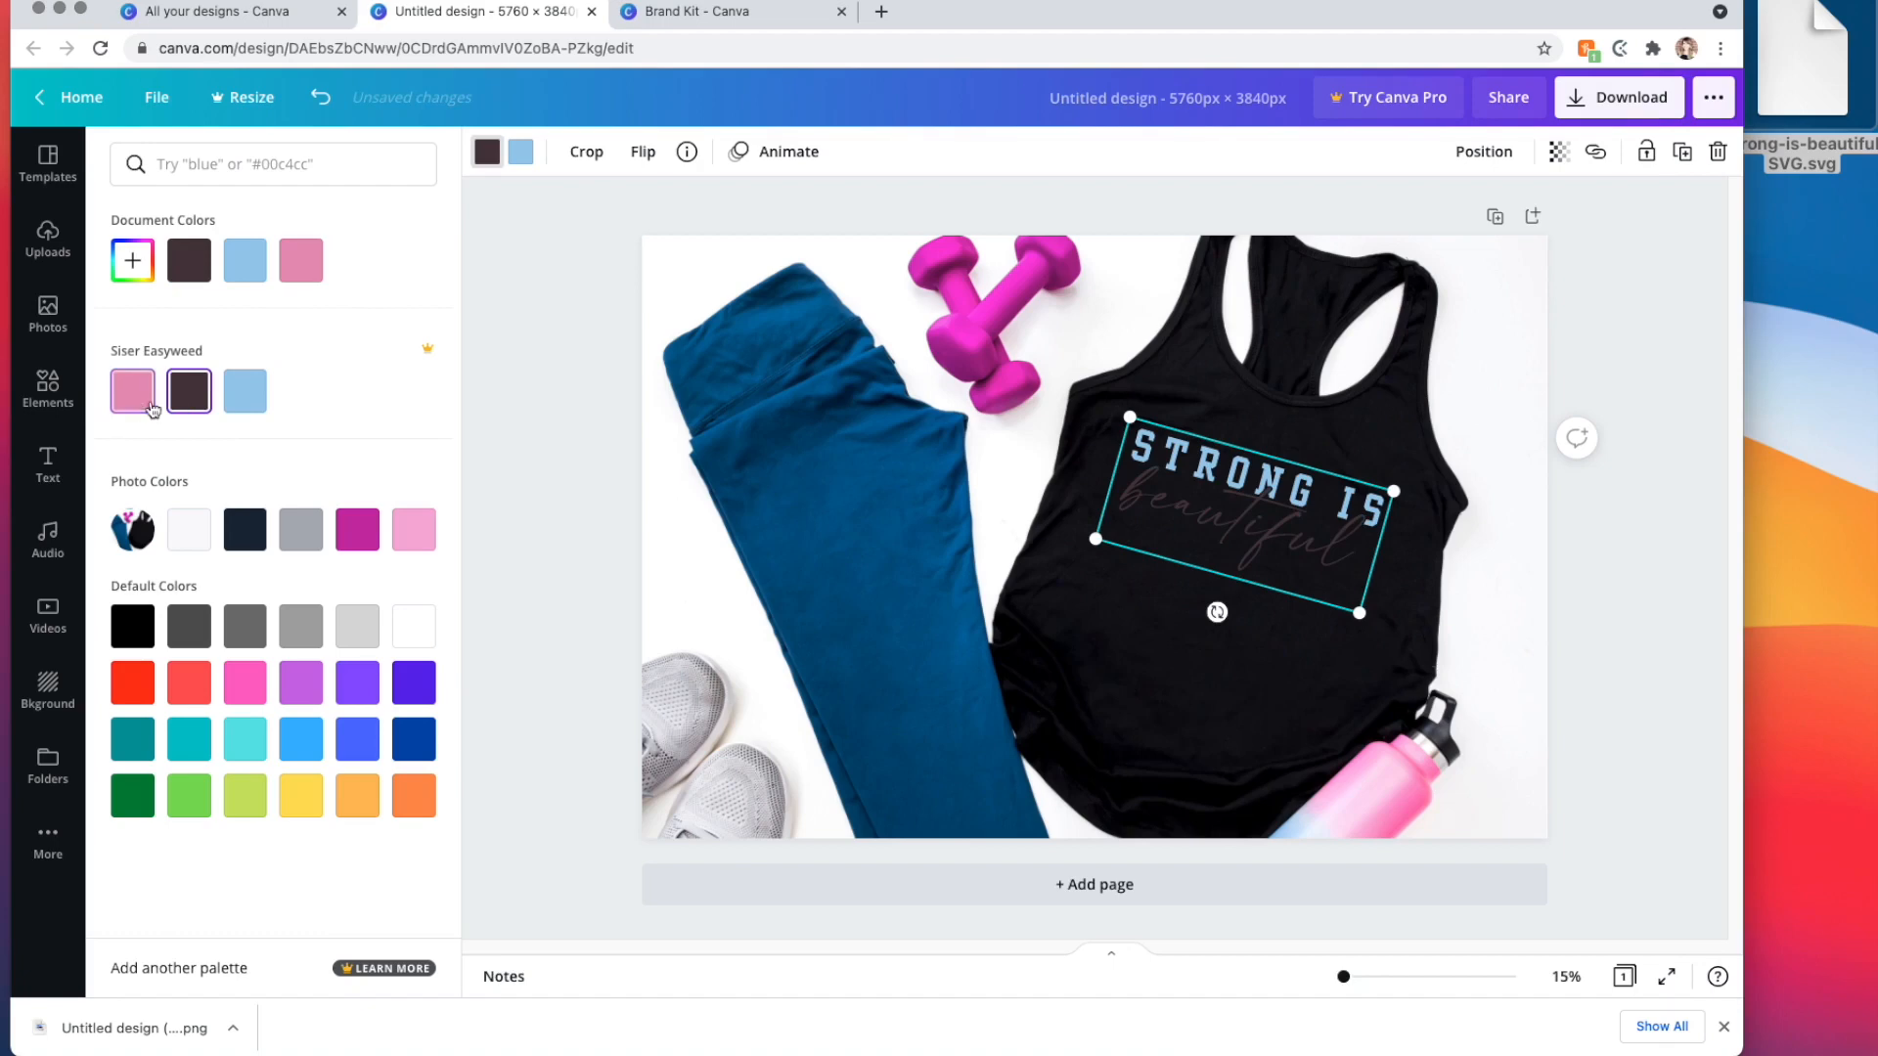
click(134, 396)
click(257, 396)
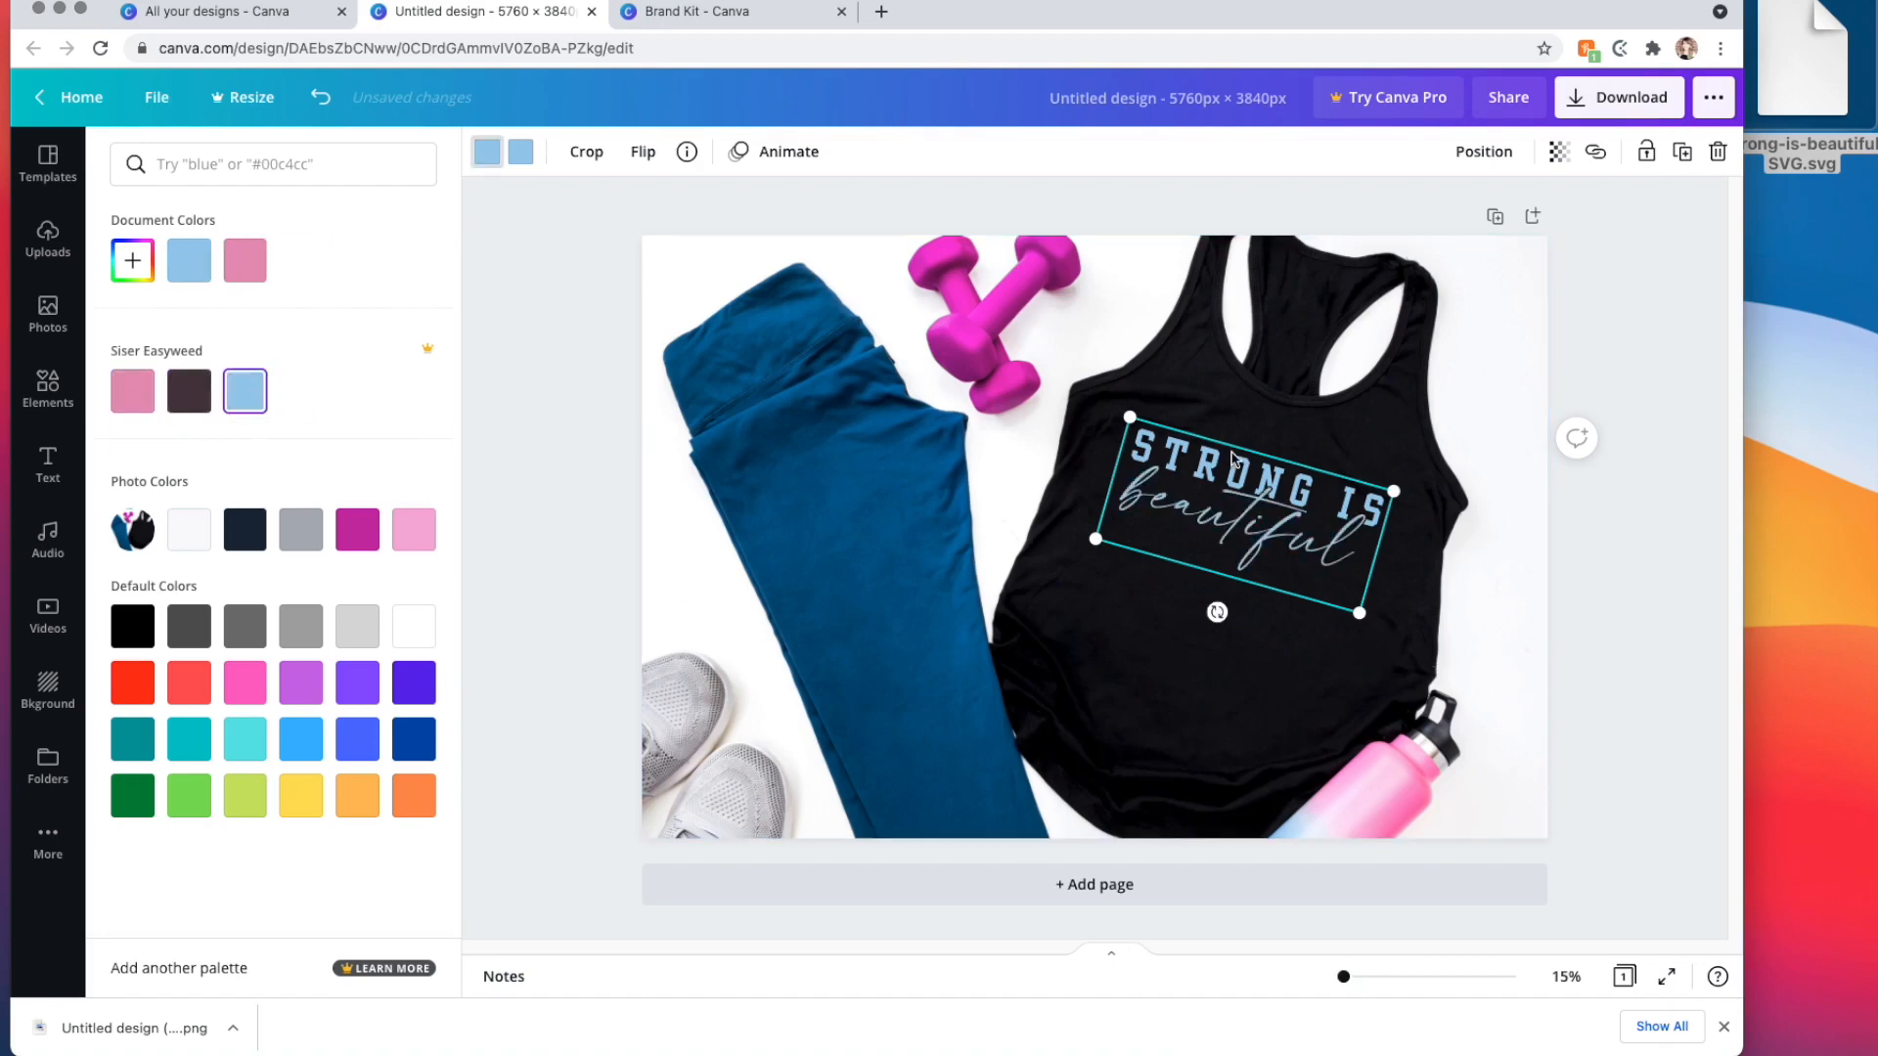
click(342, 422)
click(551, 442)
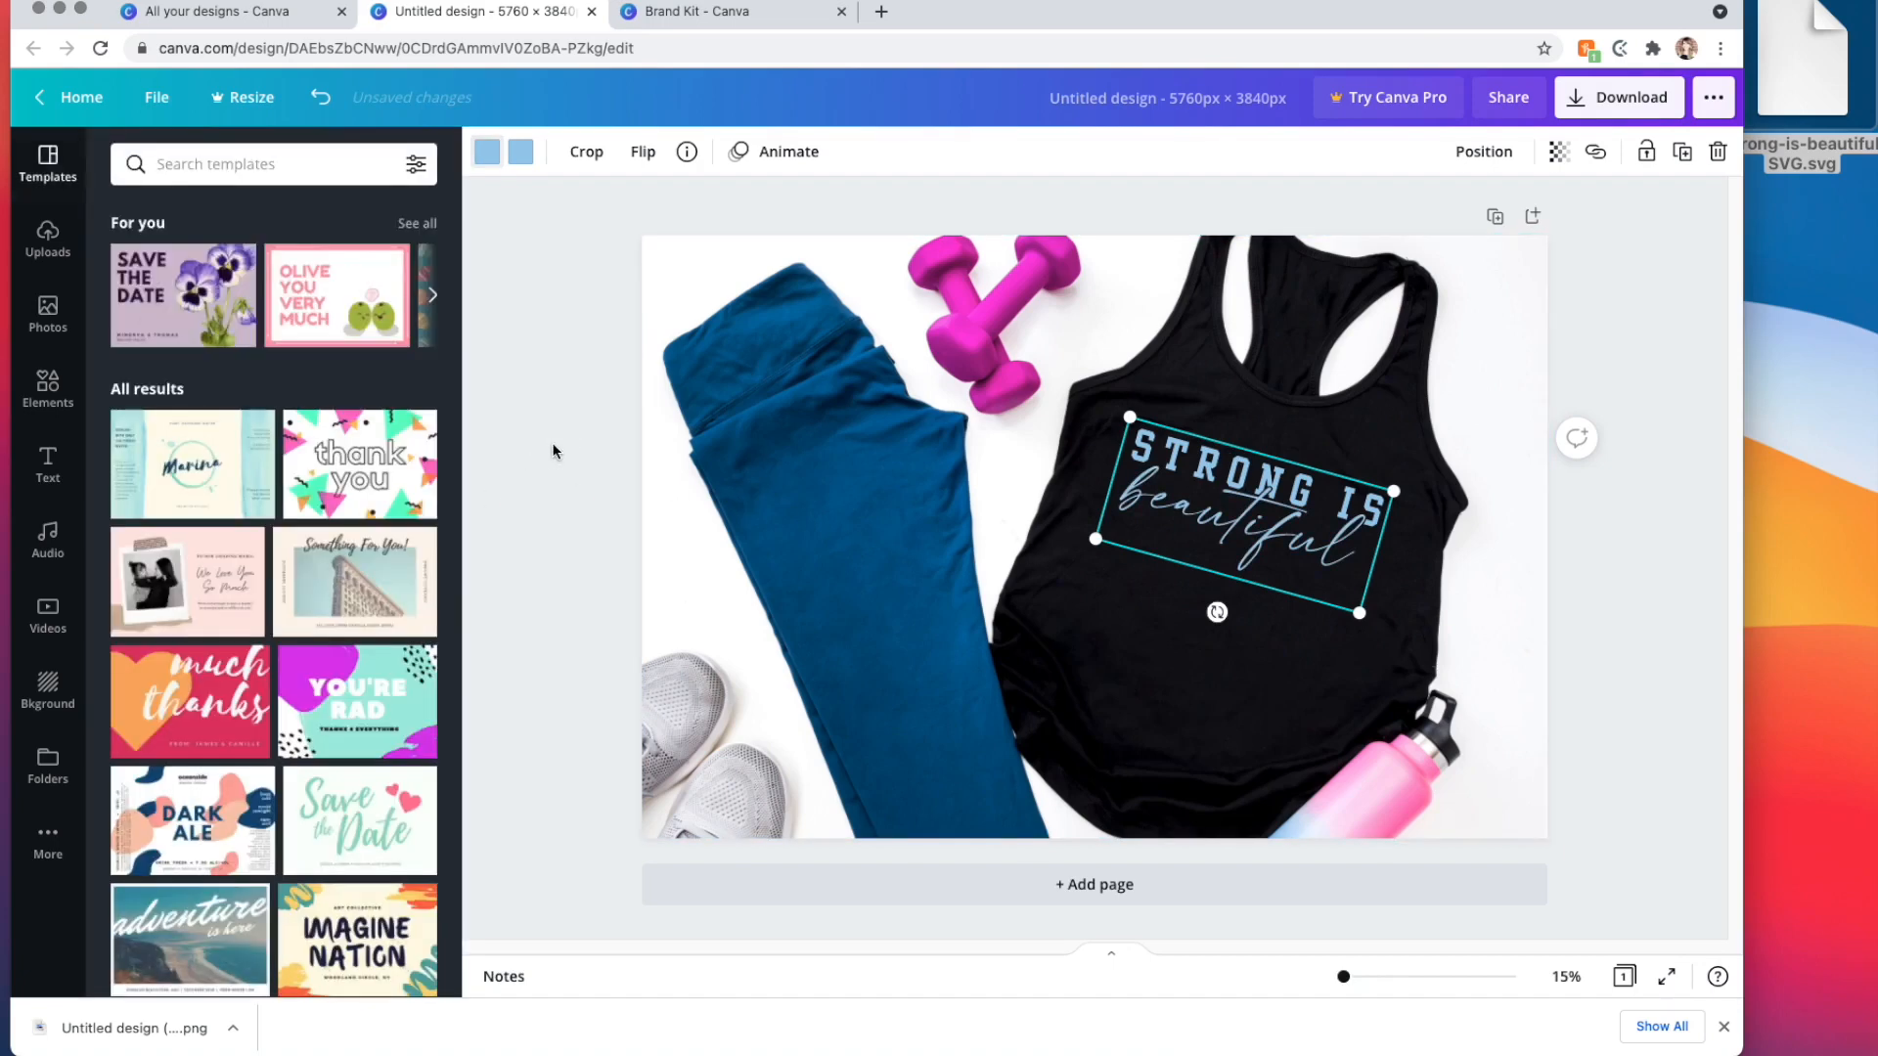
click(1562, 591)
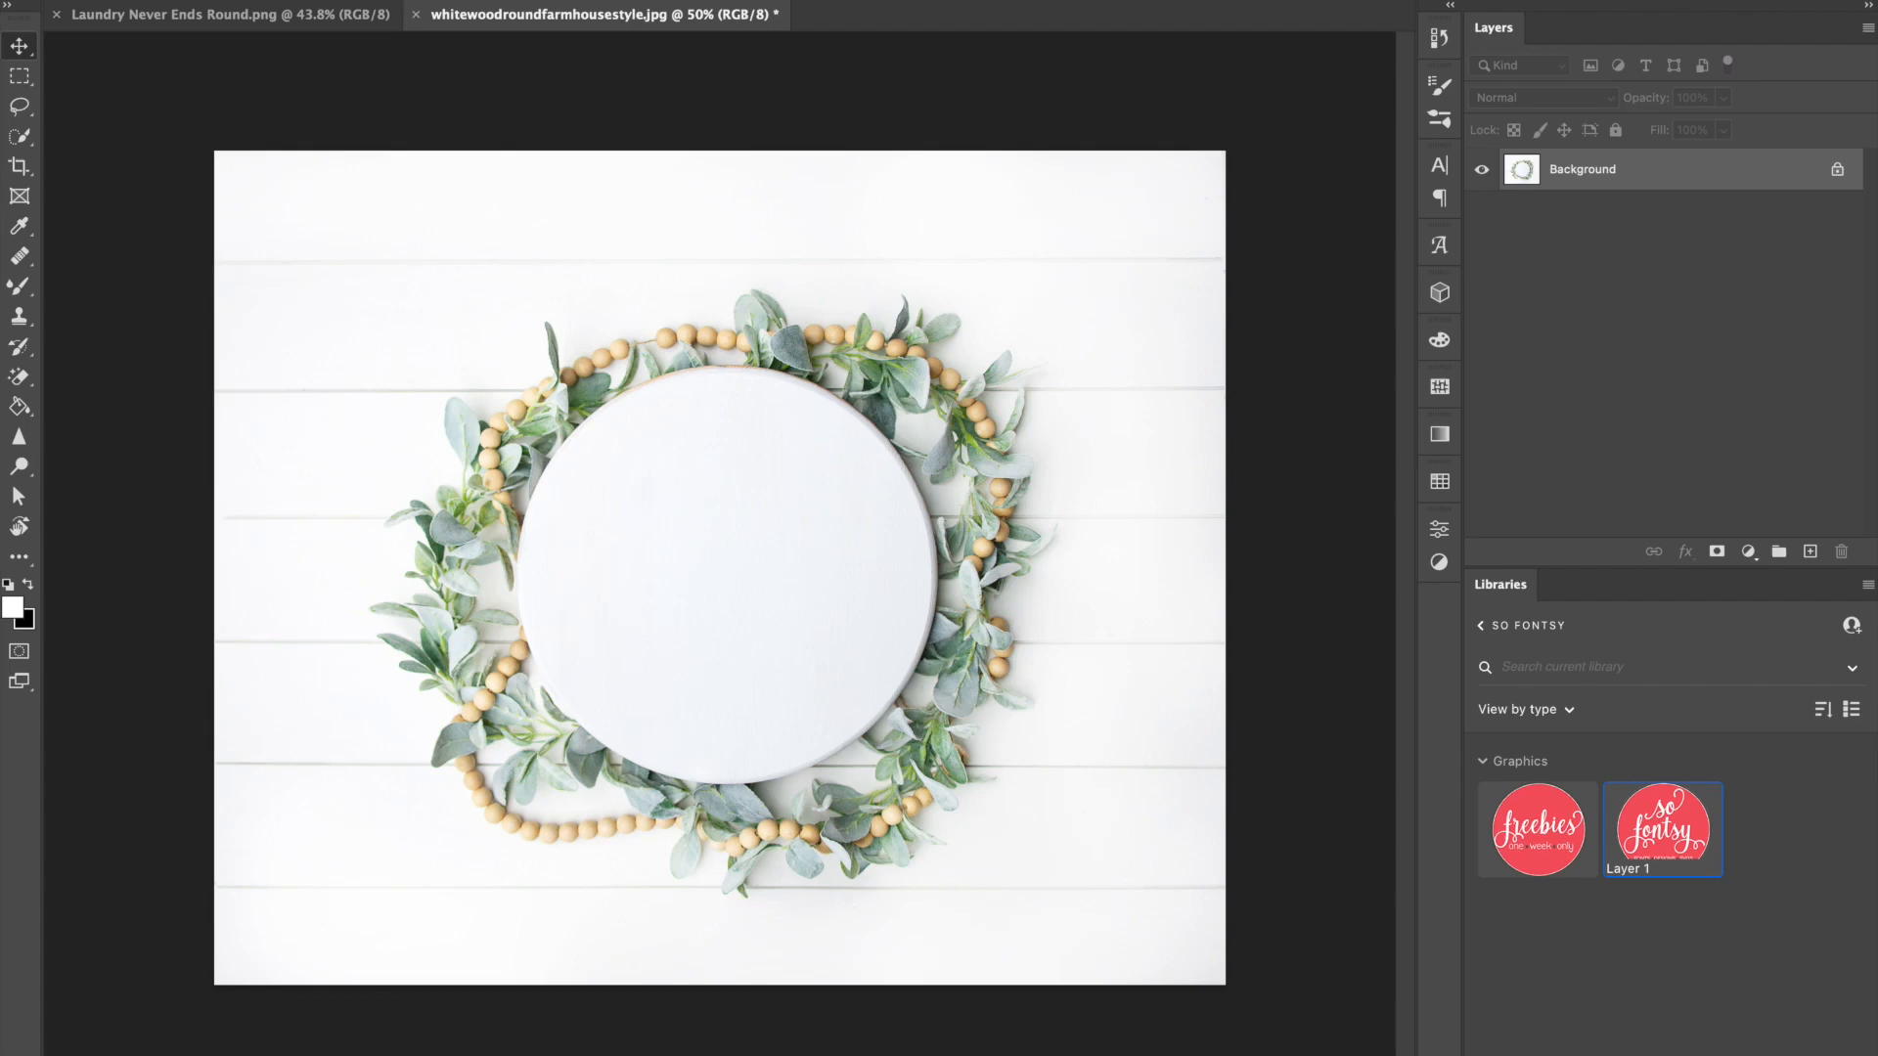
- Drag Layer 1 from Laundry Never Ends Round.png onto the whitewood round wreath mockup
click(287, 16)
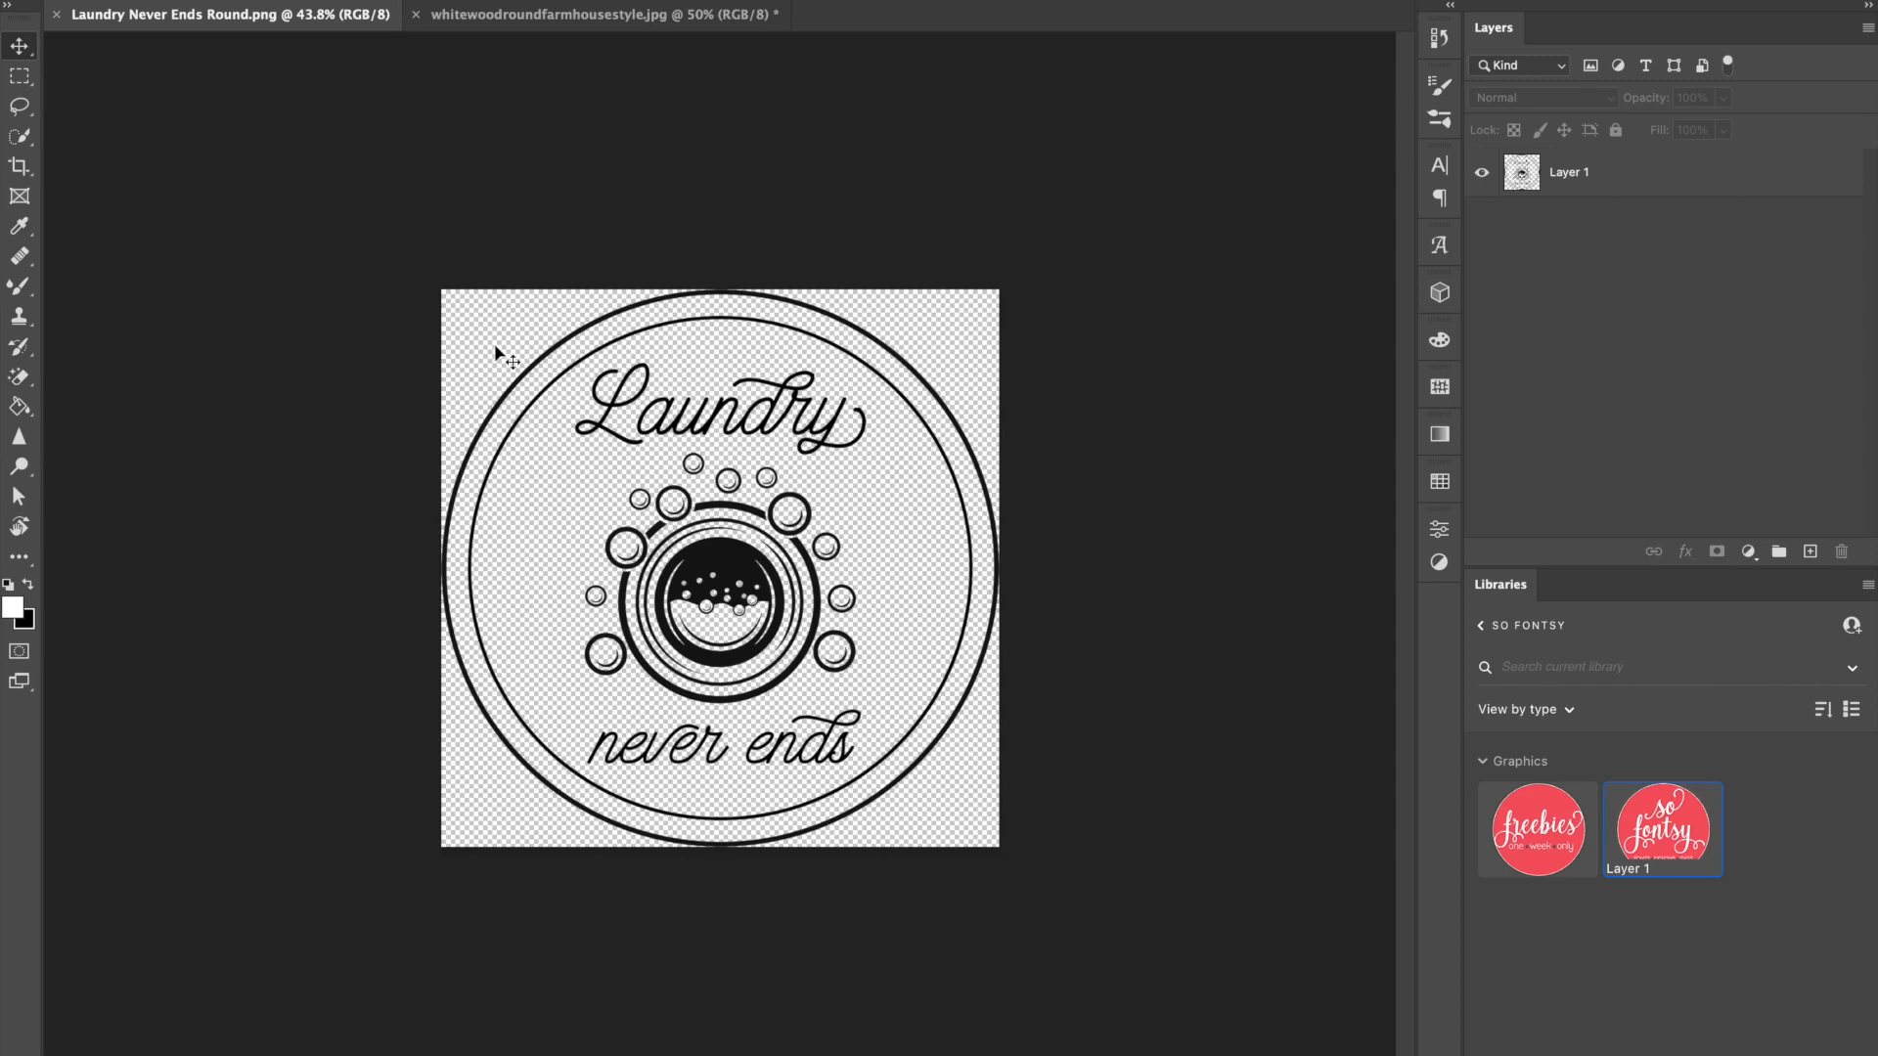
click(558, 356)
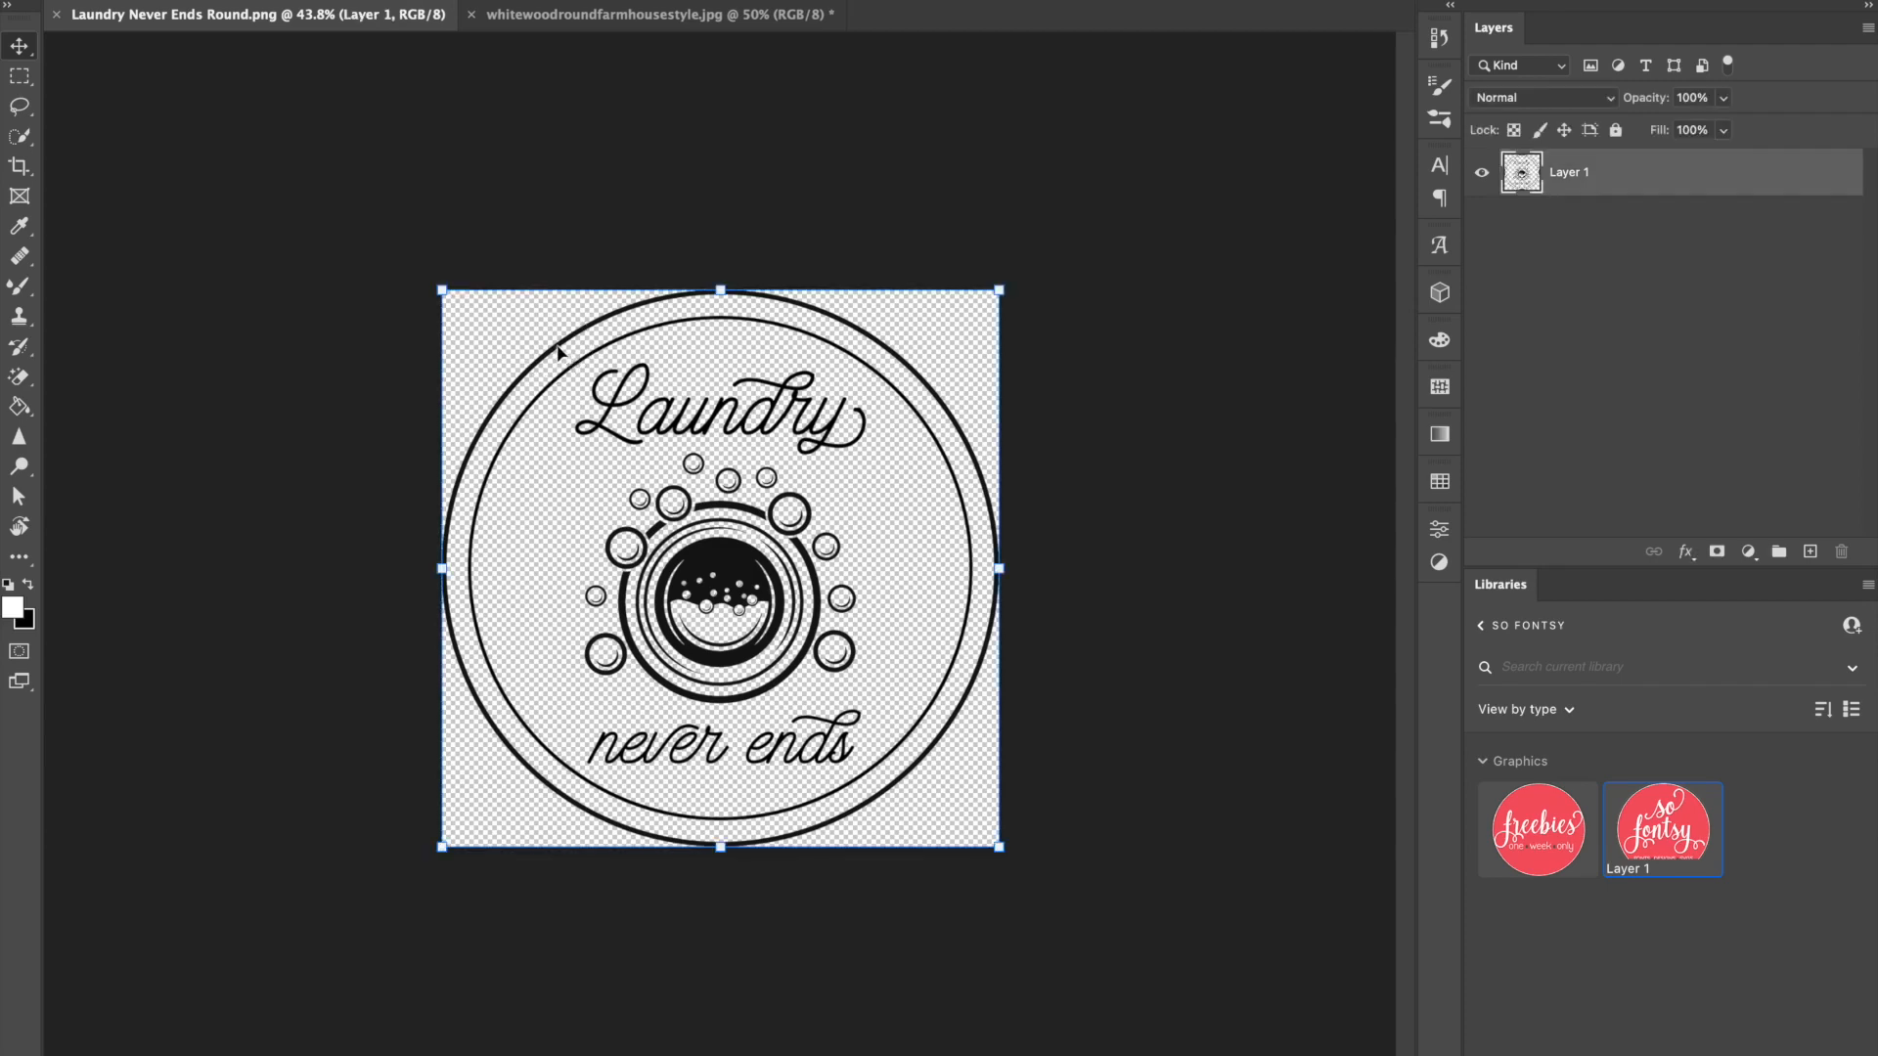
drag(558, 356, 731, 590)
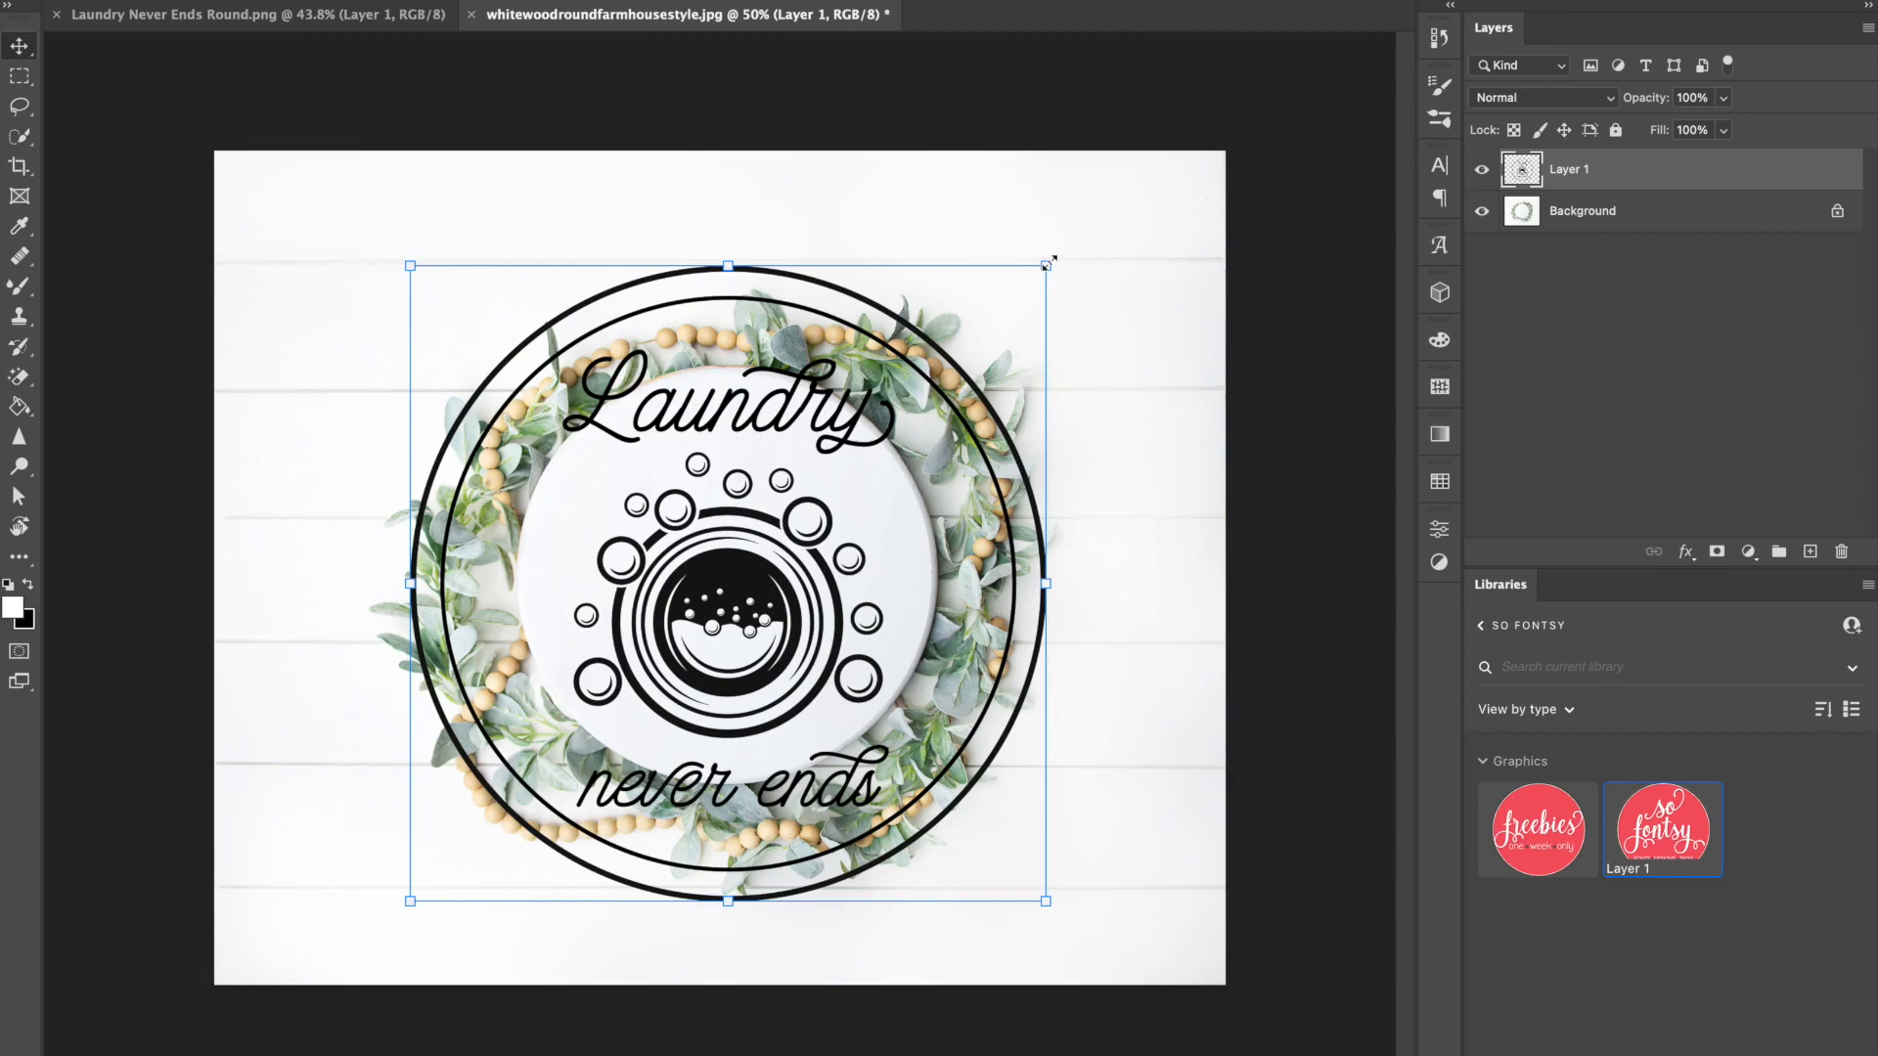
- Scale the laundry design down and centre it inside the round white sign
drag(1048, 262, 945, 396)
drag(731, 593, 726, 588)
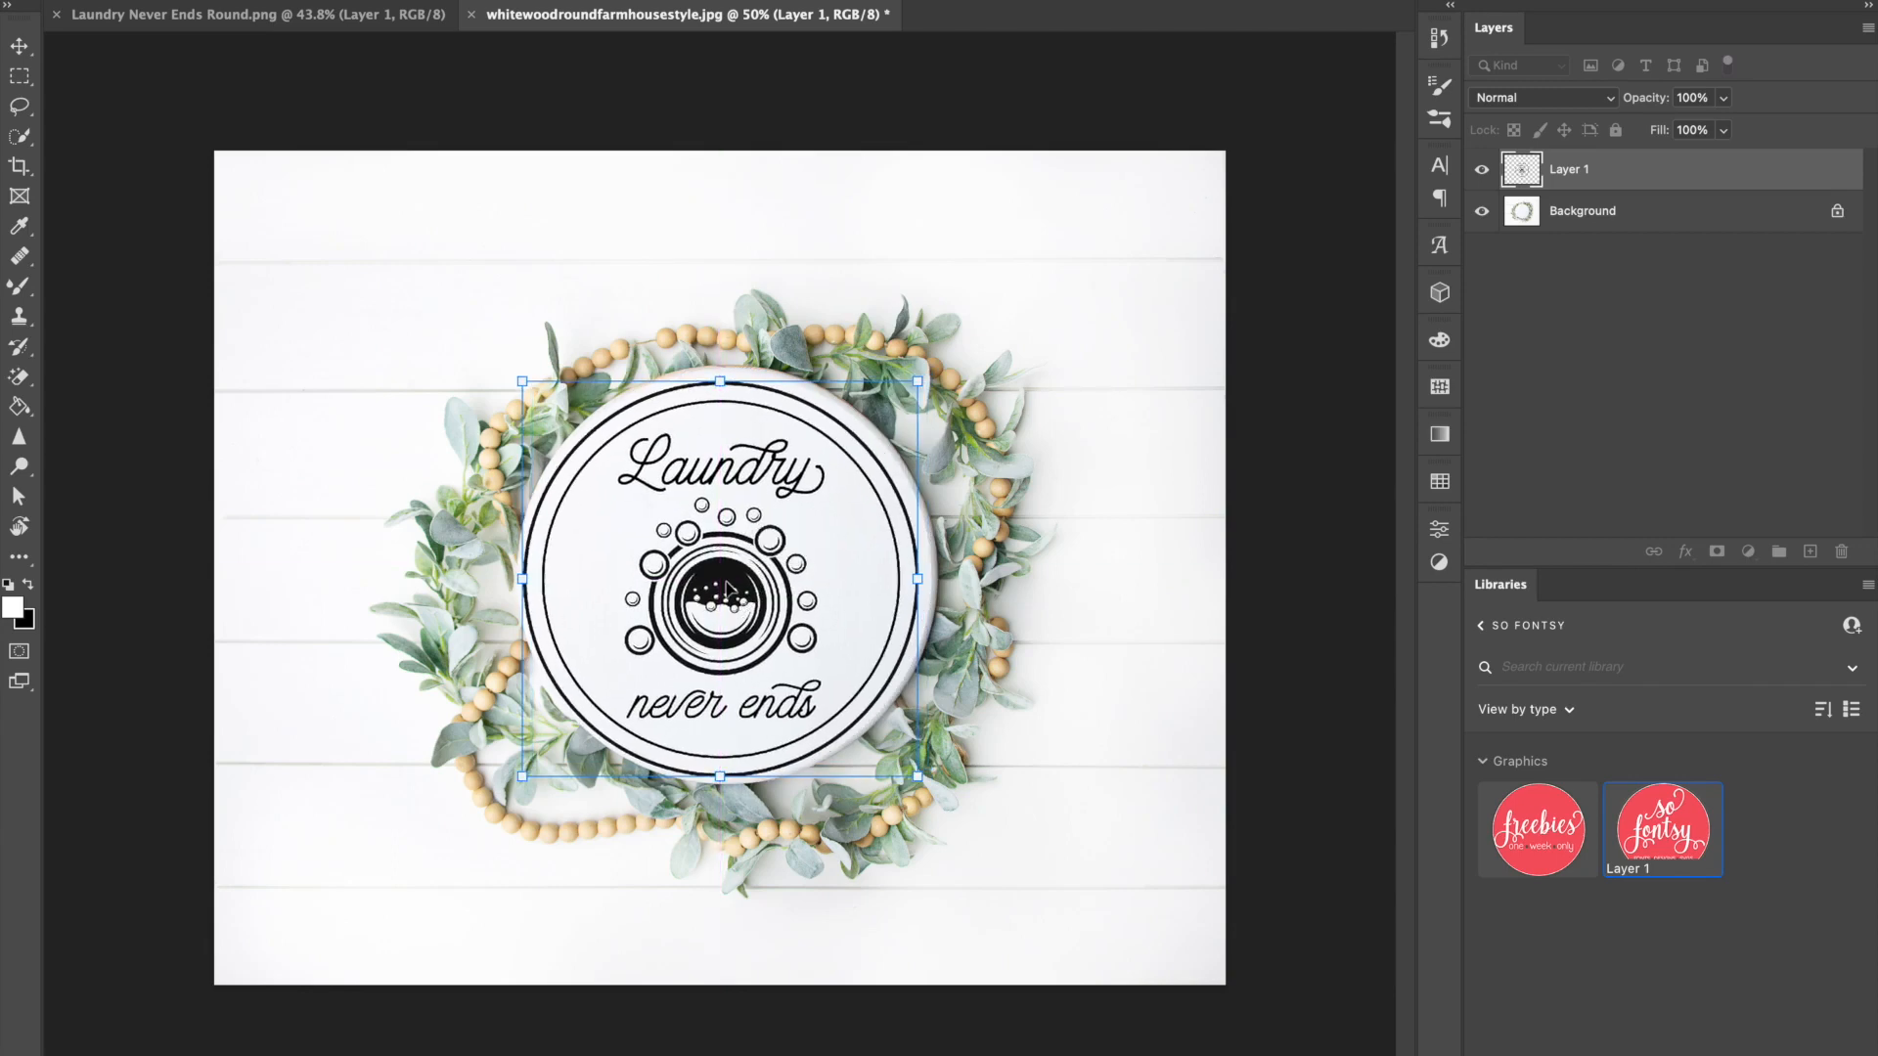
key(Right)
key(Right)
key(Right)
key(Right)
key(Right)
key(Right)
key(Right)
key(Right)
key(Right)
key(Right)
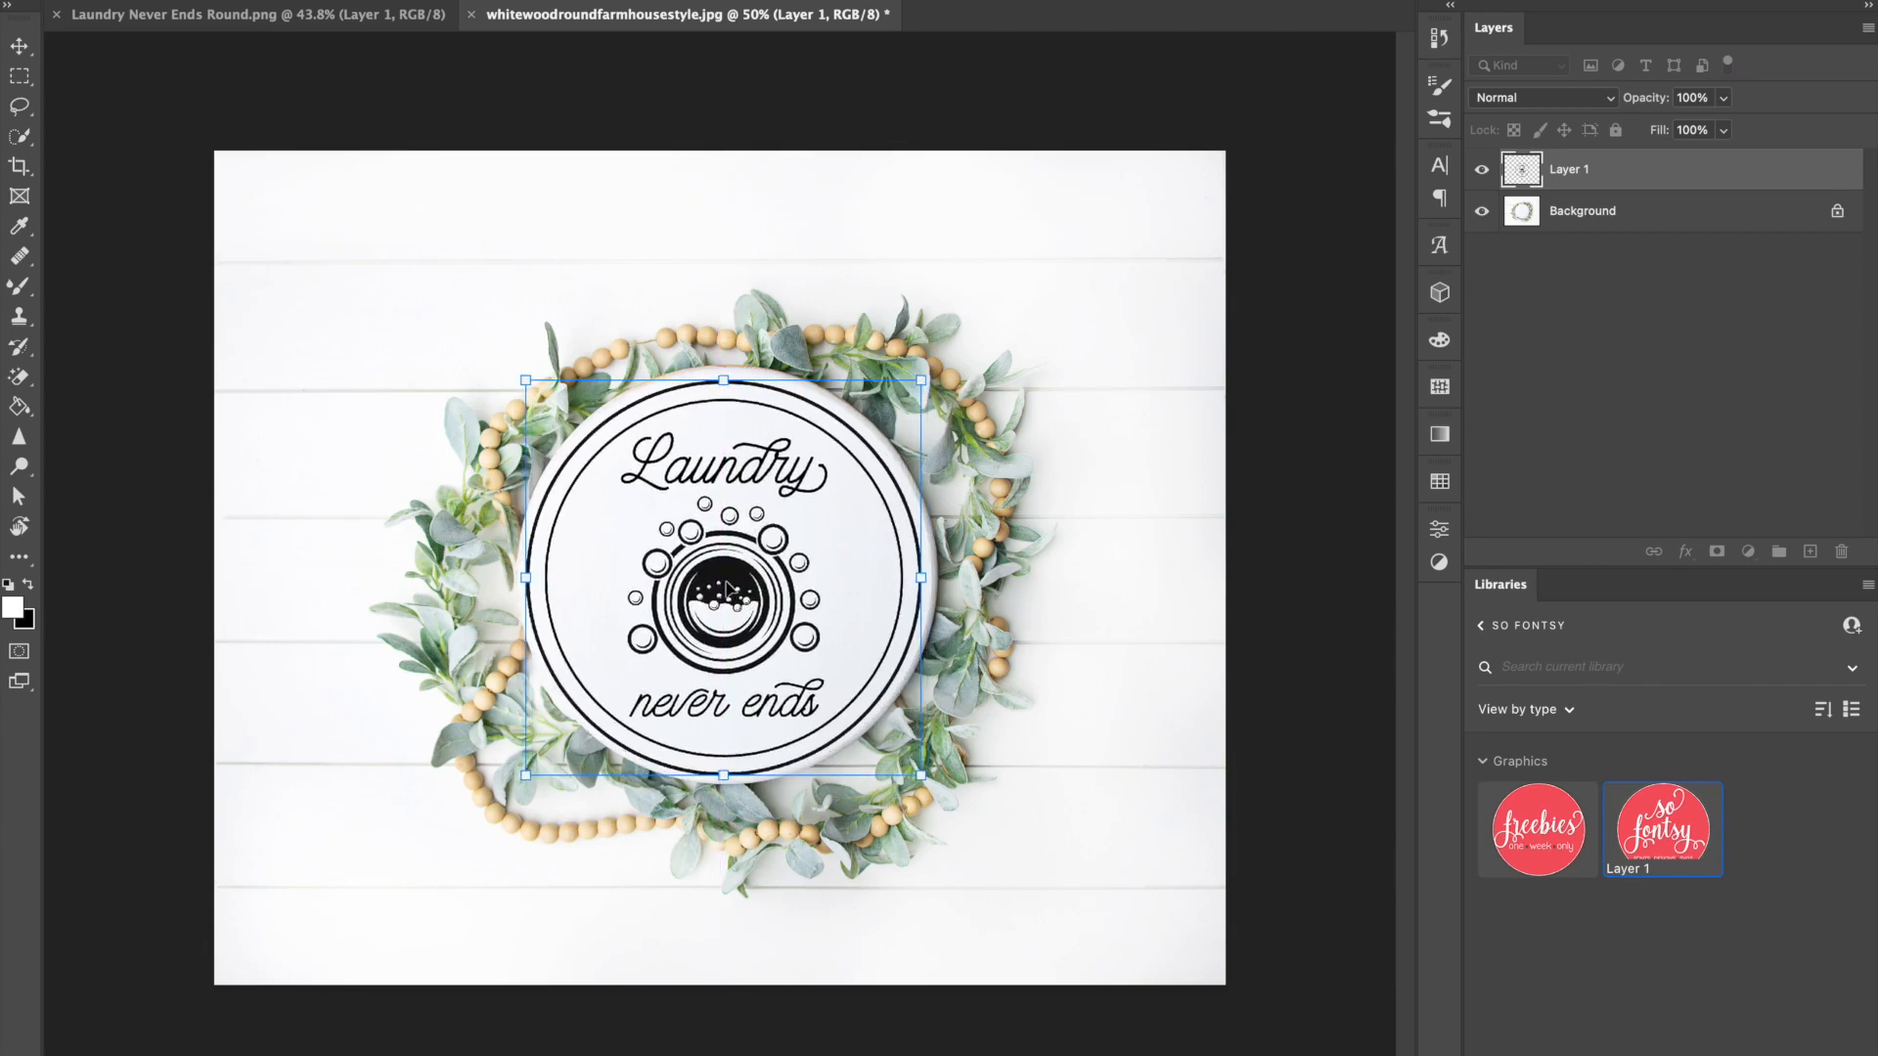
key(Up)
key(Up)
key(Up)
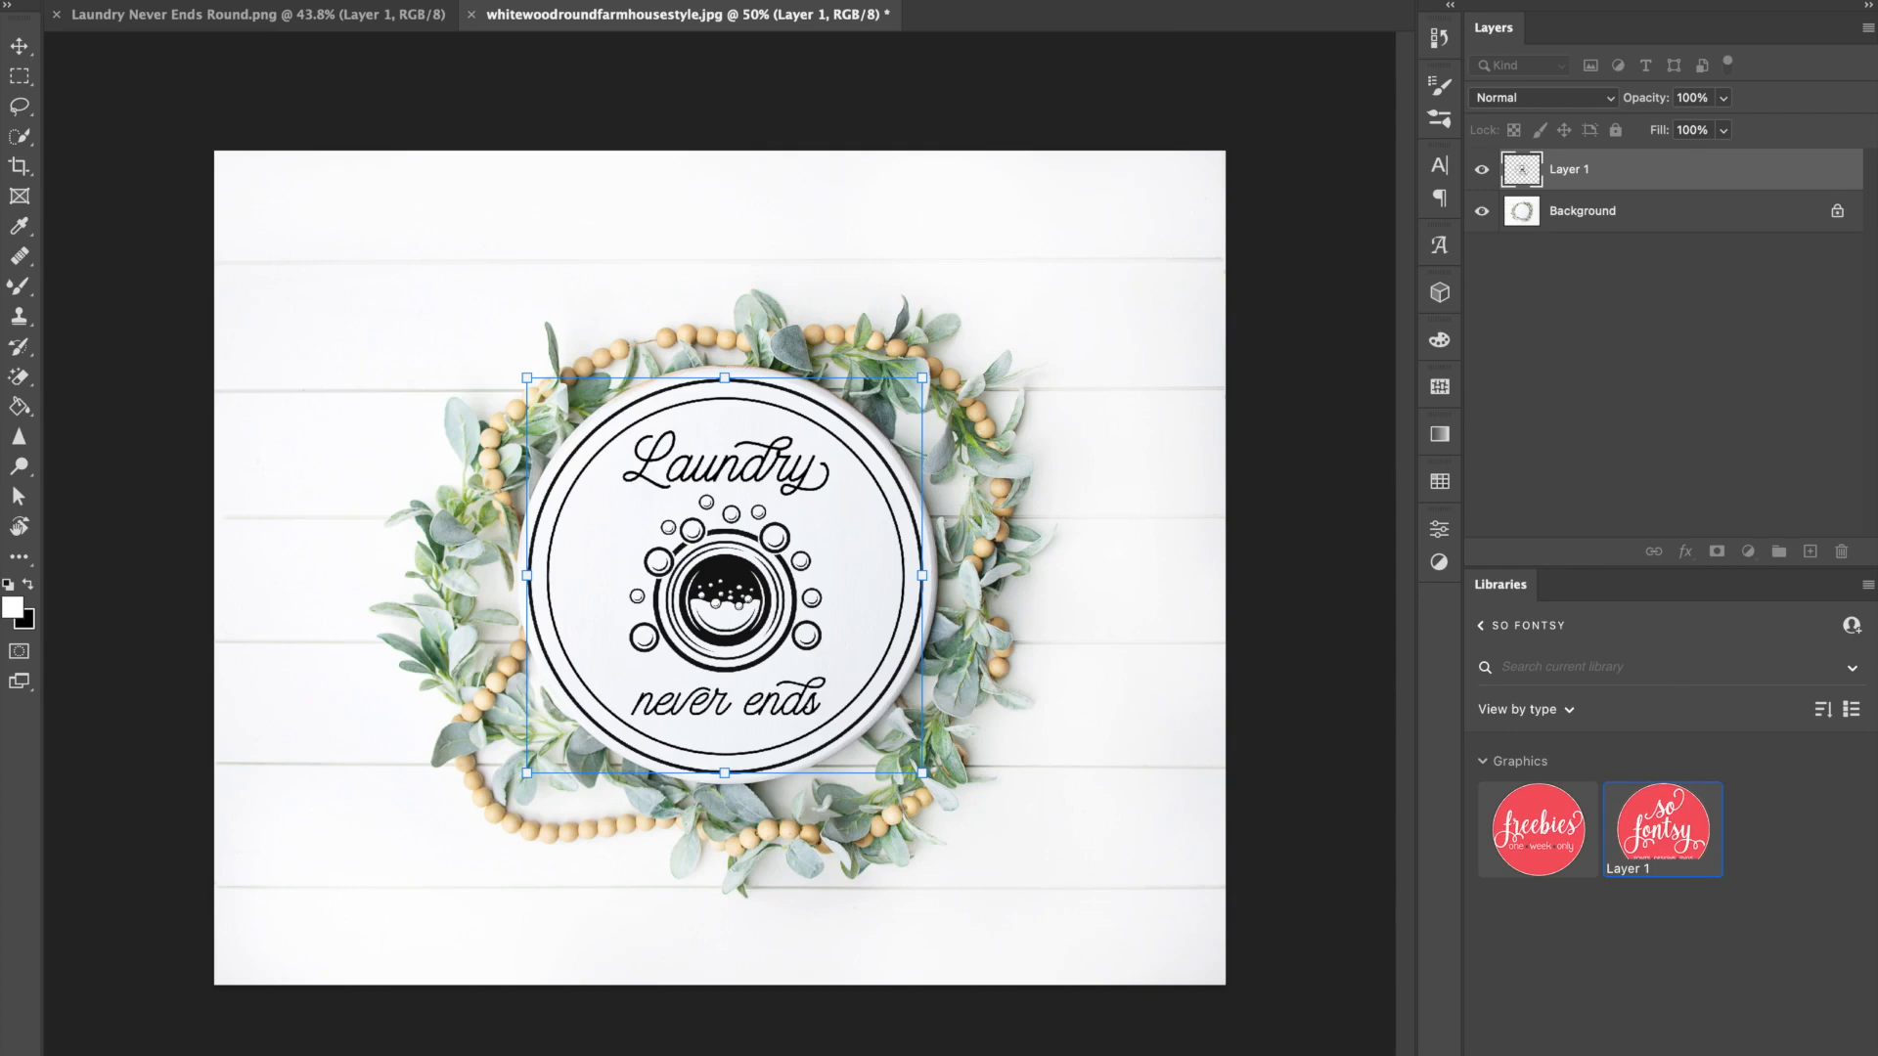
key(Return)
click(1121, 558)
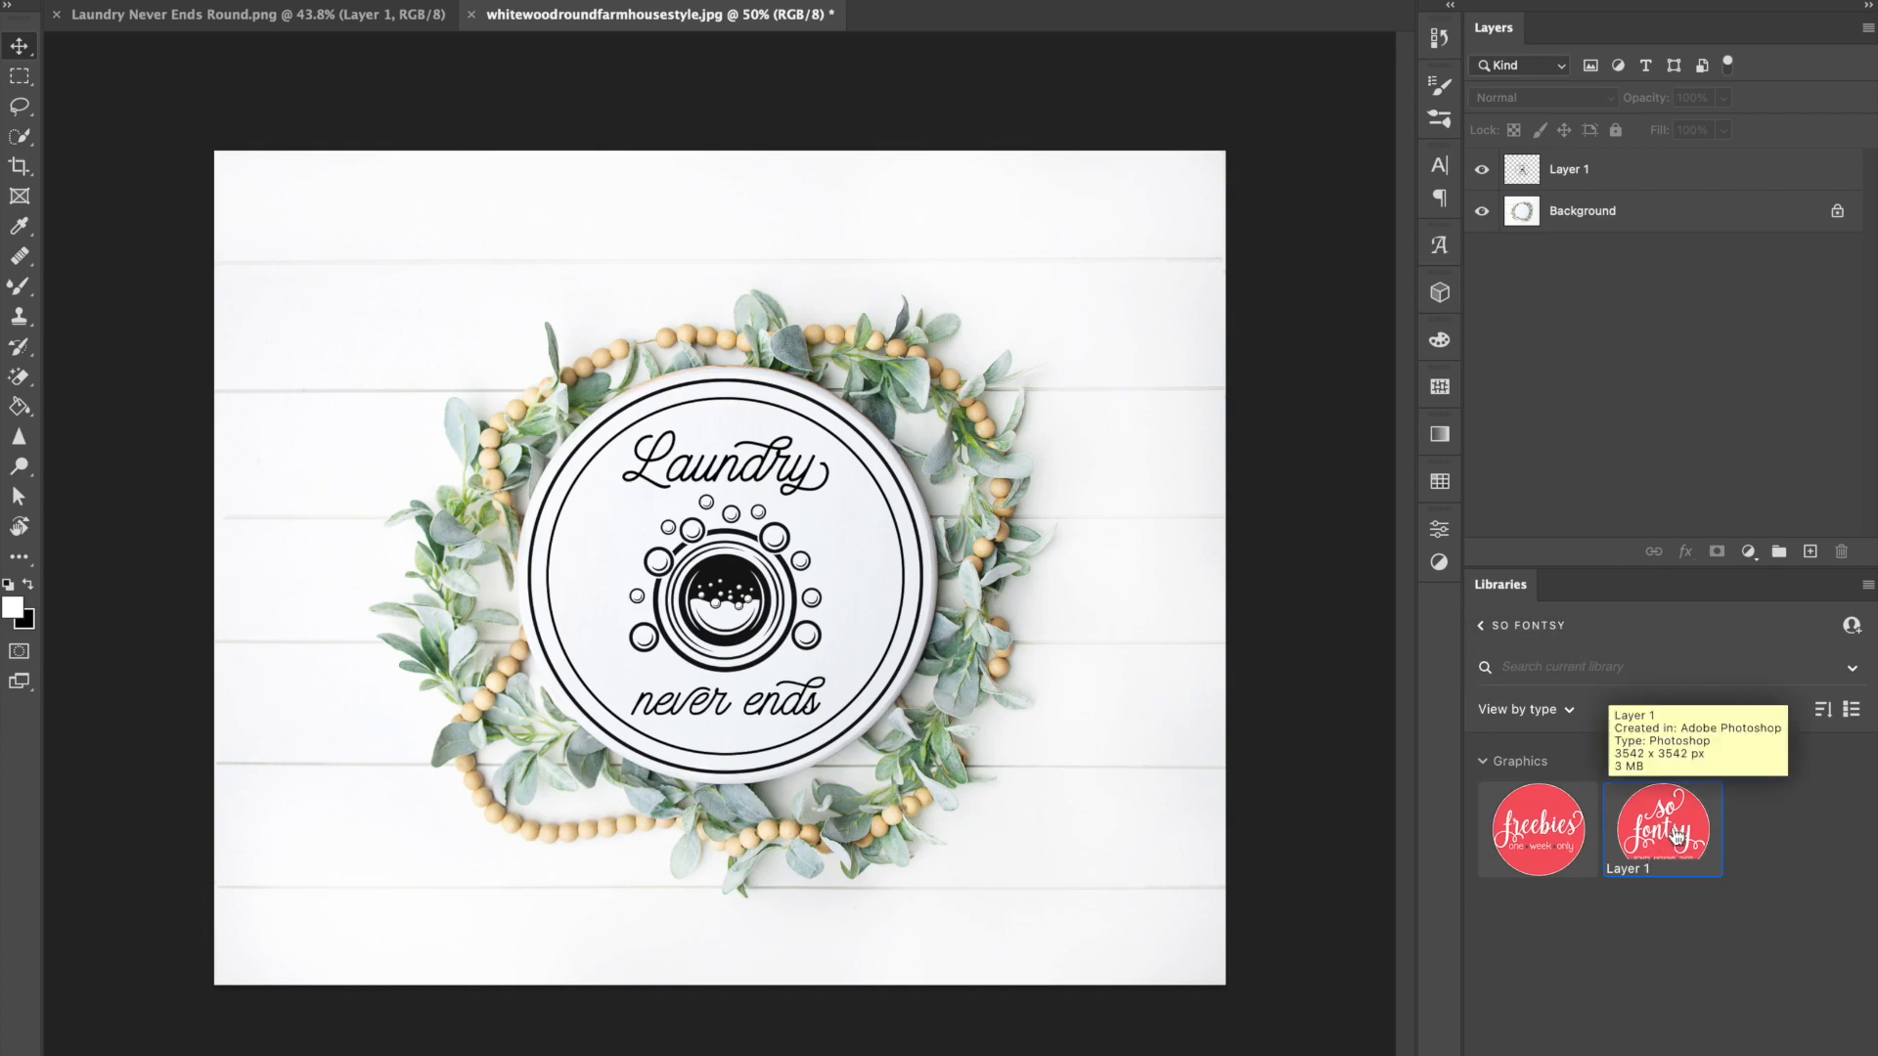
- Place the So Fontsy logo from Libraries, scaled small in the sign's lower right
drag(1674, 836, 1012, 315)
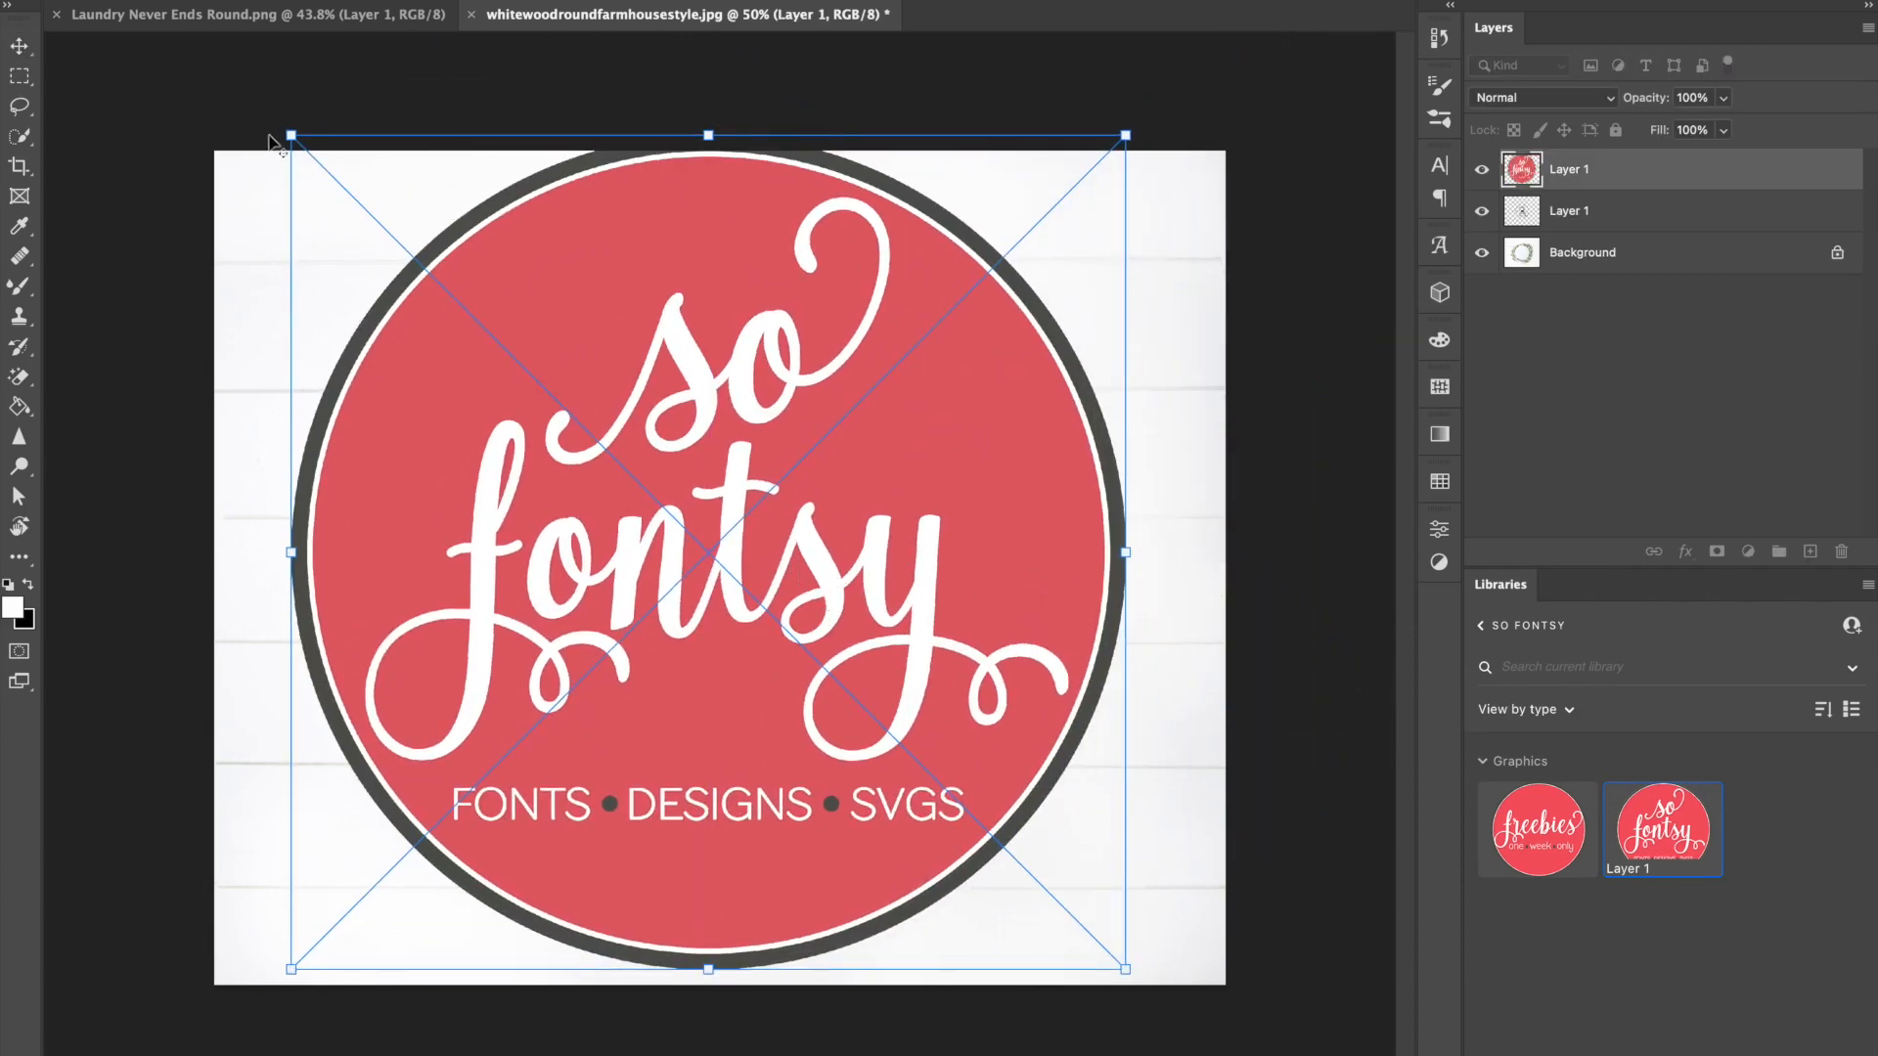
drag(287, 131, 711, 460)
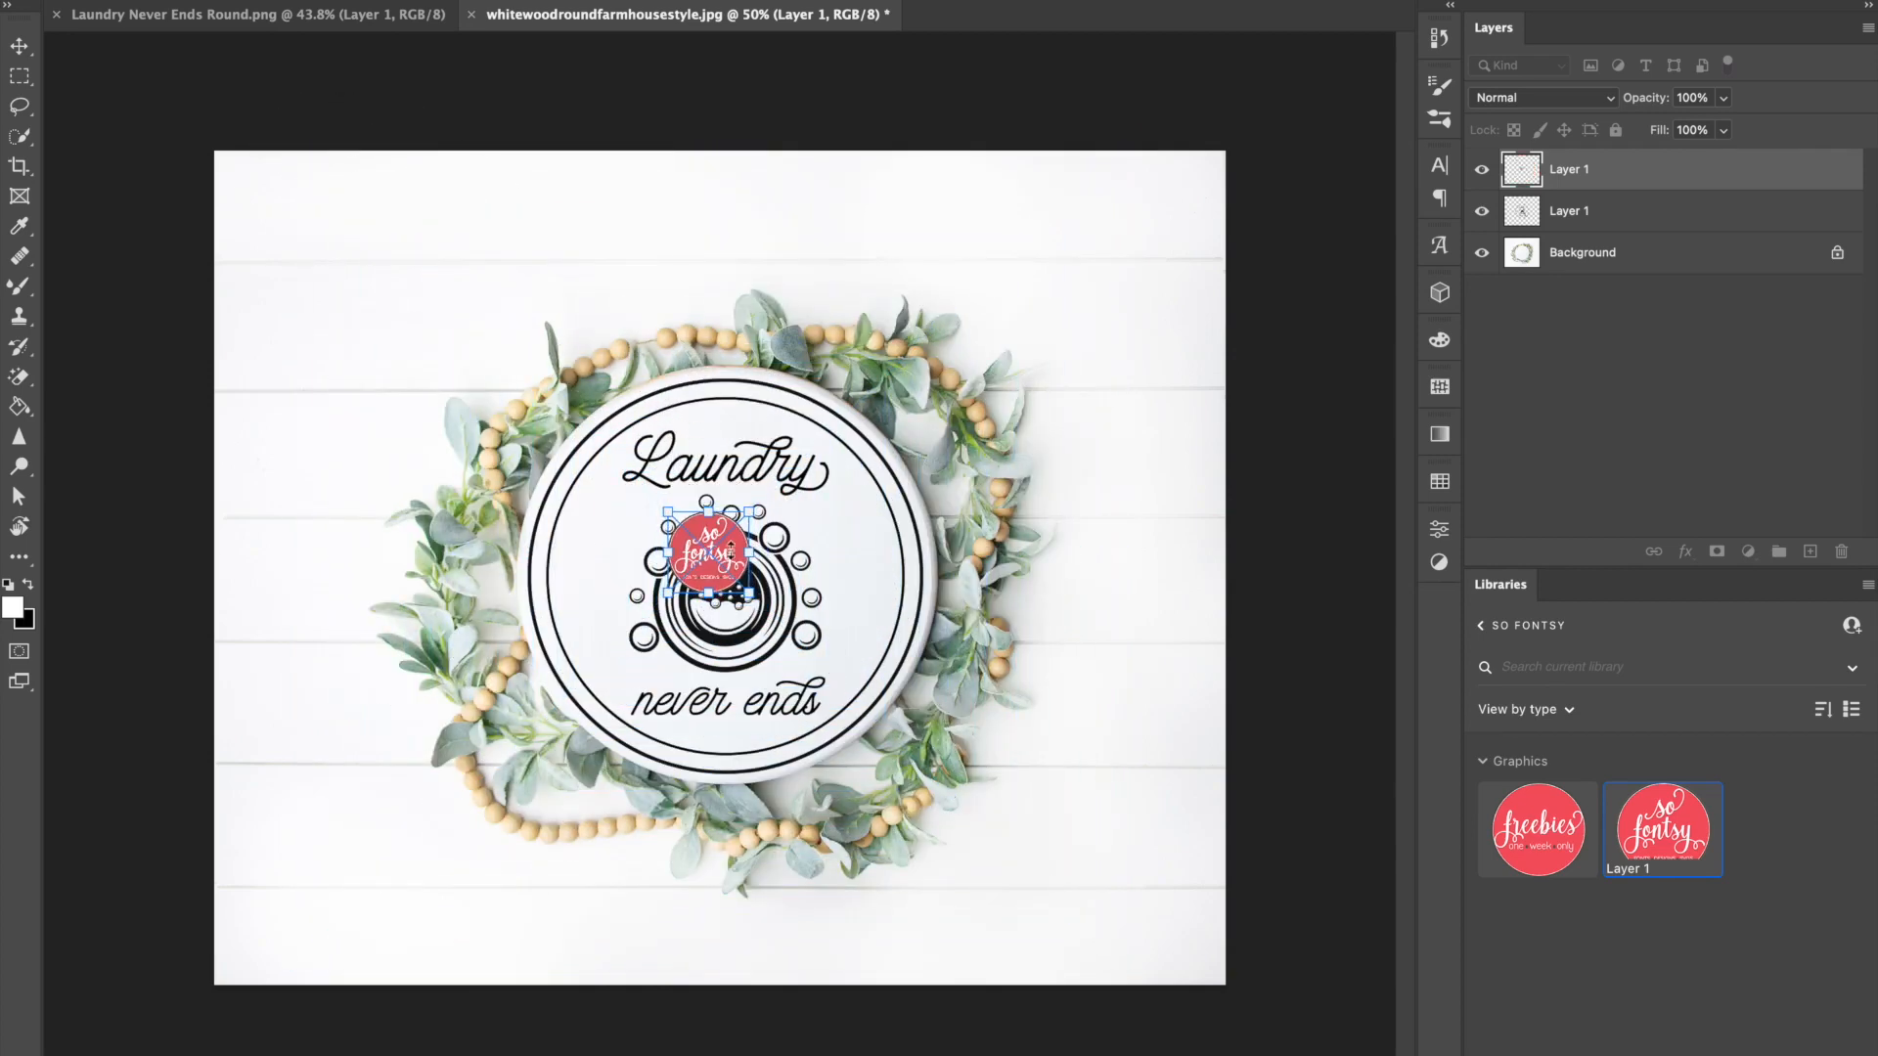
drag(733, 554, 1103, 817)
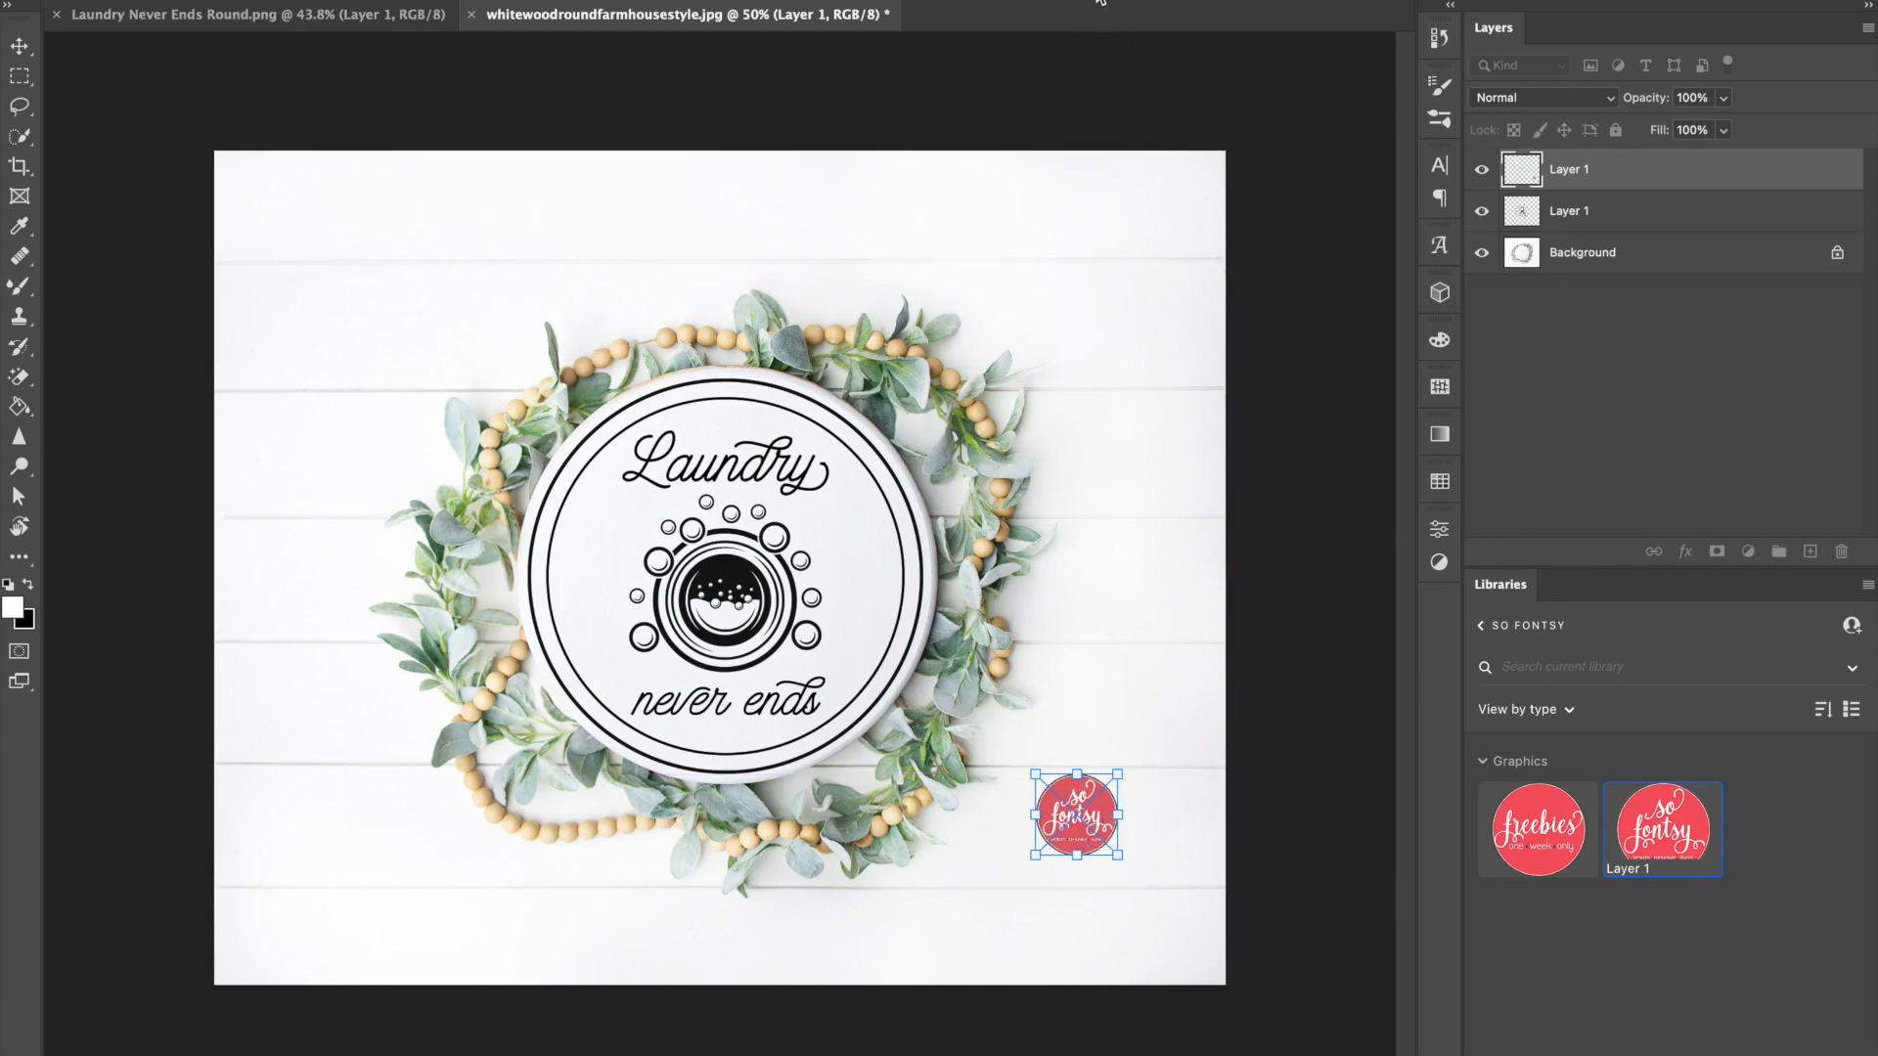
key(Return)
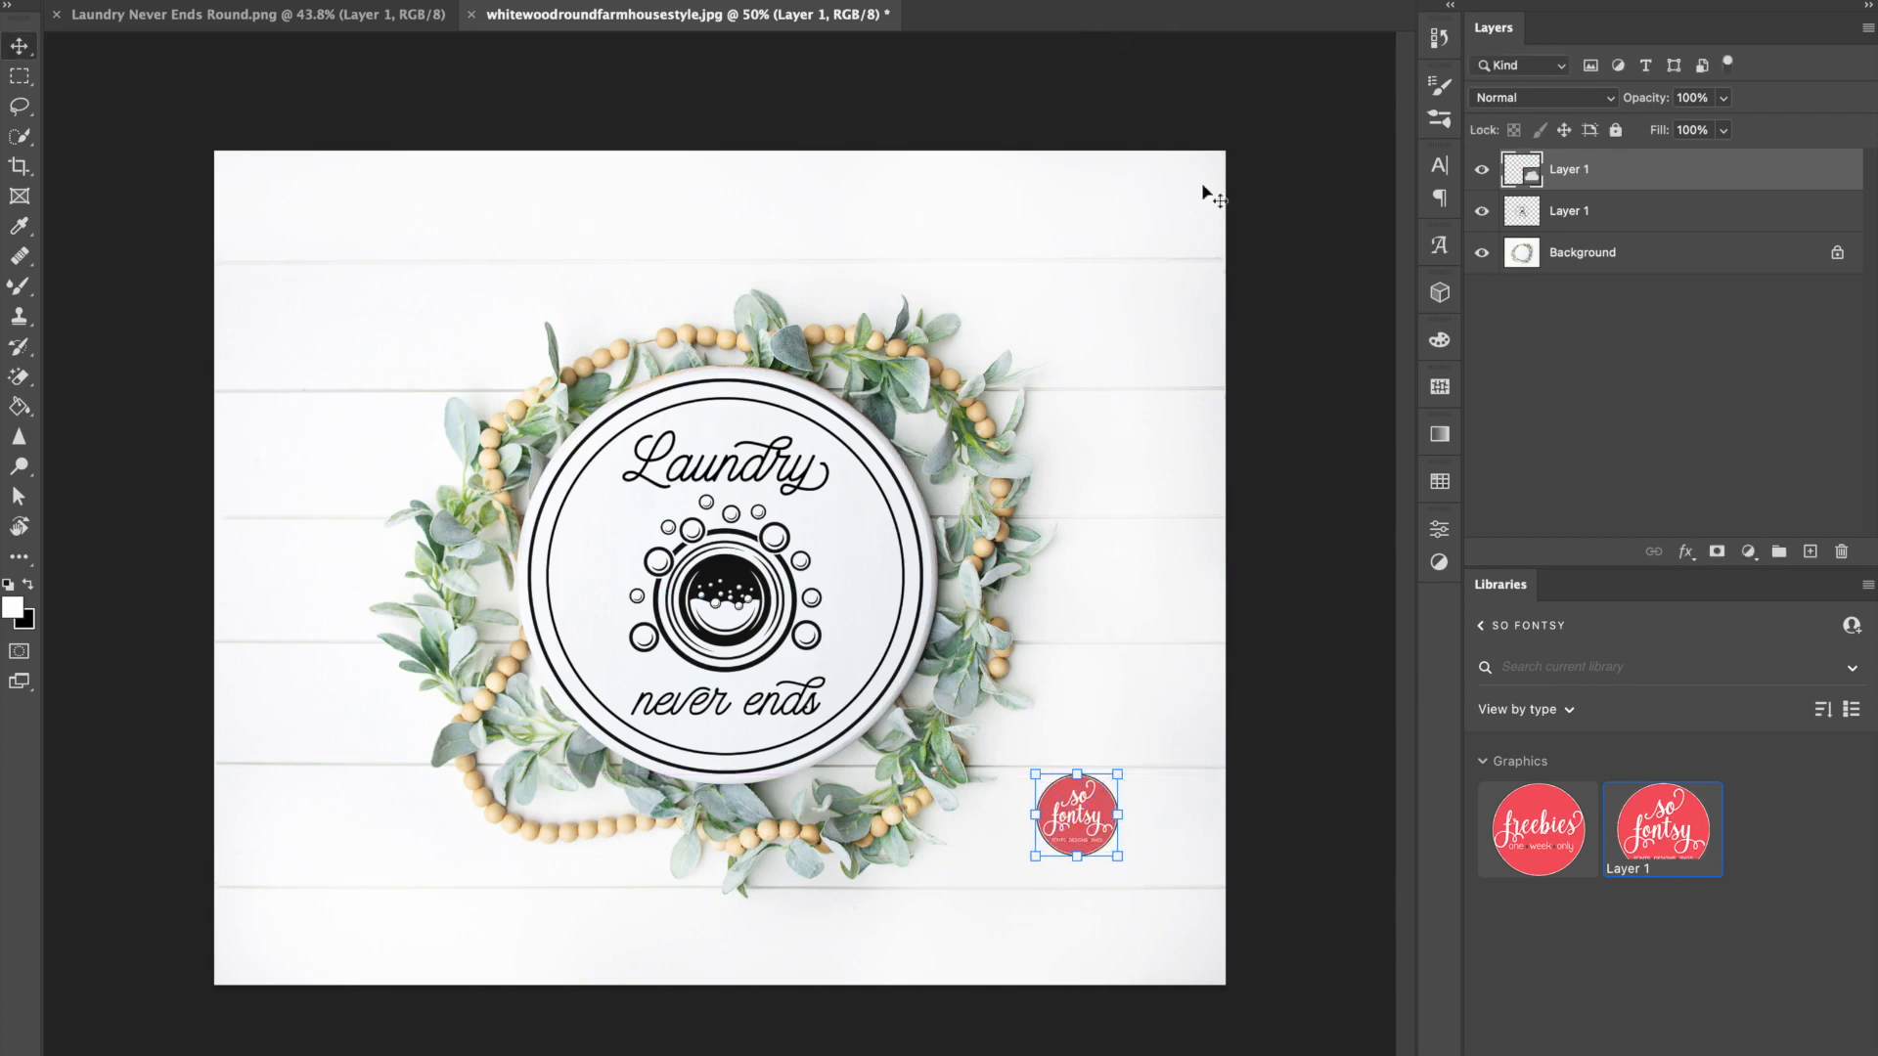
click(1093, 489)
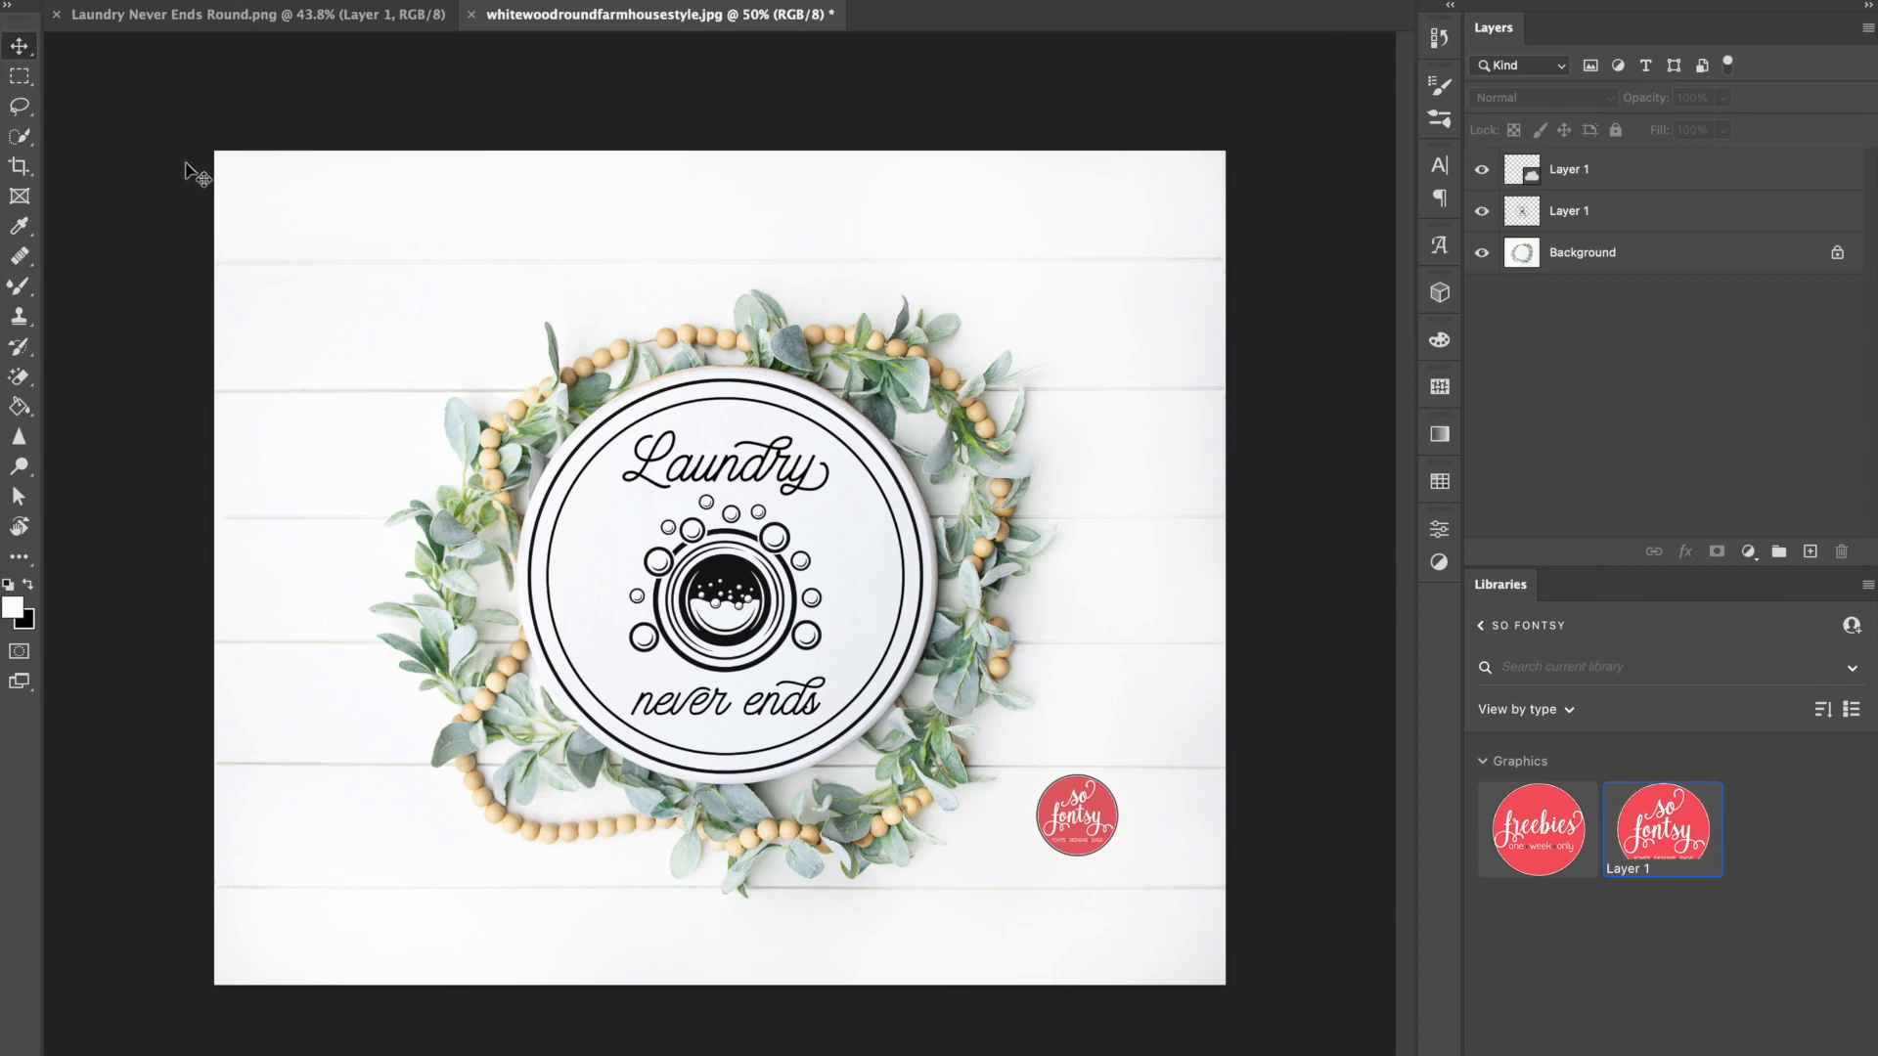
click(19, 166)
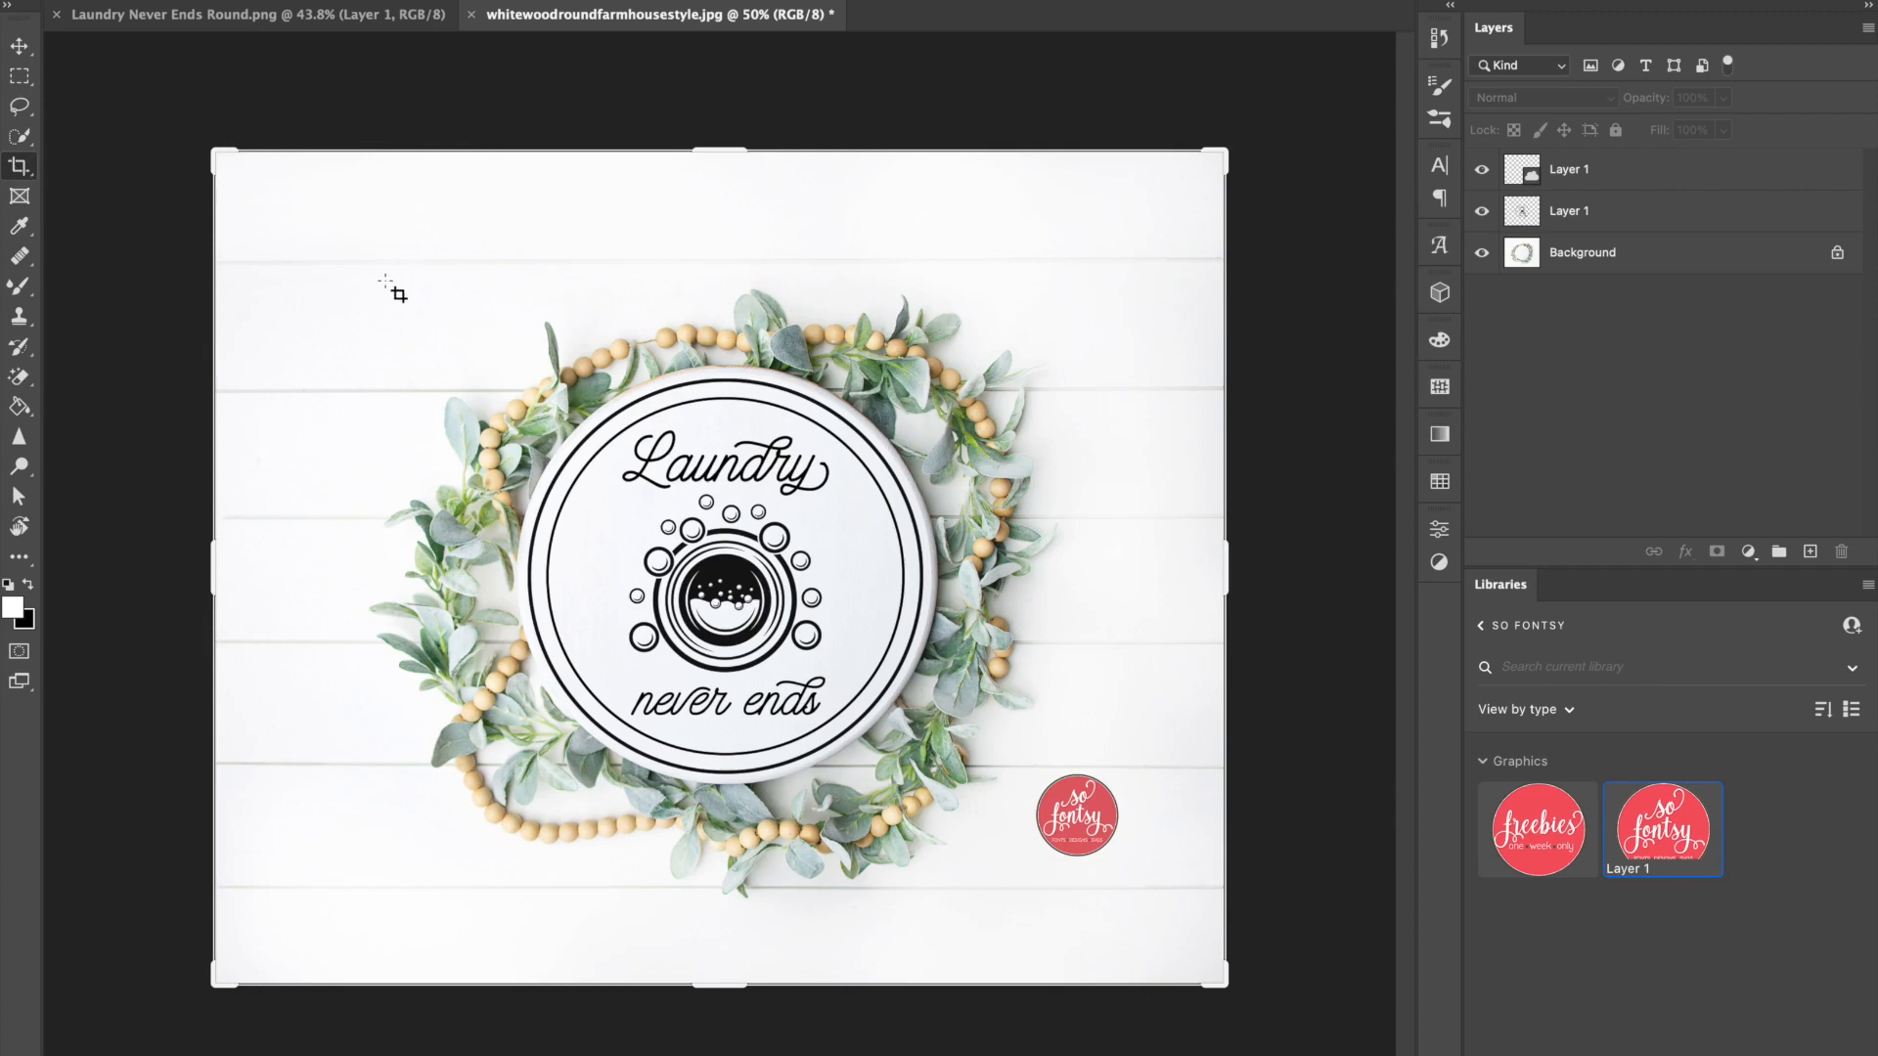
- Crop the mockup tightly around the wreath sign and logo
drag(358, 266, 1193, 903)
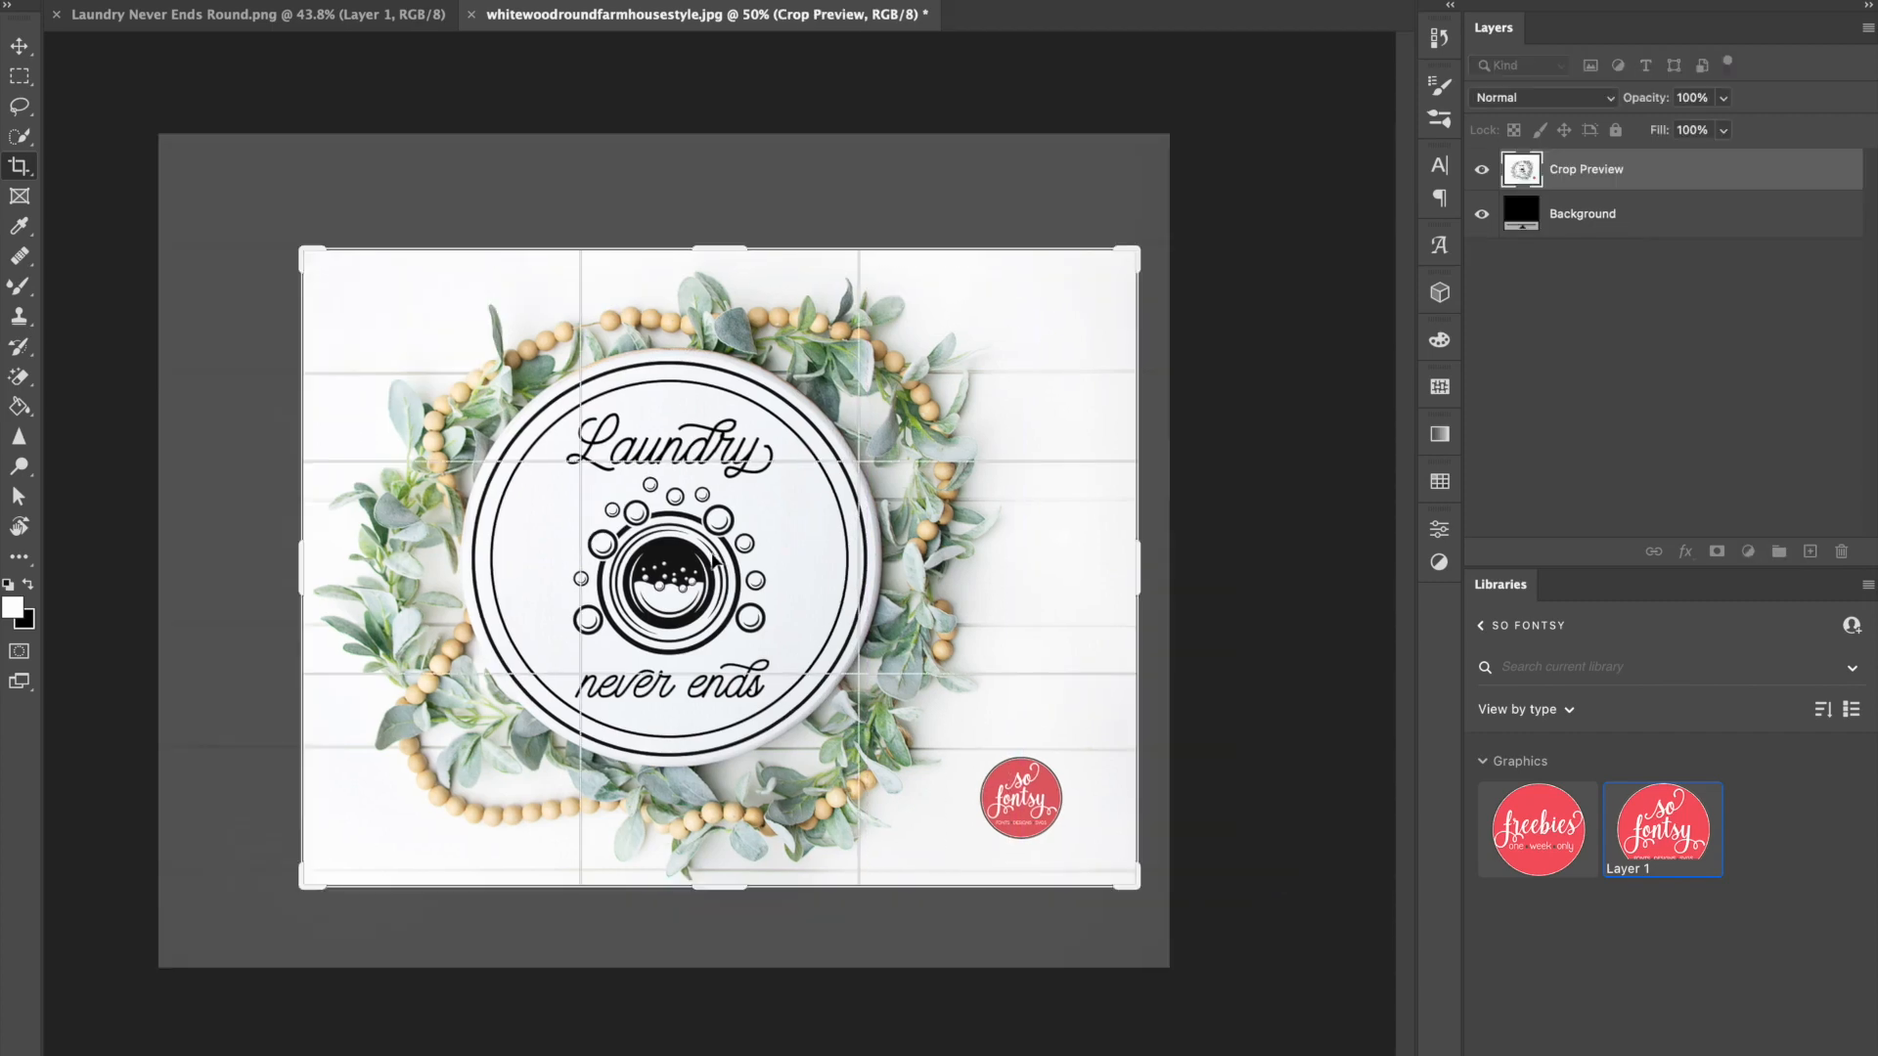
drag(675, 564, 726, 568)
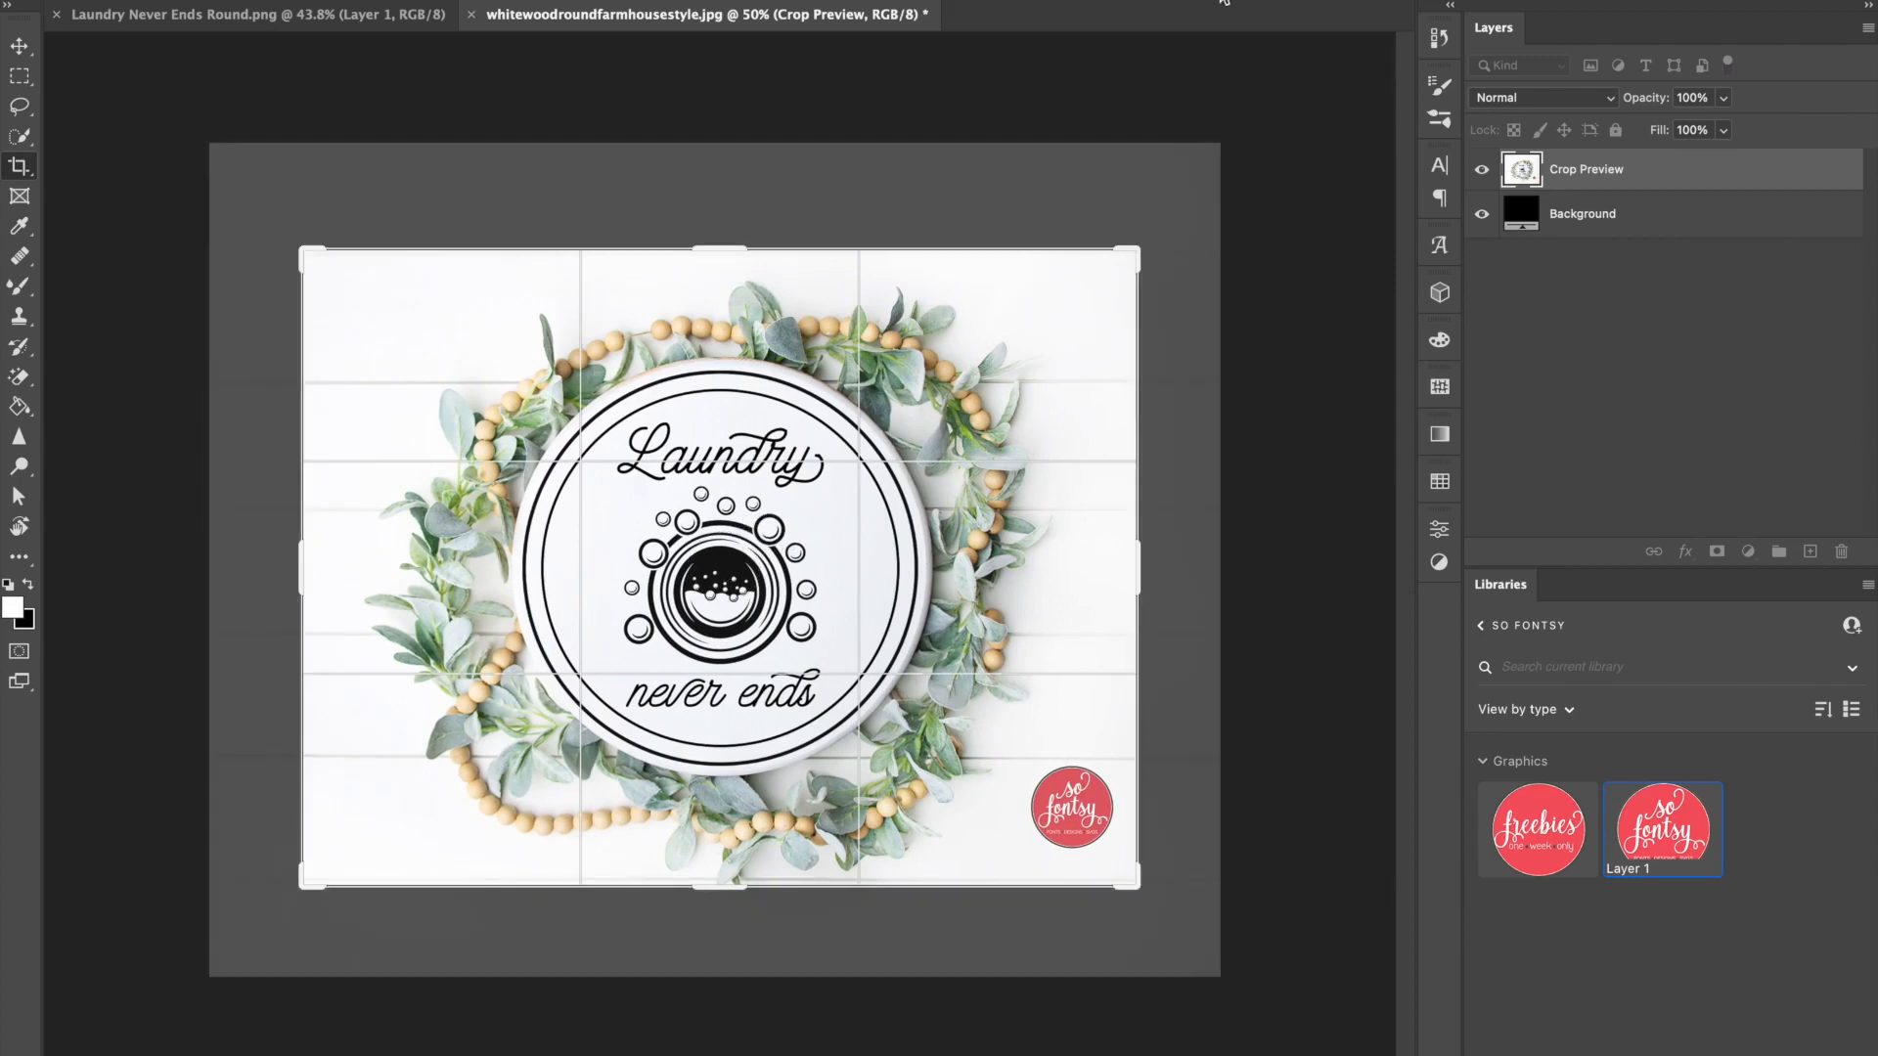
drag(792, 585, 792, 565)
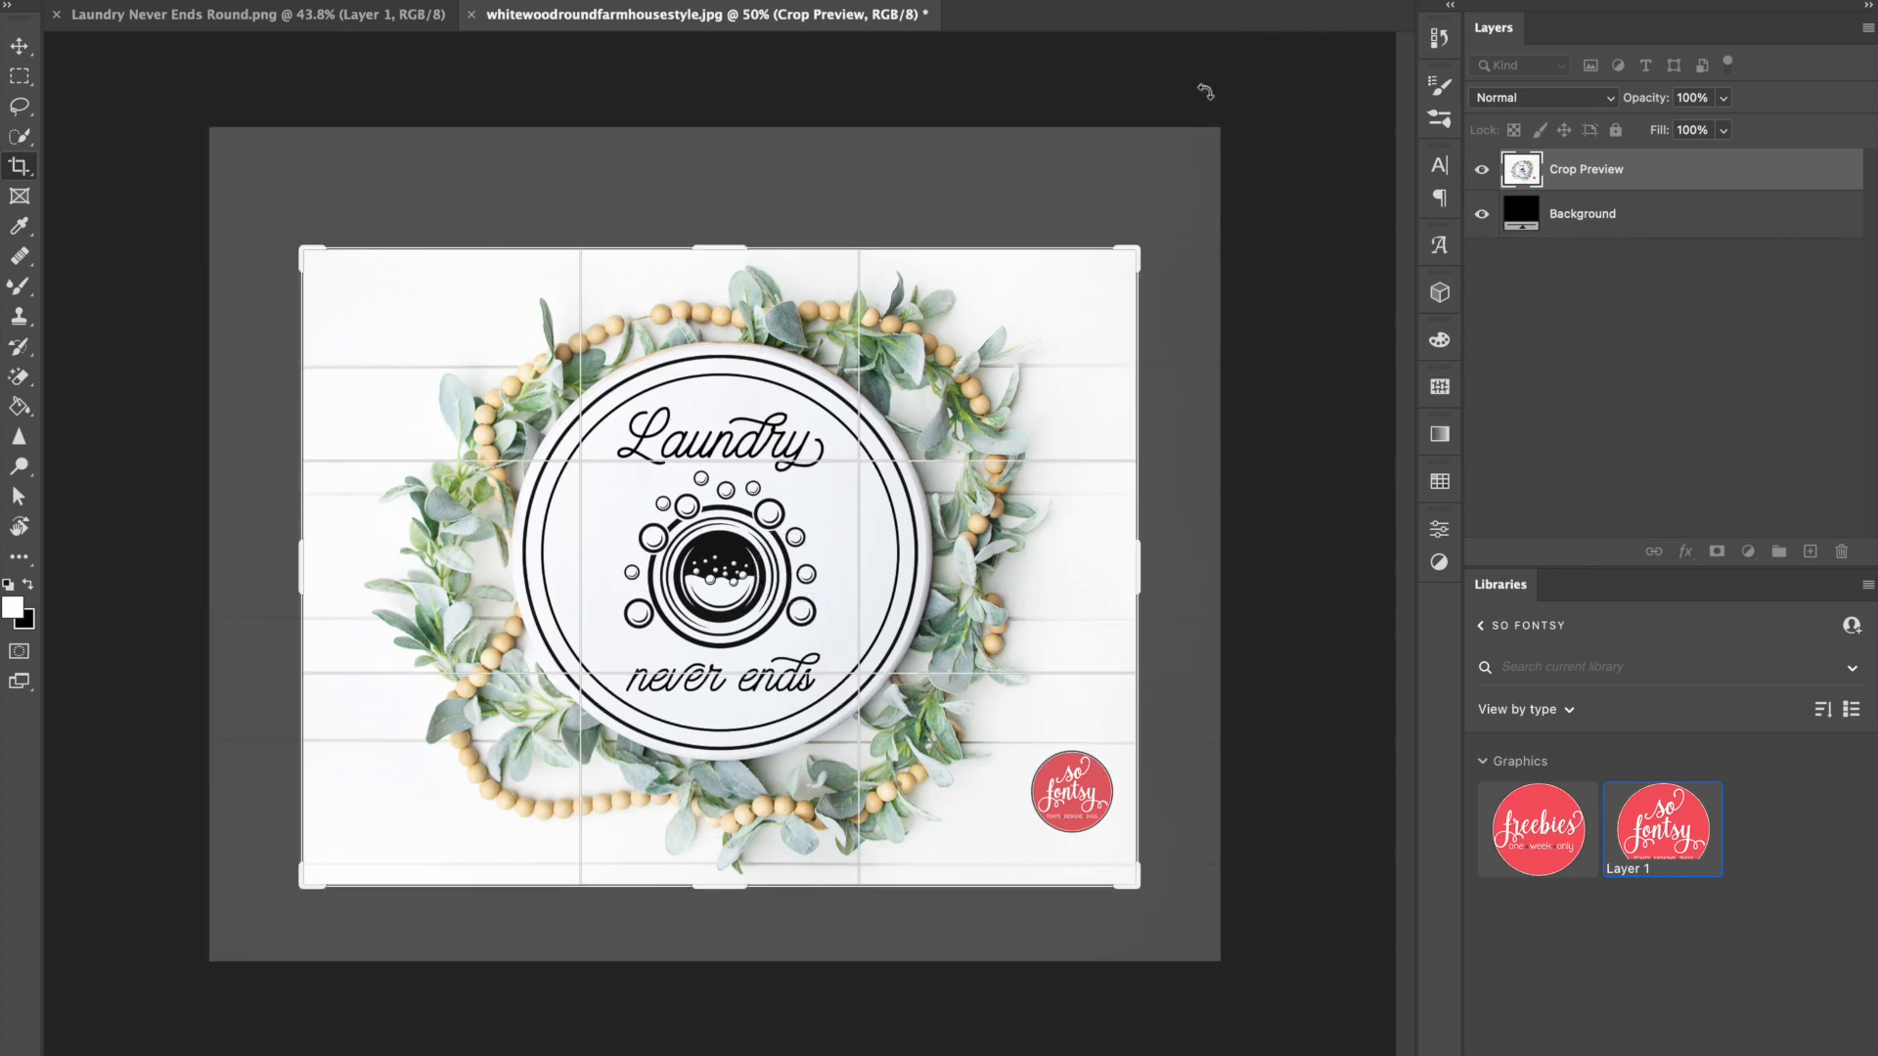
key(Return)
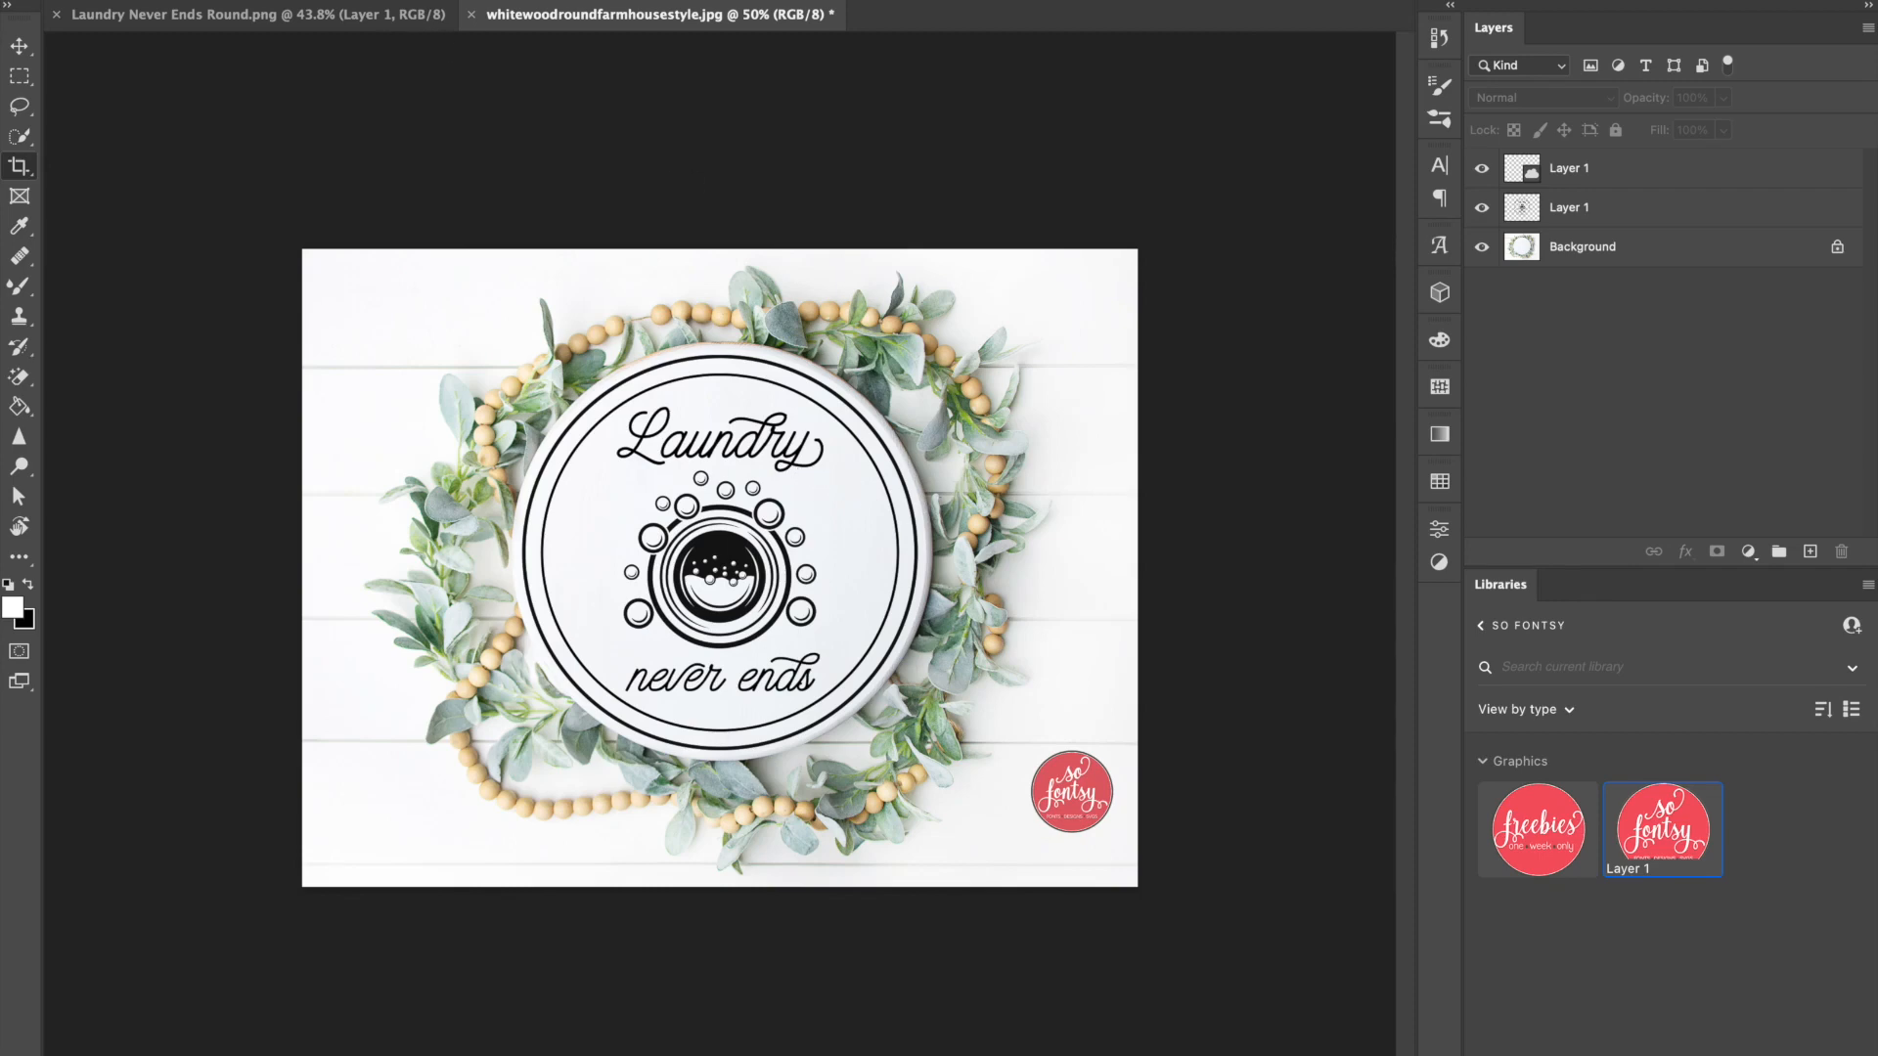
click(0, 0)
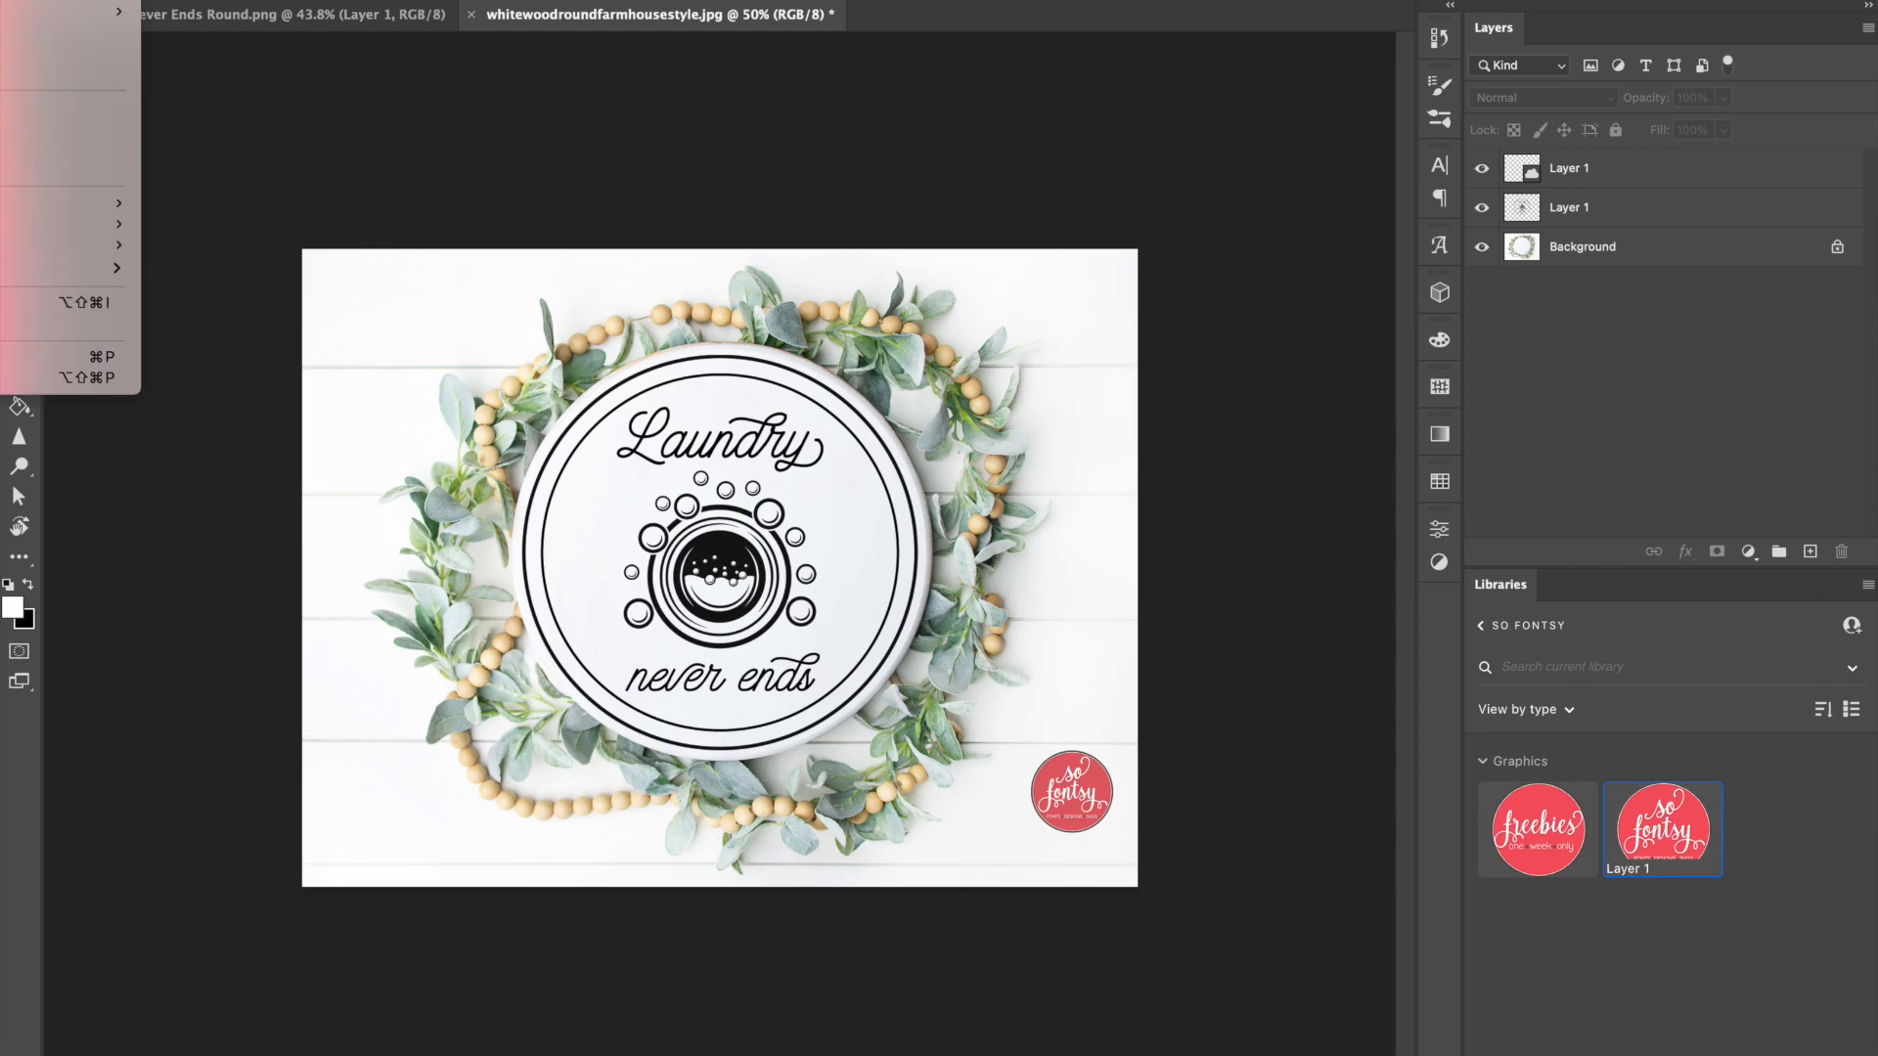
- Save the mockup as a JPEG at High quality in the Mockups PSD folder
click(0, 0)
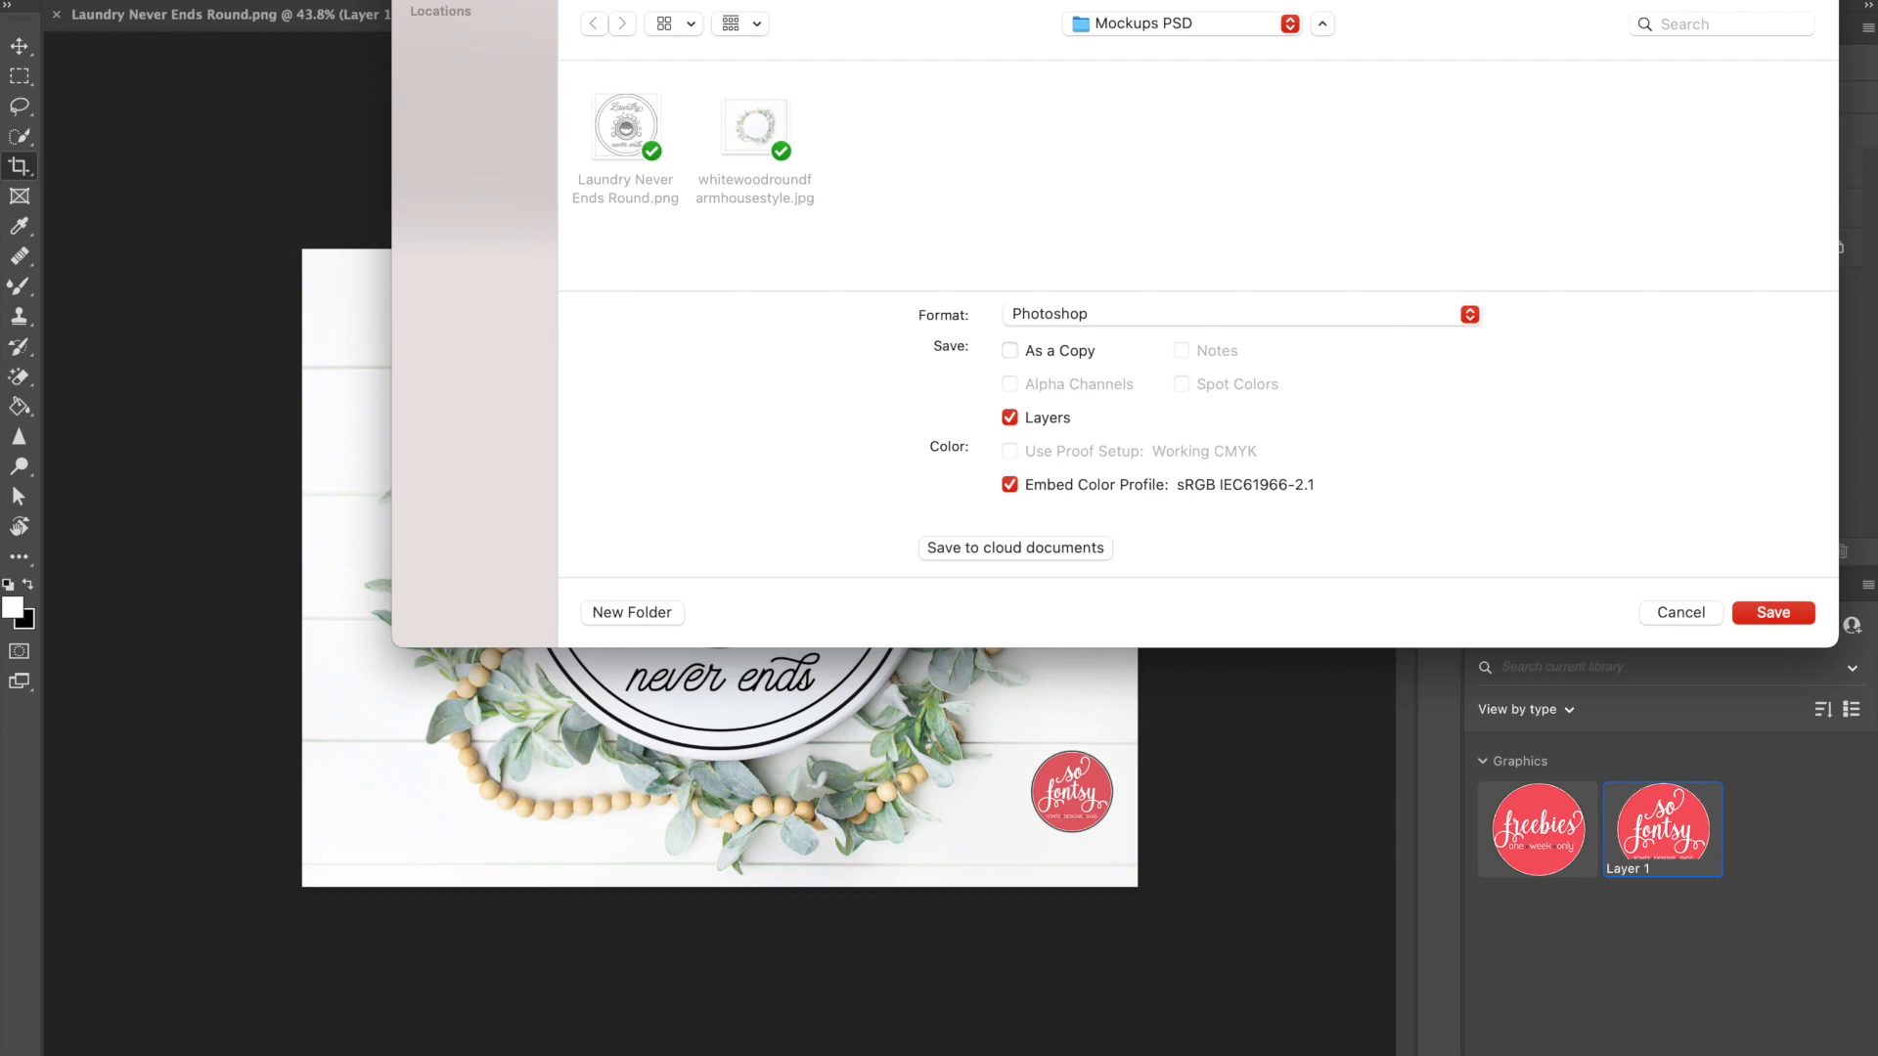
click(1097, 321)
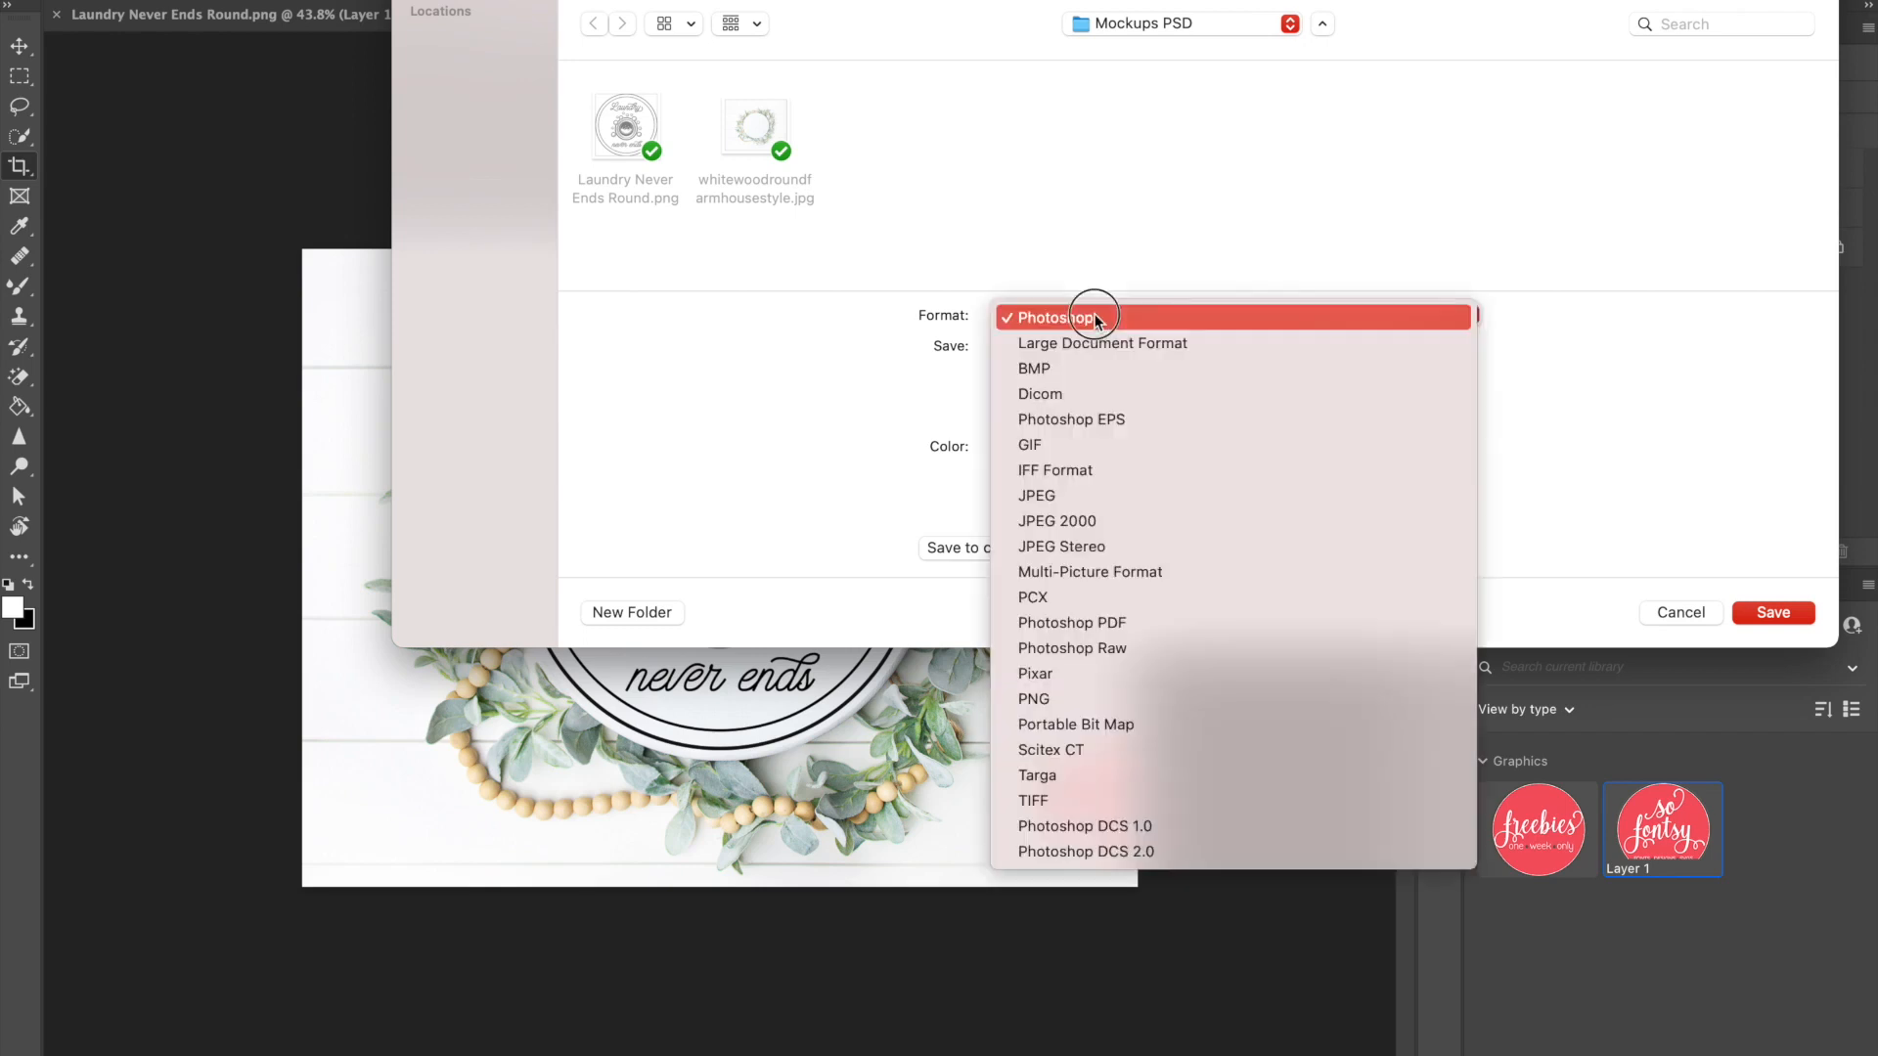
click(1111, 499)
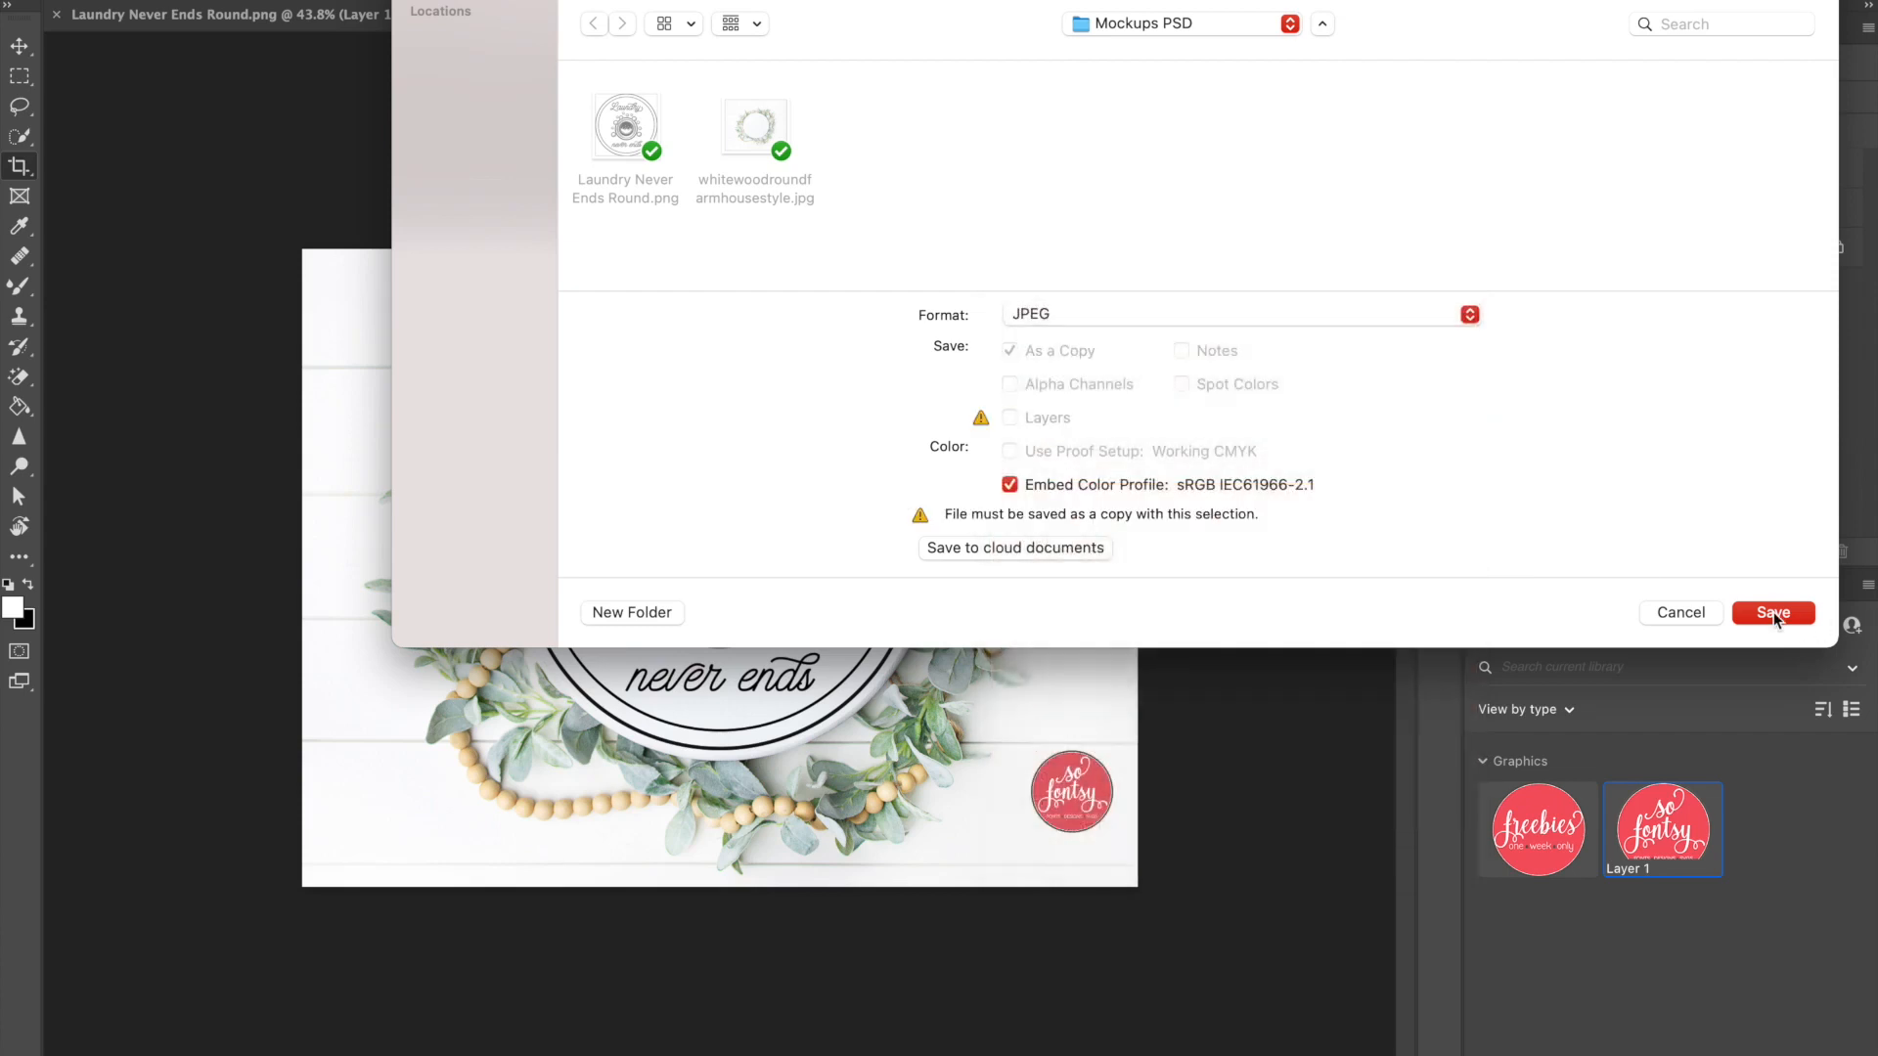
click(1774, 613)
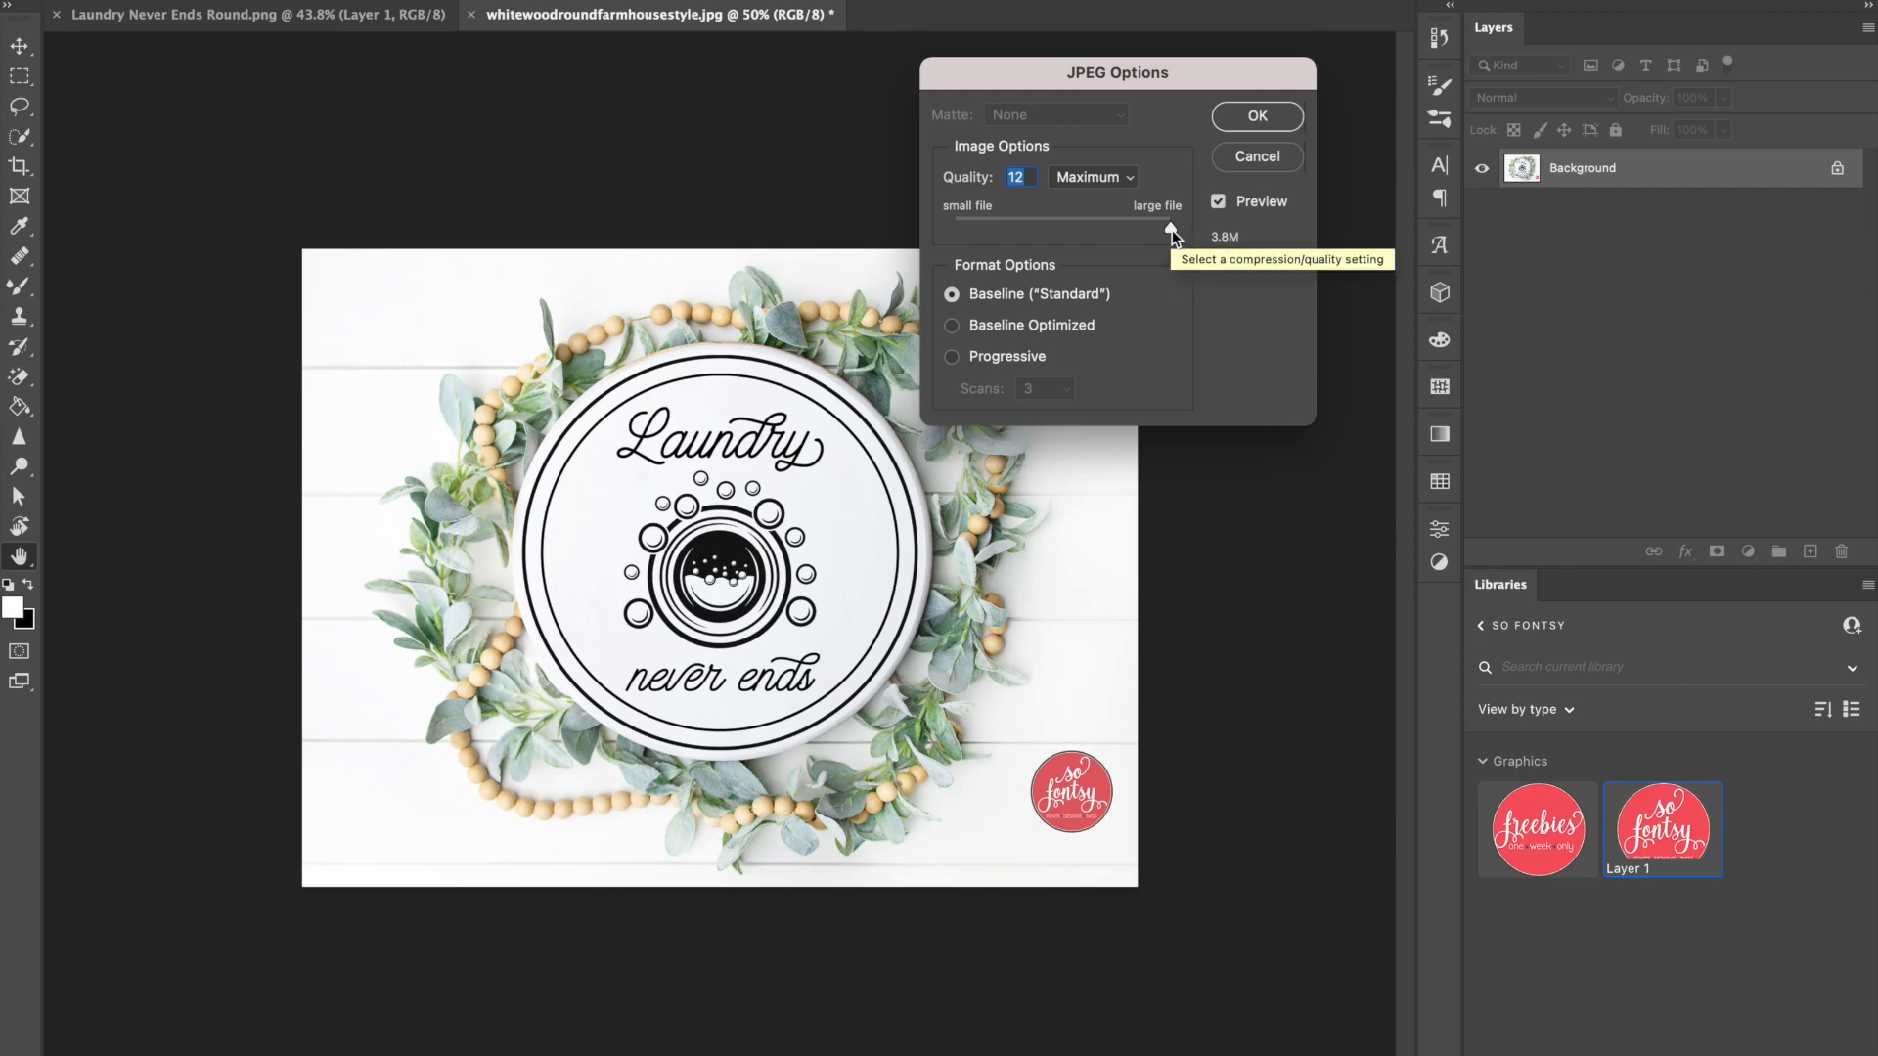
drag(1172, 231, 1113, 231)
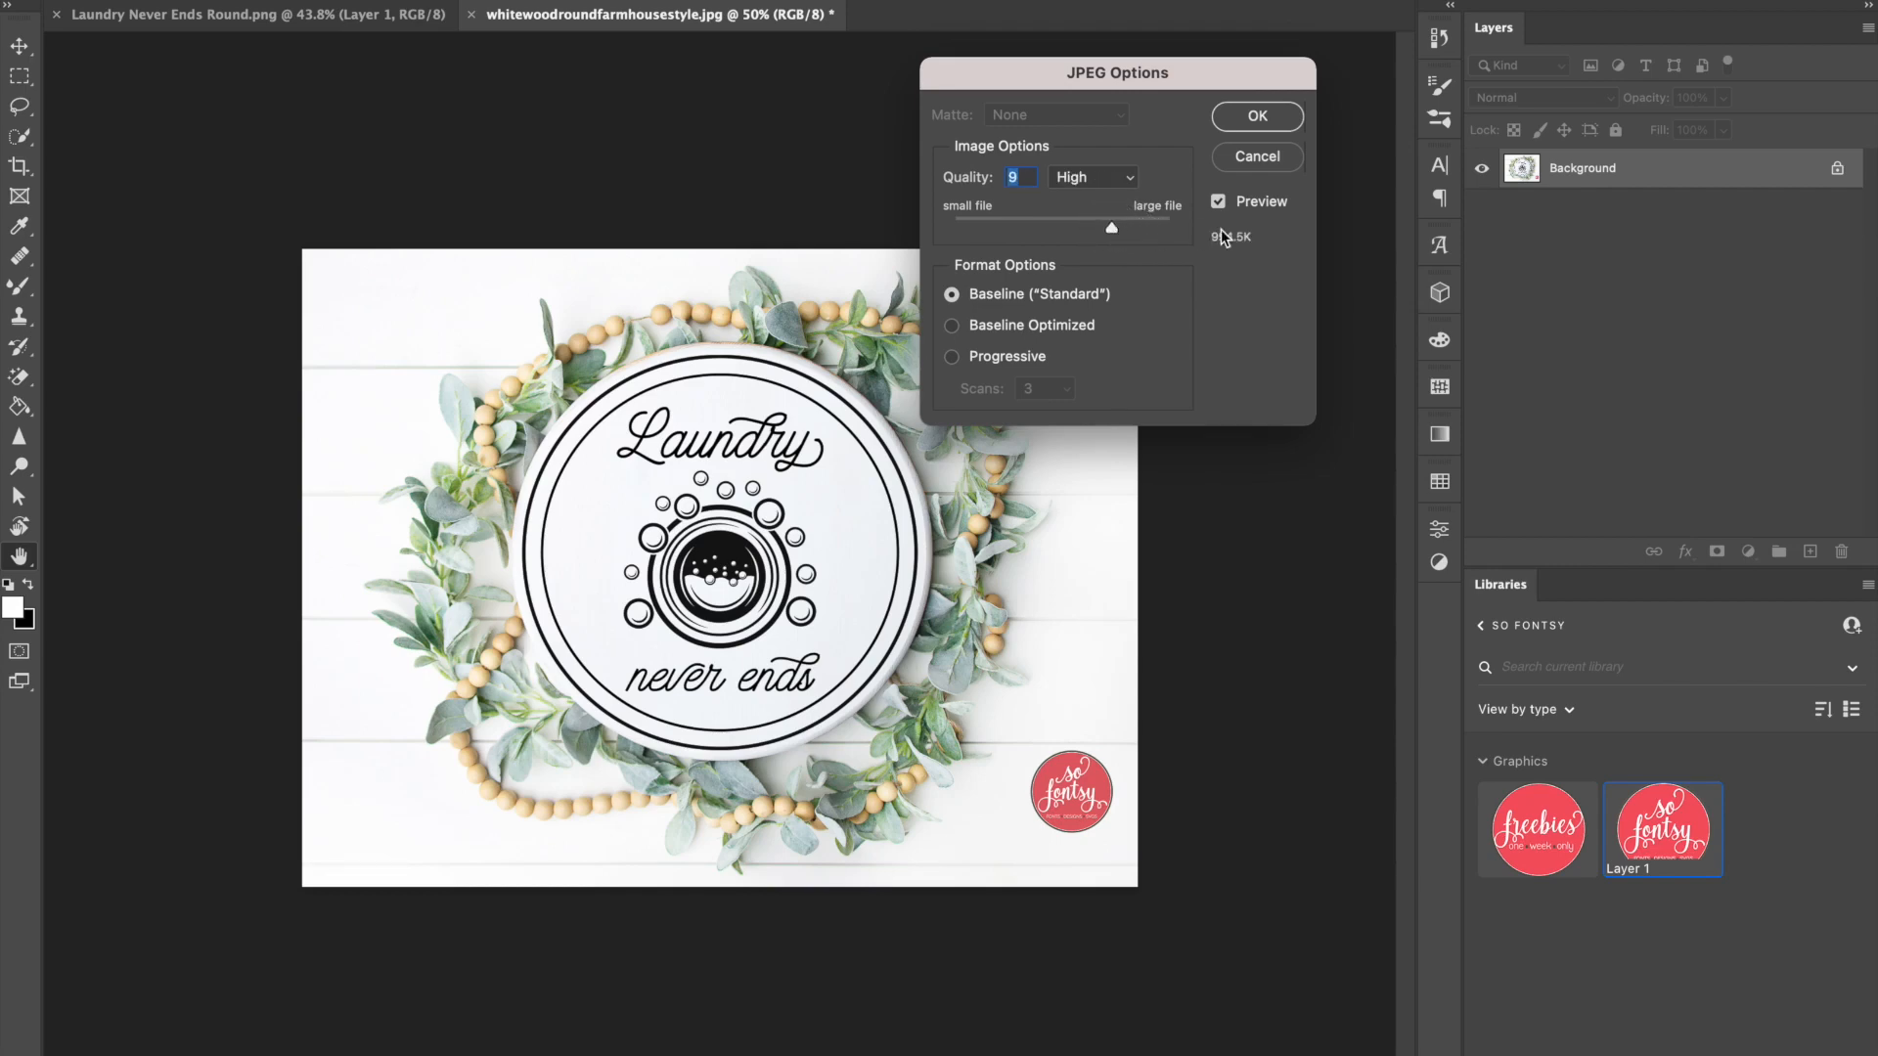
click(1256, 117)
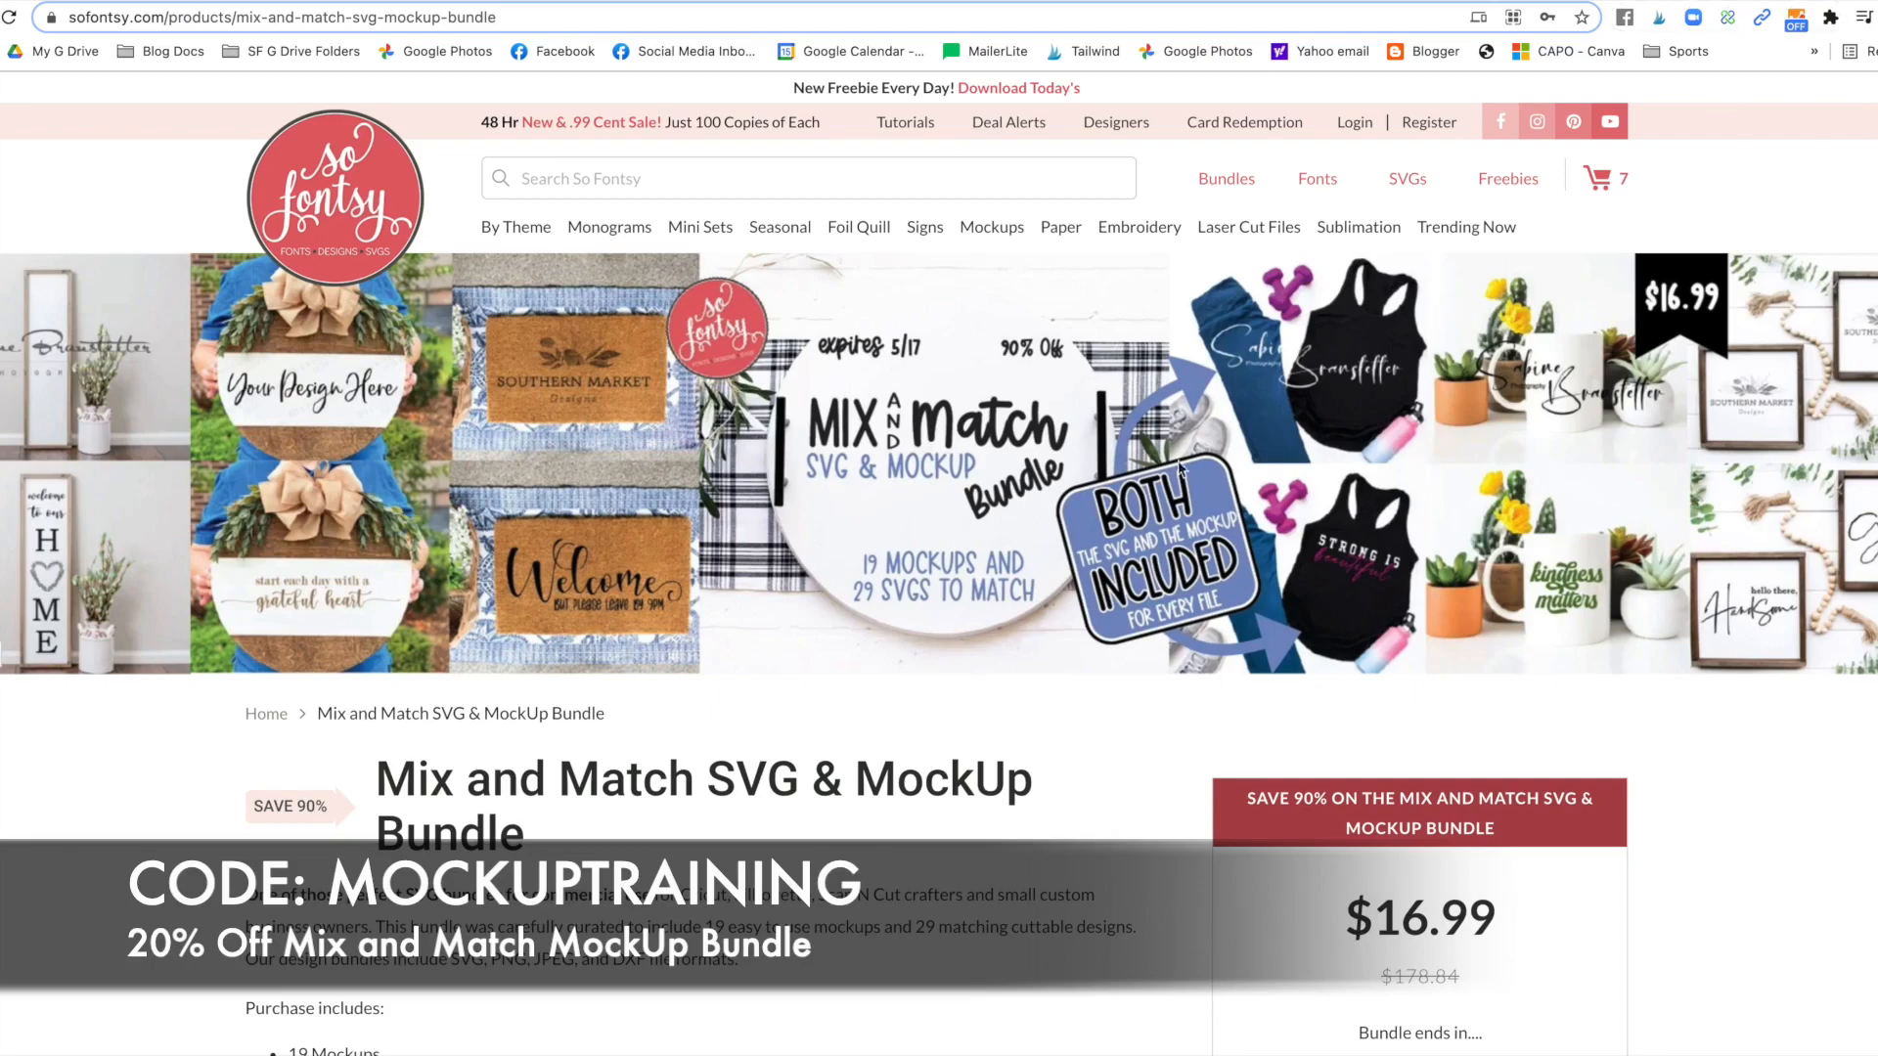
- Scroll down through the Bundle Includes grid of mockups and SVGs on the bundle page
scroll(1172, 473, down, 12)
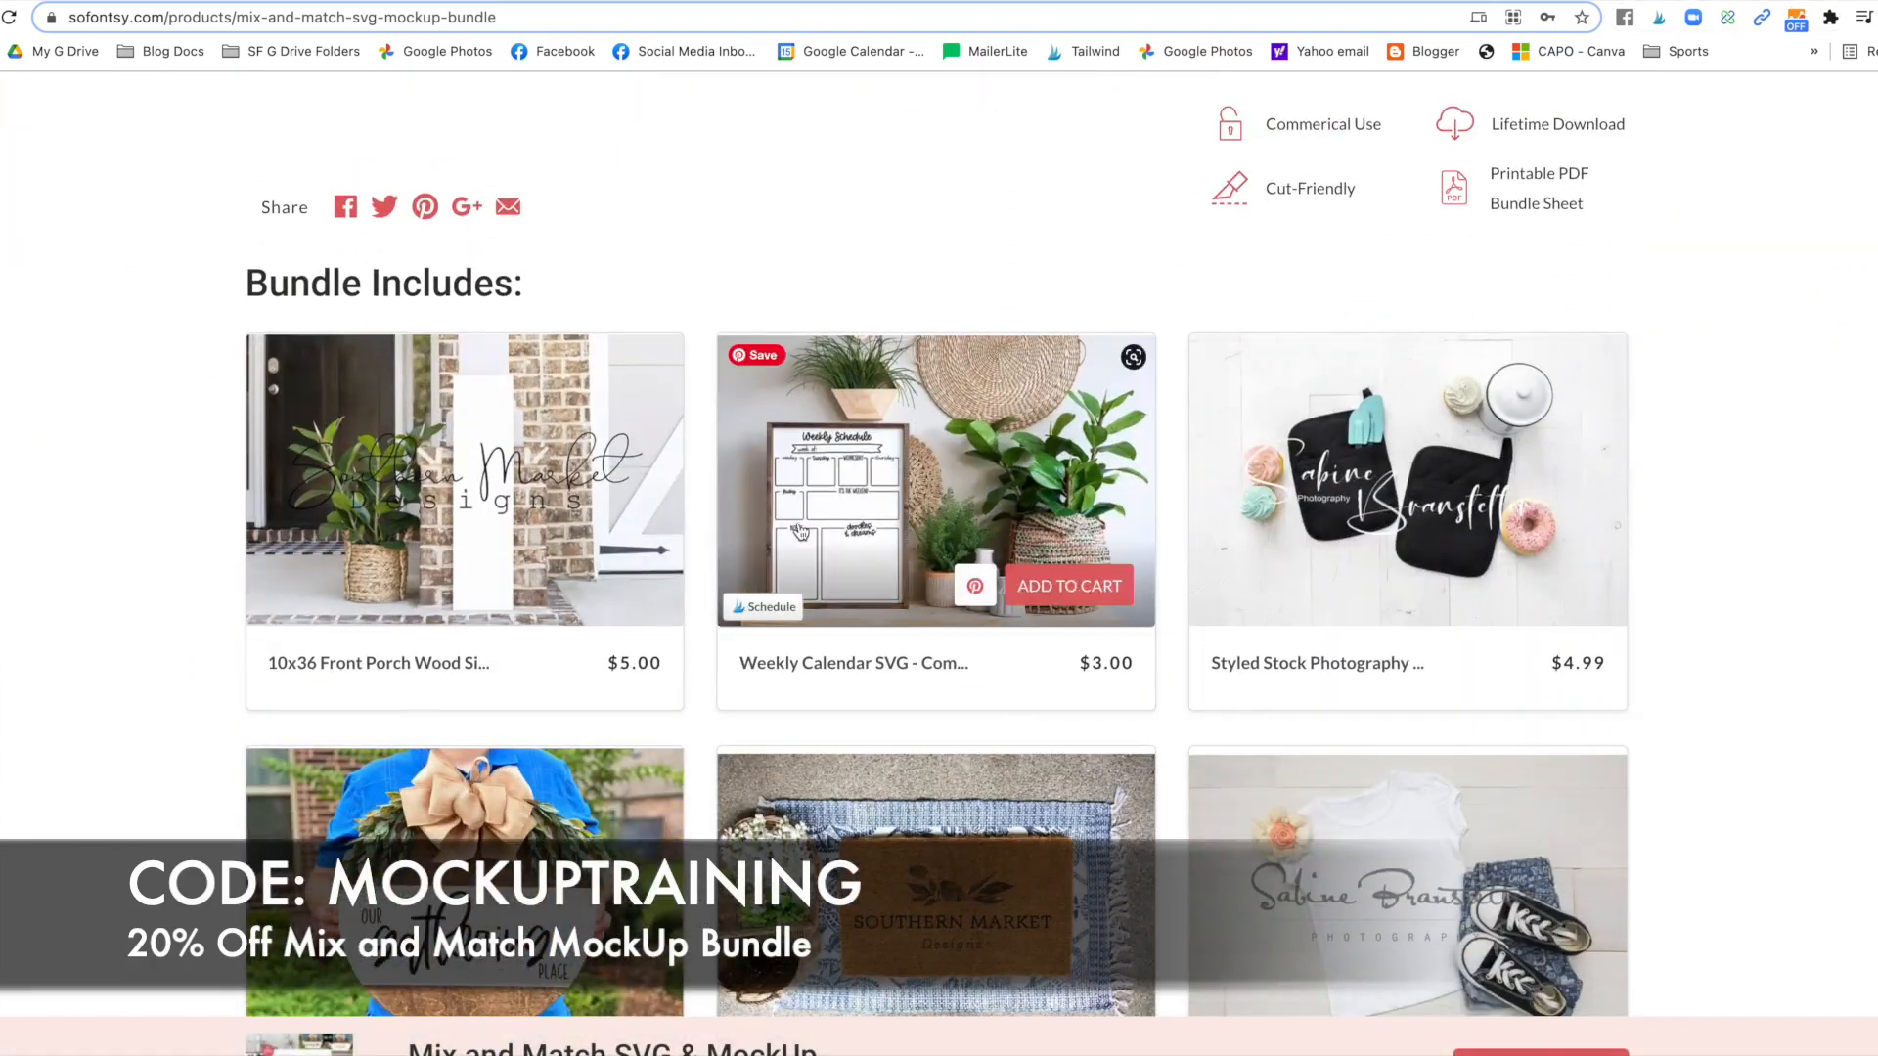
scroll(792, 546, down, 3)
scroll(792, 552, down, 8)
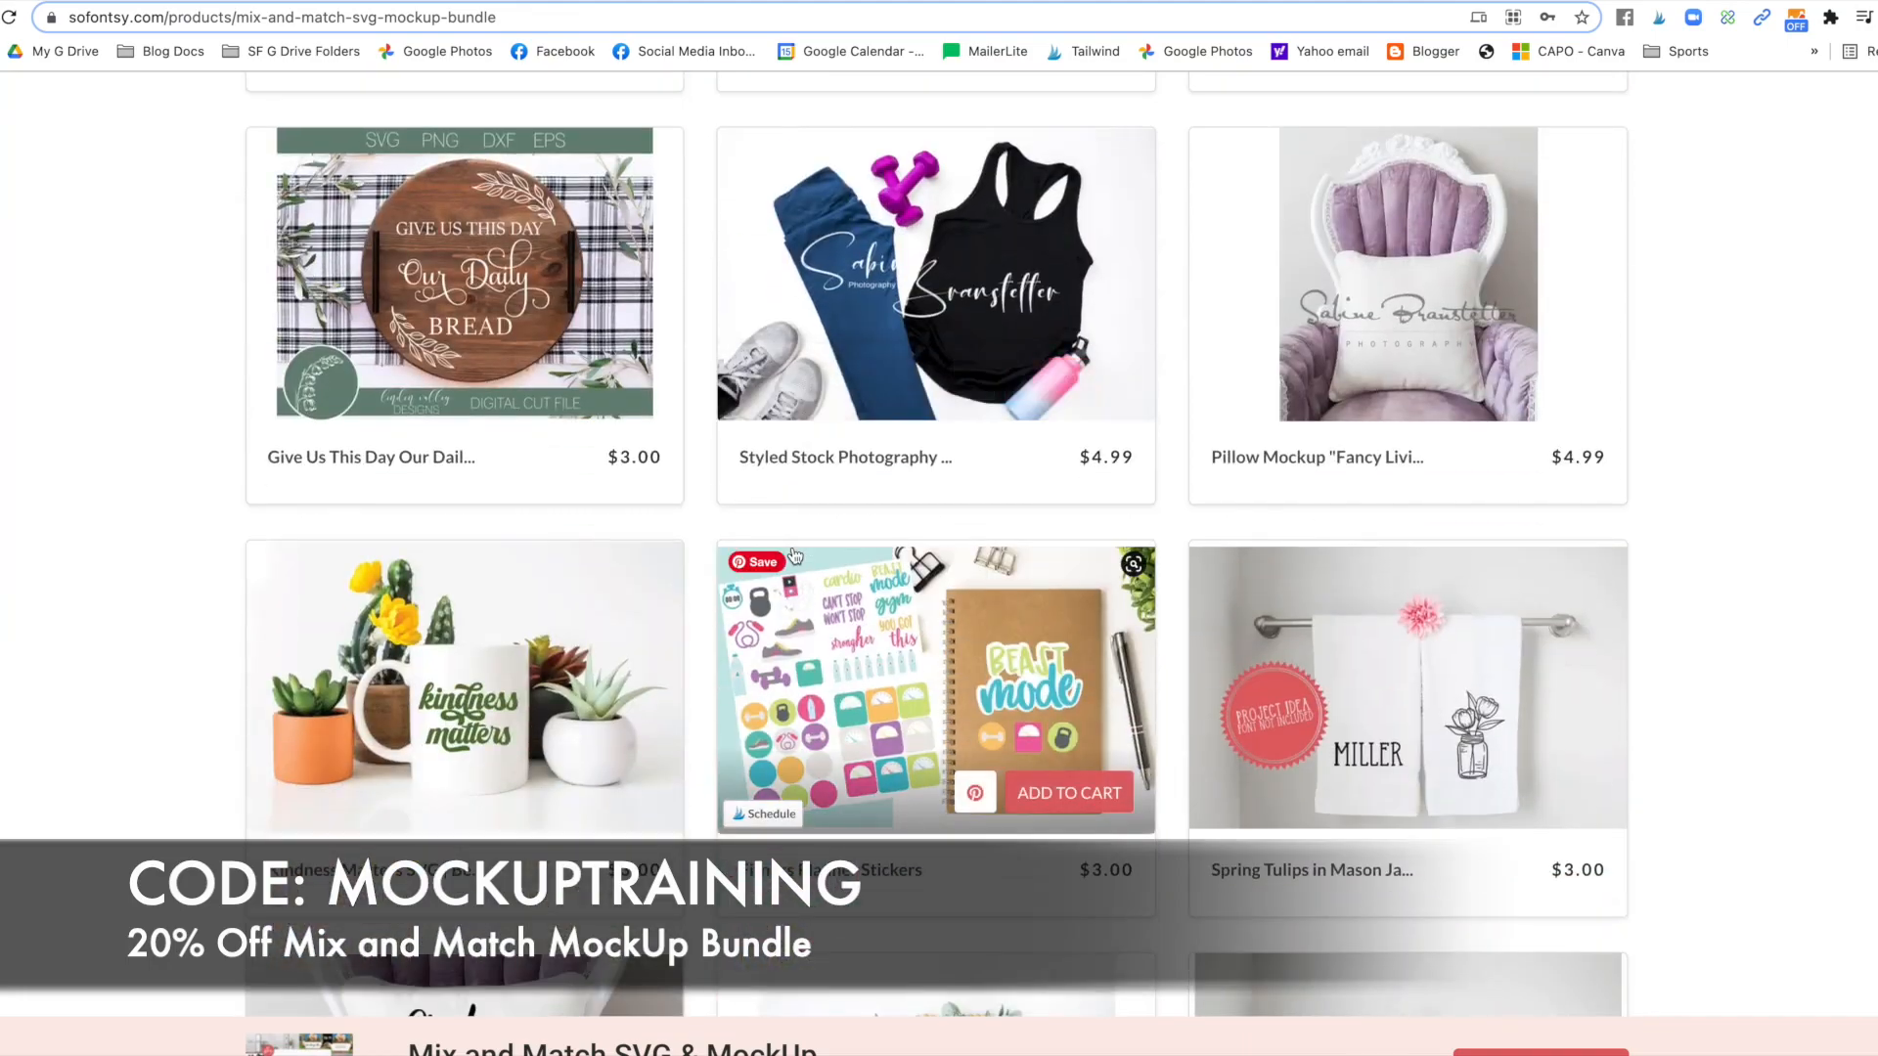
scroll(794, 555, down, 14)
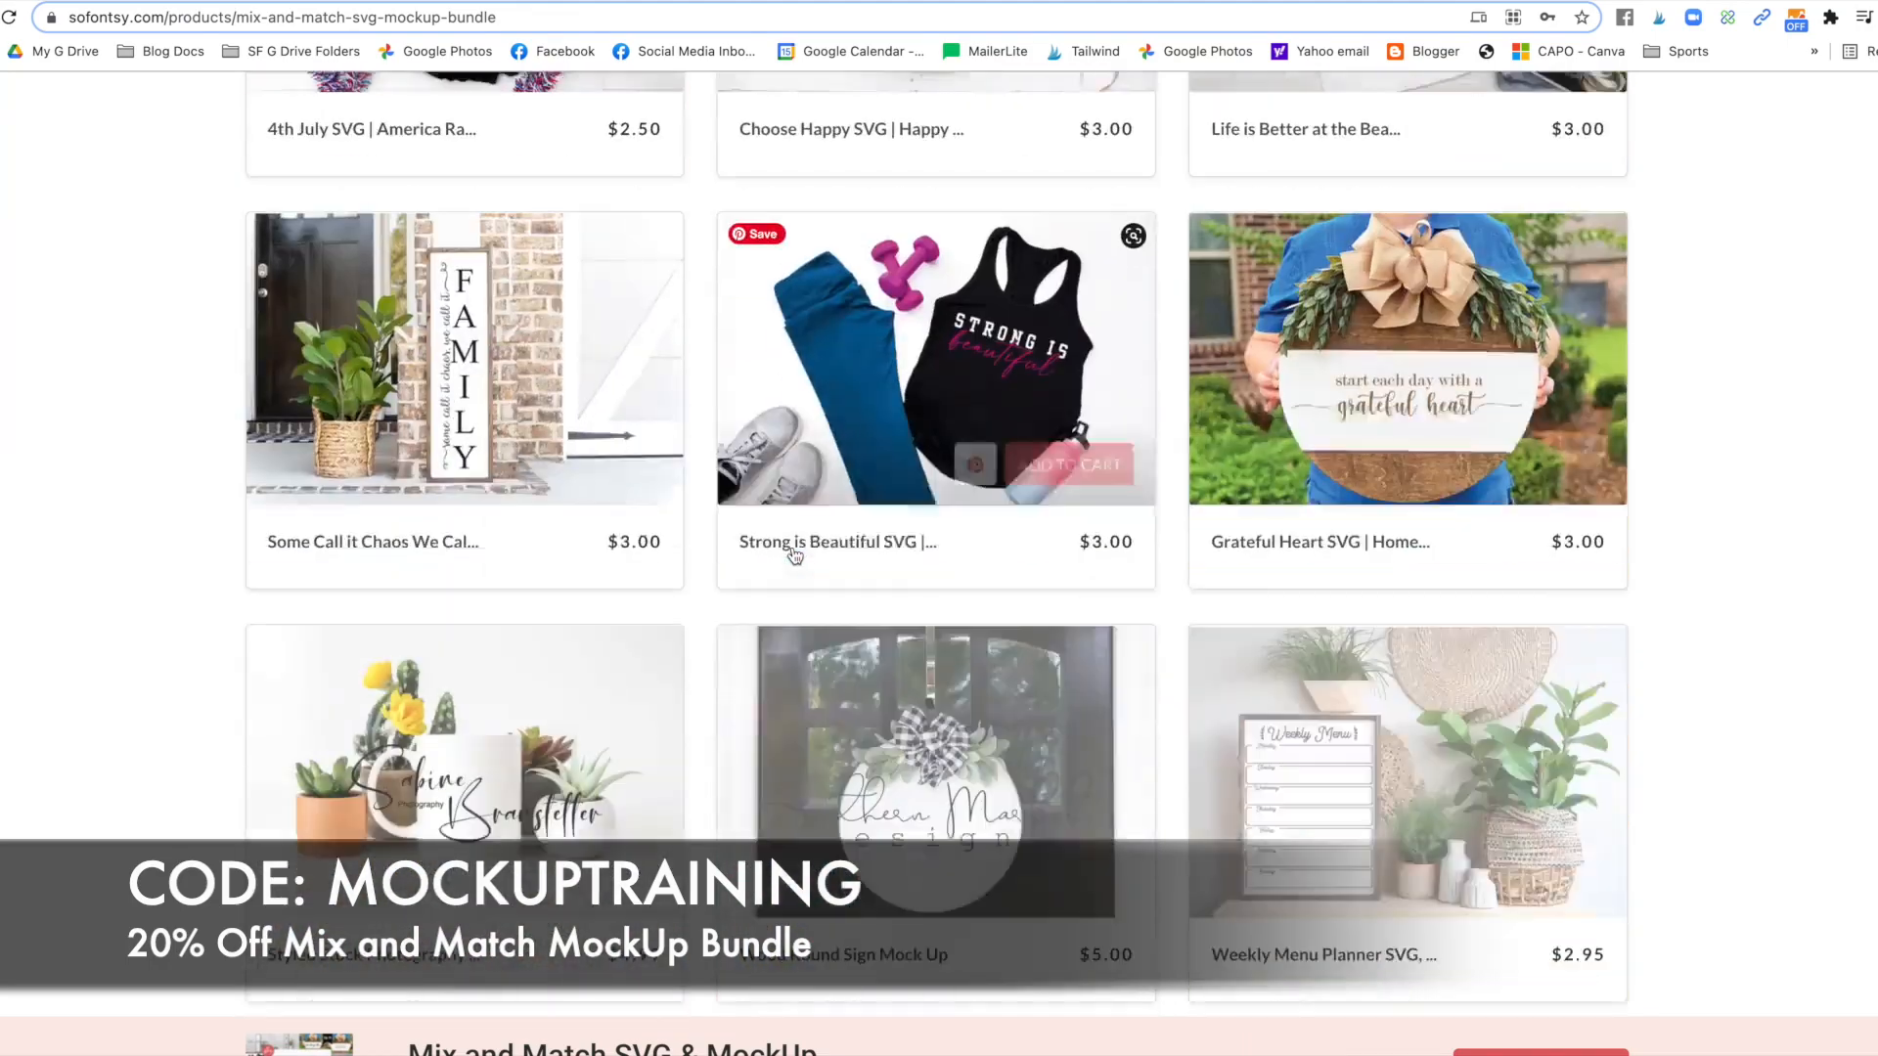
scroll(794, 555, down, 8)
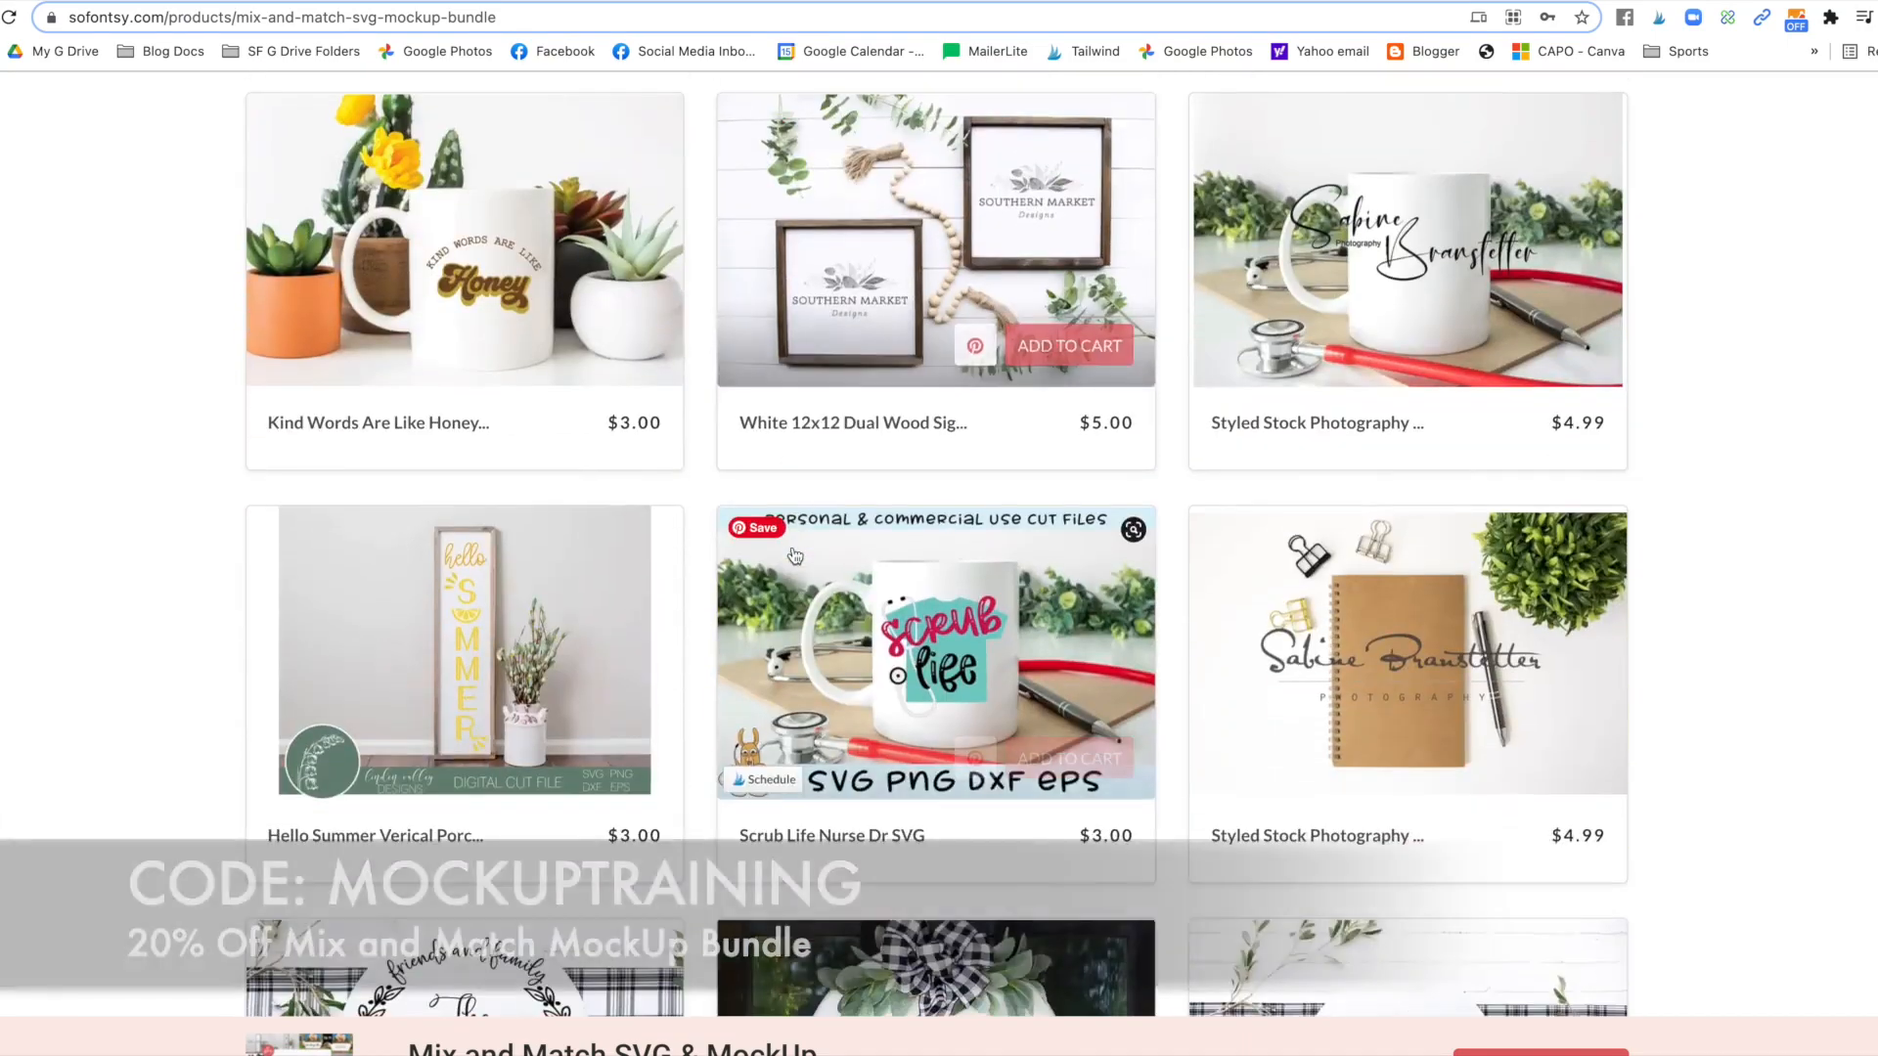